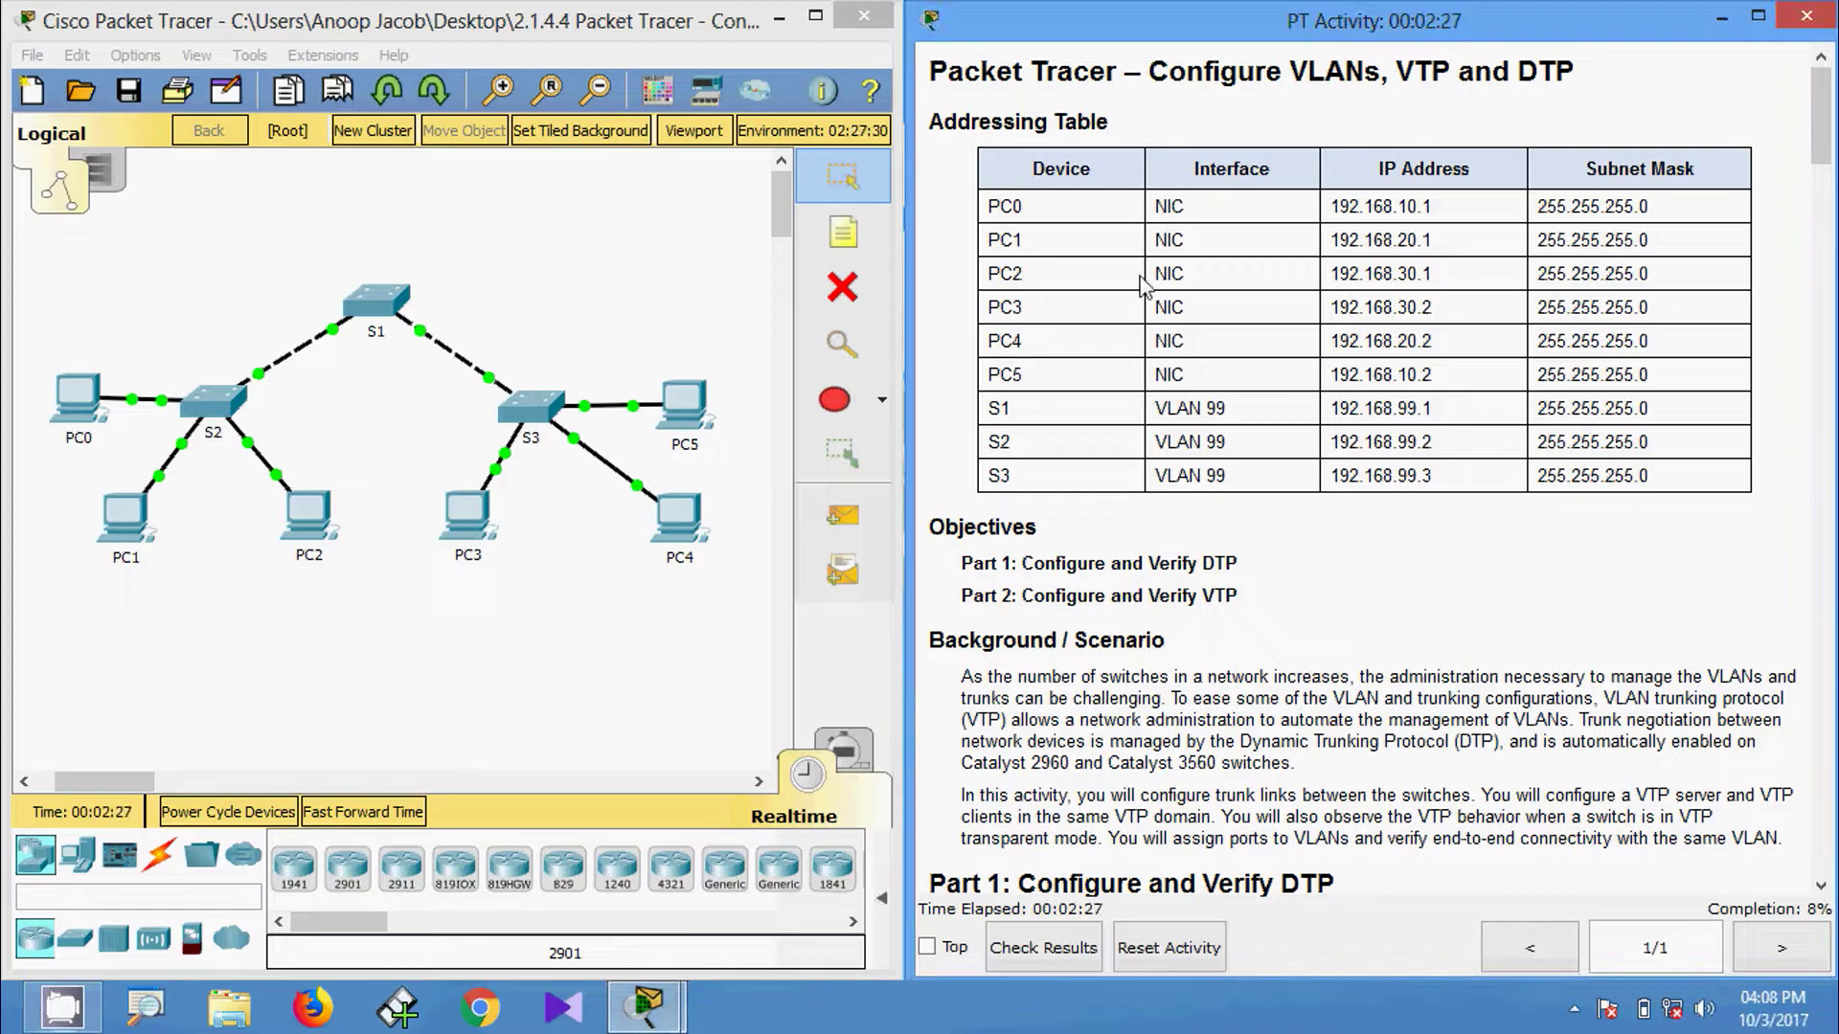
# Open S1's CLI and enter privileged EXEC mode with enable.
pyautogui.scroll(2, 1544, 282)
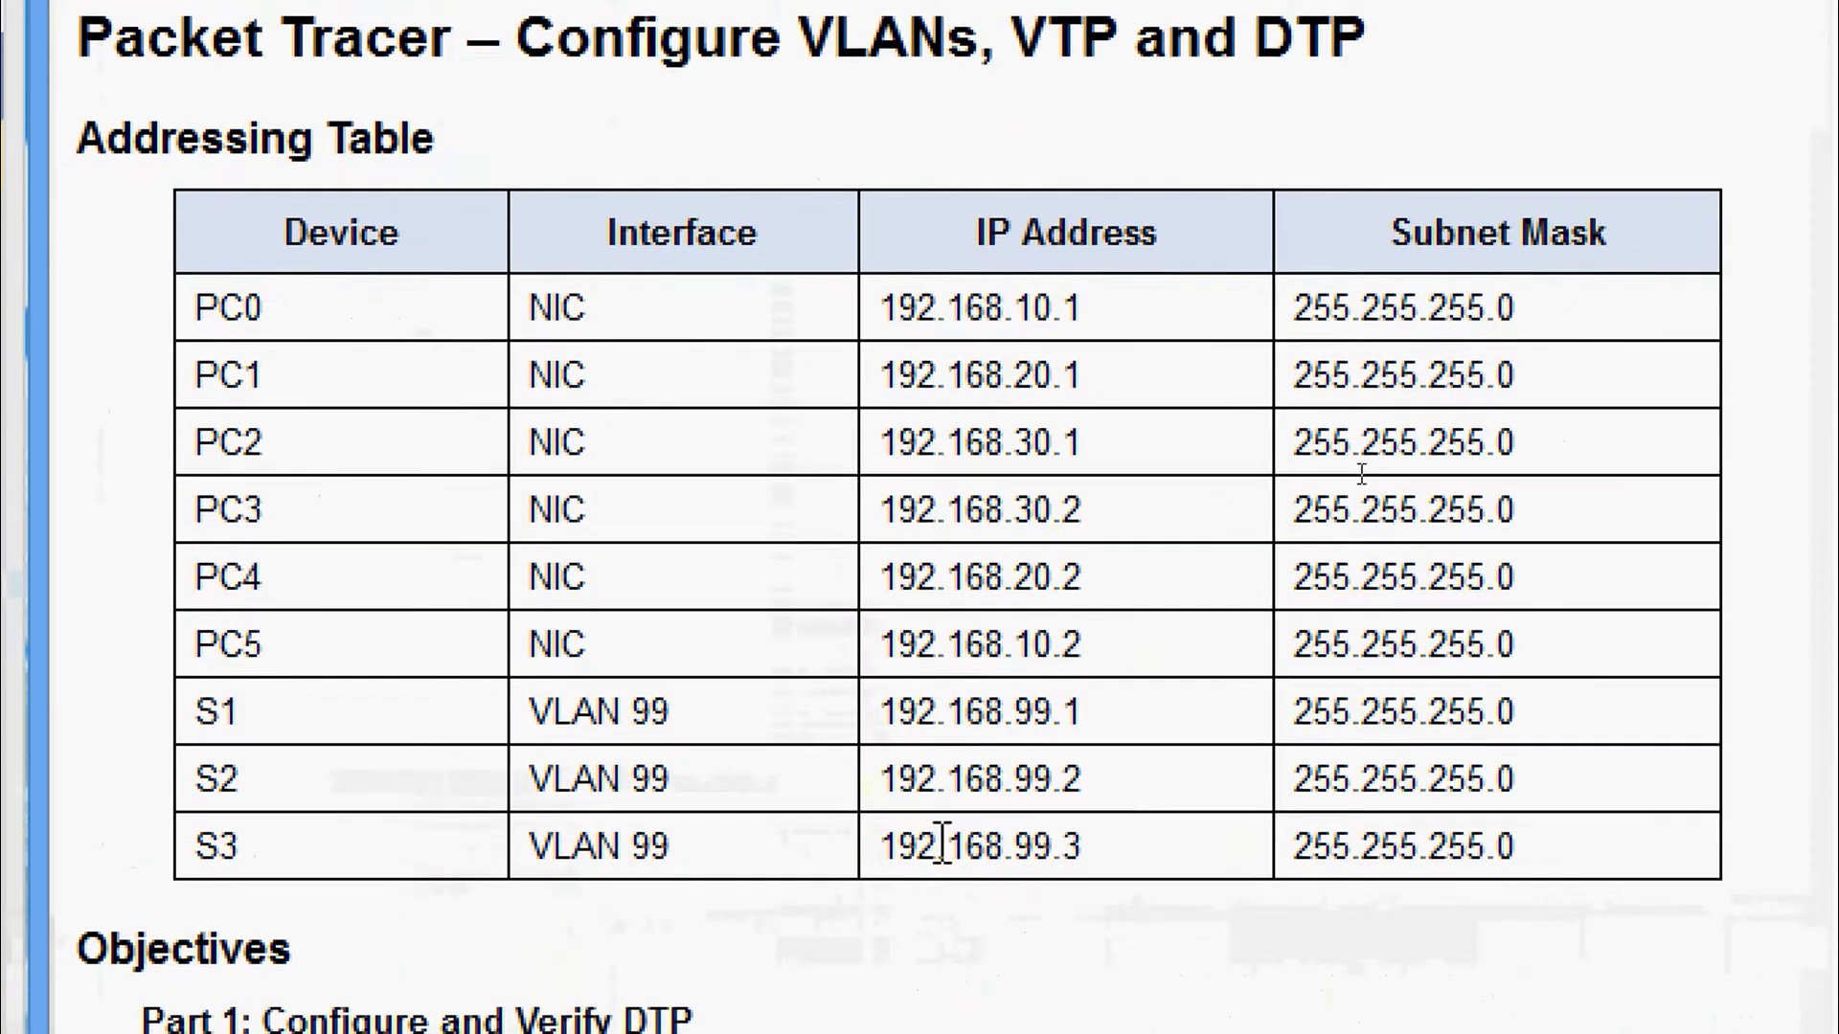
pyautogui.scroll(-4, 1166, 593)
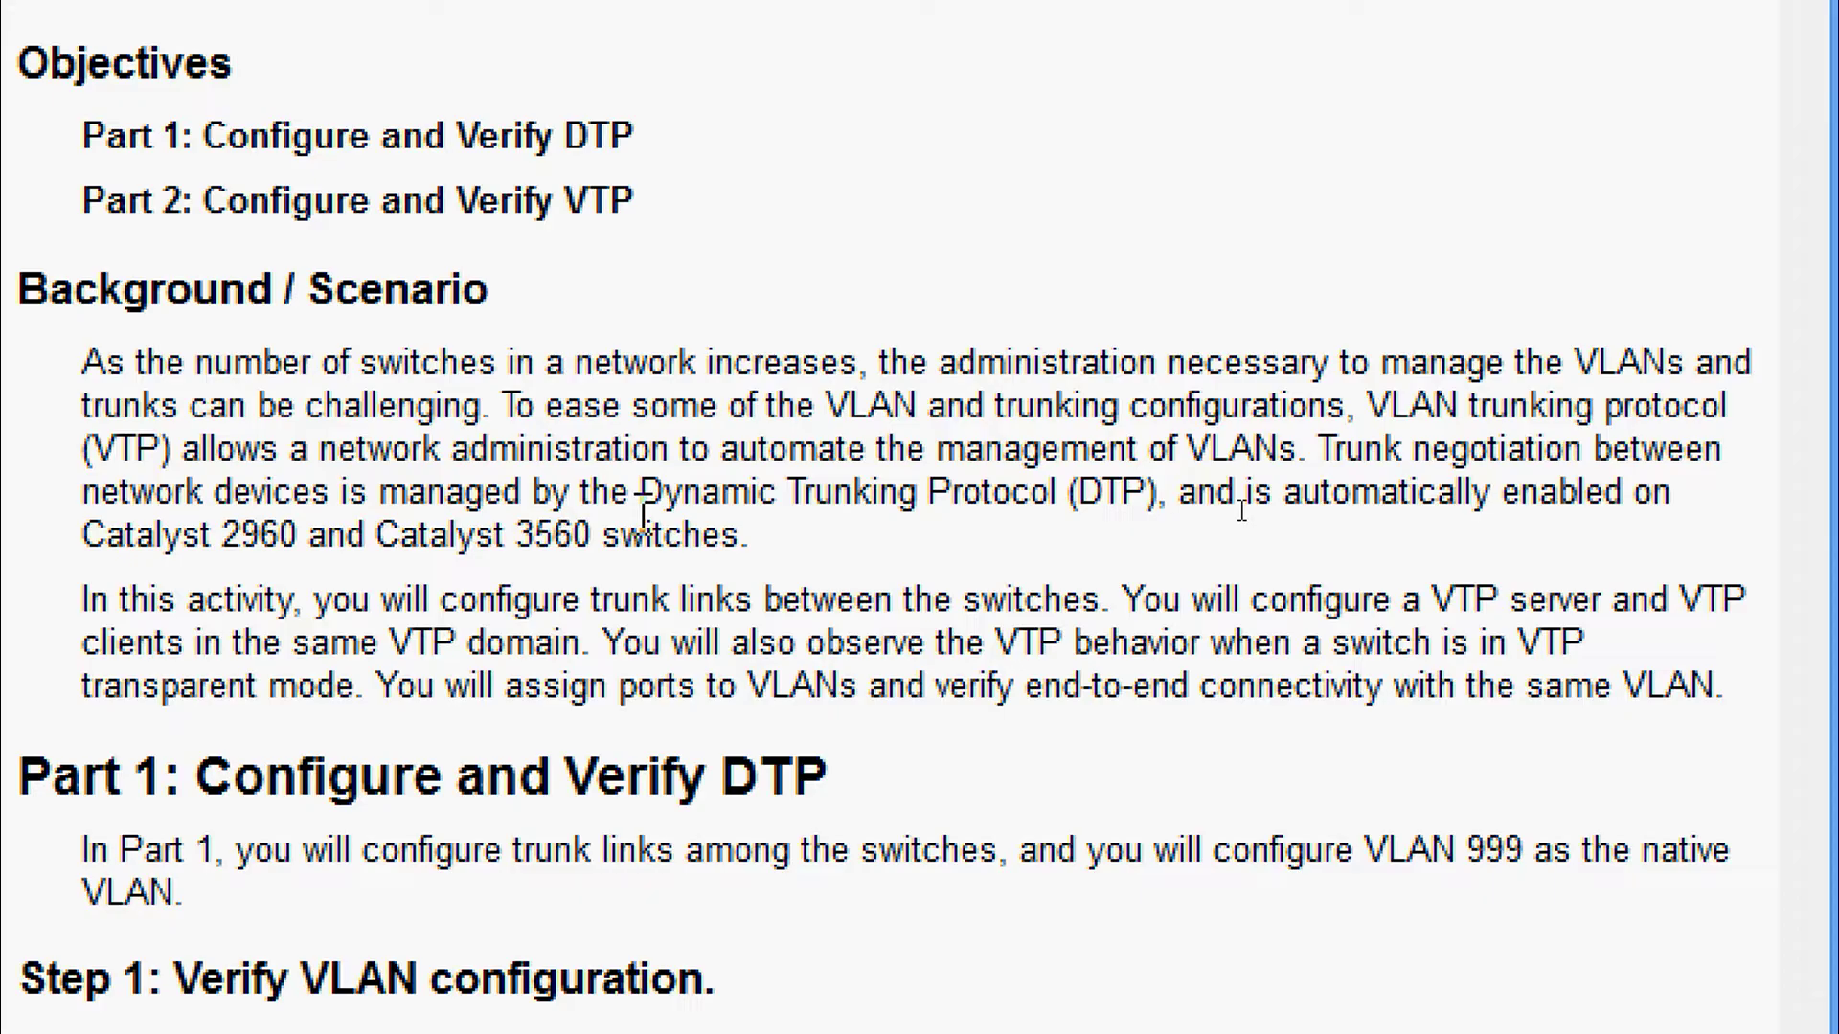
pyautogui.scroll(-1, 642, 512)
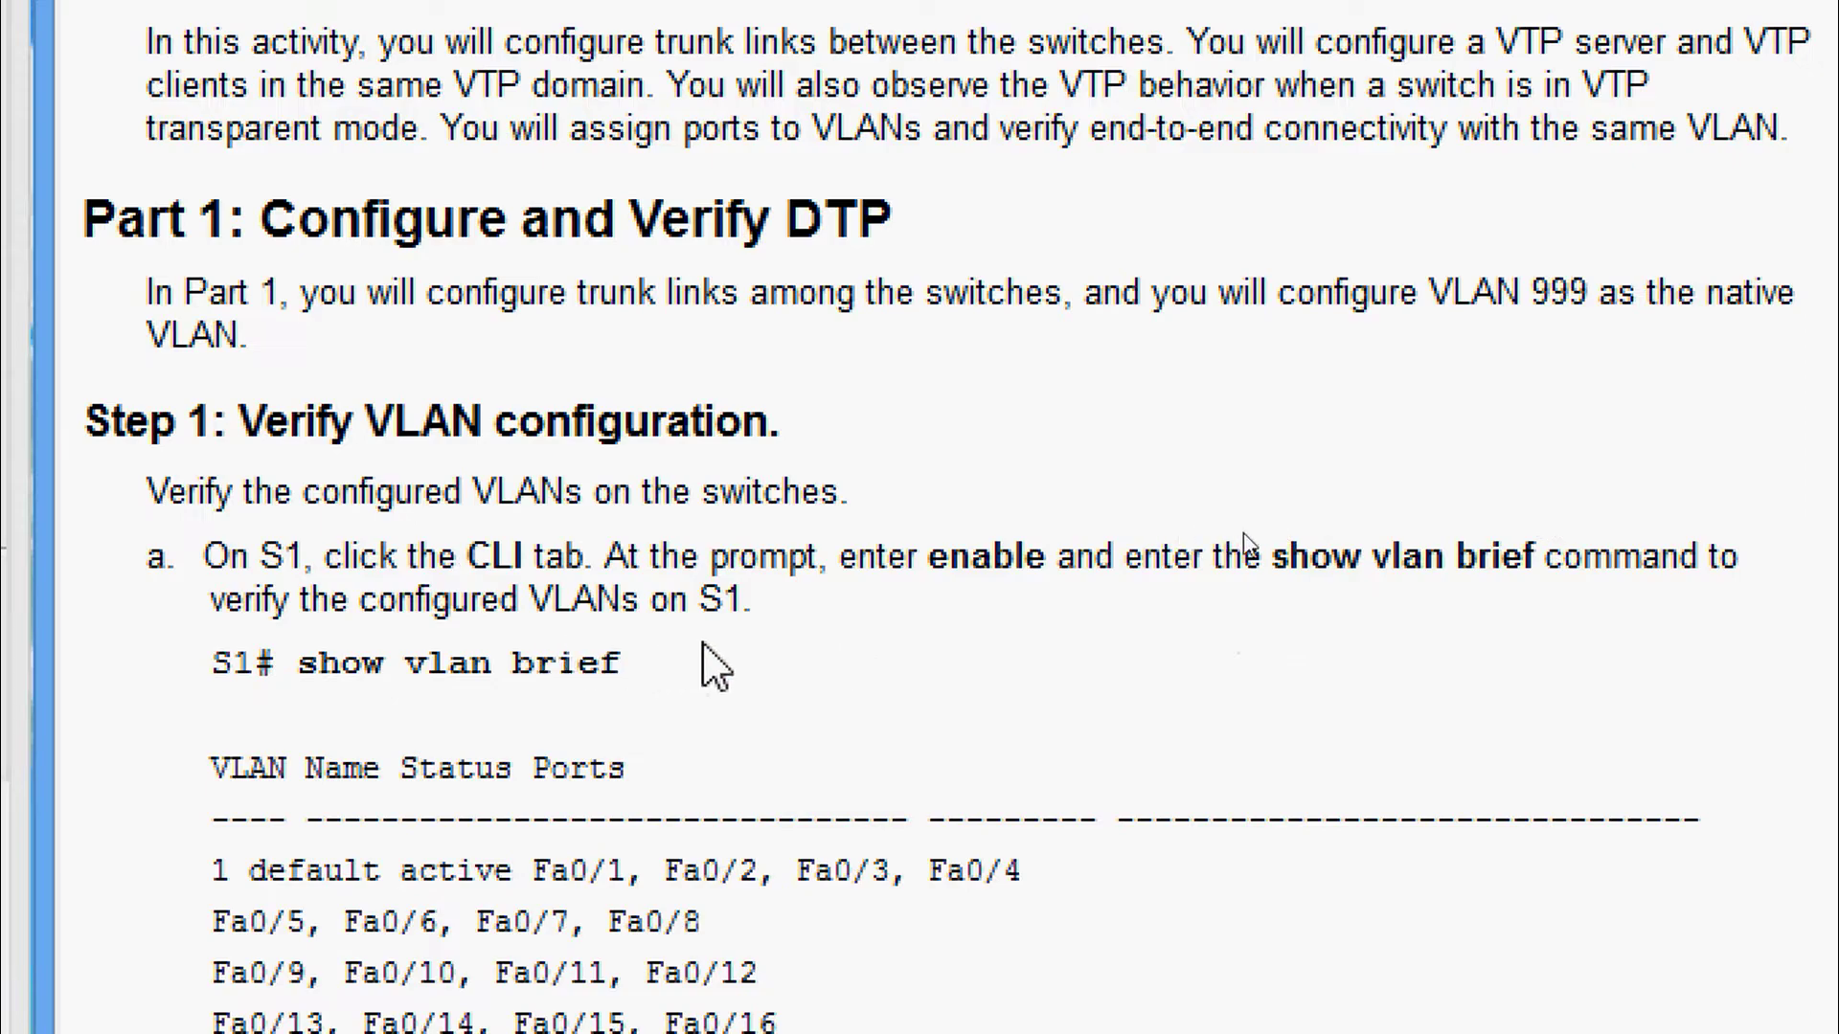
pyautogui.scroll(-3, 862, 900)
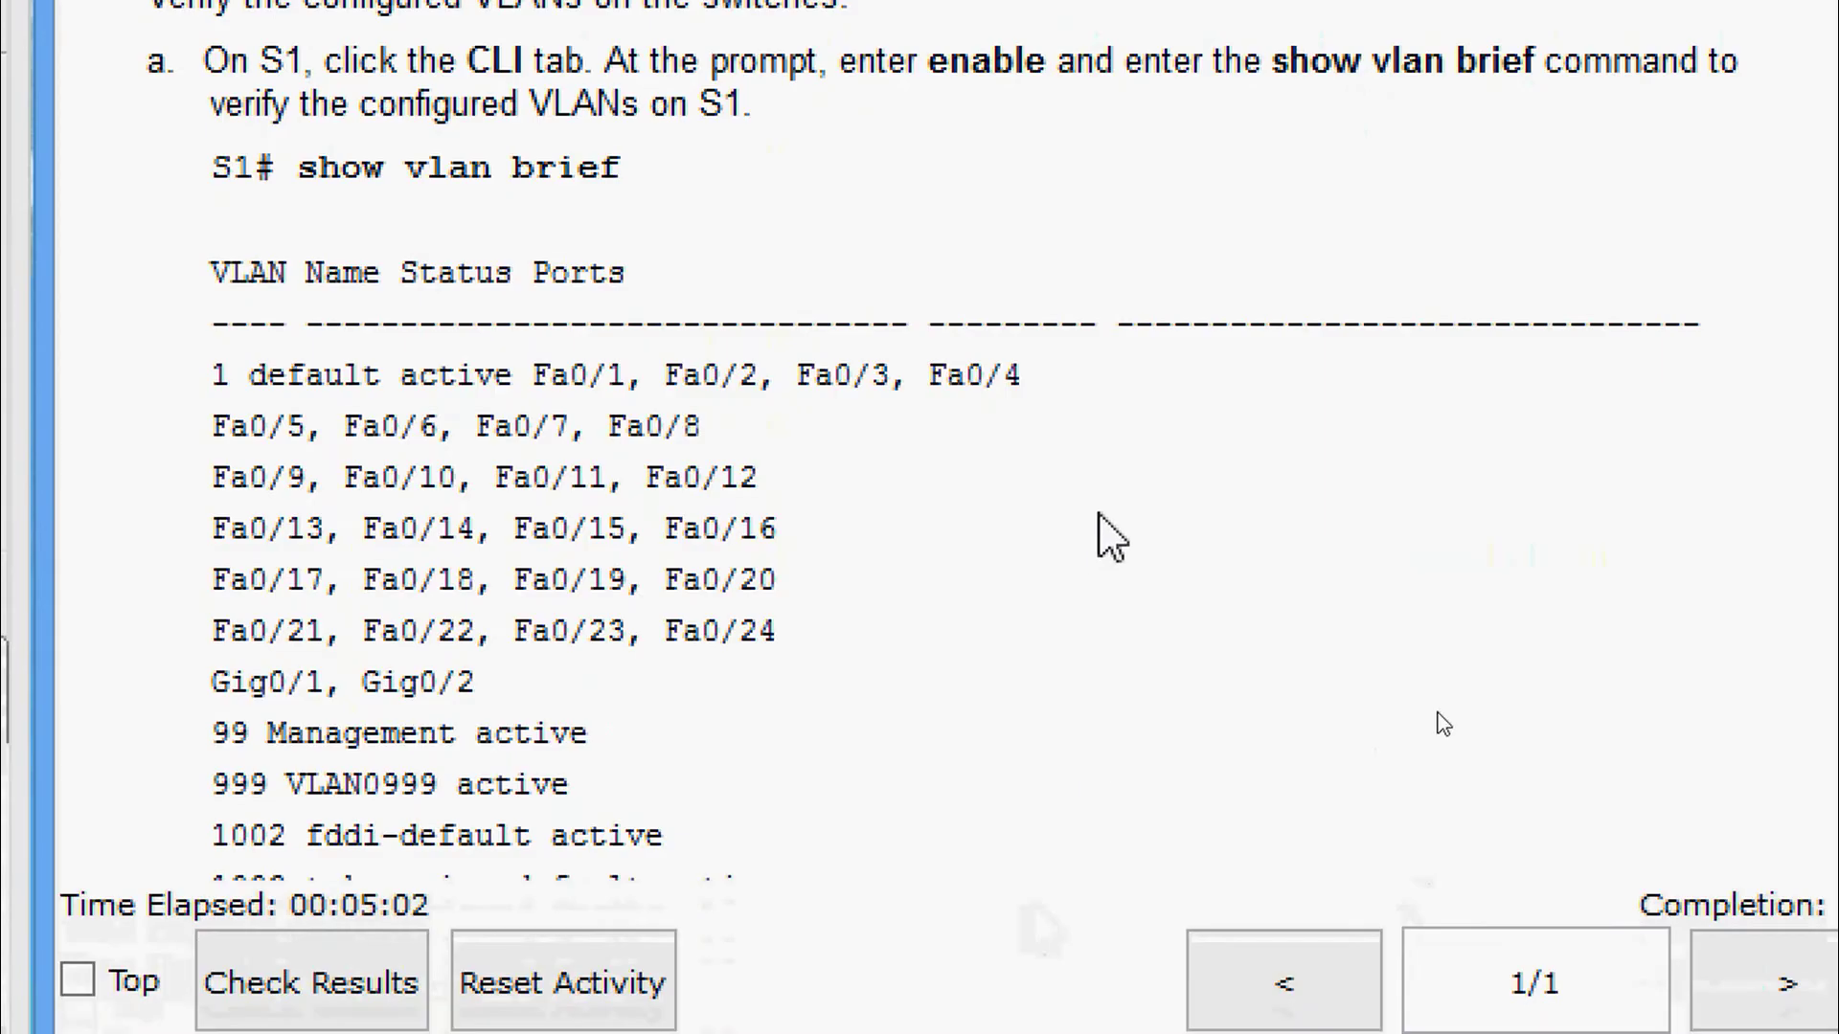
pyautogui.scroll(-1, 1099, 542)
pyautogui.scroll(-1, 1099, 513)
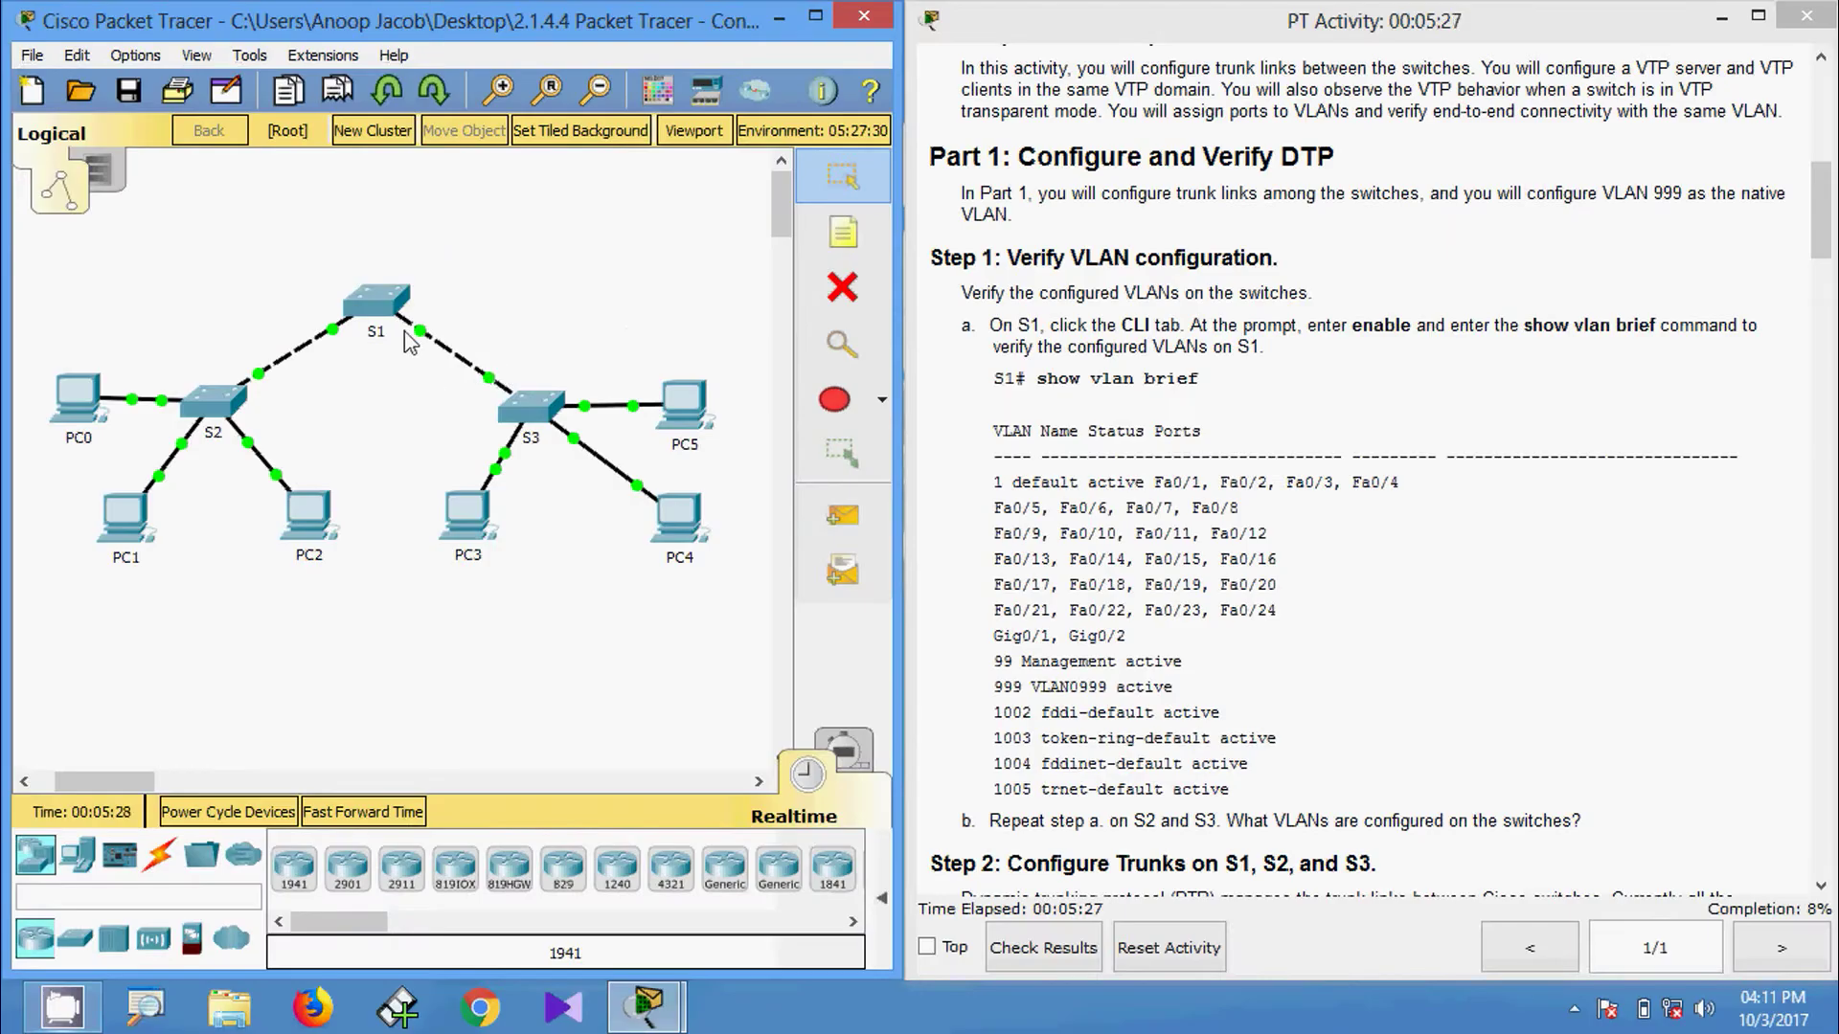
pyautogui.click(393, 314)
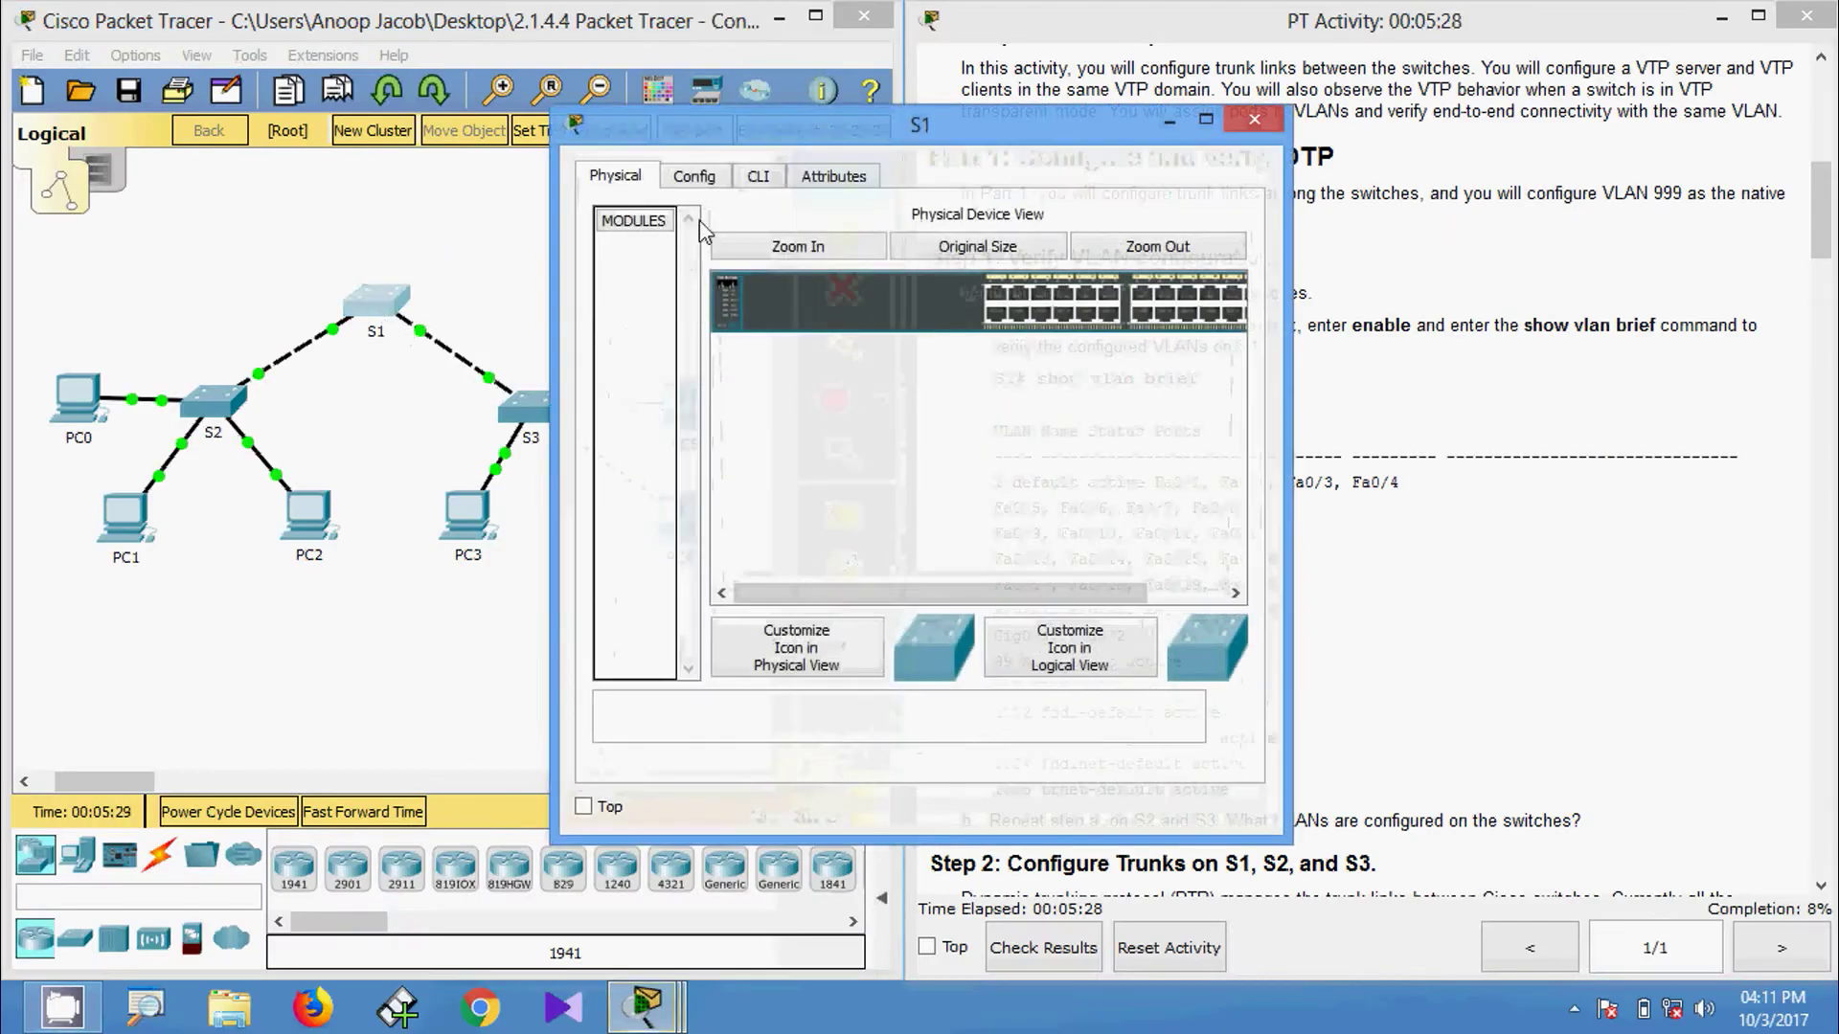
pyautogui.click(757, 182)
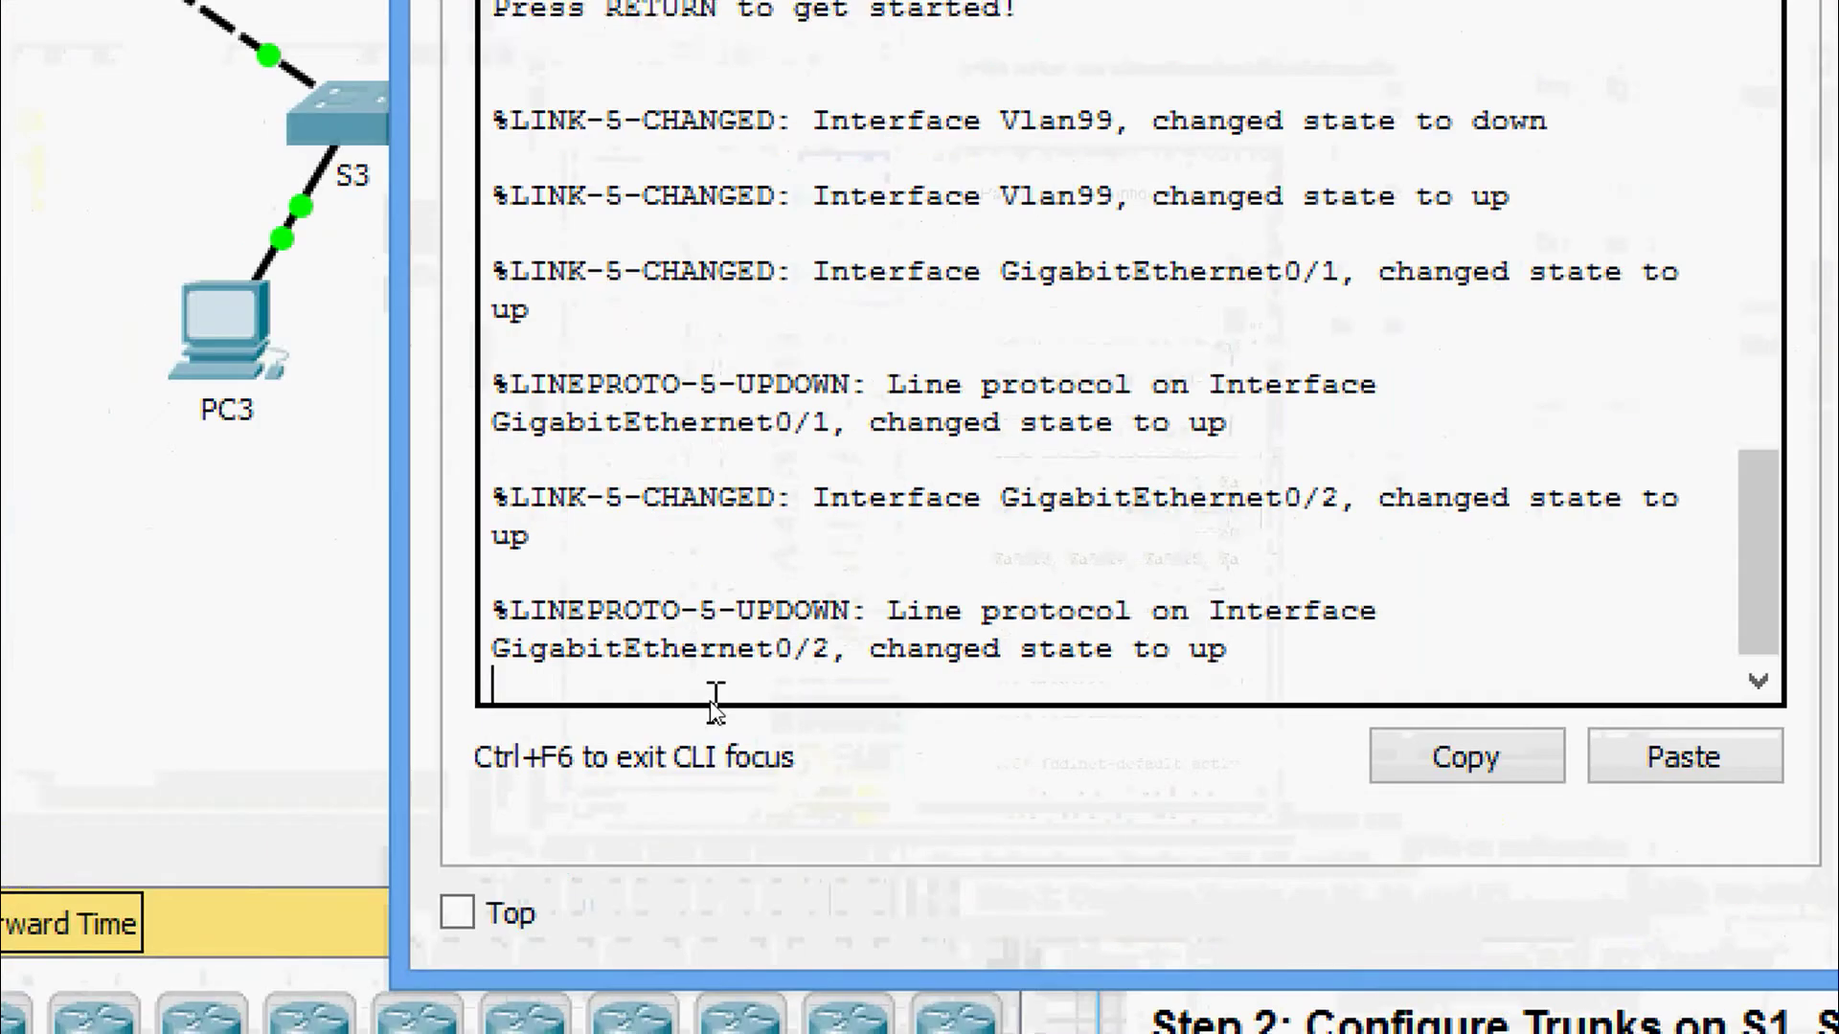
pyautogui.press('Return')
pyautogui.write('ena')
pyautogui.press('Tab')
pyautogui.press('Return')
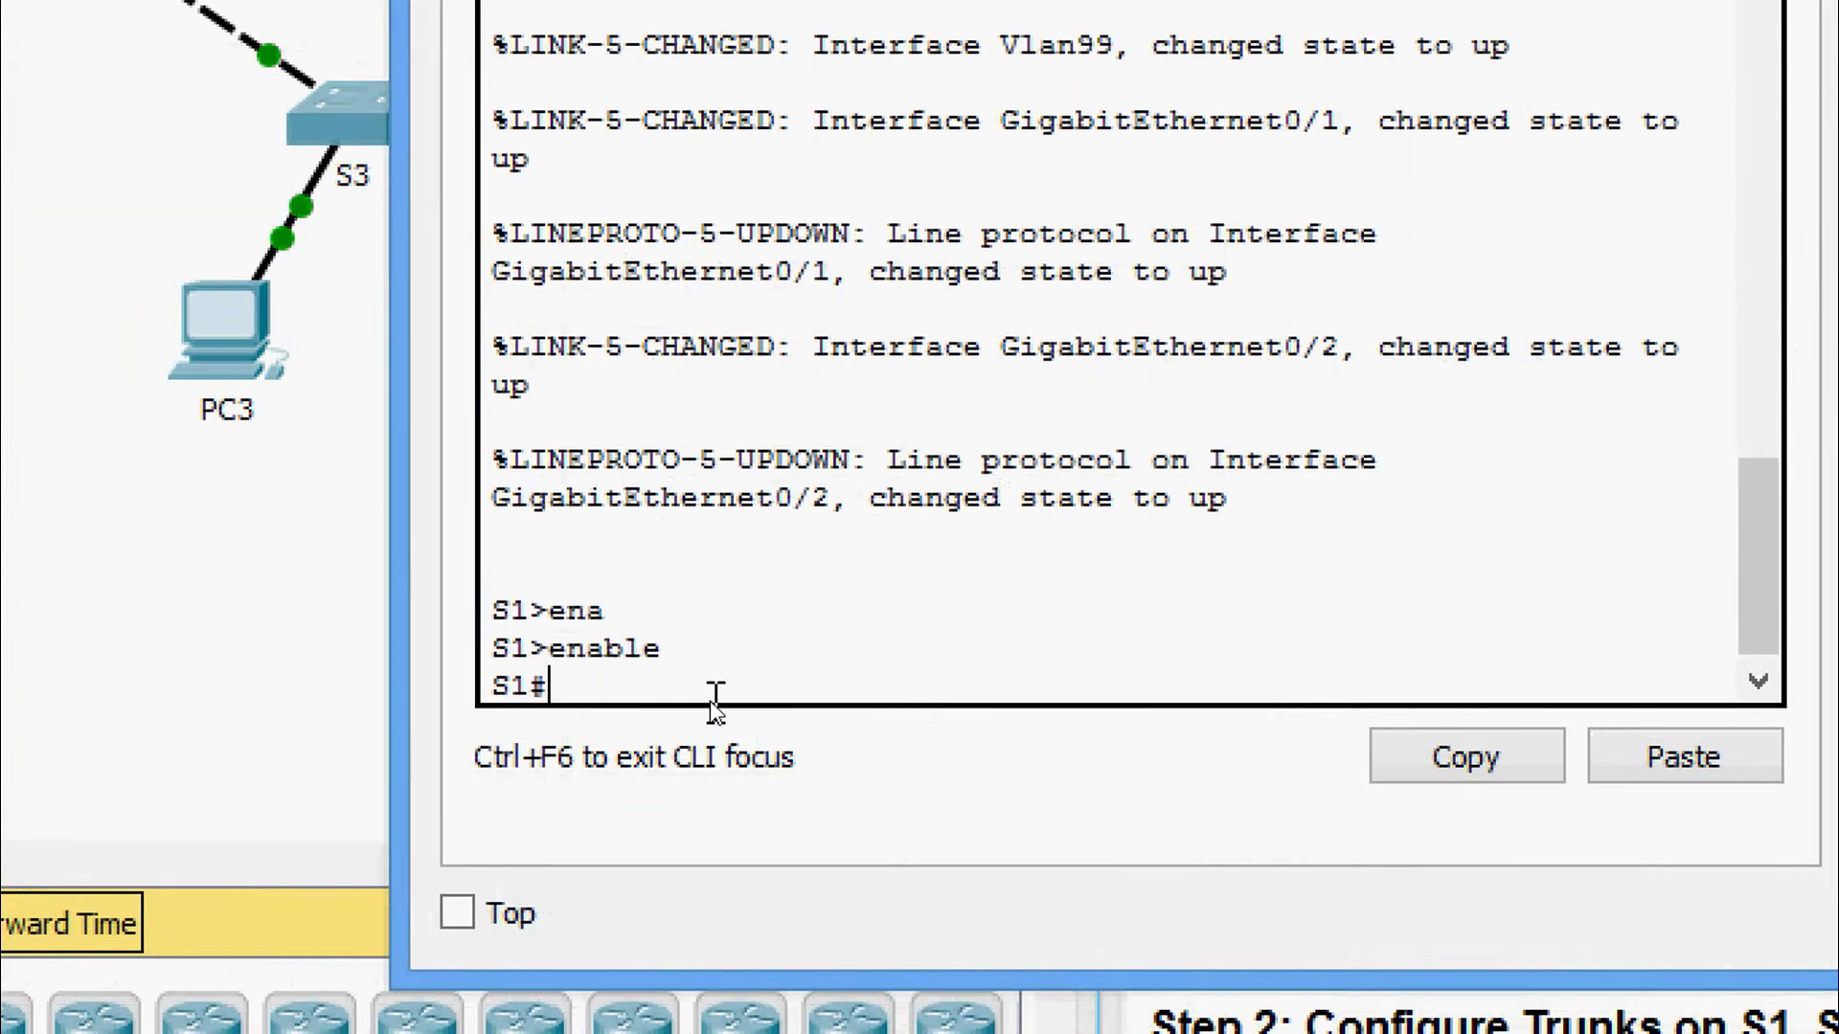
# Run show vlan brief on S1 and highlight the VLAN 99 and 999 rows.
pyautogui.write('sh')
pyautogui.press('Tab')
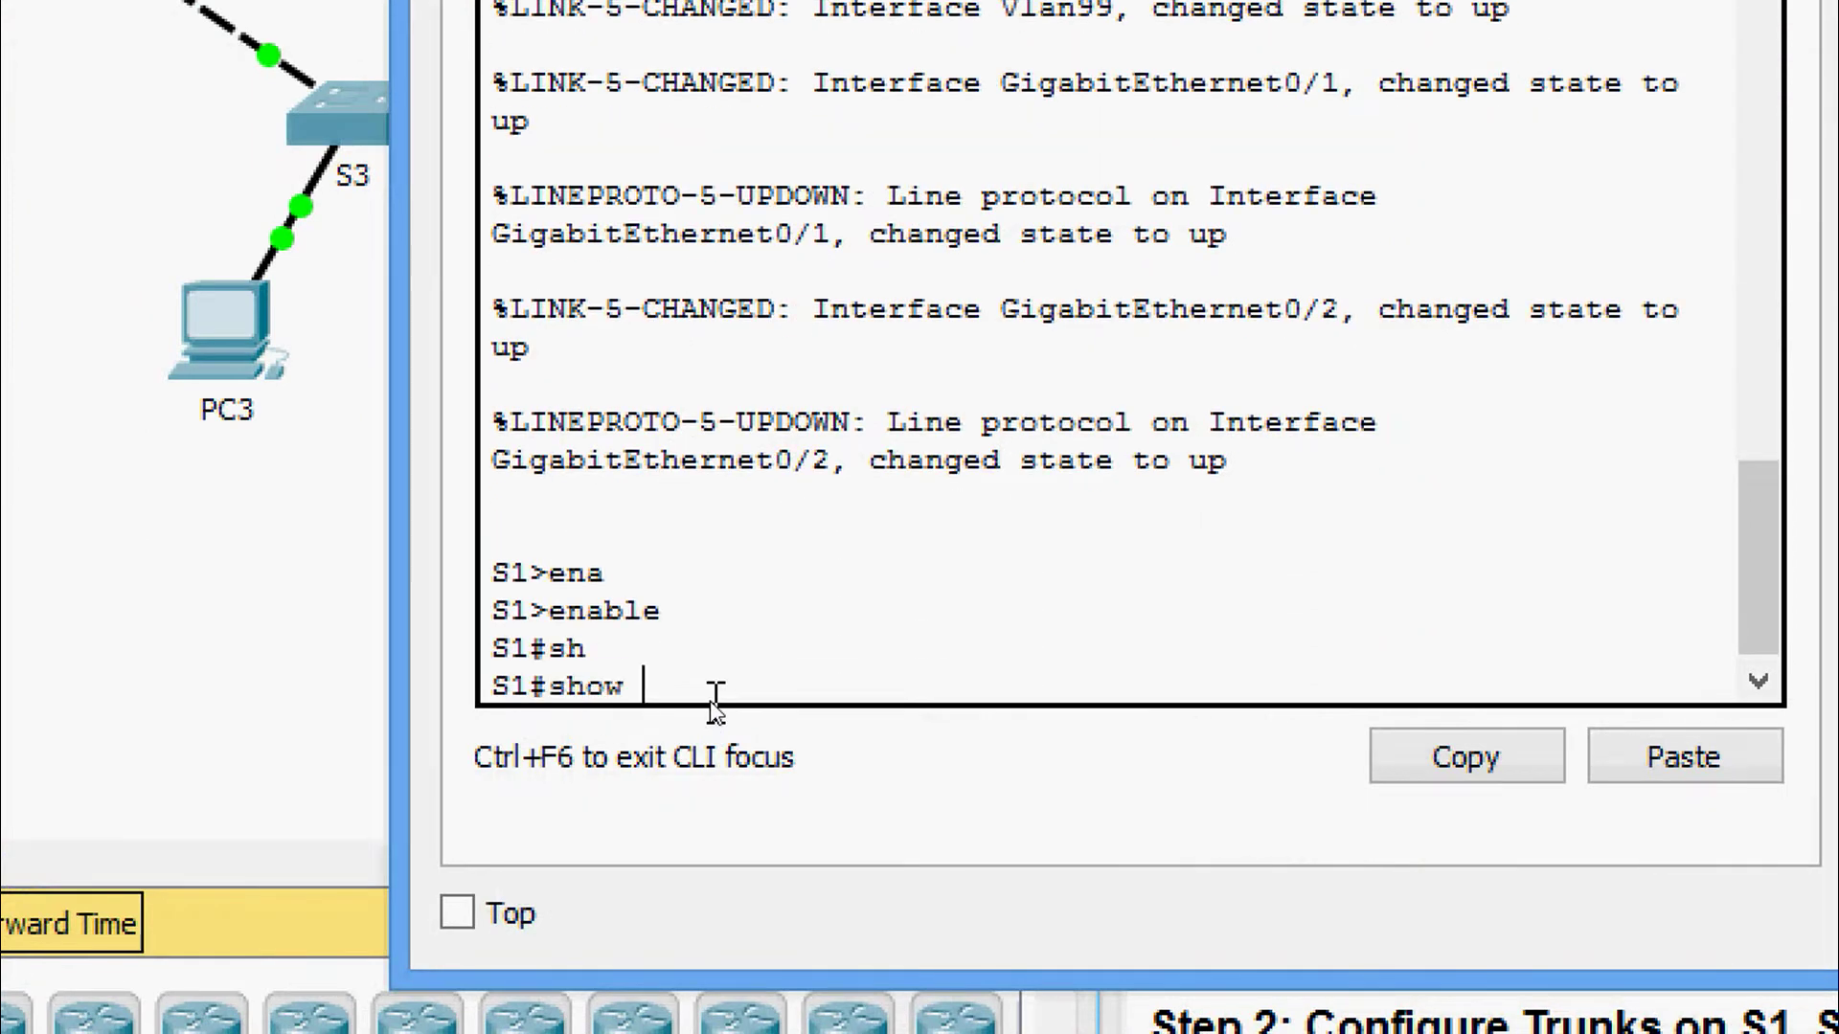
pyautogui.write('vl')
pyautogui.press('Tab')
pyautogui.write('b')
pyautogui.press('Tab')
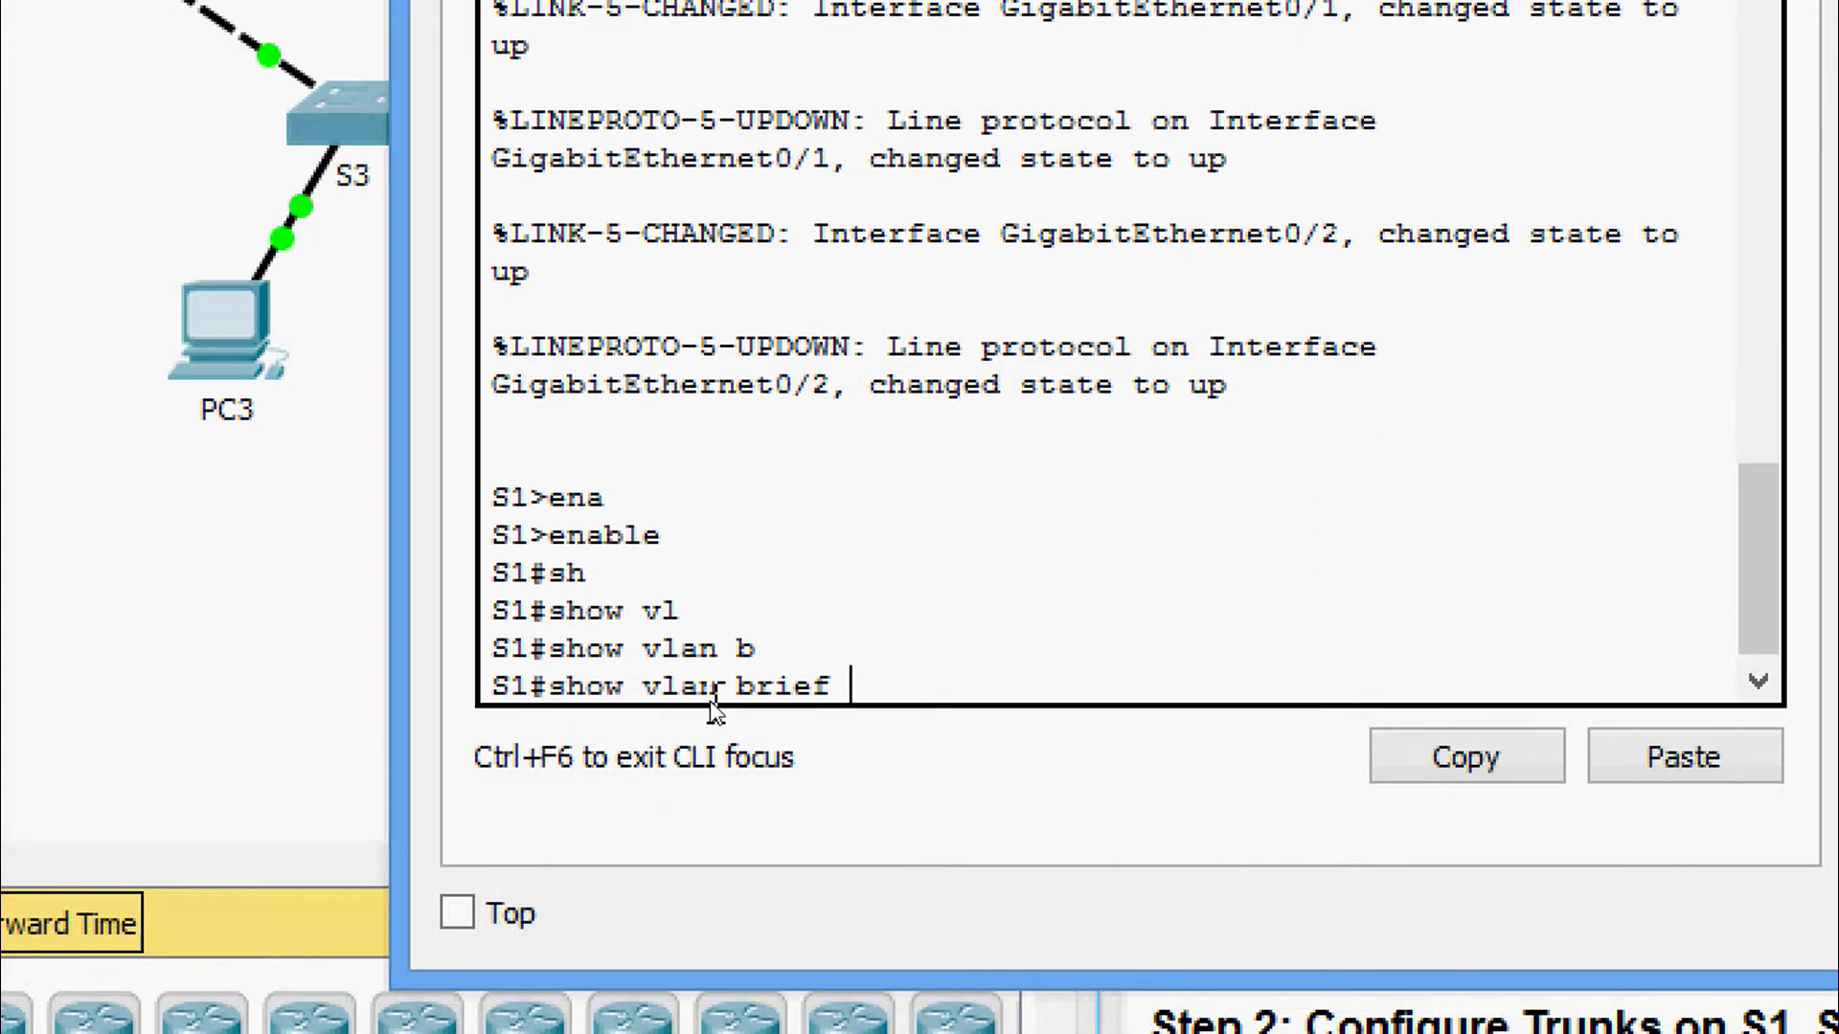
pyautogui.press('Return')
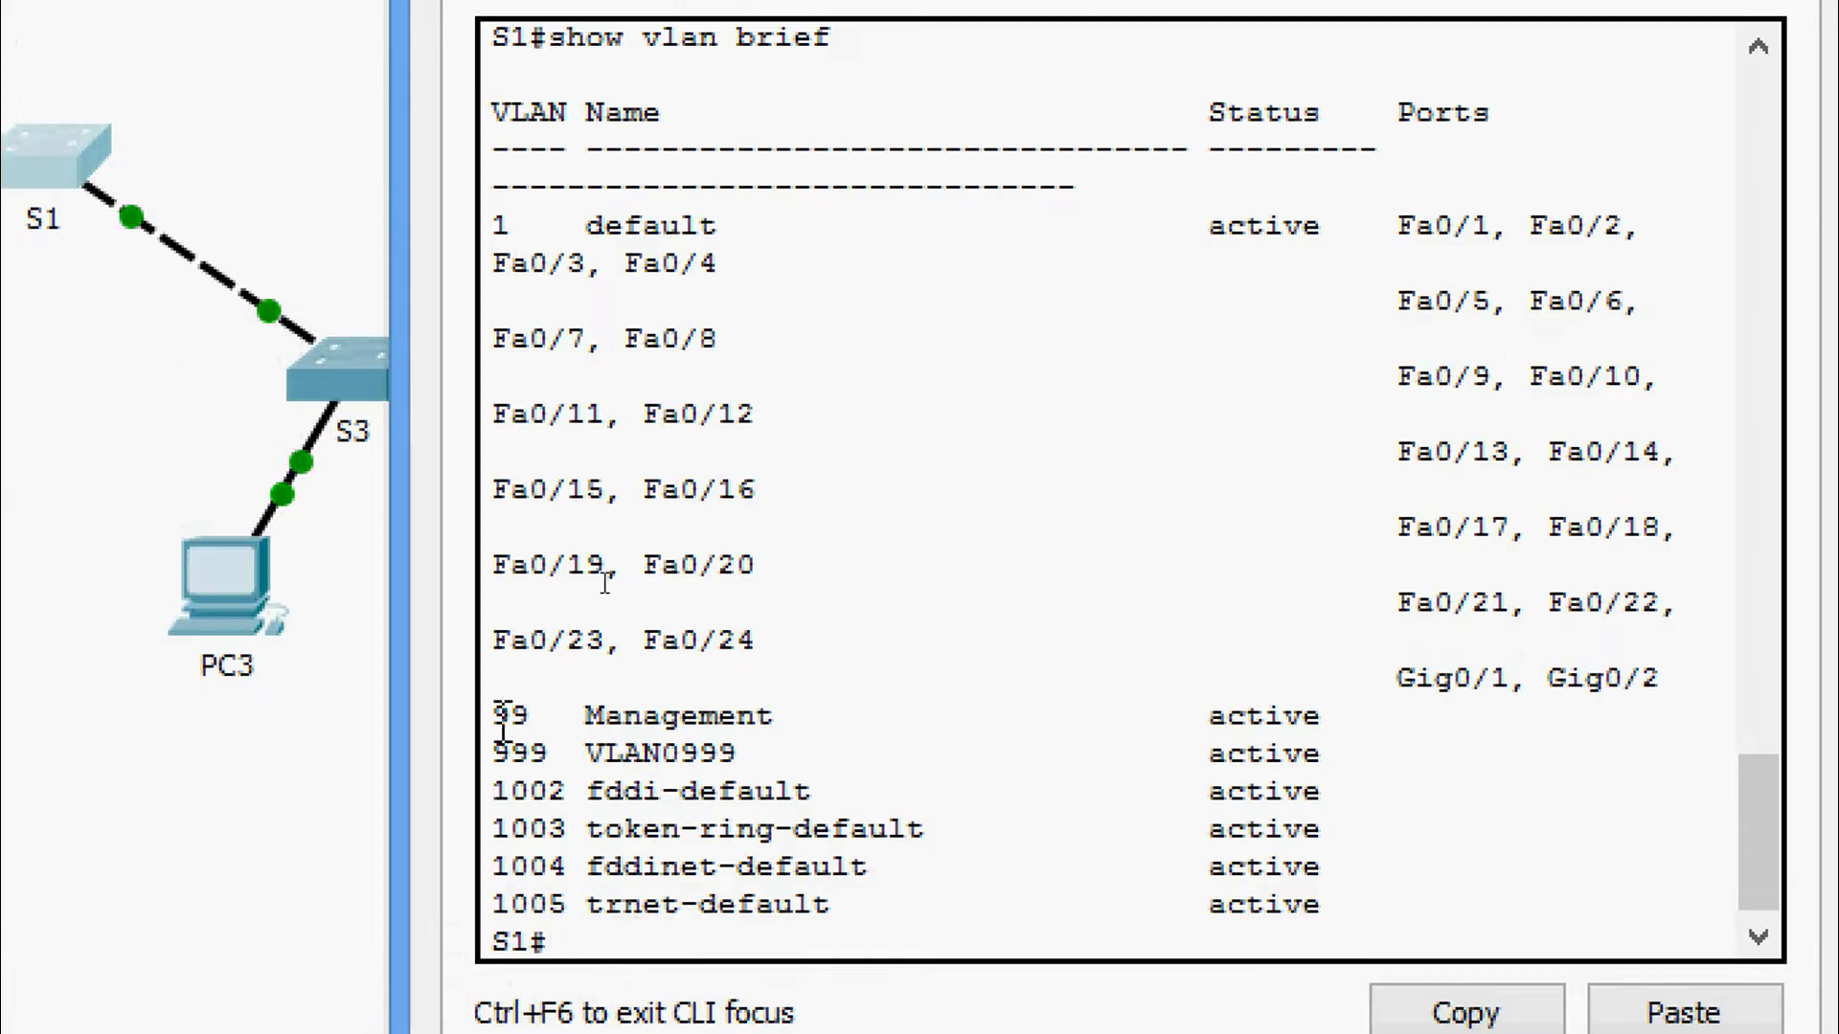
pyautogui.moveTo(490, 716); pyautogui.dragTo(1548, 768)
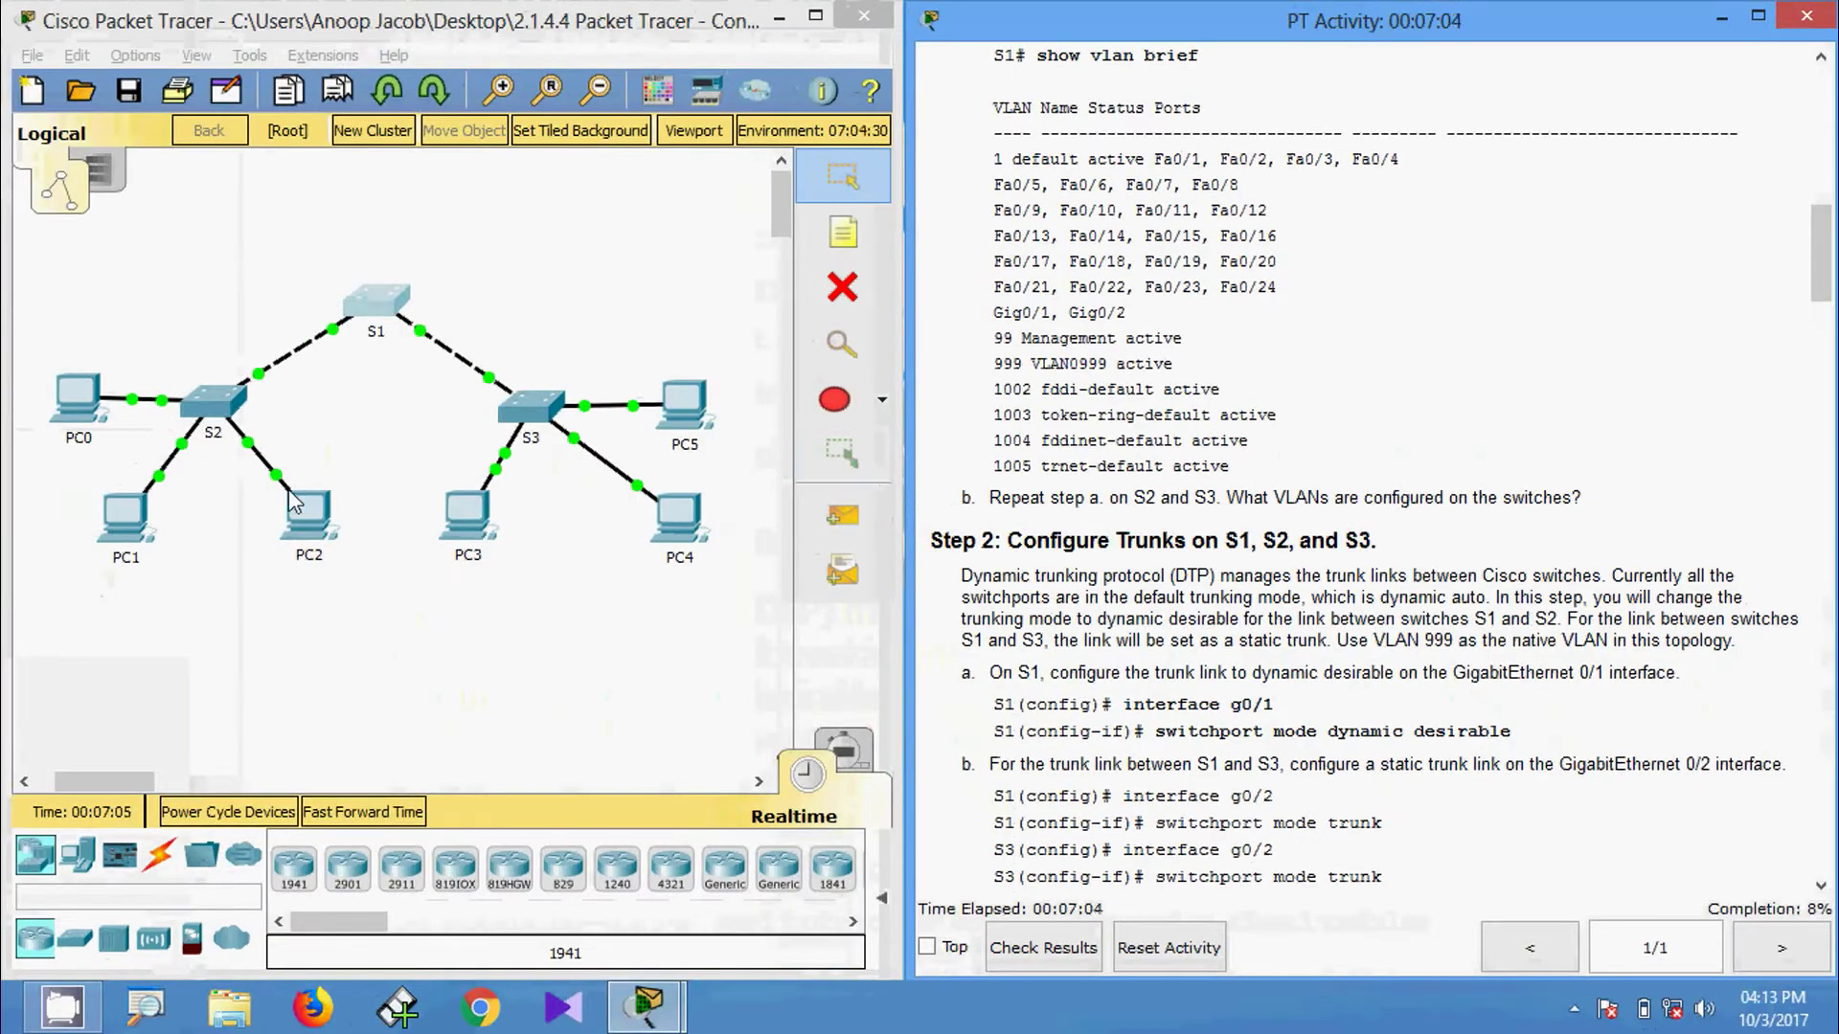
# Open S2's CLI and enter privileged EXEC mode with enable.
pyautogui.click(222, 410)
pyautogui.click(763, 177)
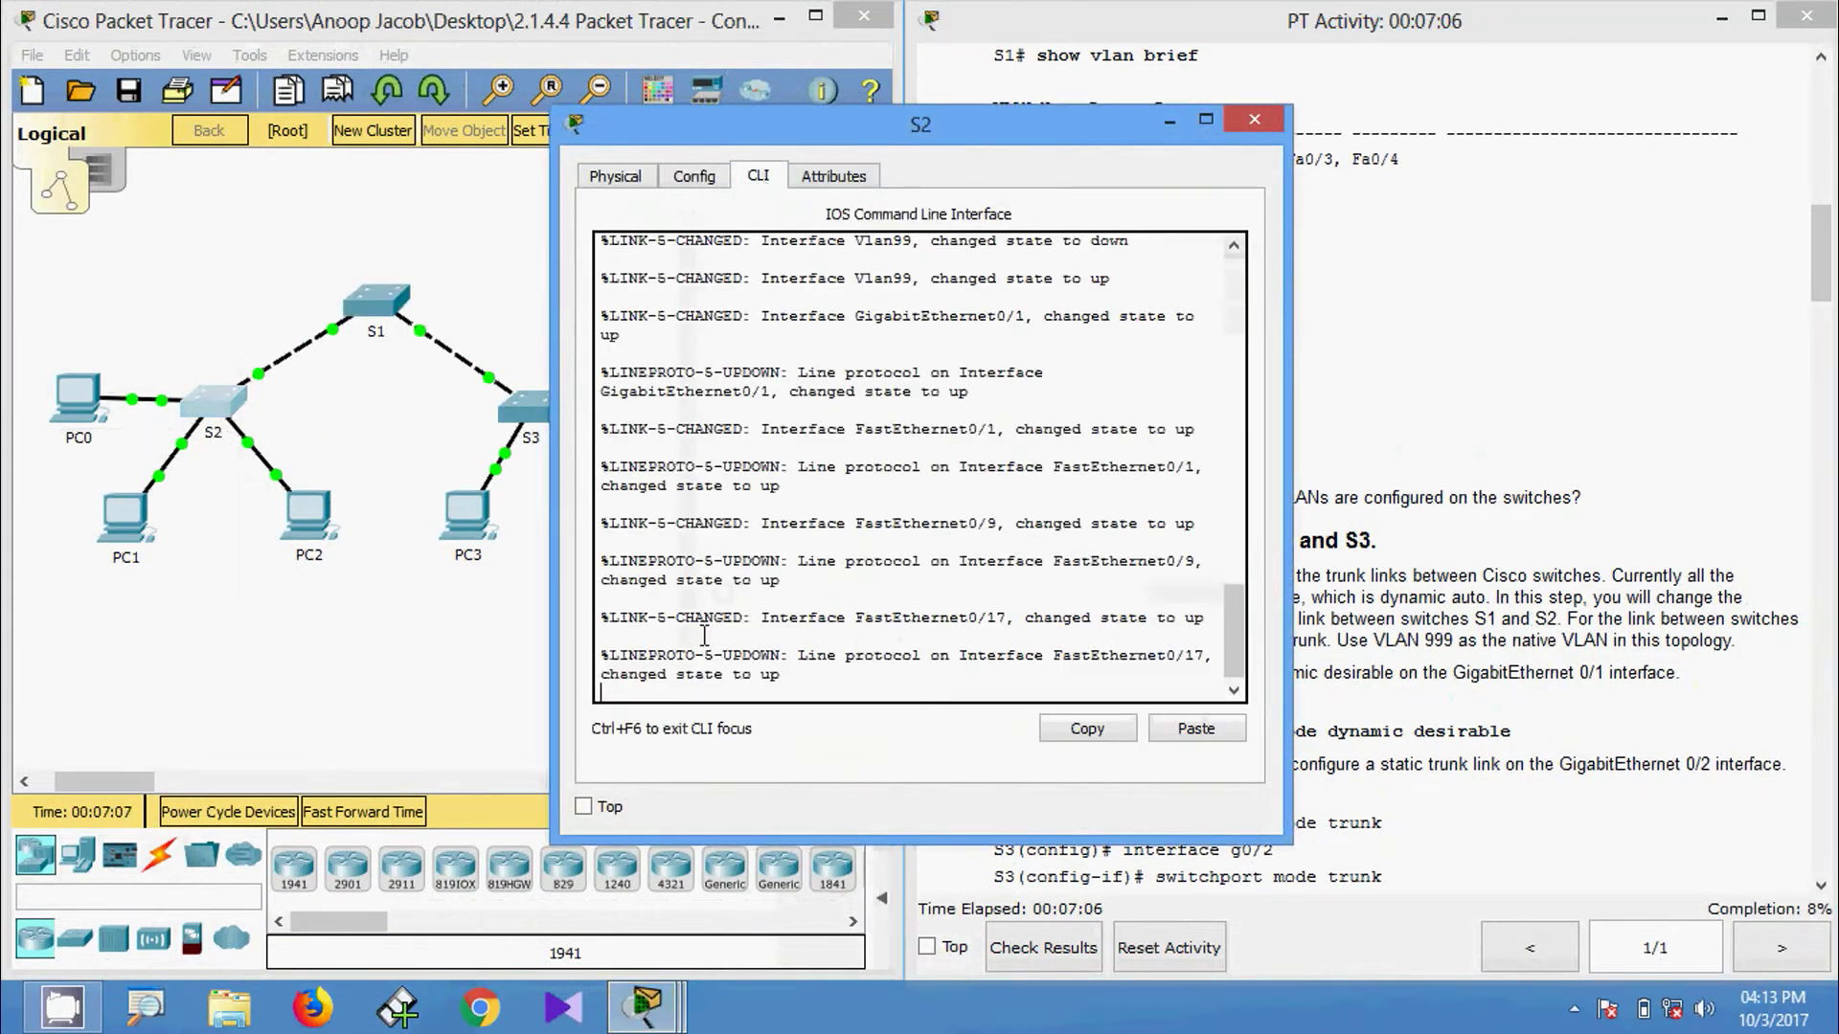
pyautogui.press('Return')
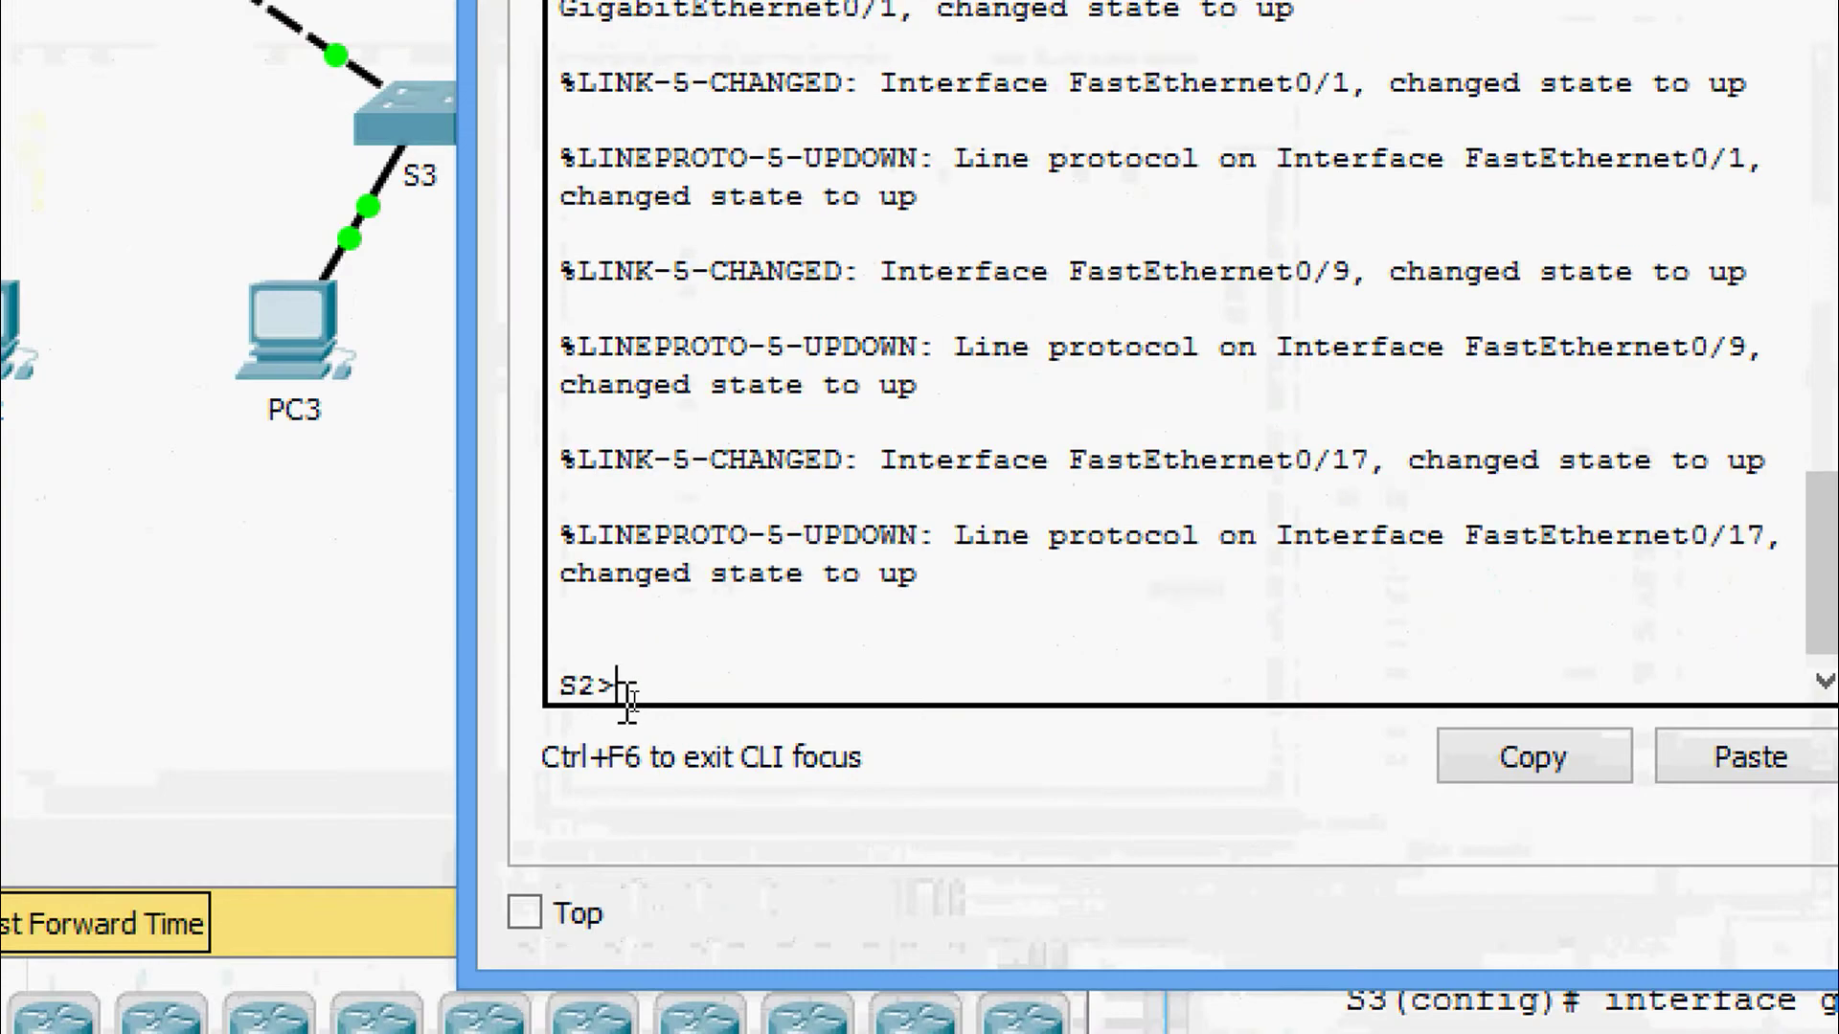
pyautogui.write('ena')
pyautogui.press('Tab')
pyautogui.press('Return')
# Run show vlan brief on S2, highlight VLANs 99 and 999, and close the window.
pyautogui.write('sh')
pyautogui.press('Tab')
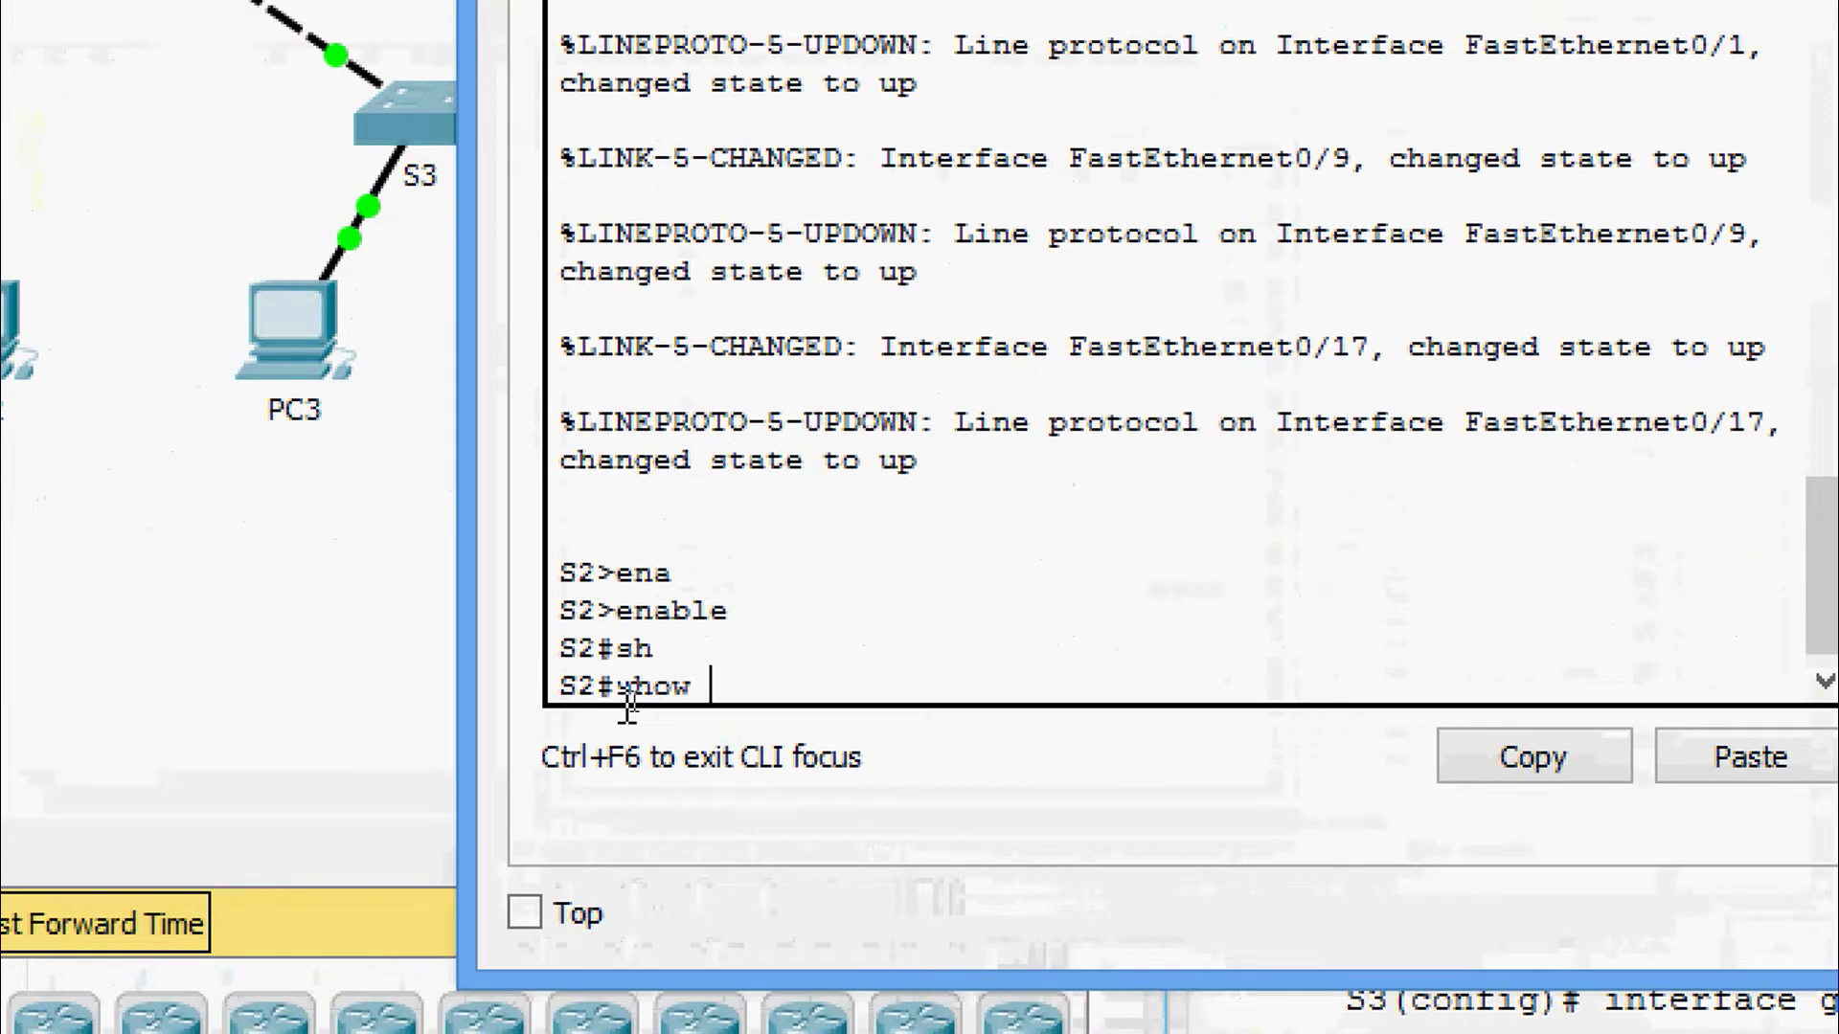
pyautogui.write('vlan brief')
pyautogui.press('Tab')
pyautogui.write('b')
pyautogui.press('Tab')
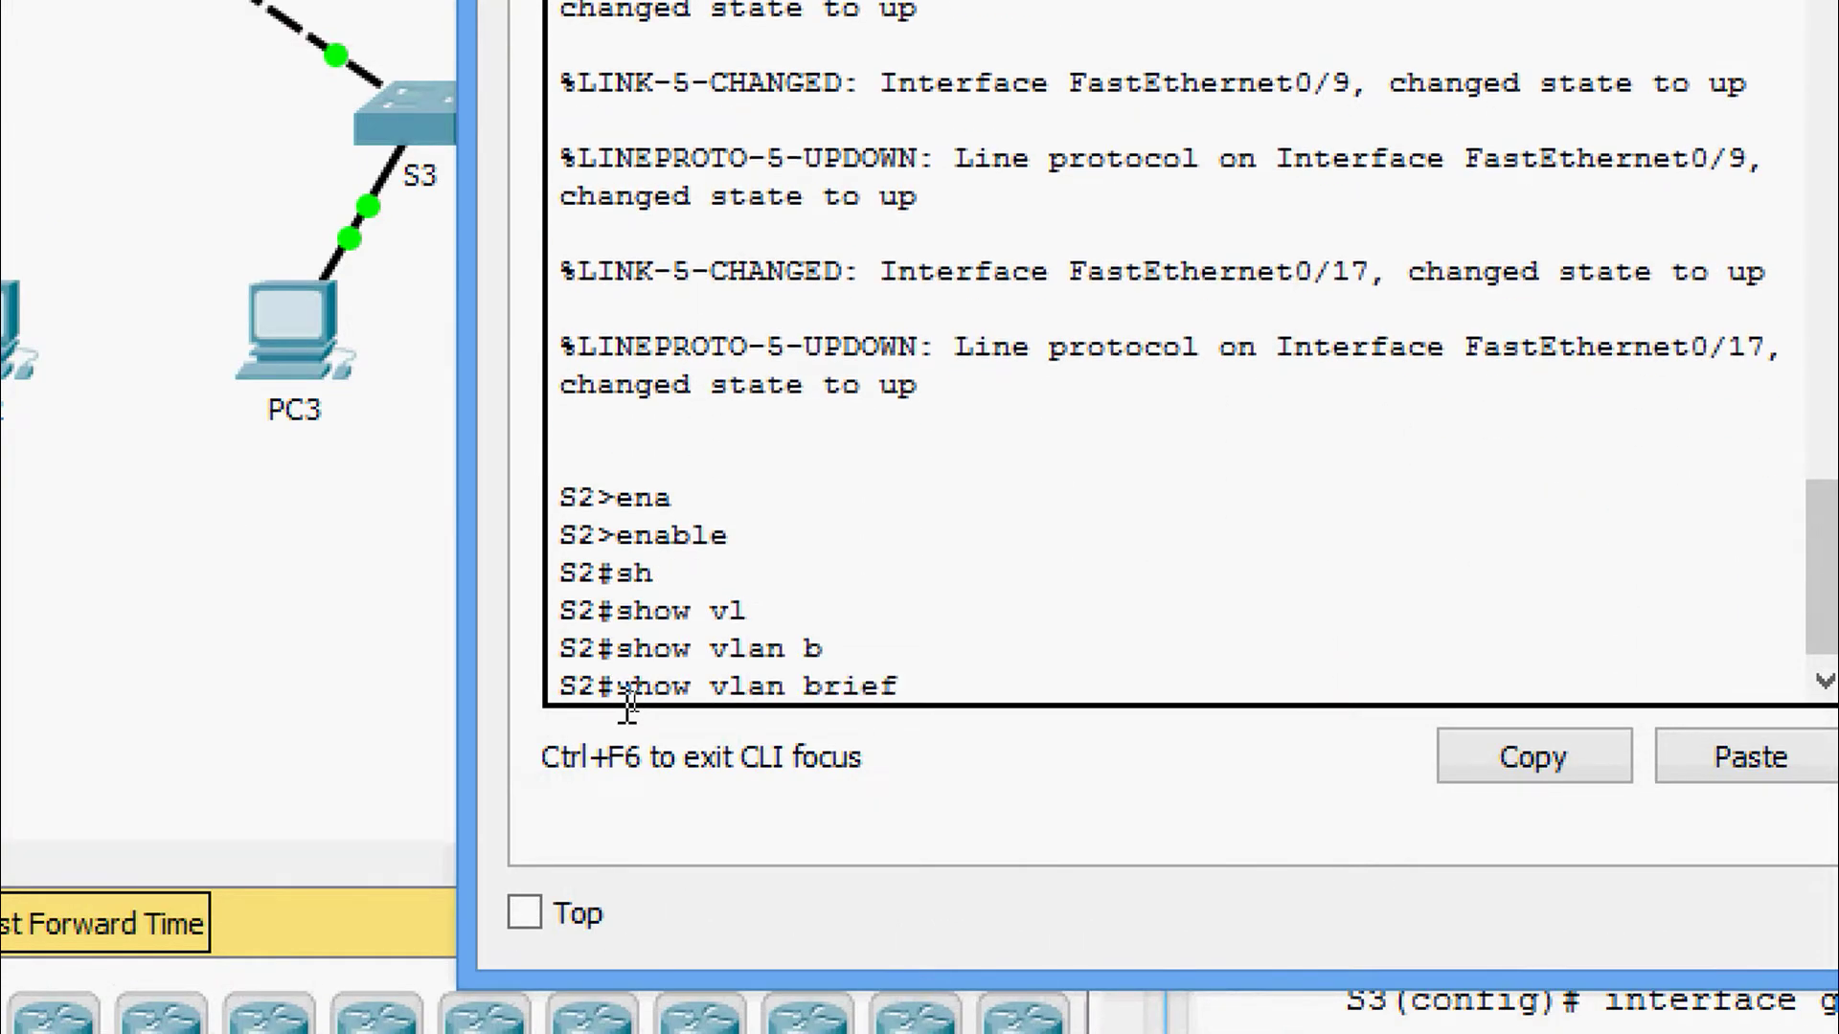
pyautogui.press('Return')
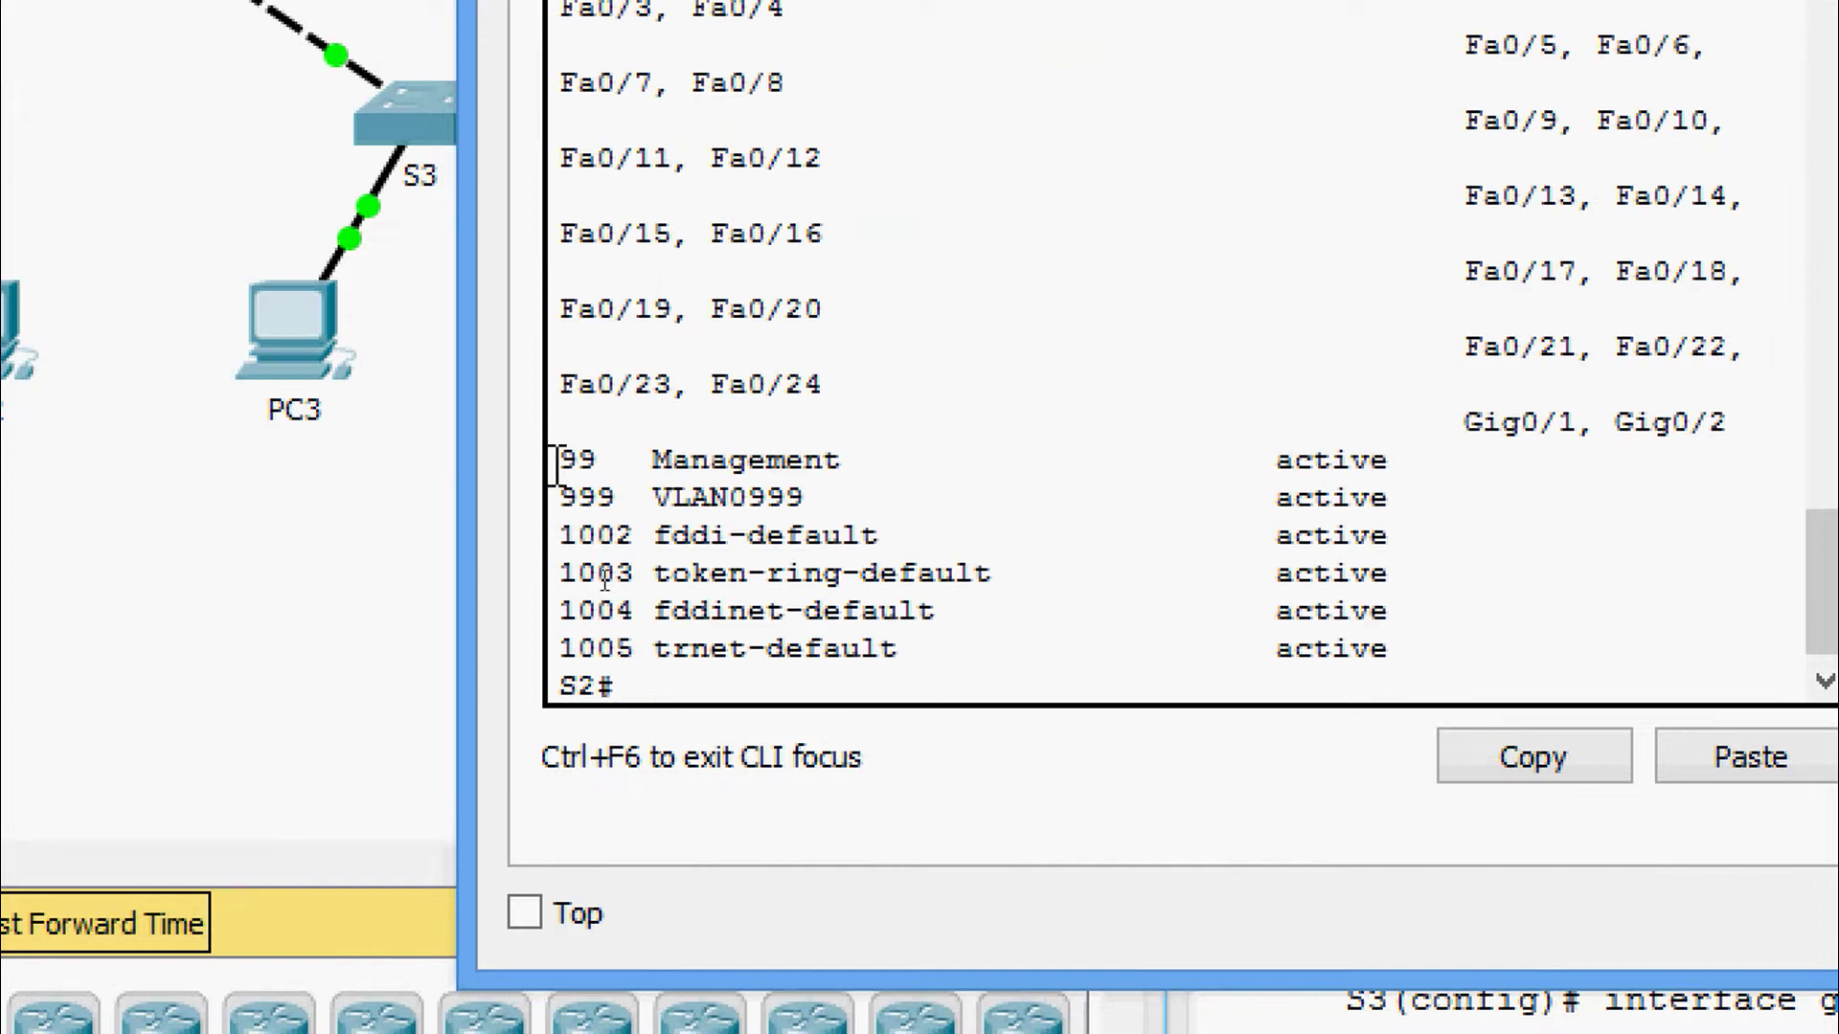
pyautogui.moveTo(560, 460); pyautogui.dragTo(1426, 507)
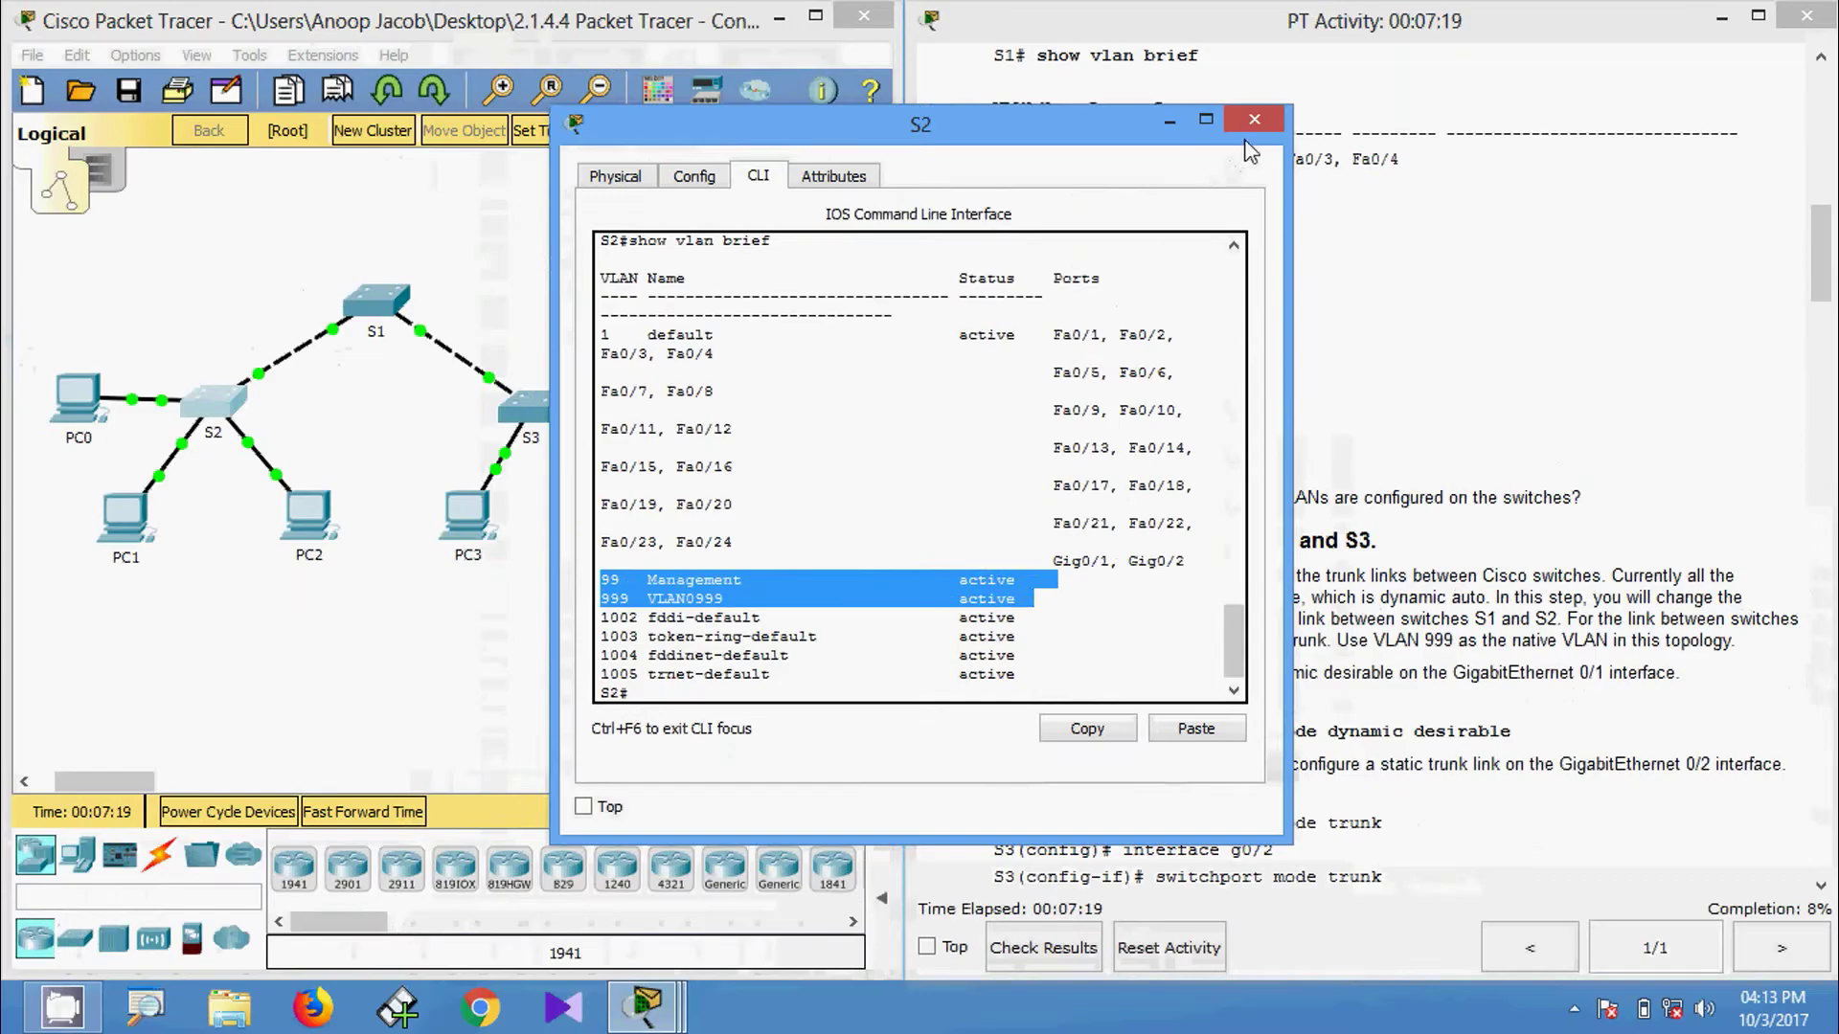
pyautogui.click(1253, 124)
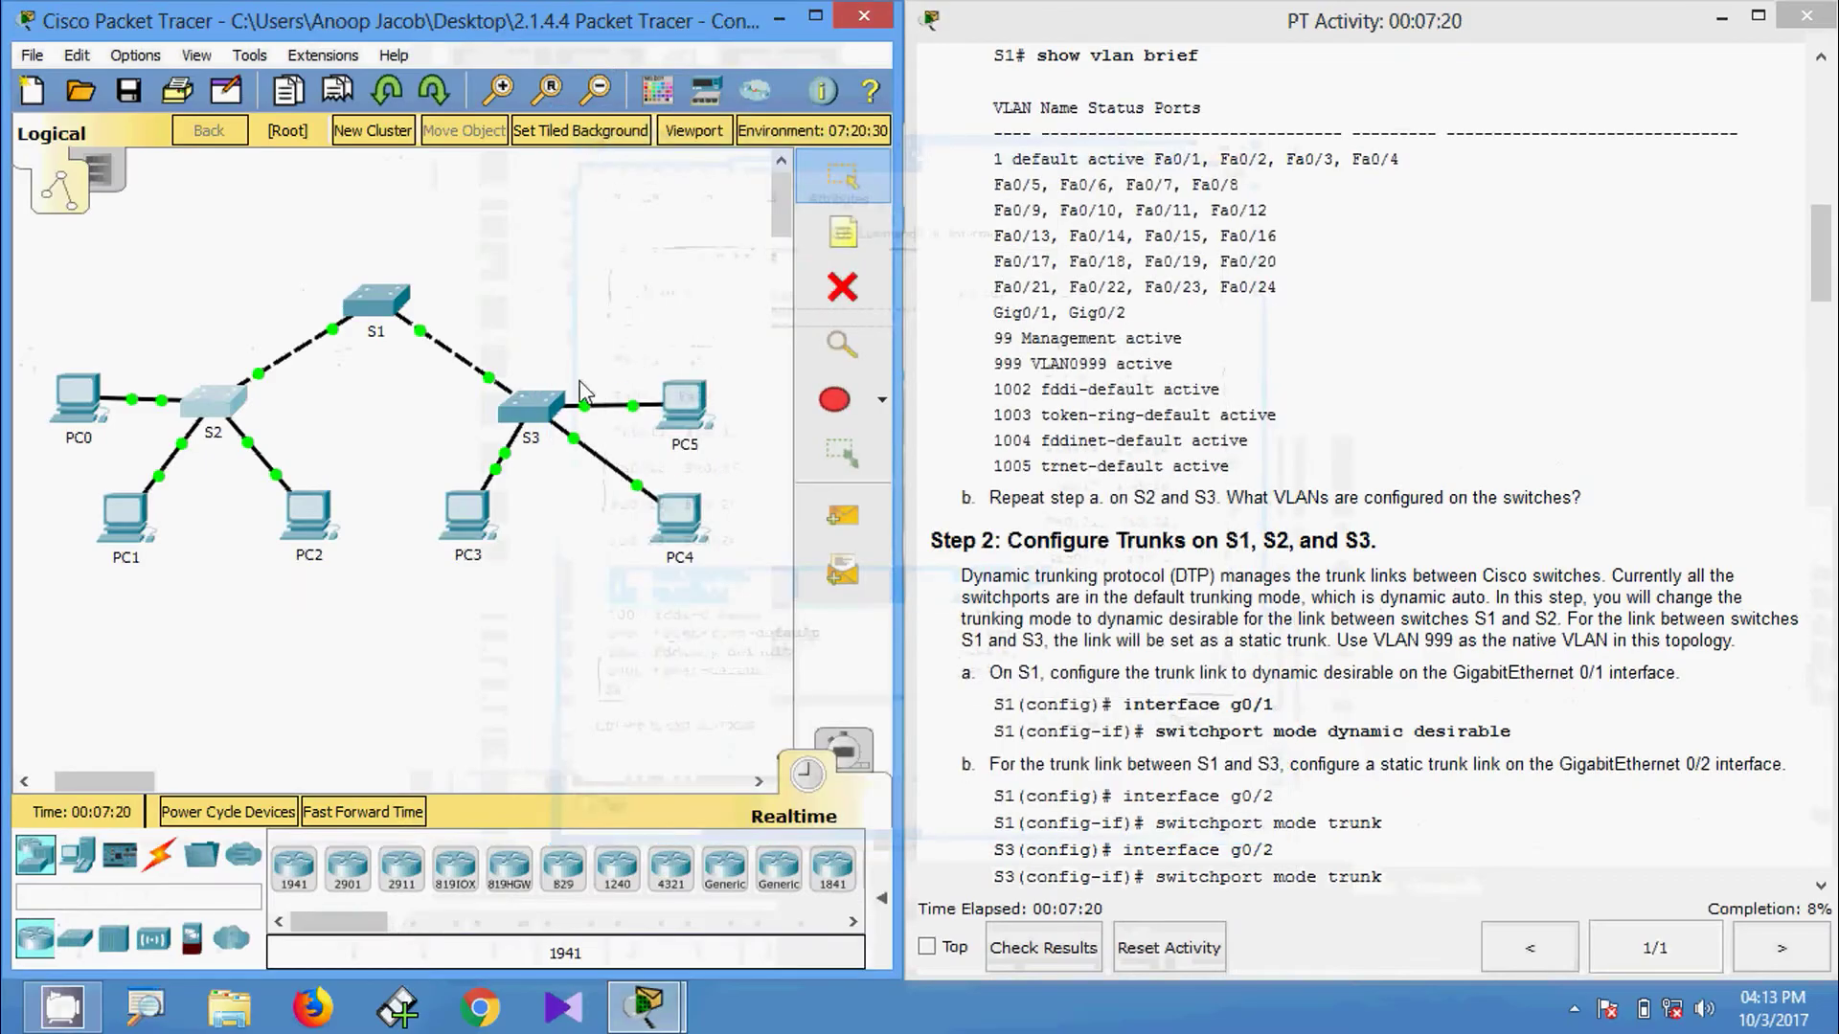
# Open S3's CLI and enter privileged EXEC mode with enable.
pyautogui.click(536, 407)
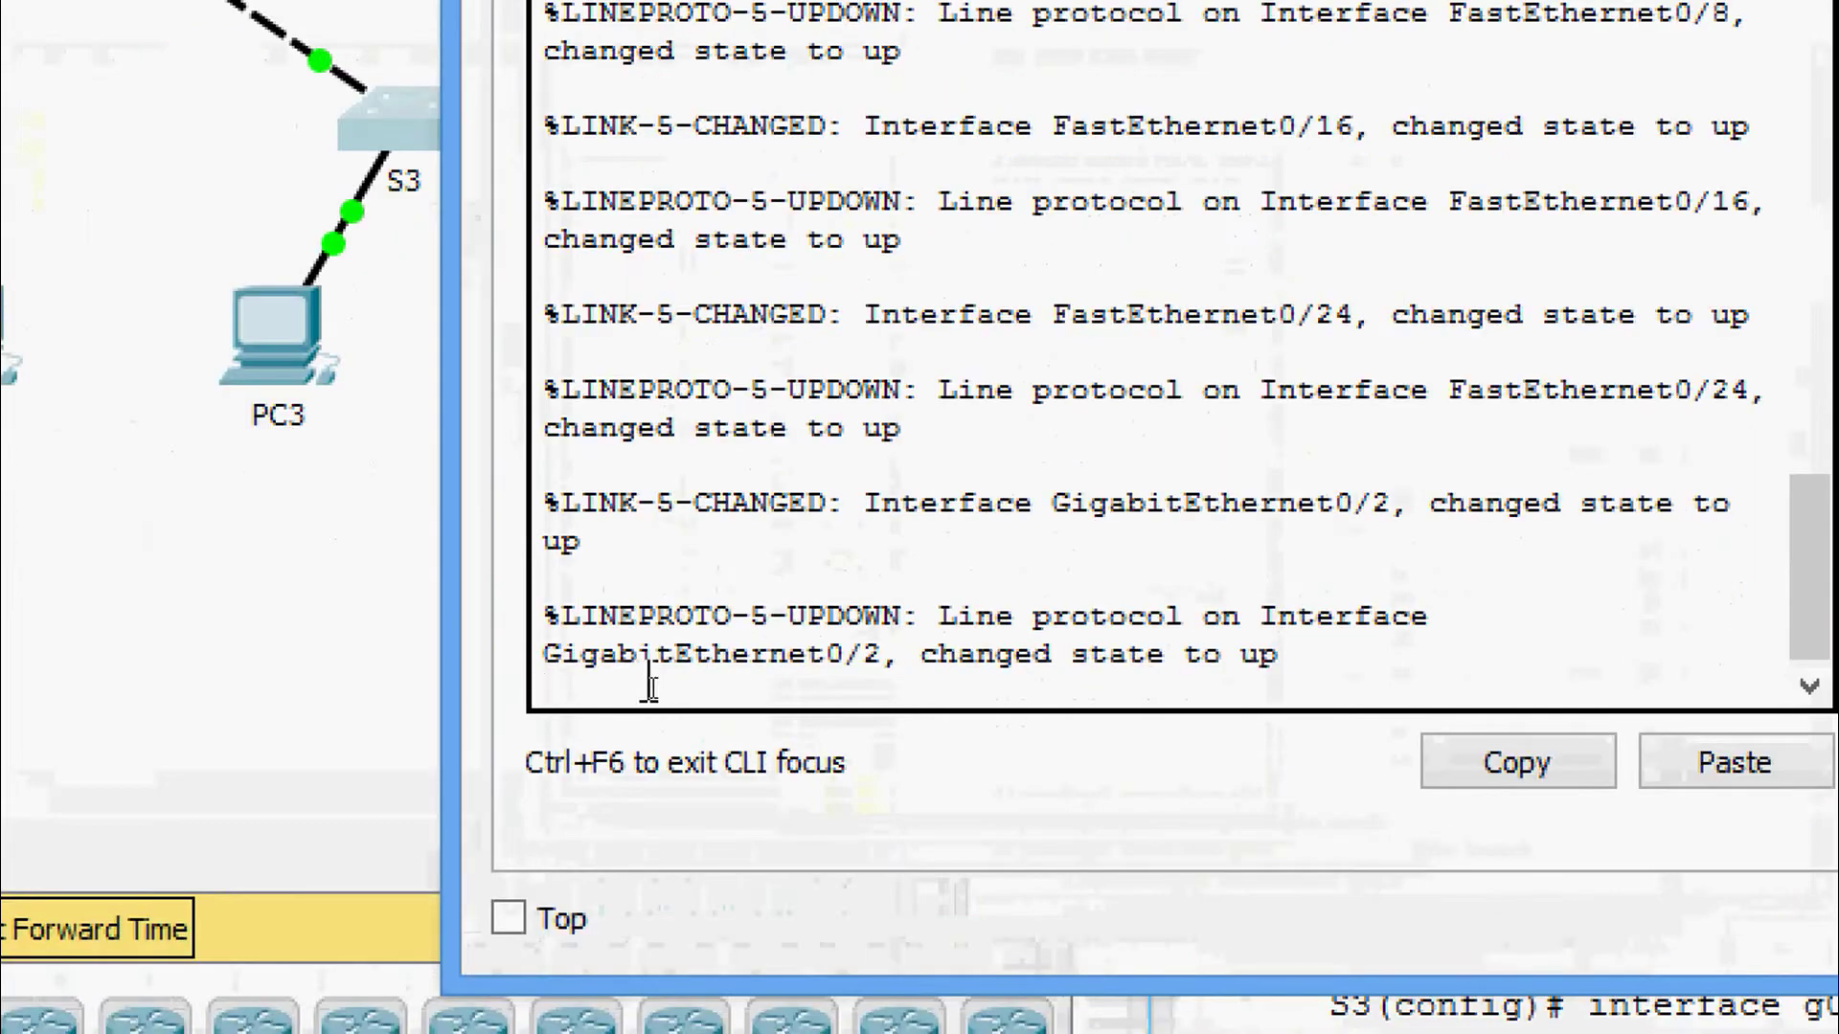
pyautogui.press('Return')
pyautogui.write('ena')
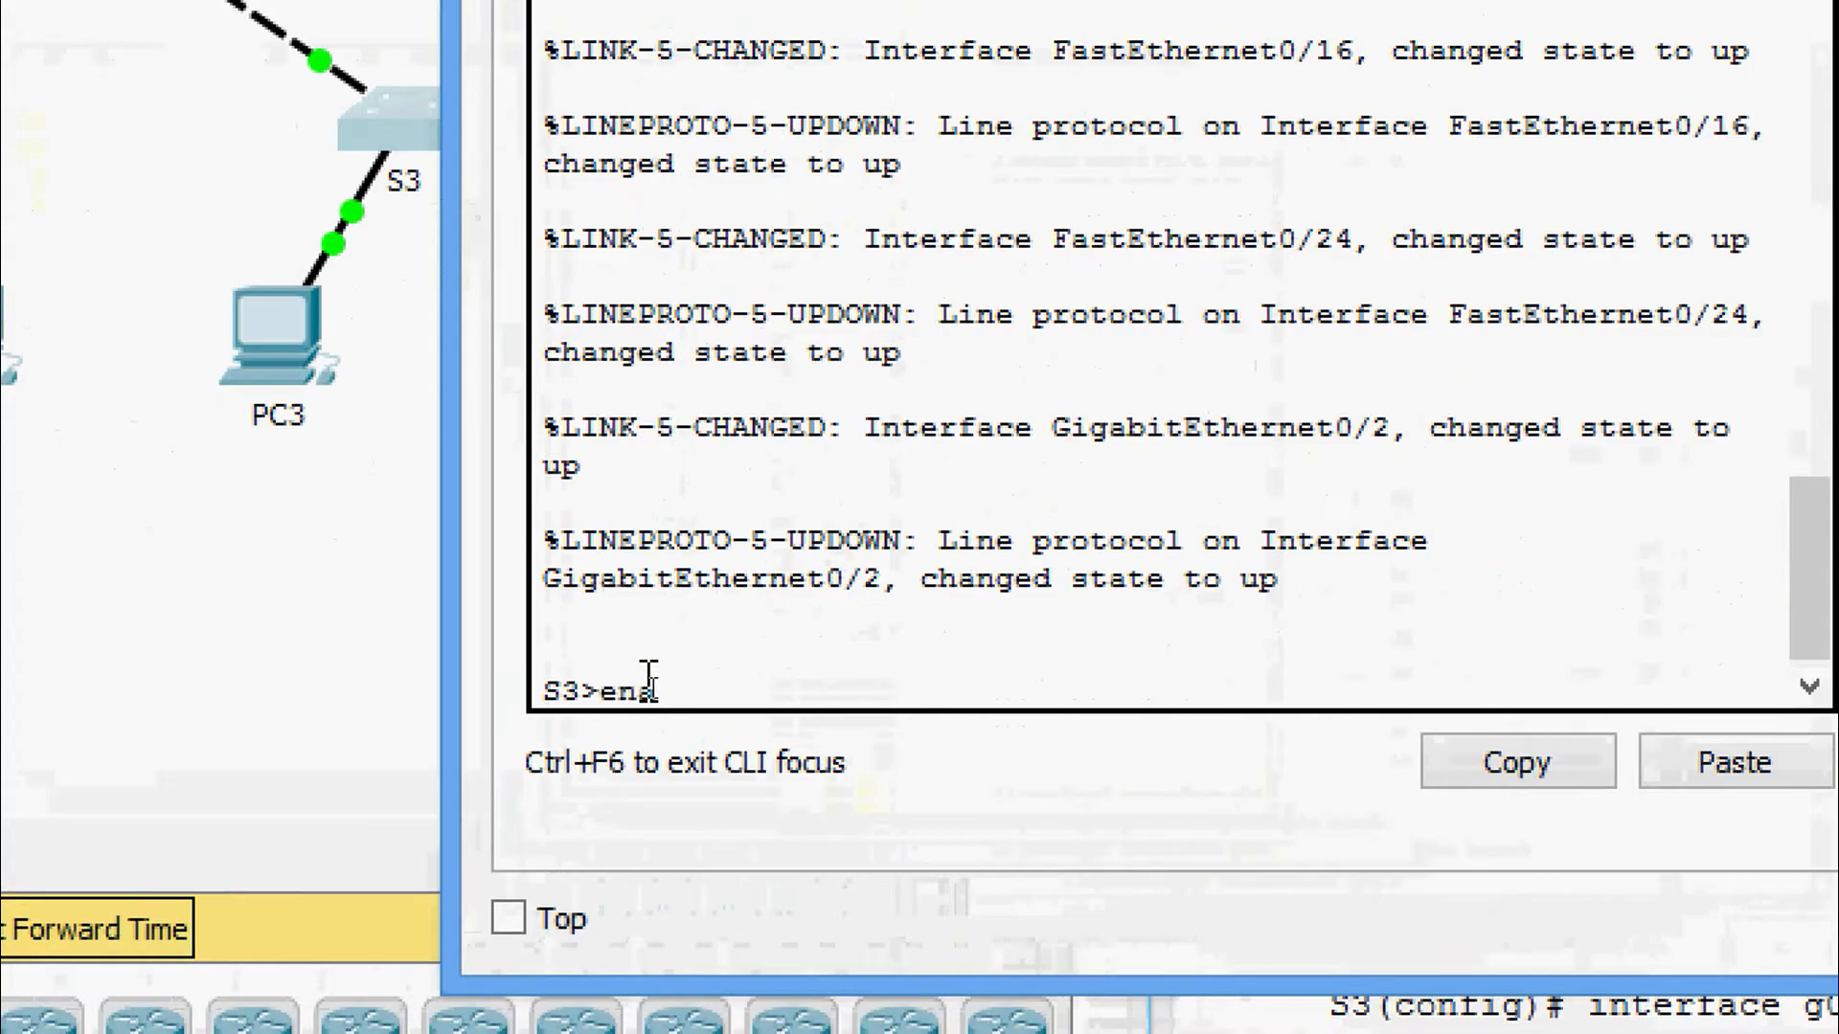
pyautogui.press('Tab')
pyautogui.press('Return')
# Run show vlan brief on S3 and highlight the VLAN 99 and 999 rows.
pyautogui.write('sh')
pyautogui.press('Tab')
pyautogui.write('vl')
pyautogui.press('Tab')
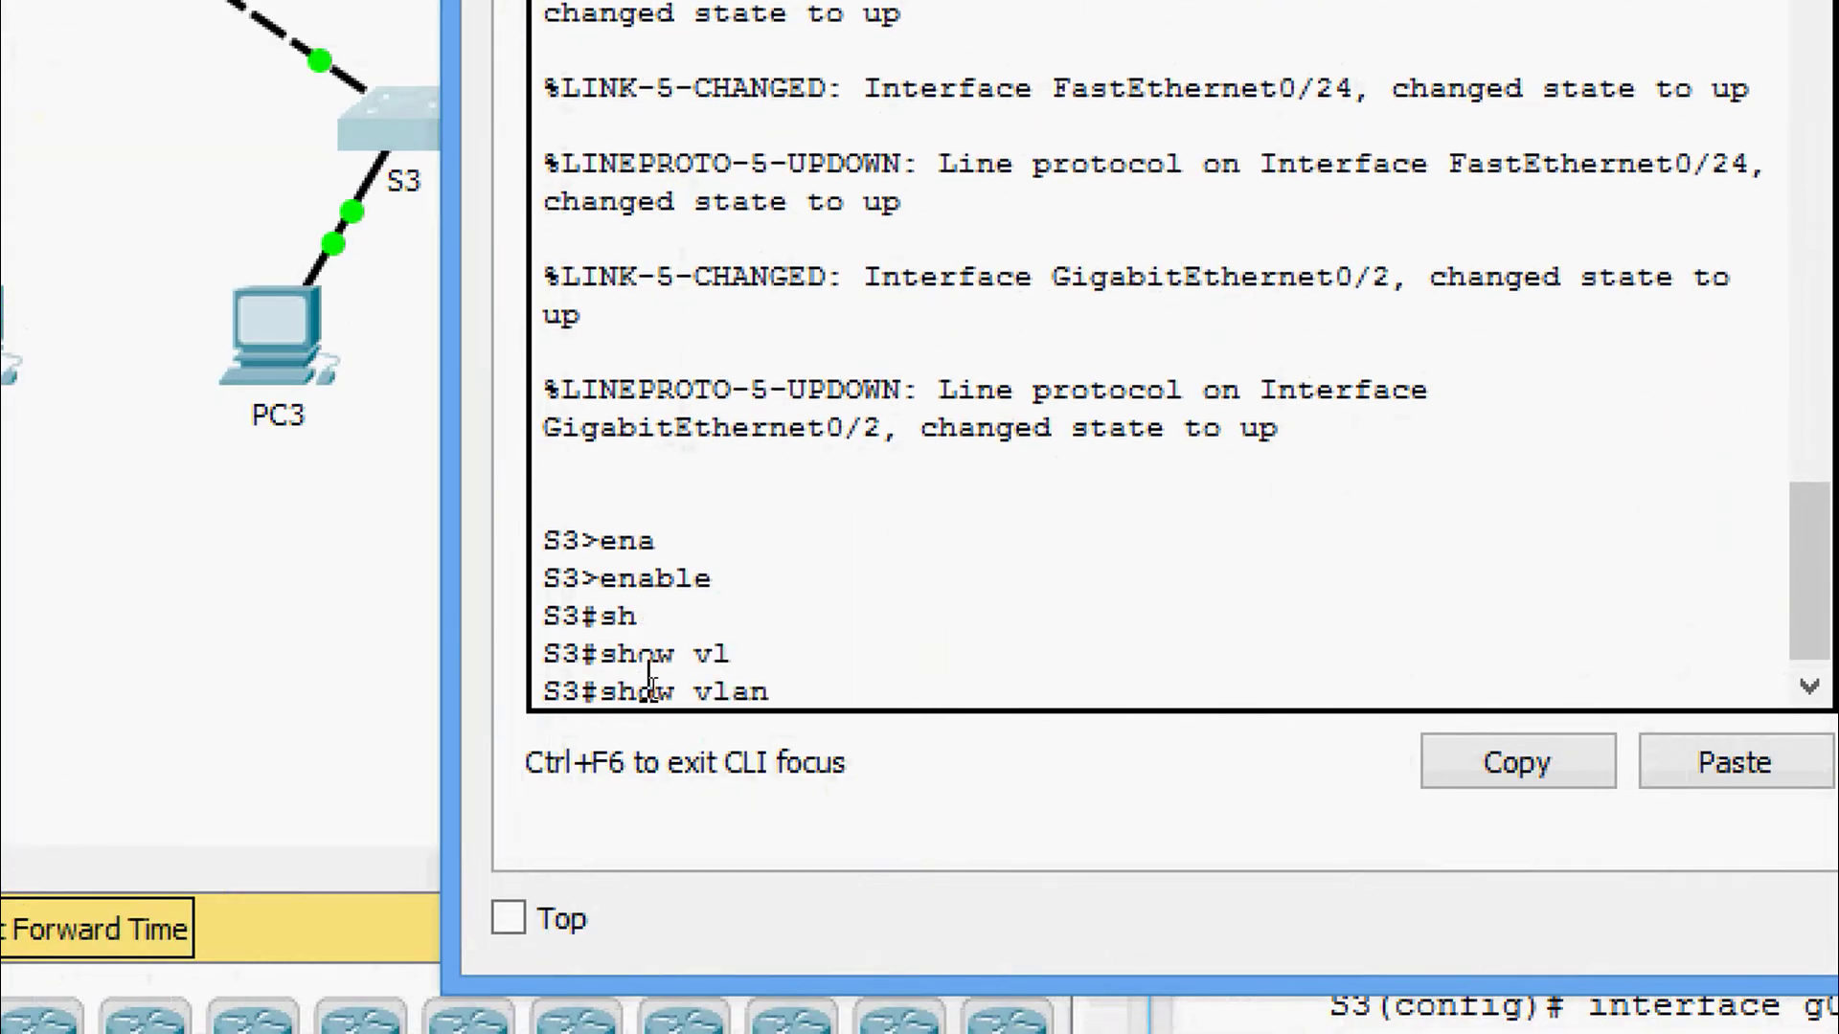
pyautogui.write('b')
pyautogui.press('Tab')
pyautogui.press('Return')
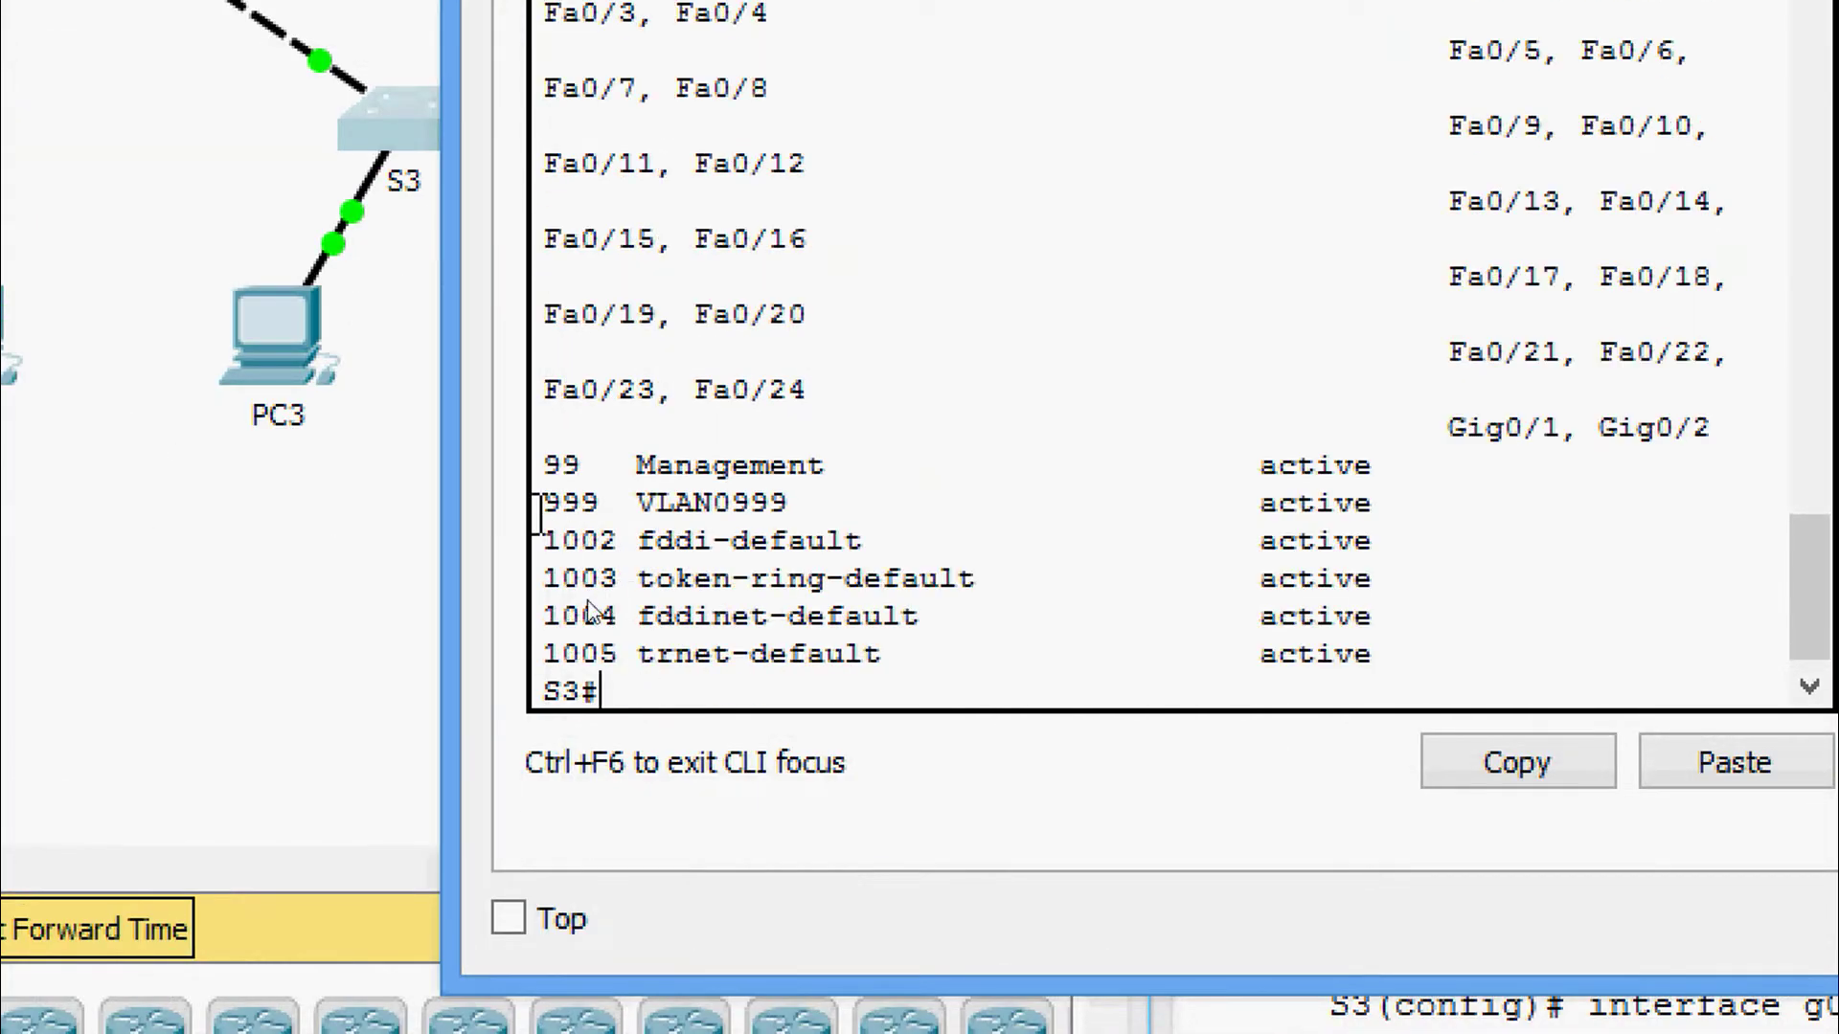
pyautogui.moveTo(543, 464); pyautogui.dragTo(1407, 501)
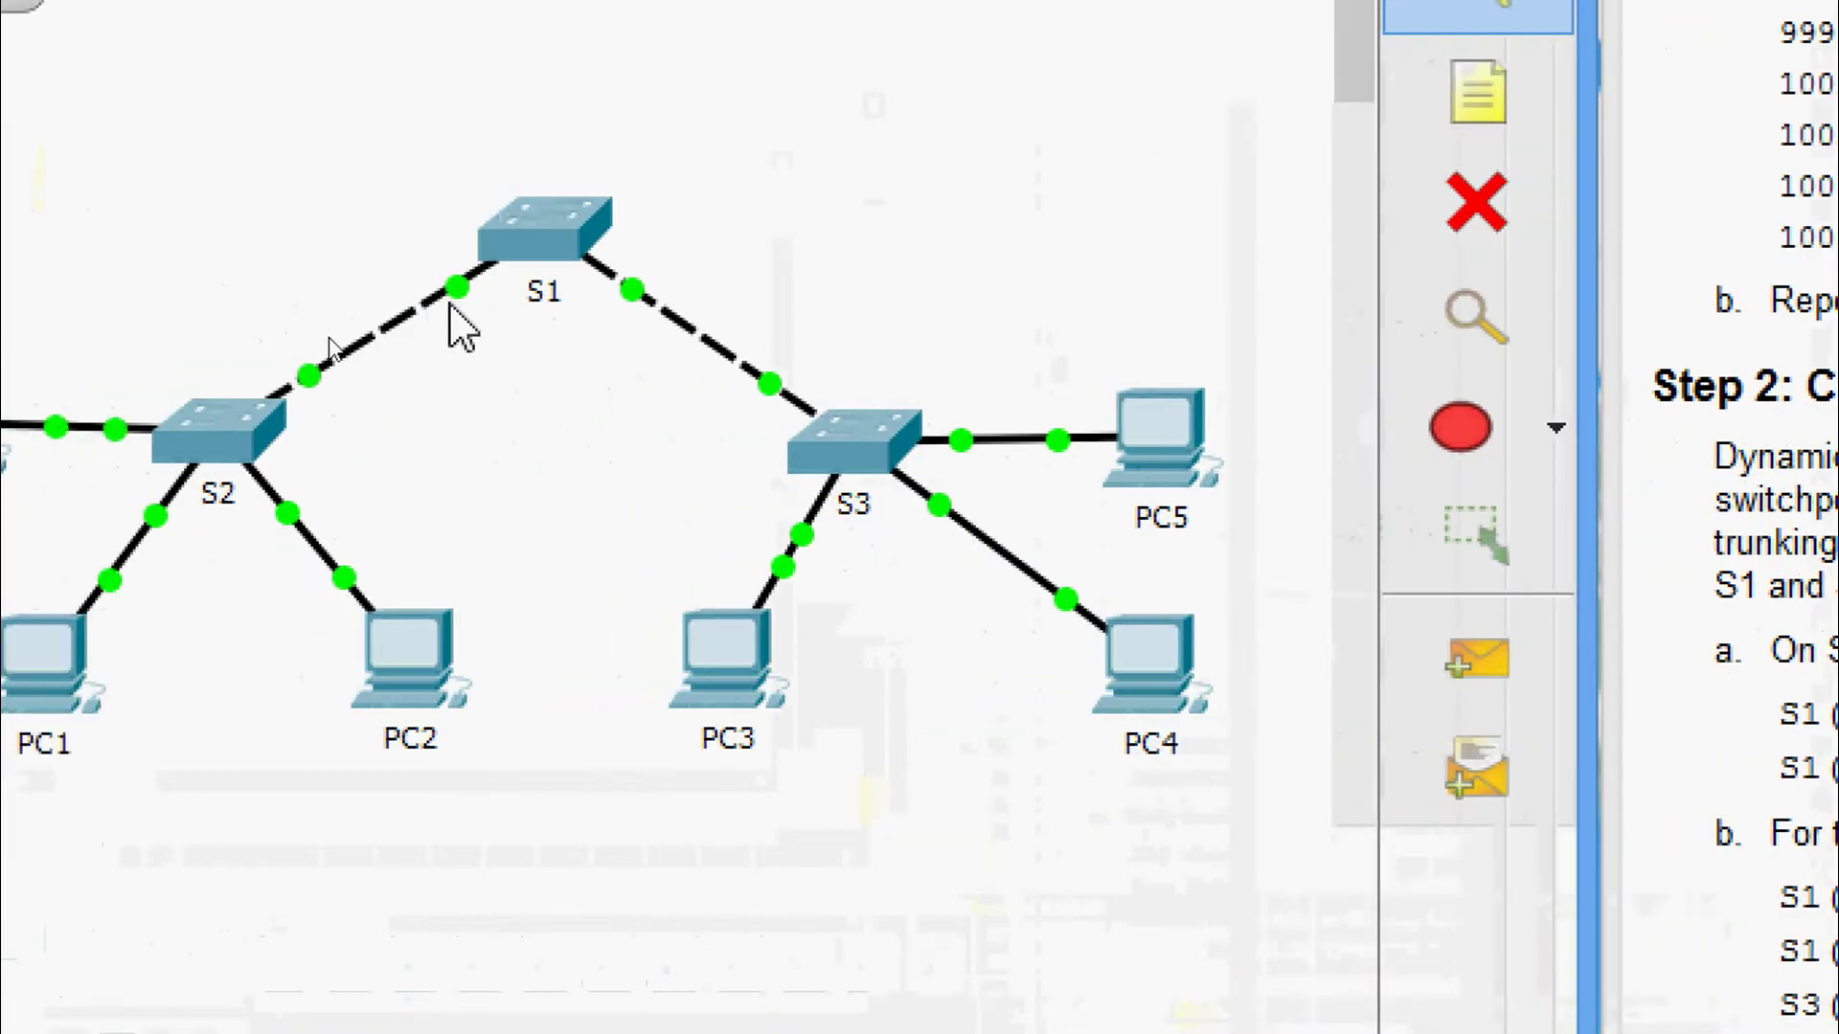
pyautogui.moveTo(456, 293)
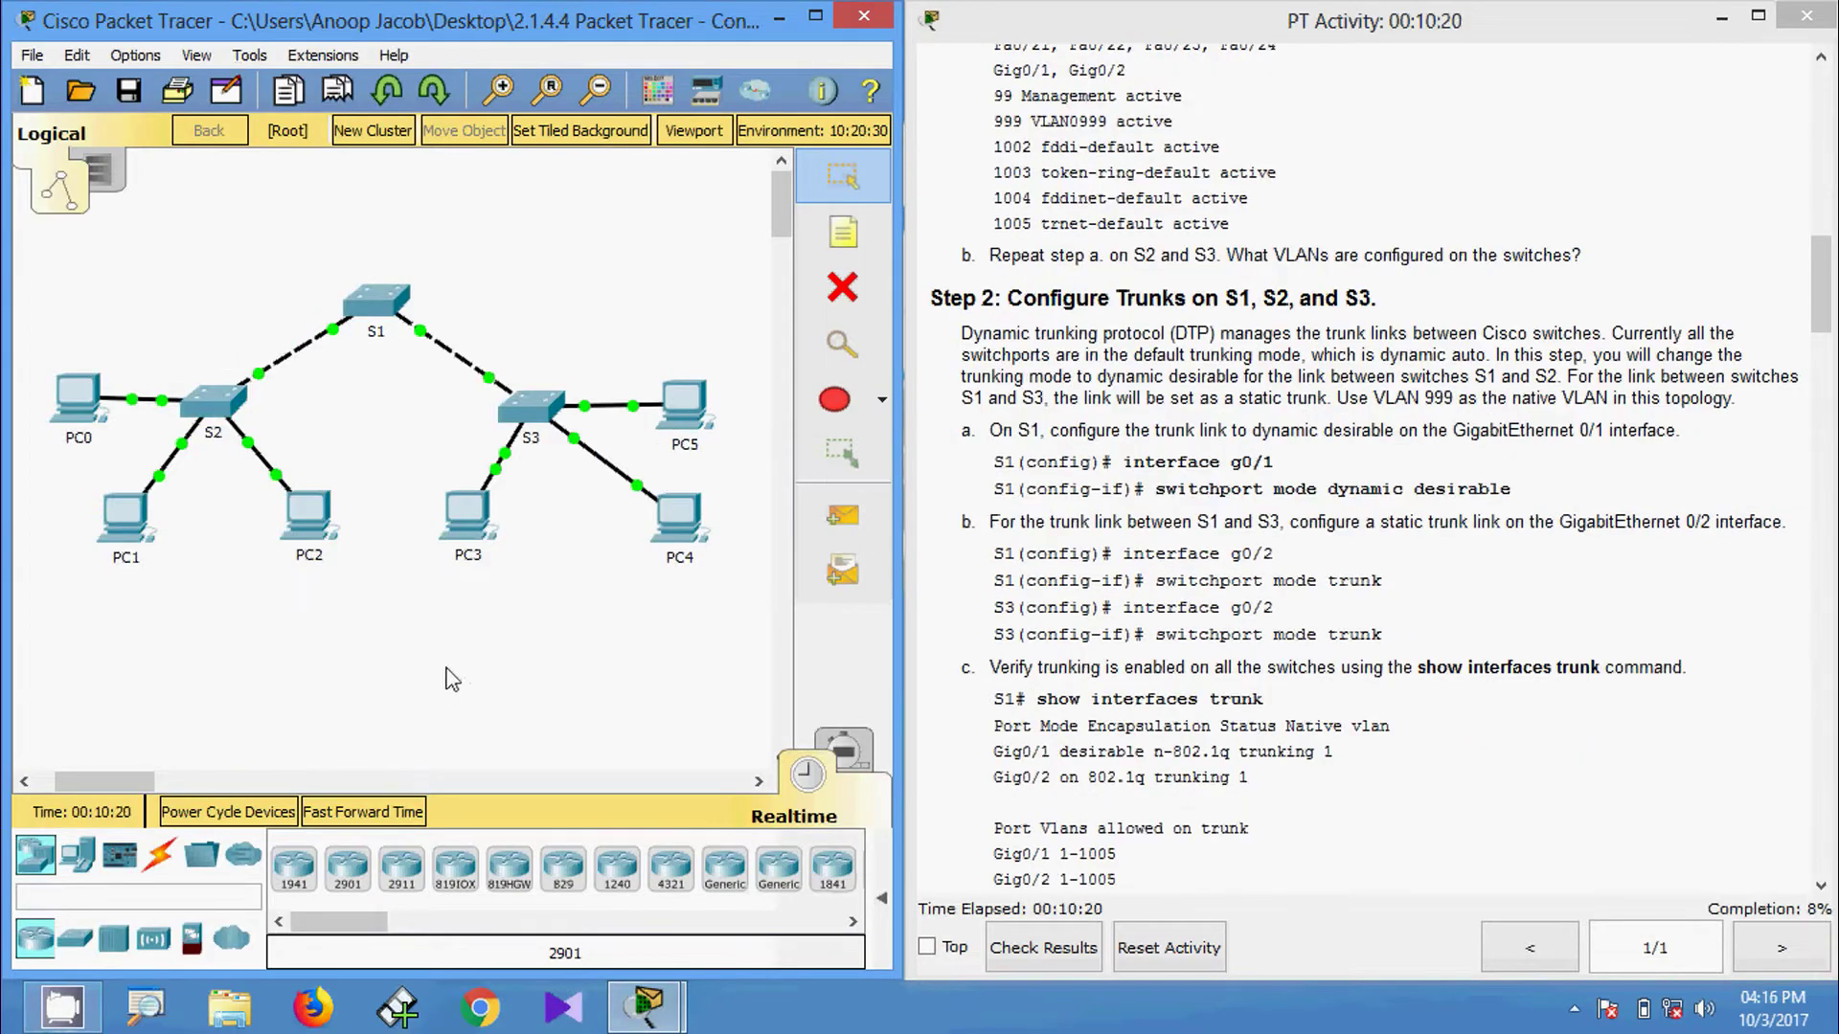
# On S1, enter configure terminal and select interface GigabitEthernet 0/1.
pyautogui.click(379, 306)
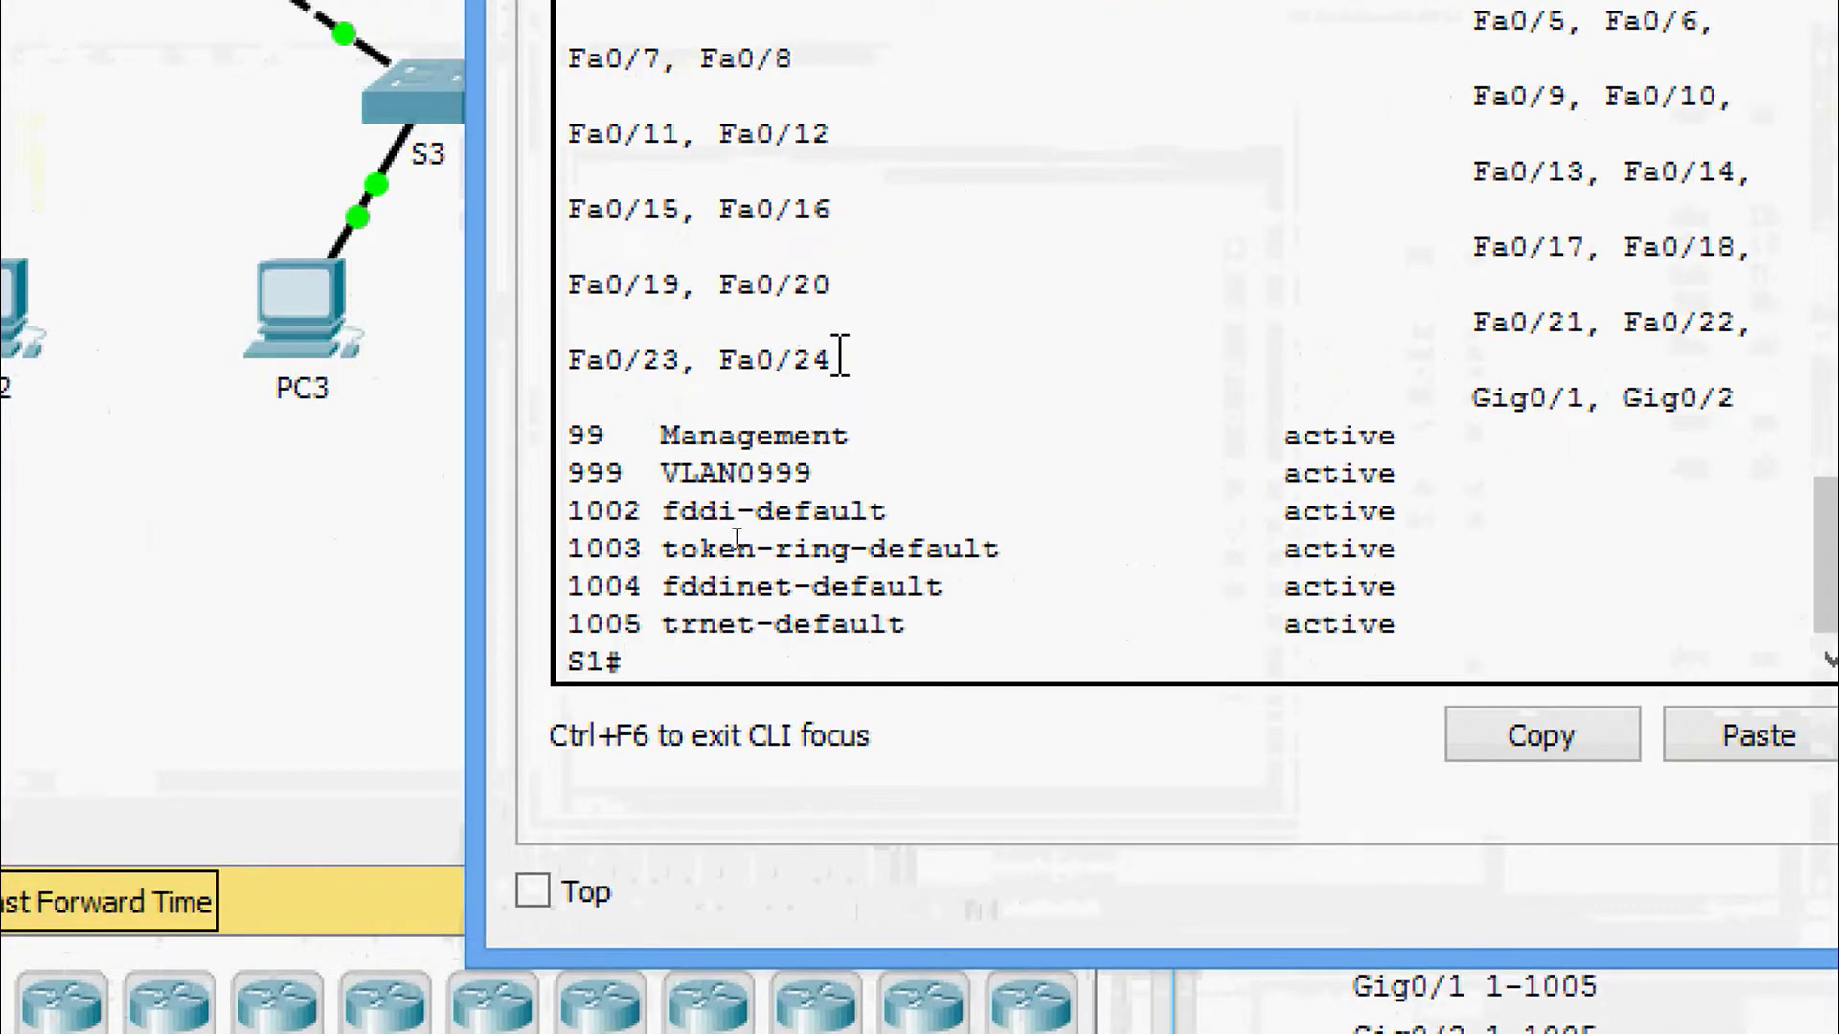
pyautogui.write('conf')
pyautogui.press('Tab')
pyautogui.write('t')
pyautogui.press('Tab')
pyautogui.press('Return')
pyautogui.press('Return')
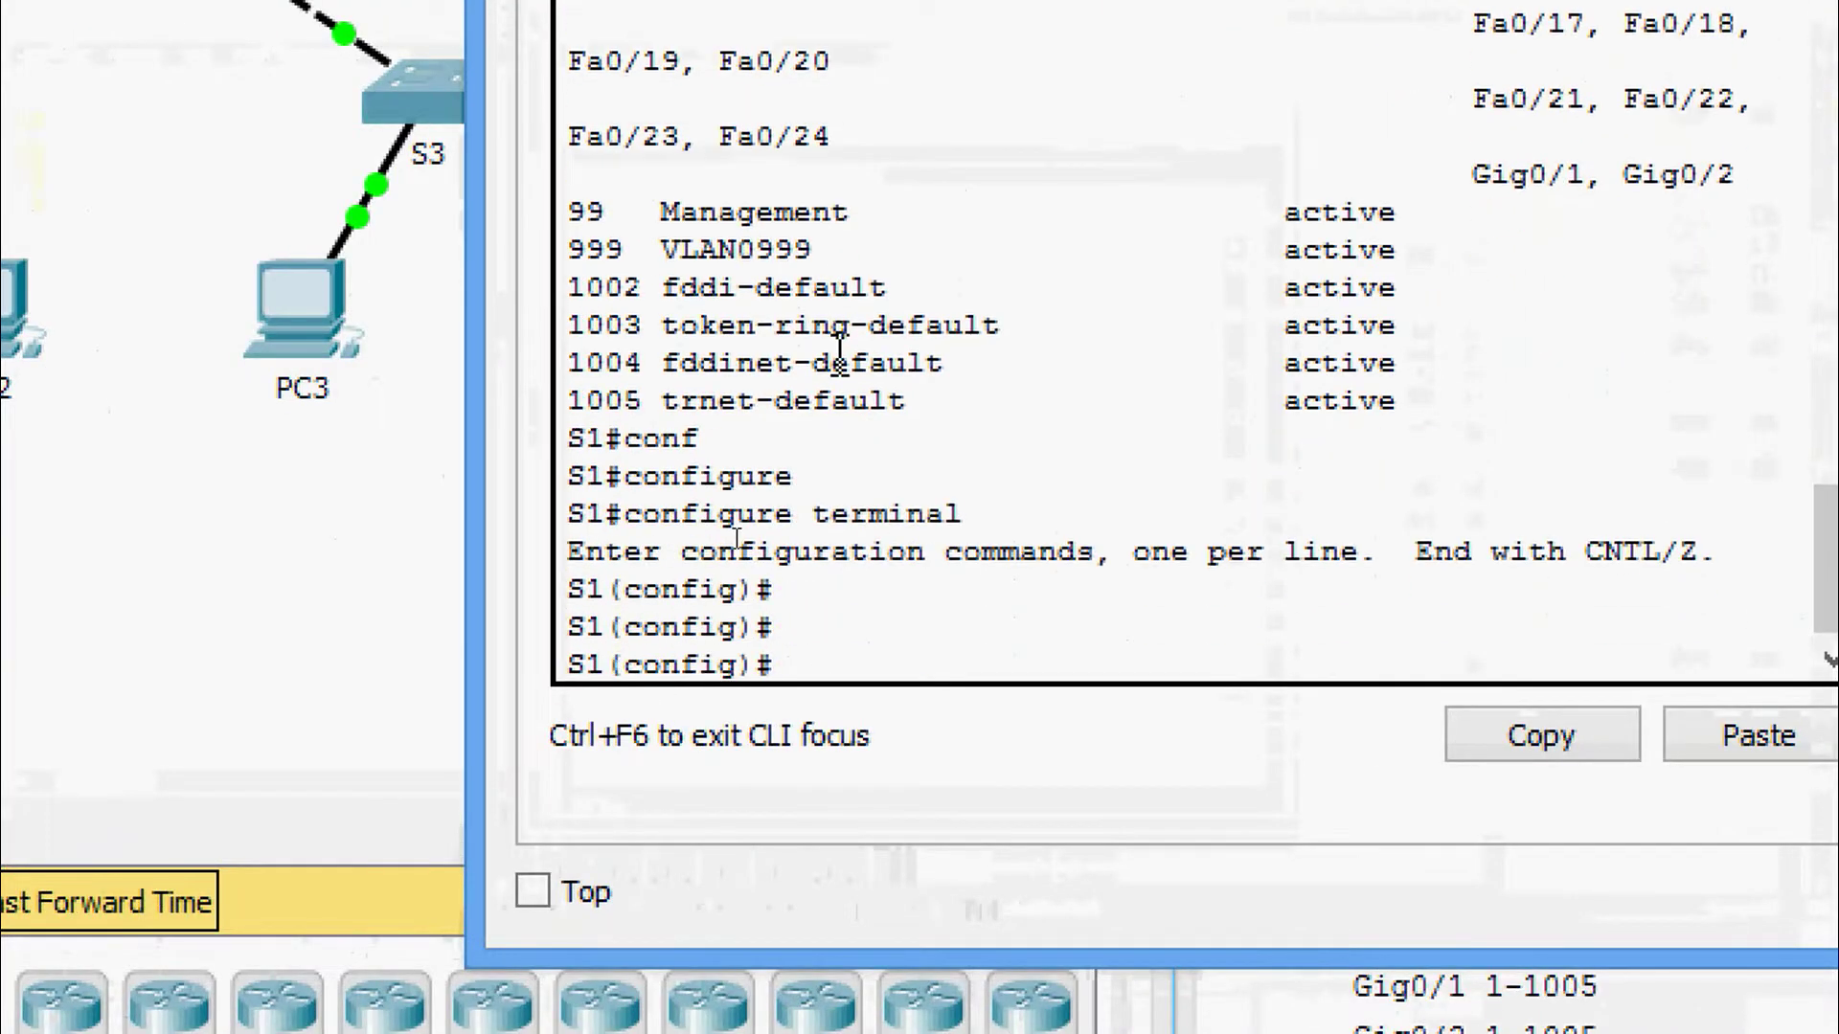
pyautogui.write('inter')
pyautogui.press('Tab')
pyautogui.write('g')
pyautogui.press('Tab')
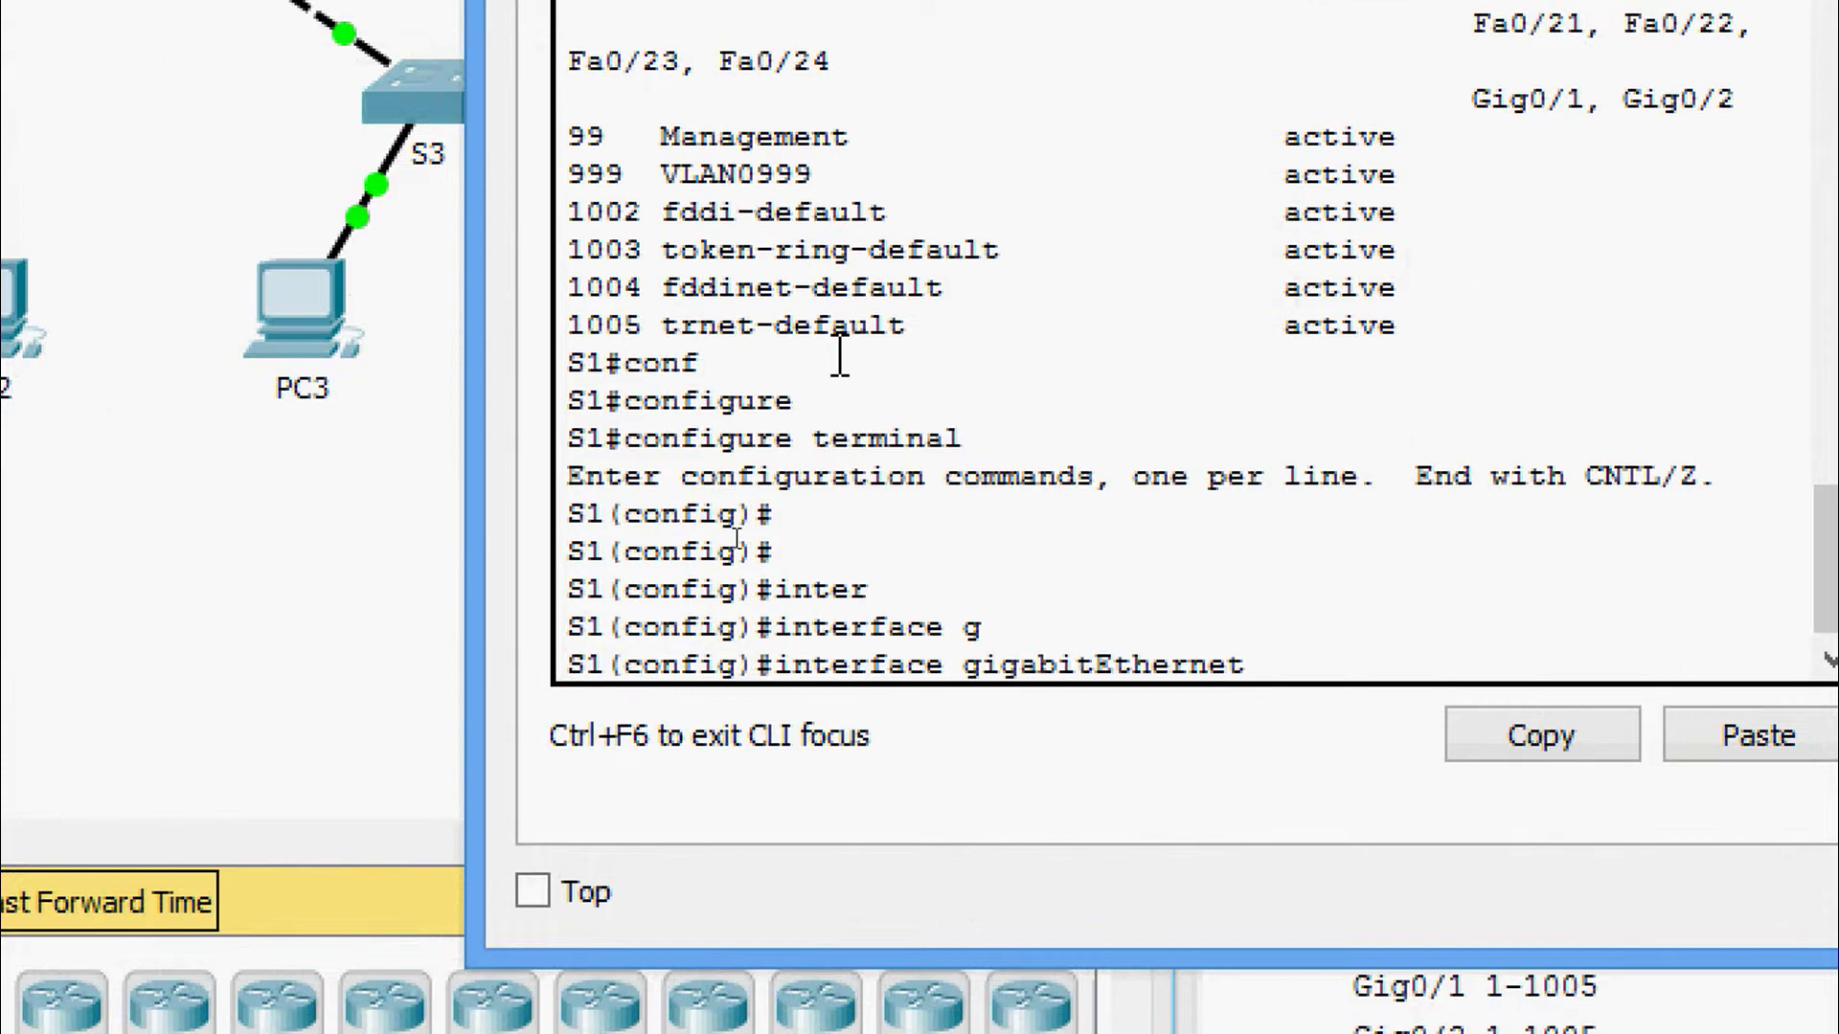
pyautogui.write('0/1')
pyautogui.press('Return')
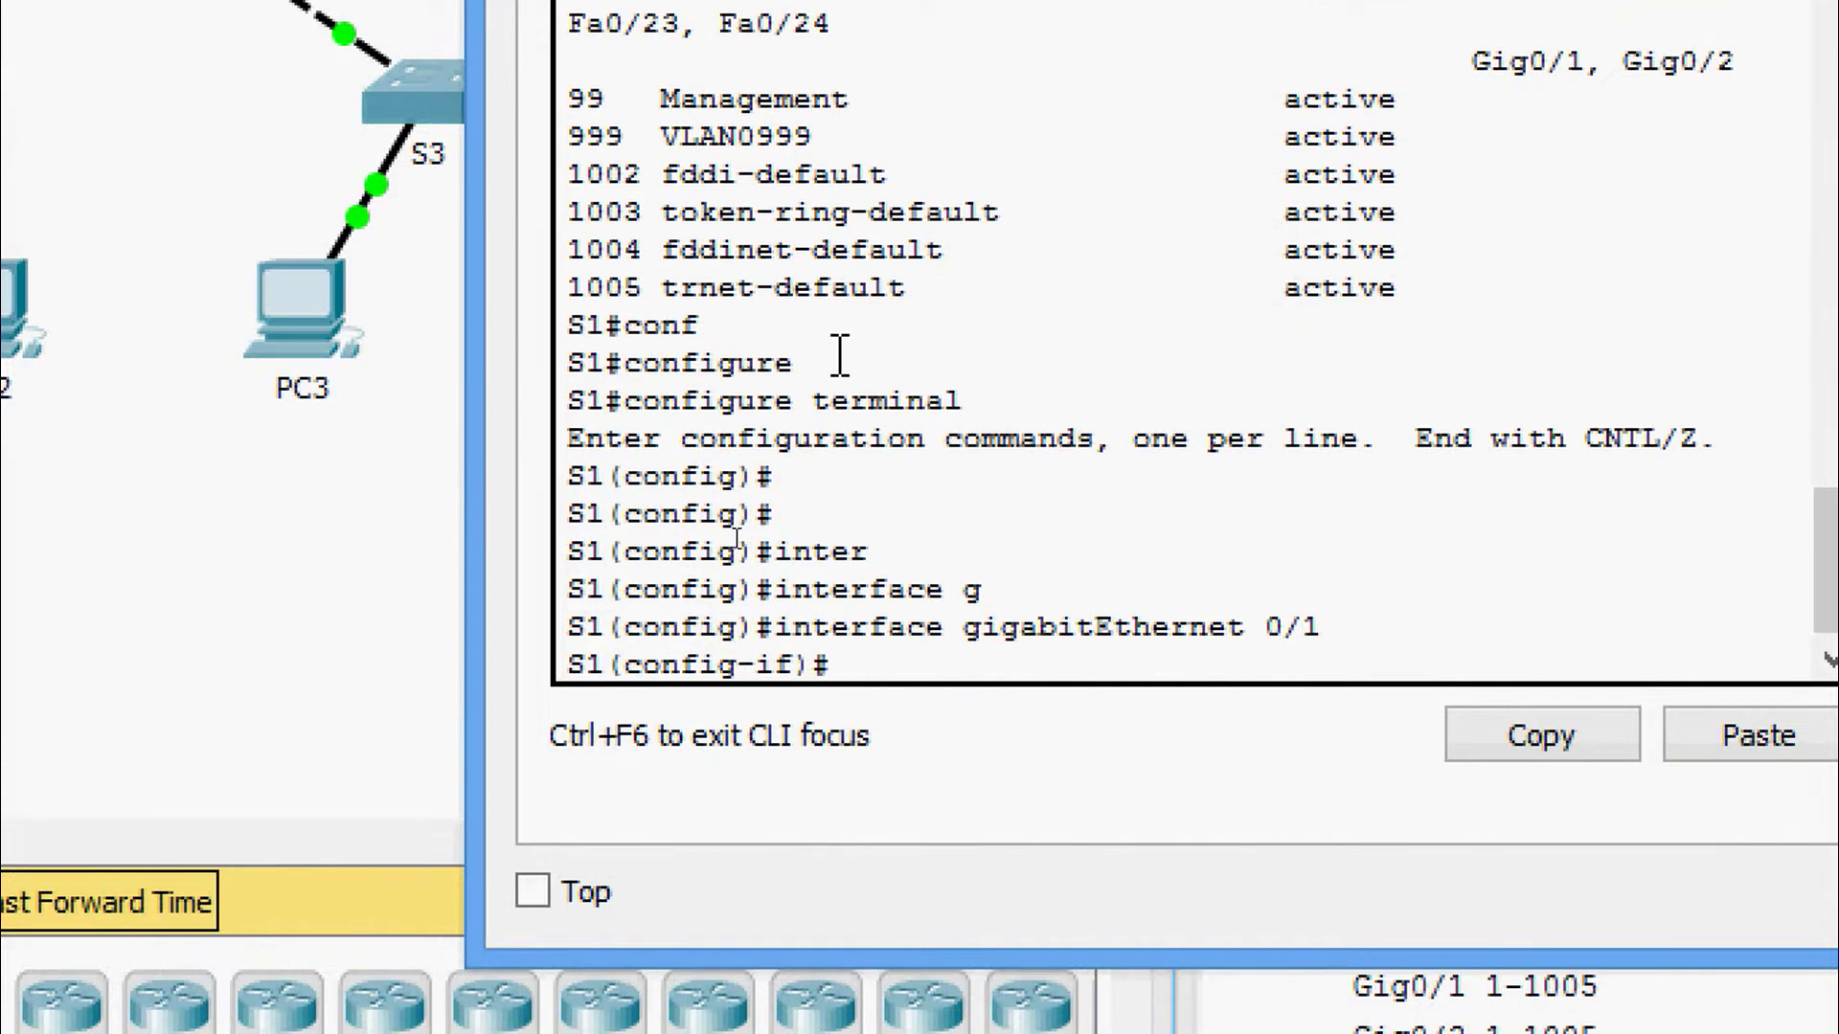
# Set S1's Gig0/1 to switchport mode dynamic desirable.
pyautogui.write('swi')
pyautogui.press('Tab')
pyautogui.write('mo')
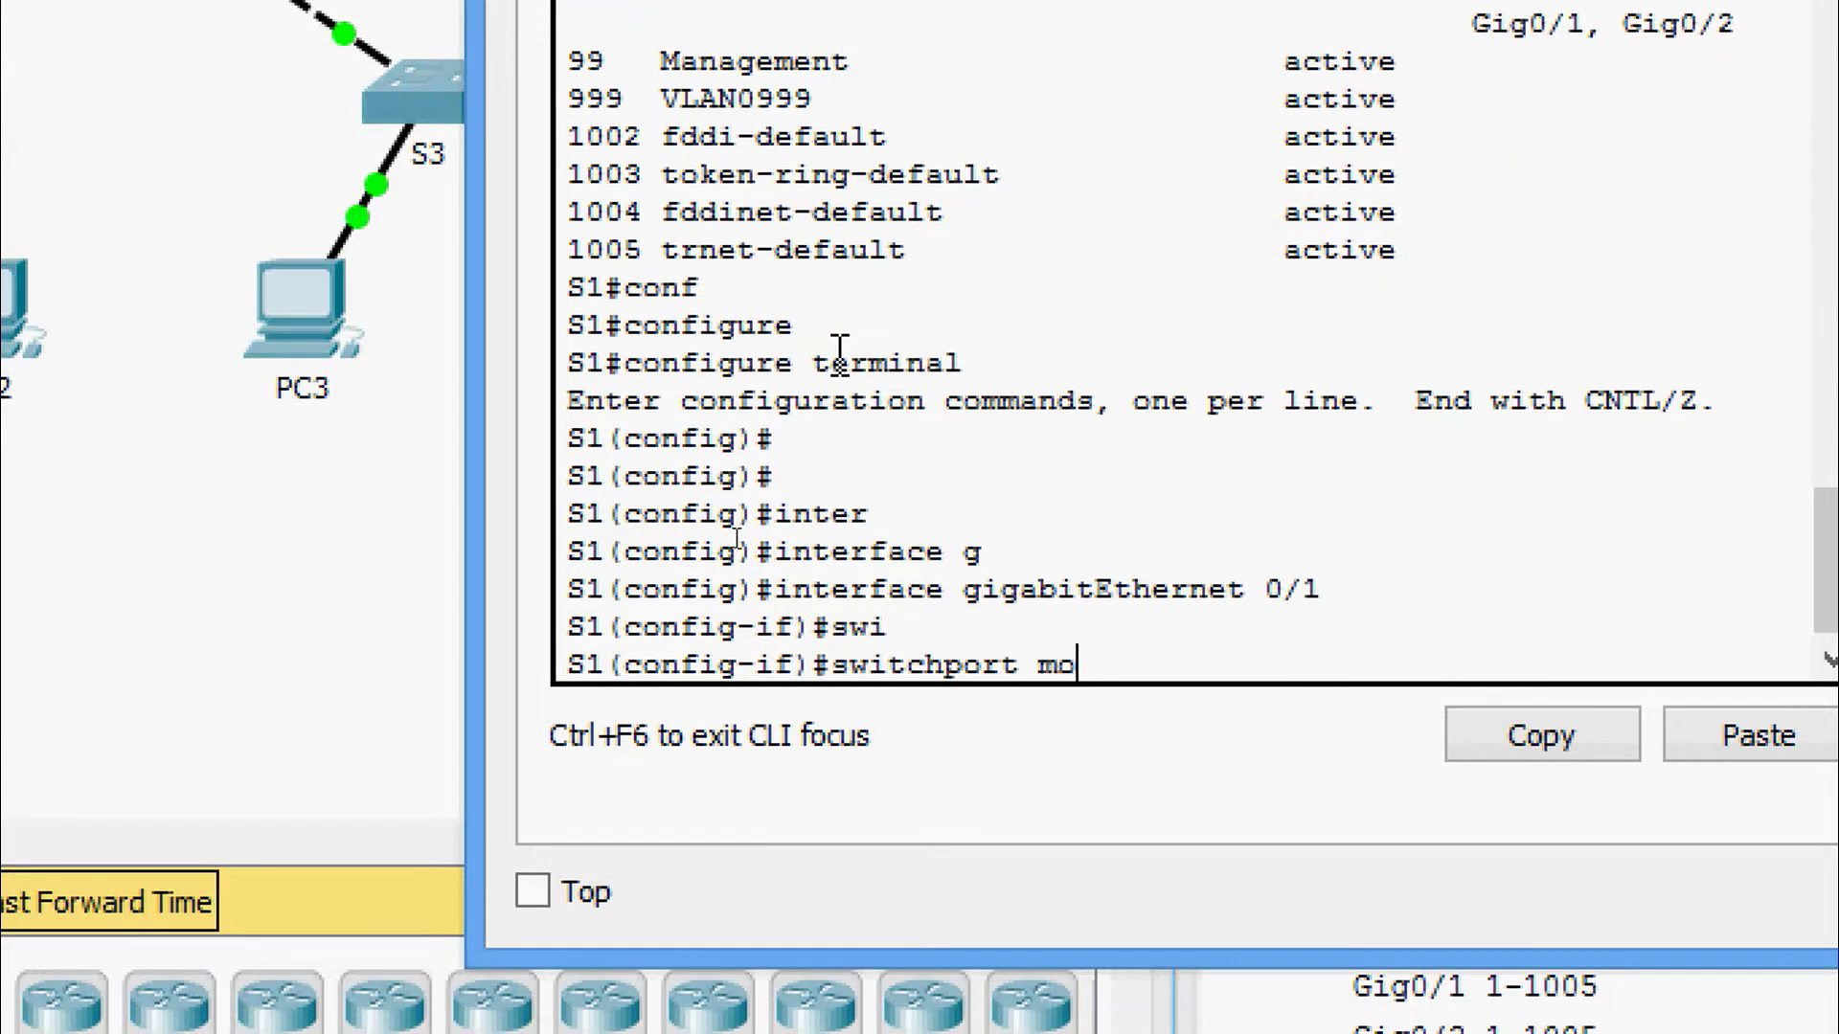
pyautogui.write('d')
pyautogui.press('Tab')
pyautogui.write('d')
pyautogui.press('Tab')
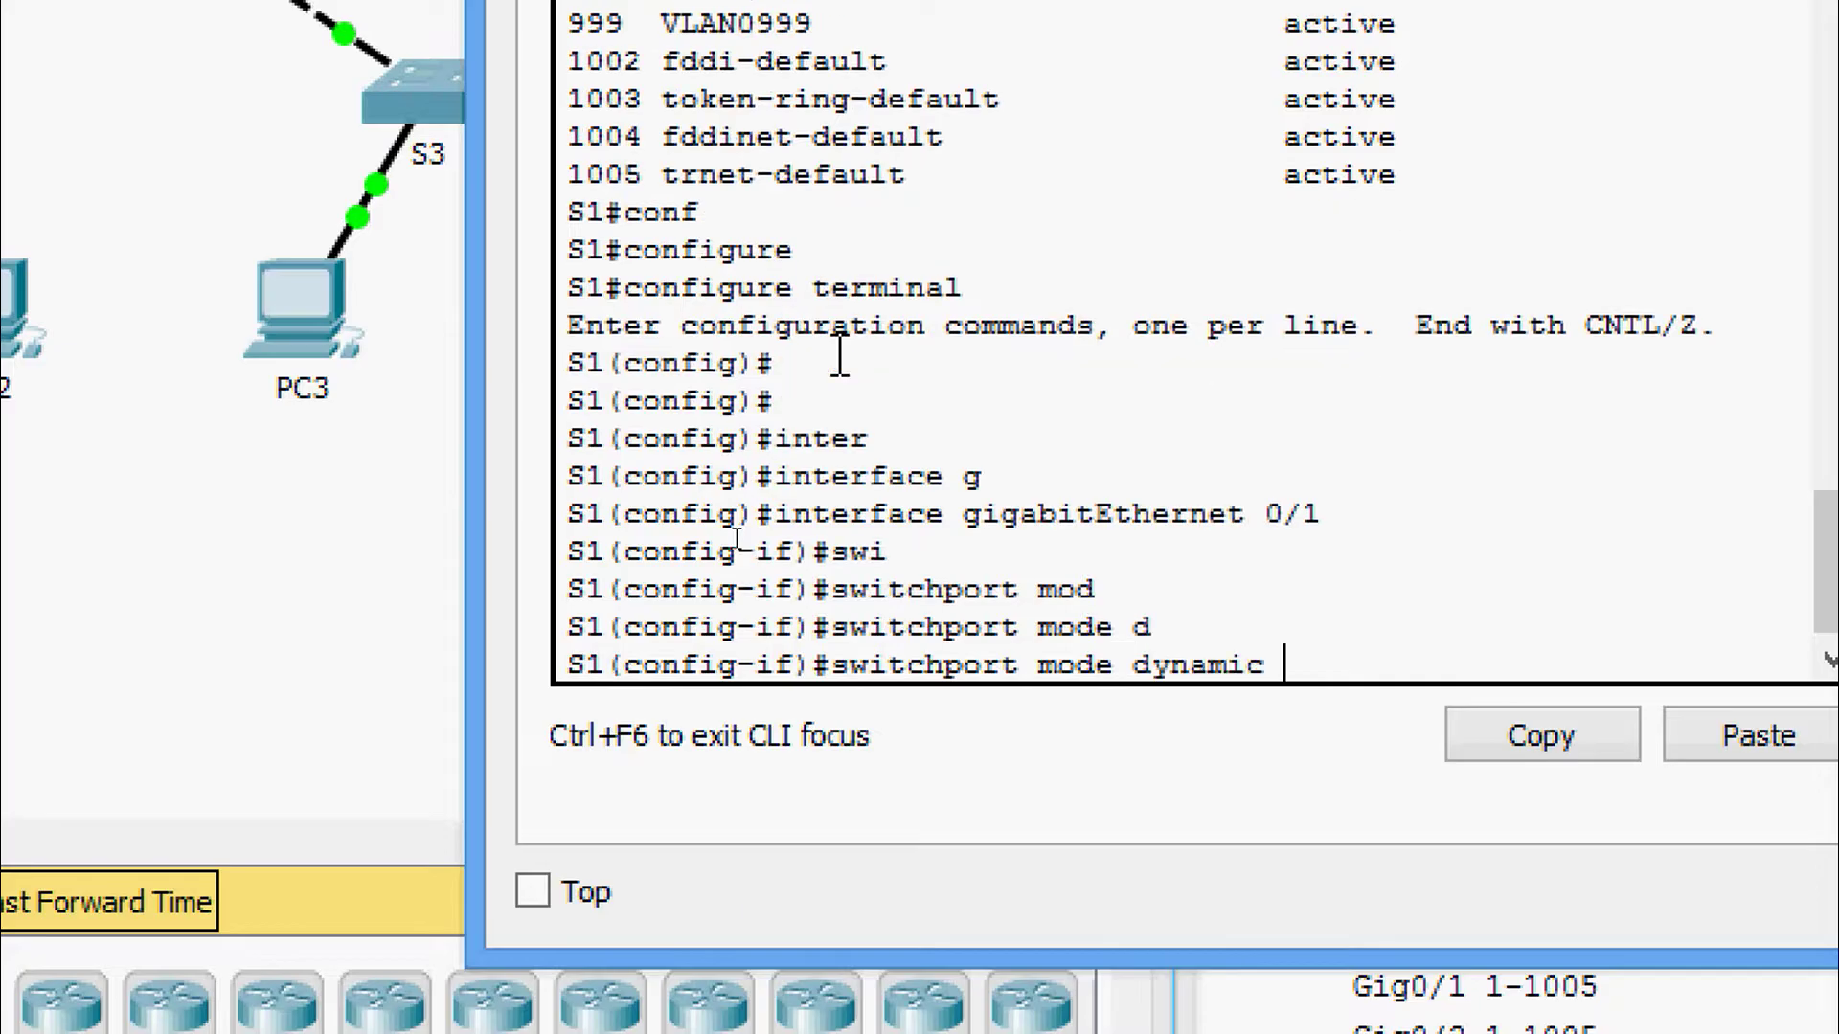
pyautogui.write('de')
pyautogui.press('Tab')
pyautogui.press('Return')
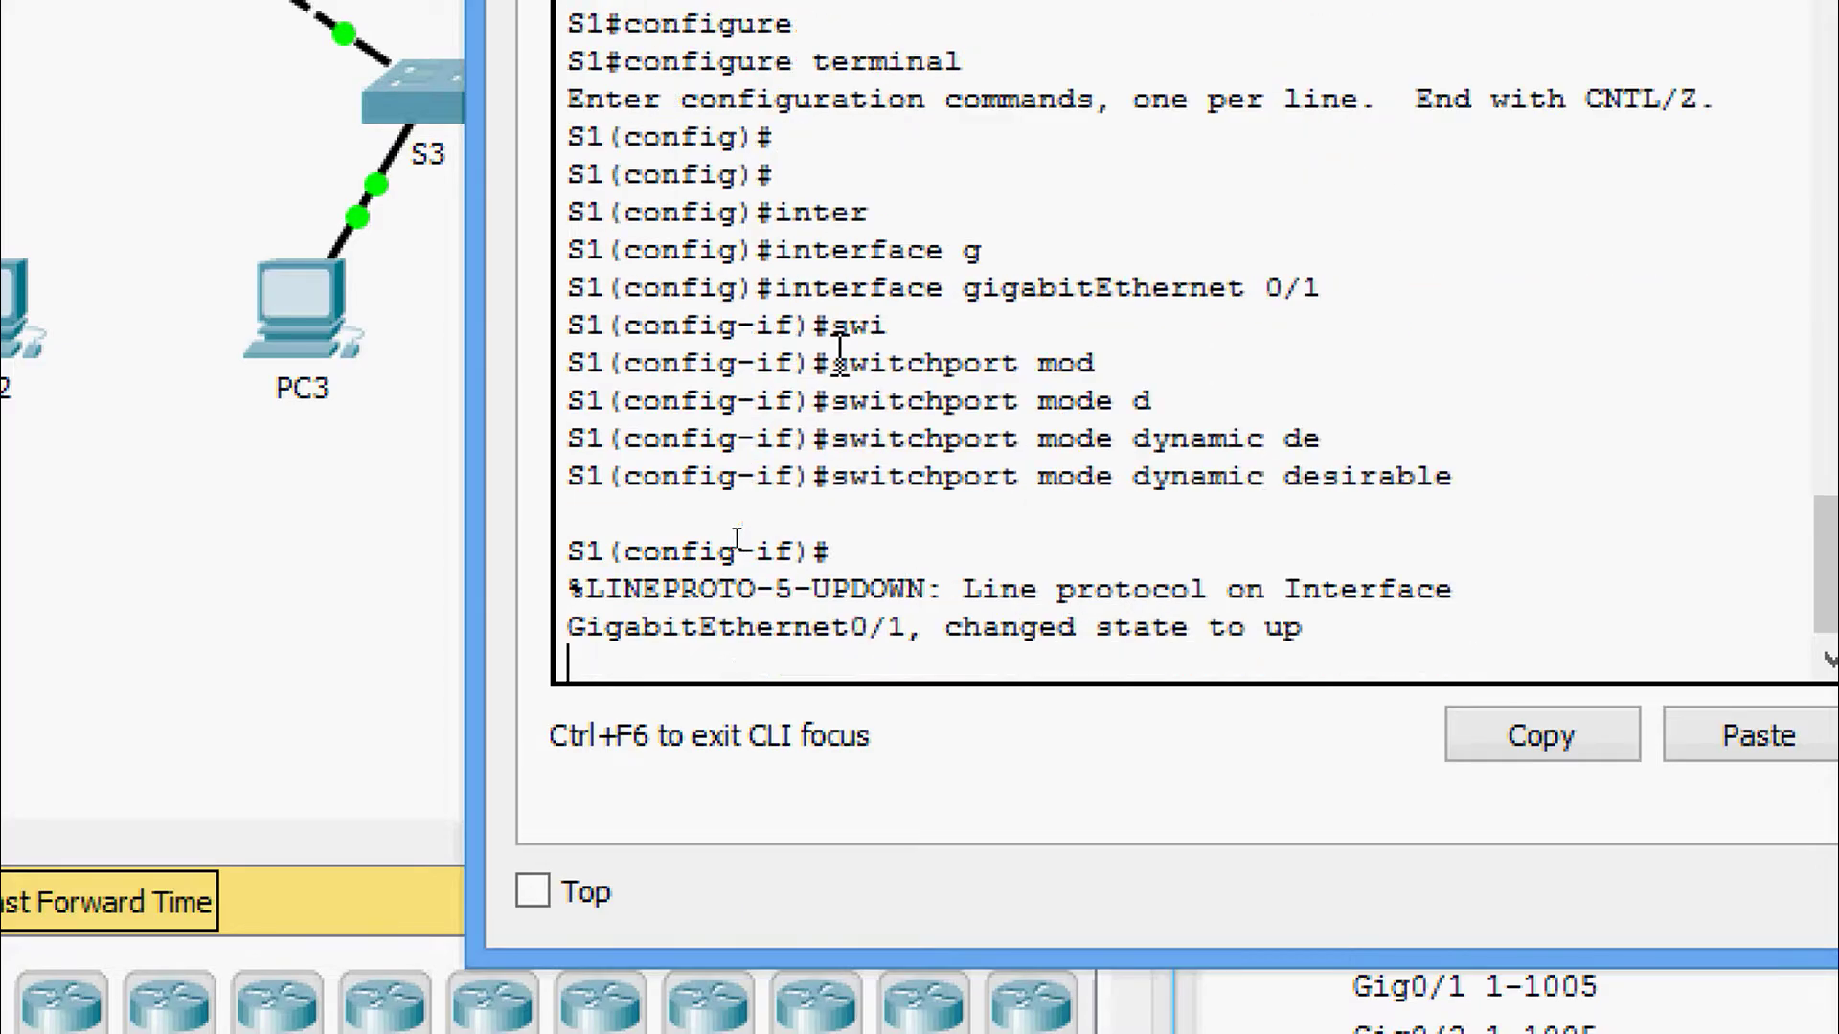
pyautogui.press('Return')
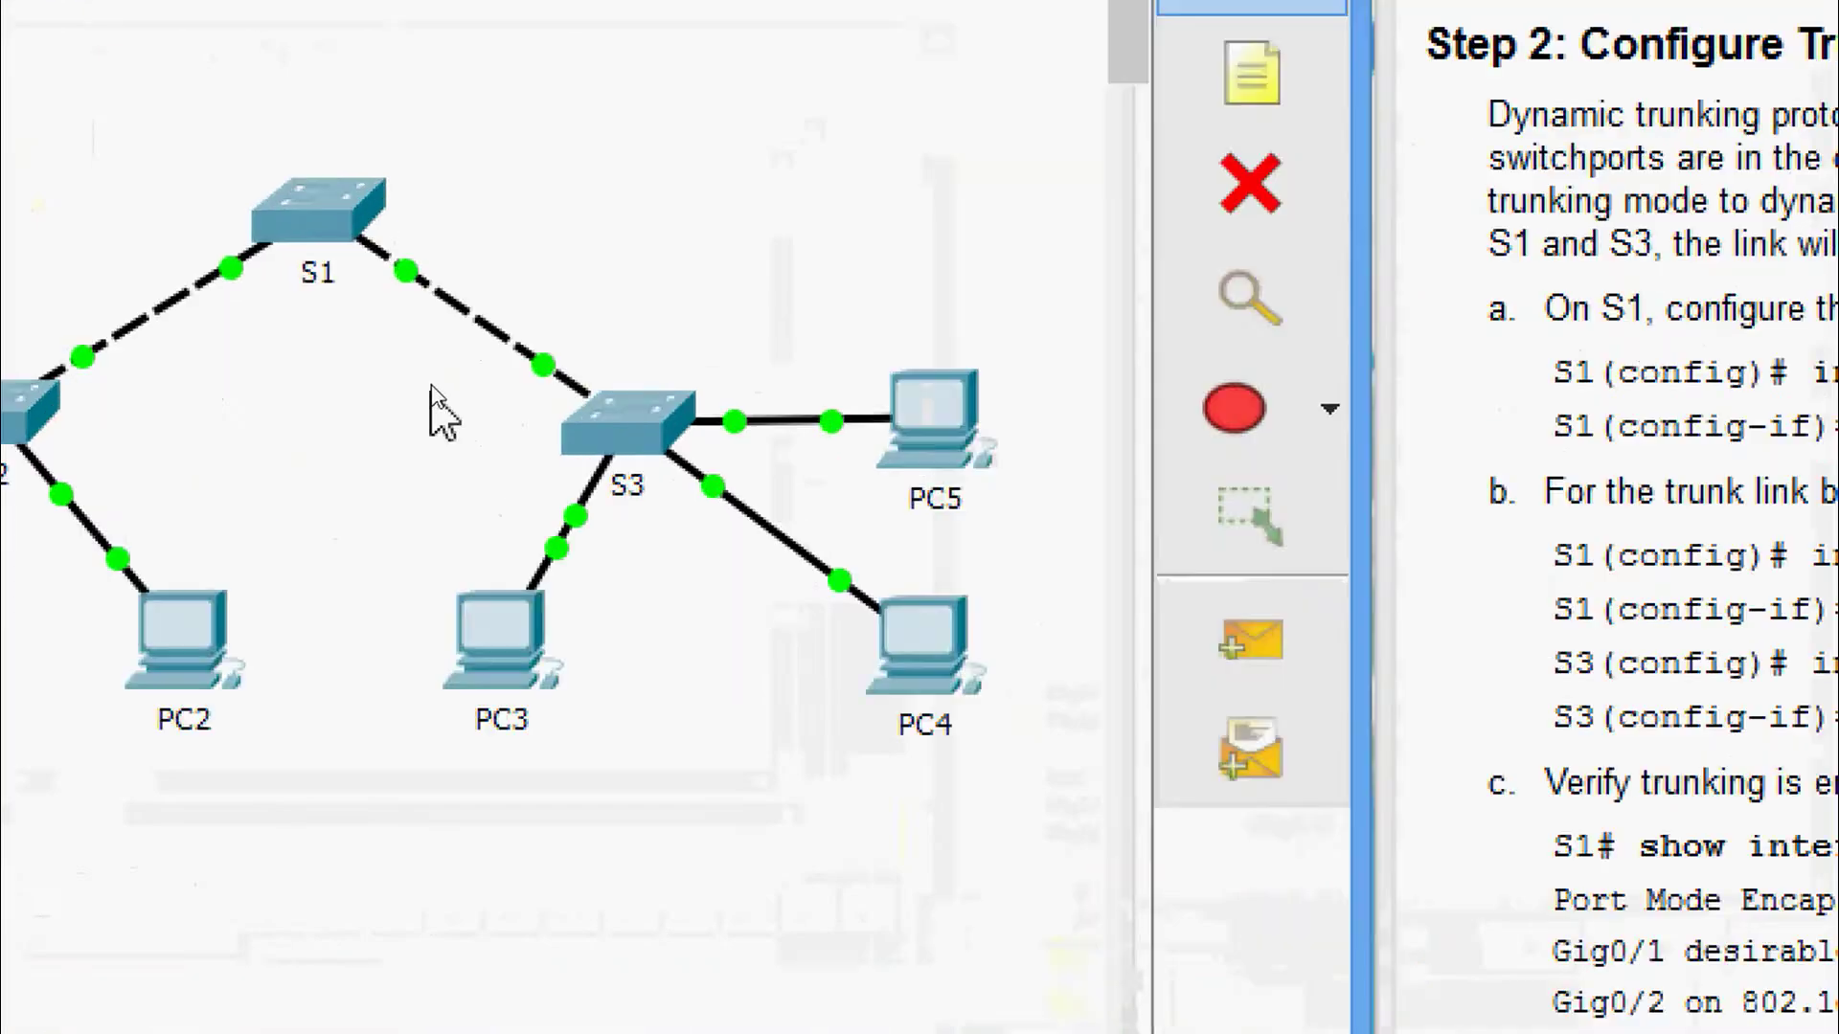
pyautogui.moveTo(401, 277)
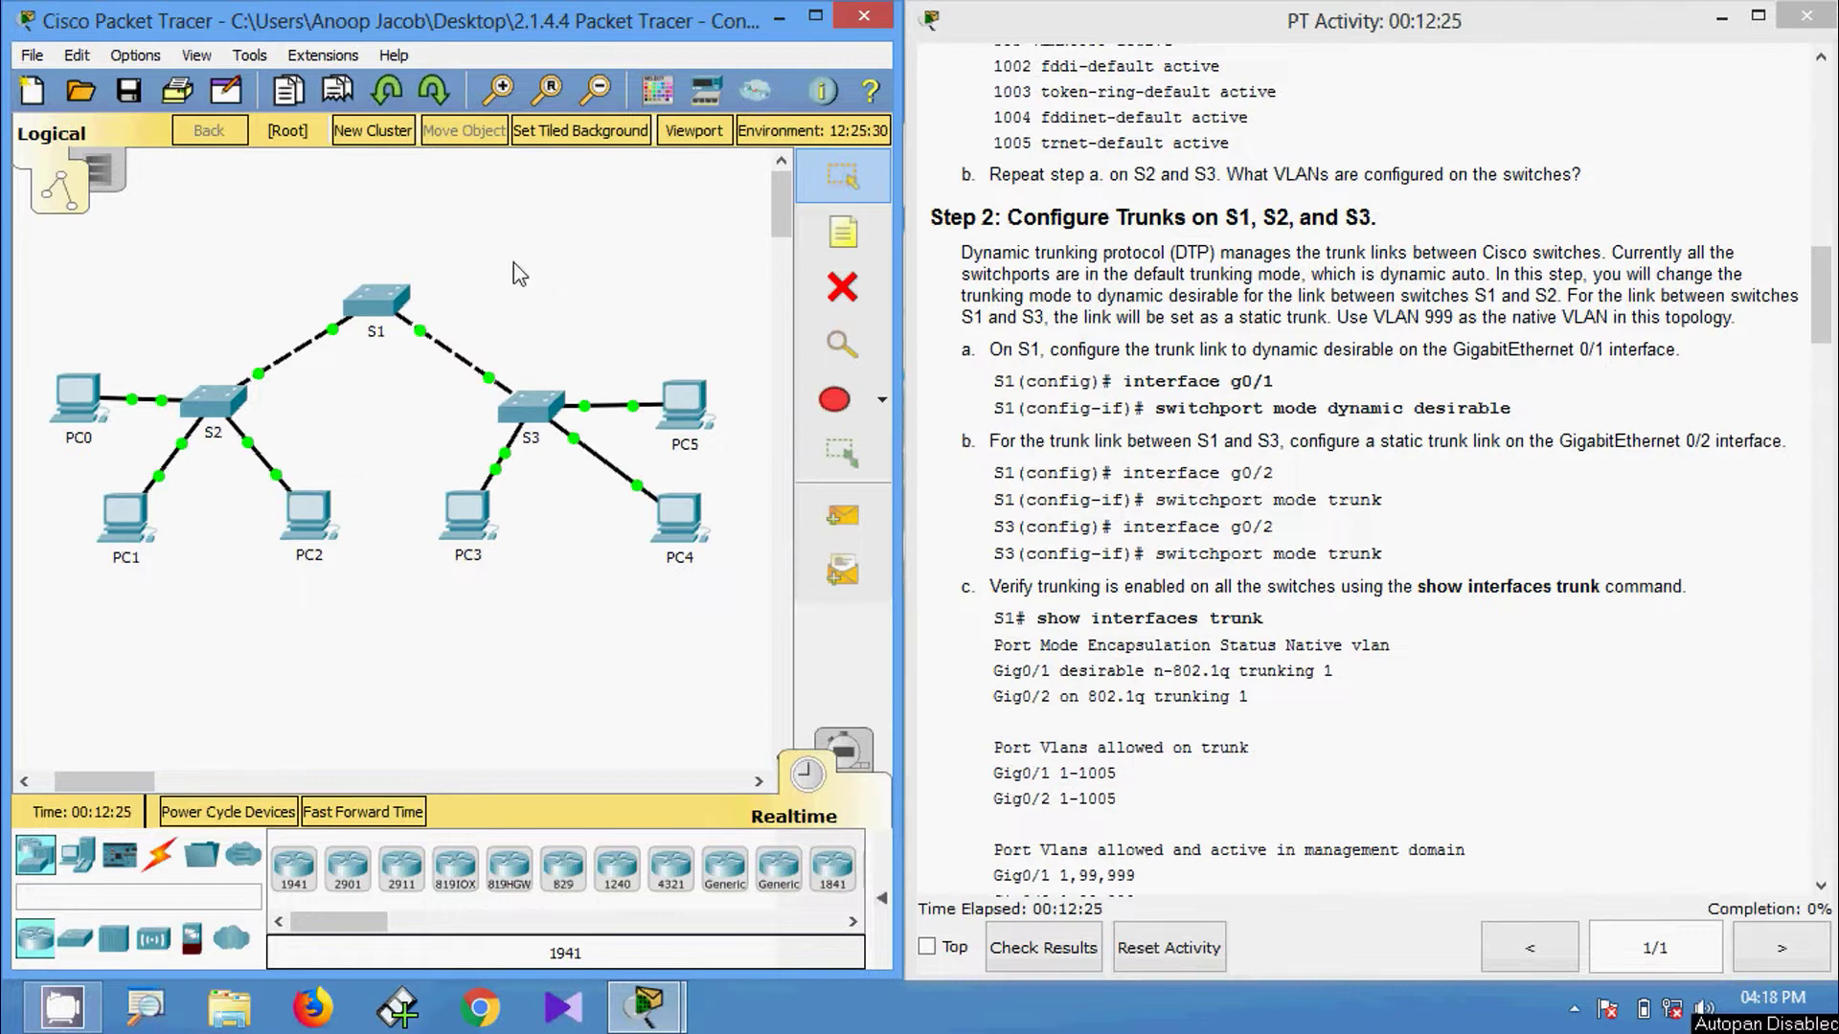
# On S1, exit Gig0/1 and select interface GigabitEthernet 0/2.
pyautogui.click(376, 301)
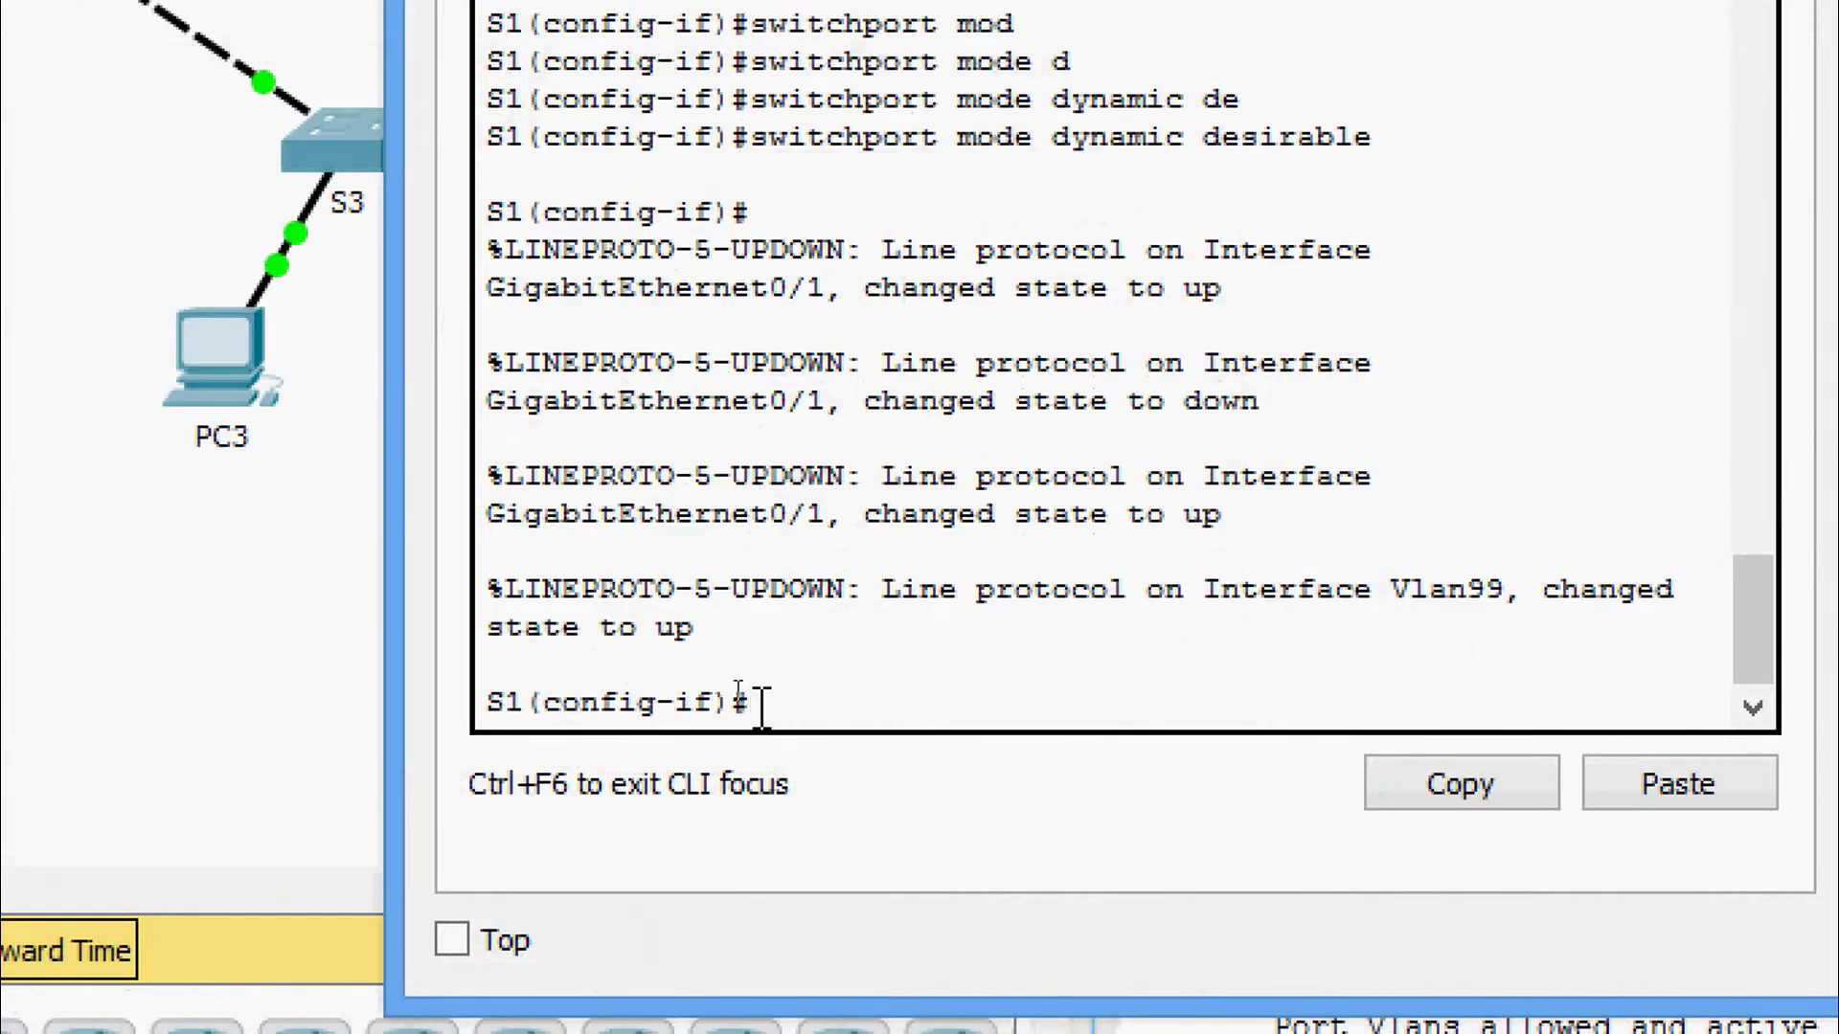
pyautogui.write('exit')
pyautogui.press('Return')
pyautogui.write('inter')
pyautogui.press('Tab')
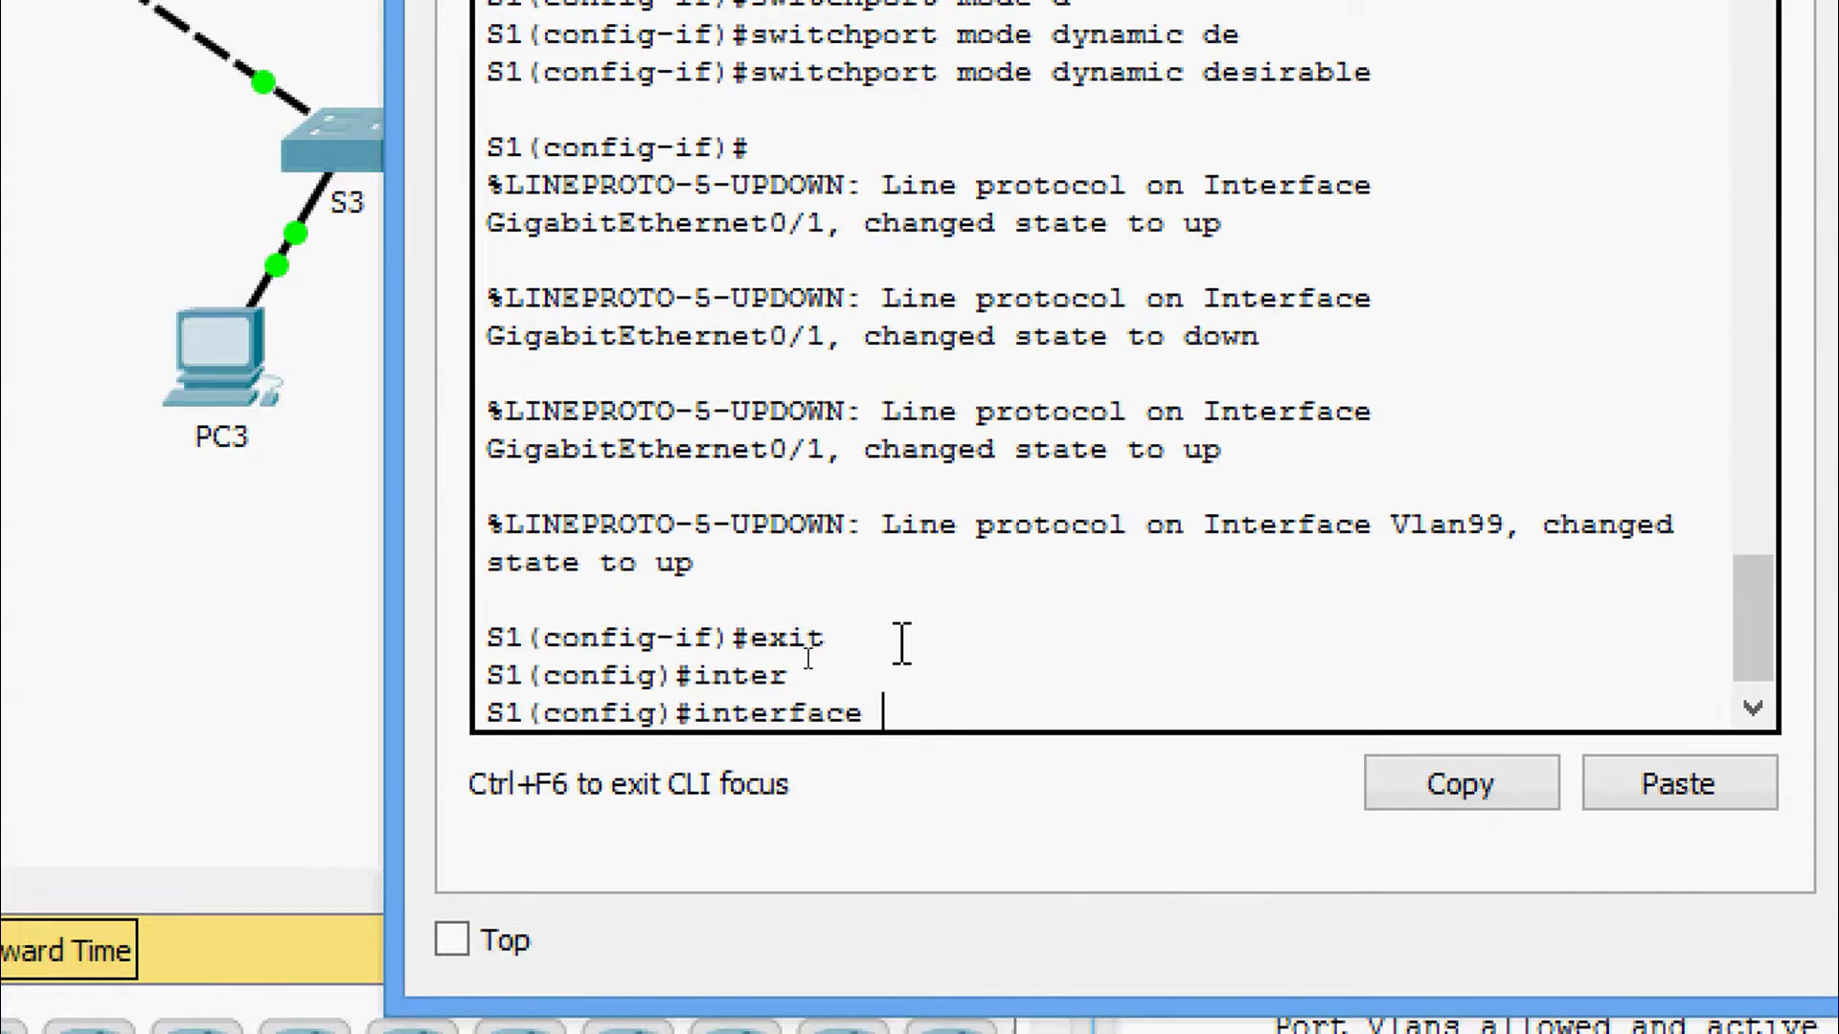
pyautogui.write('g')
pyautogui.press('Tab')
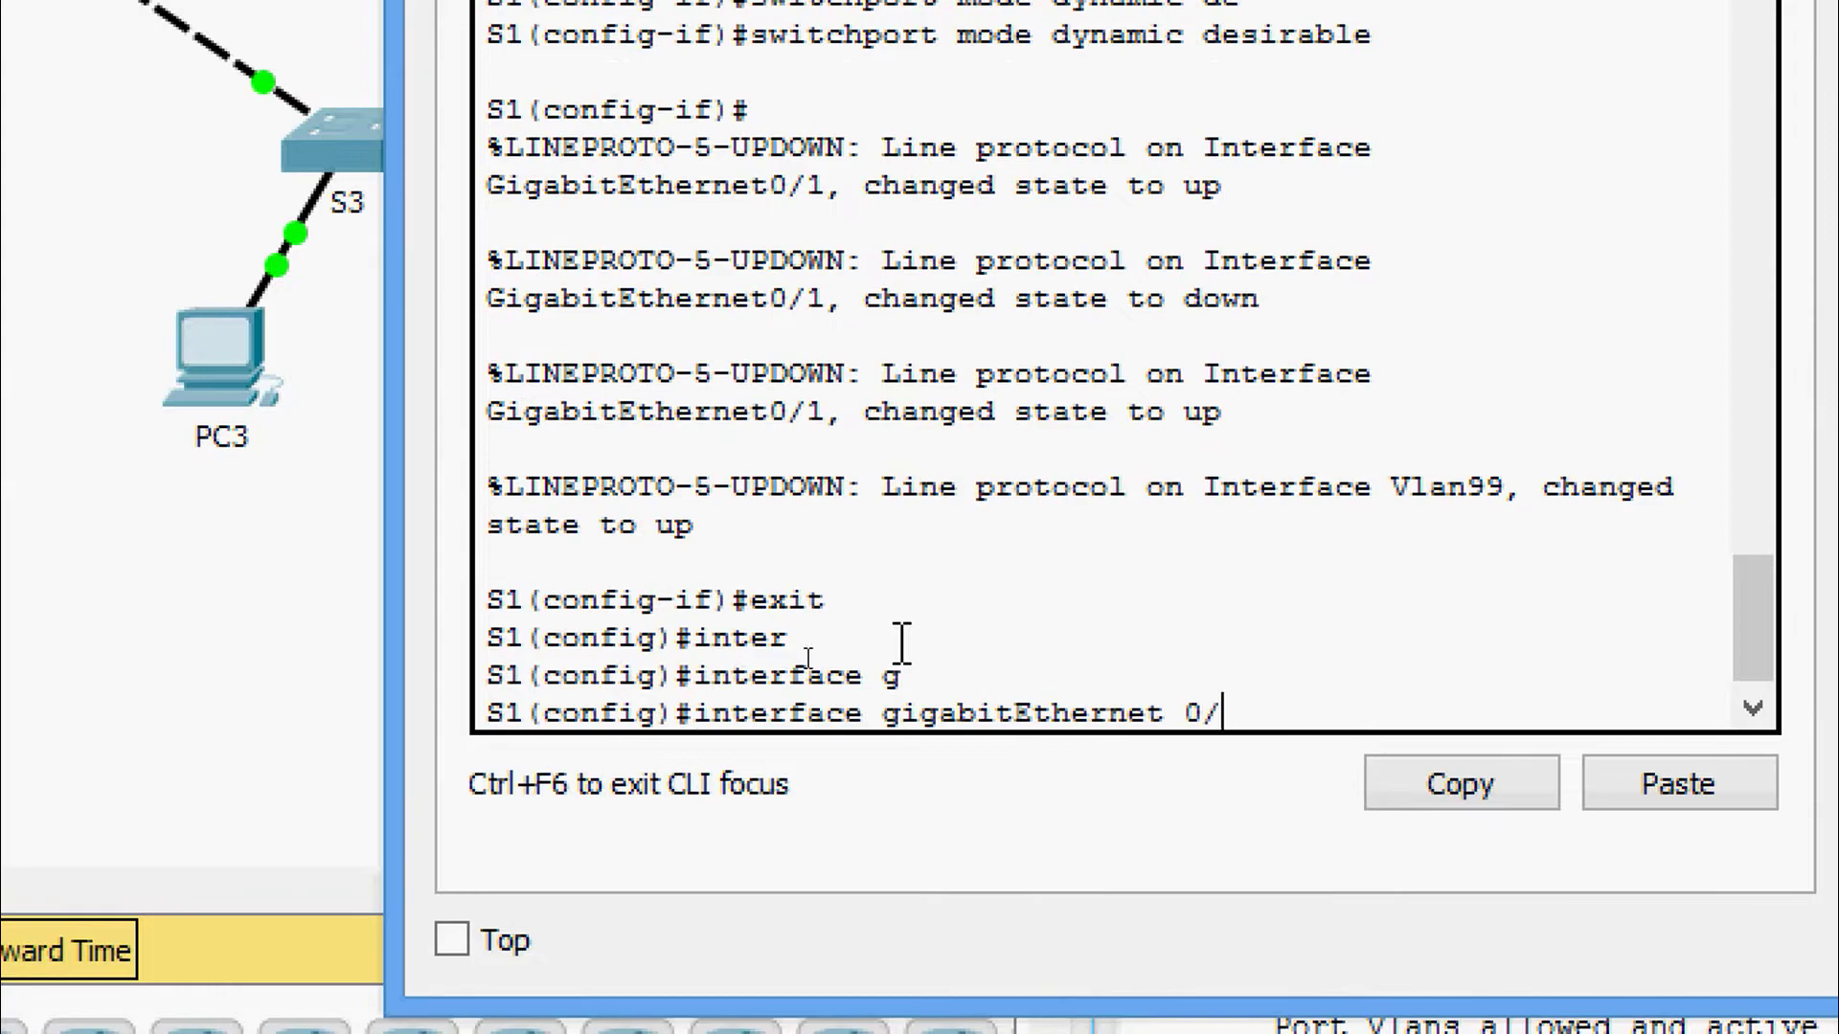
pyautogui.write('0/2')
pyautogui.press('Return')
# Set S1's Gig0/2 to switchport mode trunk and close S1's window.
pyautogui.write('s')
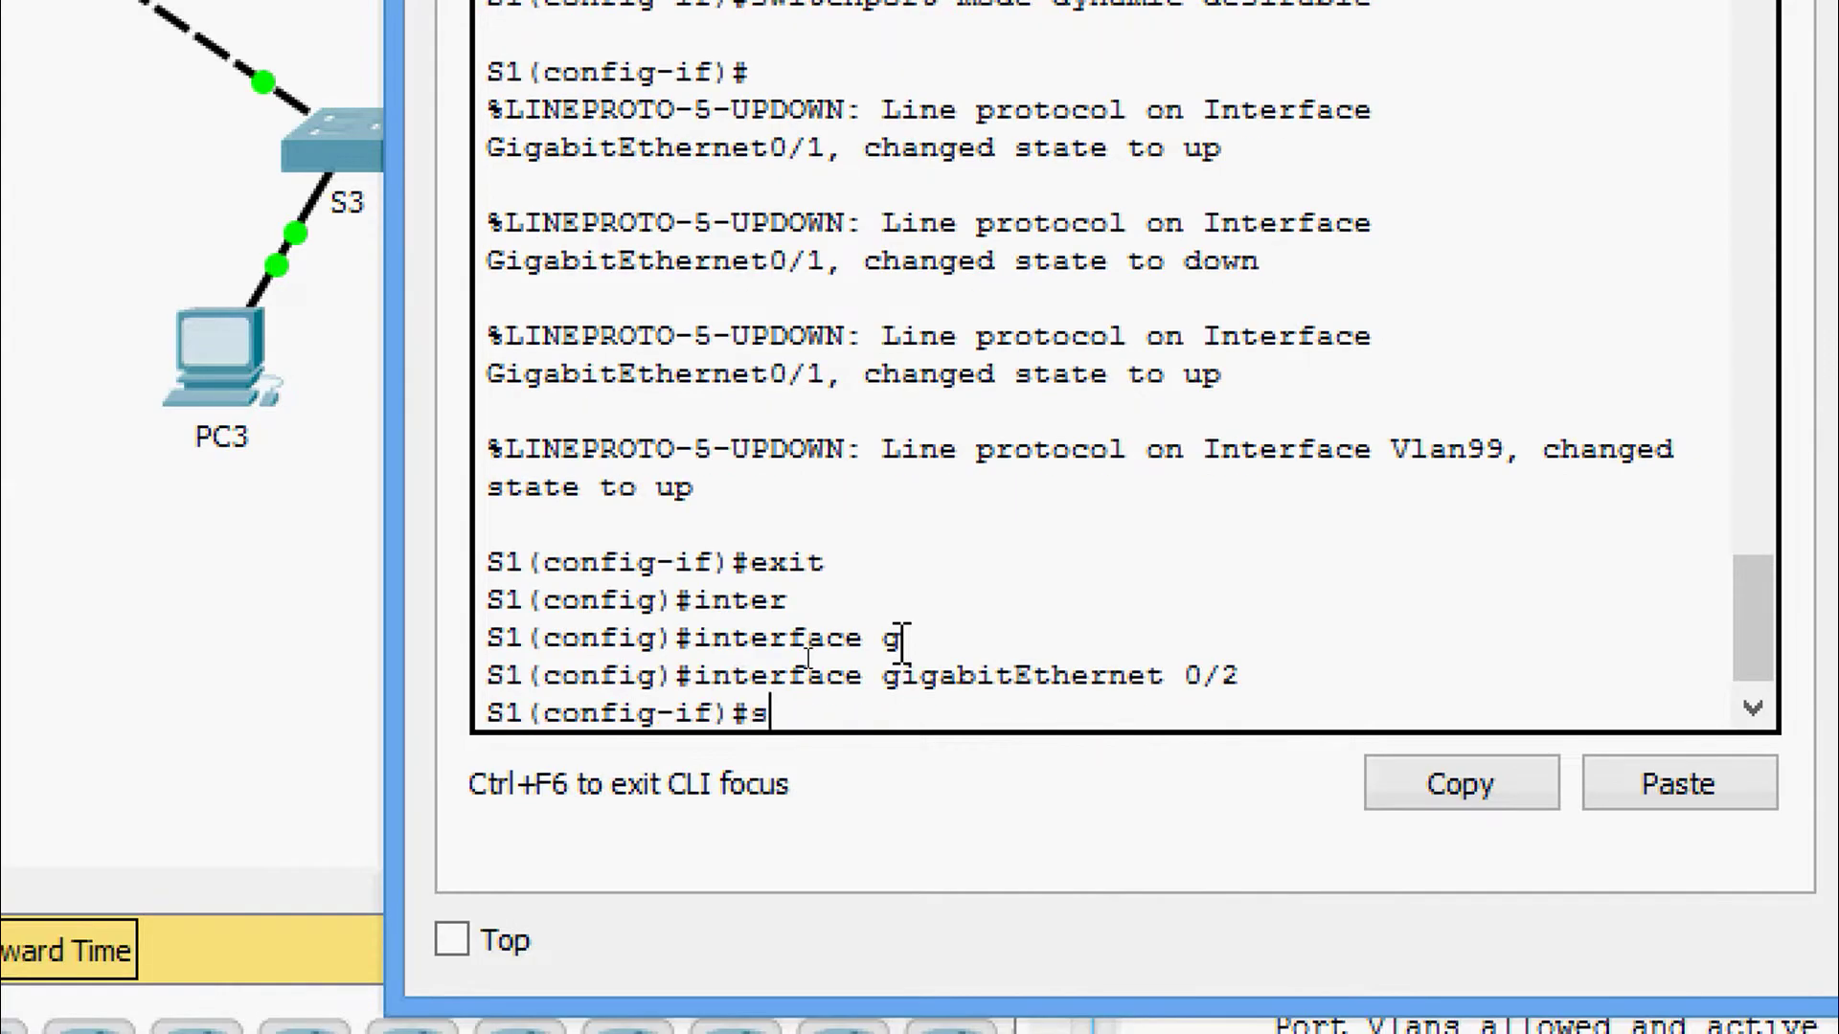
pyautogui.write('wi')
pyautogui.press('Tab')
pyautogui.write('mod')
pyautogui.press('Tab')
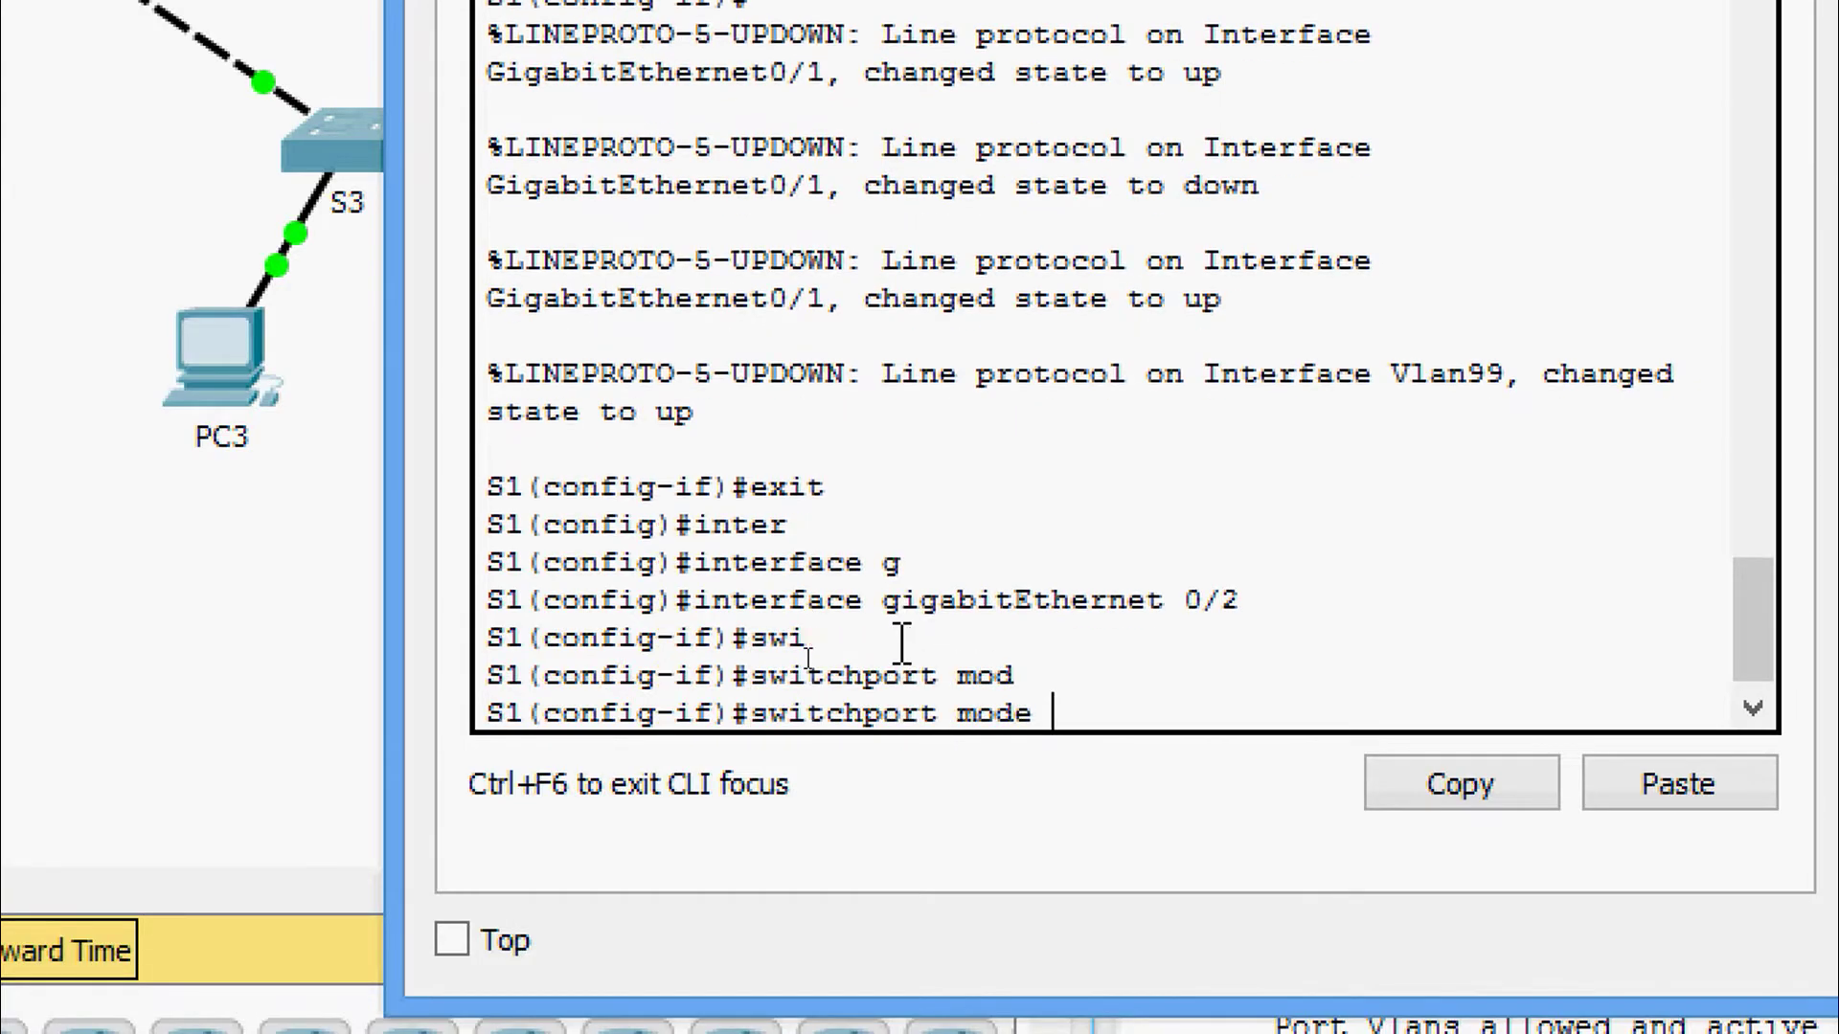
pyautogui.write('tr')
pyautogui.press('Tab')
pyautogui.press('Return')
pyautogui.press('Return')
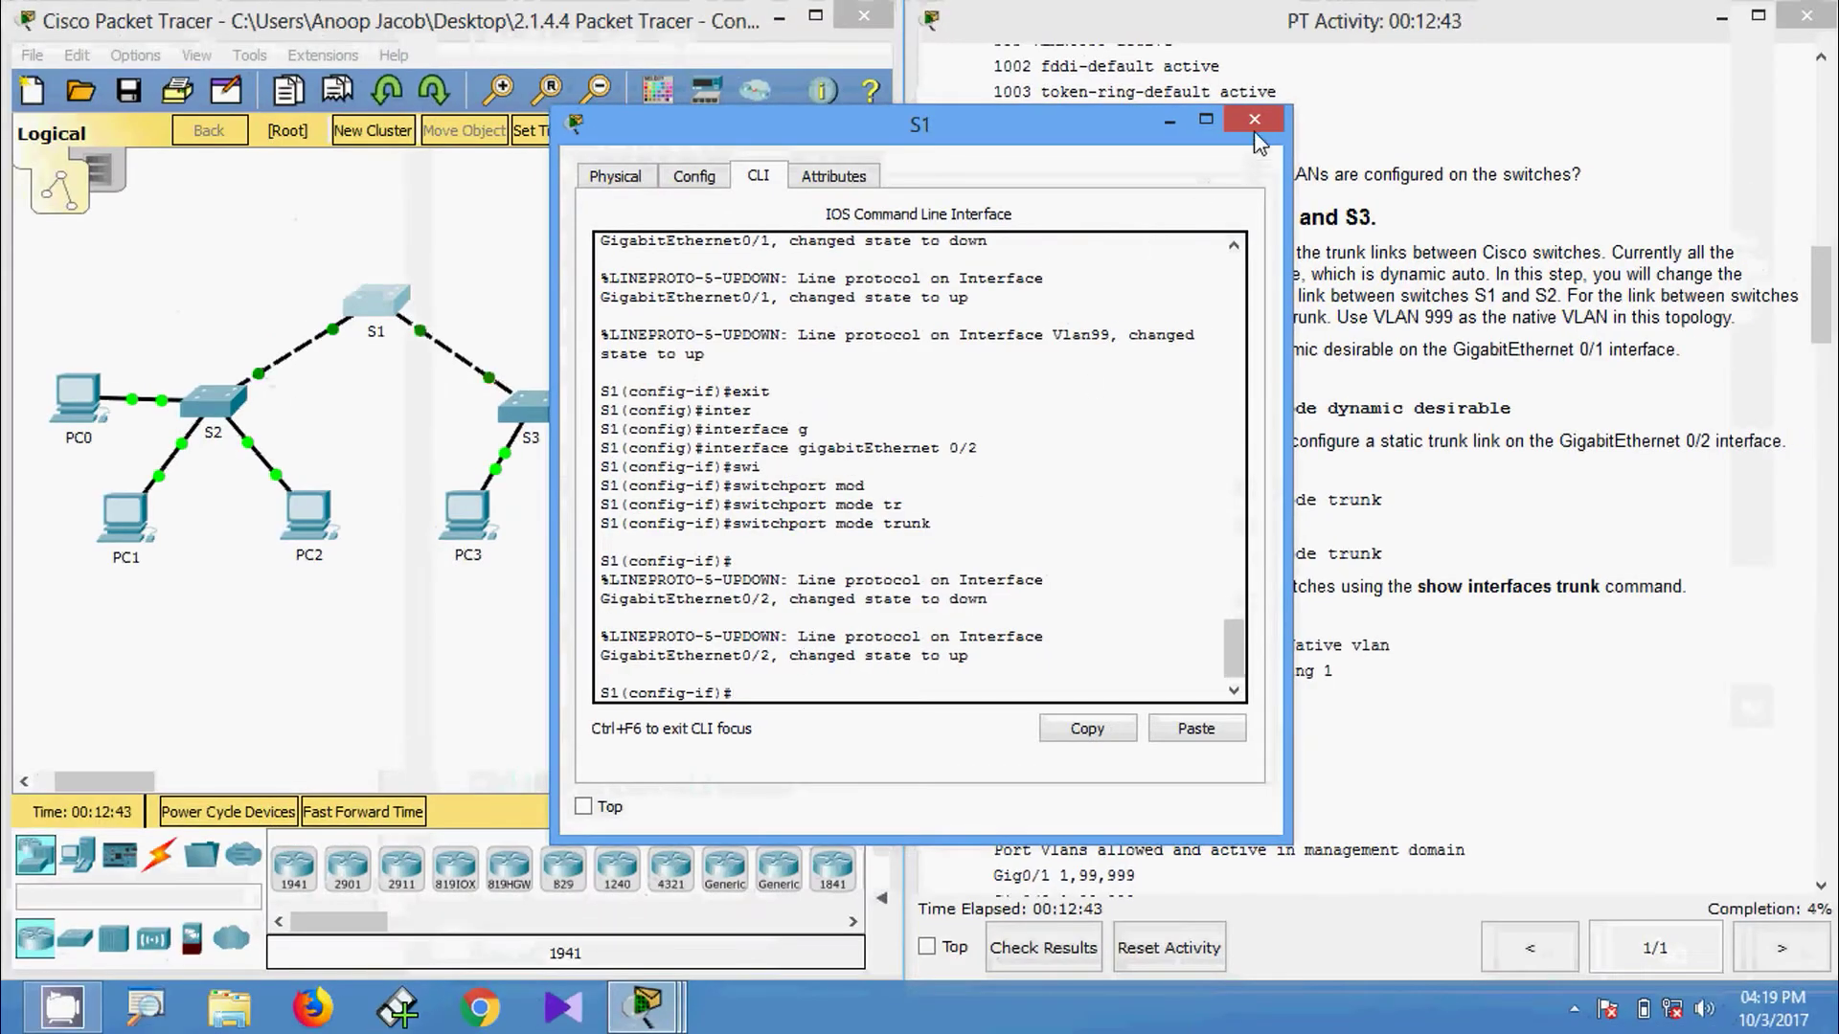
pyautogui.click(1253, 118)
# Open S3's CLI, enter configure terminal, and select interface GigabitEthernet 0/2.
pyautogui.click(527, 410)
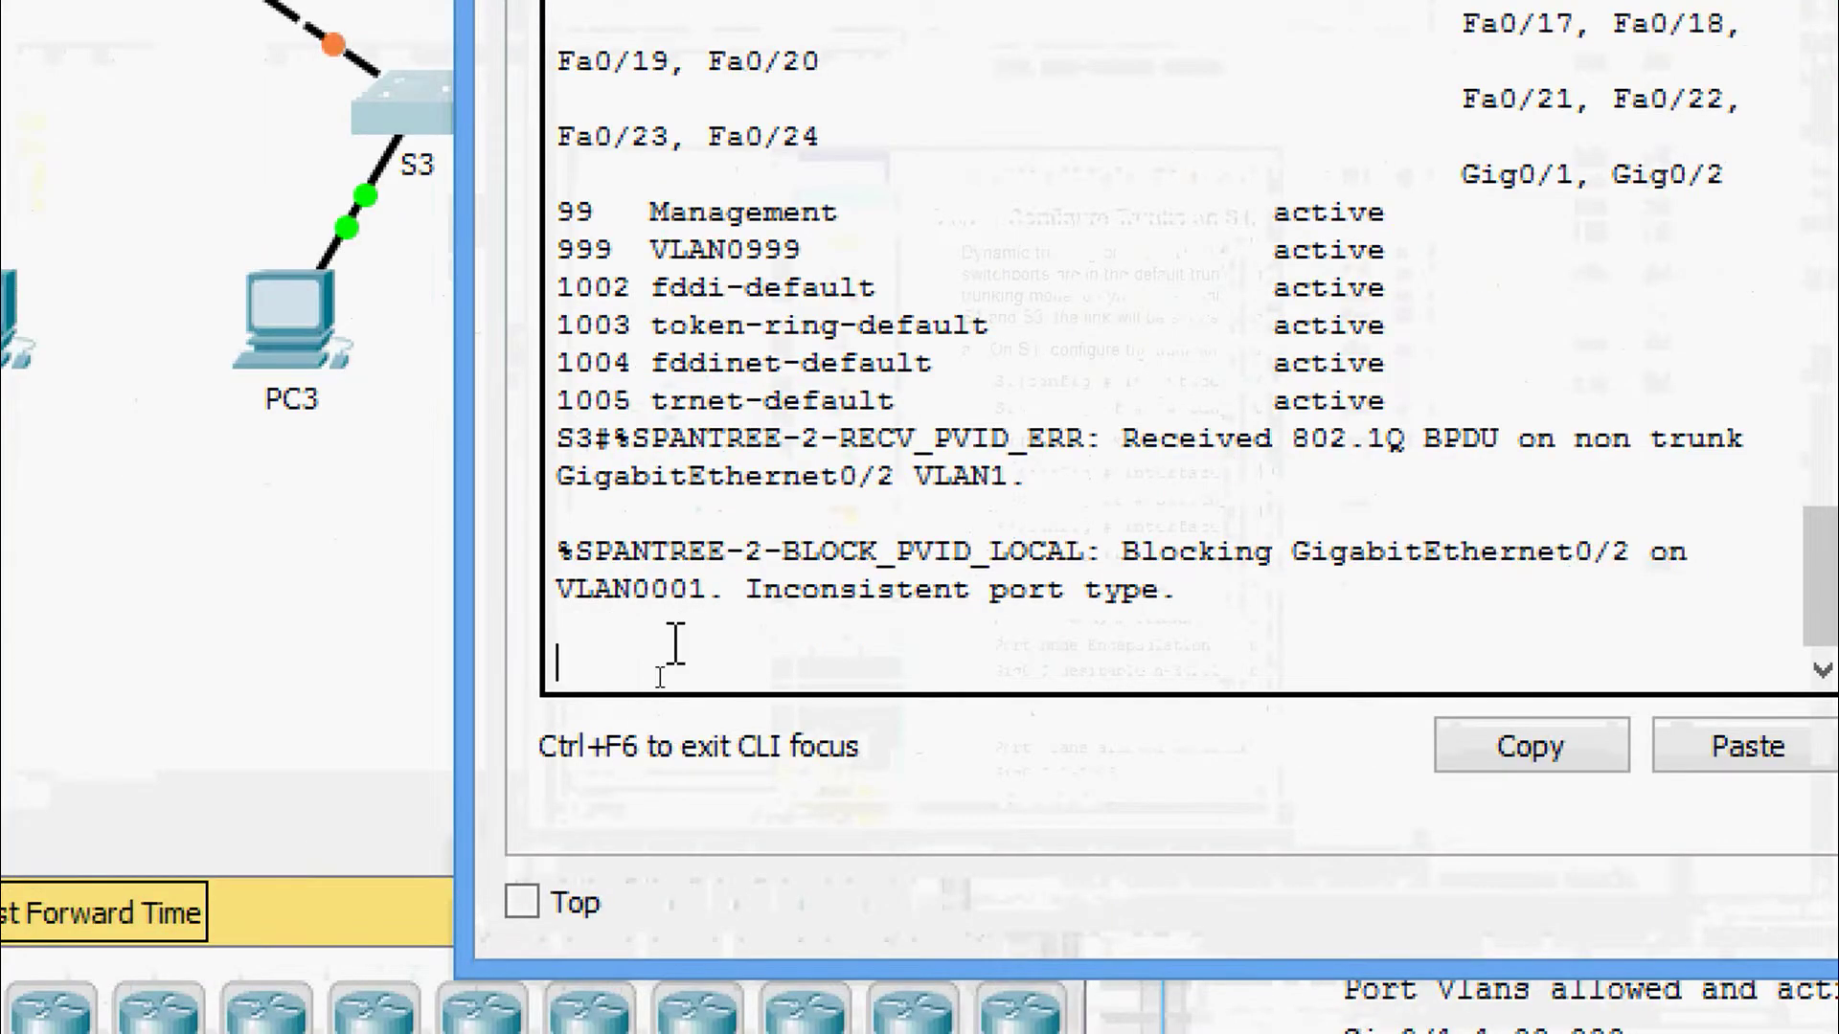
pyautogui.press('Return')
pyautogui.press('Return')
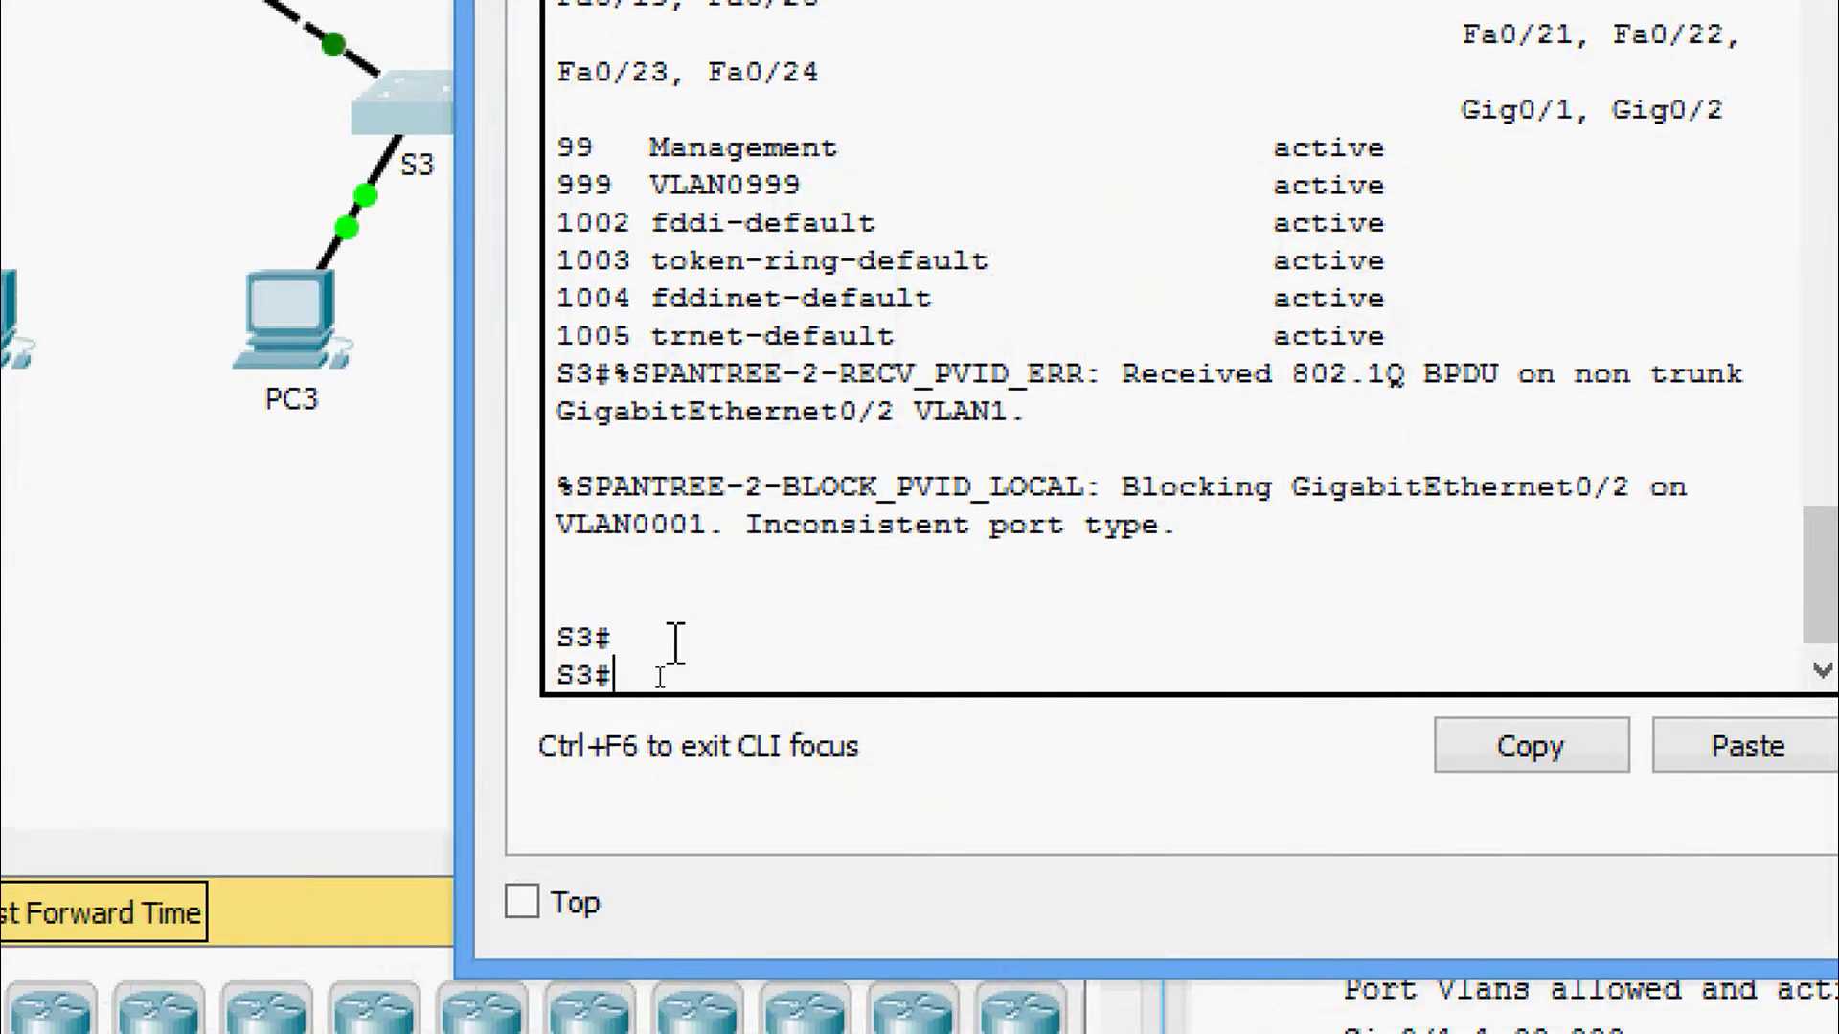
pyautogui.write('conf')
pyautogui.press('Tab')
pyautogui.write('t')
pyautogui.press('Tab')
pyautogui.press('Return')
pyautogui.press('Return')
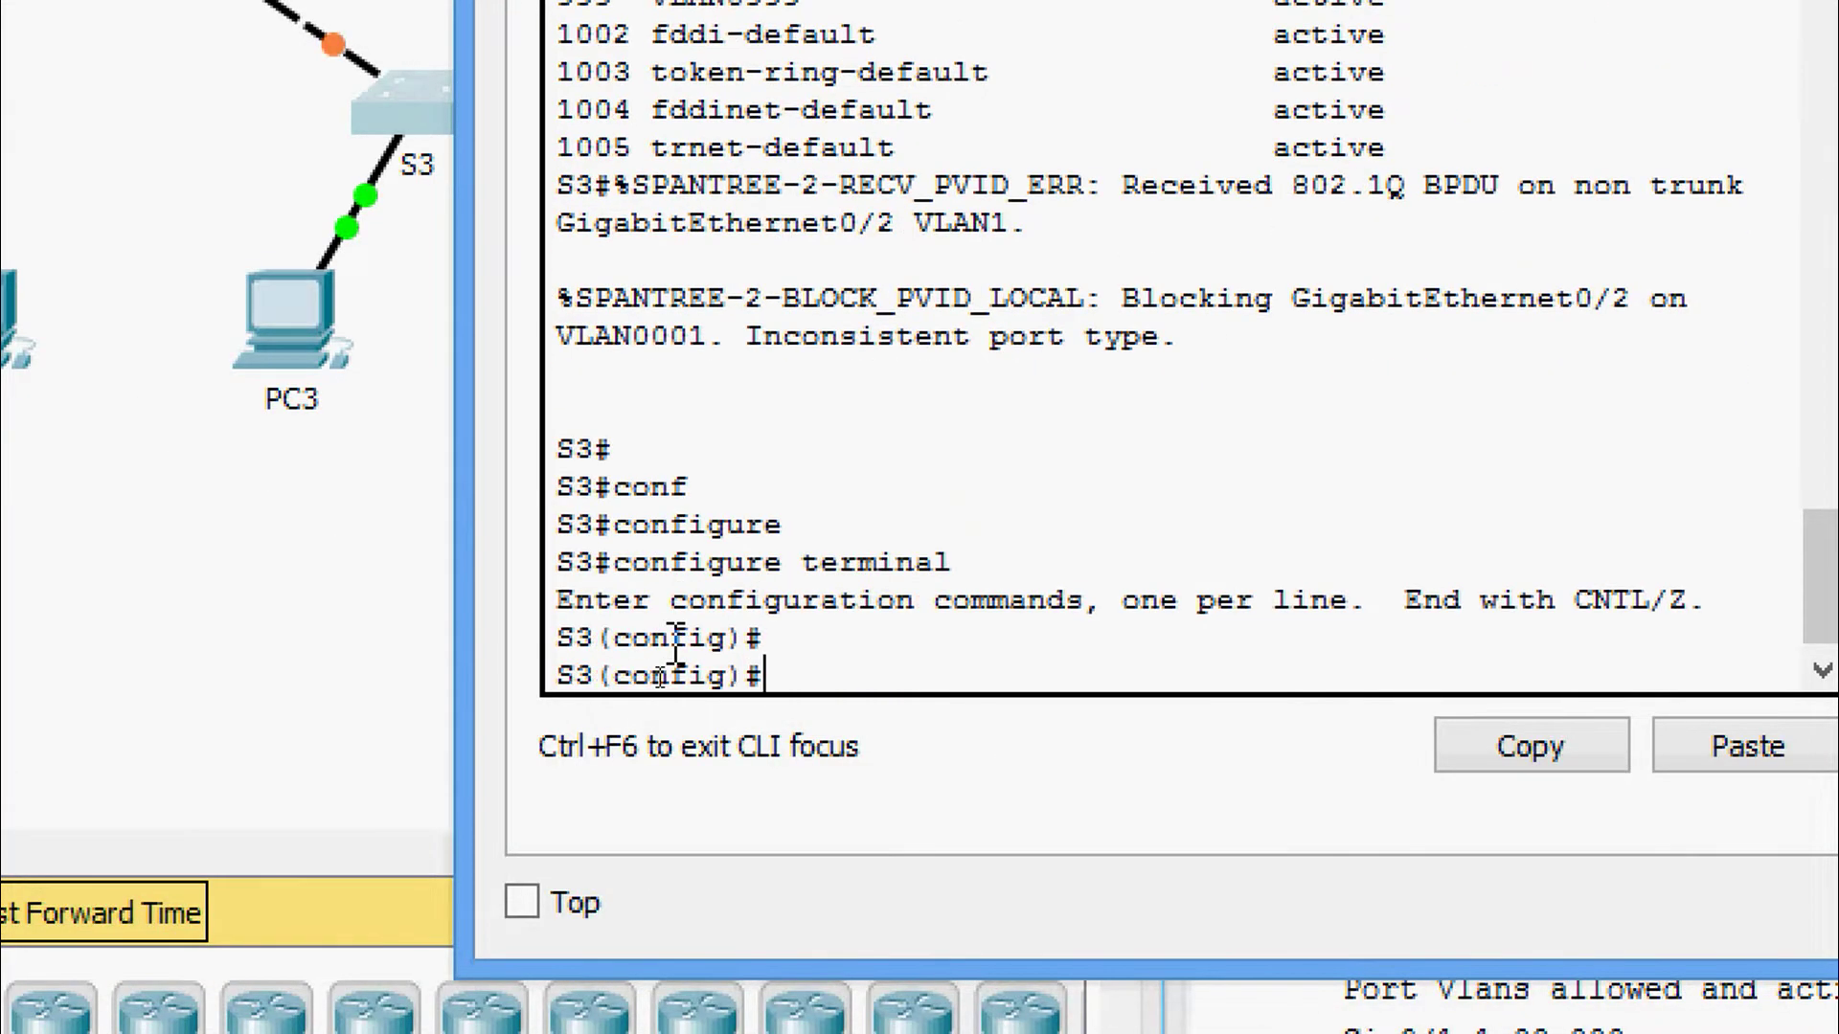
pyautogui.write('inter')
pyautogui.press('Tab')
pyautogui.write('gi')
pyautogui.press('Tab')
pyautogui.write('0')
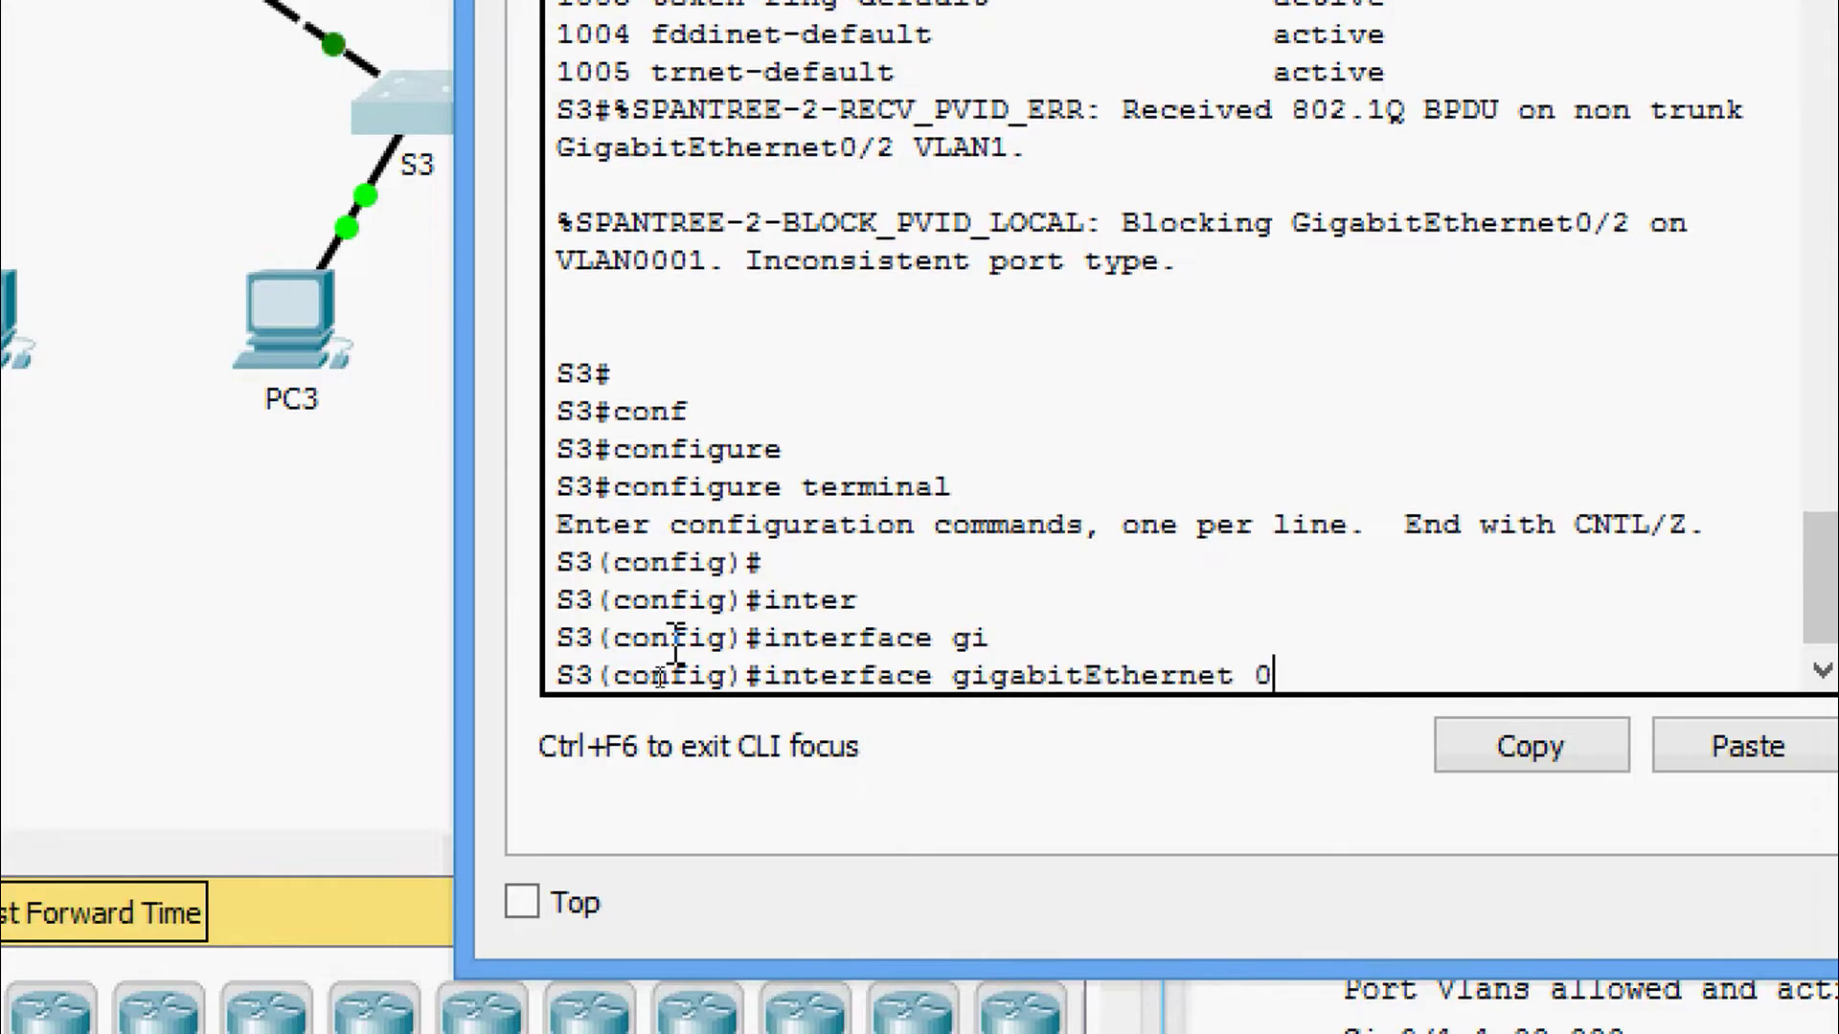
pyautogui.write('/2')
pyautogui.press('Return')
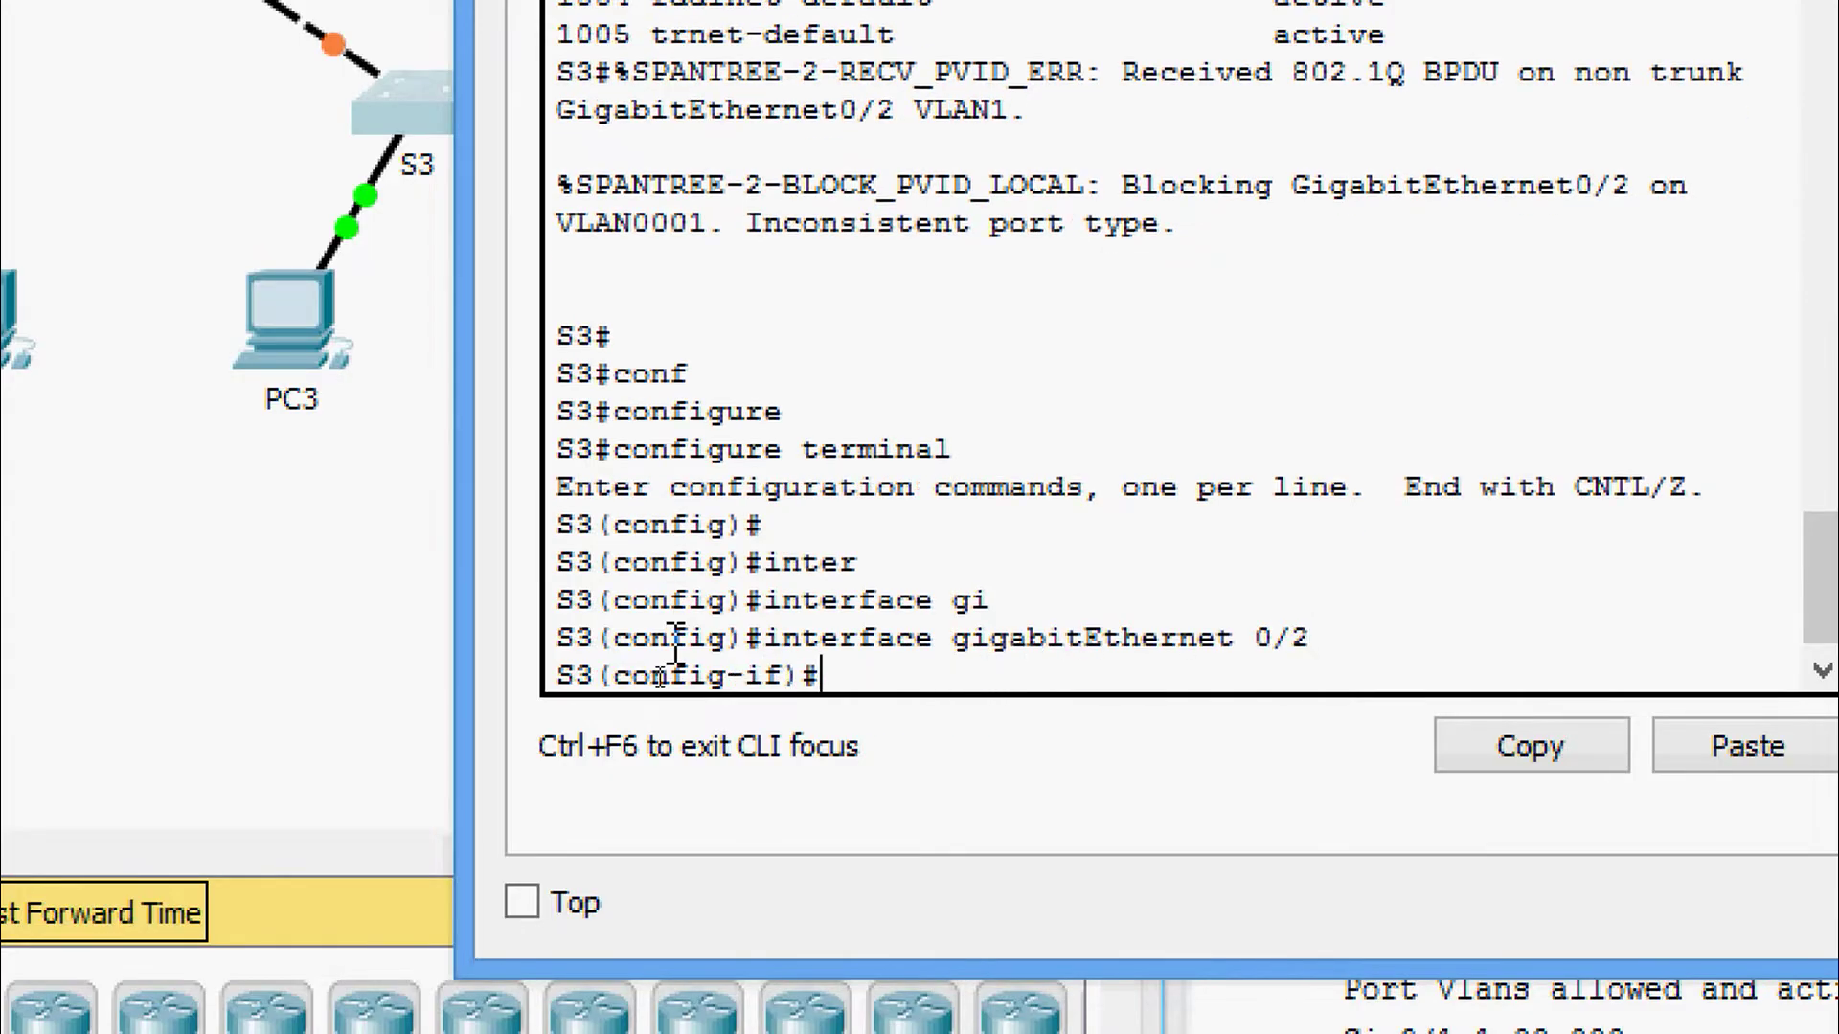
# Set S3's Gig0/2 to switchport mode trunk.
pyautogui.write('swi')
pyautogui.press('Tab')
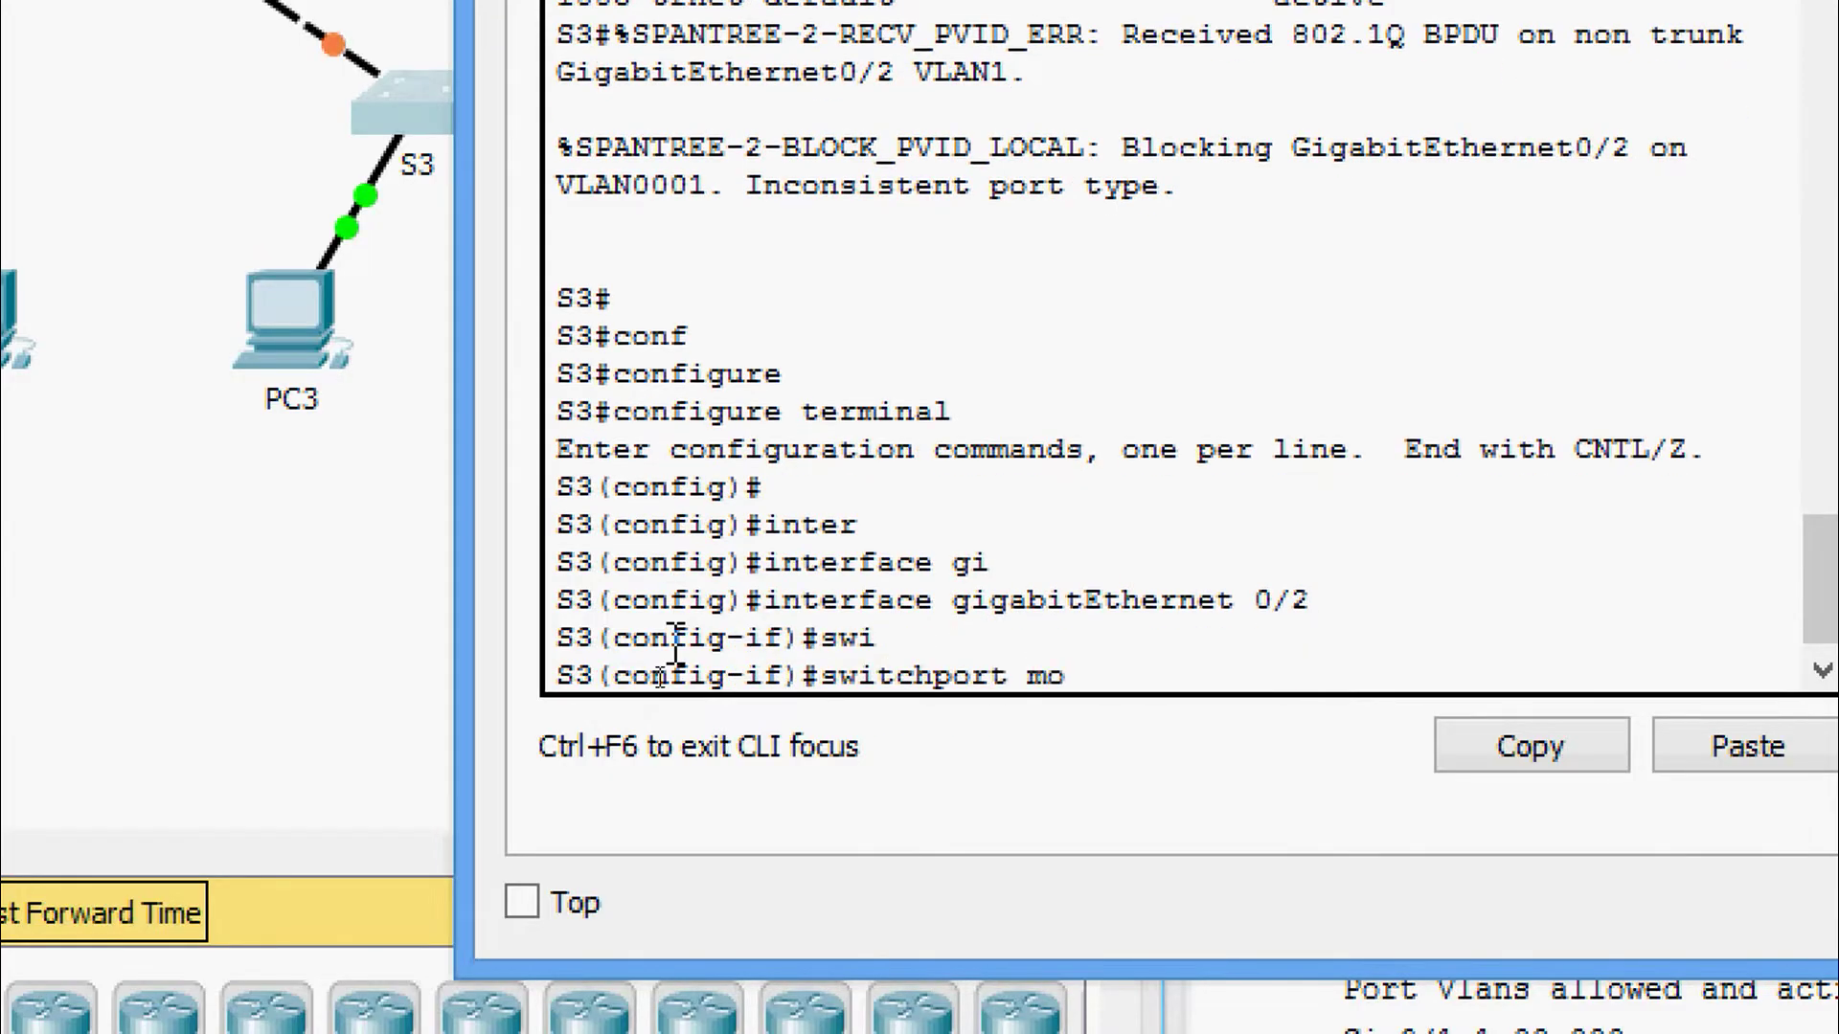
pyautogui.write('mo')
pyautogui.press('Tab')
pyautogui.write('tr')
pyautogui.press('Tab')
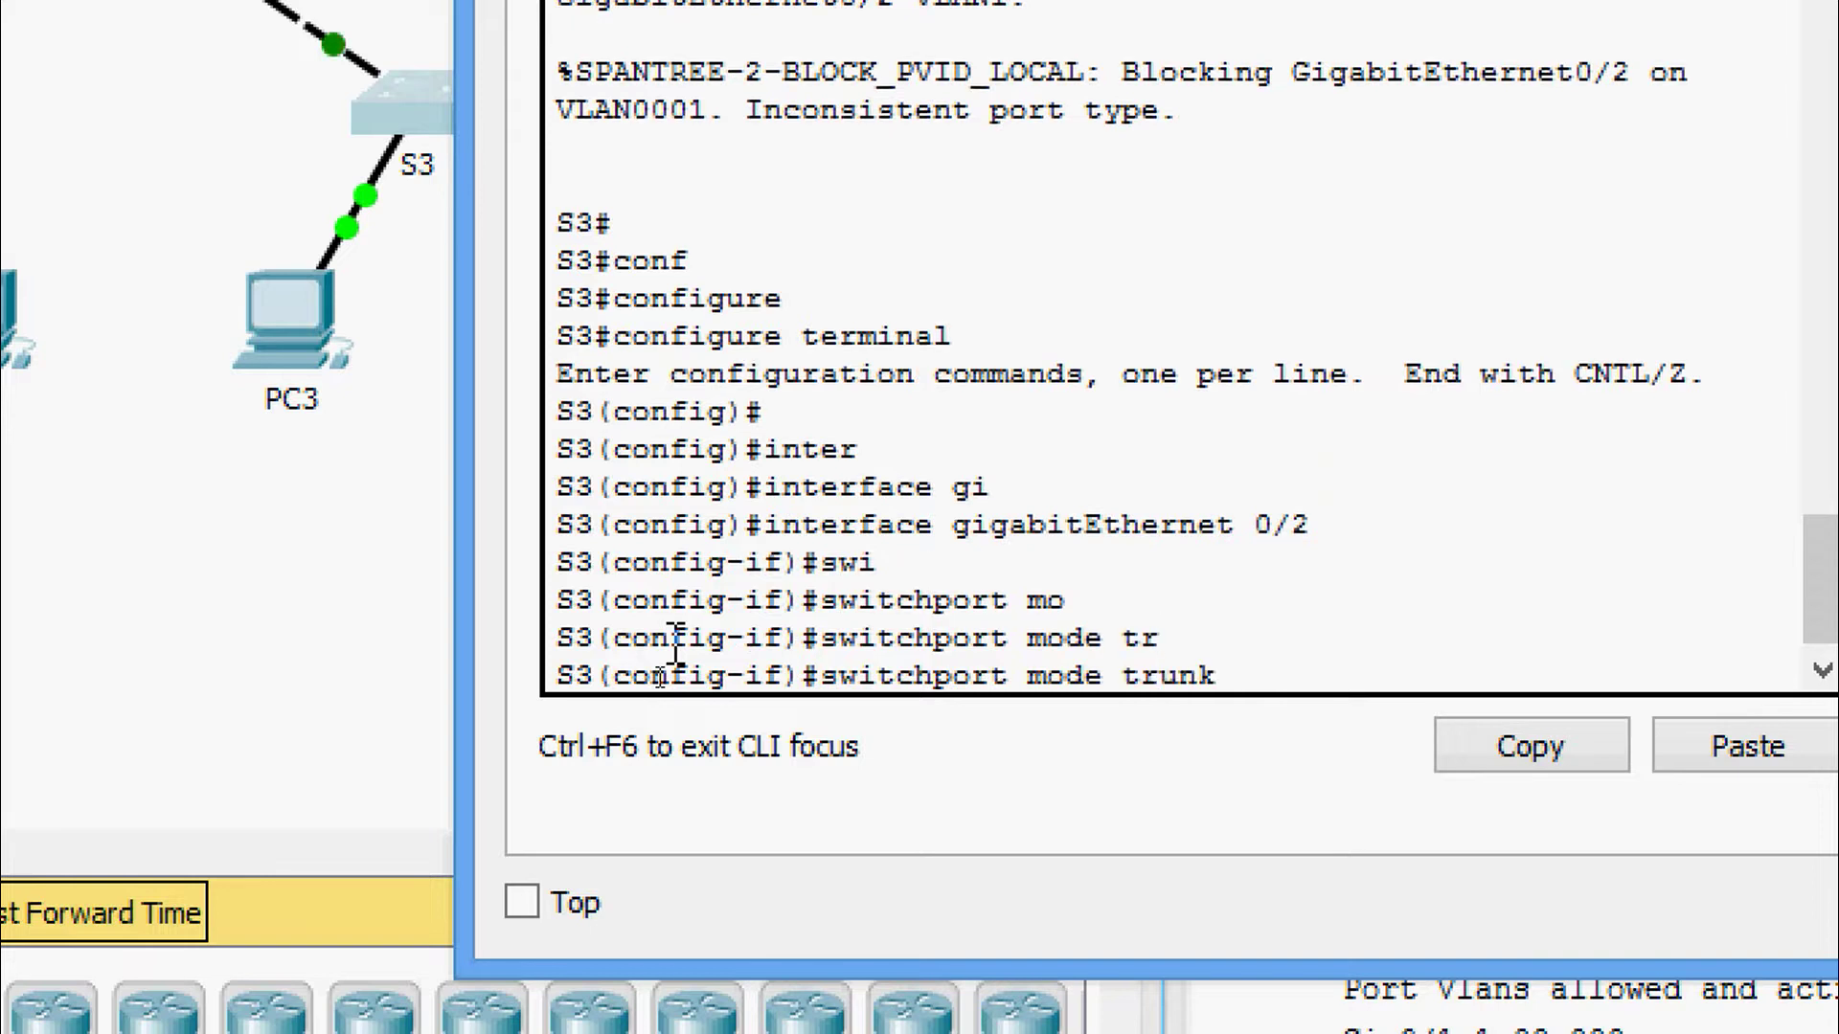
pyautogui.press('Return')
pyautogui.press('Return')
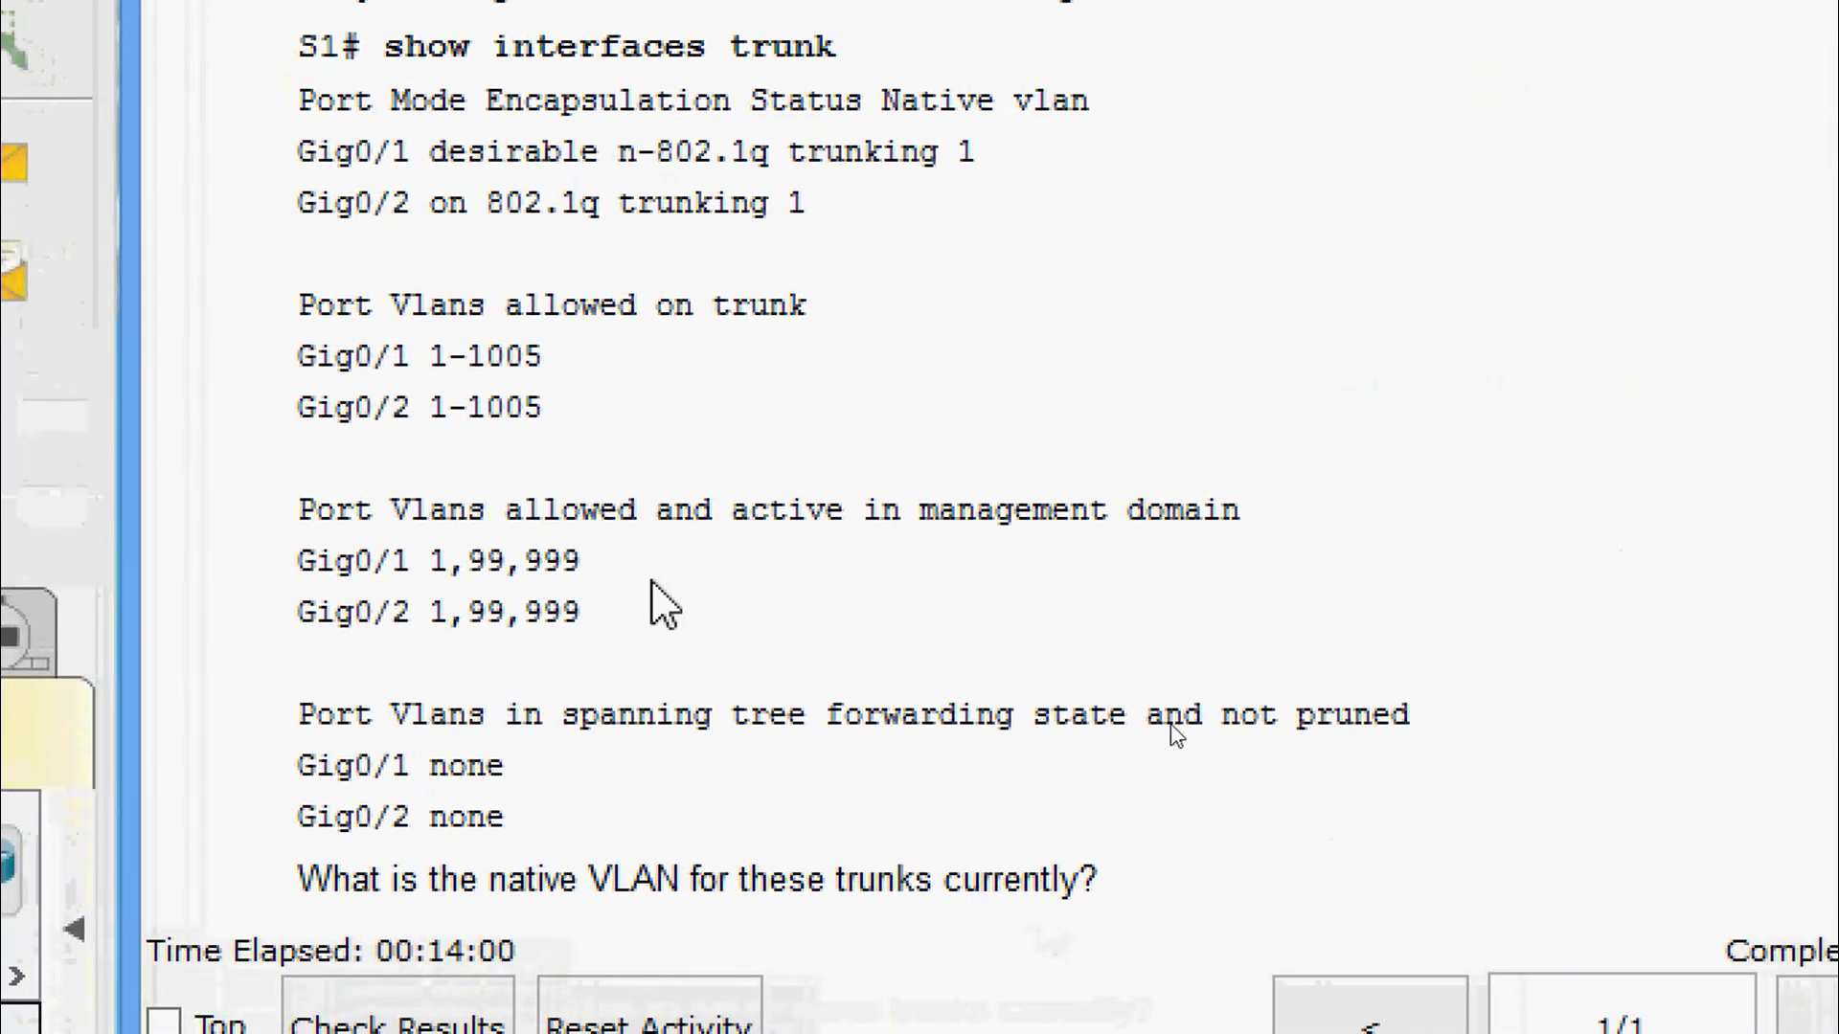
# Scroll the instructions down to Step d on making VLAN 999 the native VLAN.
pyautogui.scroll(-4, 664, 605)
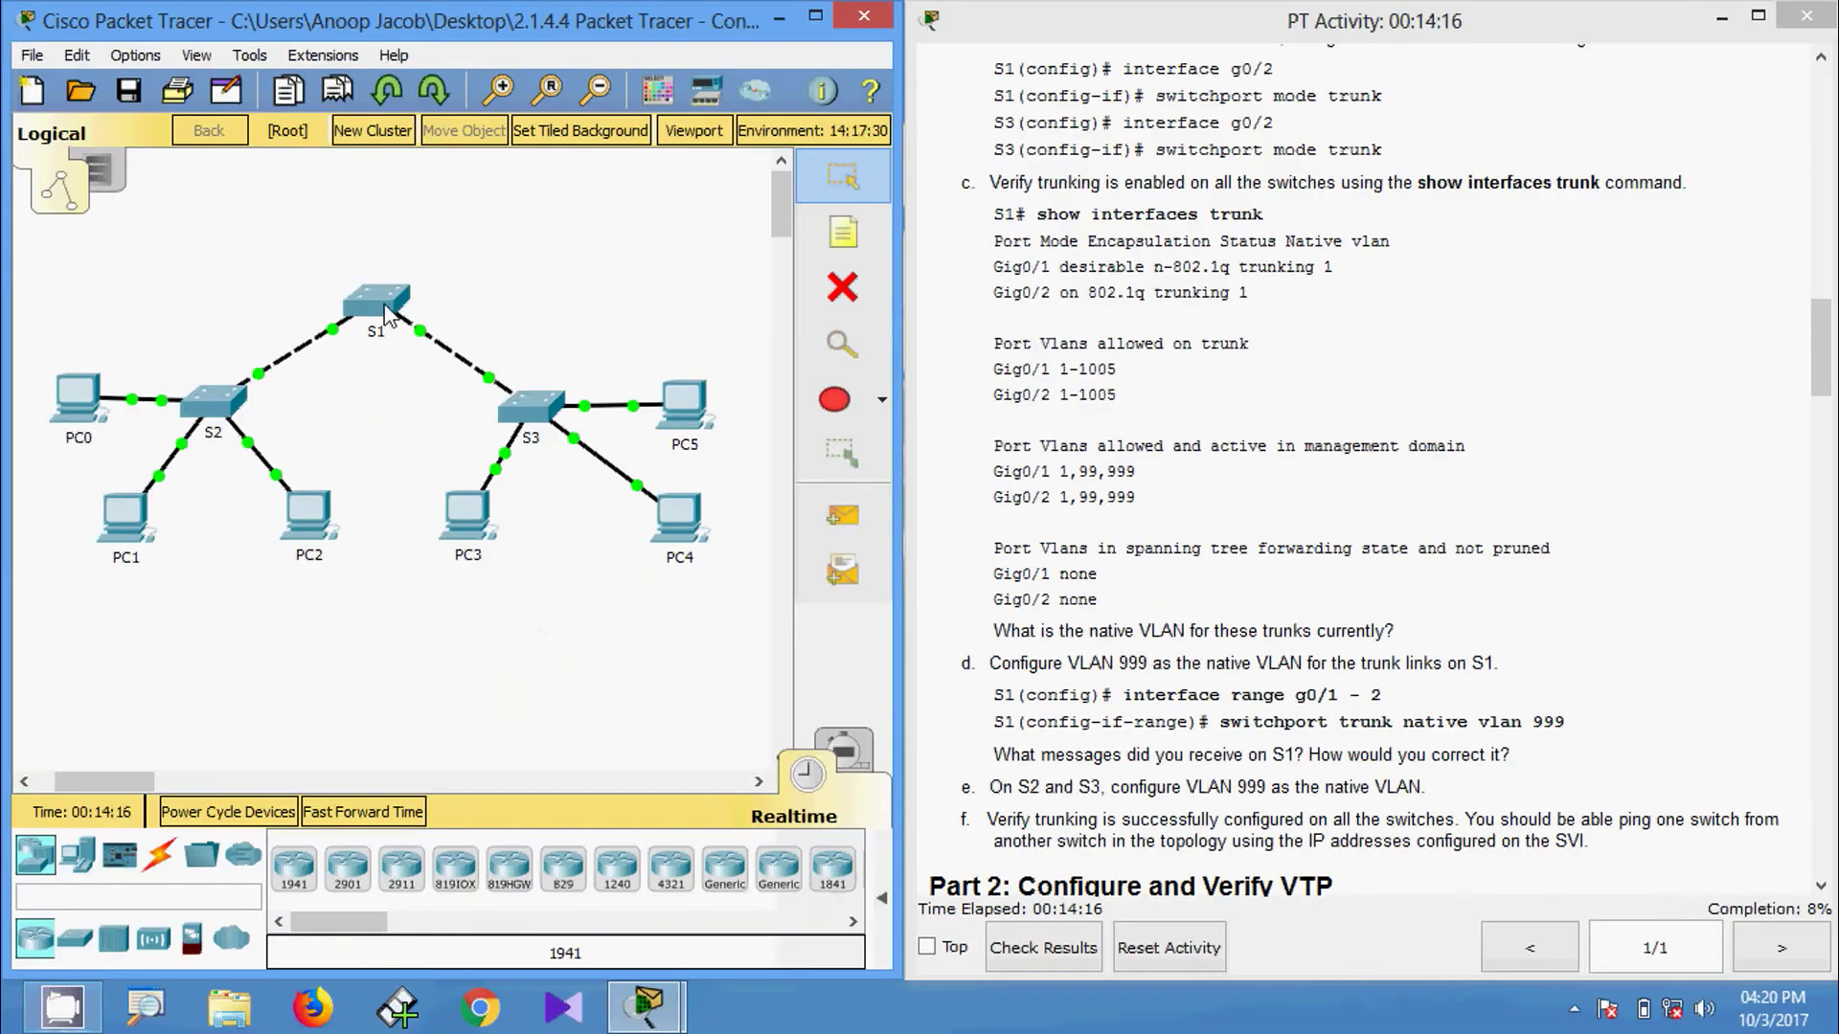
# On S1, leave configuration mode with Ctrl+Z and run show interfaces trunk.
pyautogui.click(383, 308)
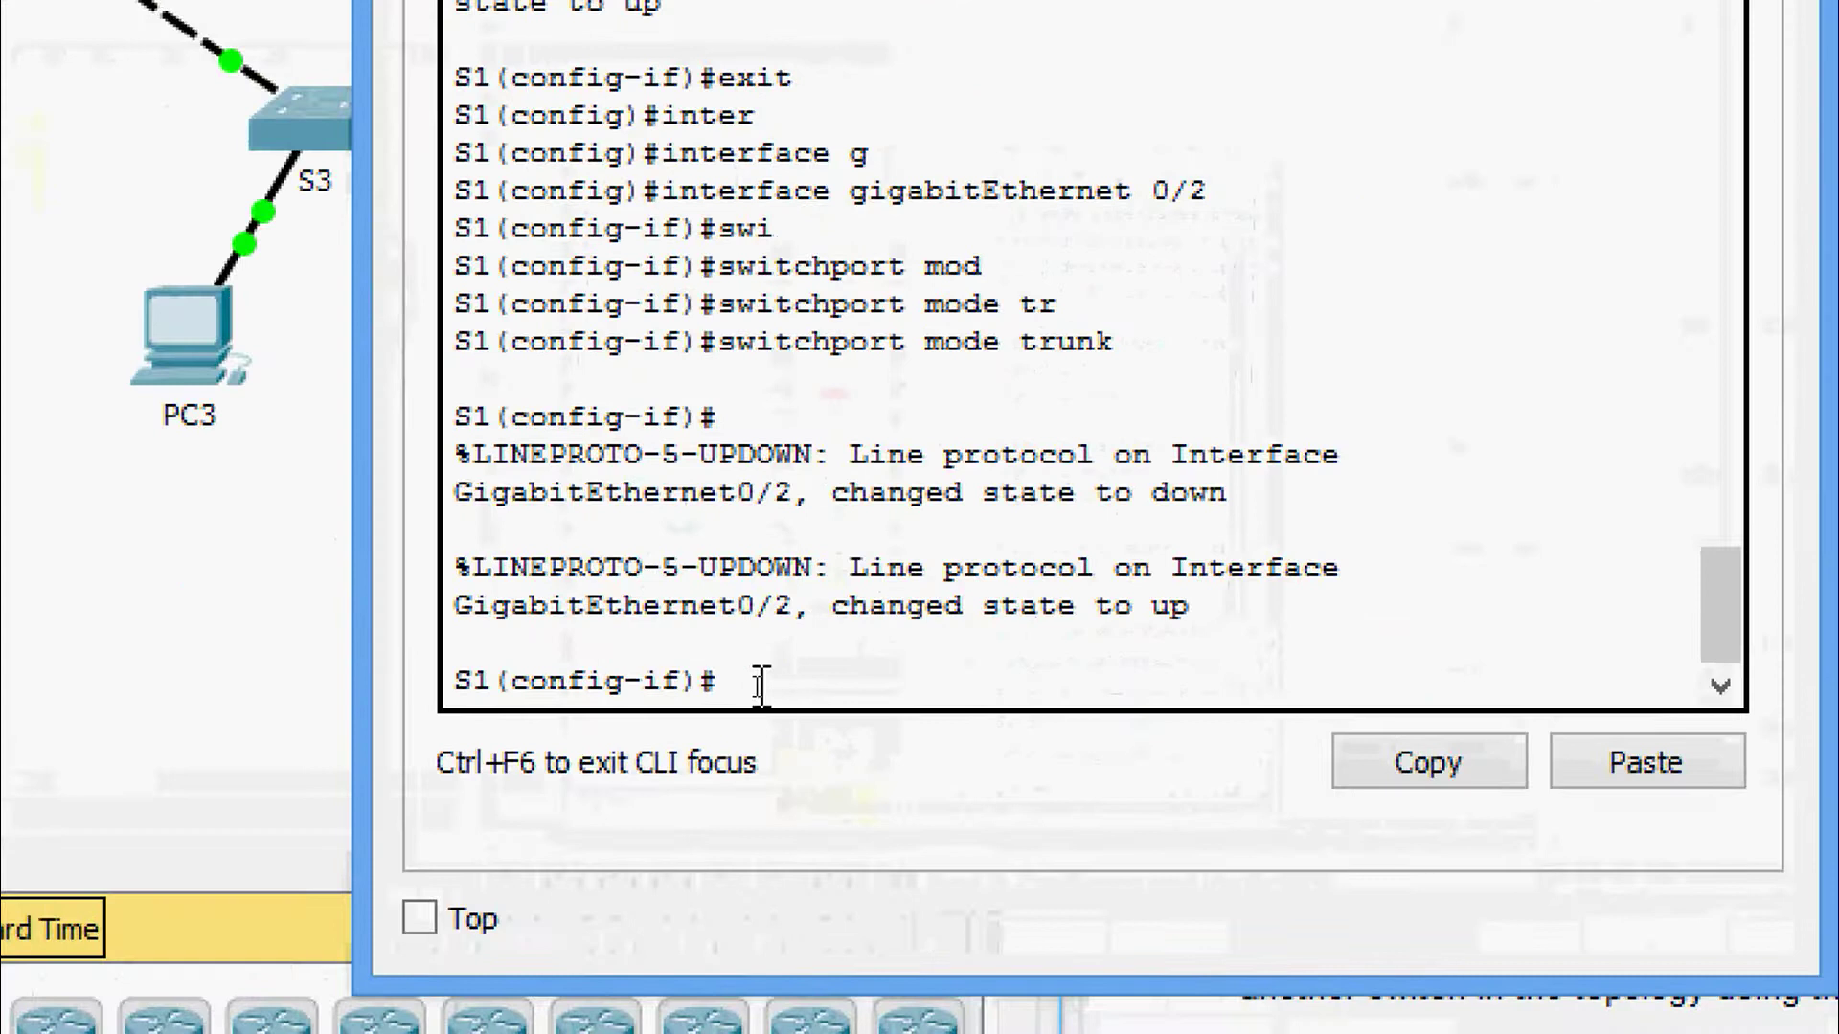
pyautogui.hotkey('ctrl', 'z')
pyautogui.press('Return')
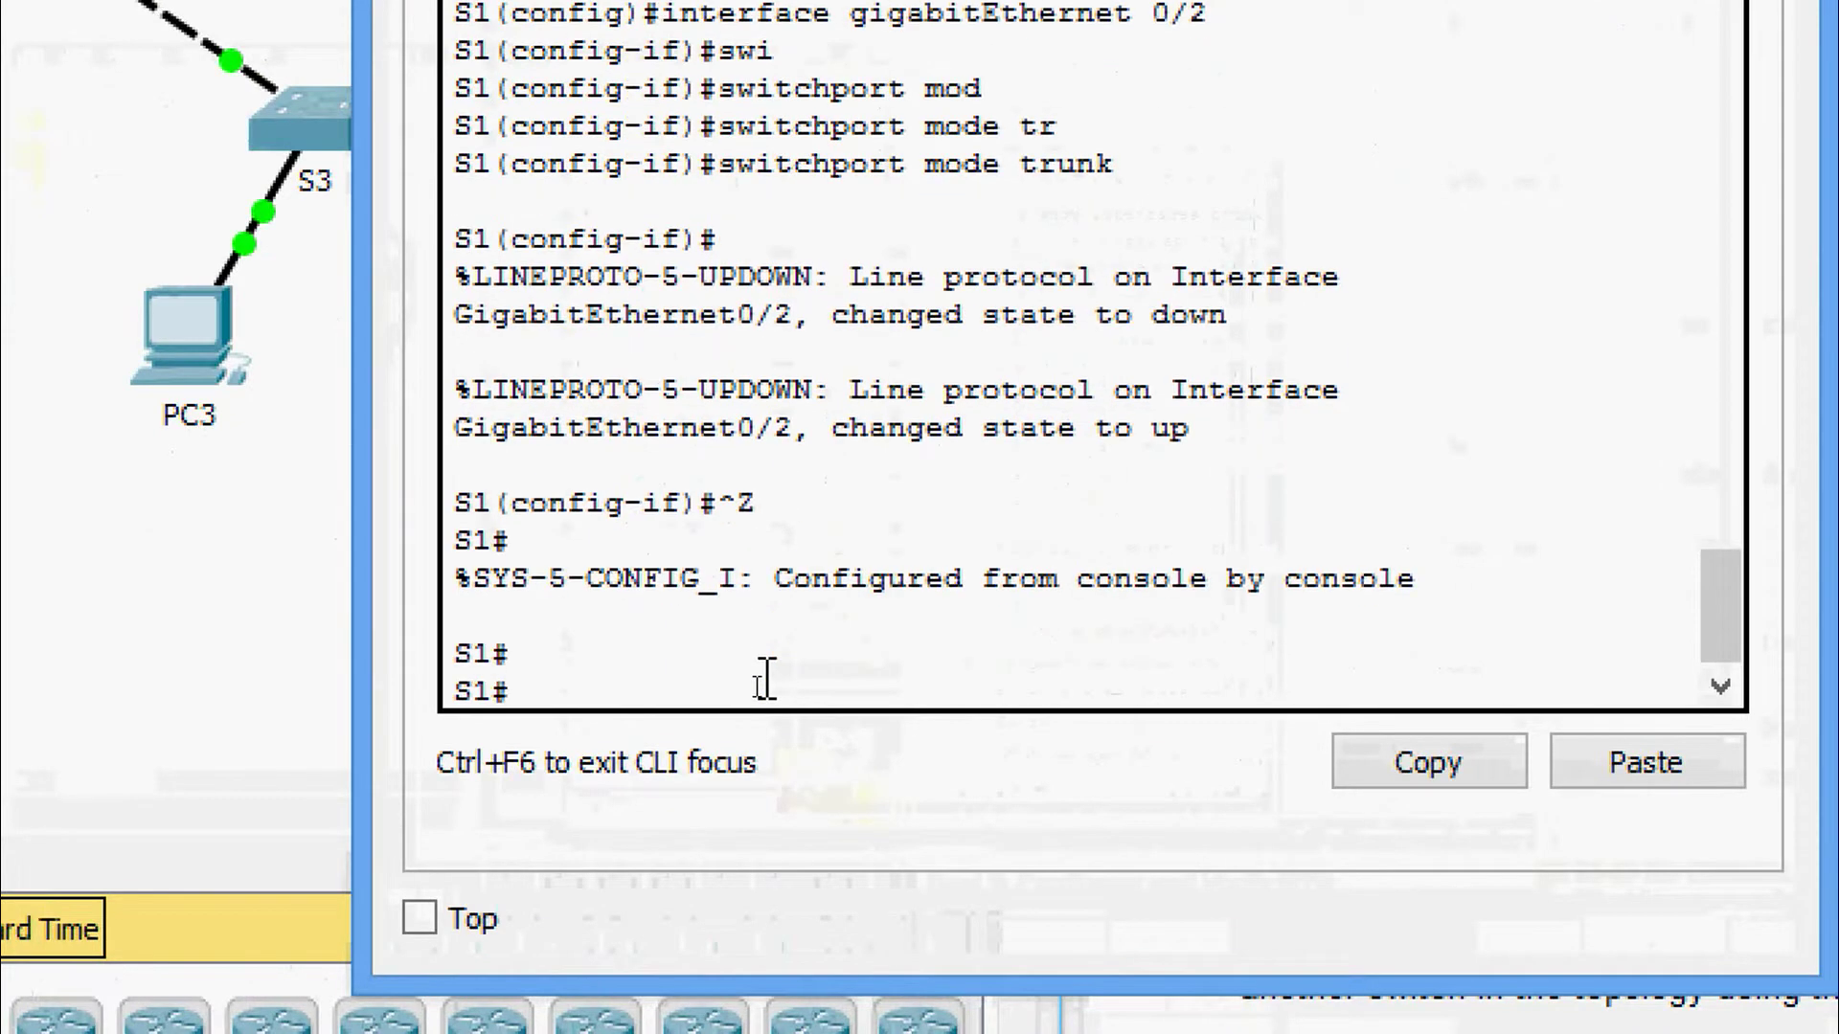
pyautogui.write('sh')
pyautogui.press('Tab')
pyautogui.write('inter')
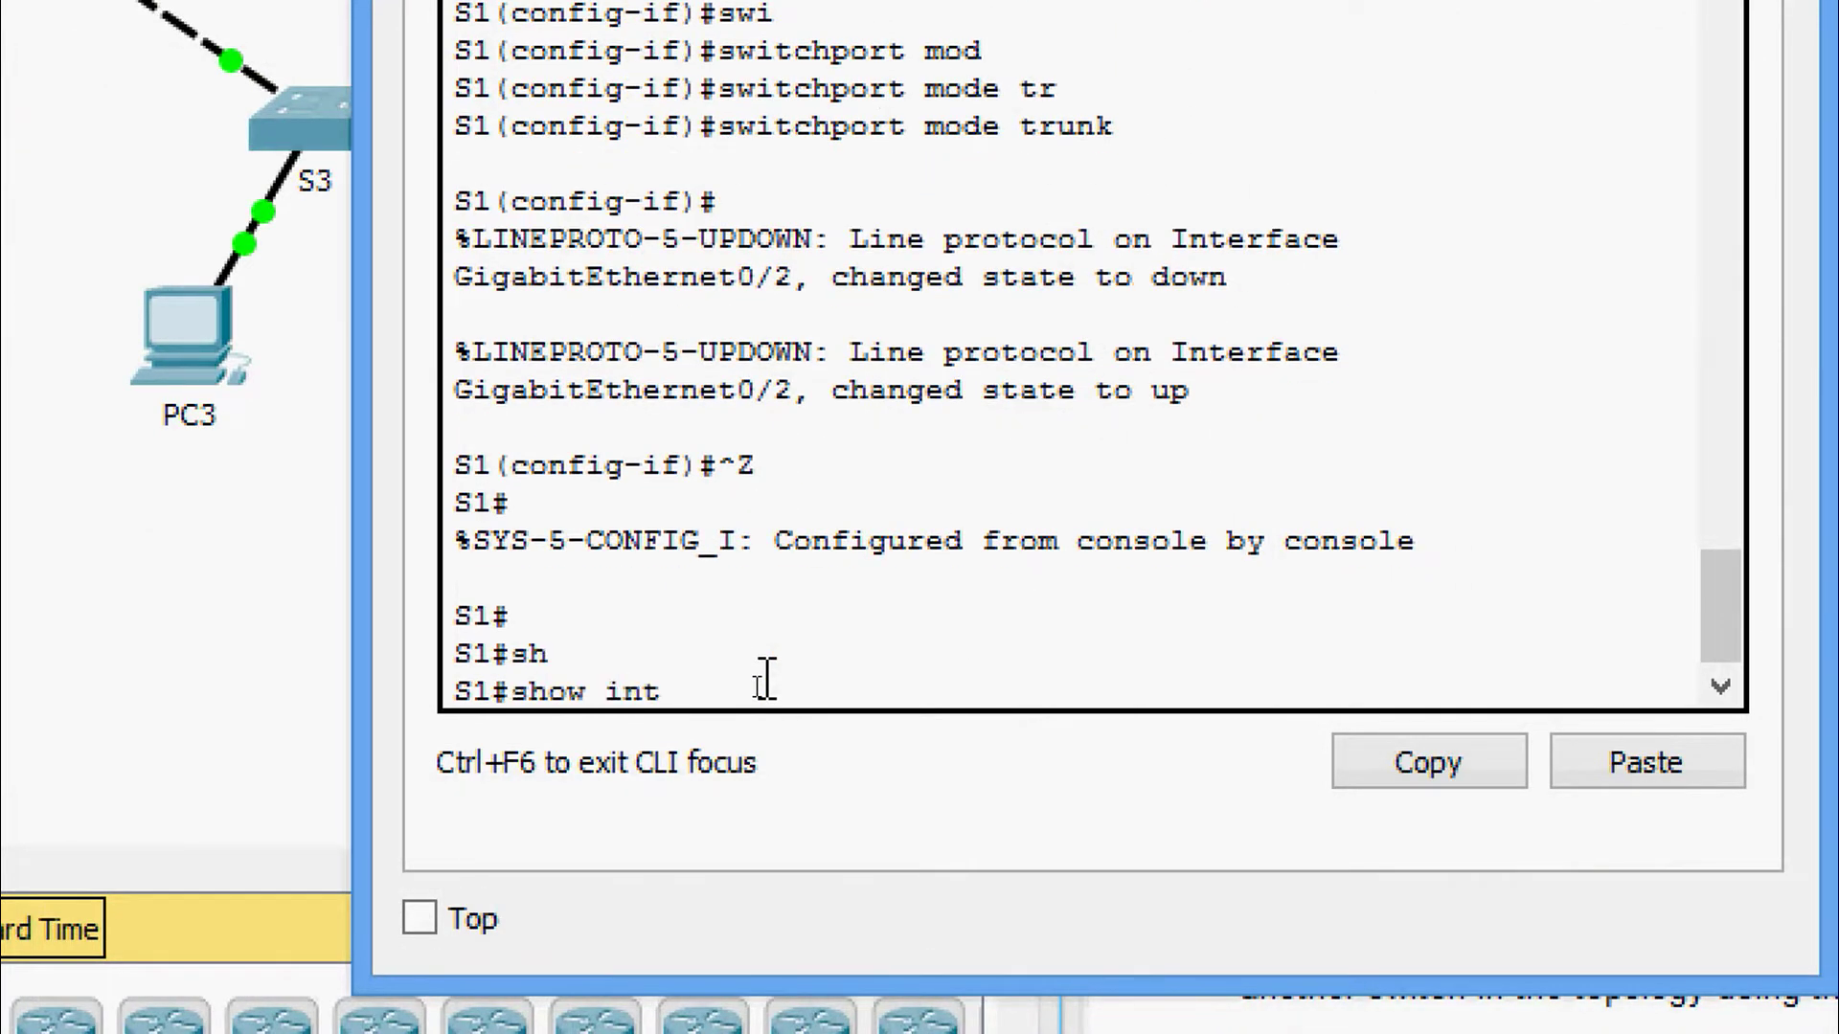
pyautogui.press('Tab')
pyautogui.write('tr')
pyautogui.press('Tab')
pyautogui.press('Return')
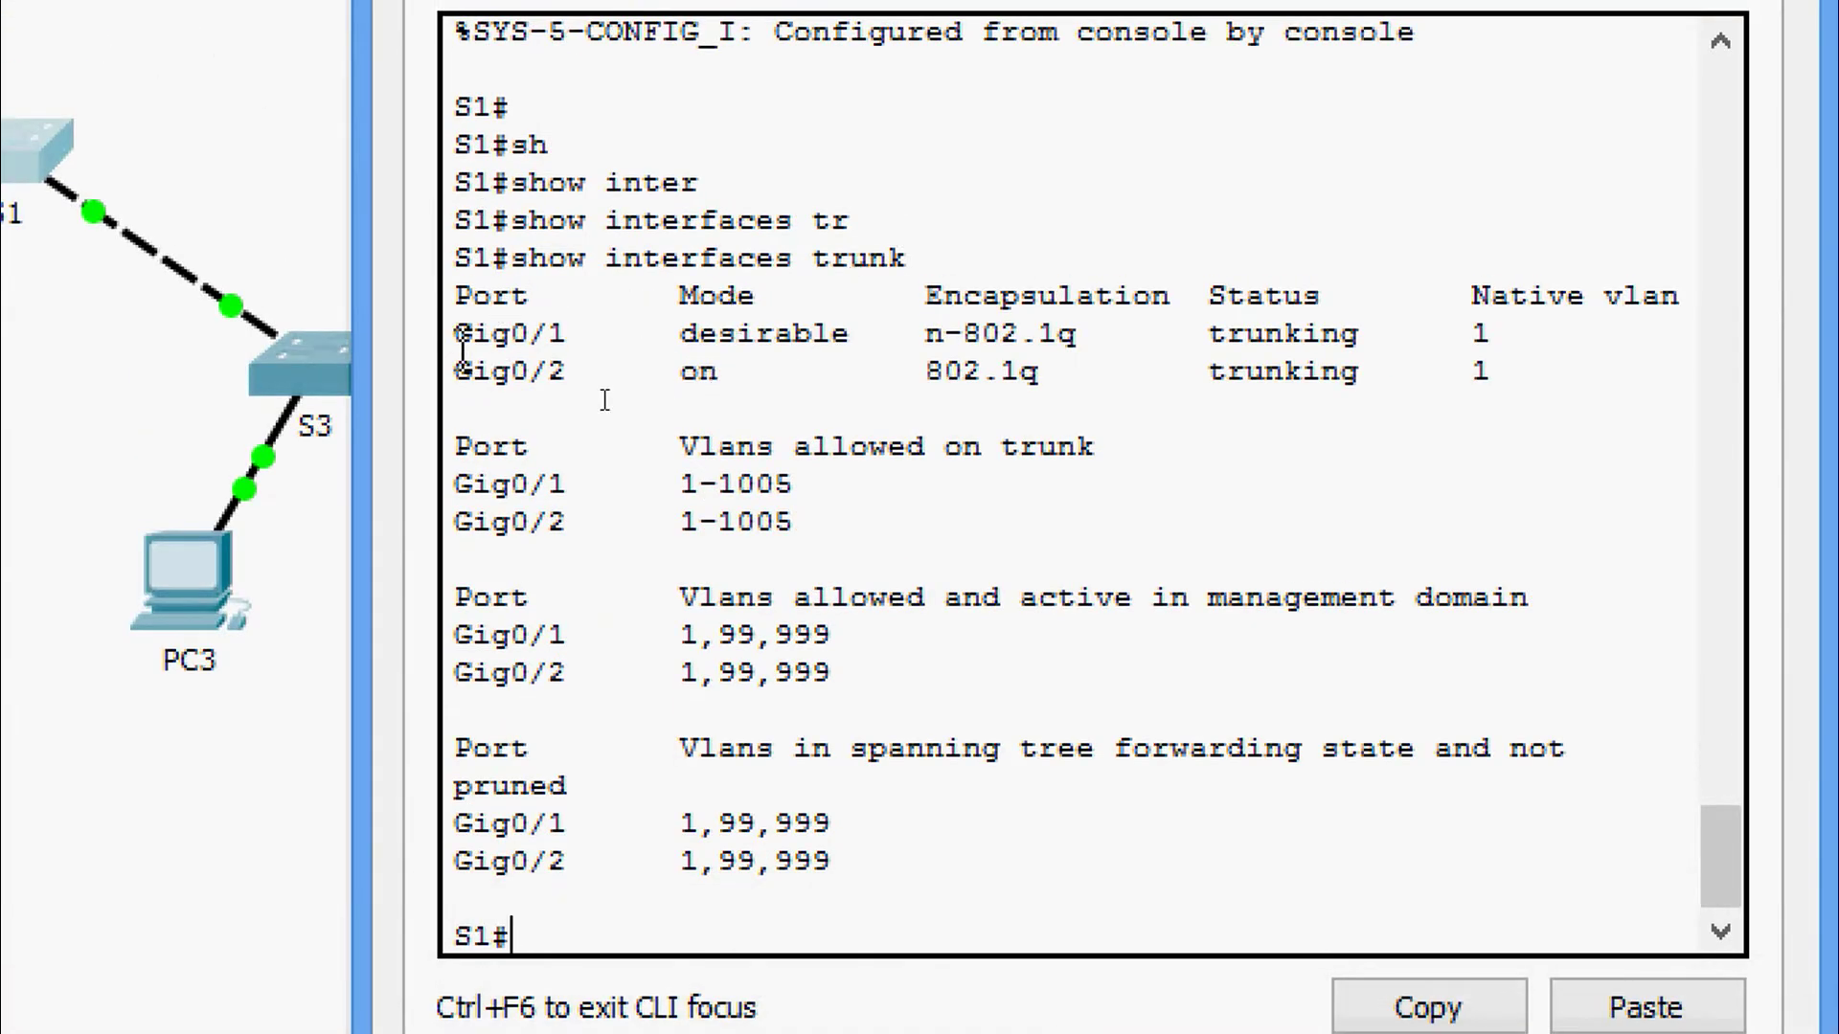
# Highlight the Gig0/1 and Gig0/2 trunk rows and their native VLAN 1 values.
pyautogui.moveTo(456, 335); pyautogui.dragTo(1532, 402)
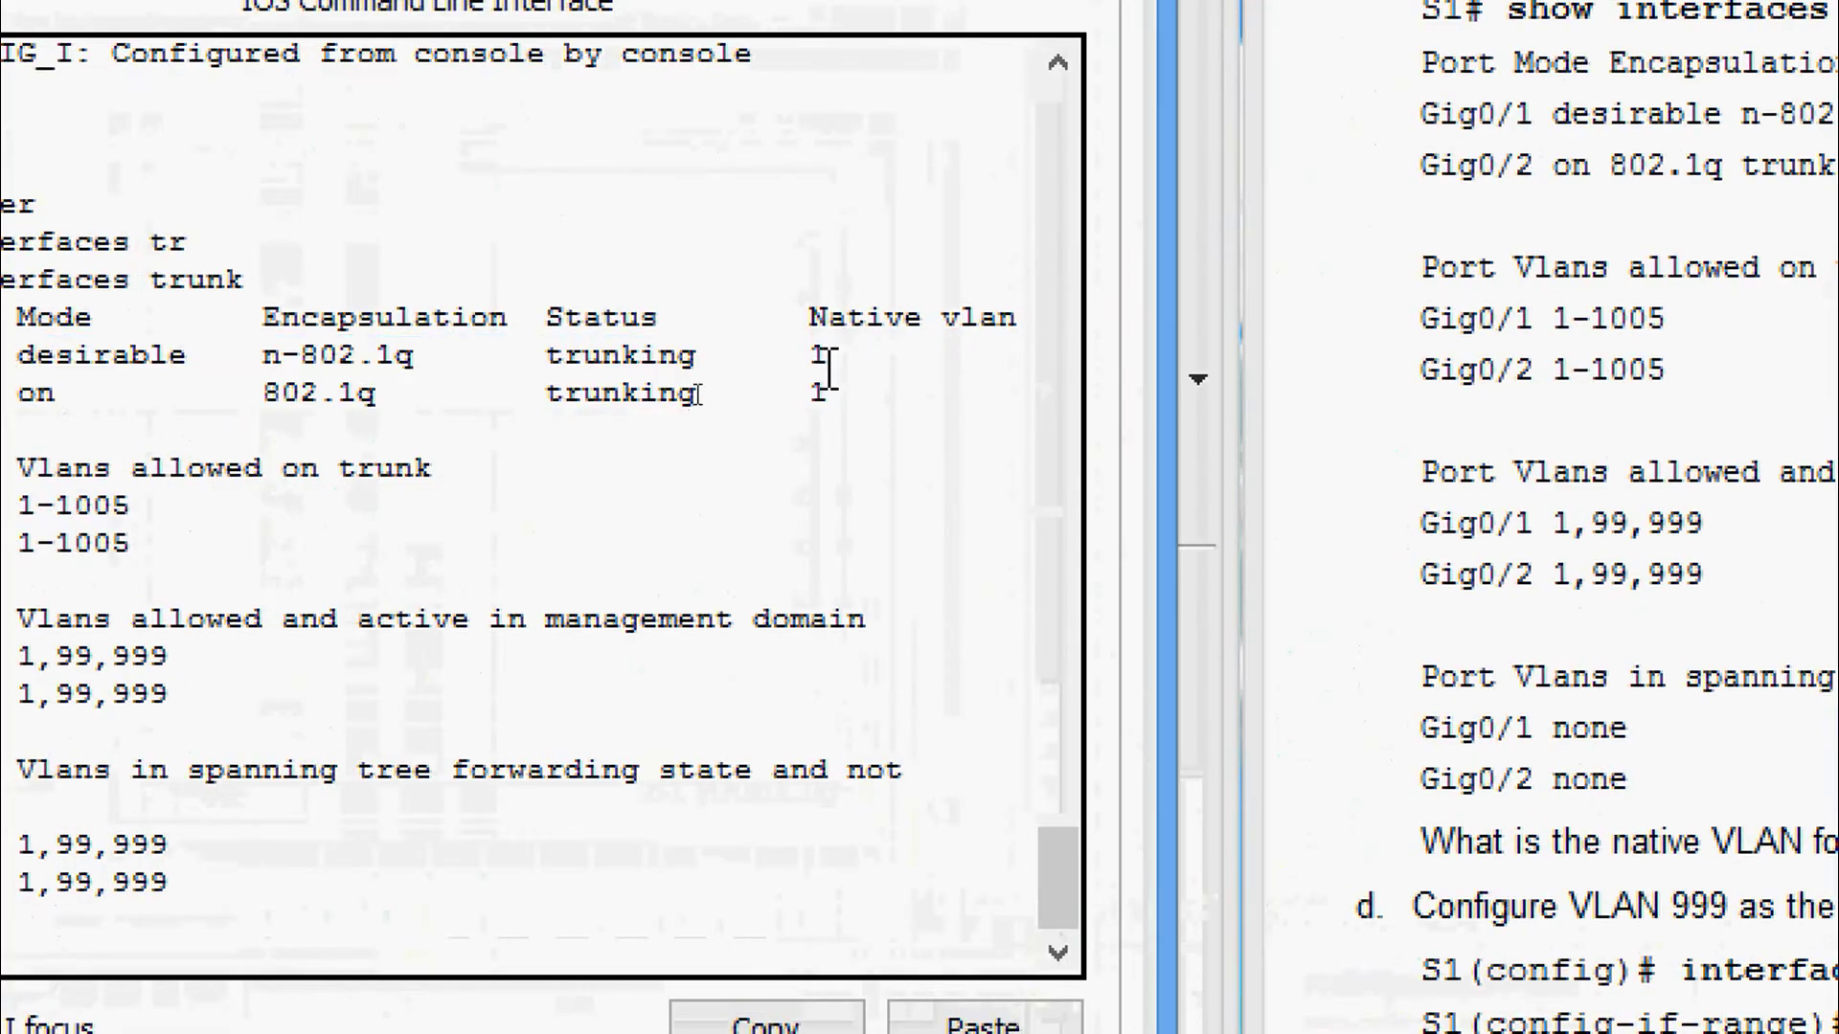
pyautogui.moveTo(830, 363); pyautogui.dragTo(819, 409)
pyautogui.click(842, 398)
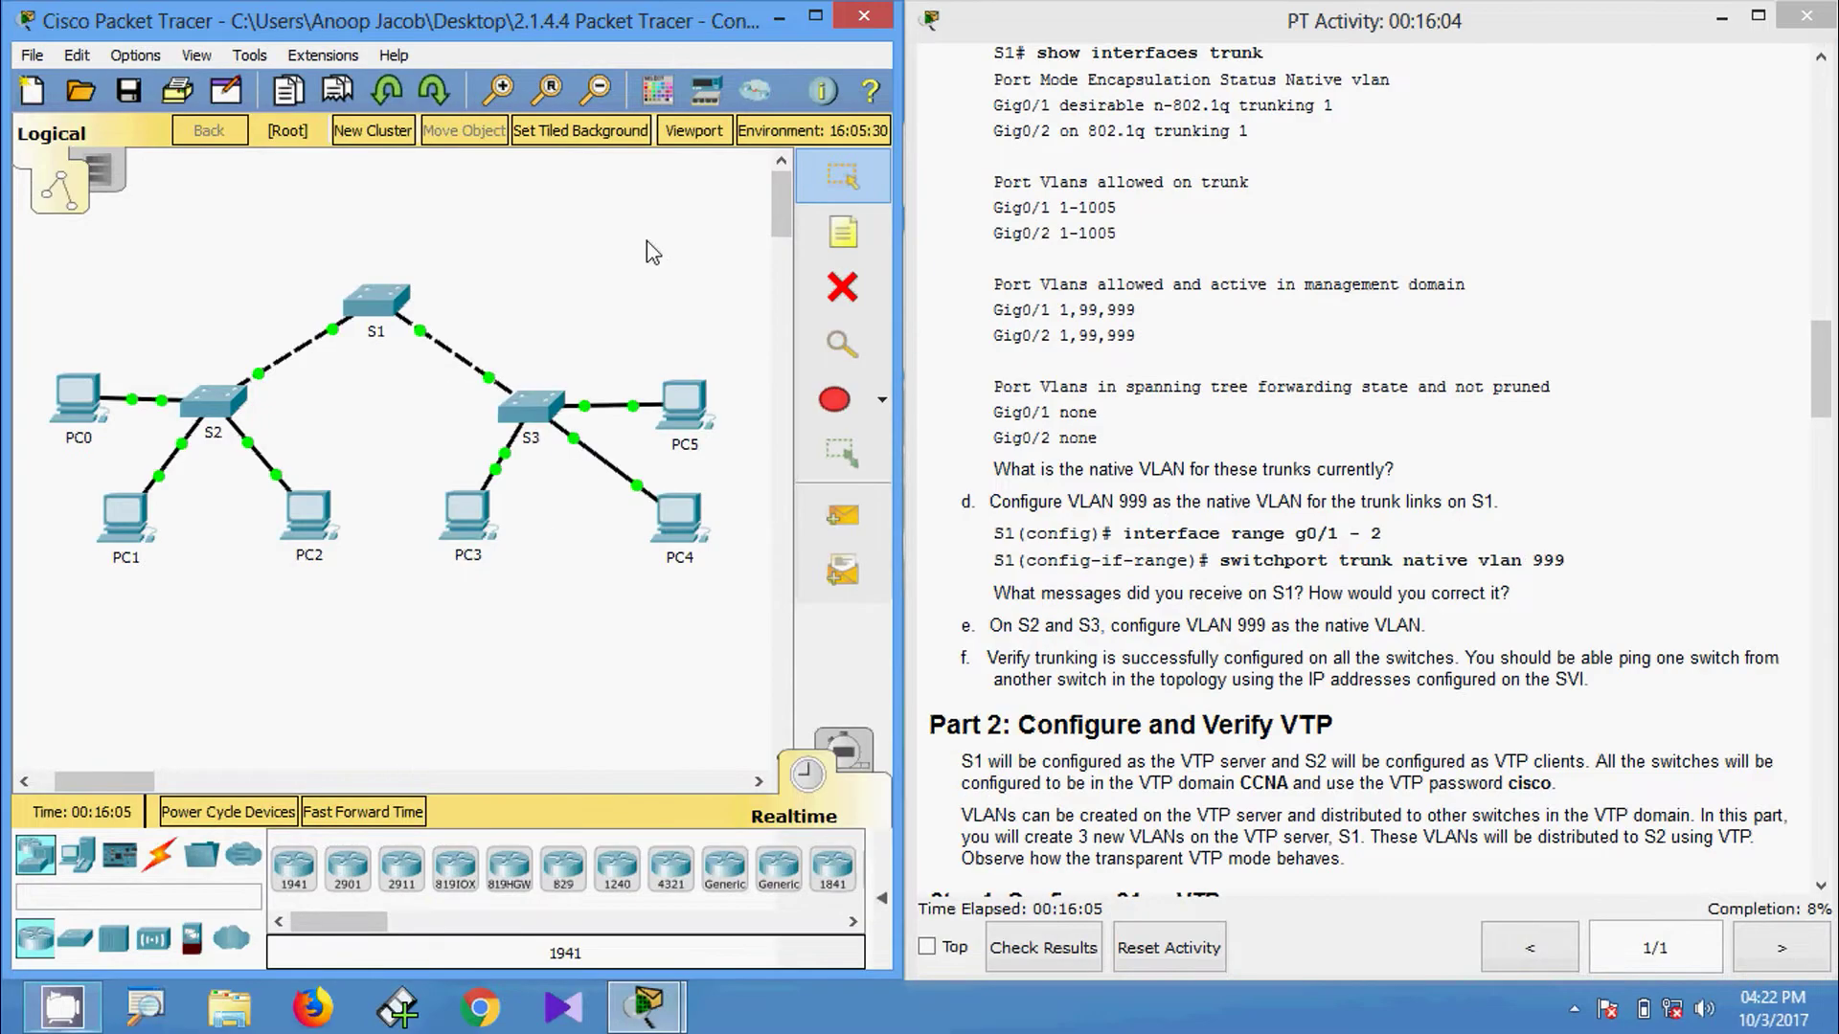
# On S1, enter global configuration and select interface range GigabitEthernet 0/1-2.
pyautogui.click(371, 303)
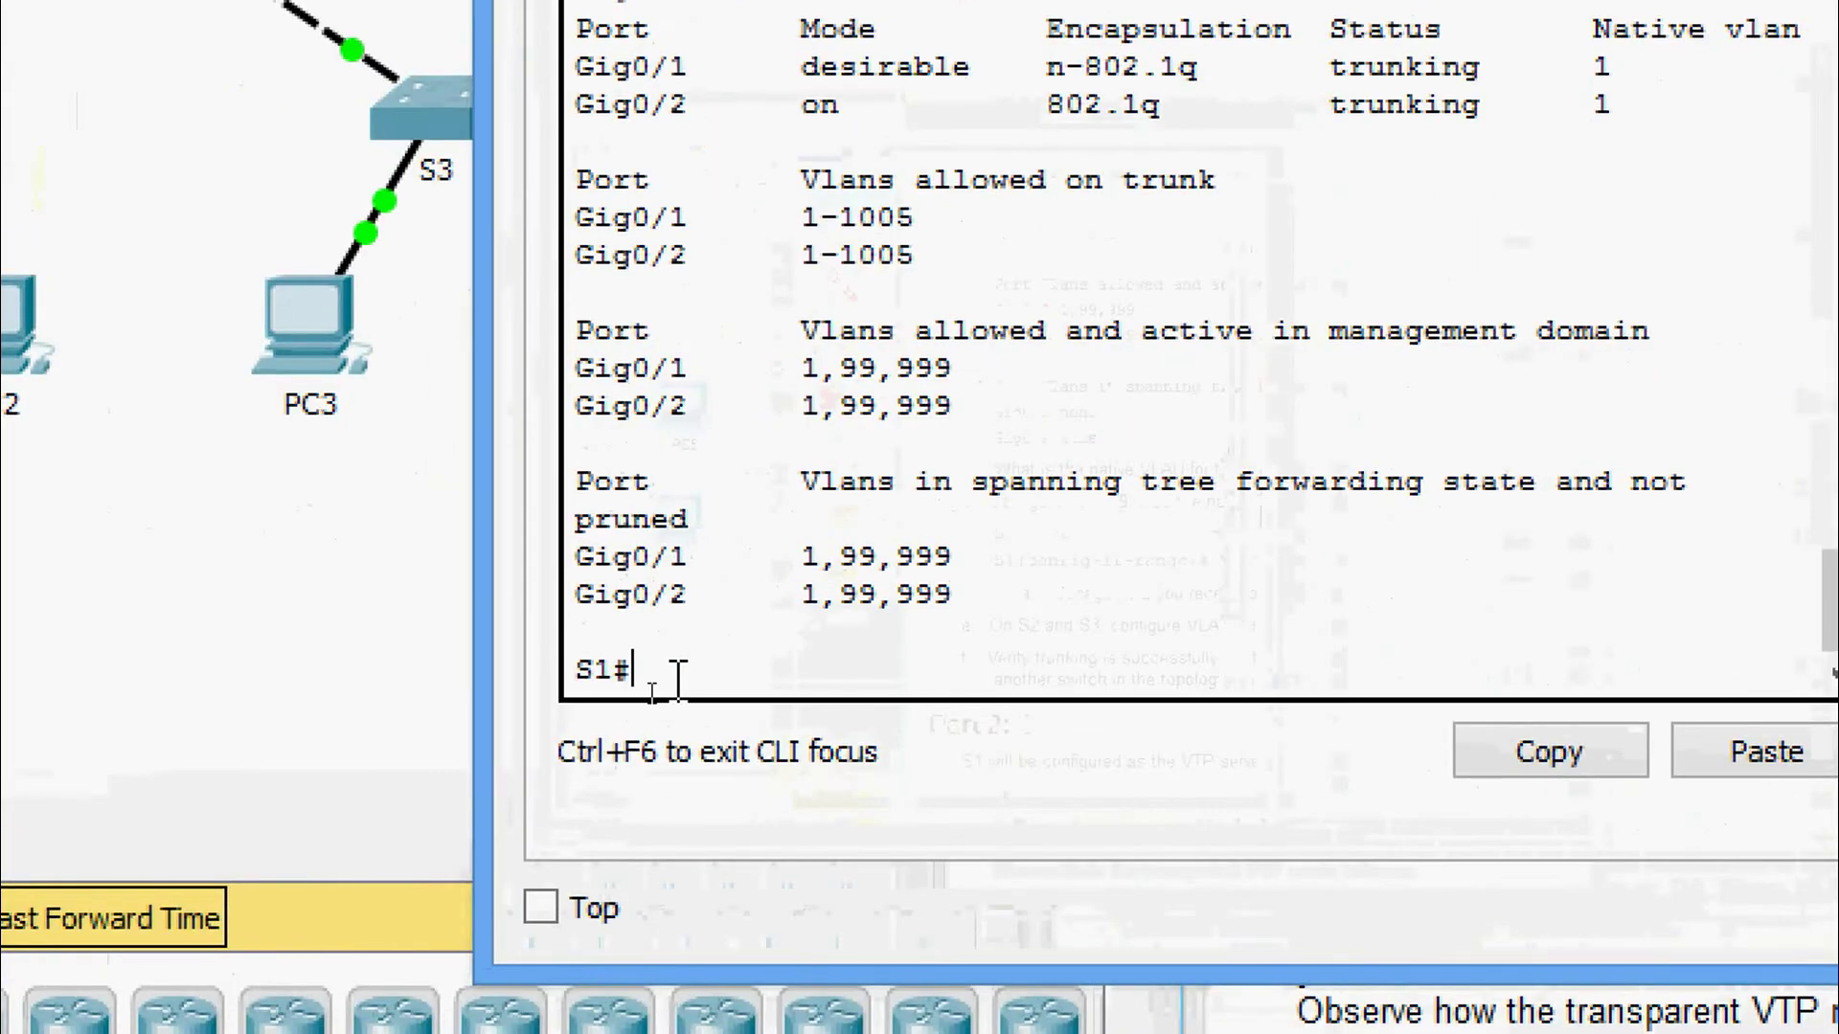
pyautogui.write('conf')
pyautogui.press('Tab')
pyautogui.write('terminal')
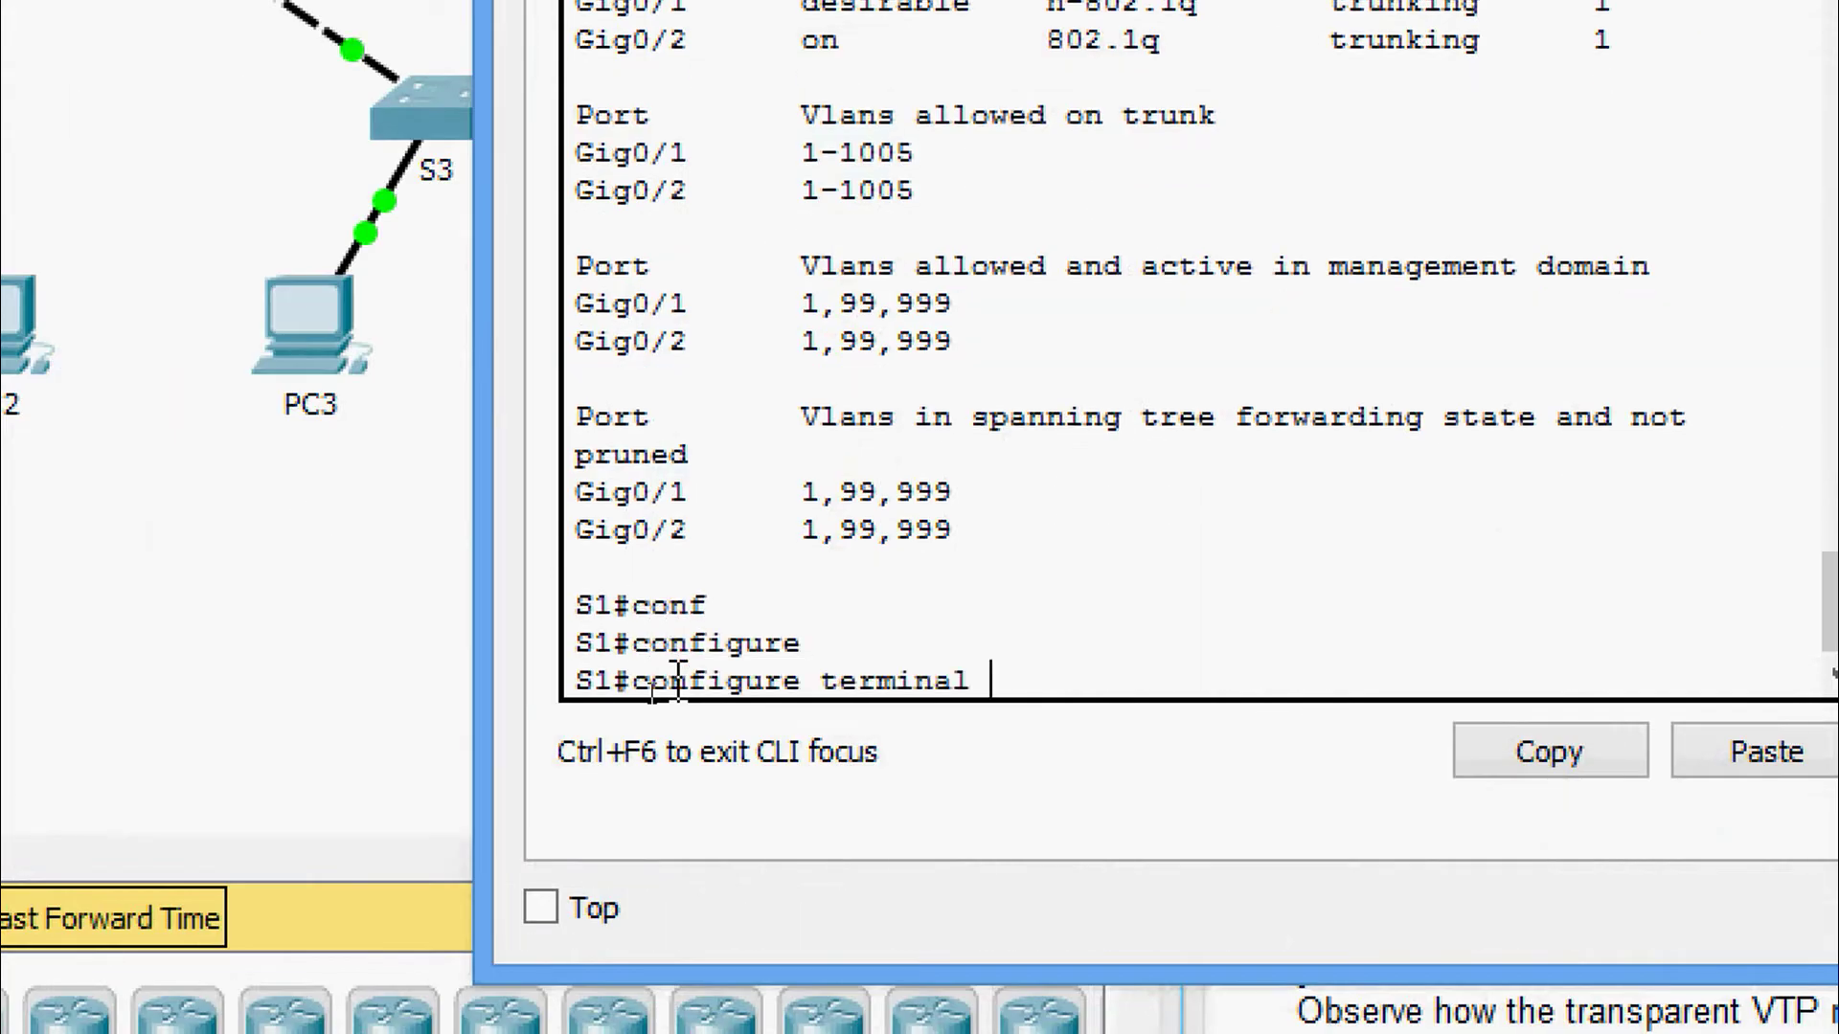
pyautogui.press('Return')
pyautogui.press('Return')
pyautogui.write('inter')
pyautogui.press('Tab')
pyautogui.write('r')
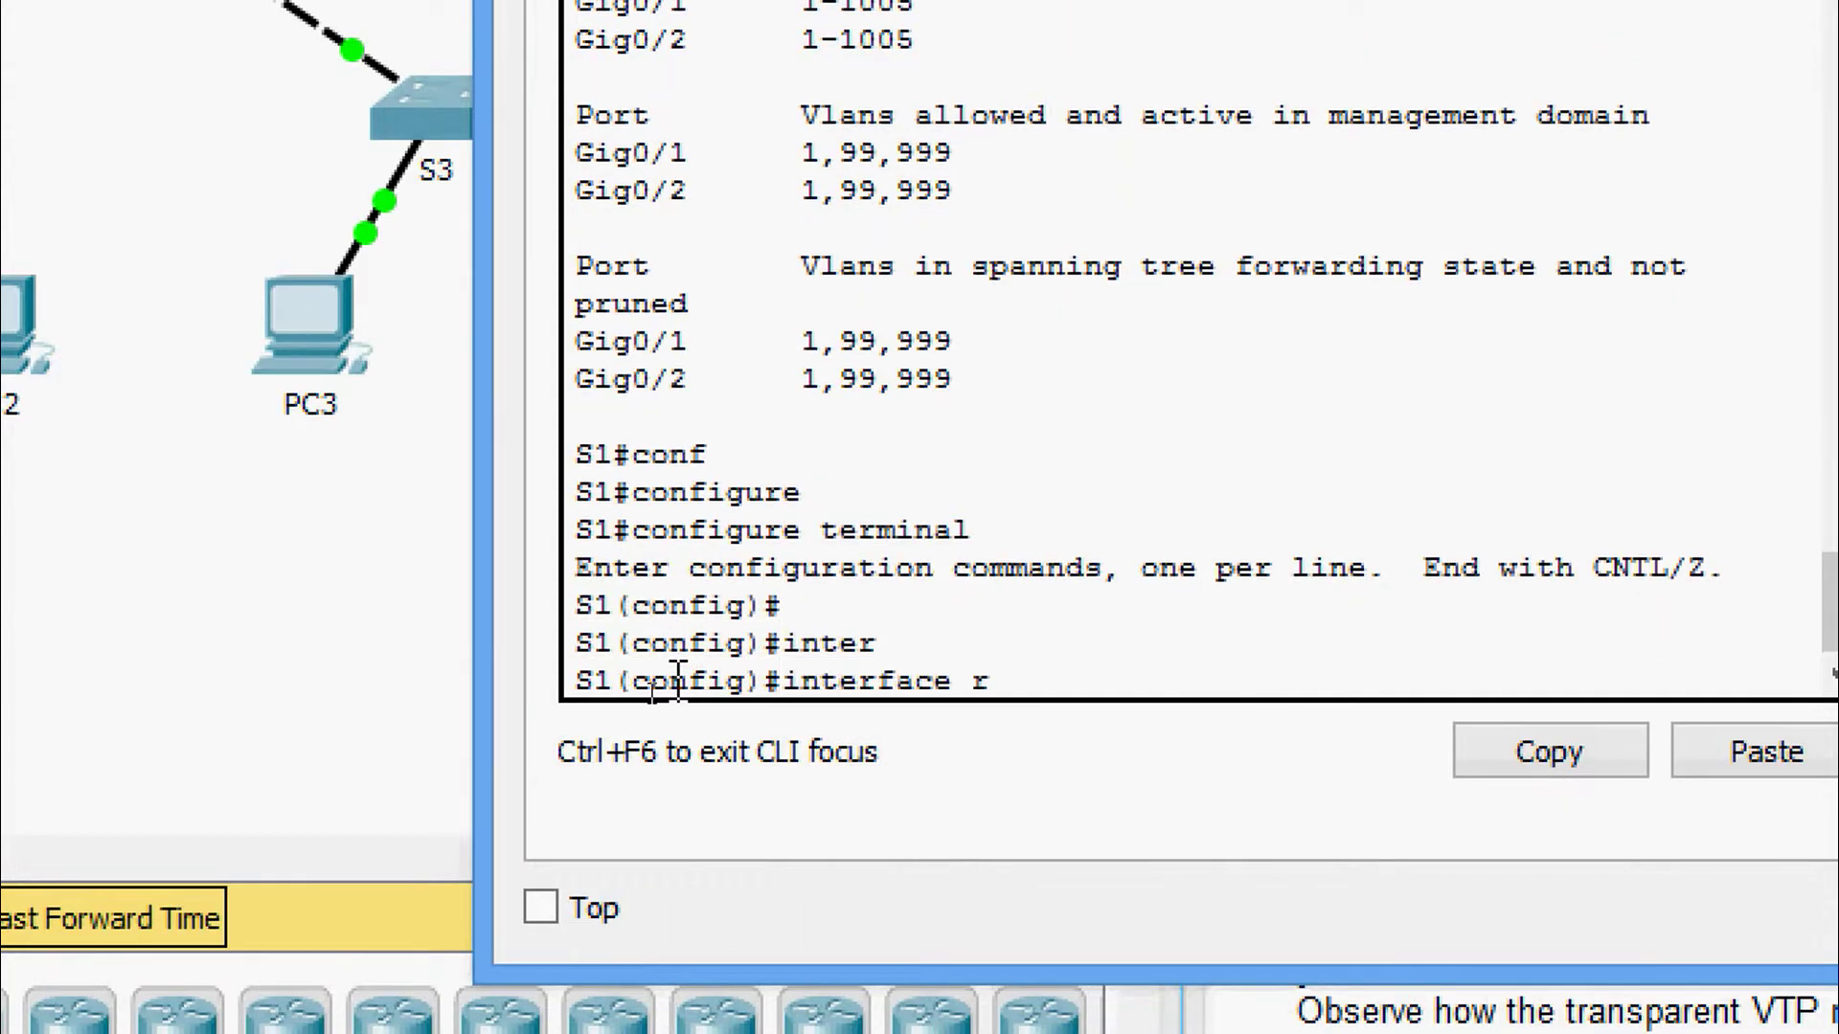
pyautogui.press('Tab')
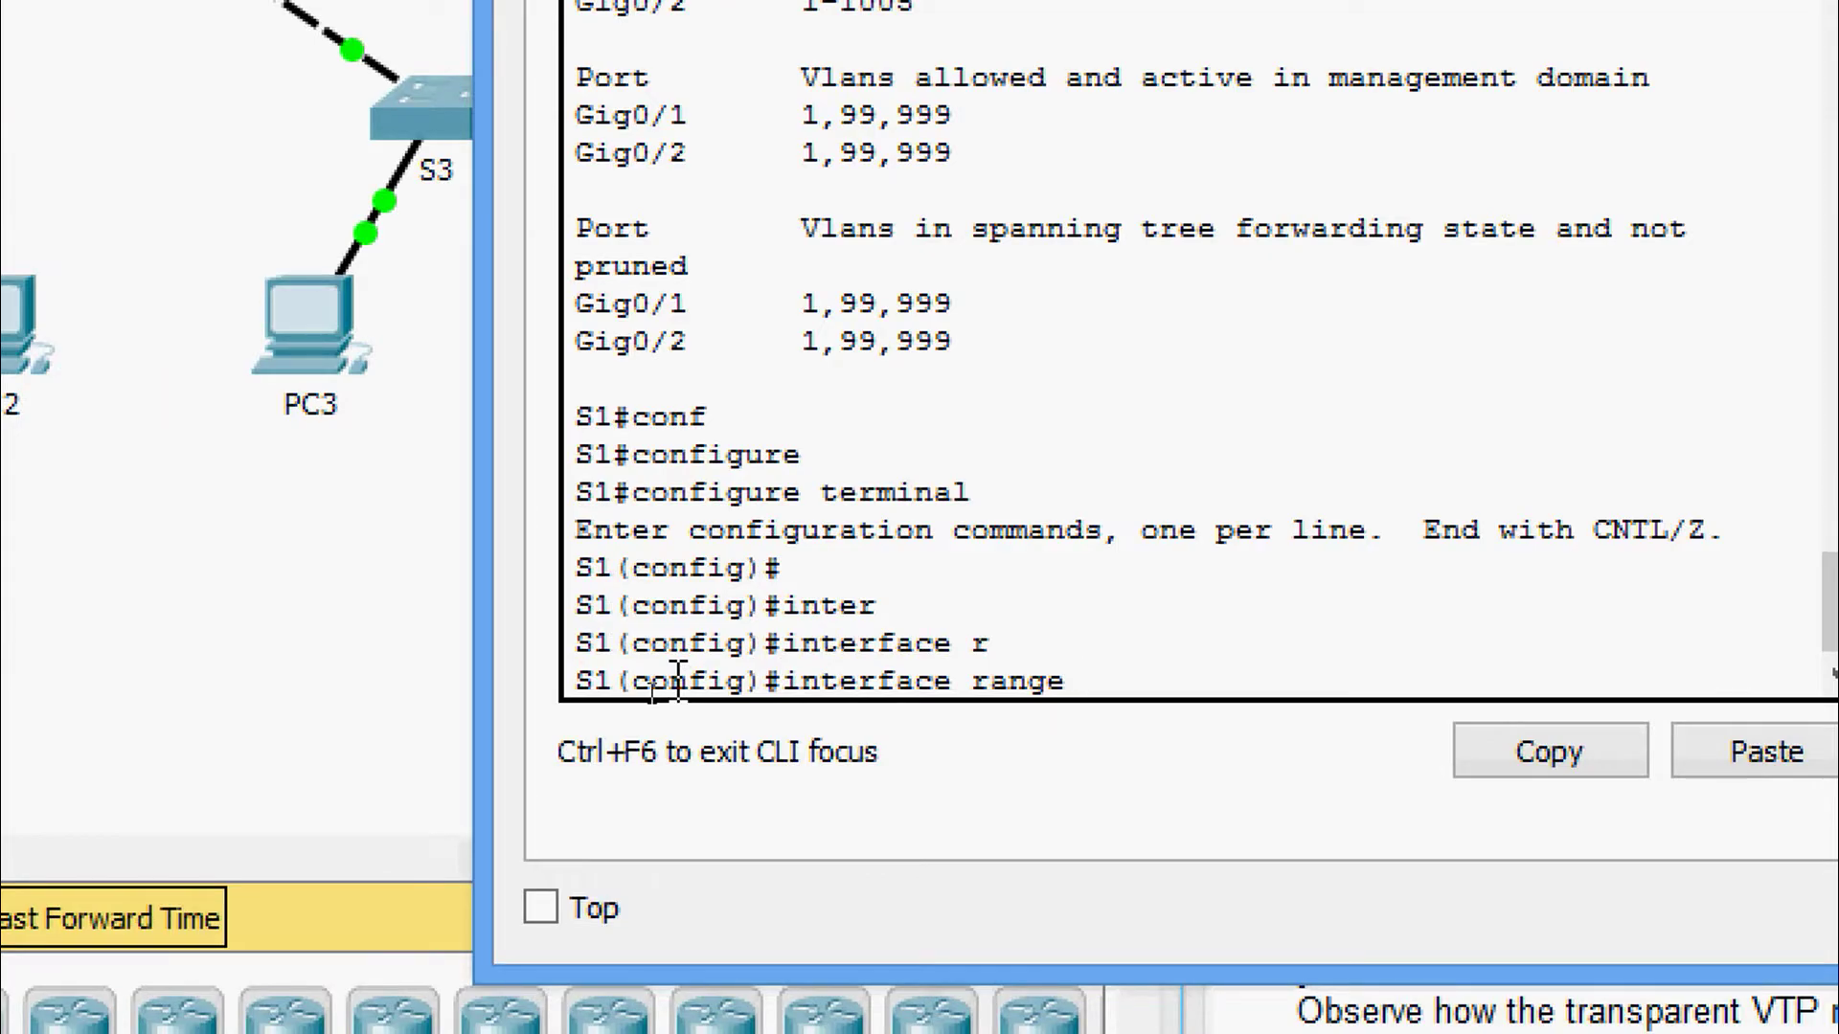
pyautogui.write('gi')
pyautogui.press('Tab')
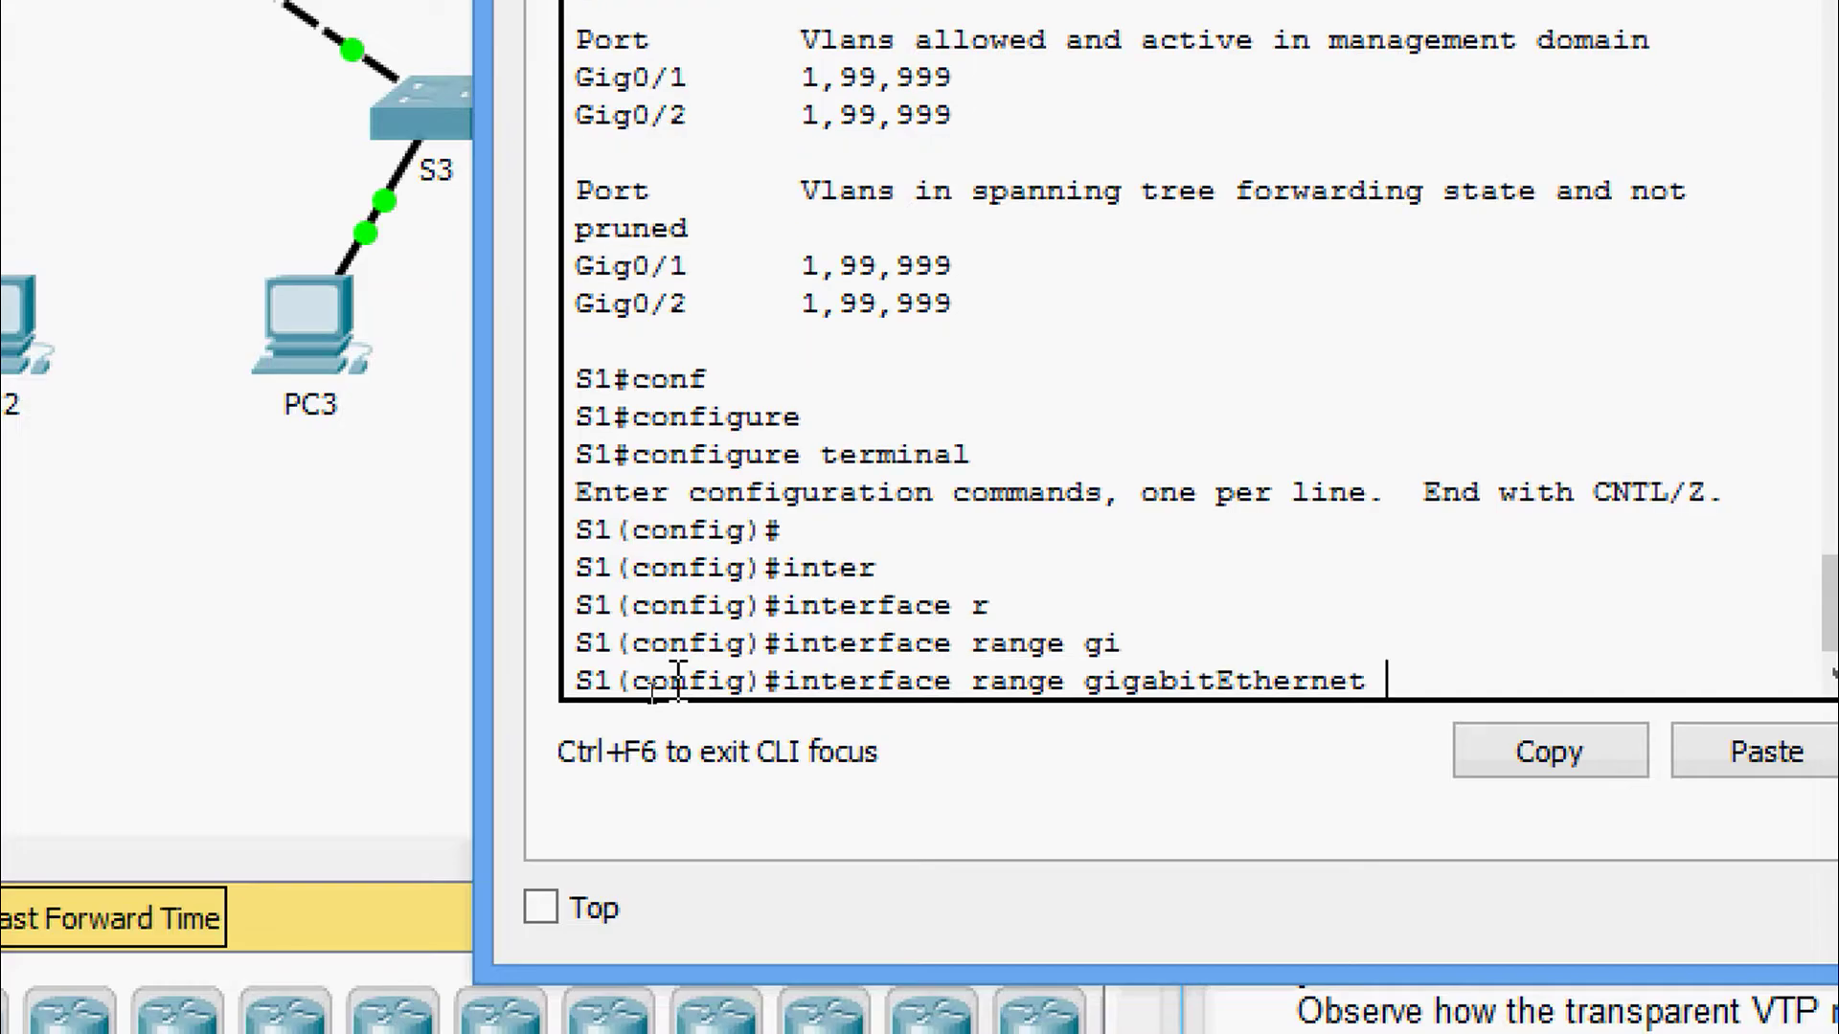
pyautogui.write('0/1-2')
pyautogui.press('Return')
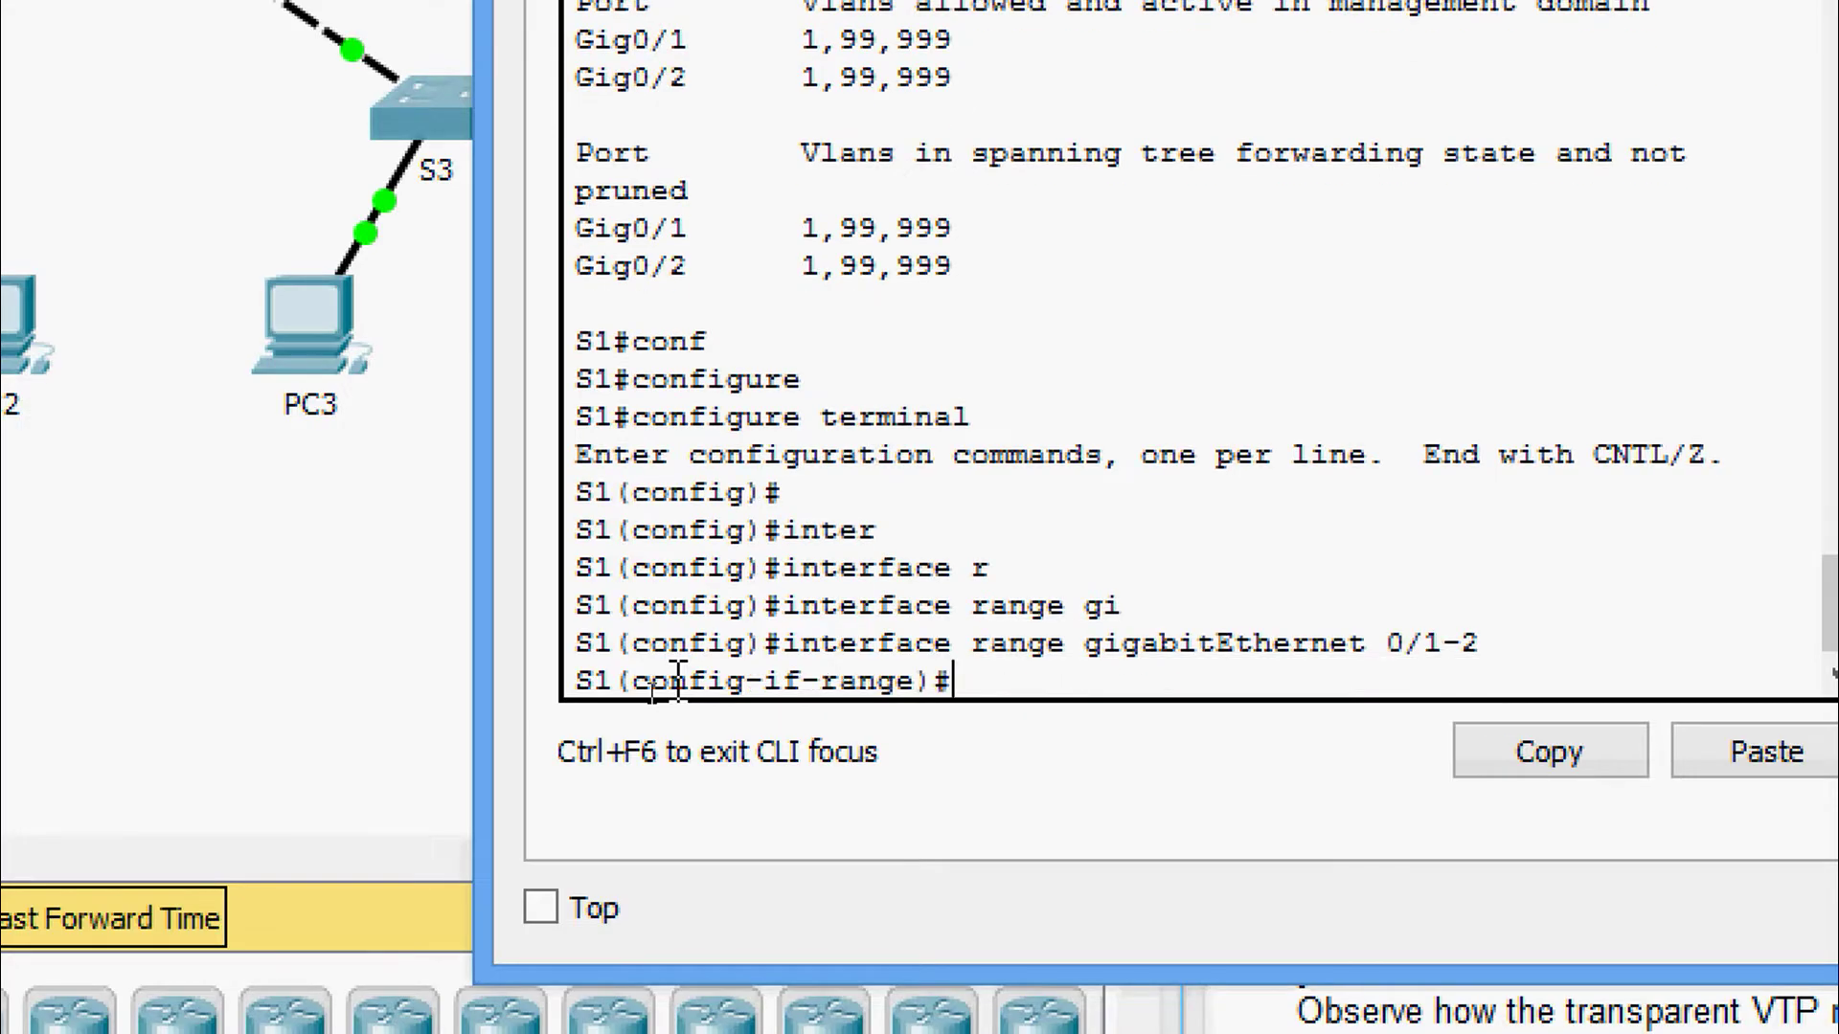
# Apply switchport trunk native vlan 999 to the selected S1 trunk ports.
pyautogui.write('swi')
pyautogui.press('Tab')
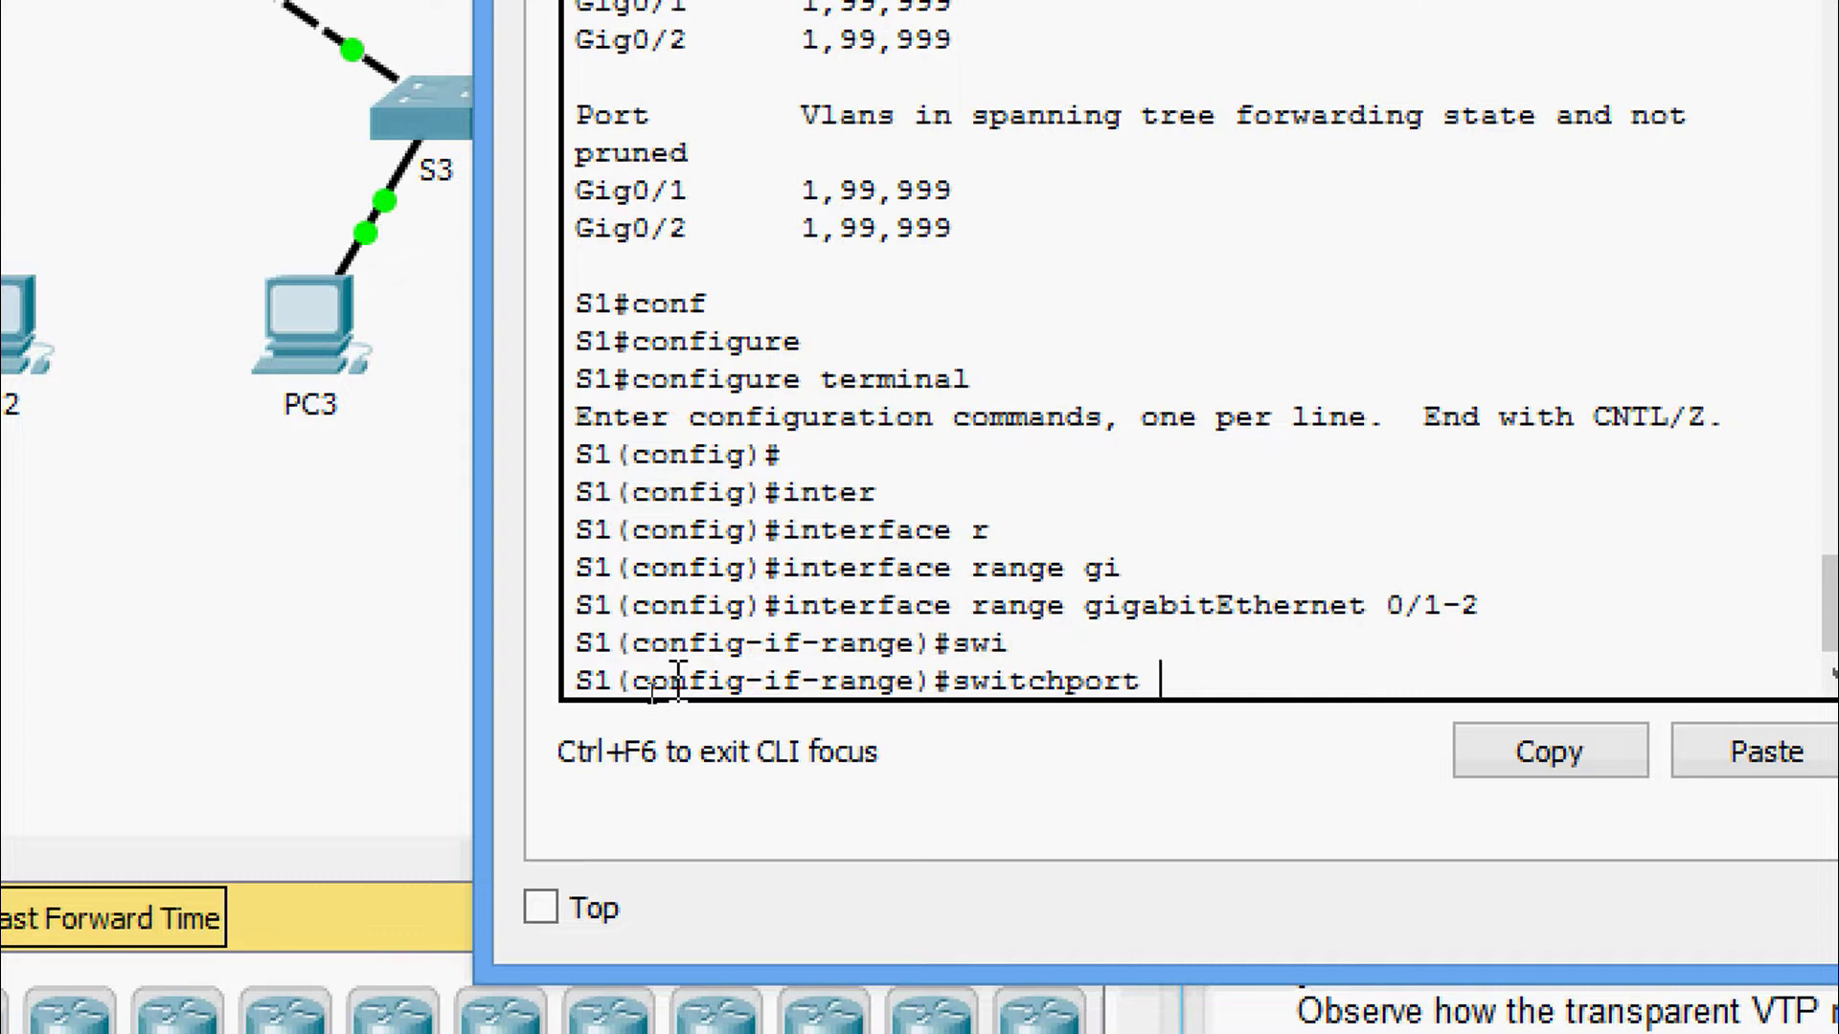
pyautogui.write('tr')
pyautogui.press('Tab')
pyautogui.write('n')
pyautogui.press('Tab')
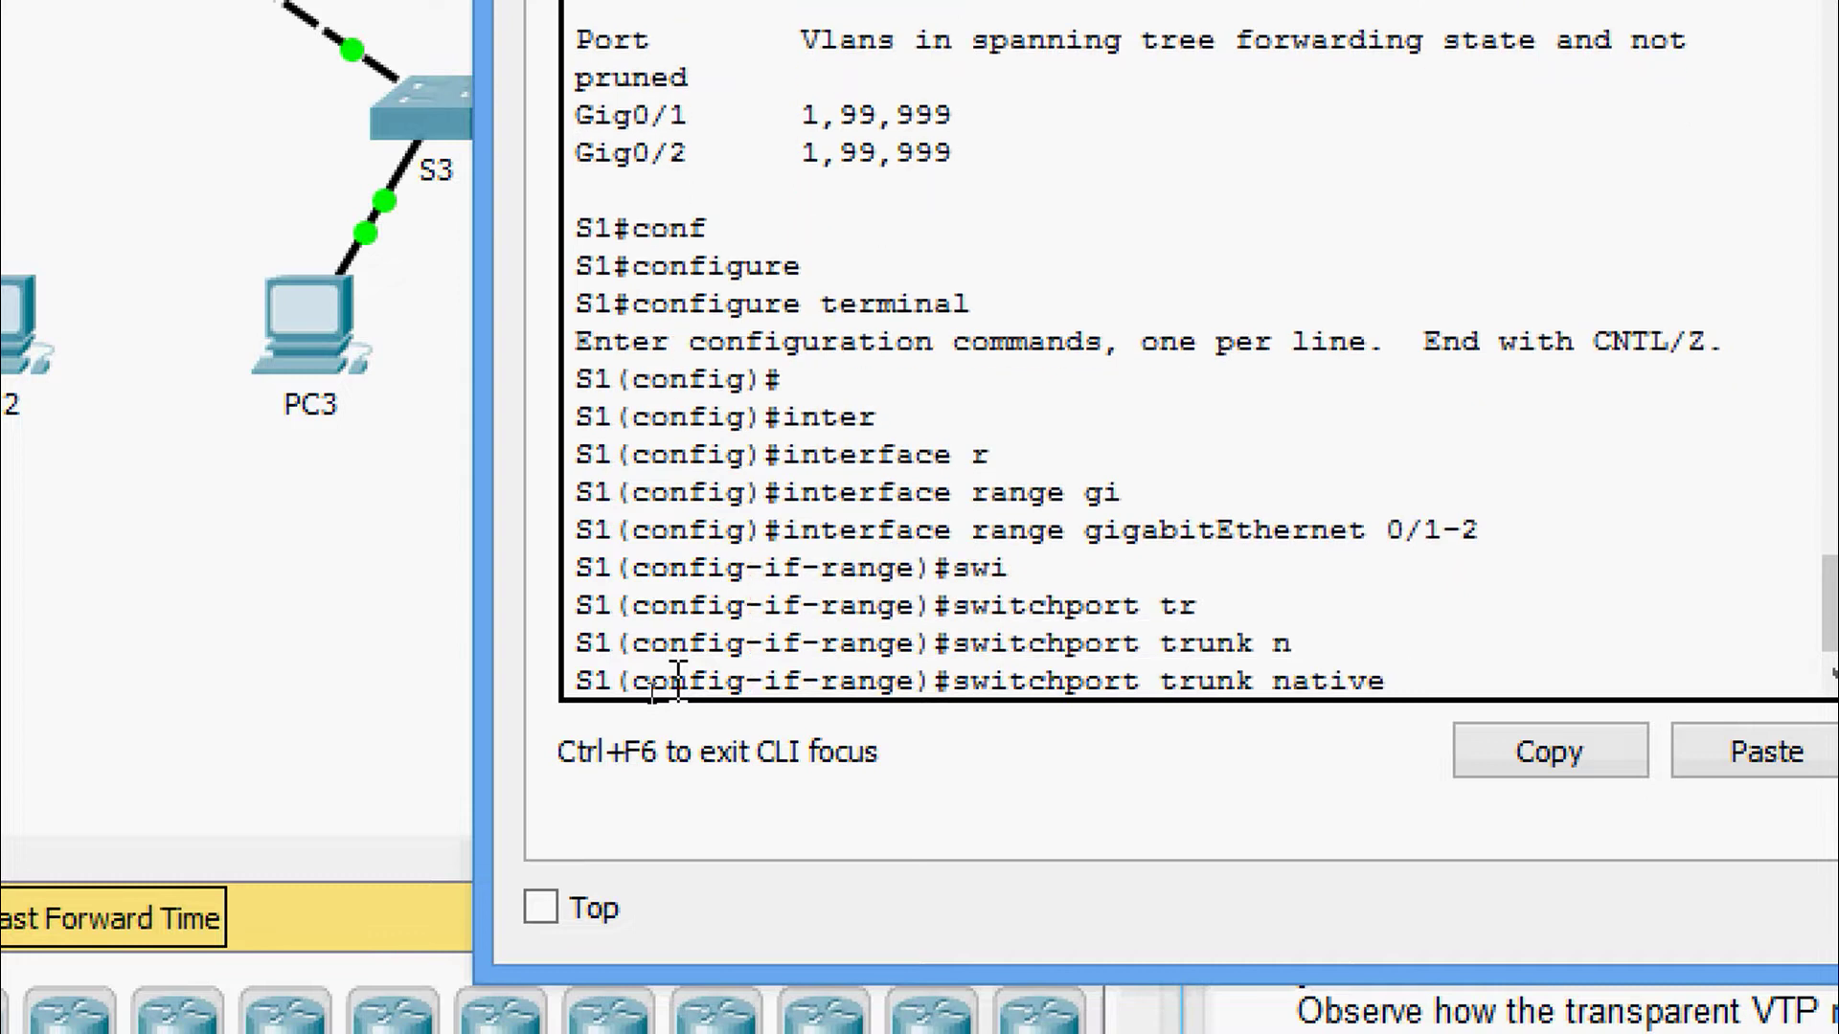
pyautogui.write('vl')
pyautogui.press('Tab')
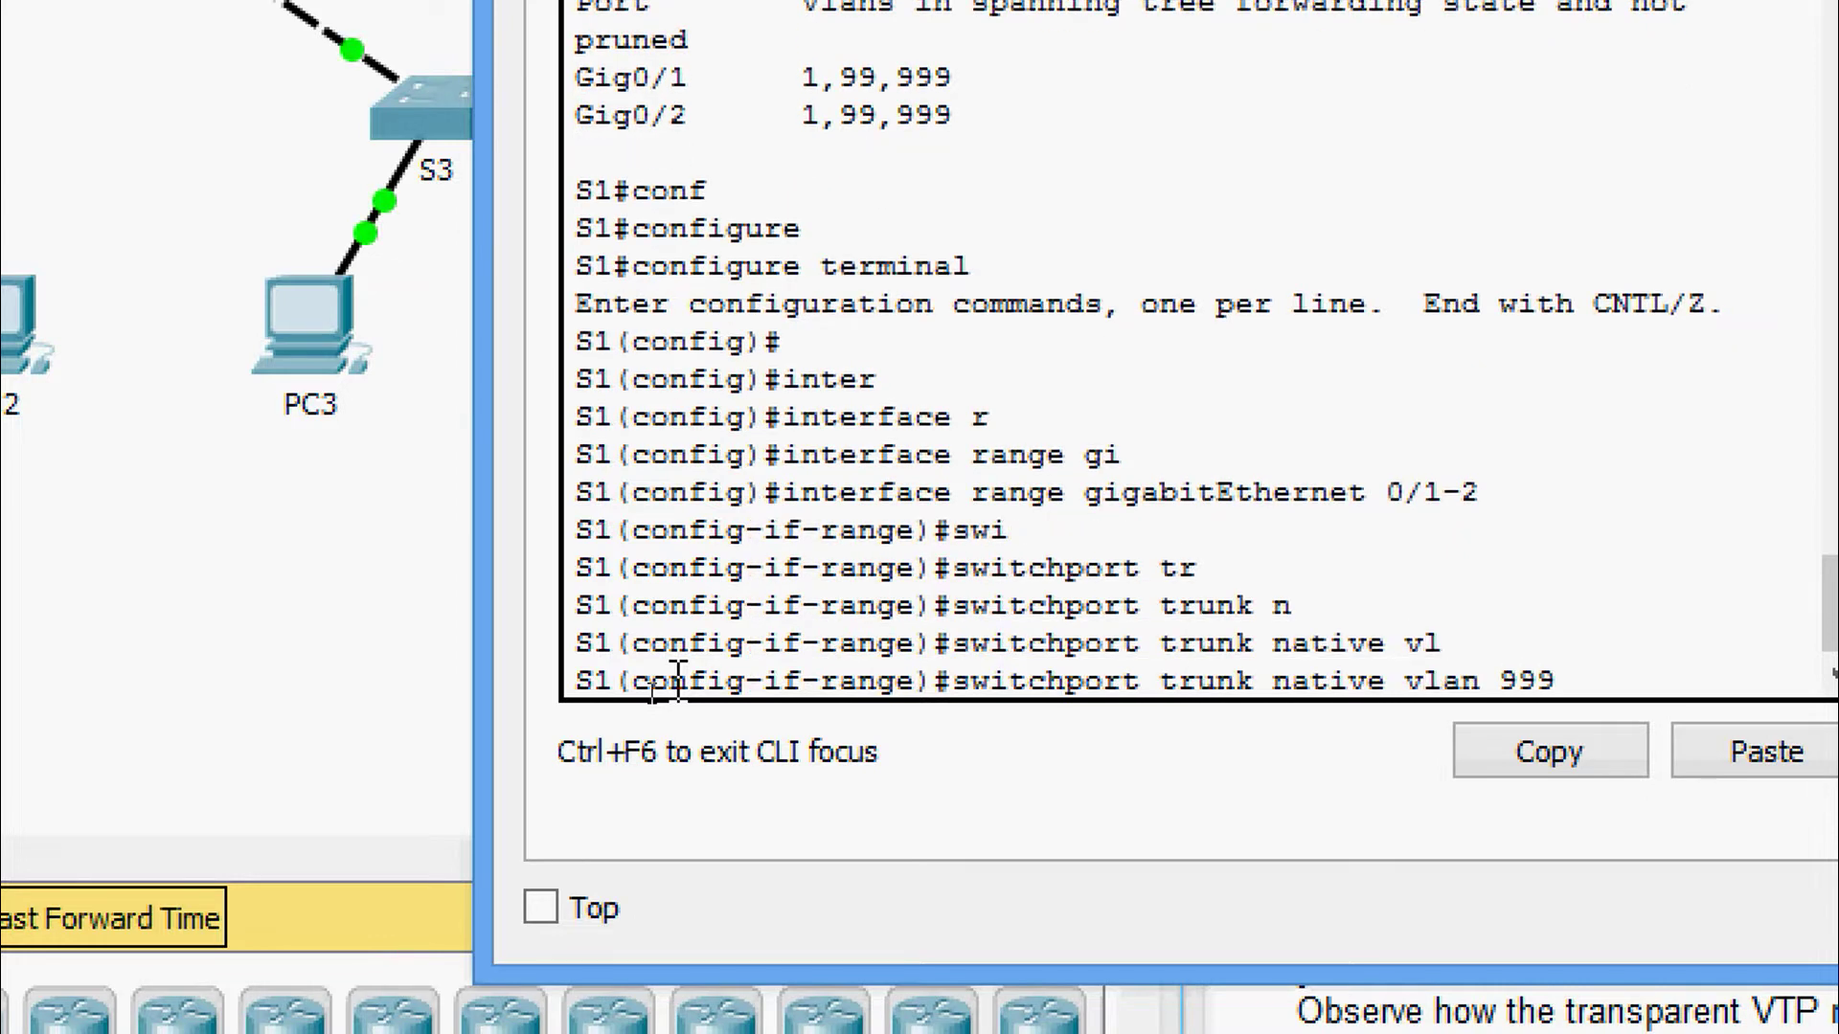
pyautogui.press('Return')
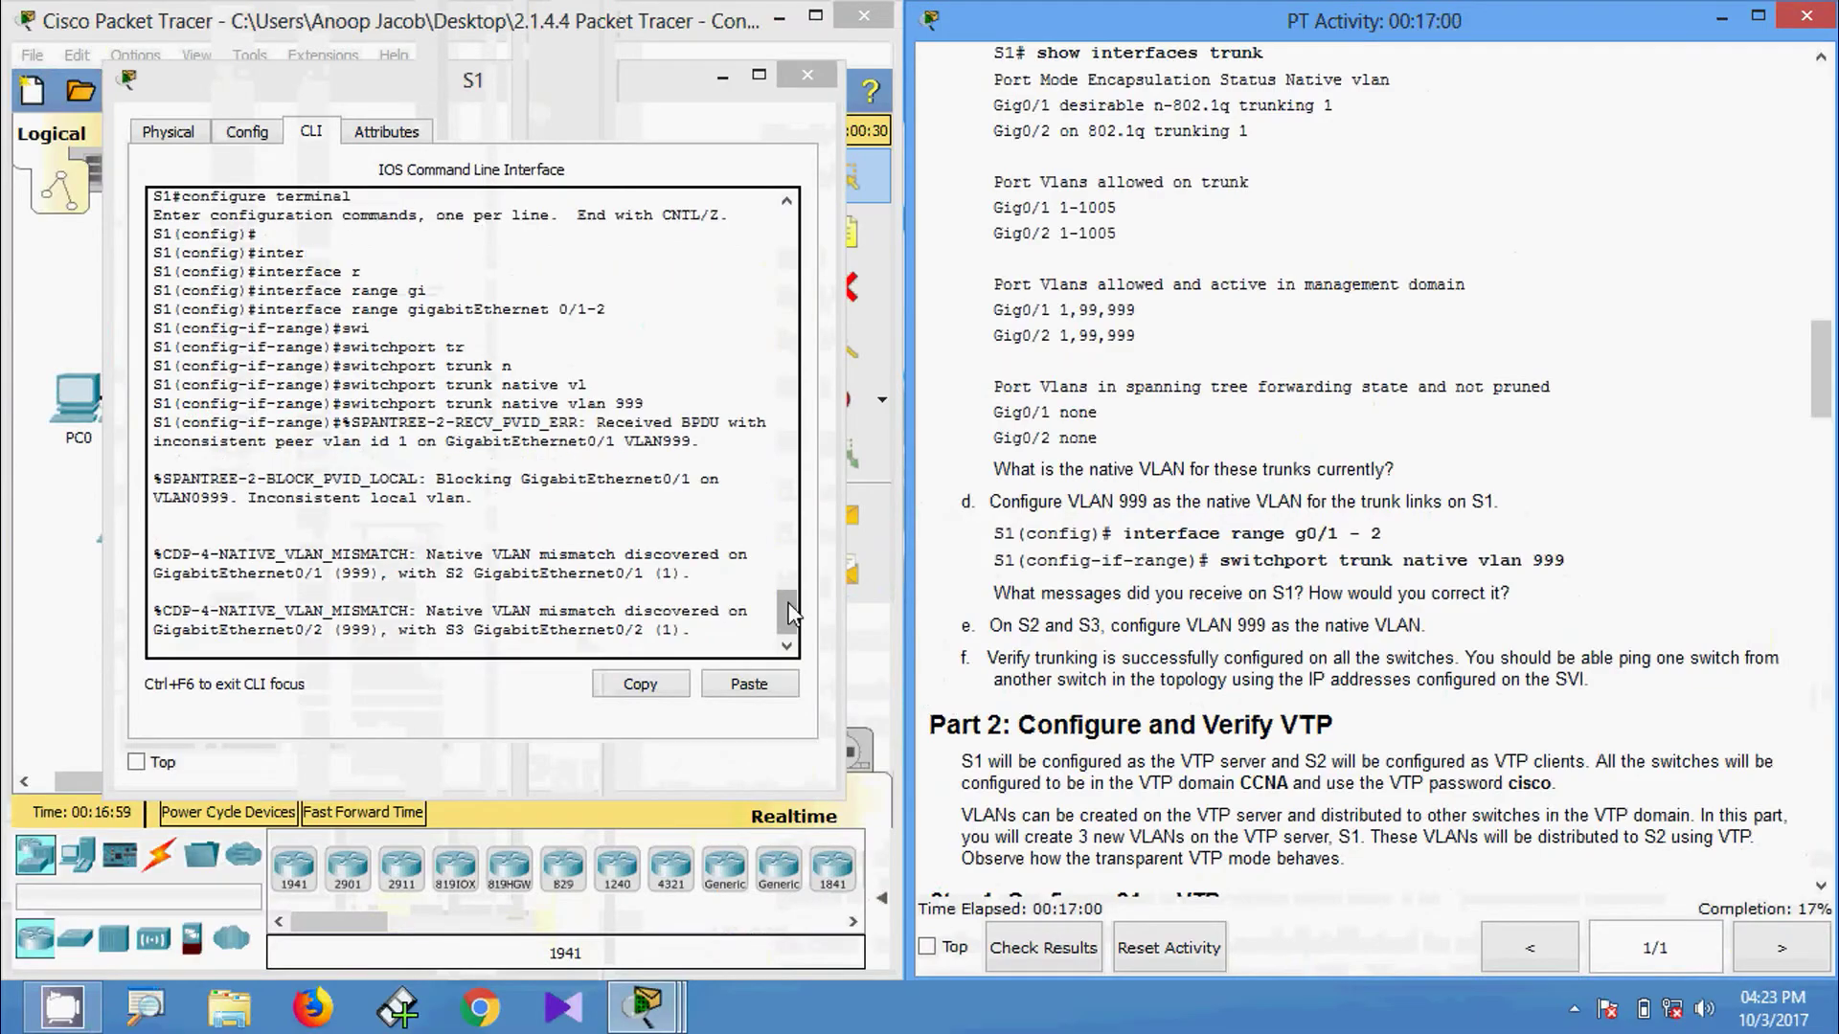
# Highlight S1's native VLAN mismatch messages naming S2 and S3, then clear the selection.
pyautogui.click(790, 620)
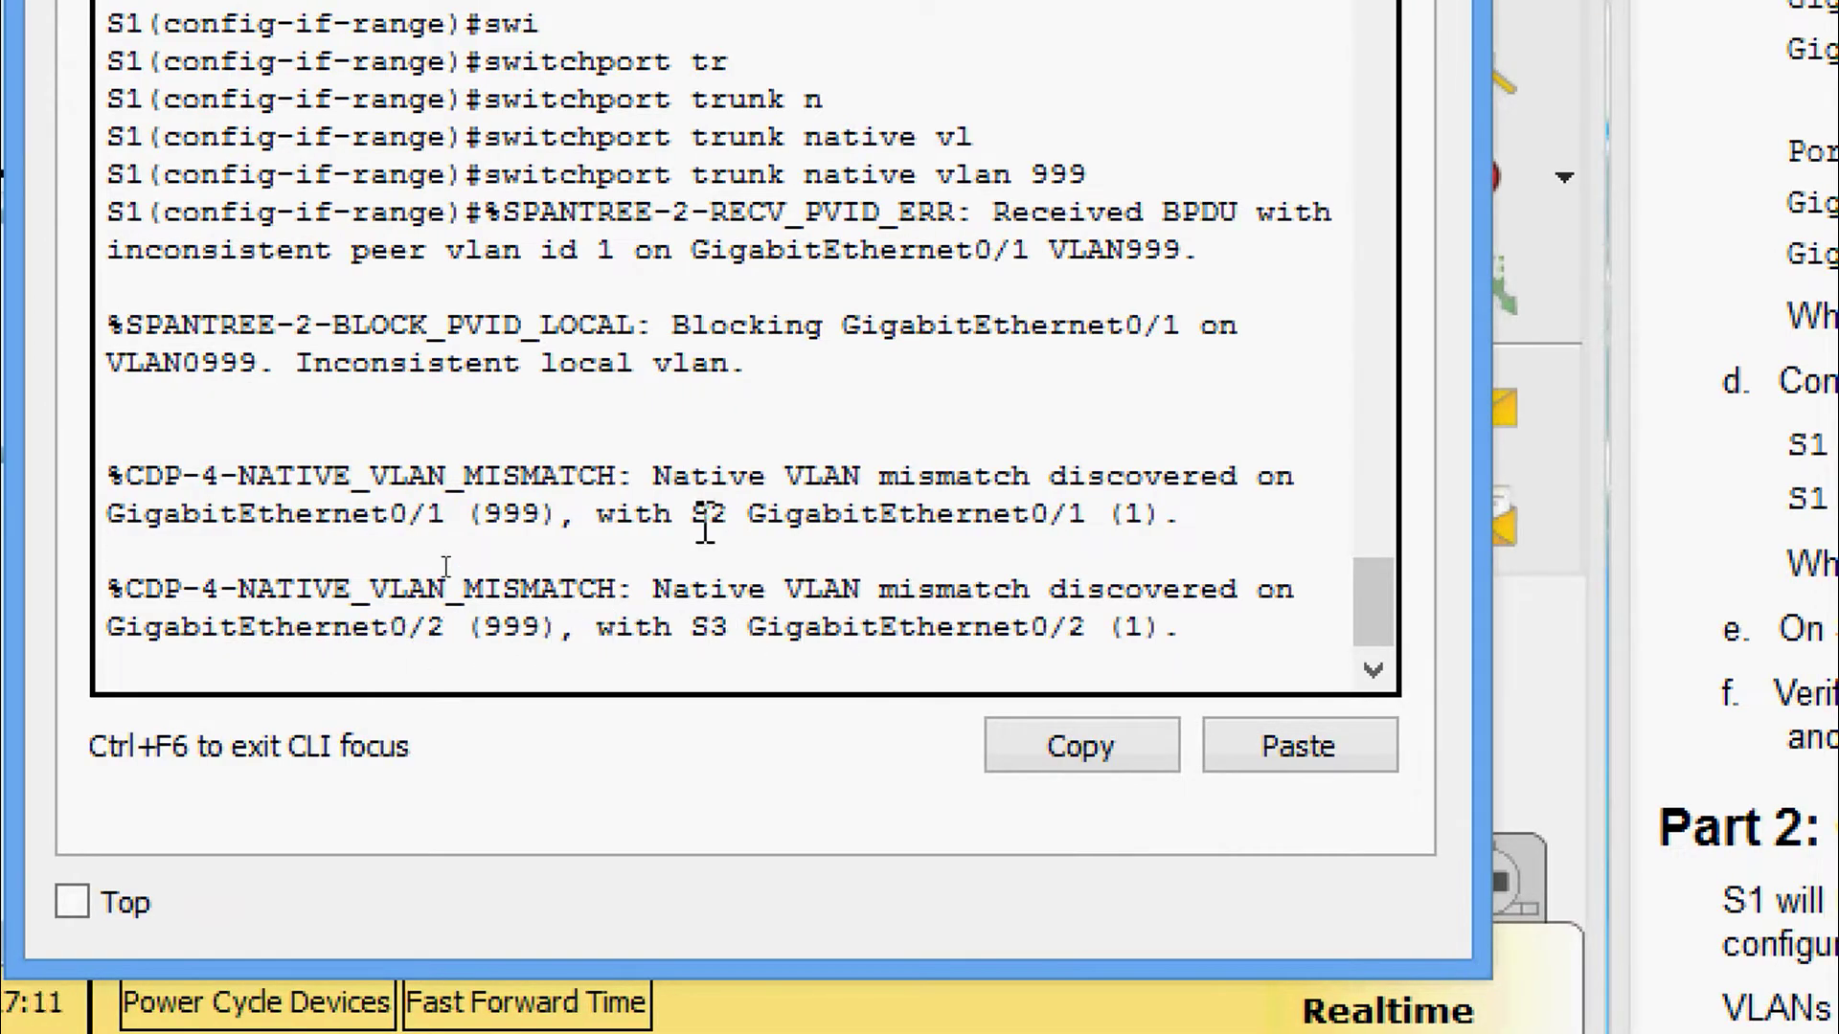
pyautogui.moveTo(618, 514); pyautogui.dragTo(1134, 531)
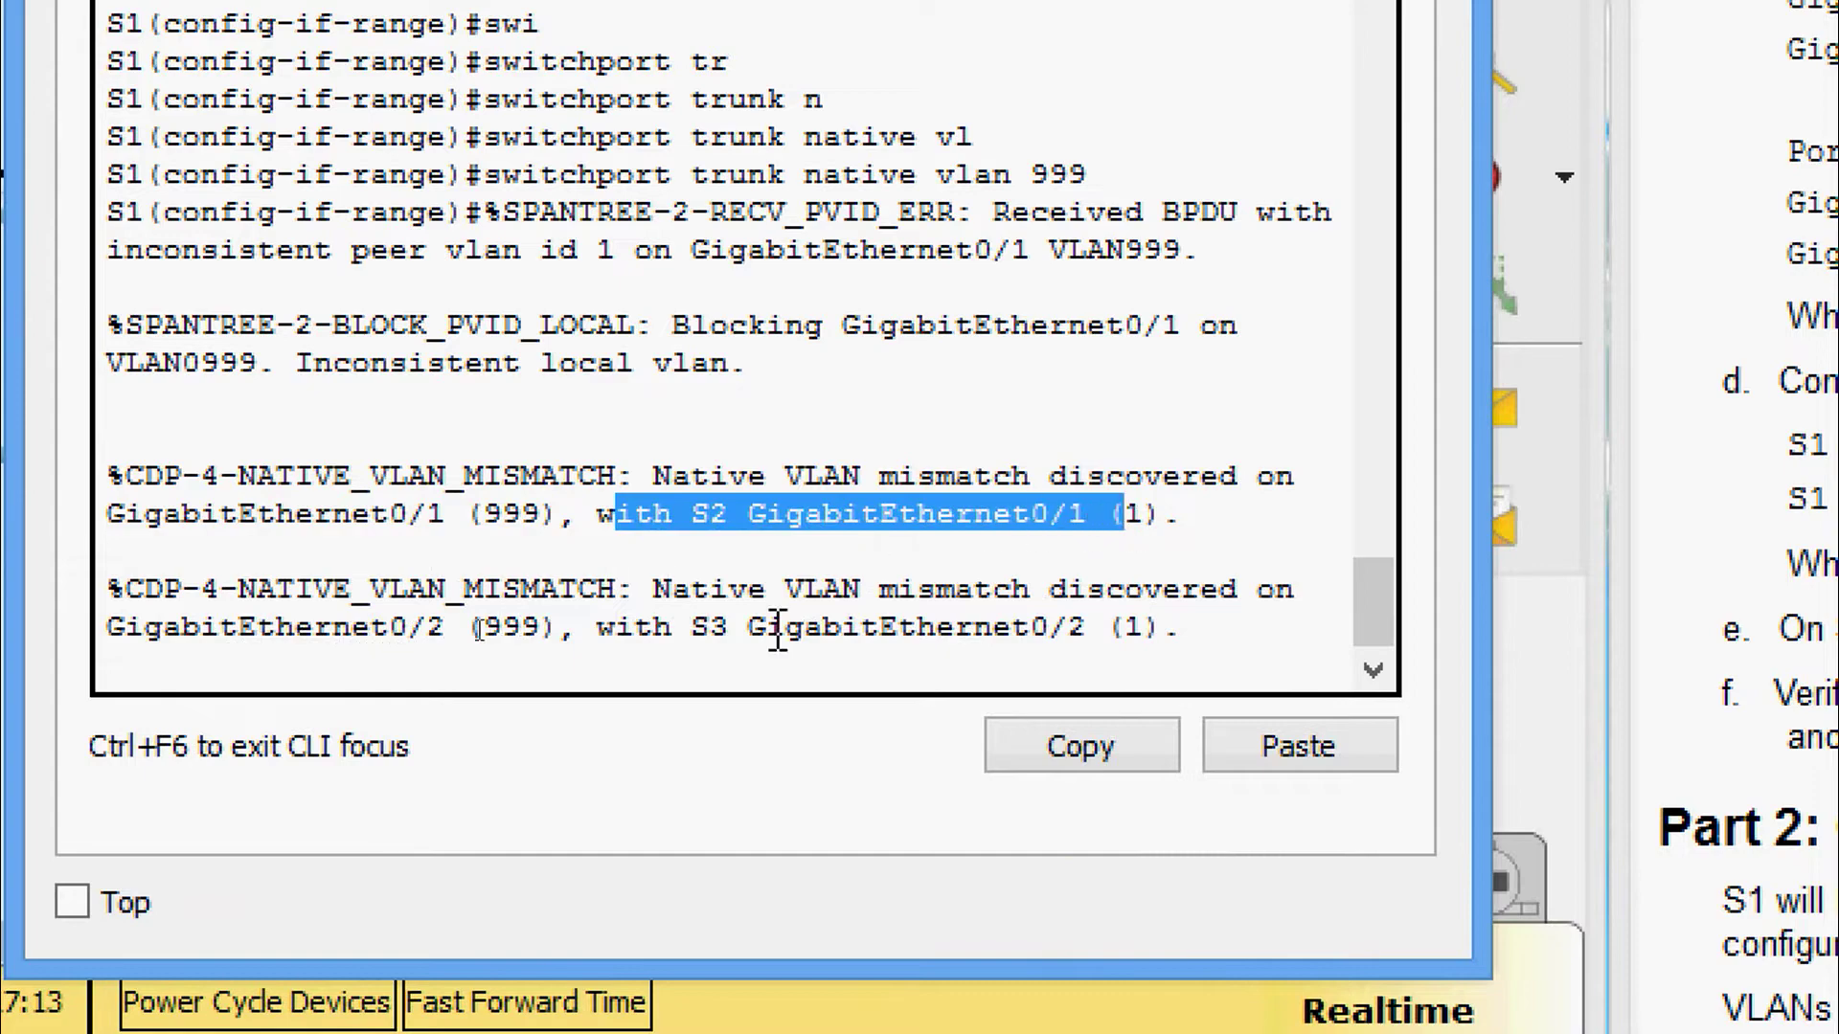
pyautogui.moveTo(654, 627); pyautogui.dragTo(1070, 627)
pyautogui.click(866, 529)
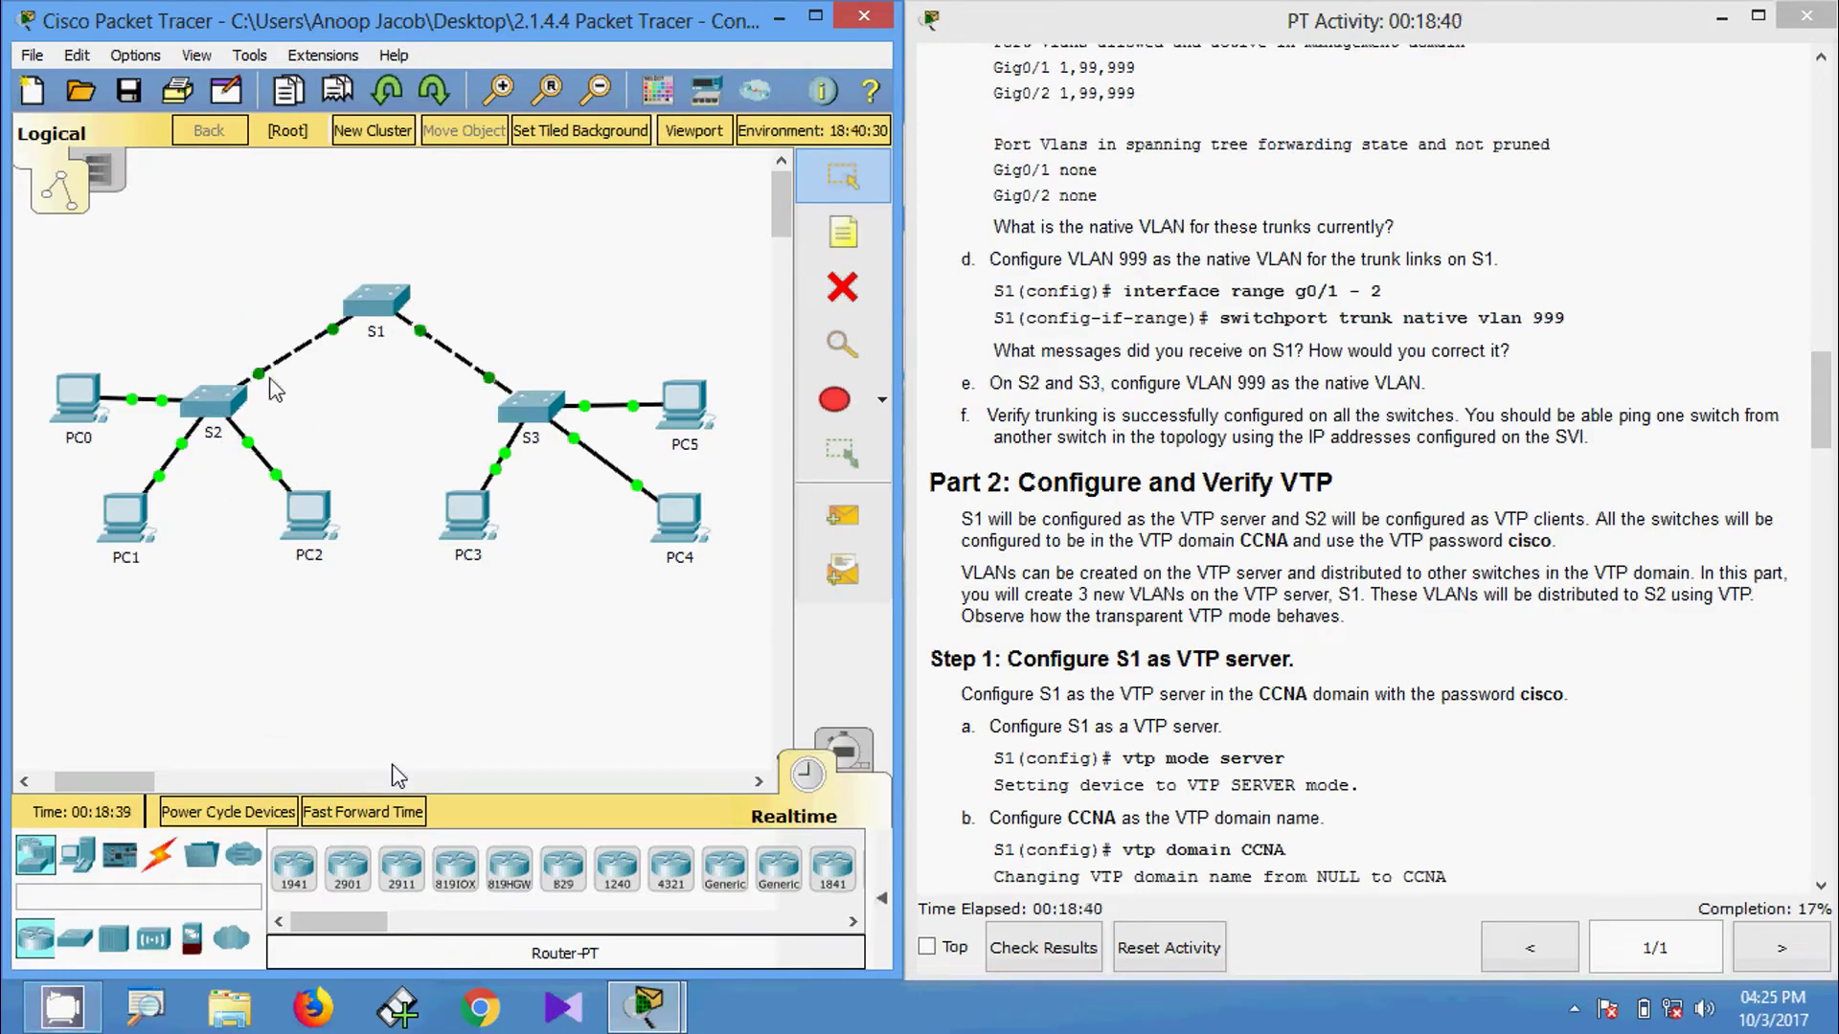
# Open S2's CLI and enter privileged and global configuration modes.
pyautogui.moveTo(269, 386)
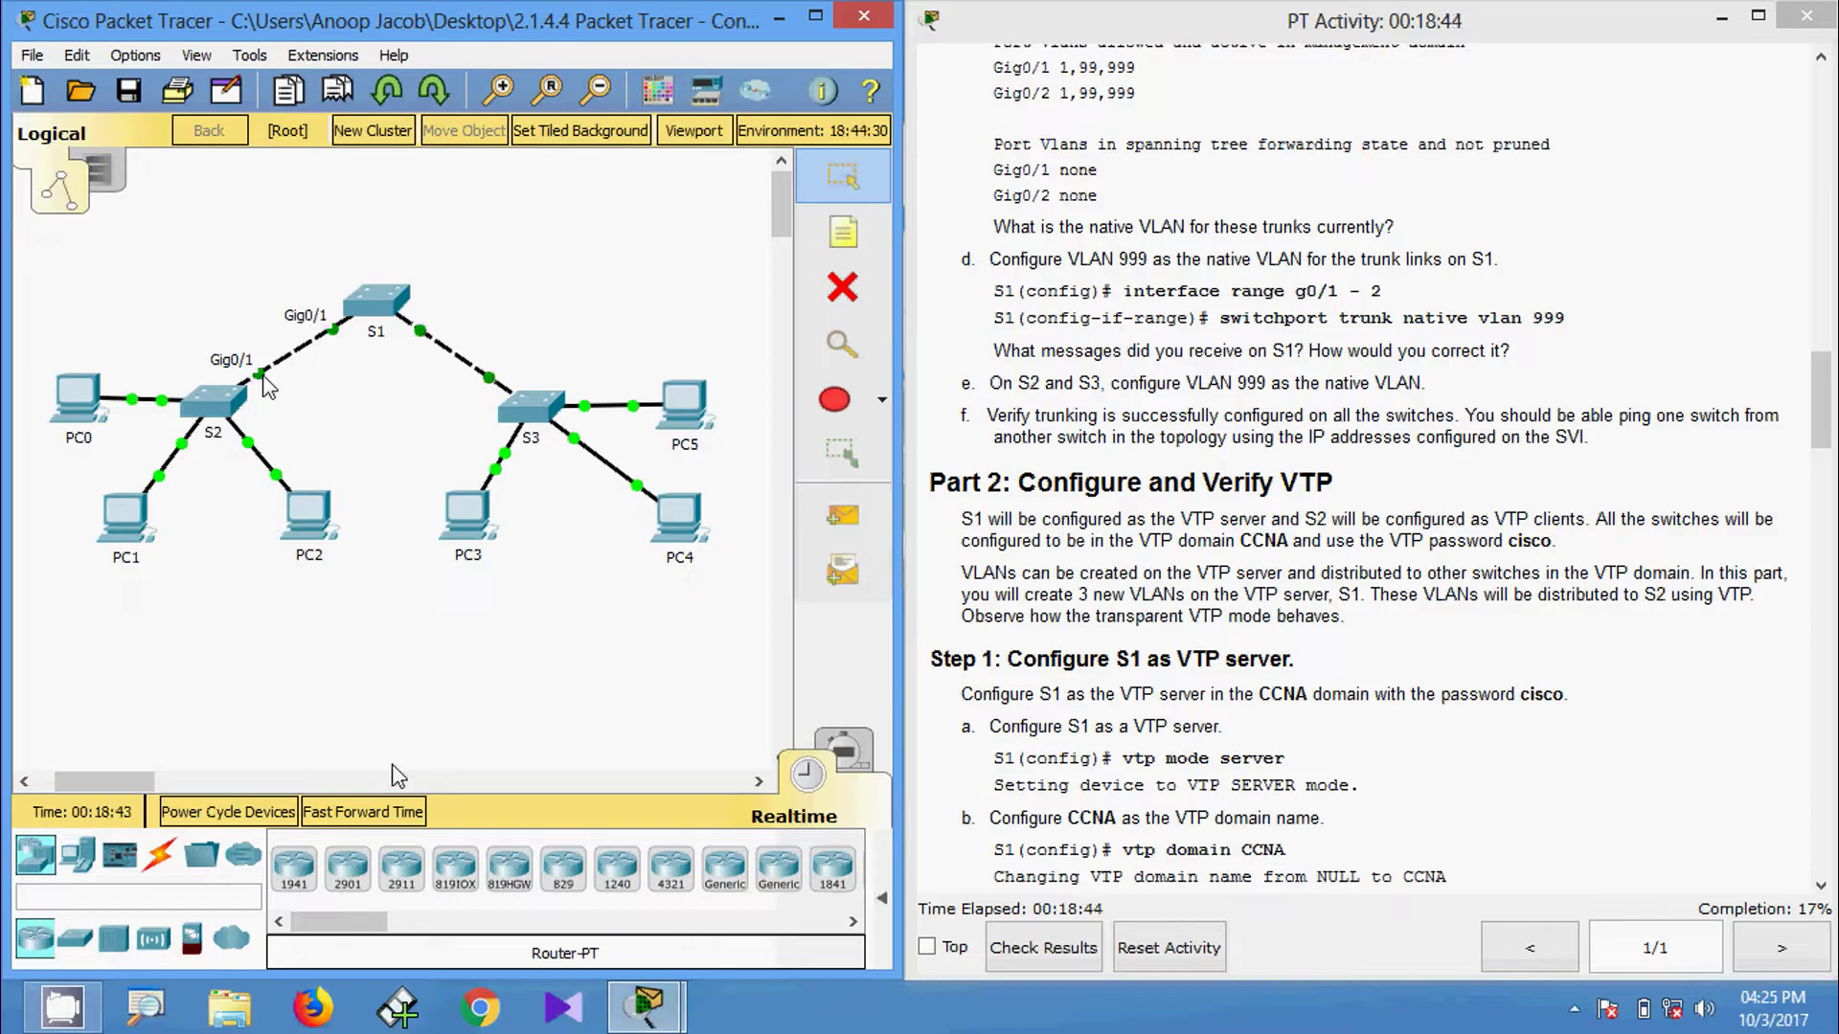
pyautogui.click(220, 402)
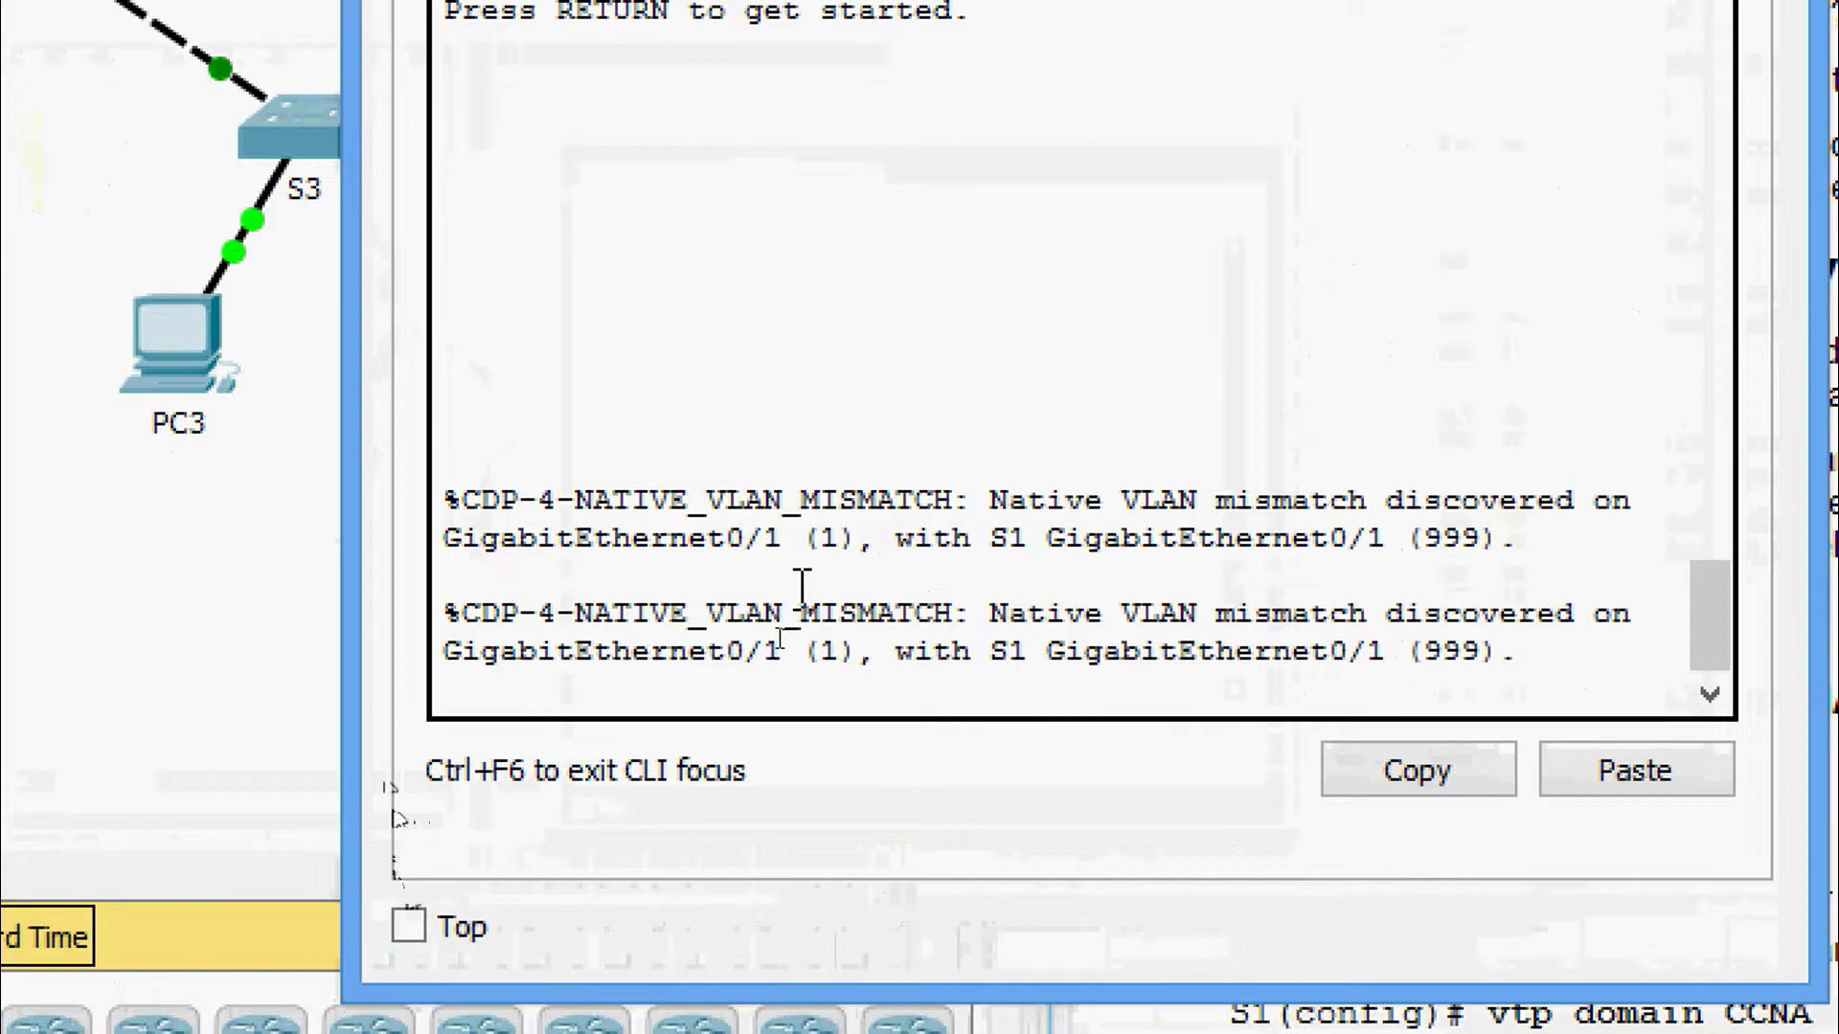
pyautogui.press('Return')
pyautogui.press('Return')
pyautogui.press('Return')
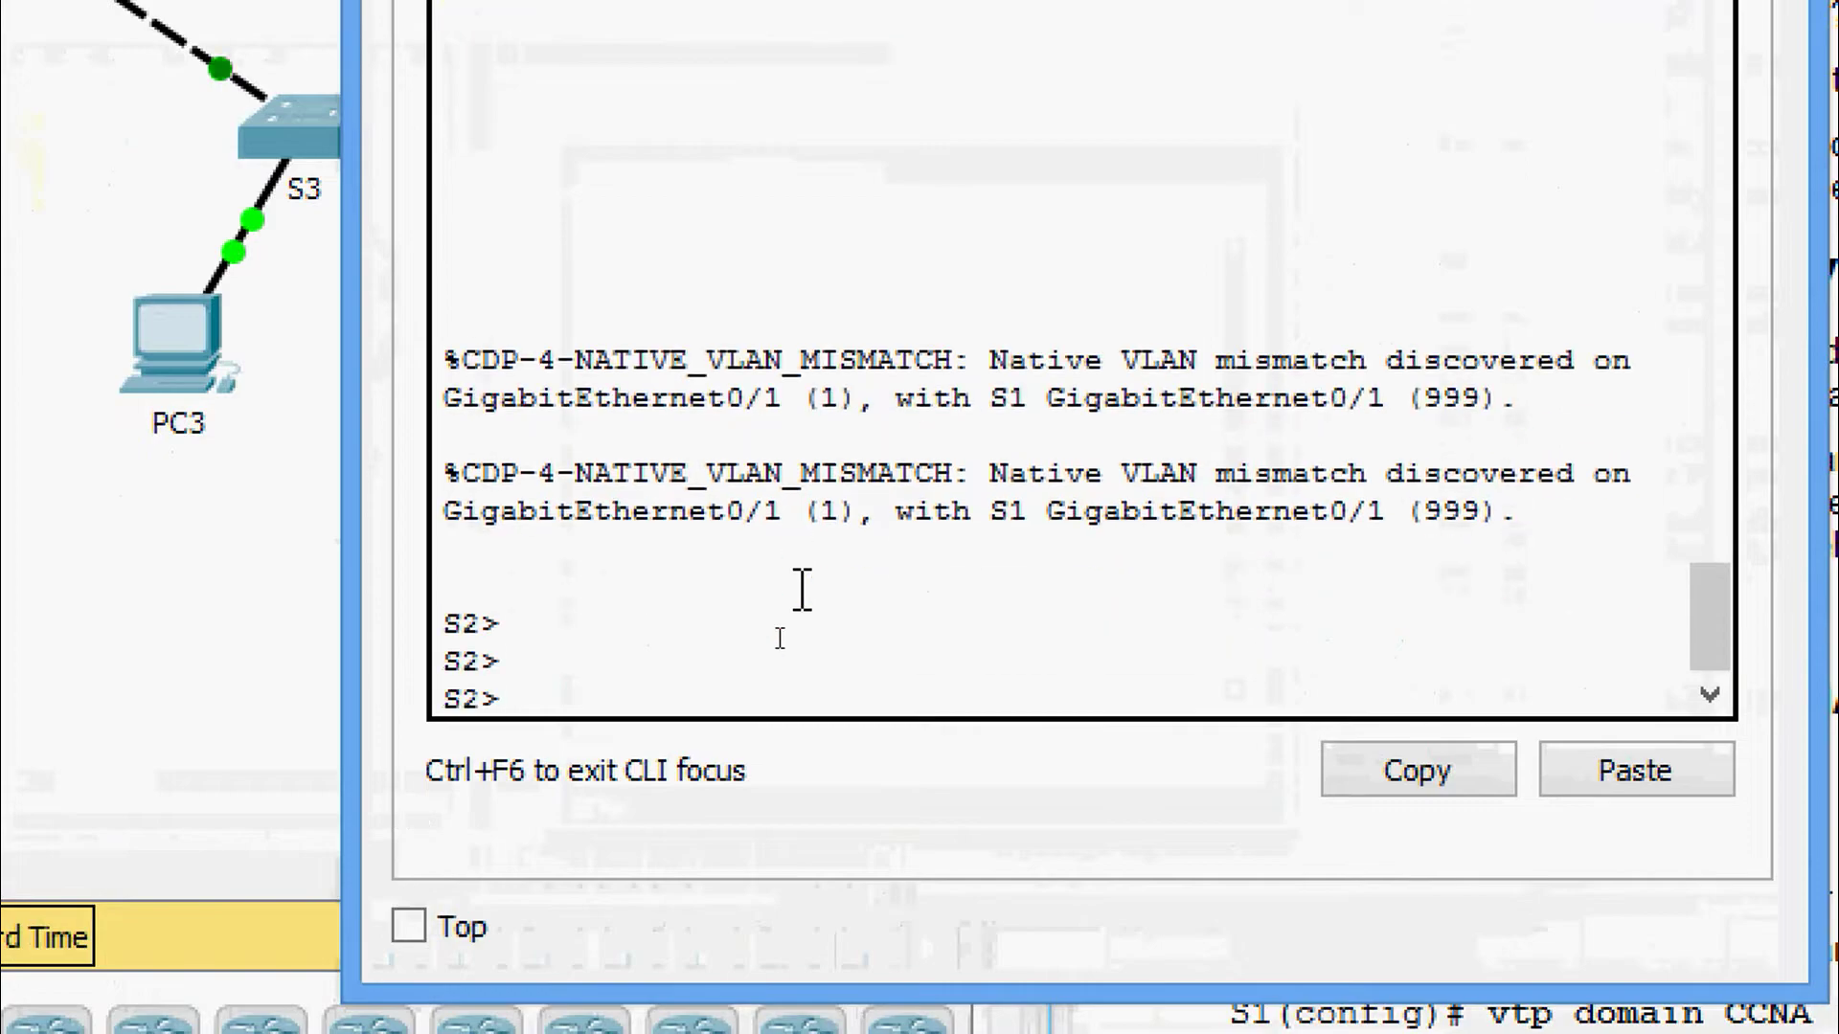
pyautogui.write('ena')
pyautogui.press('Tab')
pyautogui.press('Return')
pyautogui.write('conf')
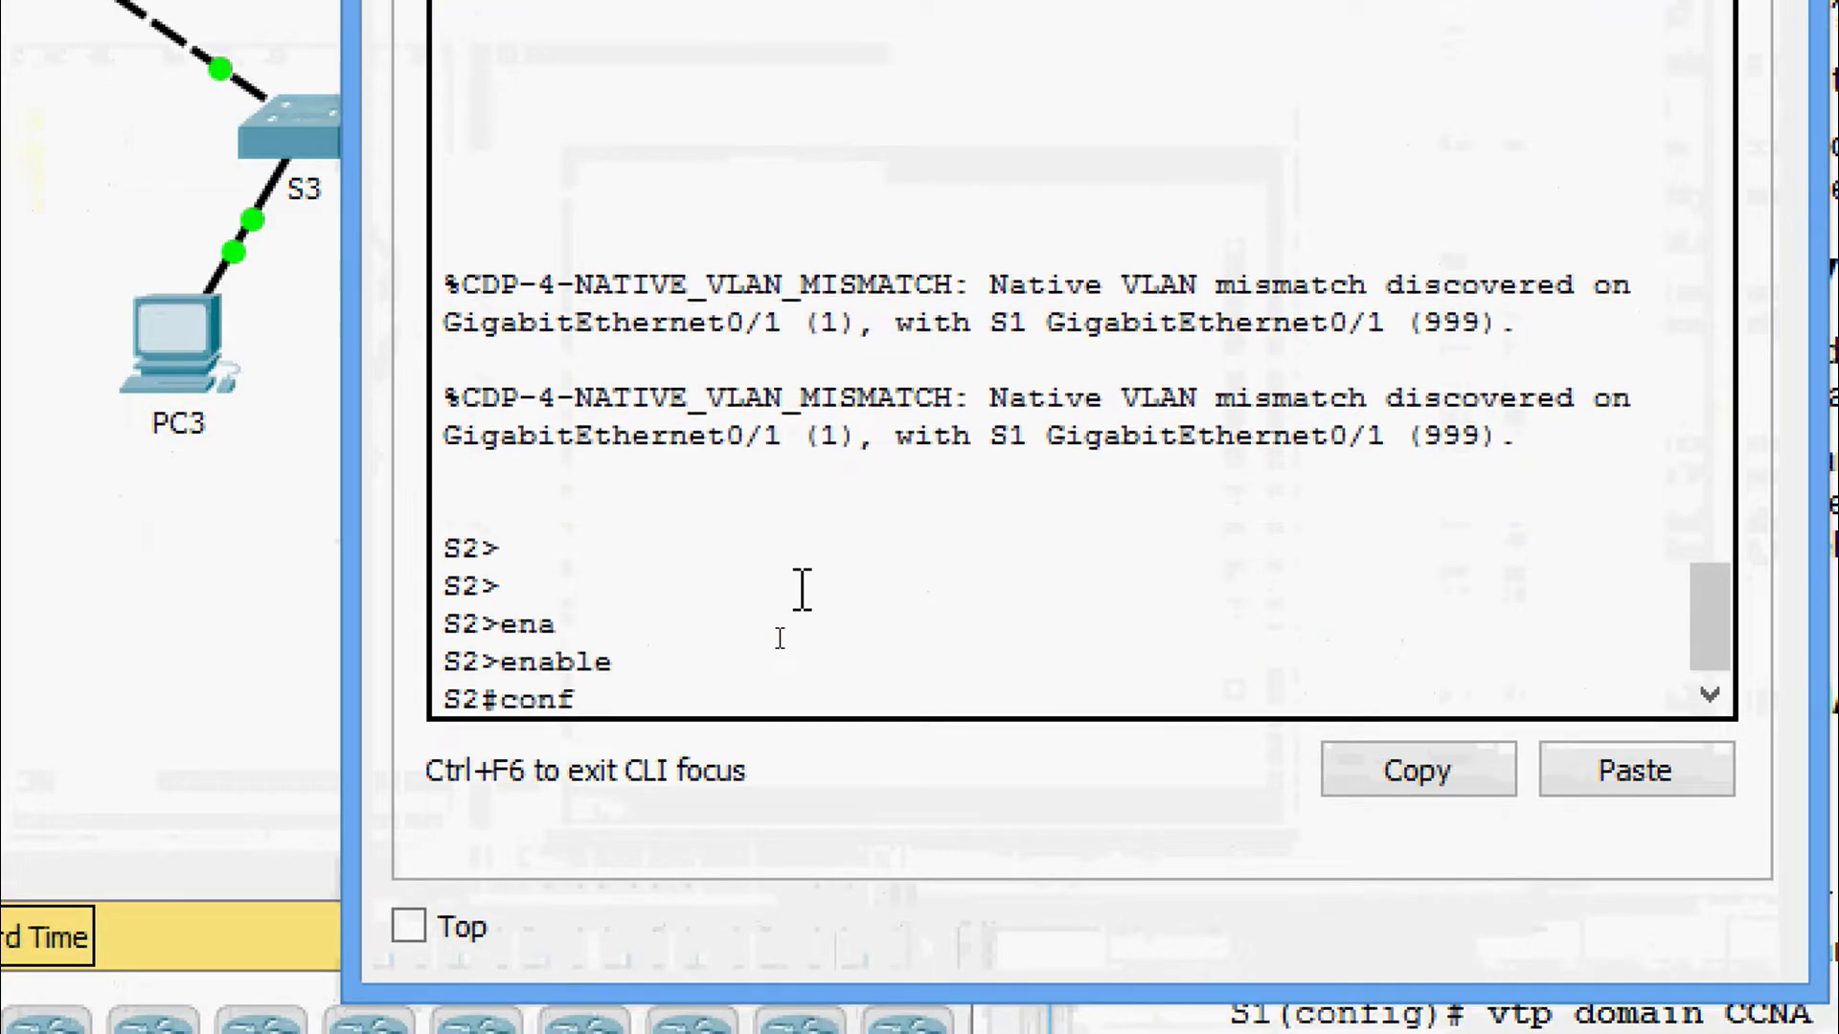
pyautogui.press('Tab')
pyautogui.press('Tab')
pyautogui.press('Tab')
pyautogui.press('Return')
pyautogui.press('Return')
# Enter interface configuration for S2's GigabitEthernet 0/2.
pyautogui.write('inter')
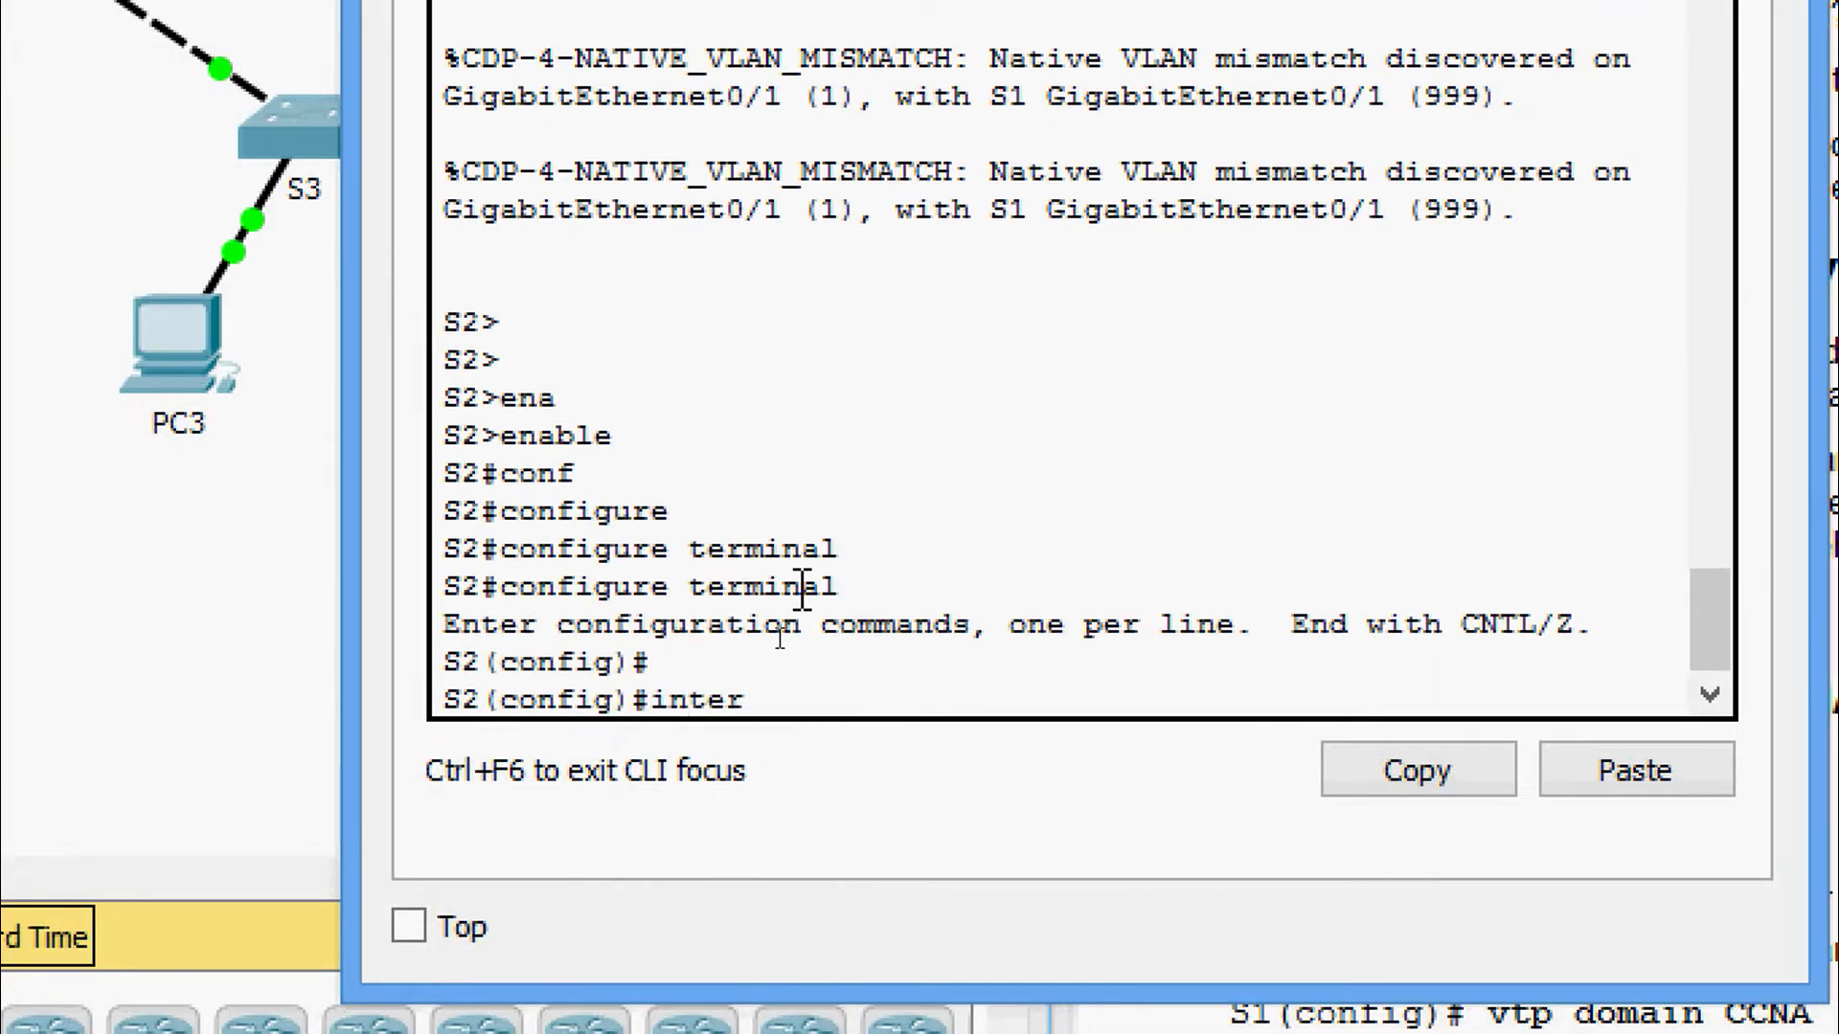
pyautogui.press('Tab')
pyautogui.write('gi')
pyautogui.press('Tab')
pyautogui.write('0')
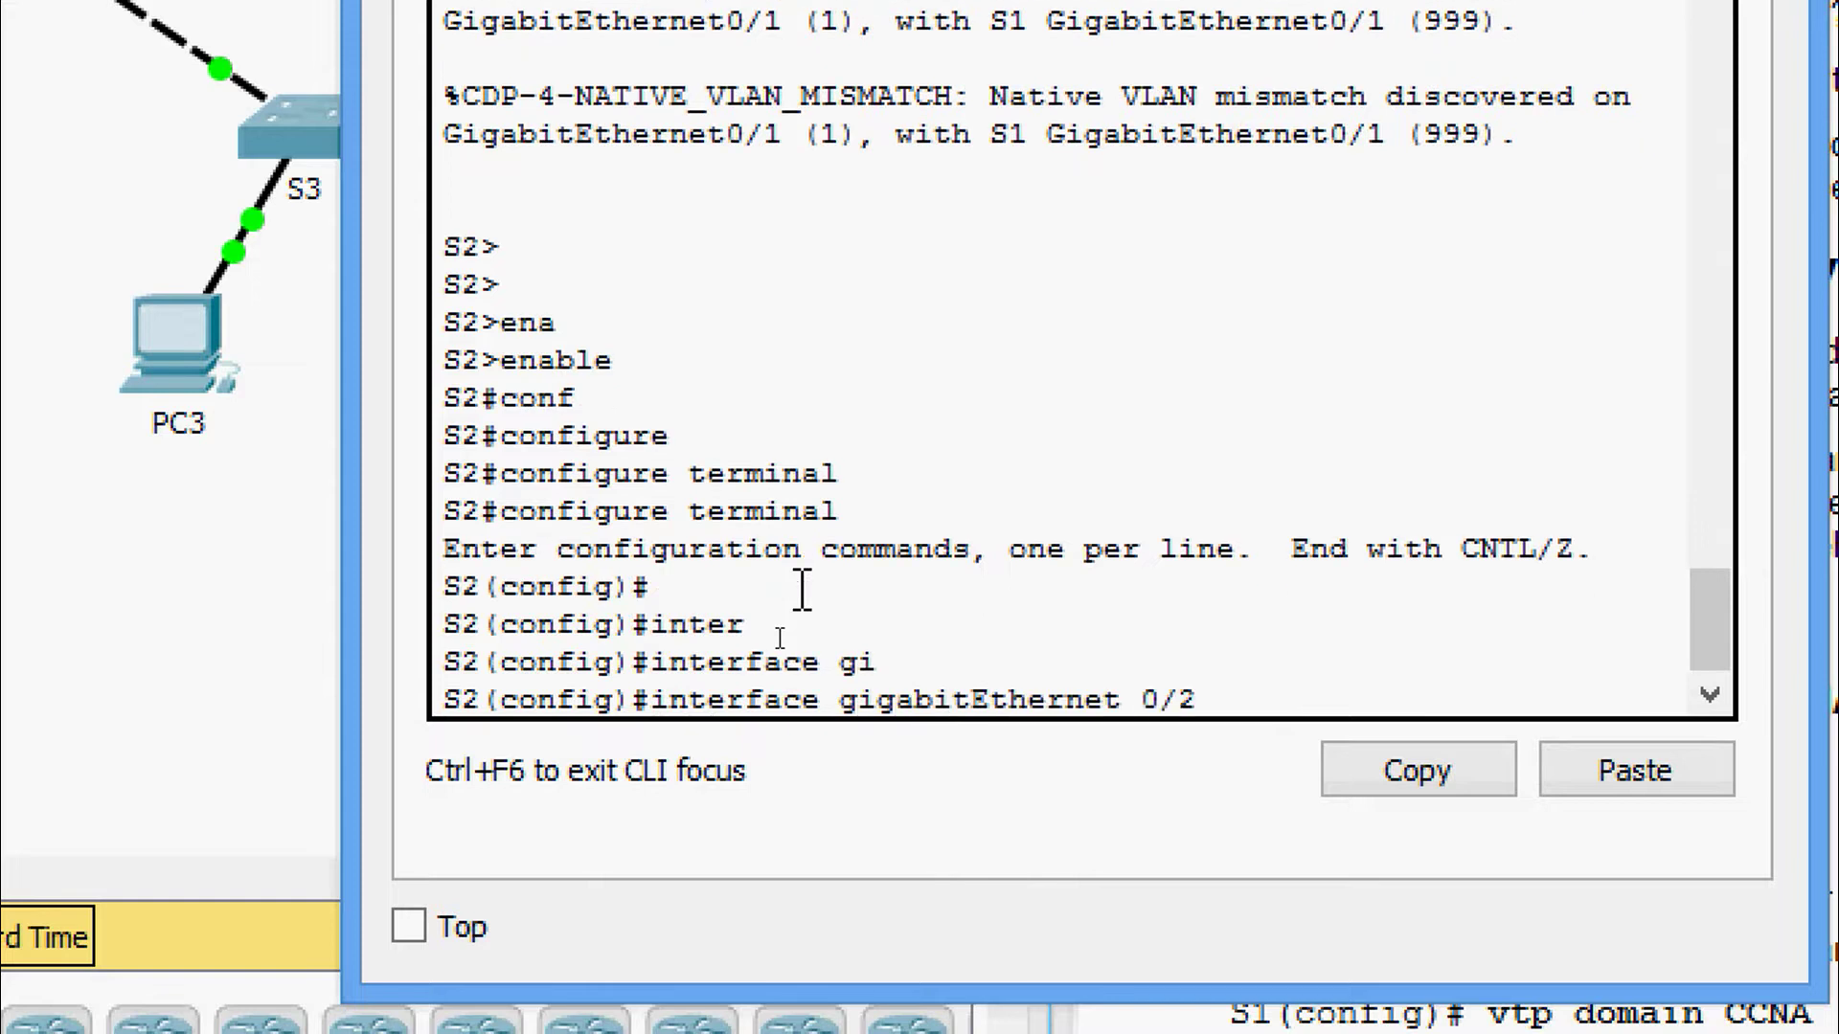
pyautogui.write('/2')
pyautogui.press('Return')
# Set native VLAN 999 on S2's Gig0/2 with switchport trunk native vlan 999.
pyautogui.write('swi')
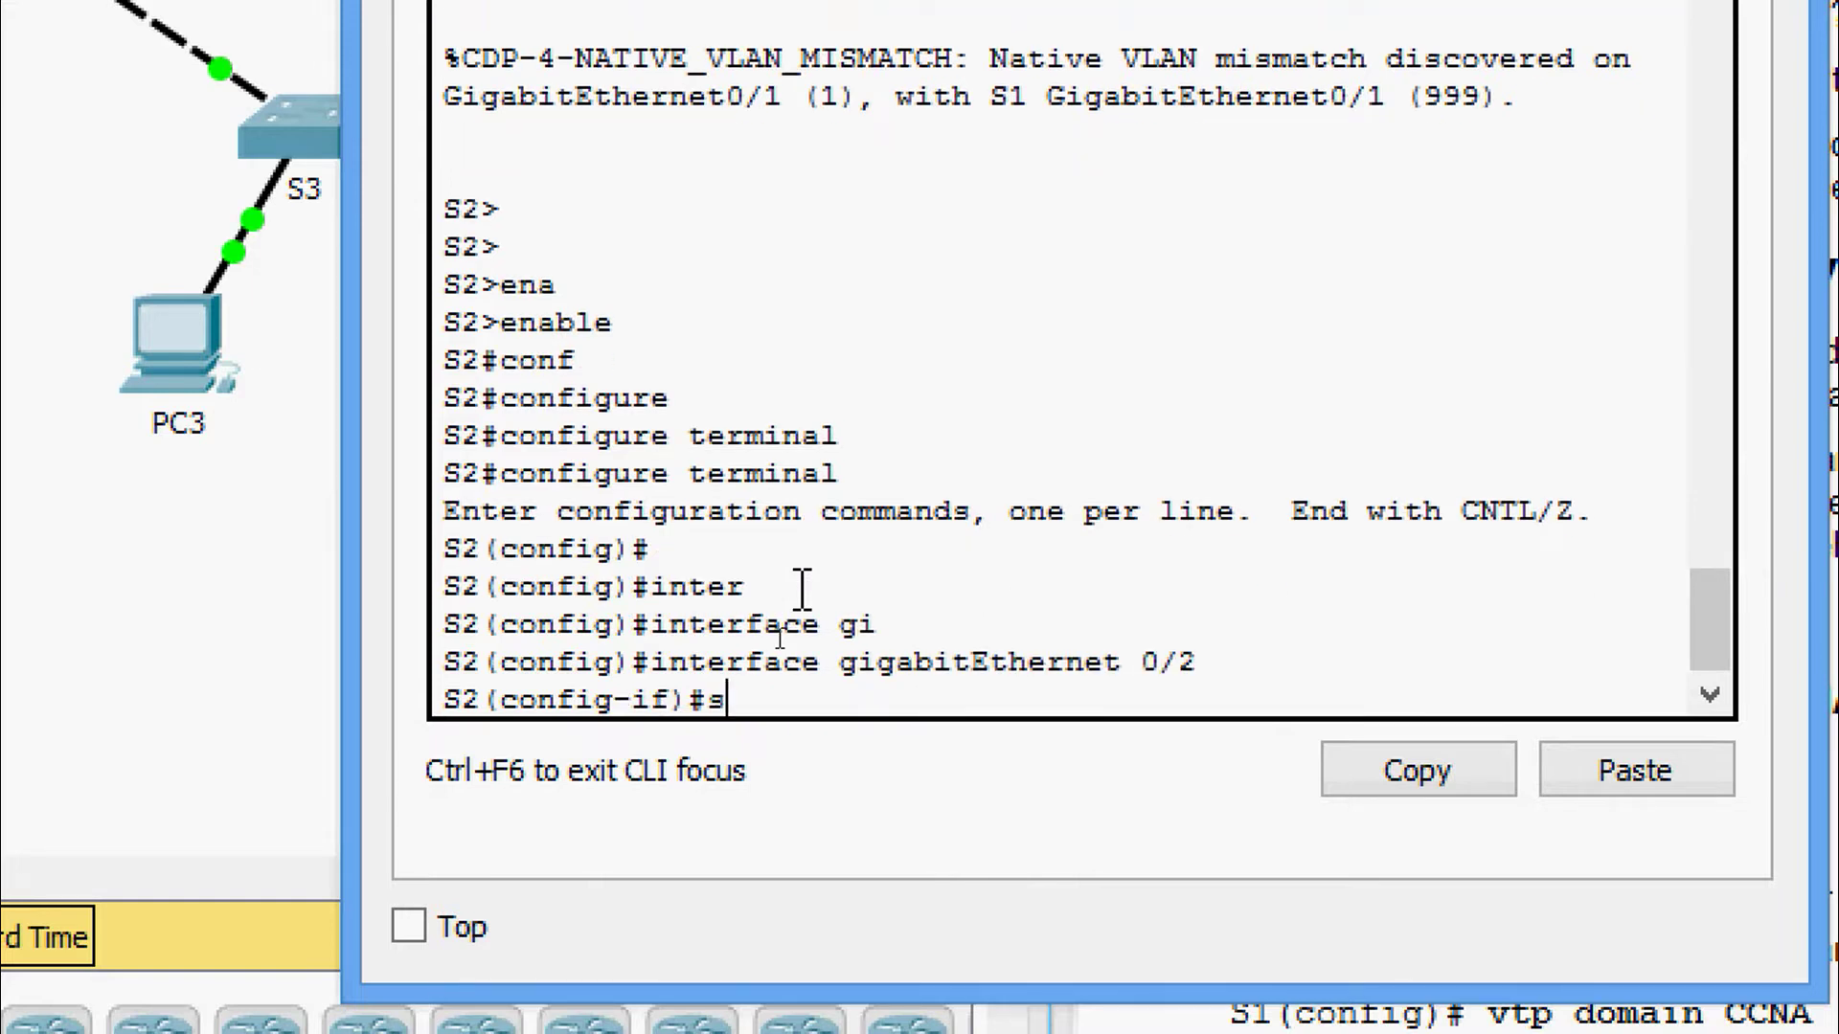
pyautogui.press('Tab')
pyautogui.write('tr')
pyautogui.press('Tab')
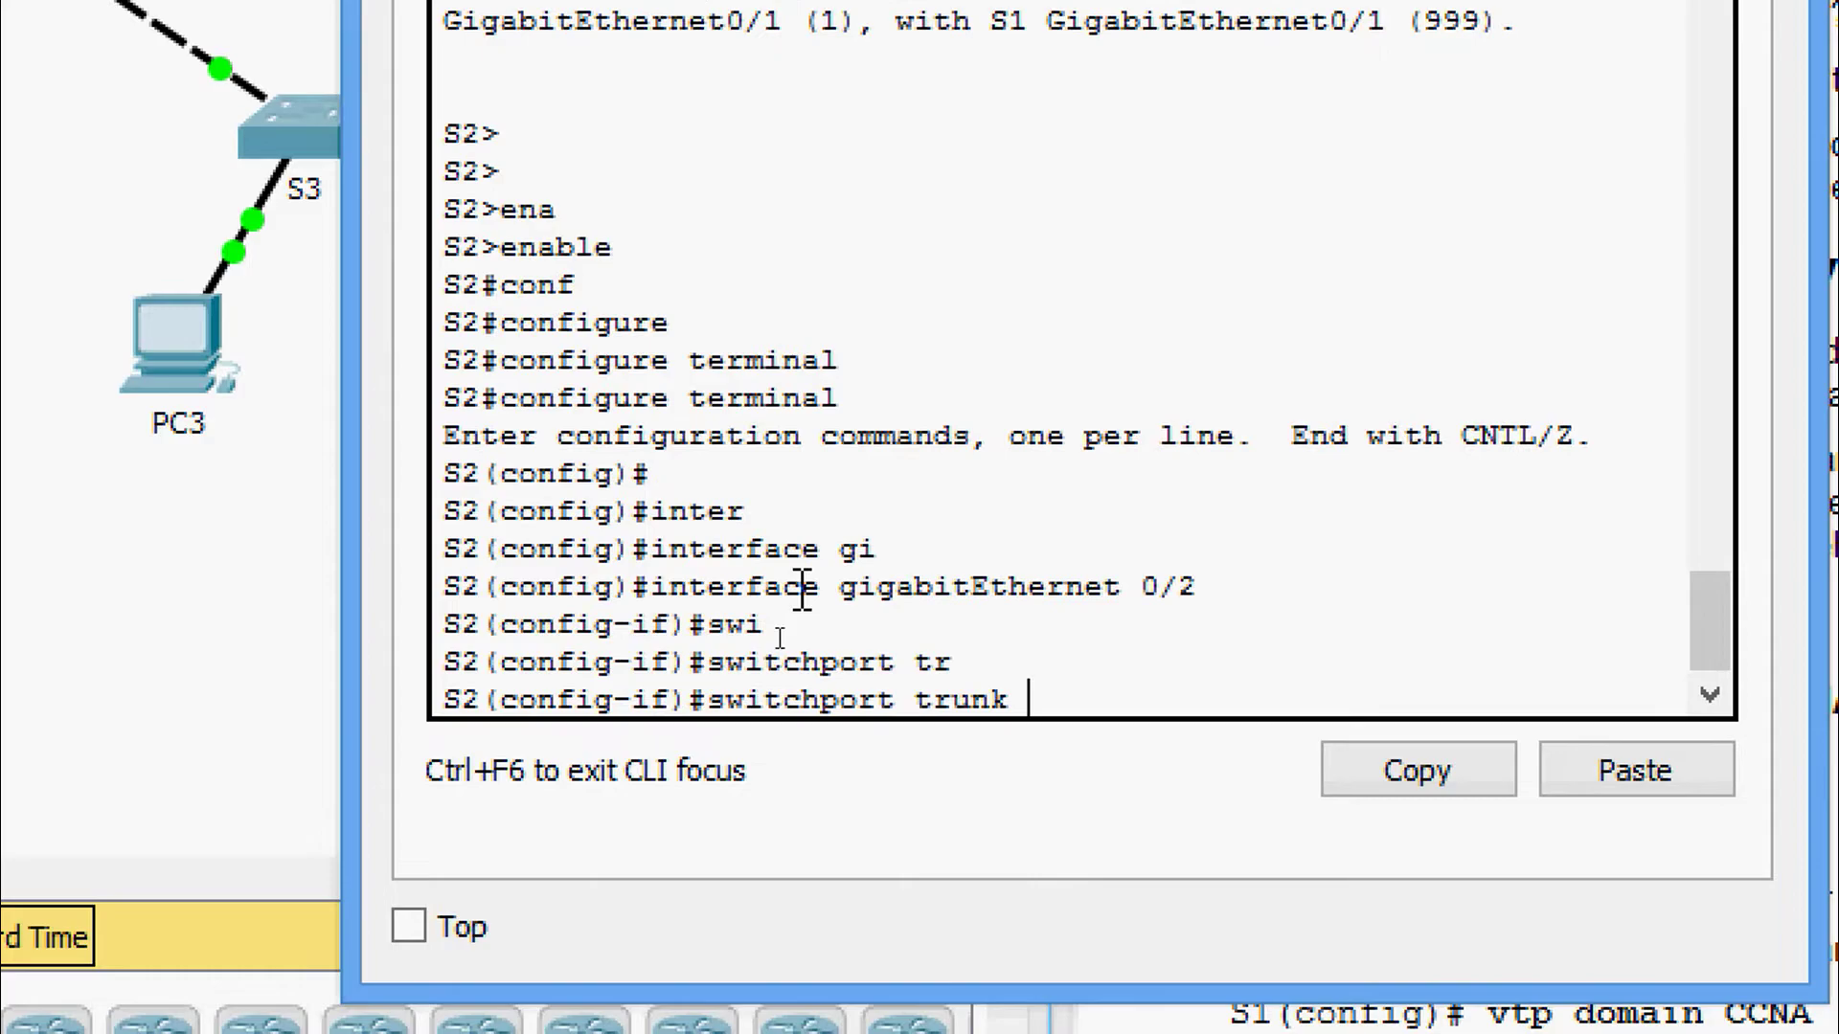
pyautogui.write('nagt')
pyautogui.press('Tab')
pyautogui.press('BackSpace')
pyautogui.press('BackSpace')
pyautogui.press('Tab')
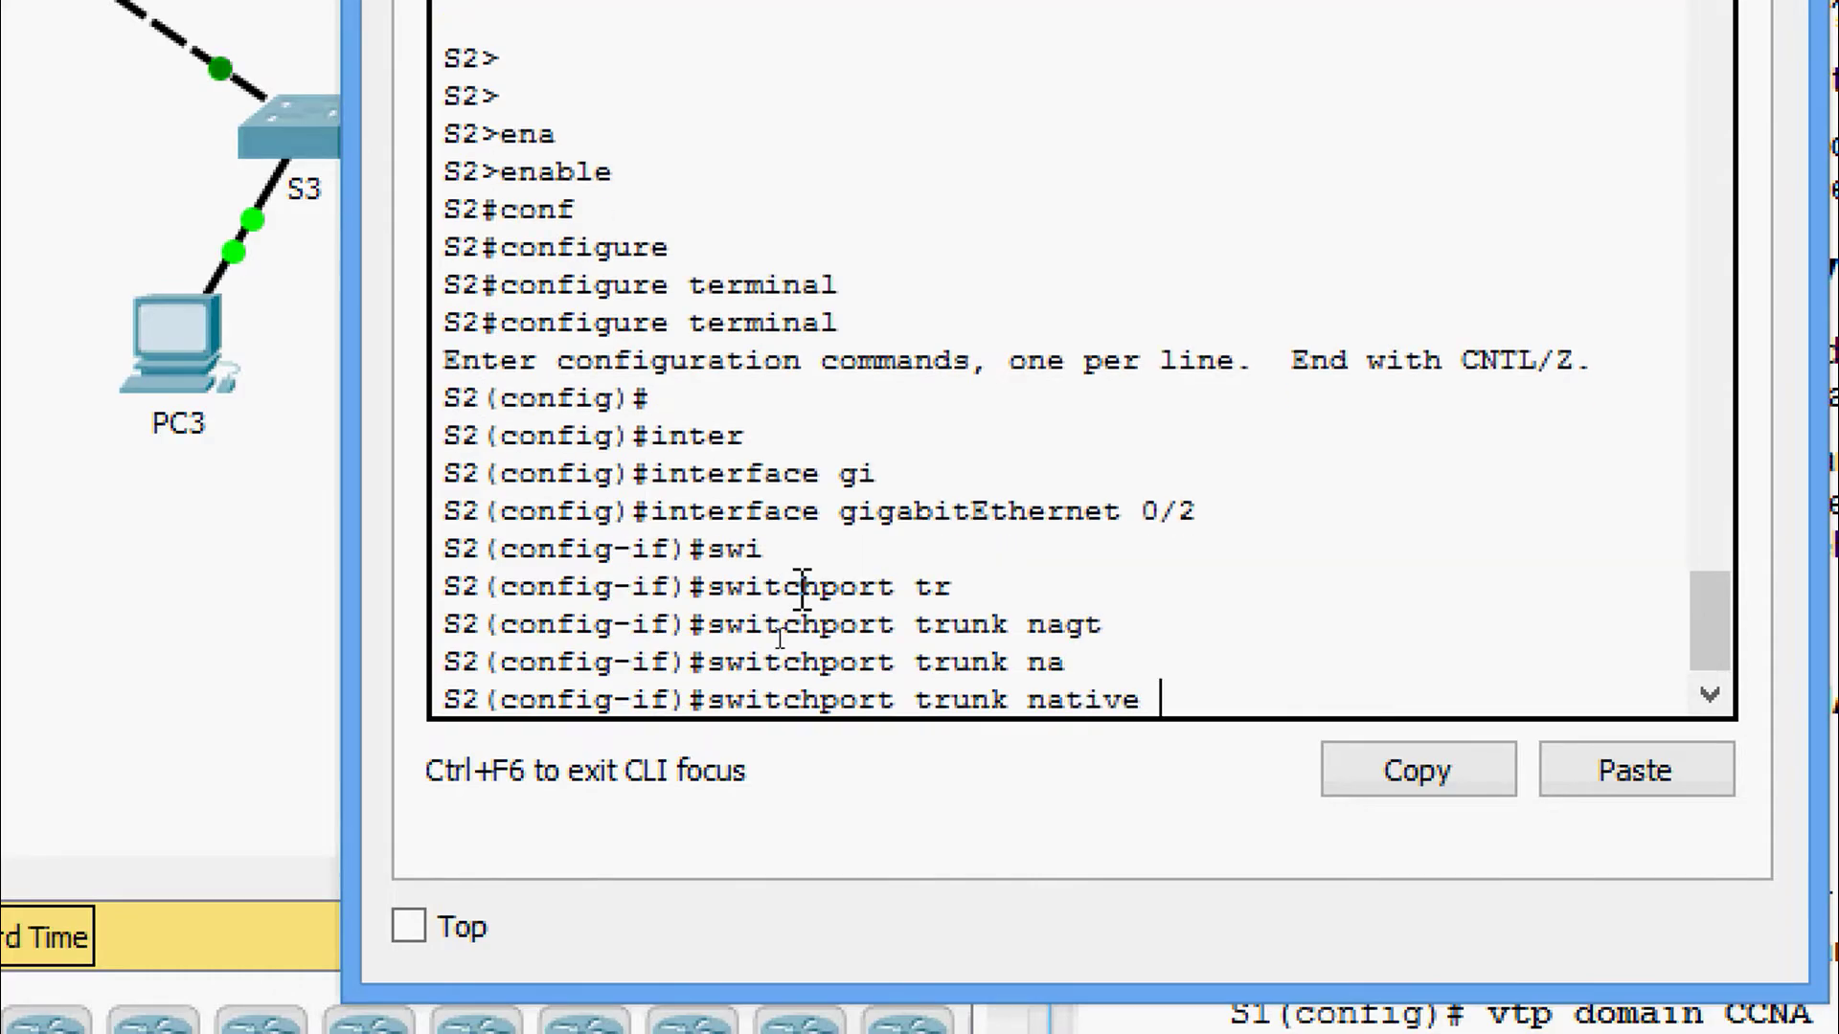
pyautogui.write('vl')
pyautogui.press('Tab')
pyautogui.write('99')
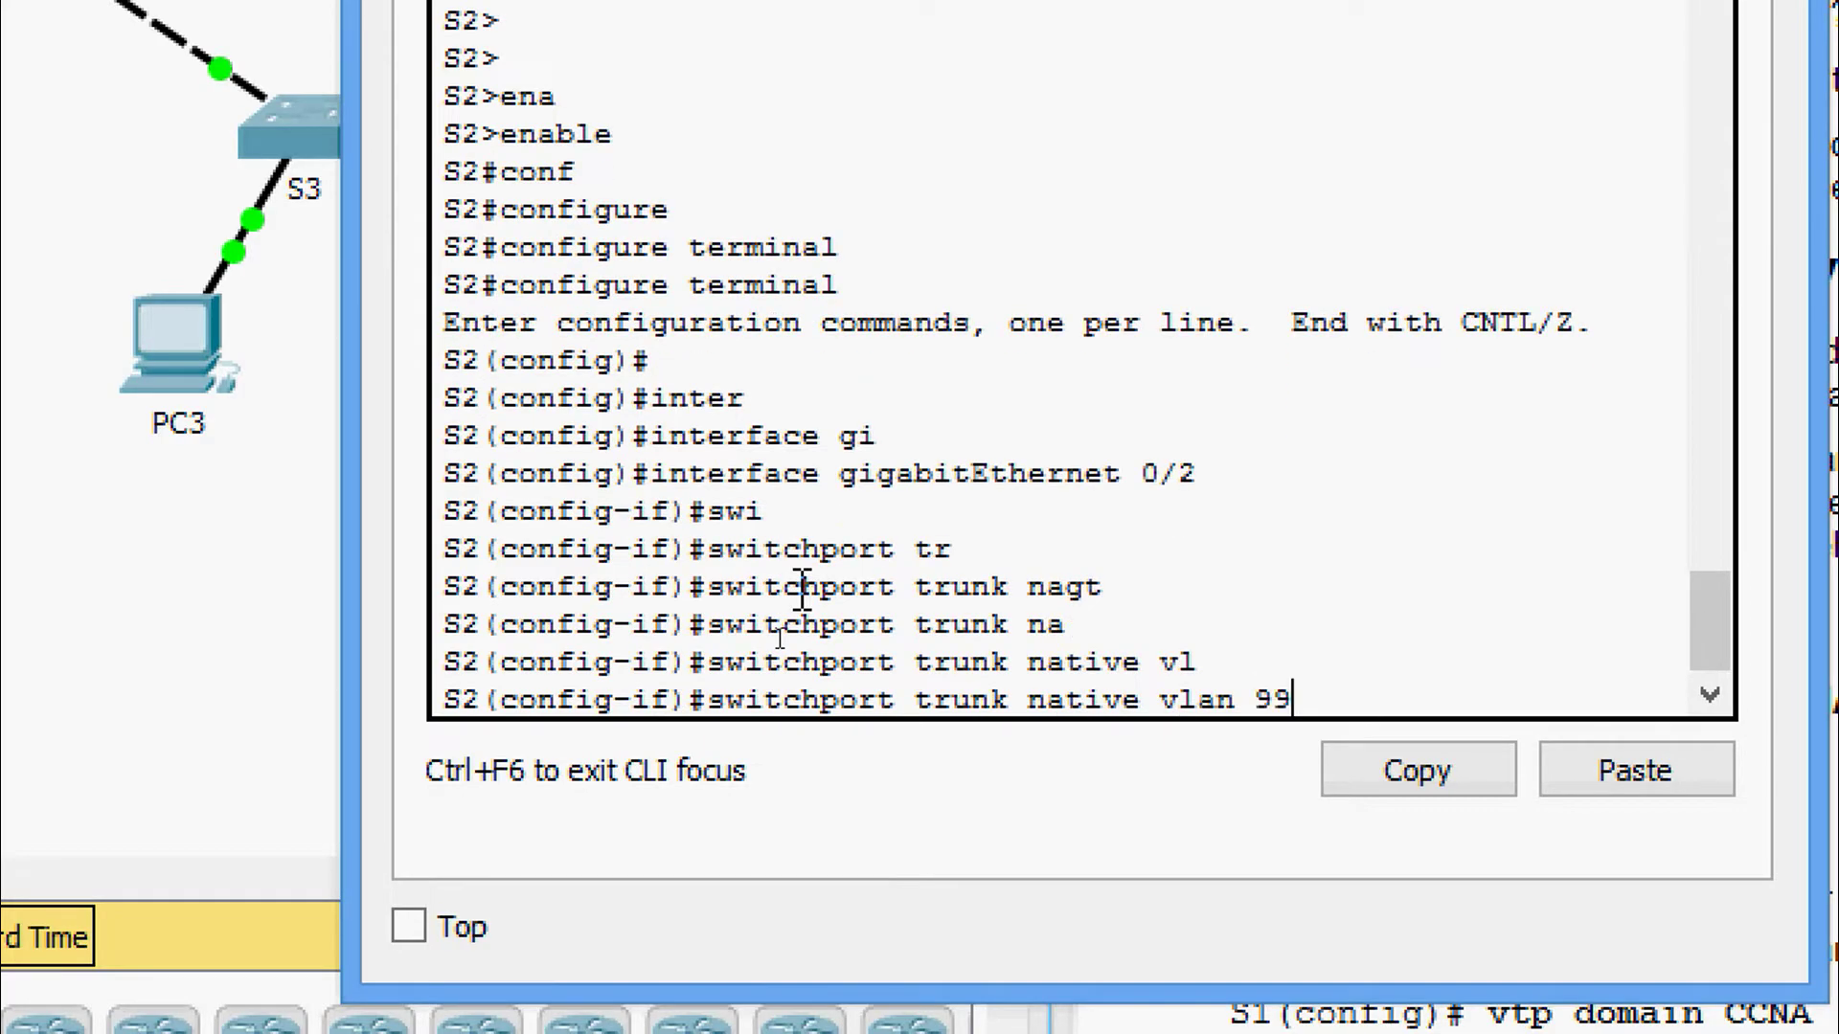
pyautogui.write('9')
pyautogui.press('Return')
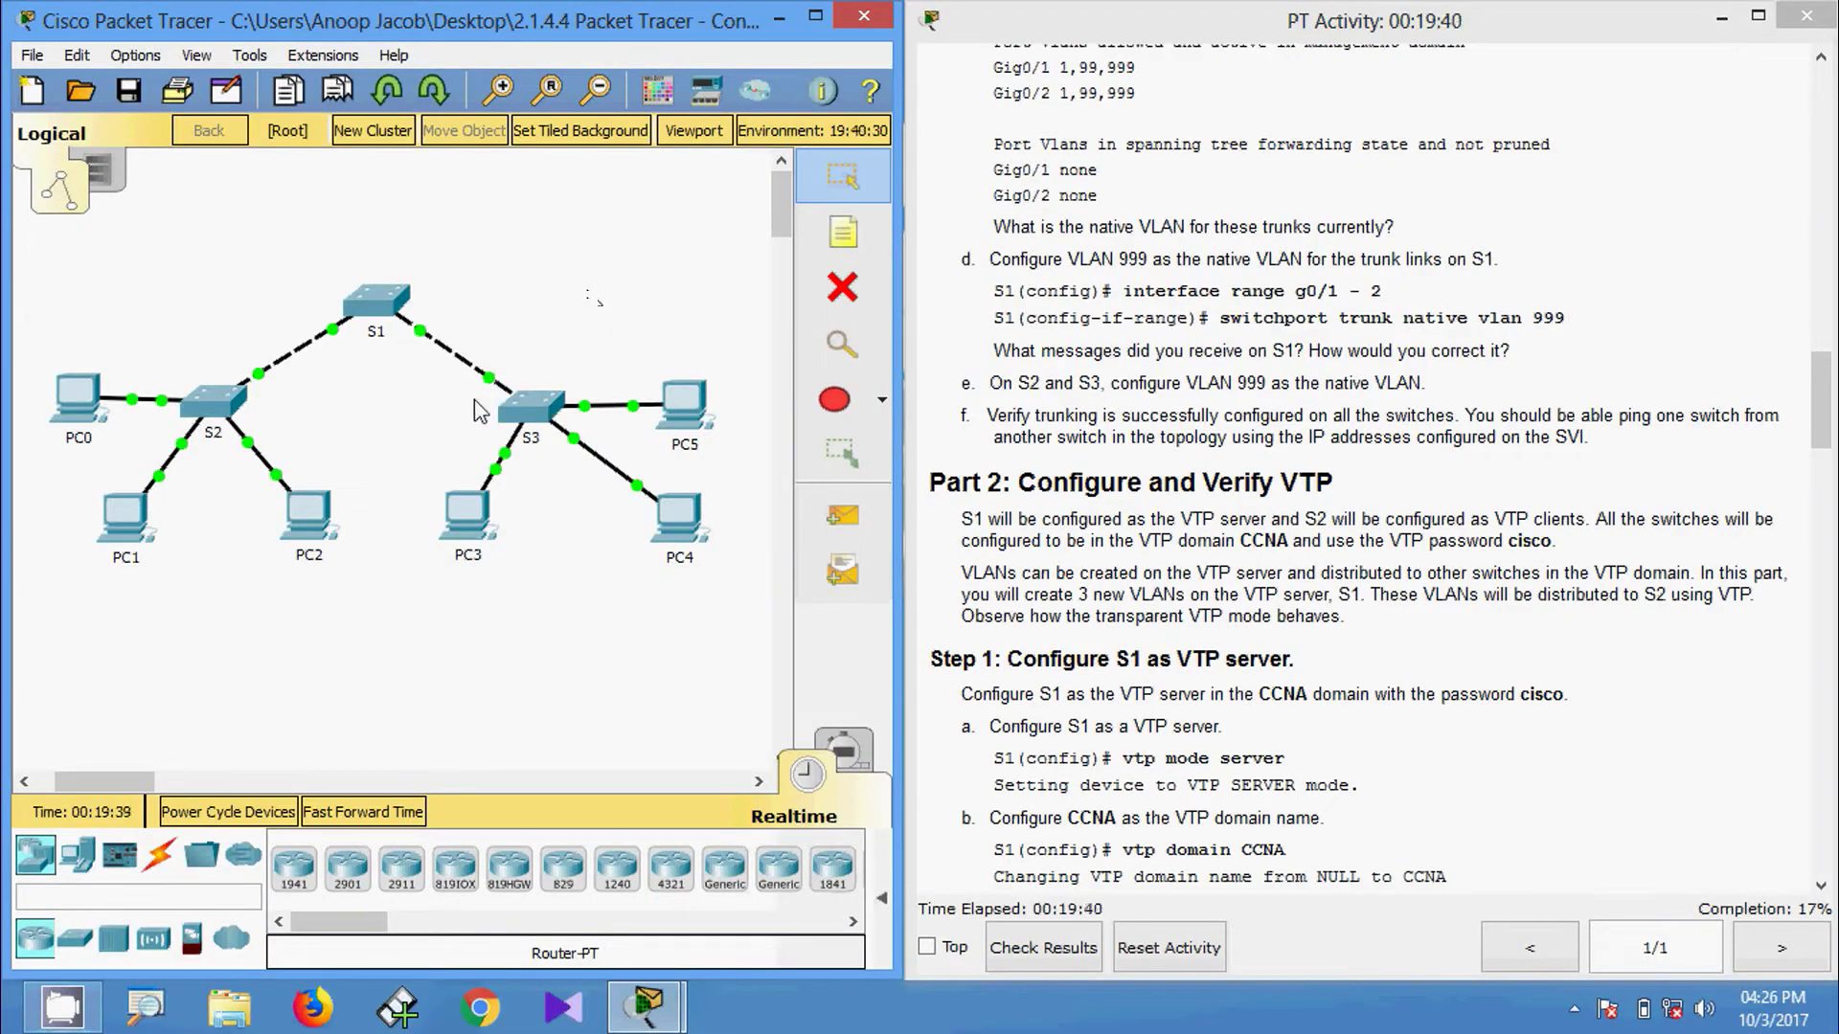
# On S3, exit the current interface and enter GigabitEthernet 0/2 configuration.
pyautogui.moveTo(490, 384)
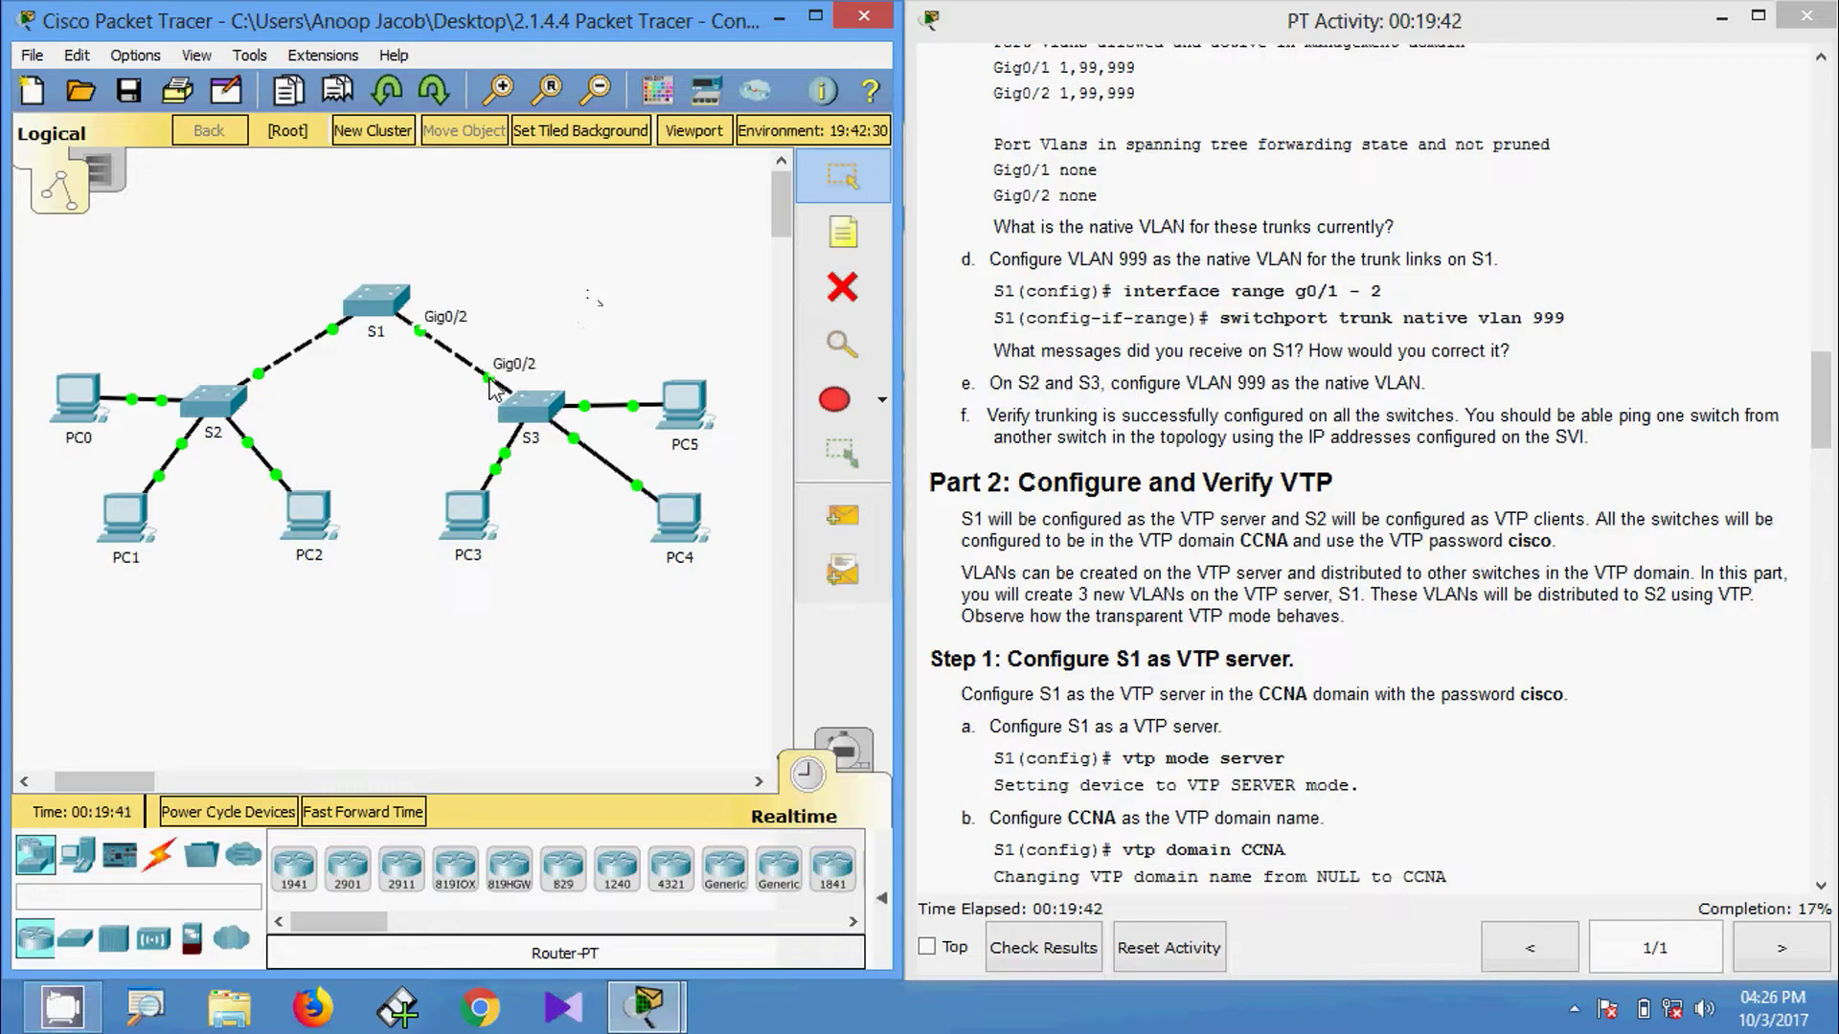
pyautogui.click(530, 407)
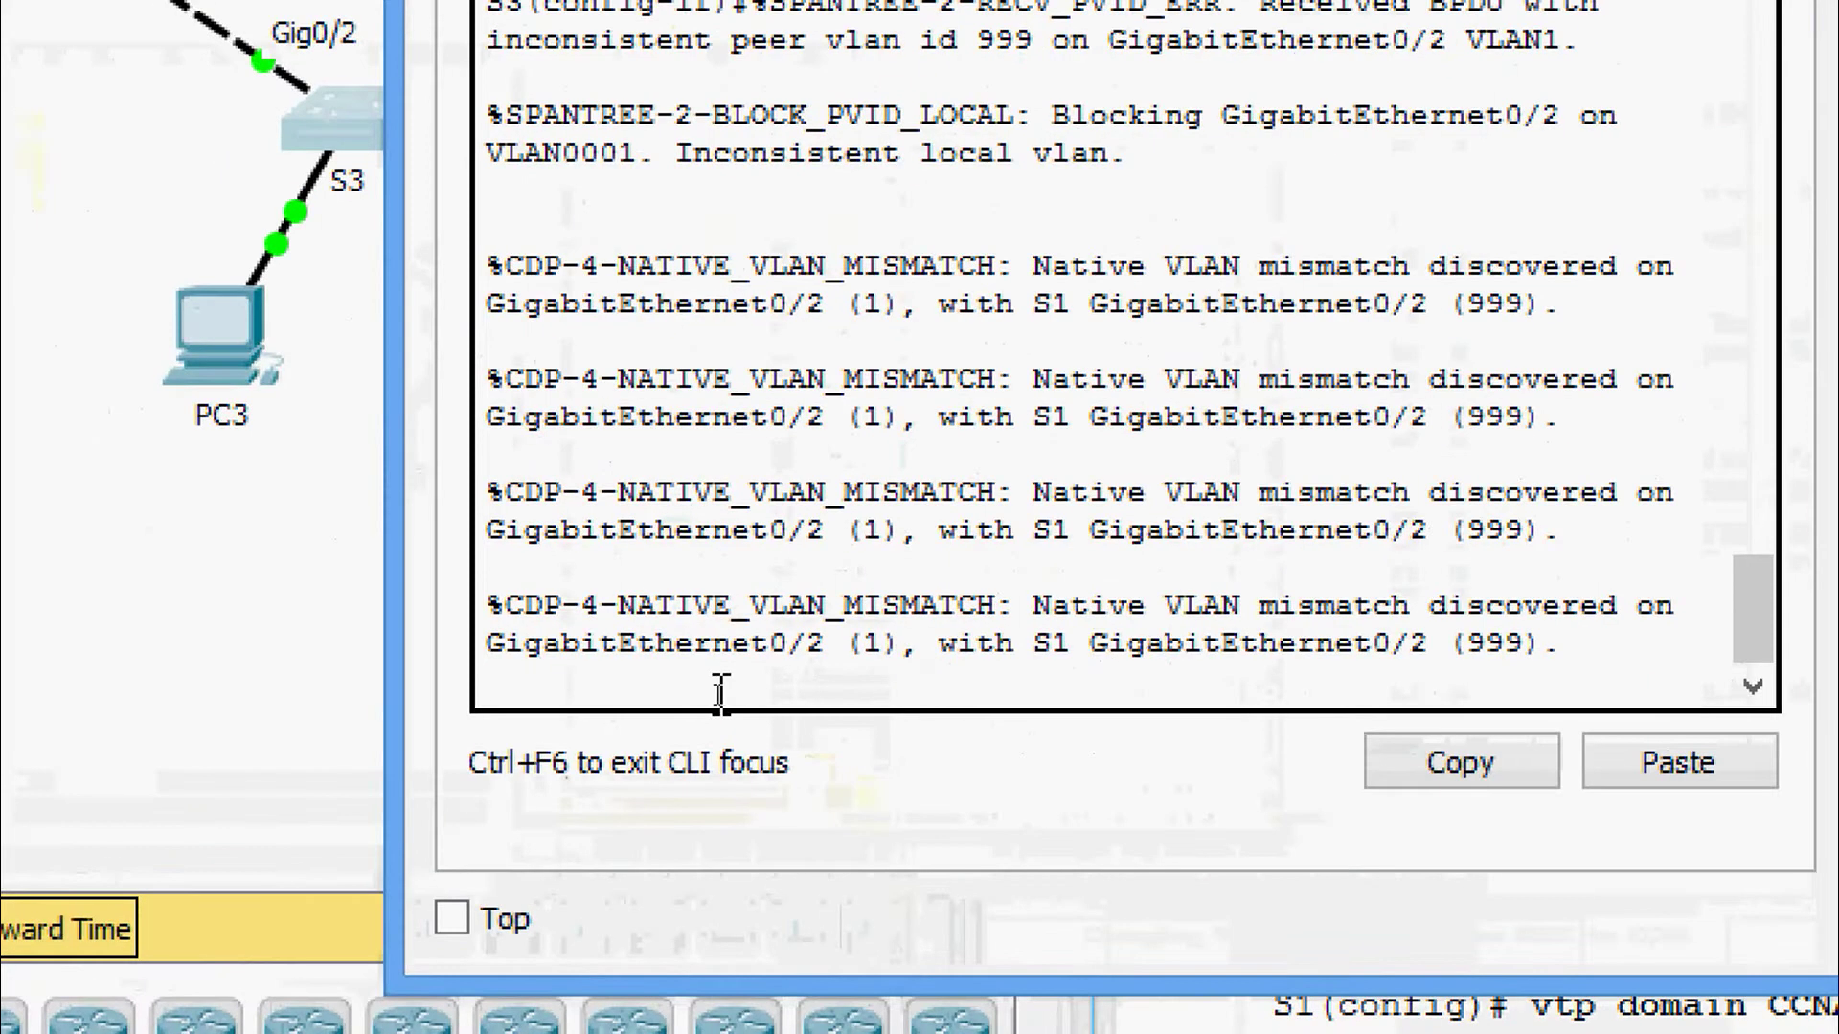
pyautogui.press('Return')
pyautogui.press('Return')
pyautogui.write('exit')
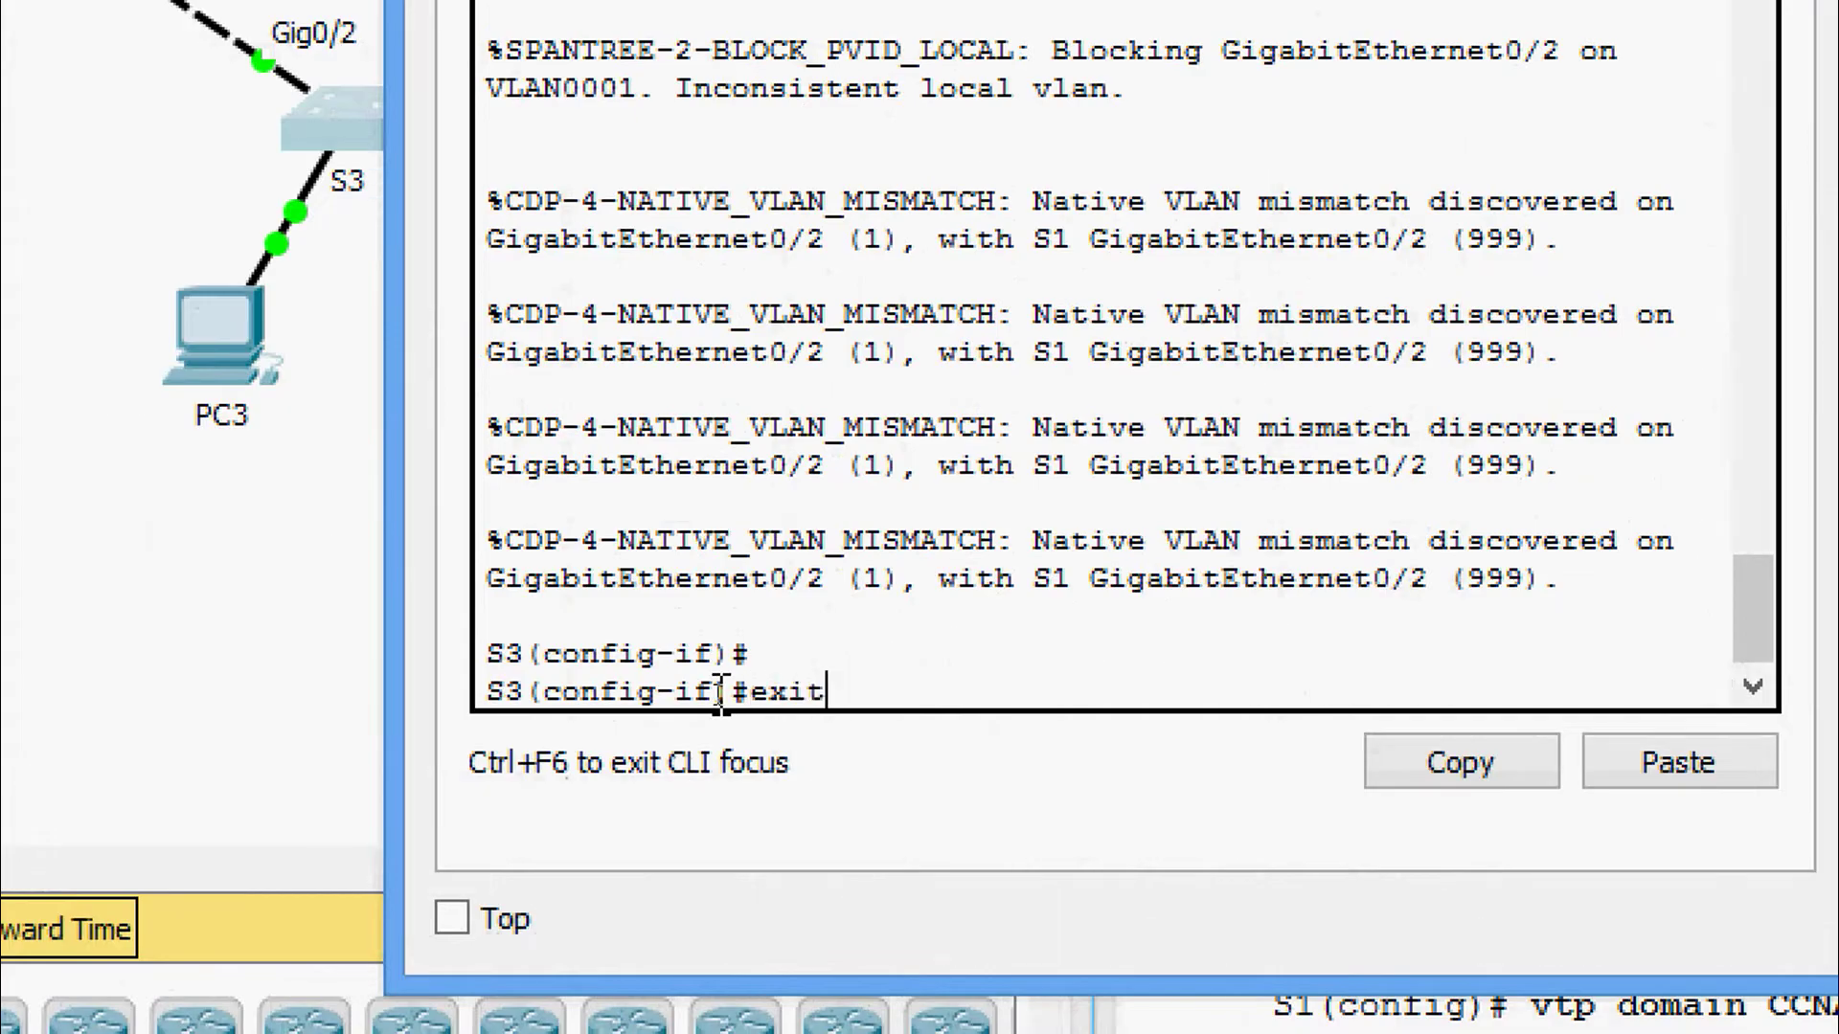
pyautogui.press('Return')
pyautogui.press('Return')
pyautogui.press('Return')
pyautogui.write('config)#co')
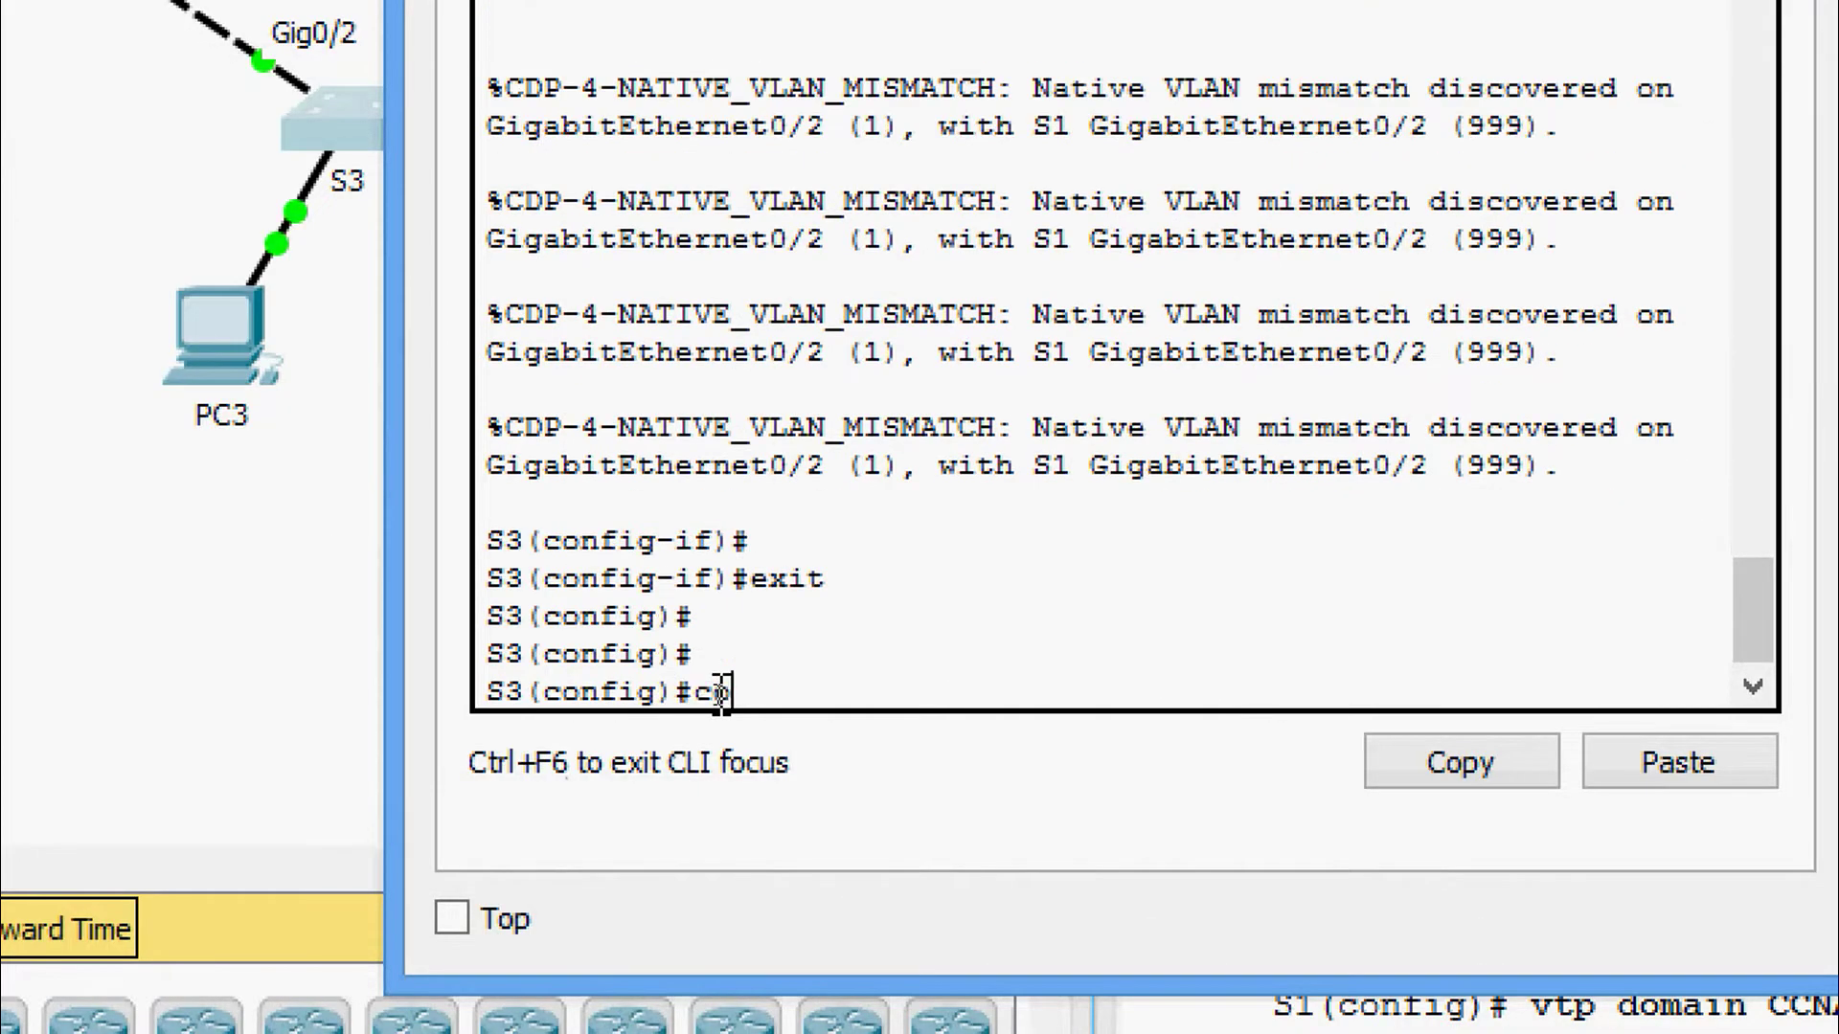
pyautogui.press('BackSpace')
pyautogui.write('inter')
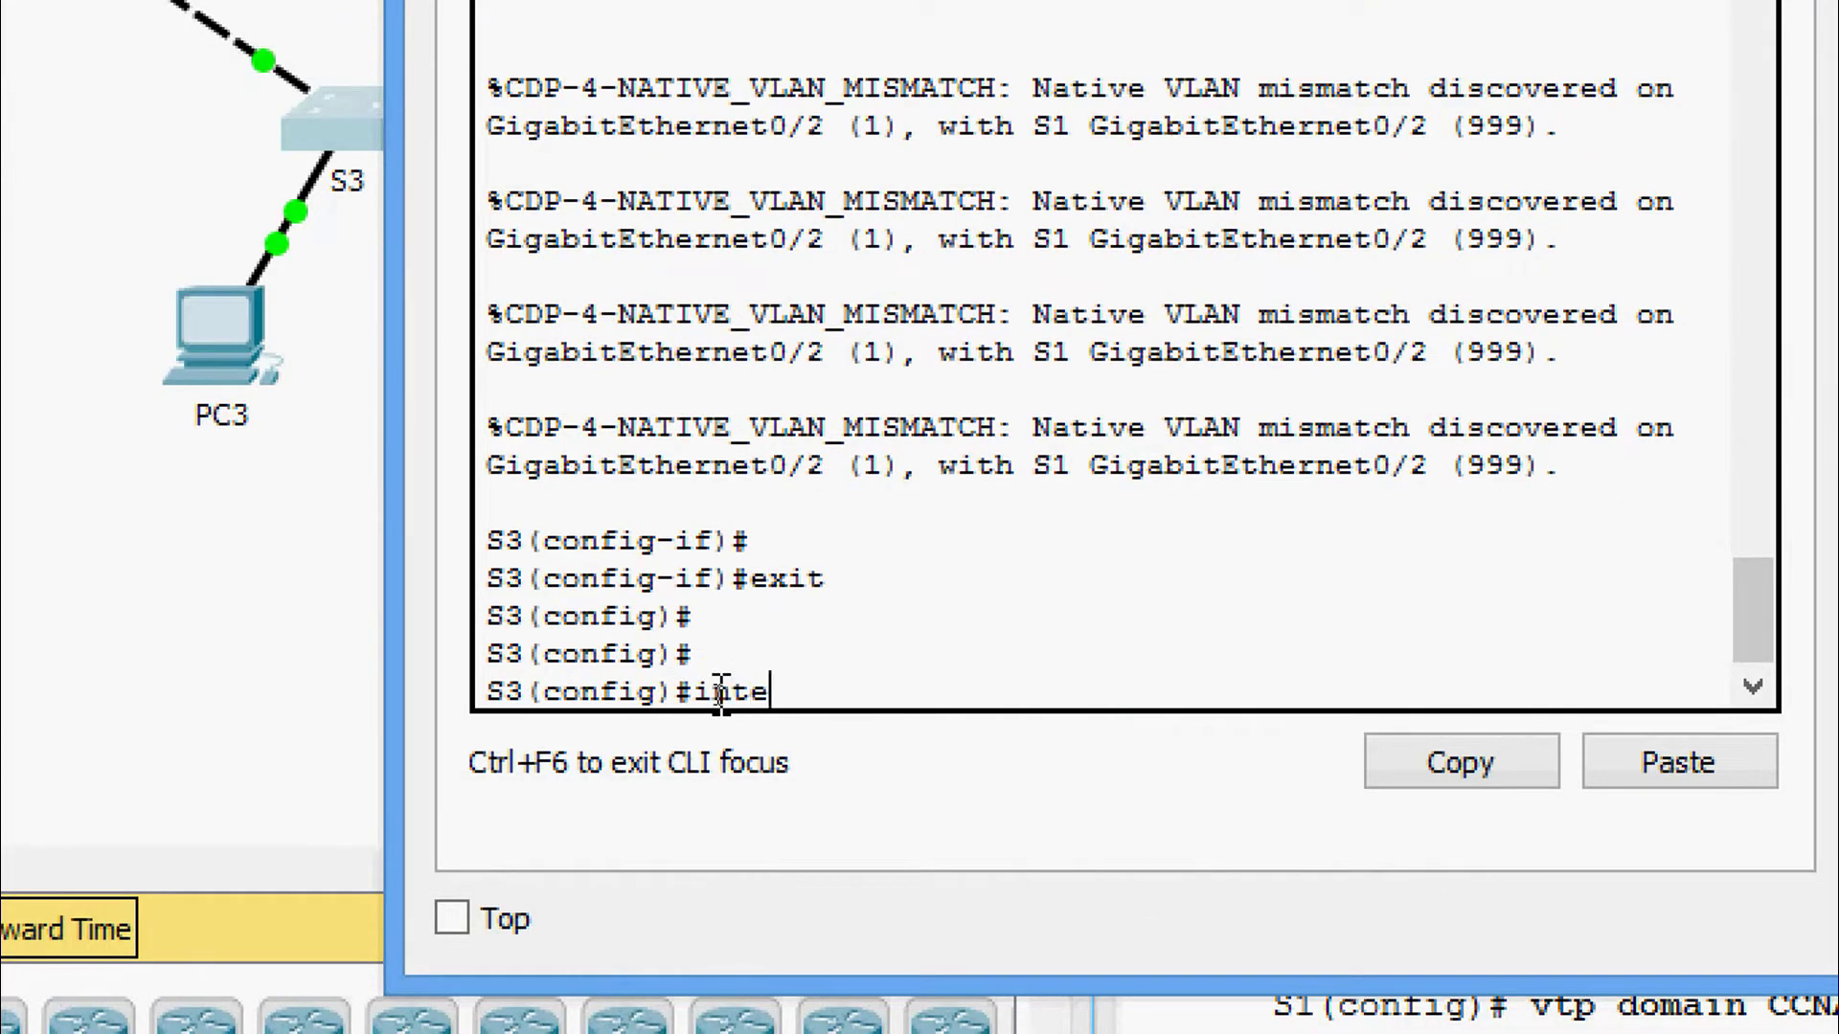
pyautogui.press('Tab')
pyautogui.write('gi')
pyautogui.press('Tab')
pyautogui.write('0/')
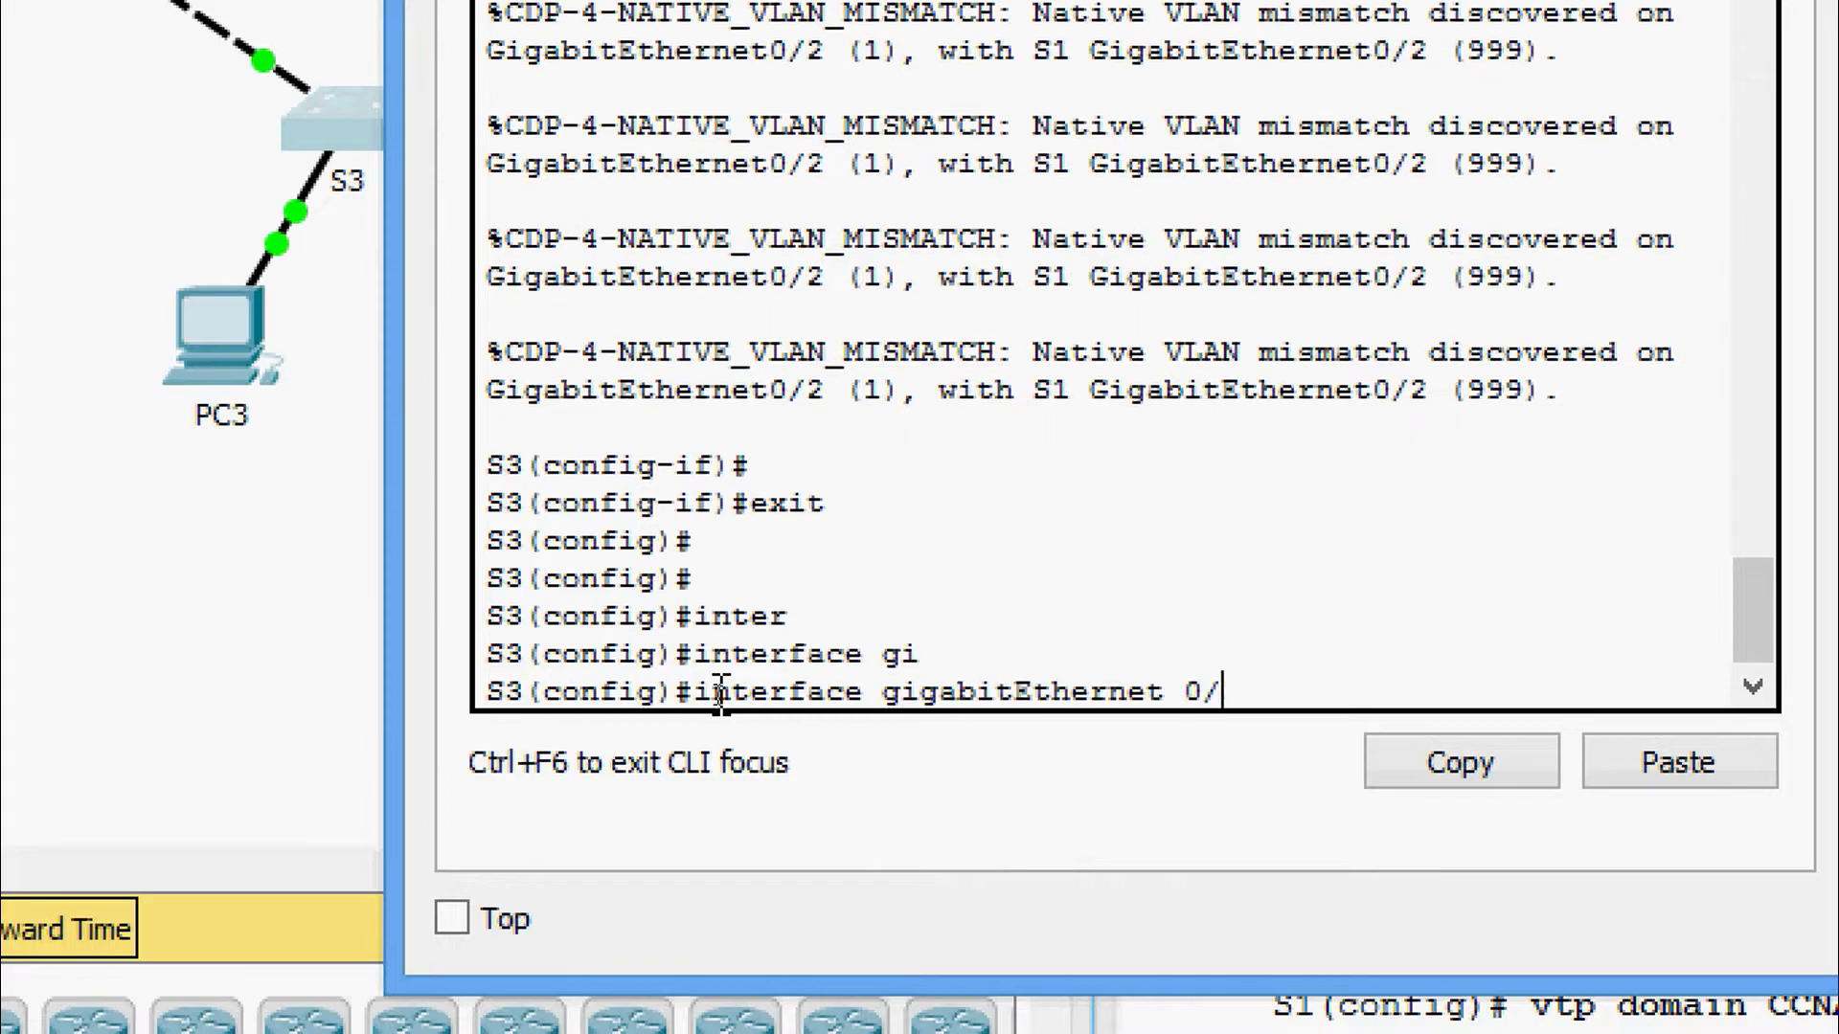
pyautogui.write('2')
pyautogui.press('Return')
# Apply switchport trunk native vlan 999 to S3's Gig0/2.
pyautogui.write('swi')
pyautogui.press('Tab')
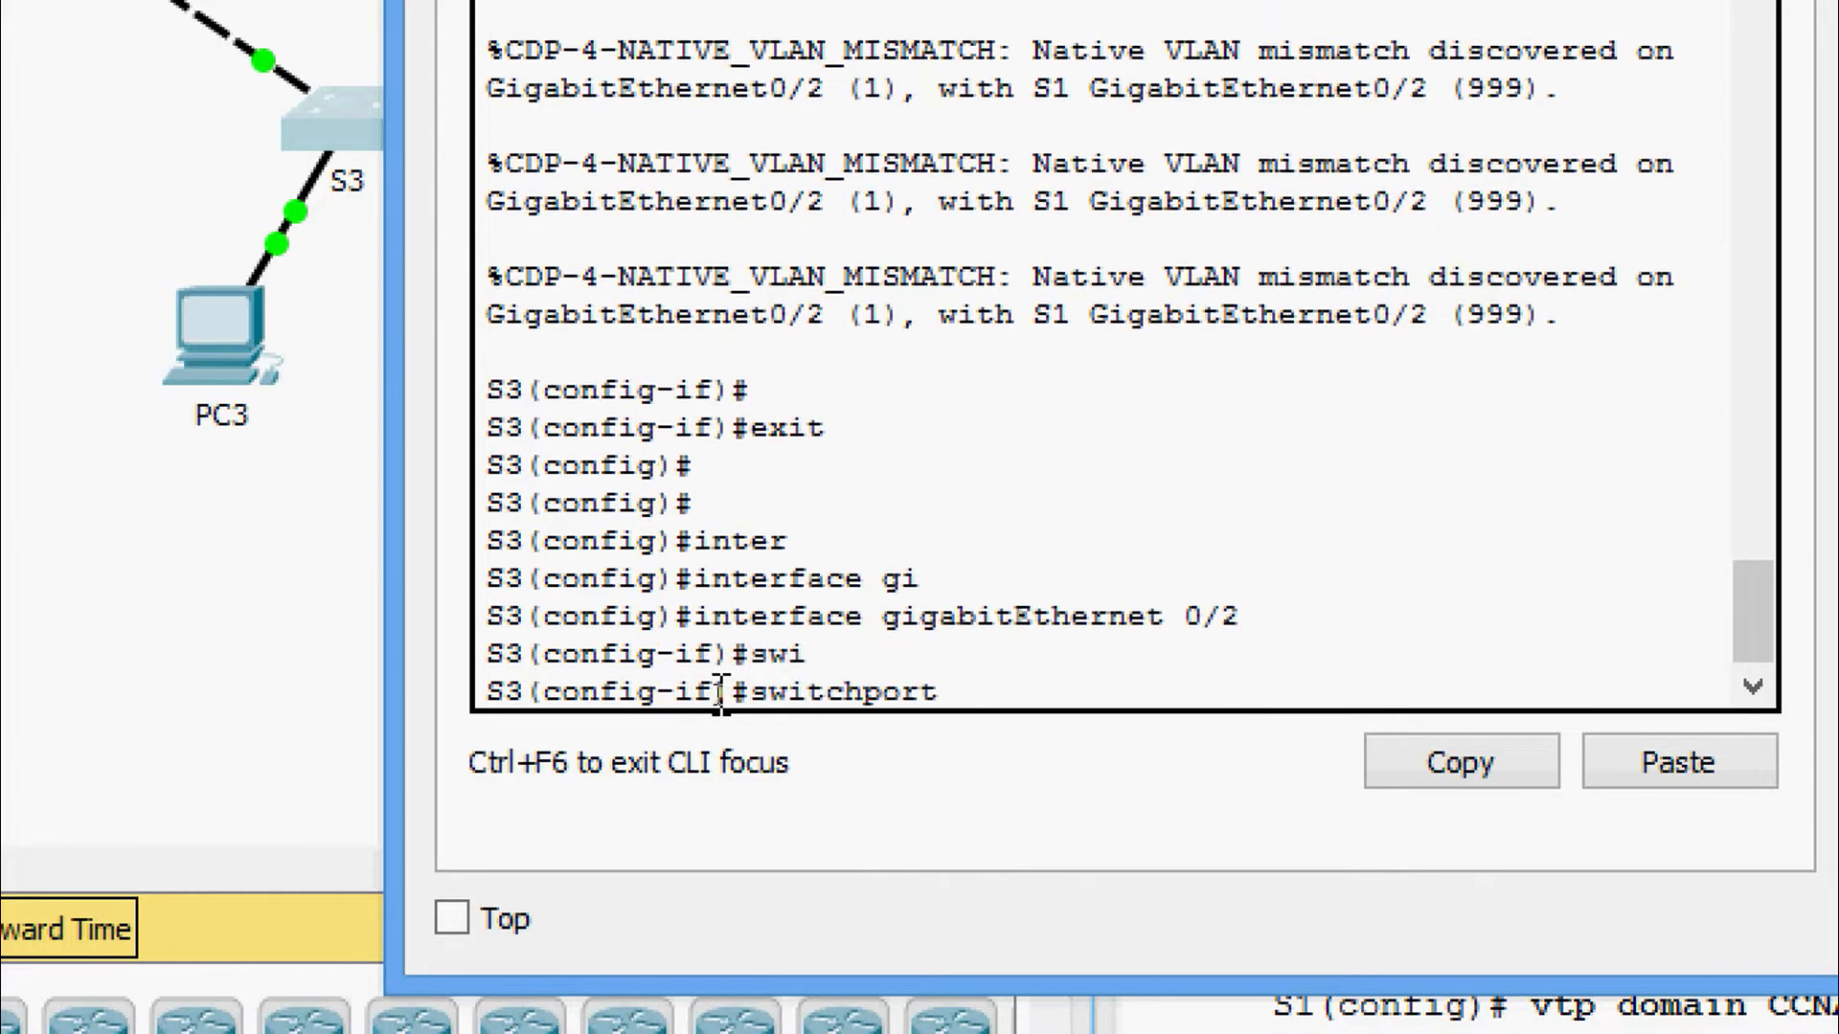
pyautogui.write('tr')
pyautogui.press('Tab')
pyautogui.write('n')
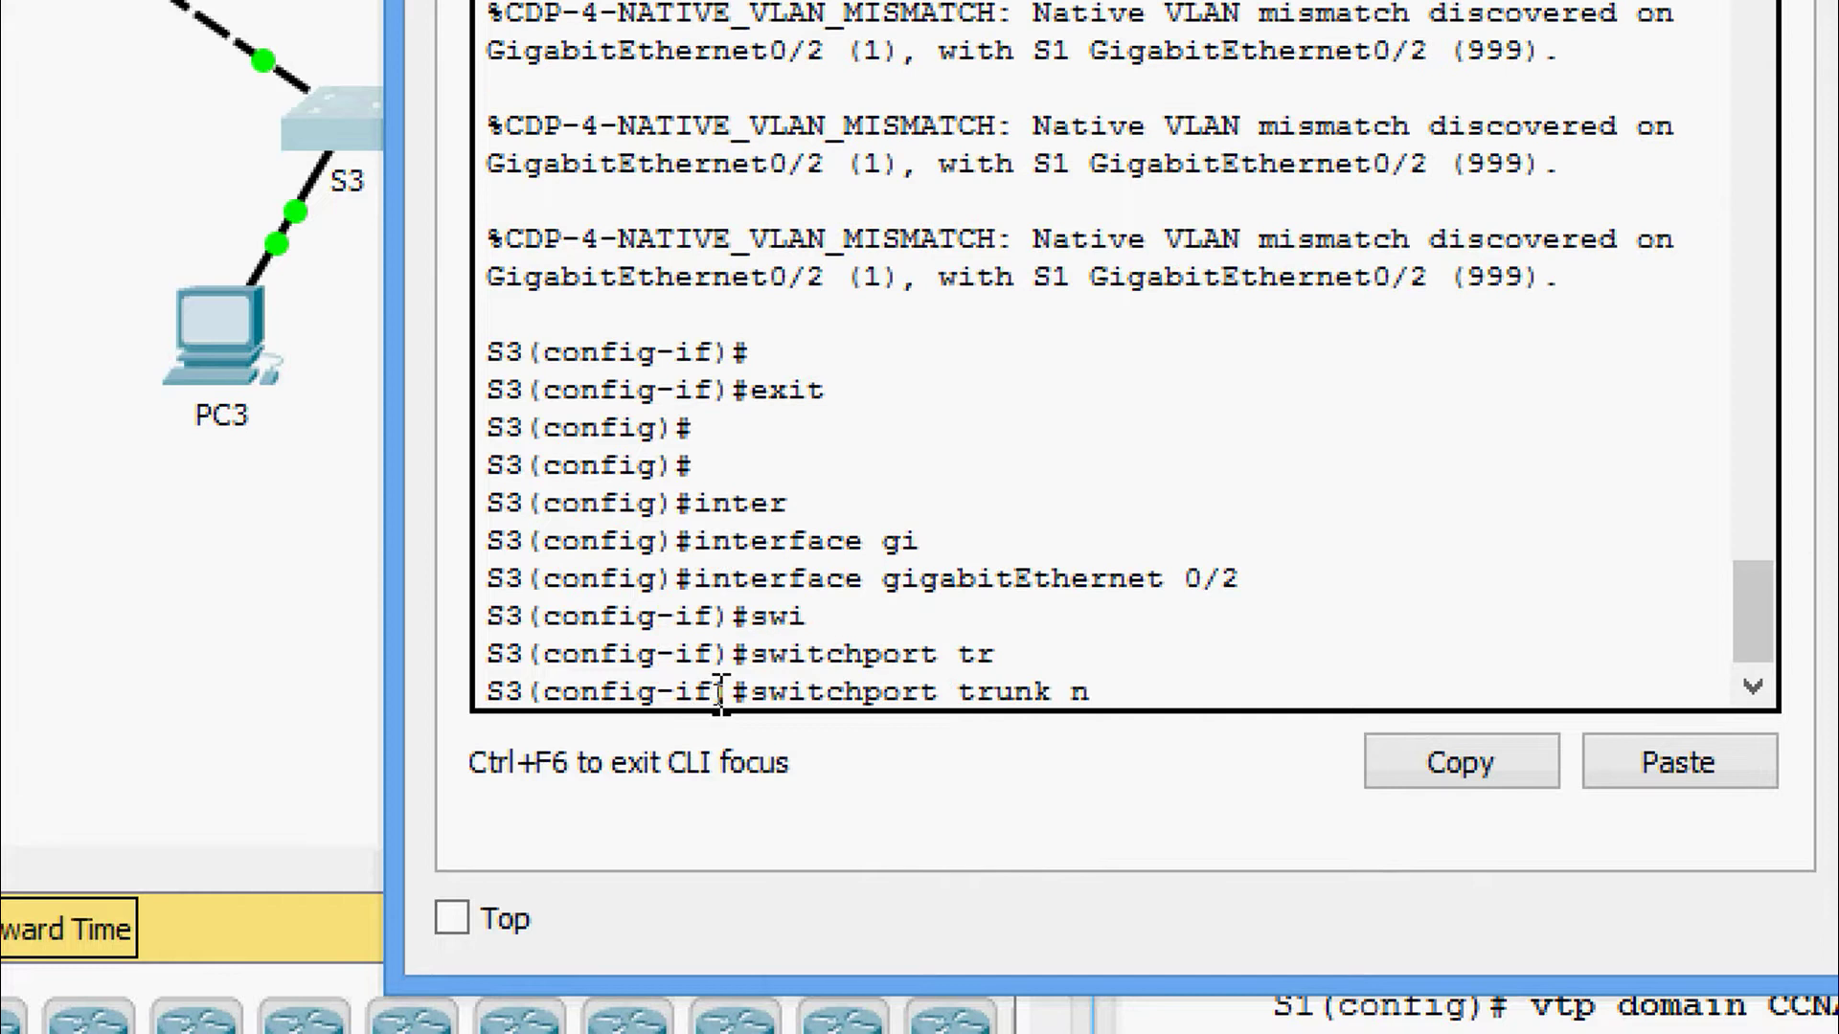
pyautogui.write('at')
pyautogui.press('Tab')
pyautogui.write('vl')
pyautogui.press('Tab')
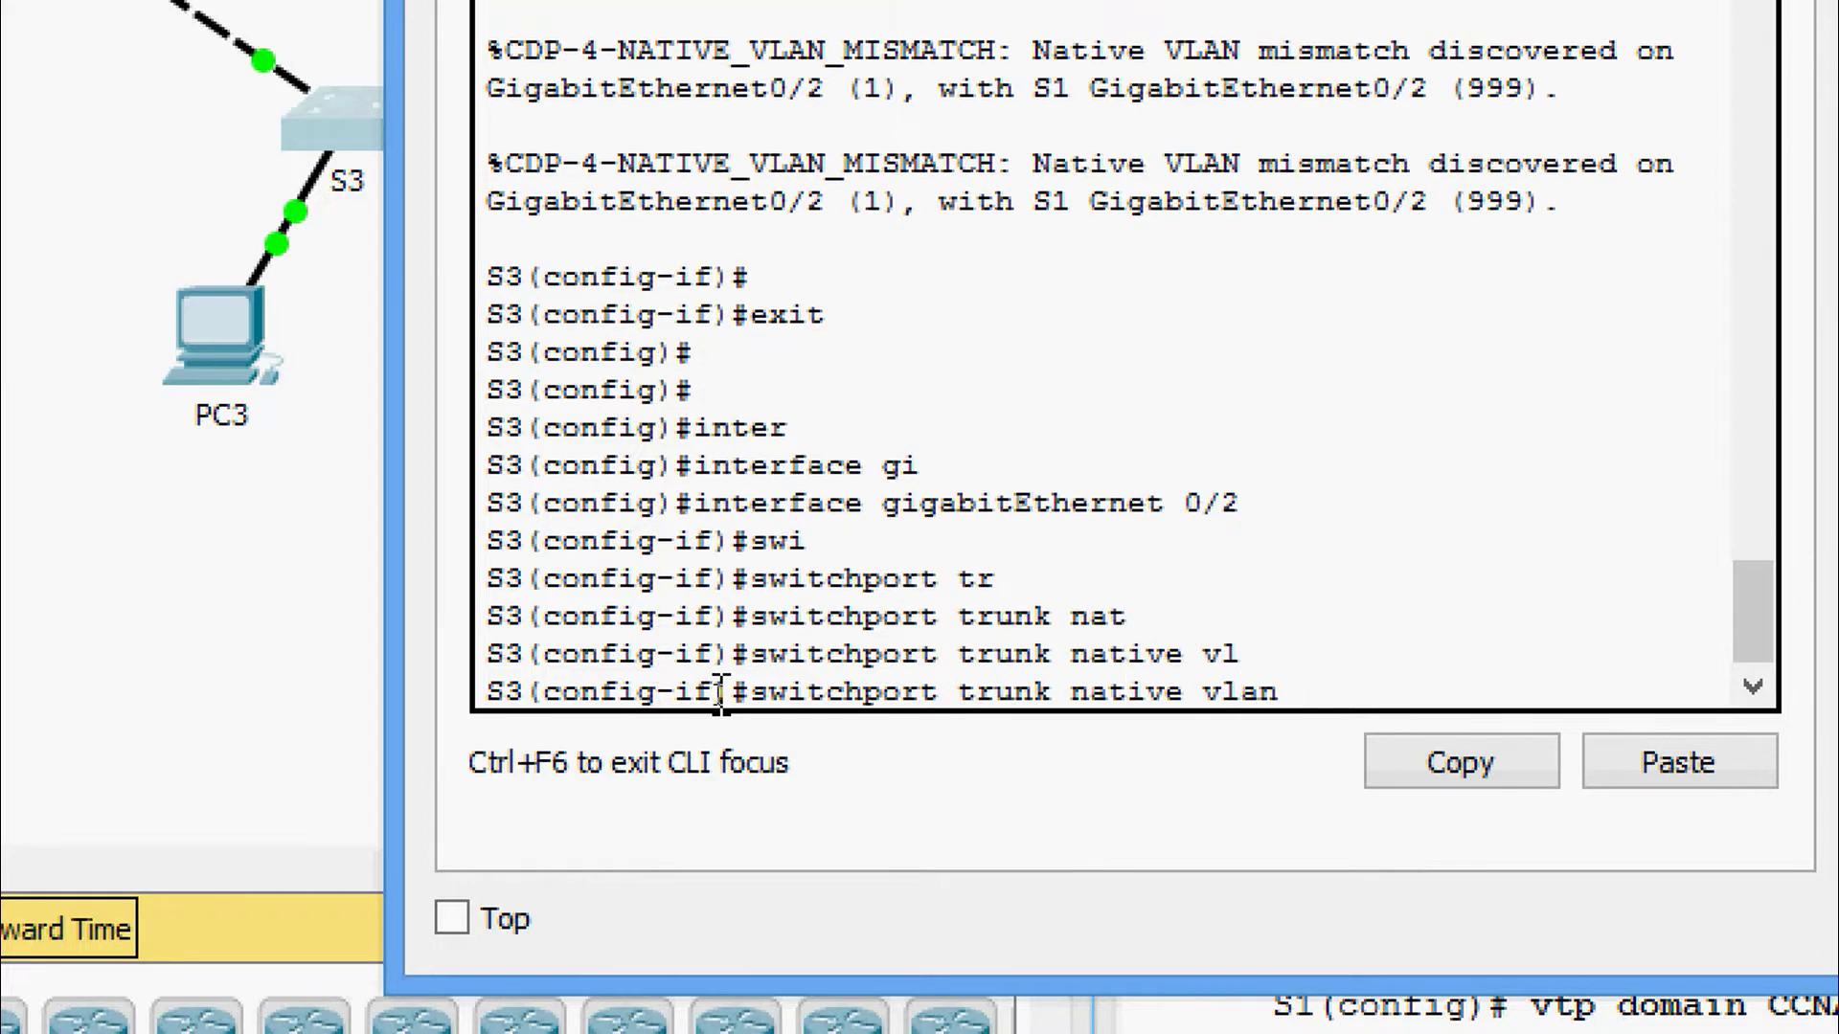
pyautogui.write('999')
pyautogui.press('Return')
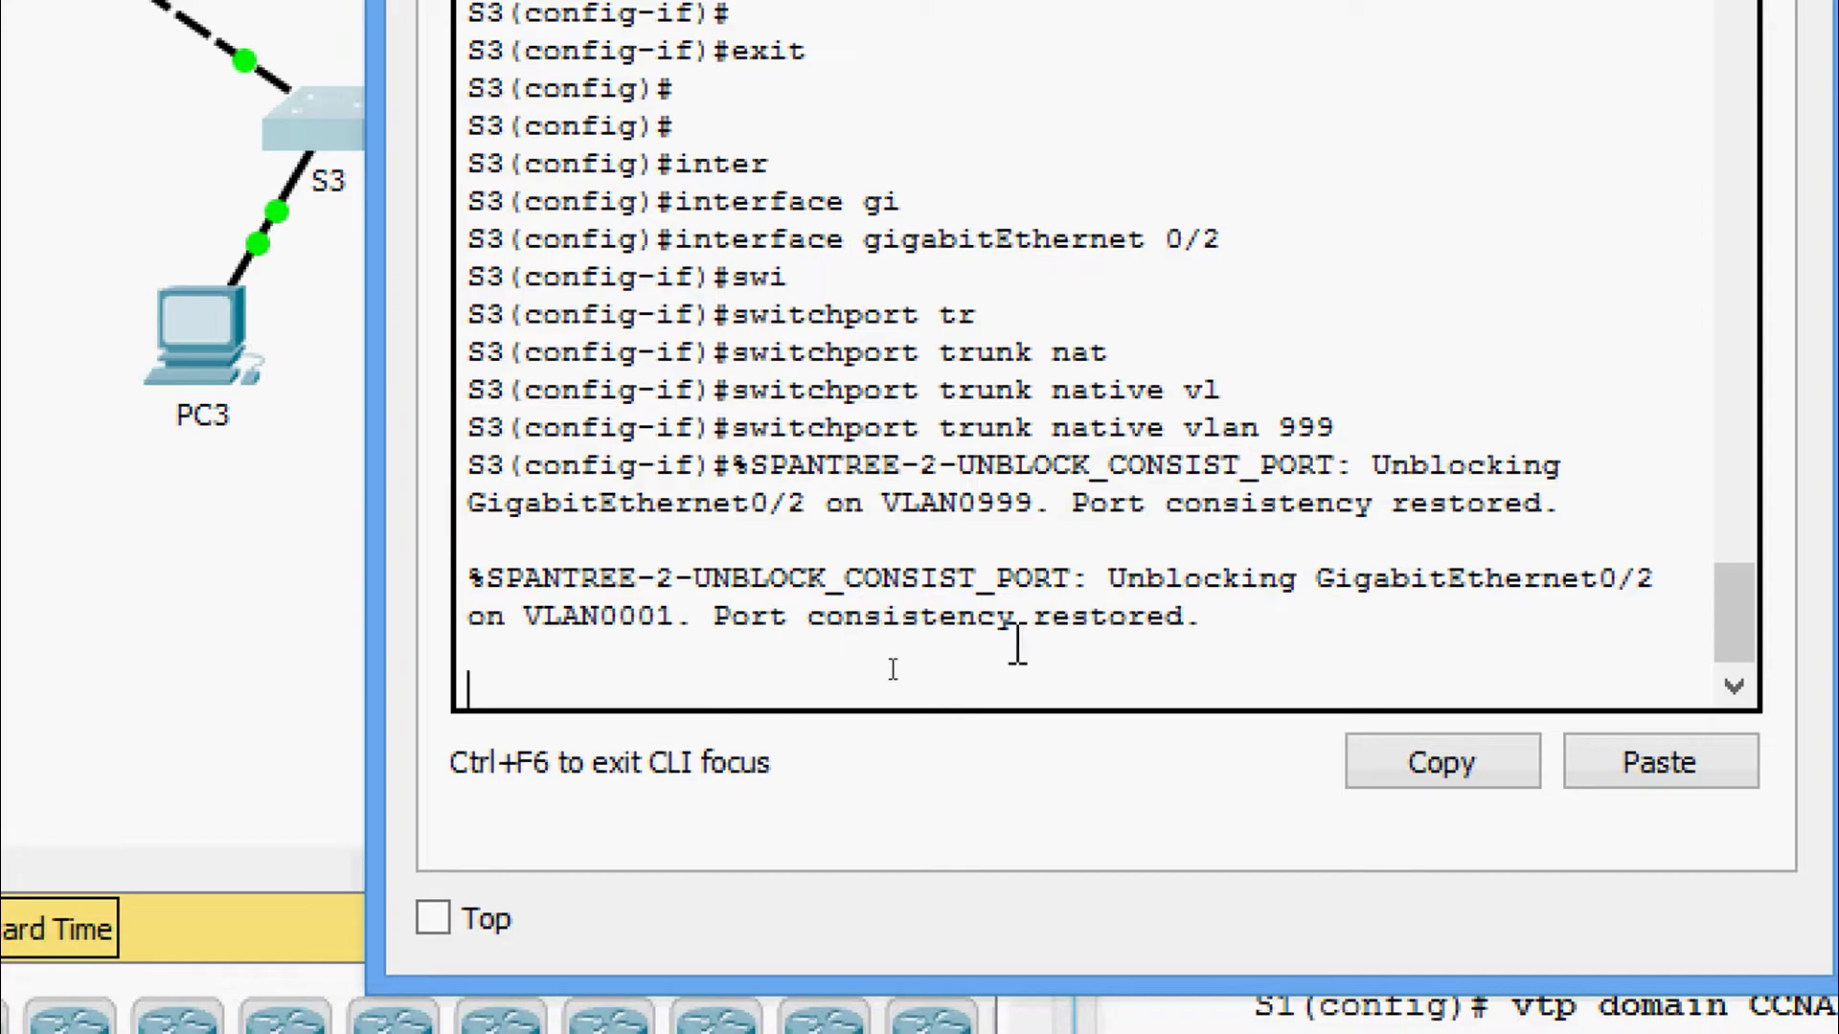
# Highlight S3's consistency-restored message, then run show interfaces trunk on S2 and highlight Gig0/1's native VLAN 999.
pyautogui.moveTo(716, 621); pyautogui.dragTo(1158, 640)
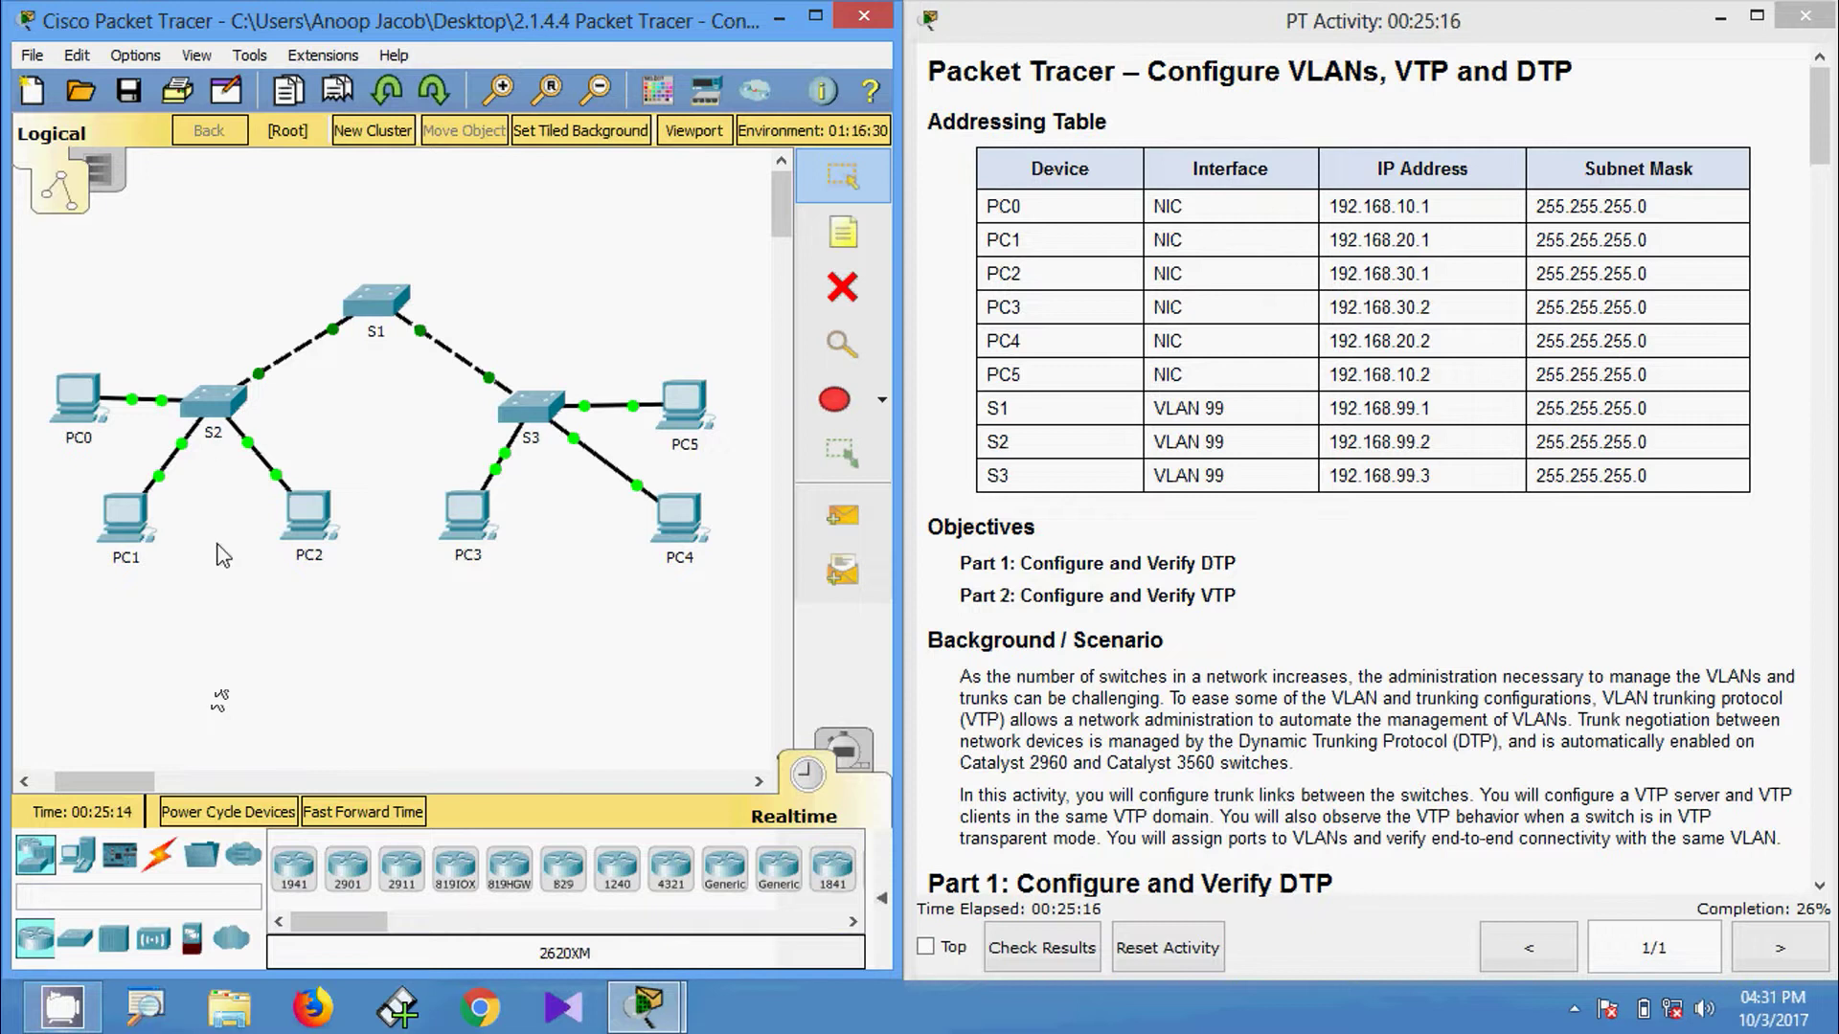
pyautogui.click(220, 414)
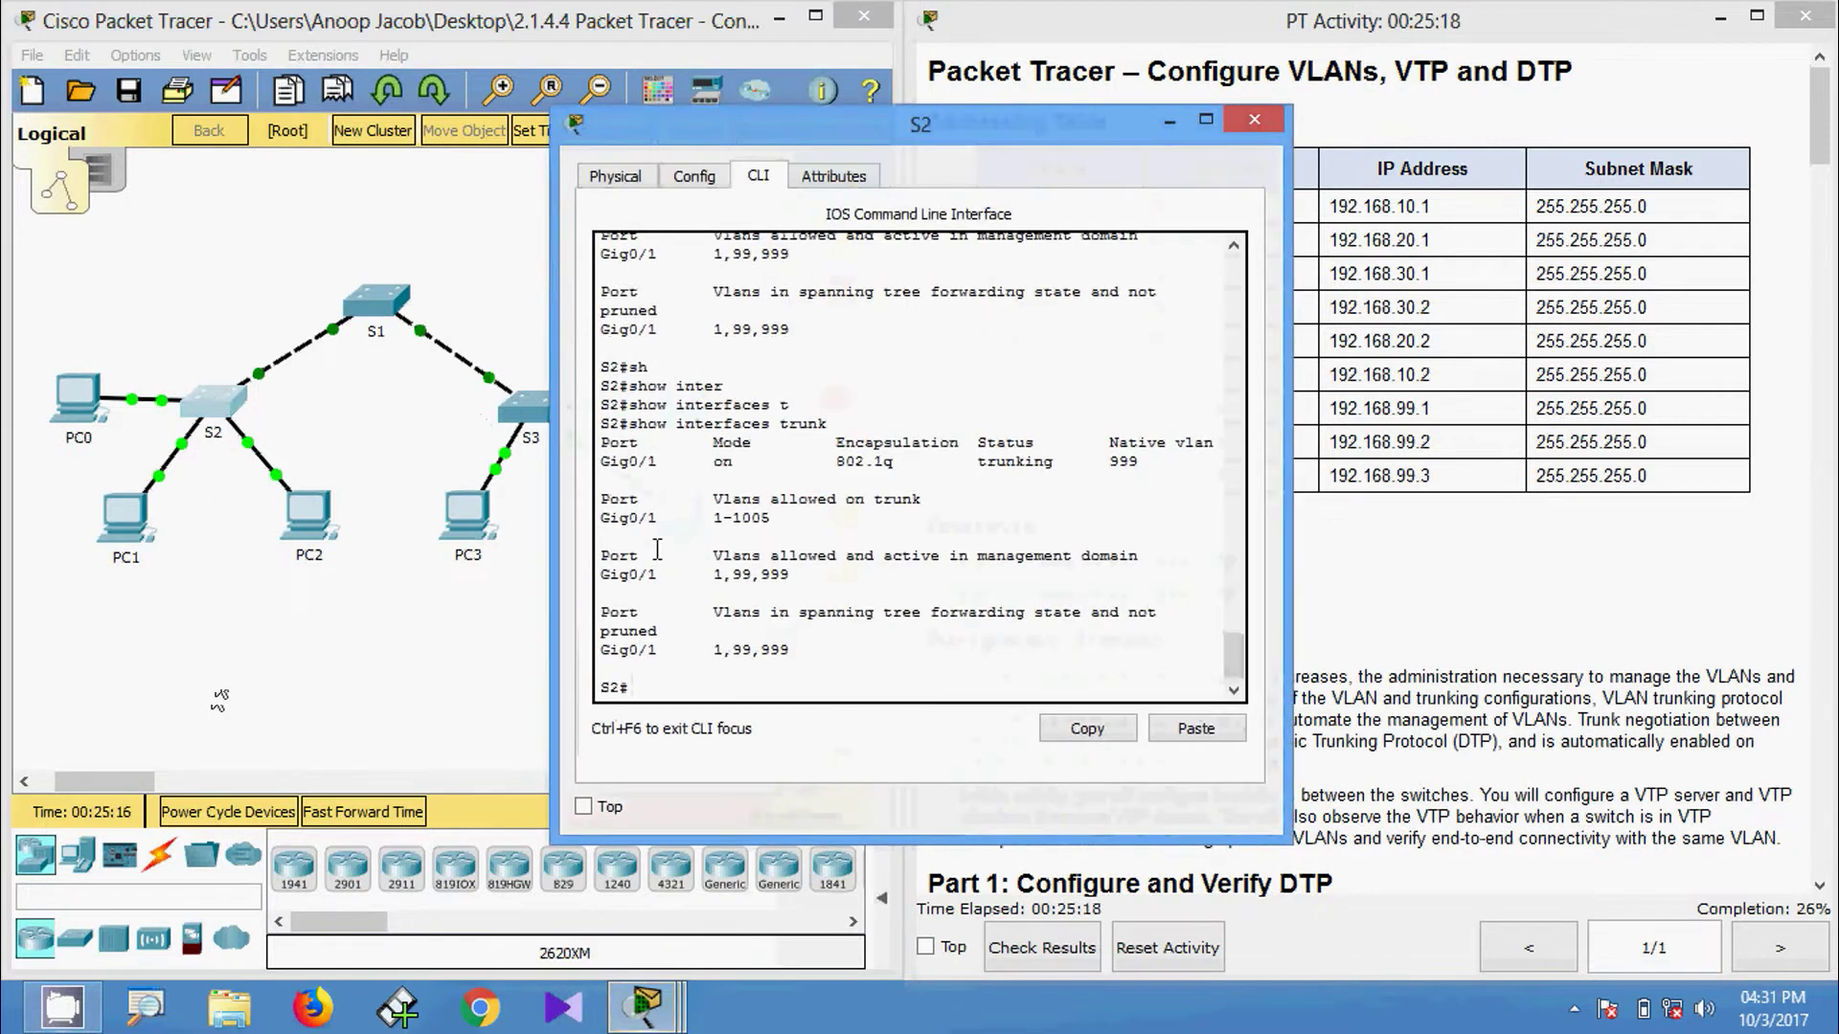
pyautogui.write('sh')
pyautogui.press('Tab')
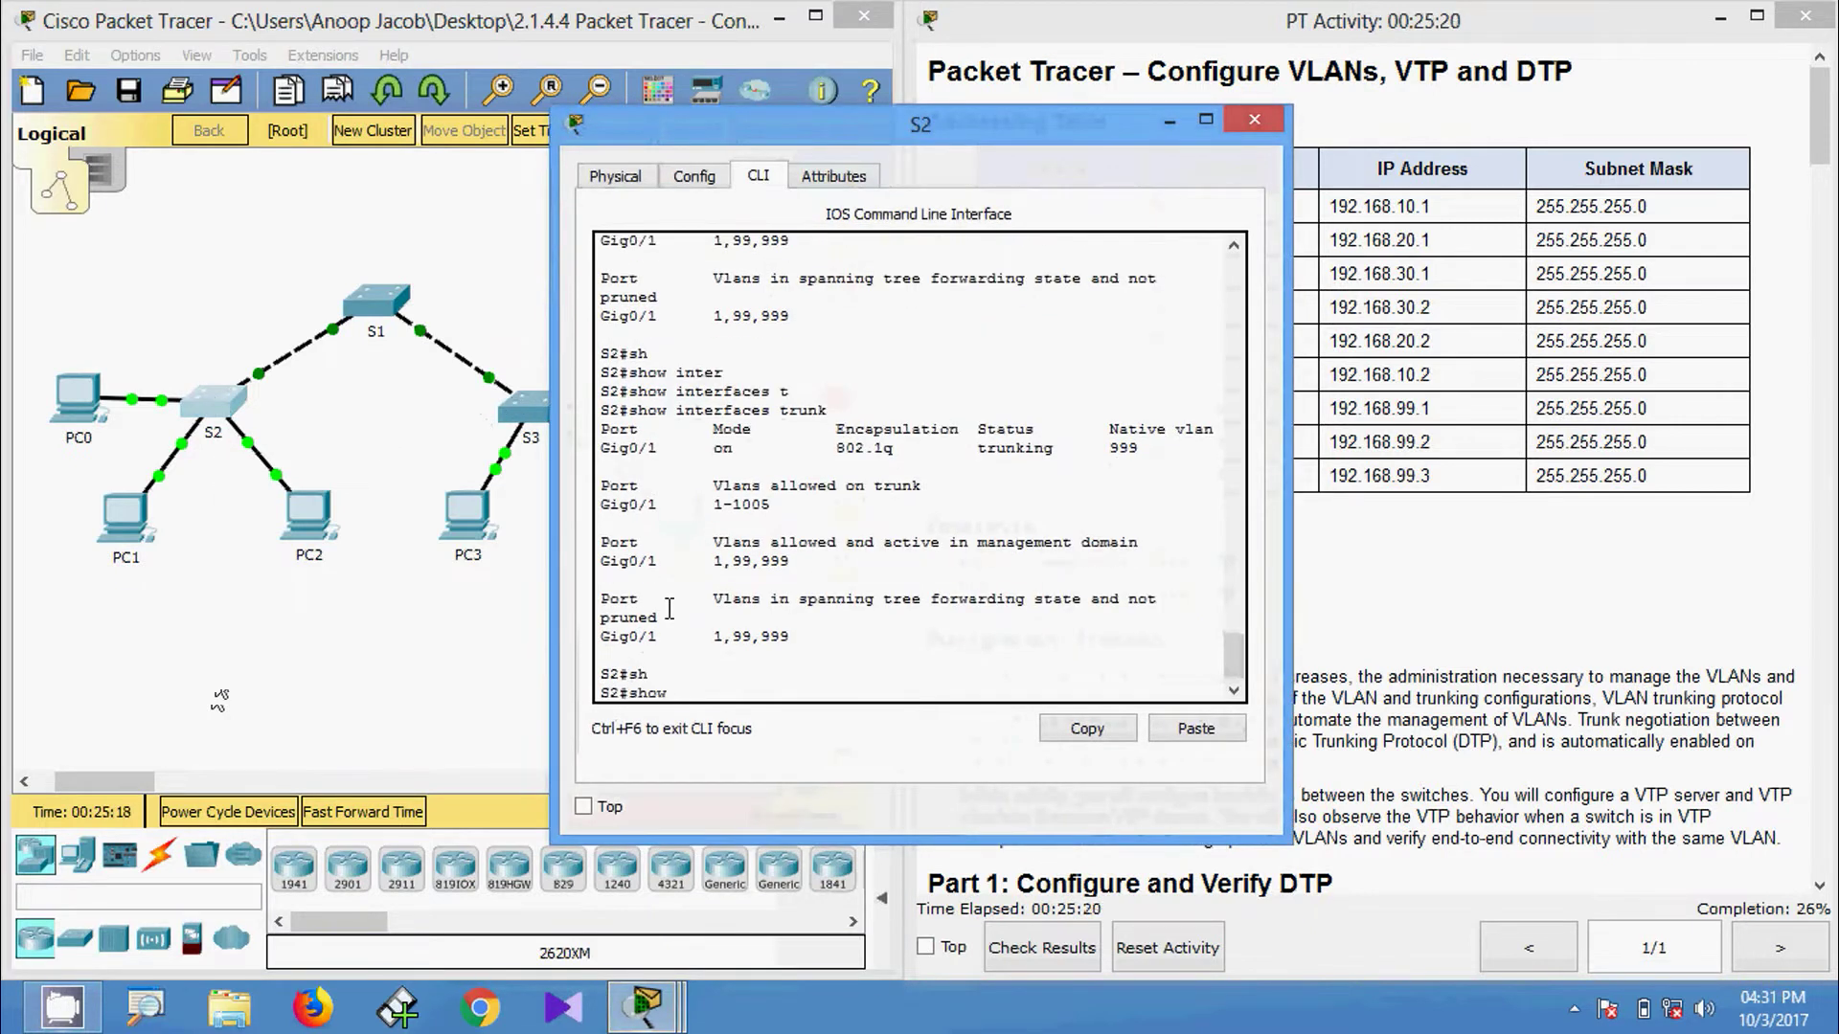
pyautogui.write('inter')
pyautogui.press('Tab')
pyautogui.write('t')
pyautogui.press('Tab')
pyautogui.press('Return')
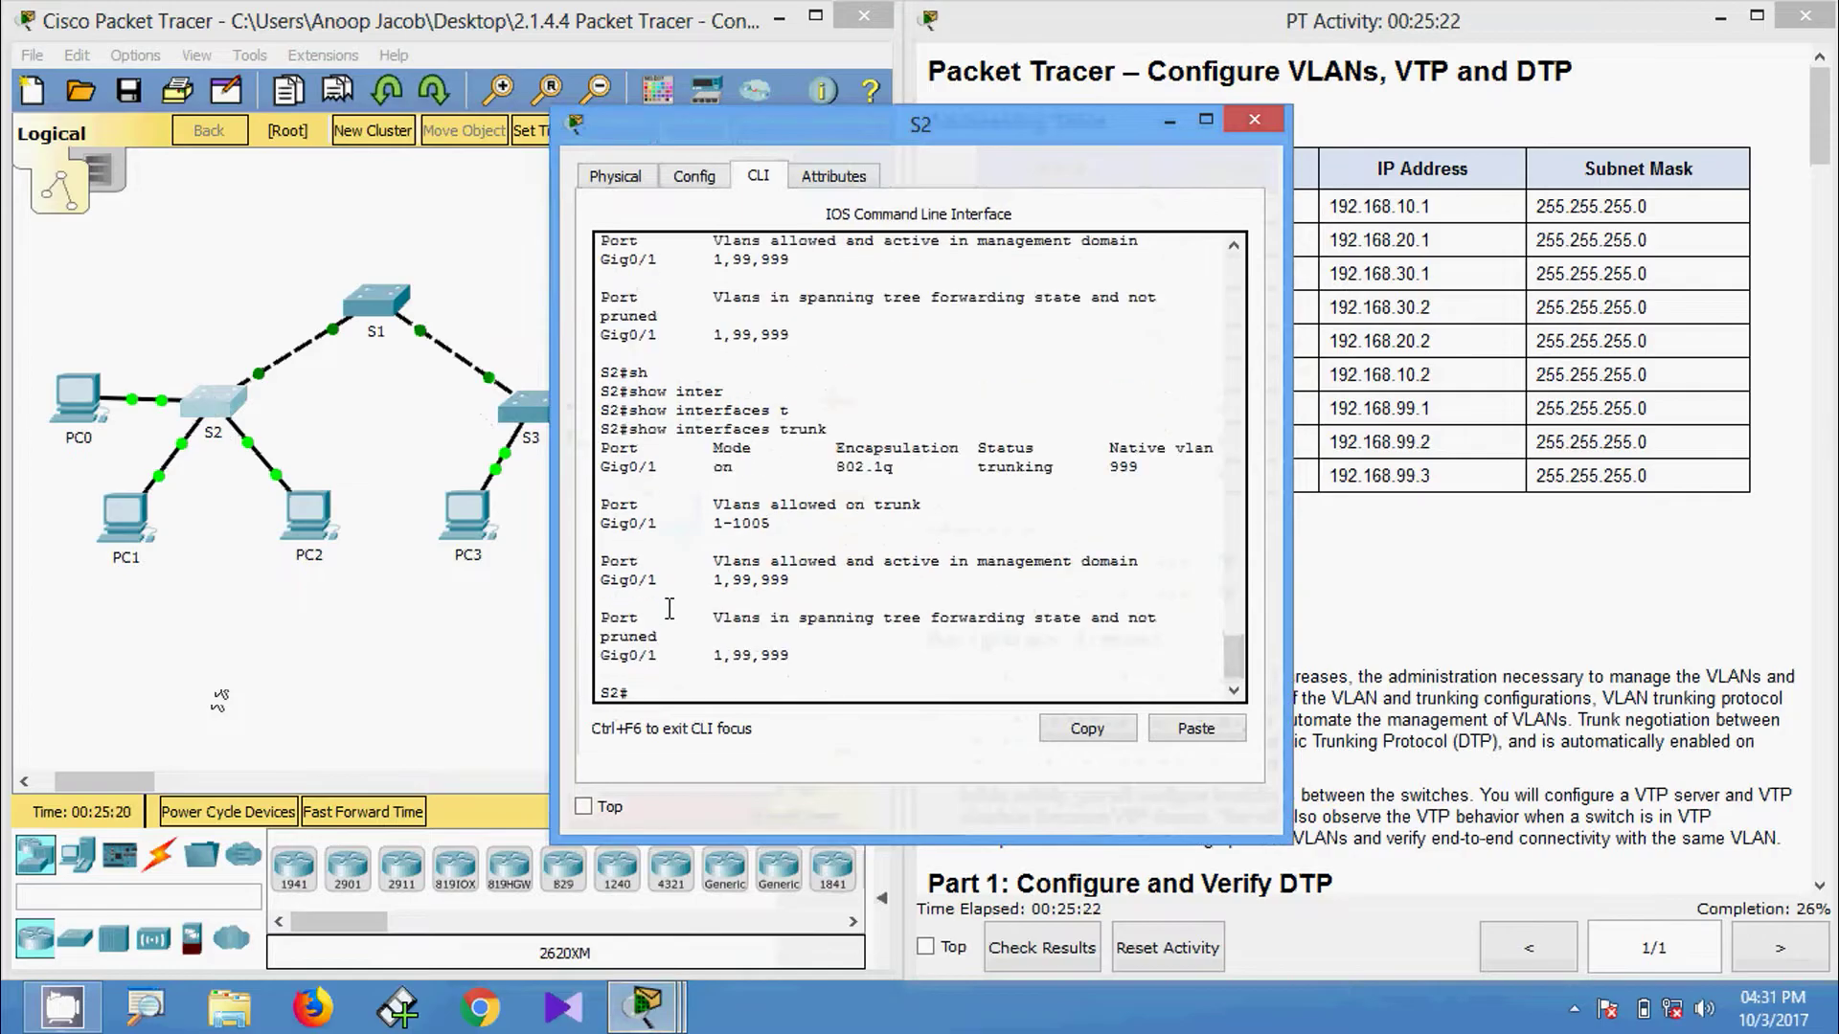
pyautogui.moveTo(601, 470); pyautogui.dragTo(1103, 476)
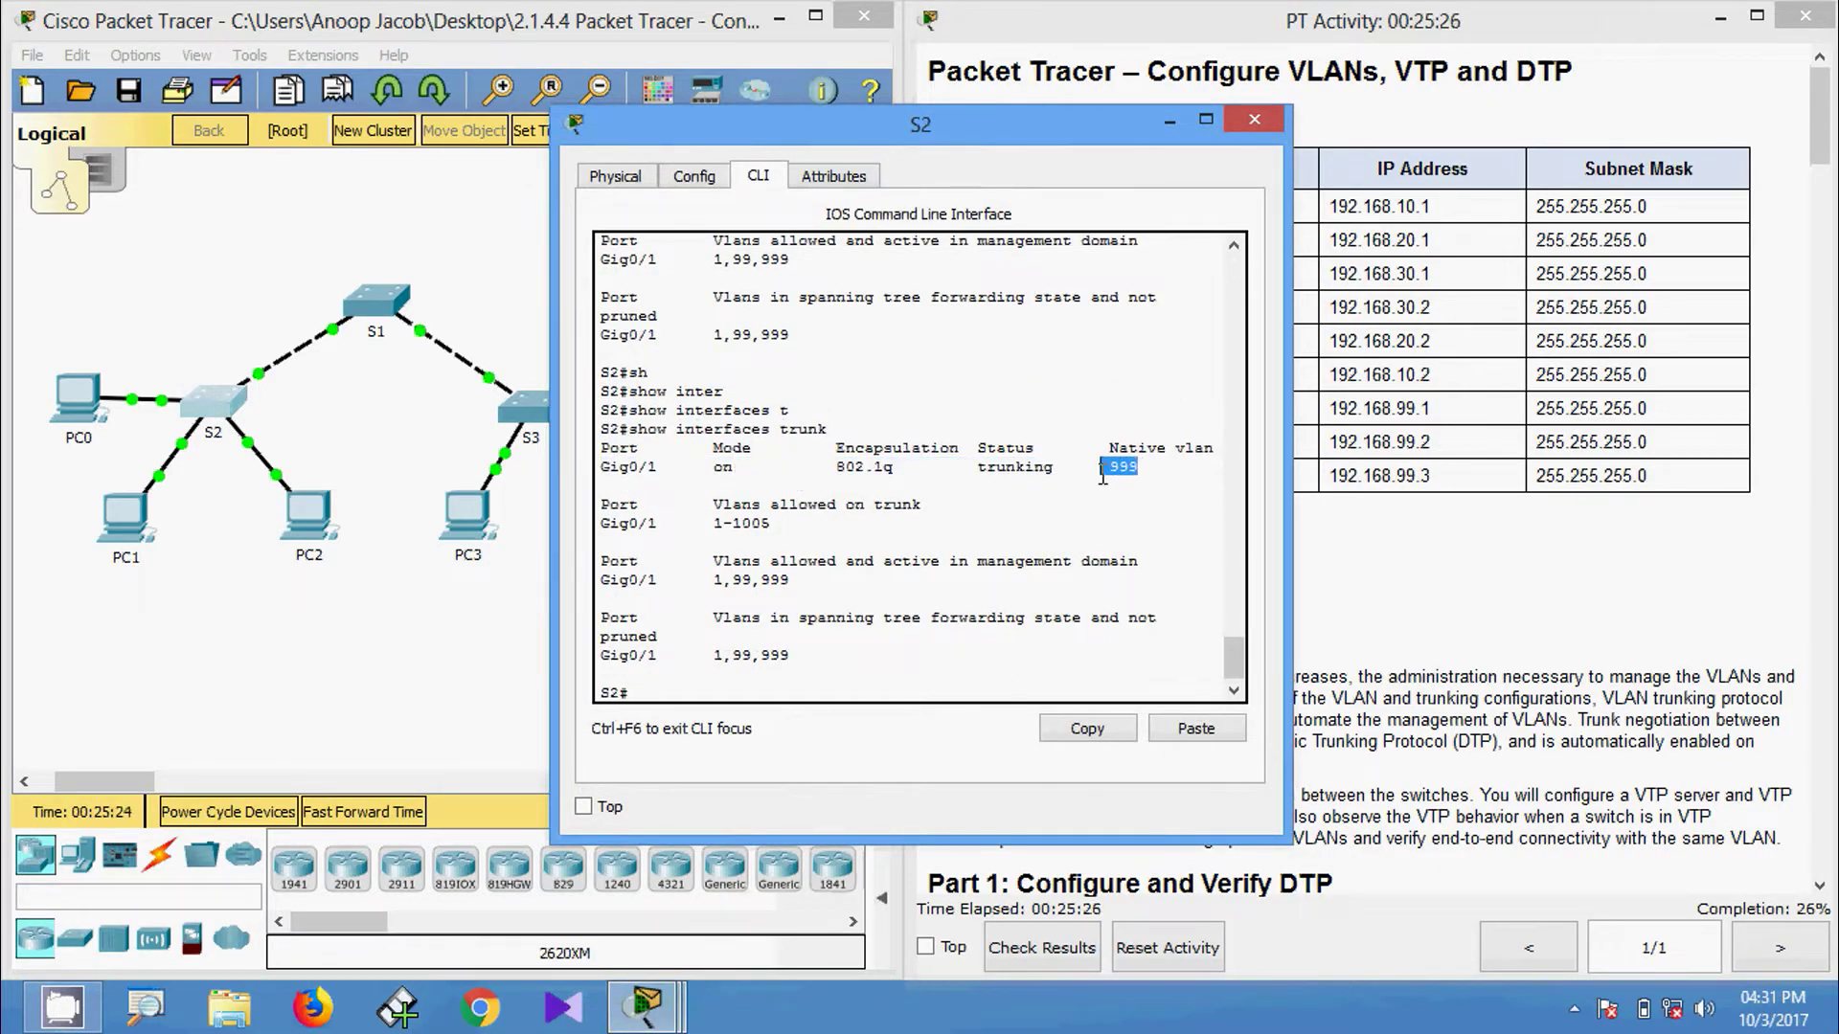
# Run show interfaces trunk on S1 and highlight its trunks' native VLAN 999.
pyautogui.click(1254, 120)
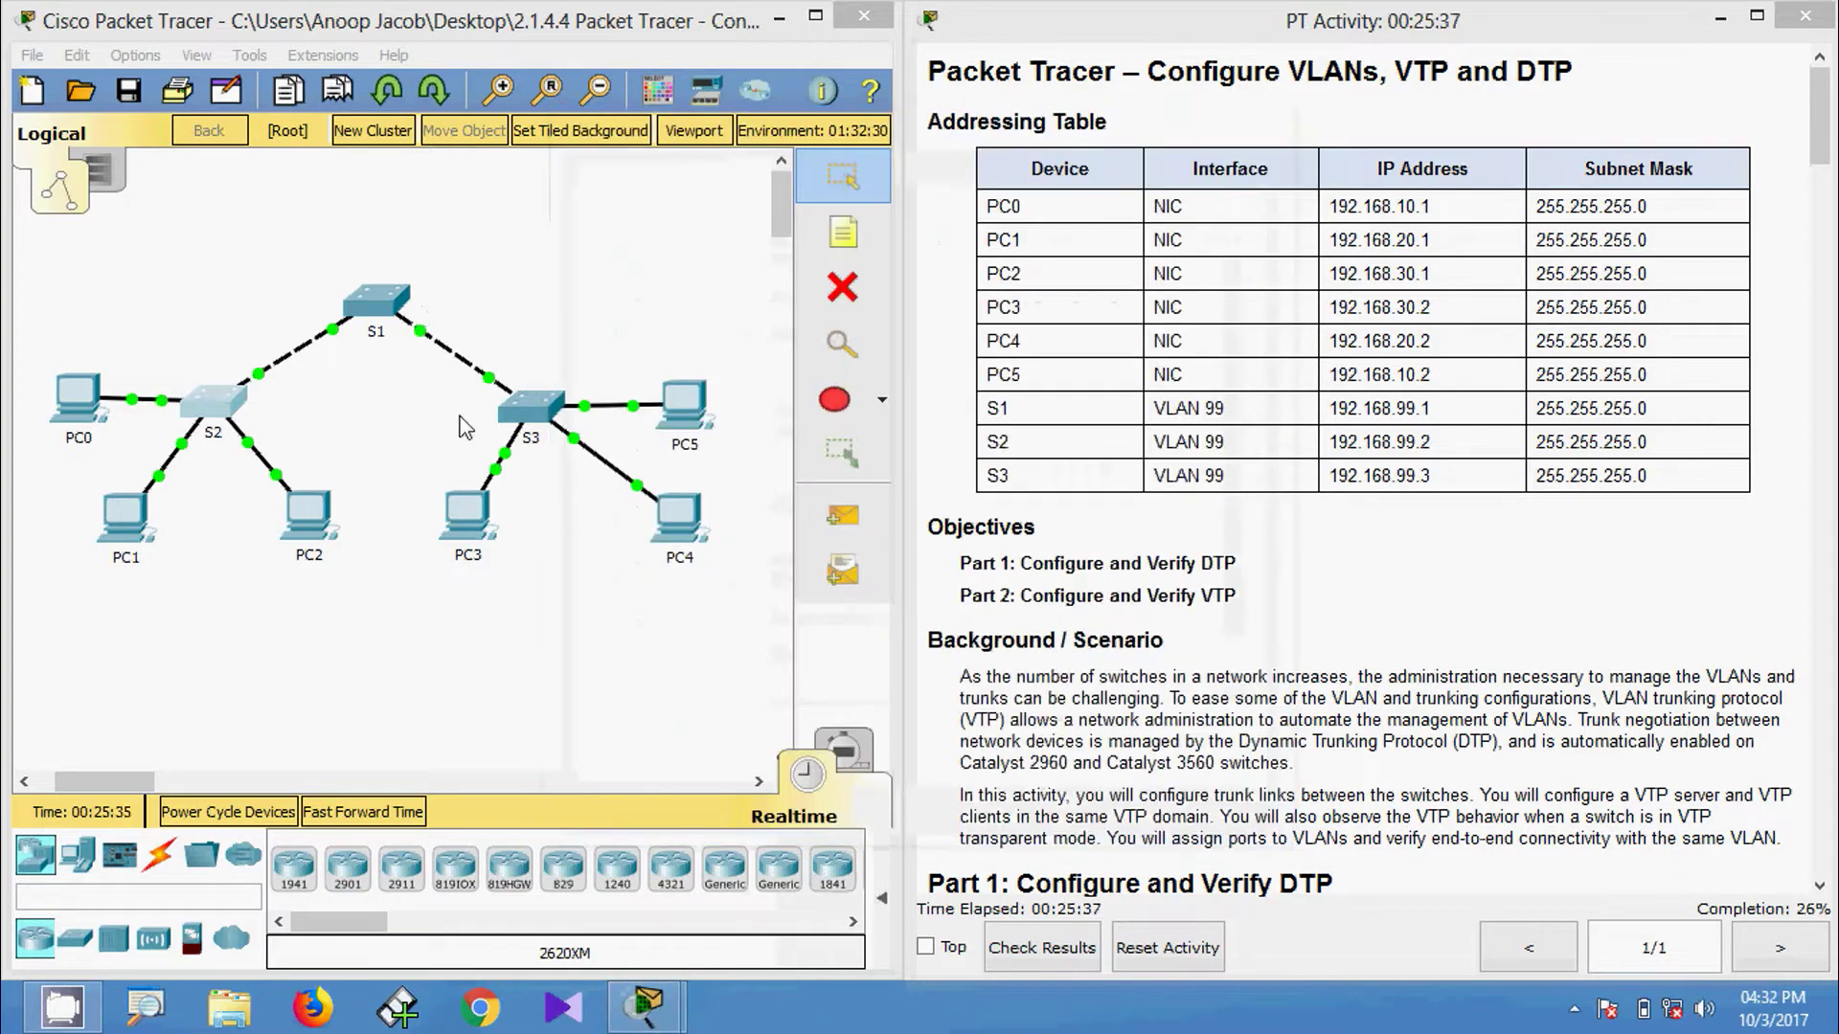
pyautogui.click(384, 308)
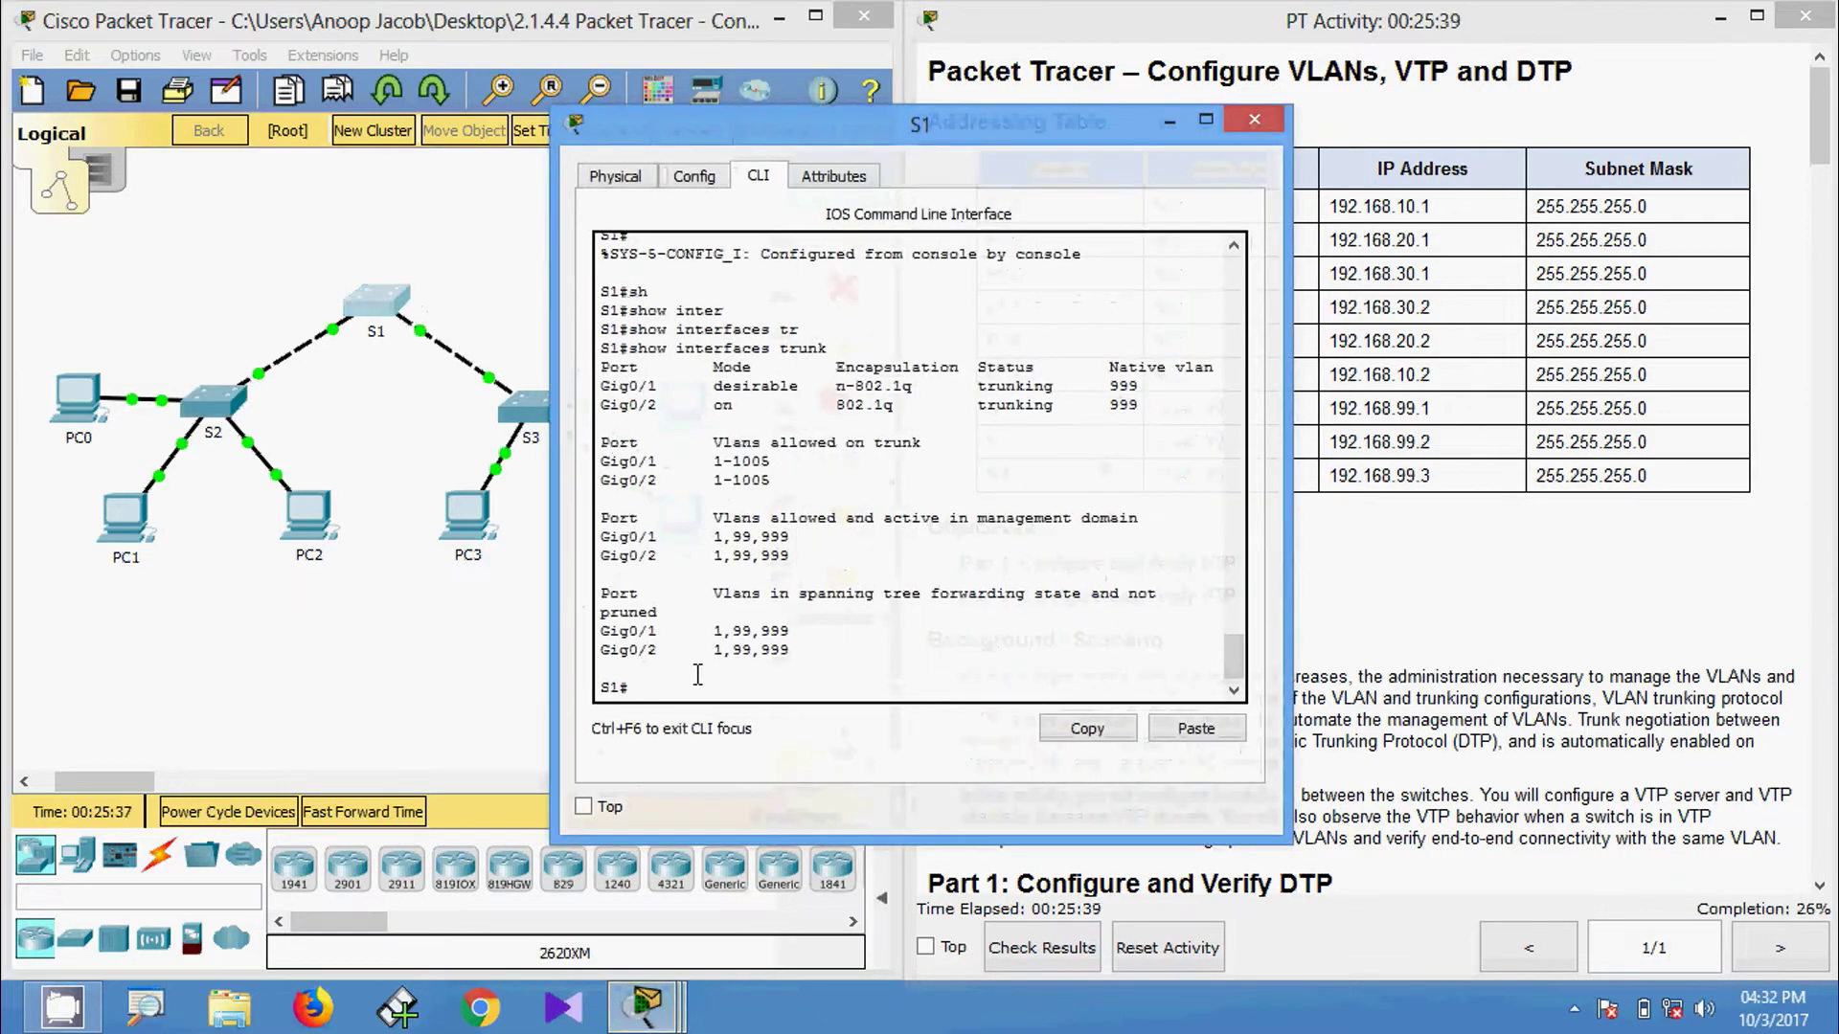
pyautogui.write('sh')
pyautogui.press('Tab')
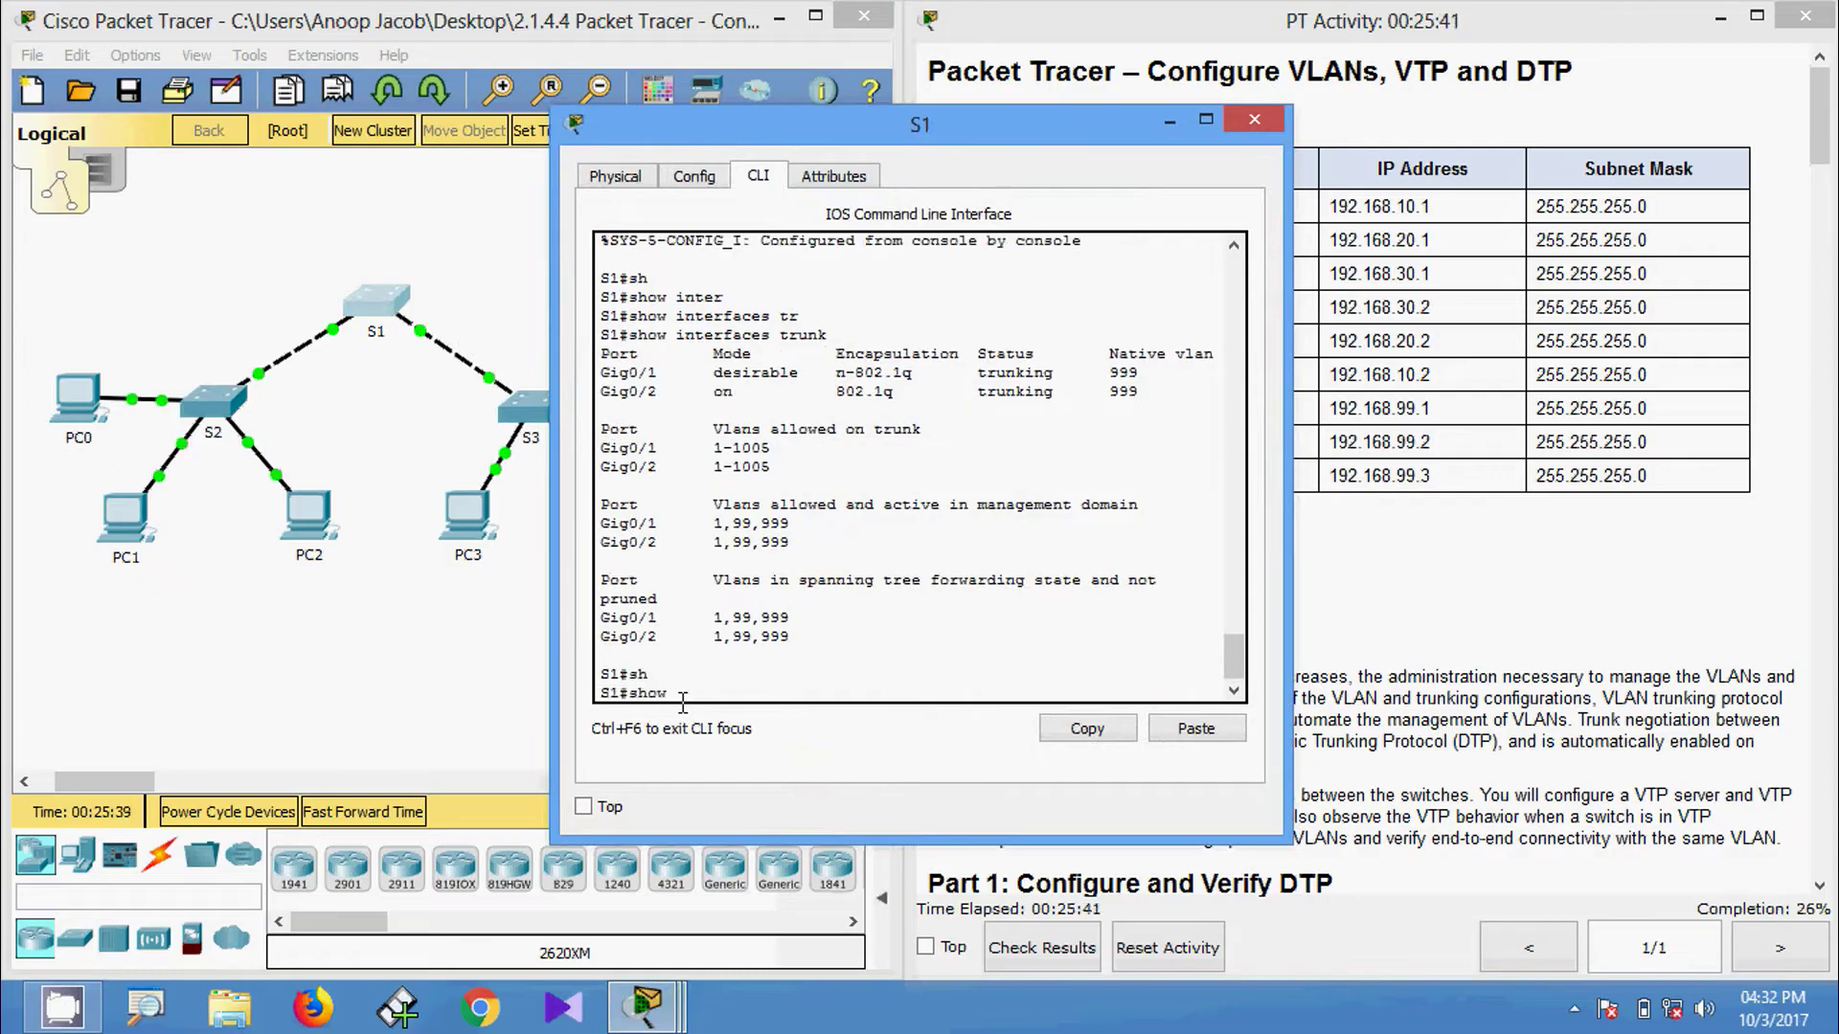
pyautogui.write('inter')
pyautogui.press('Tab')
pyautogui.write('tr')
pyautogui.press('Tab')
pyautogui.press('Return')
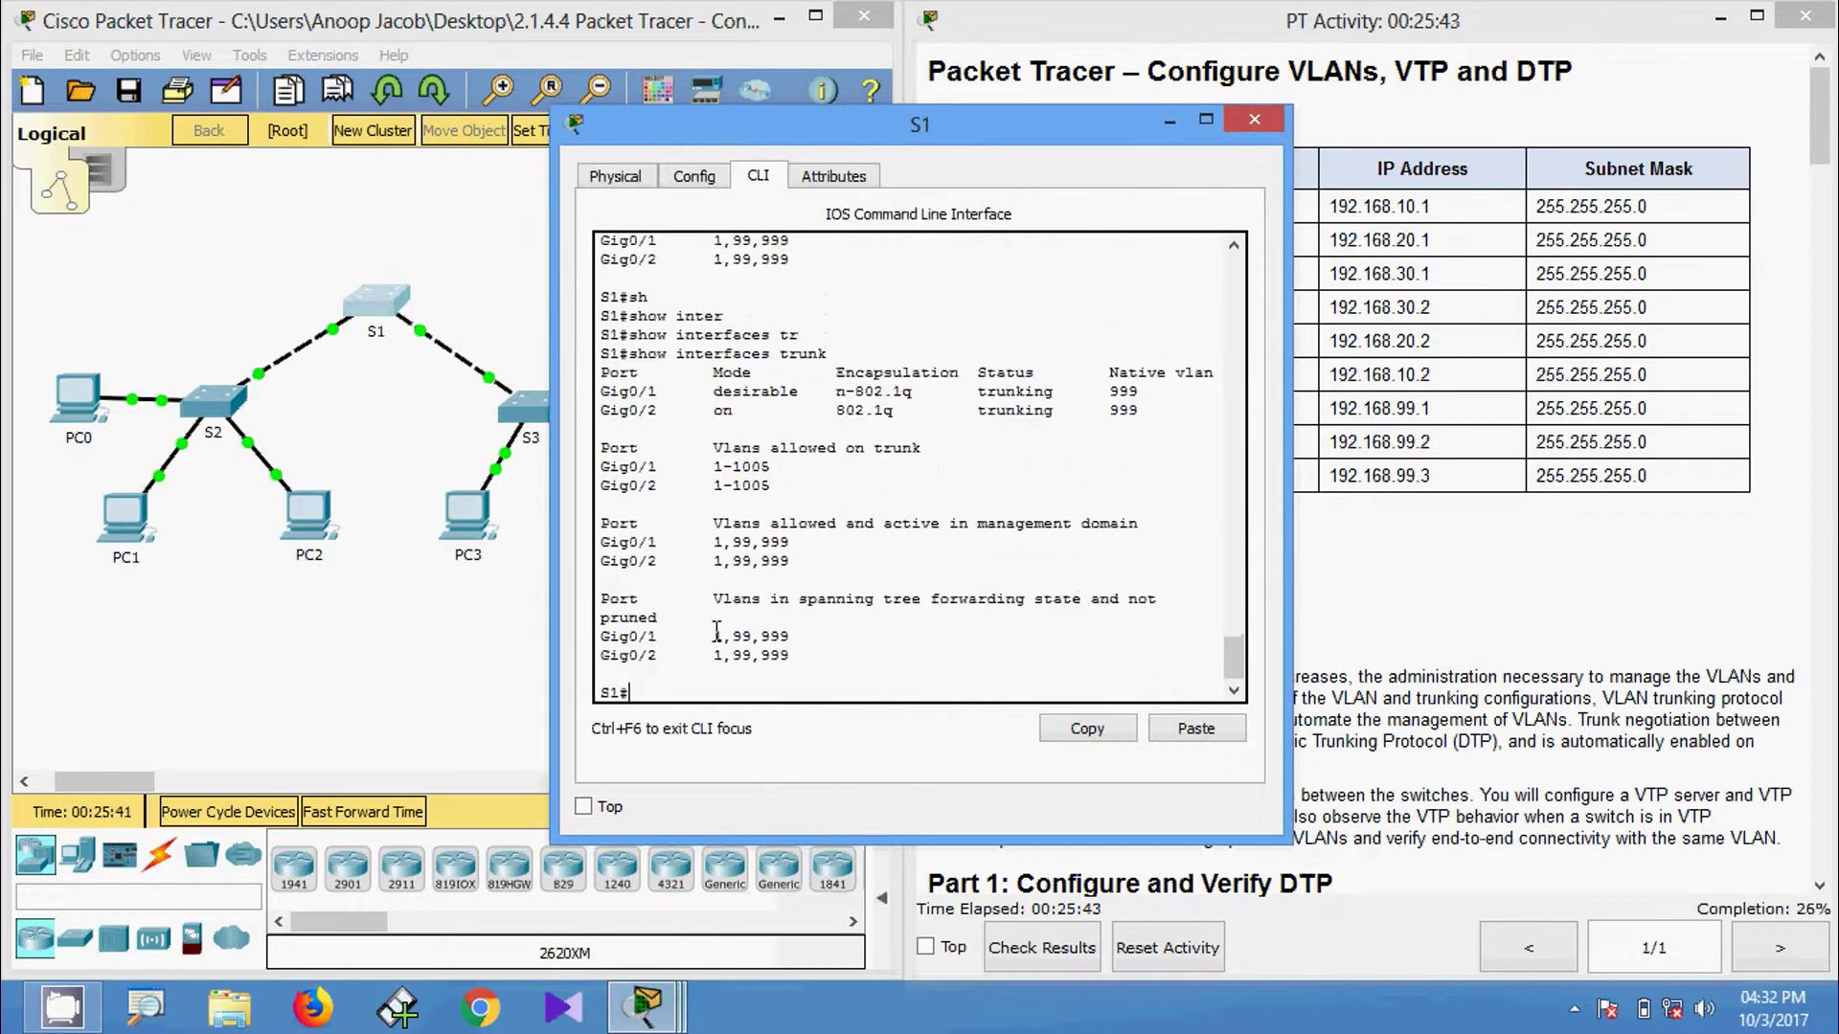
pyautogui.moveTo(607, 378); pyautogui.dragTo(1182, 410)
# Run show interfaces trunk on S3 from privileged mode and highlight Gig0/2's native VLAN 999.
pyautogui.click(1254, 119)
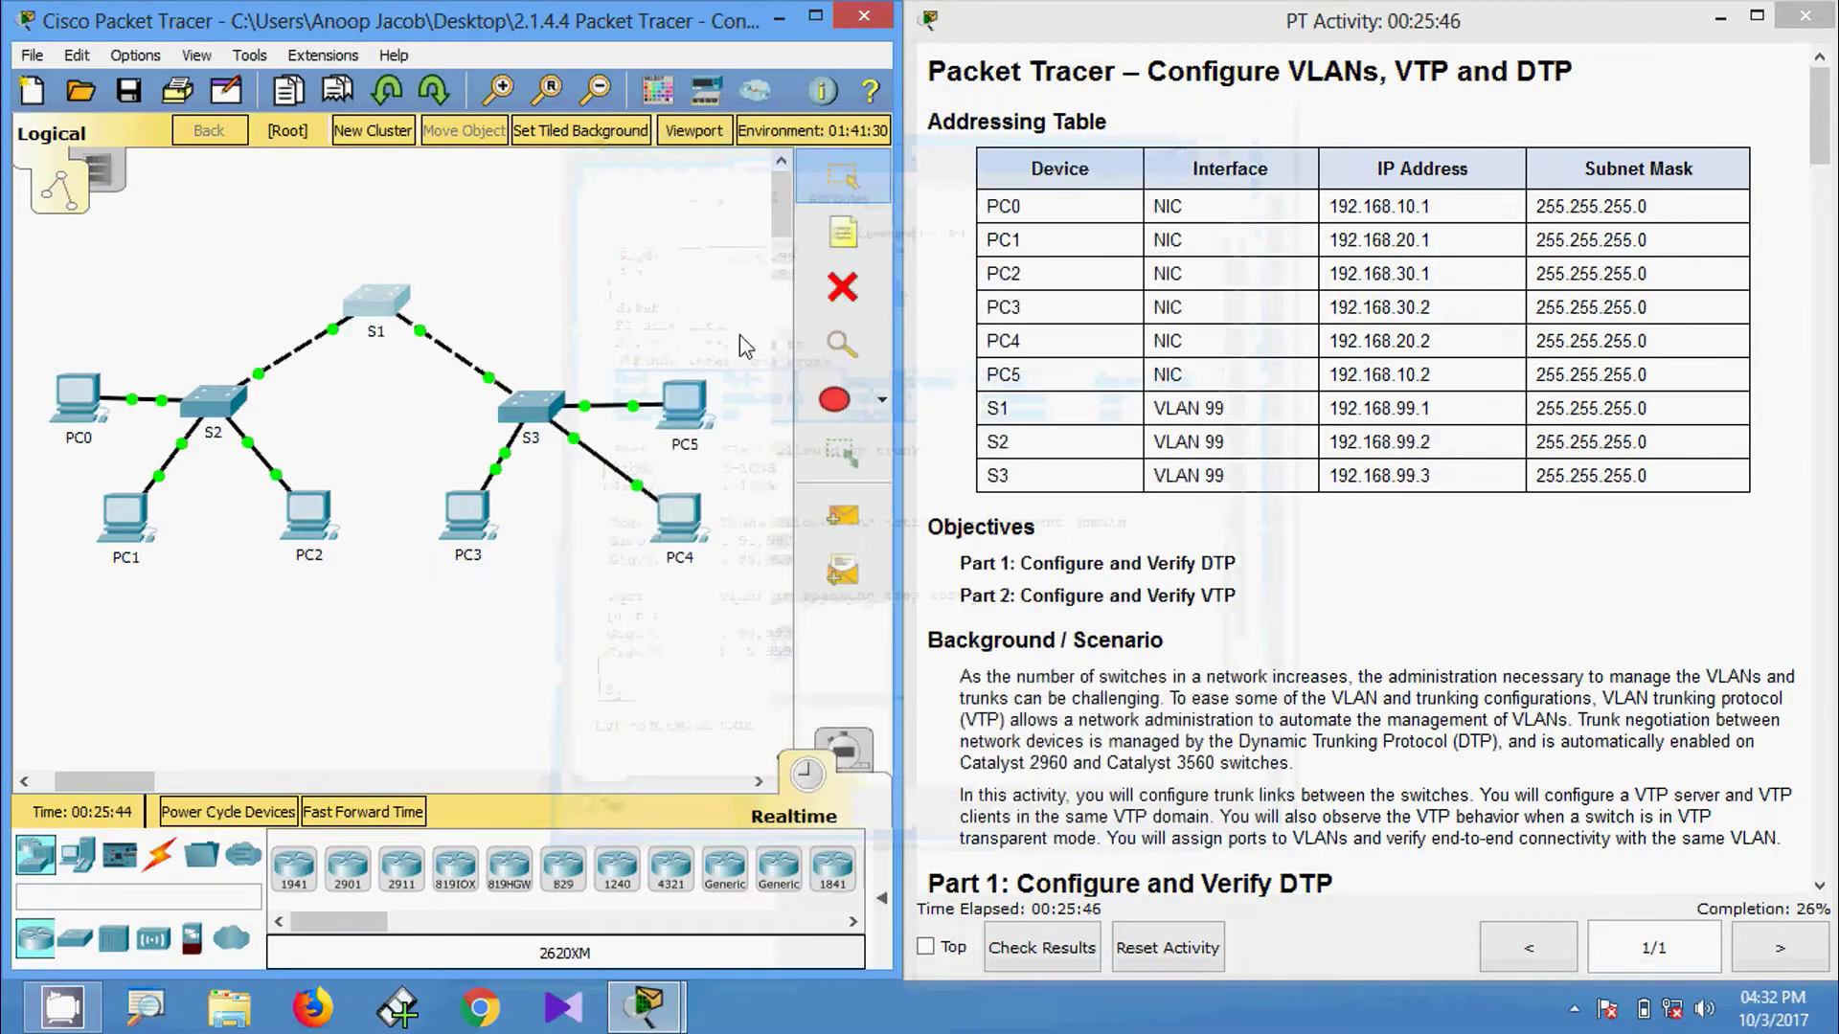
pyautogui.click(532, 414)
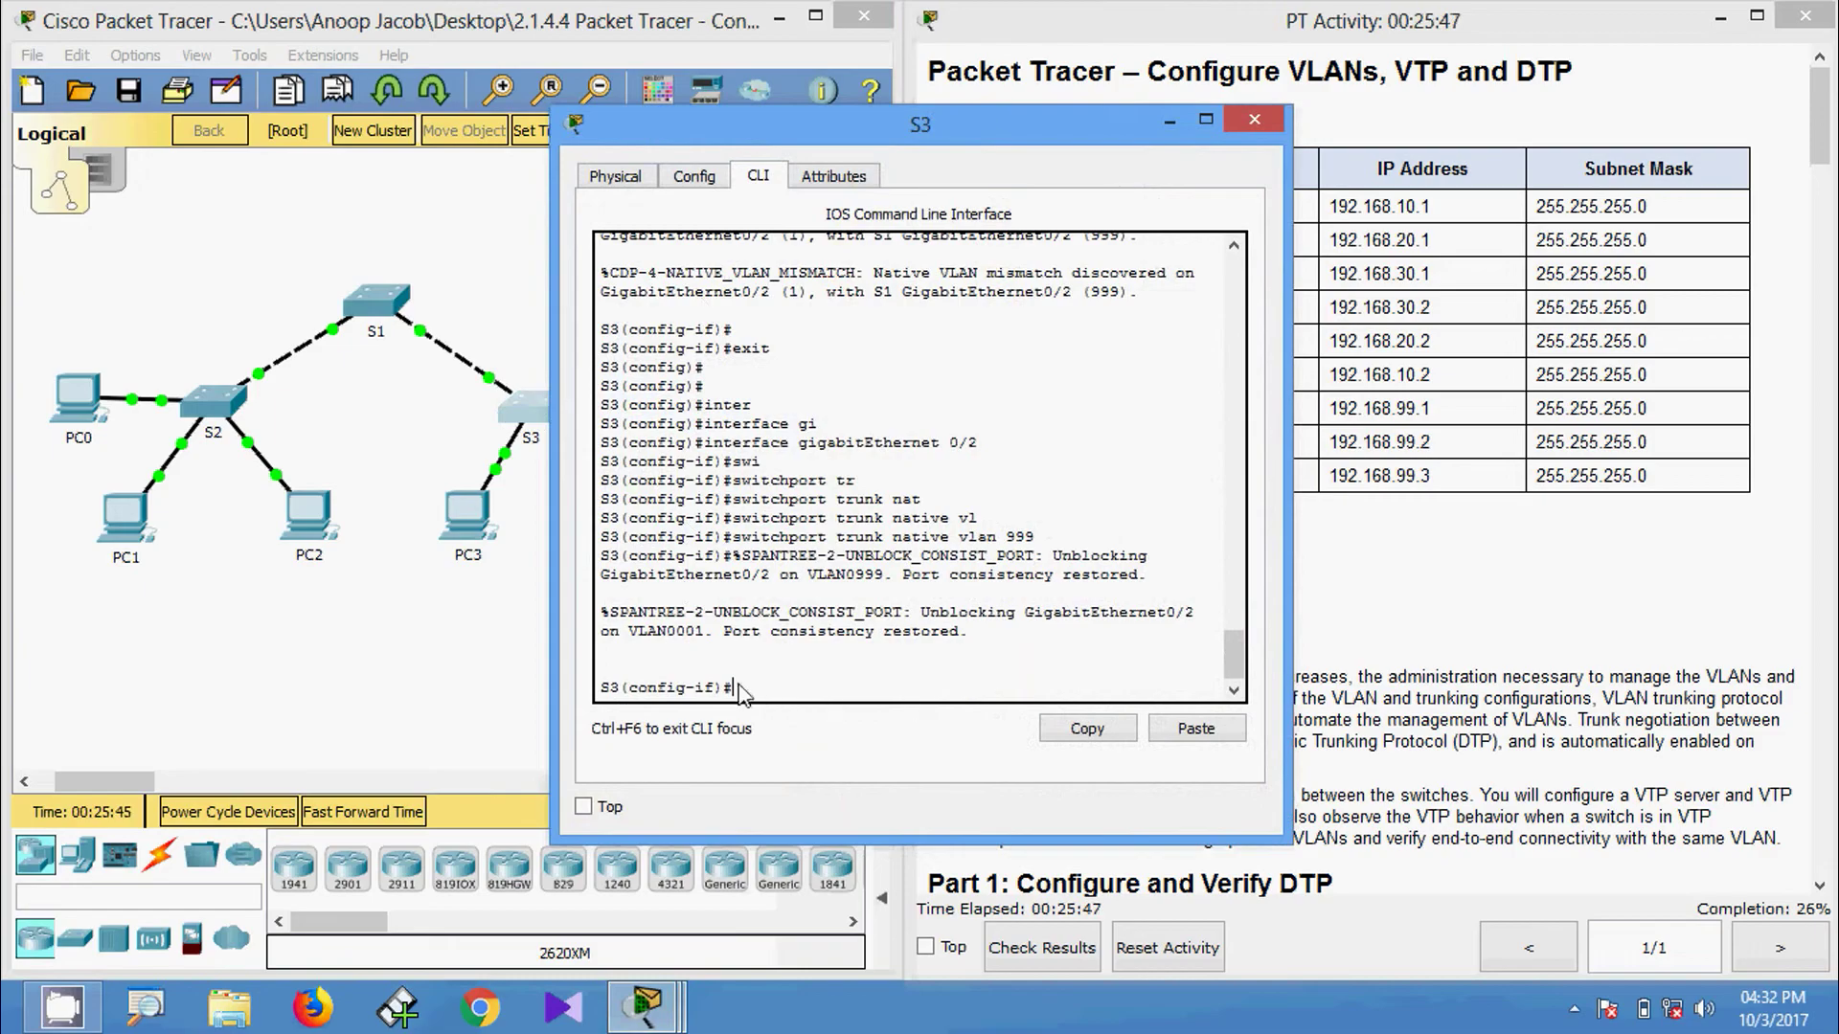
pyautogui.rightClick(926, 1003)
pyautogui.click(764, 692)
pyautogui.hotkey('ctrl', 'z')
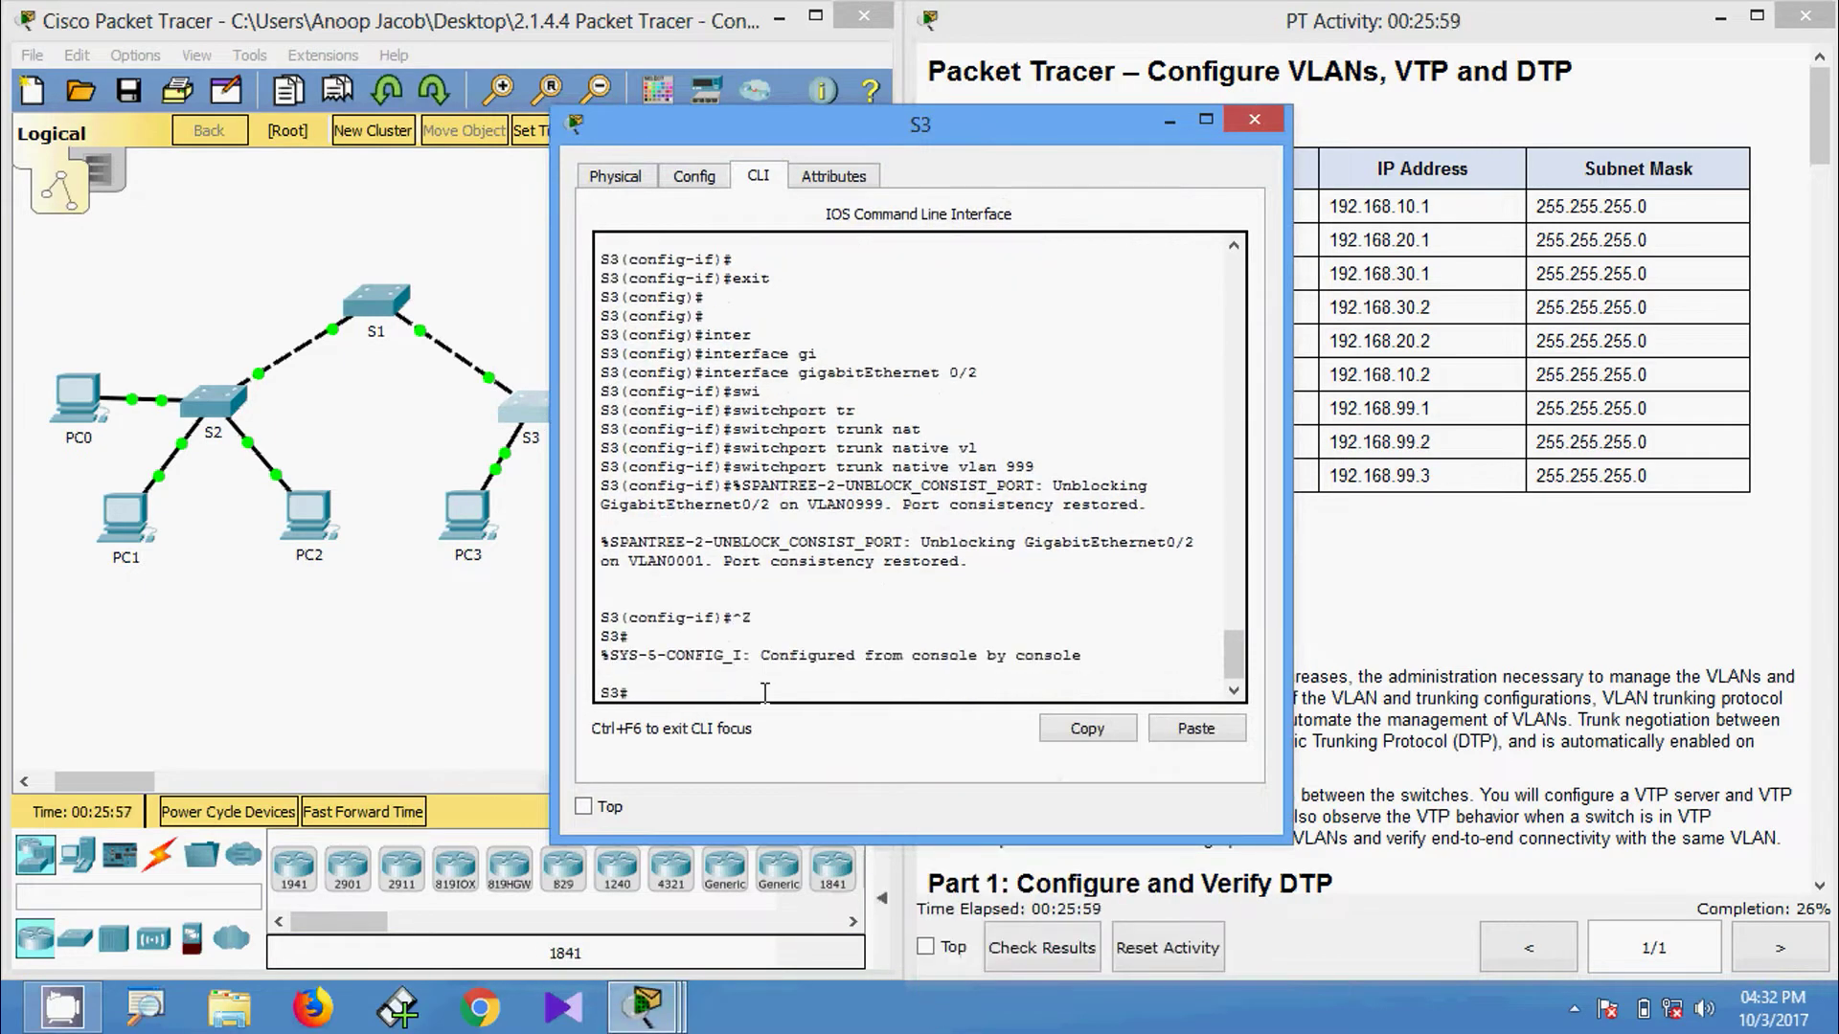
pyautogui.write('sh')
pyautogui.press('Tab')
pyautogui.write('inter')
pyautogui.press('Tab')
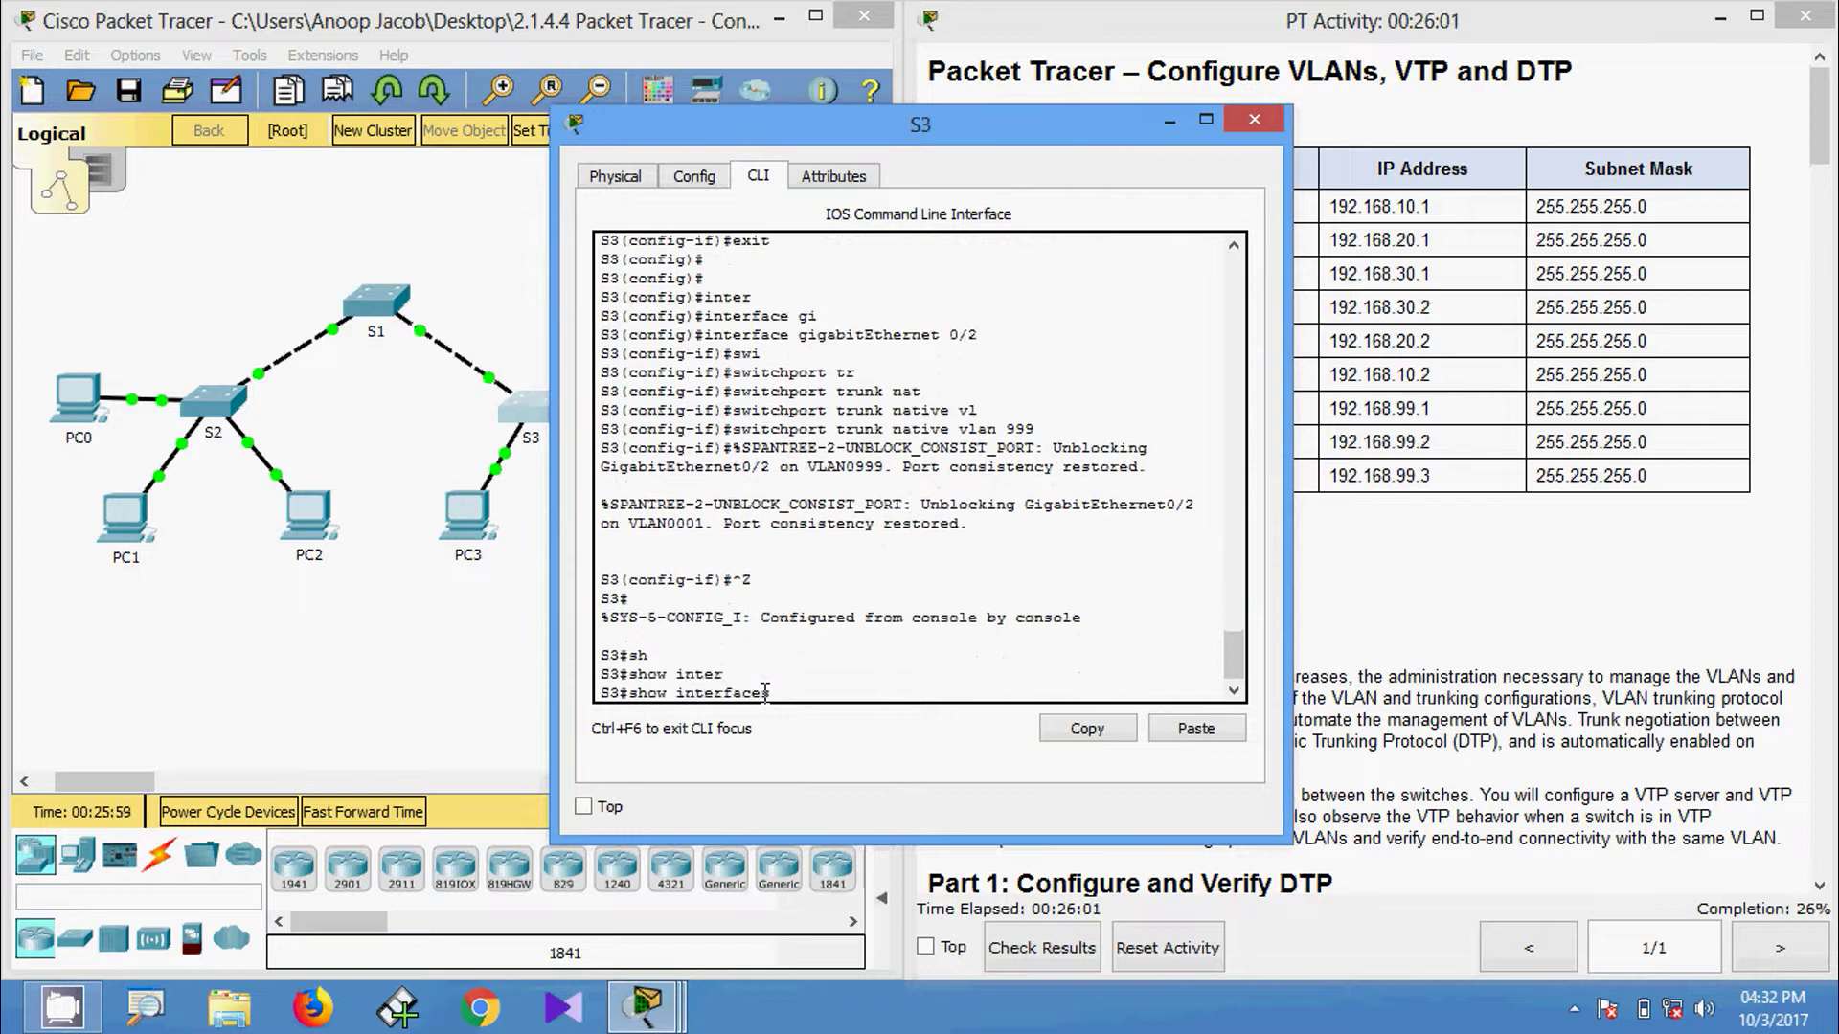
pyautogui.write('tr')
pyautogui.press('Tab')
pyautogui.press('Return')
pyautogui.press('Return')
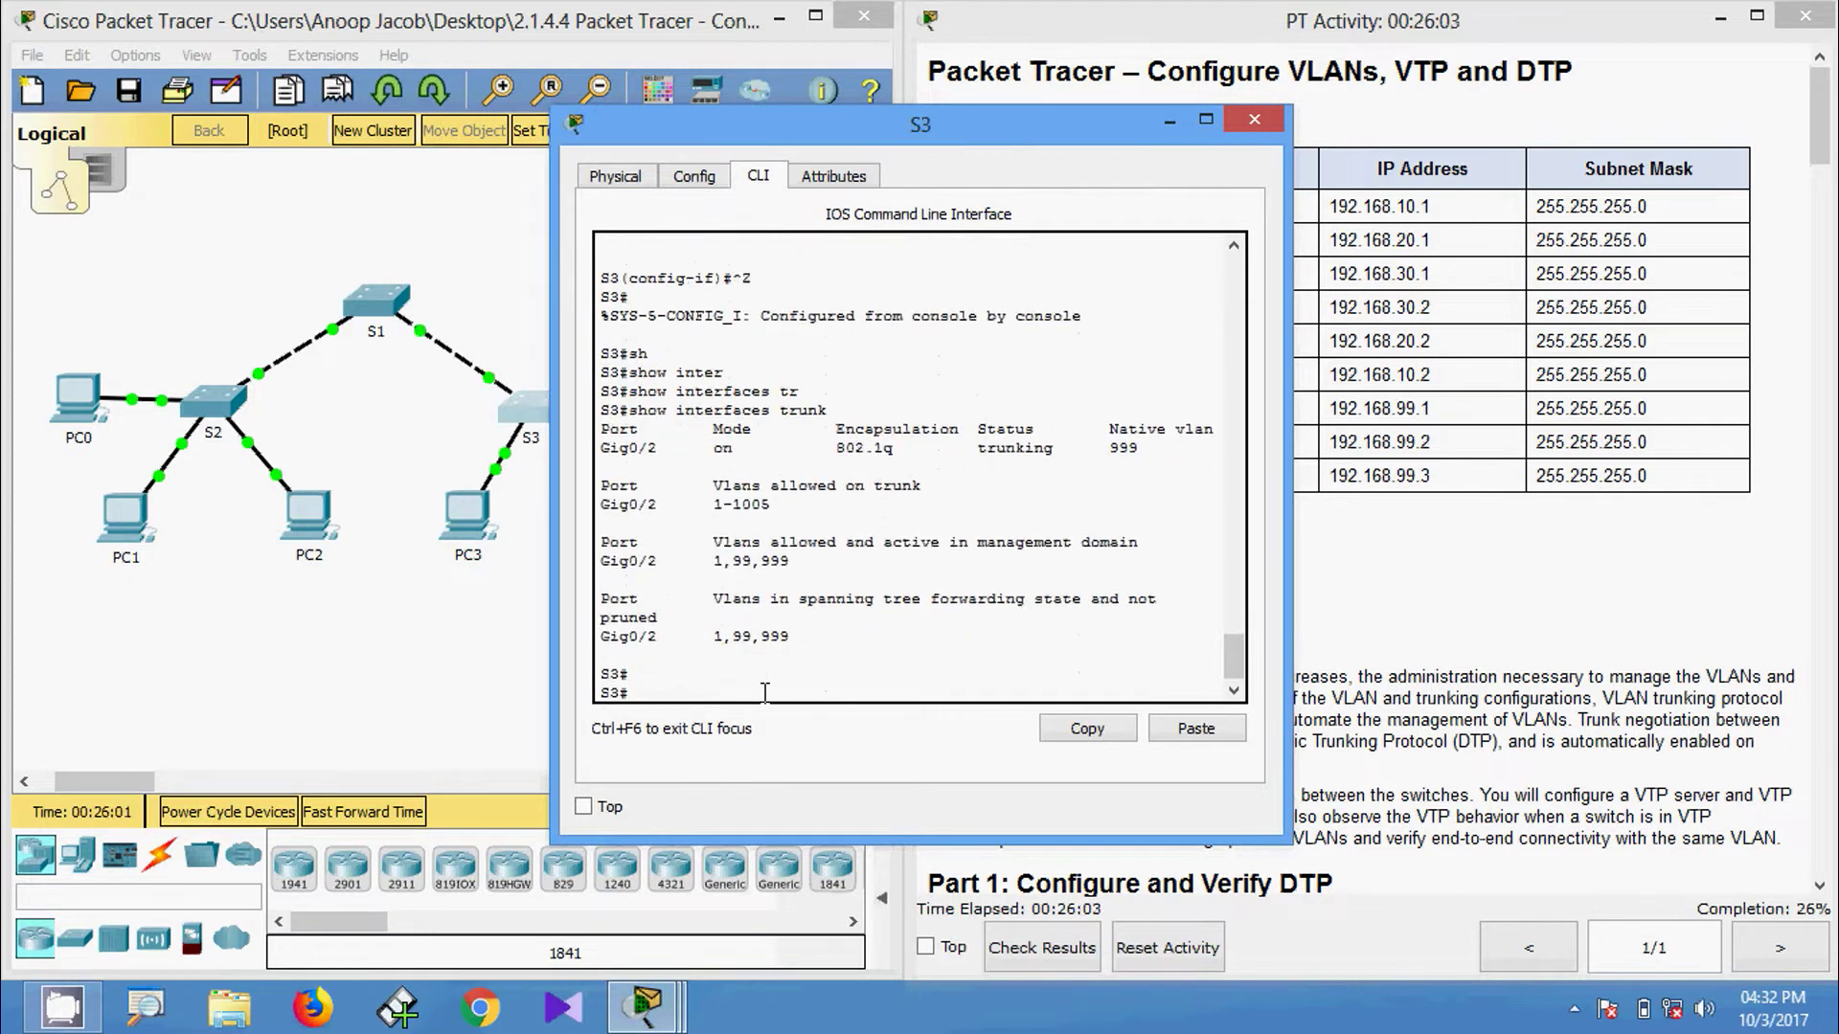
pyautogui.moveTo(603, 447); pyautogui.dragTo(1166, 453)
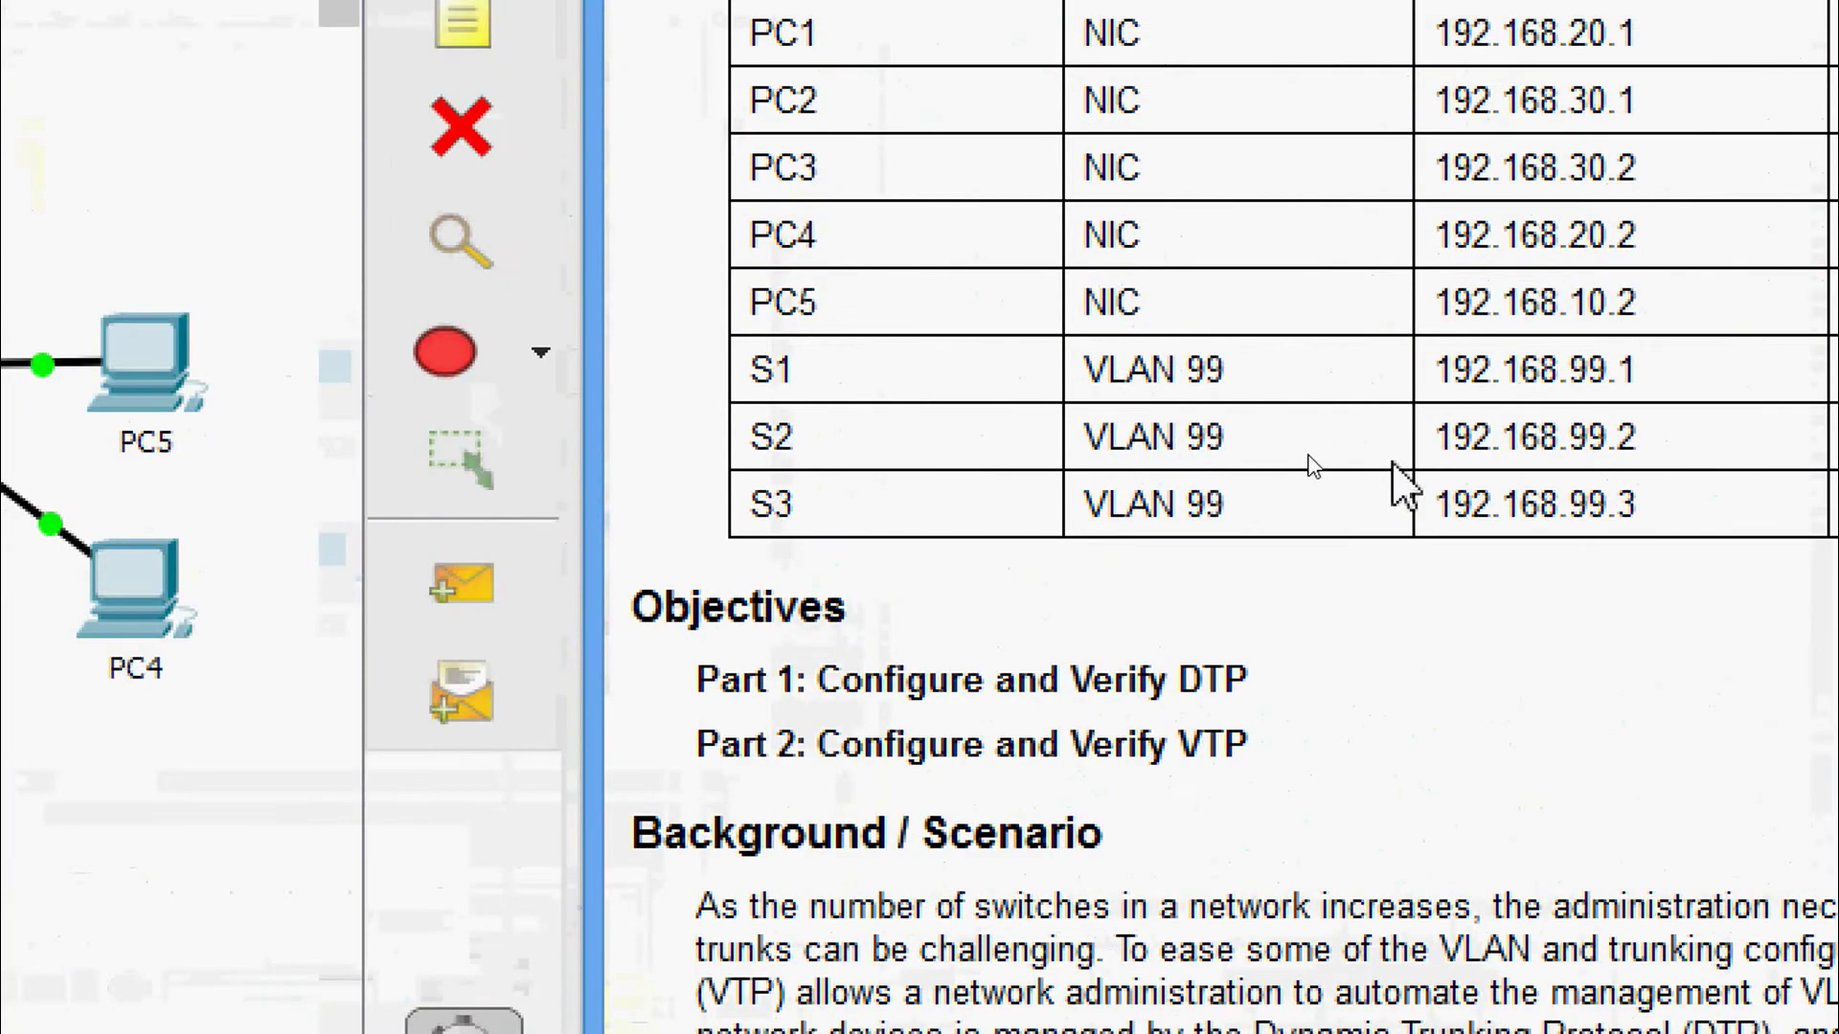
# Ping S2's address 192.168.99.2 from S1, pasting the IP copied from the Addressing Table.
pyautogui.moveTo(1434, 437); pyautogui.dragTo(1644, 437)
pyautogui.hotkey('ctrl', 'c')
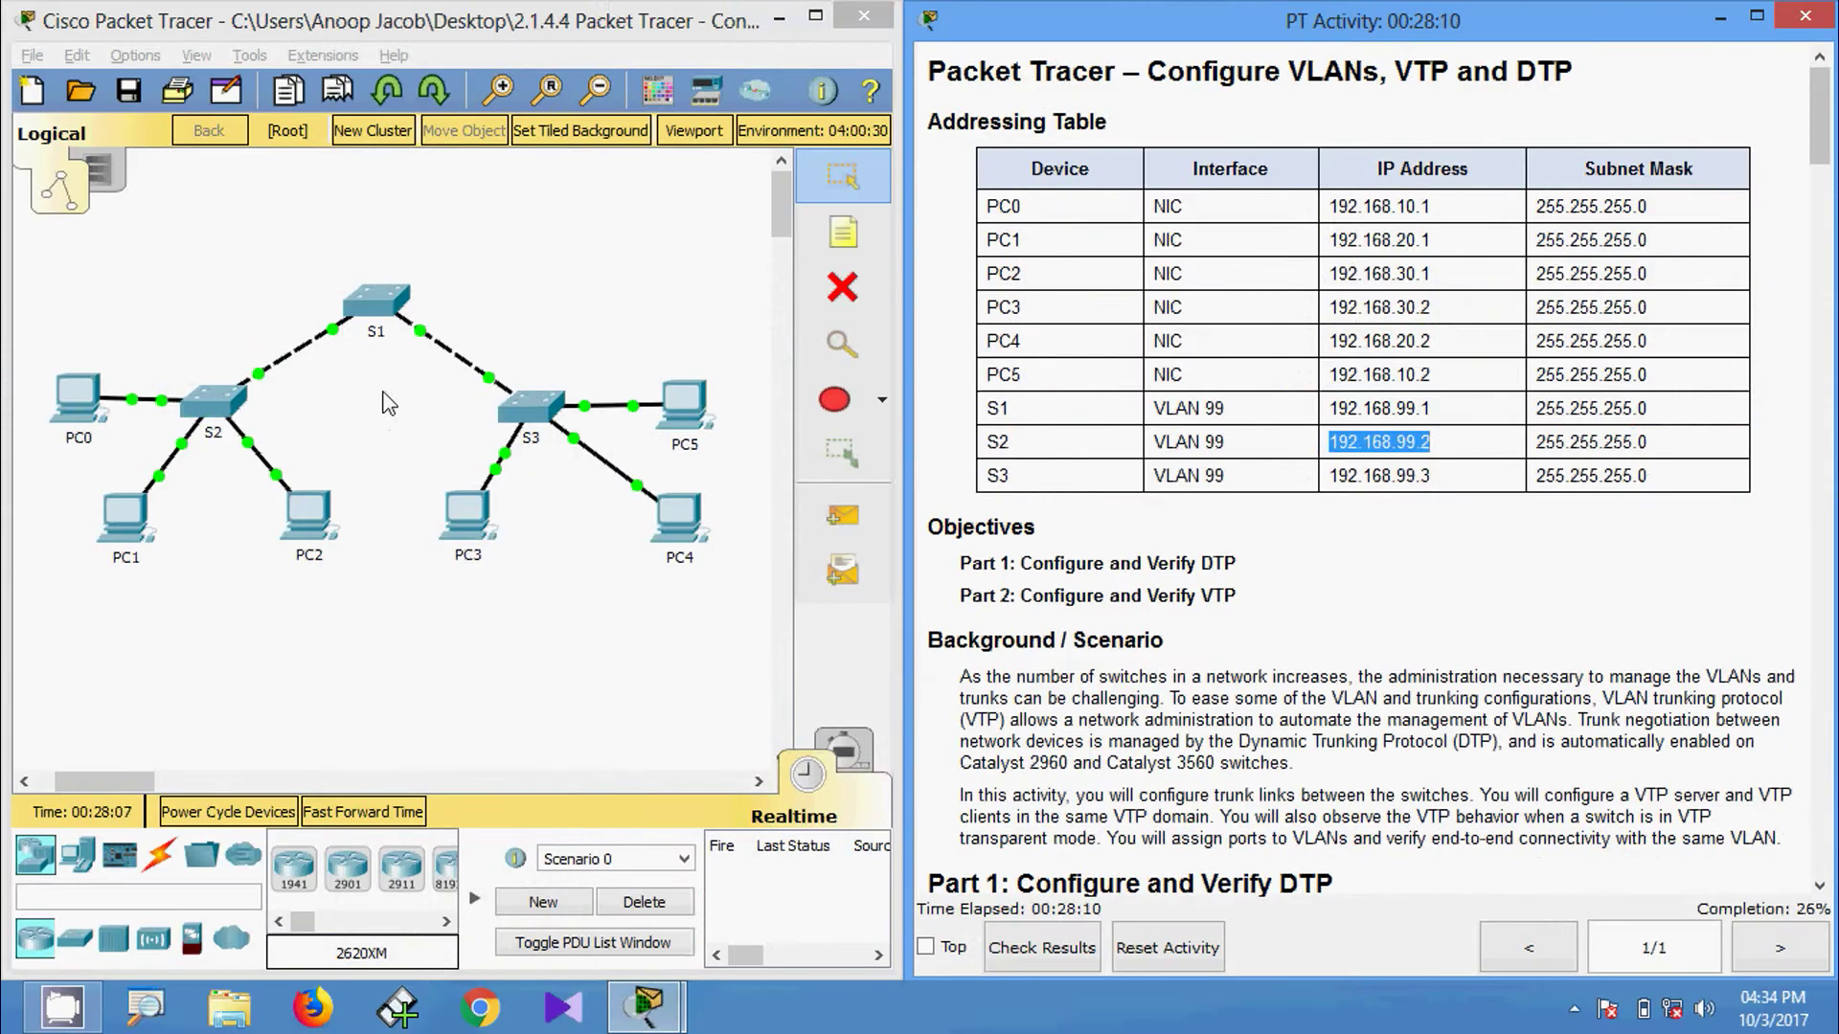
pyautogui.click(380, 324)
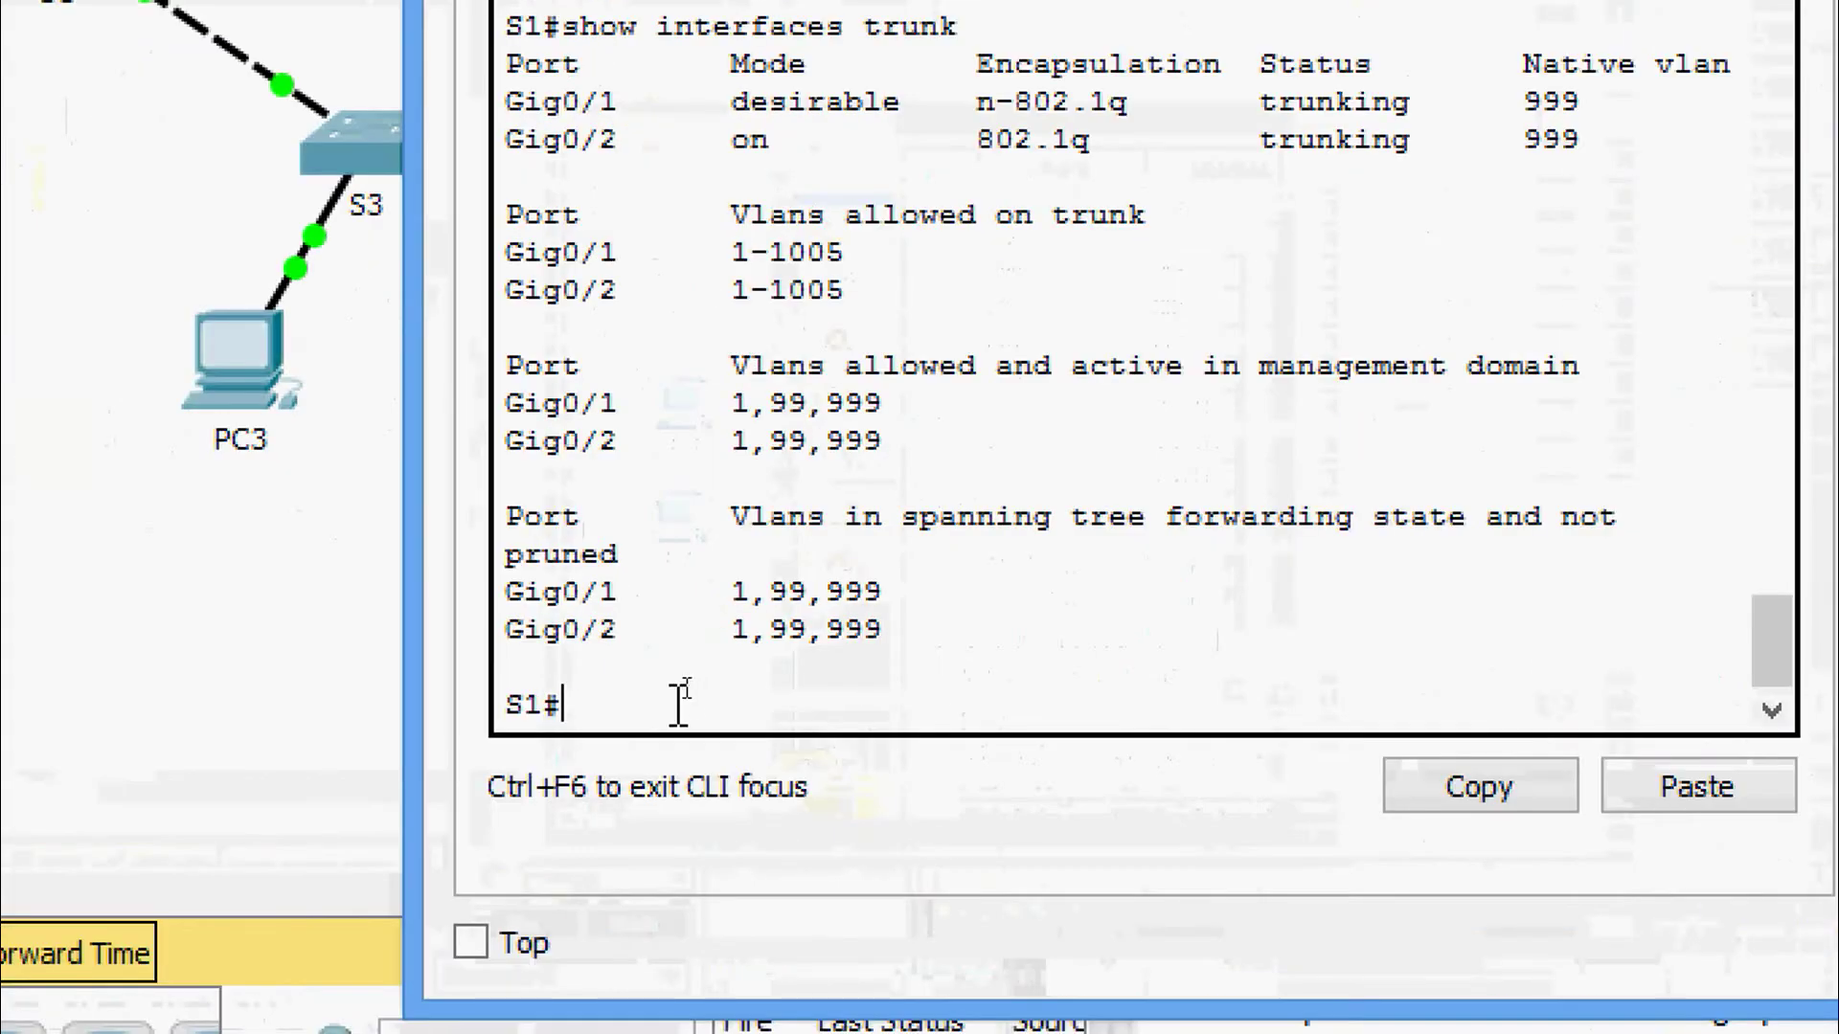
pyautogui.write('pi')
pyautogui.press('Tab')
pyautogui.rightClick(680, 709)
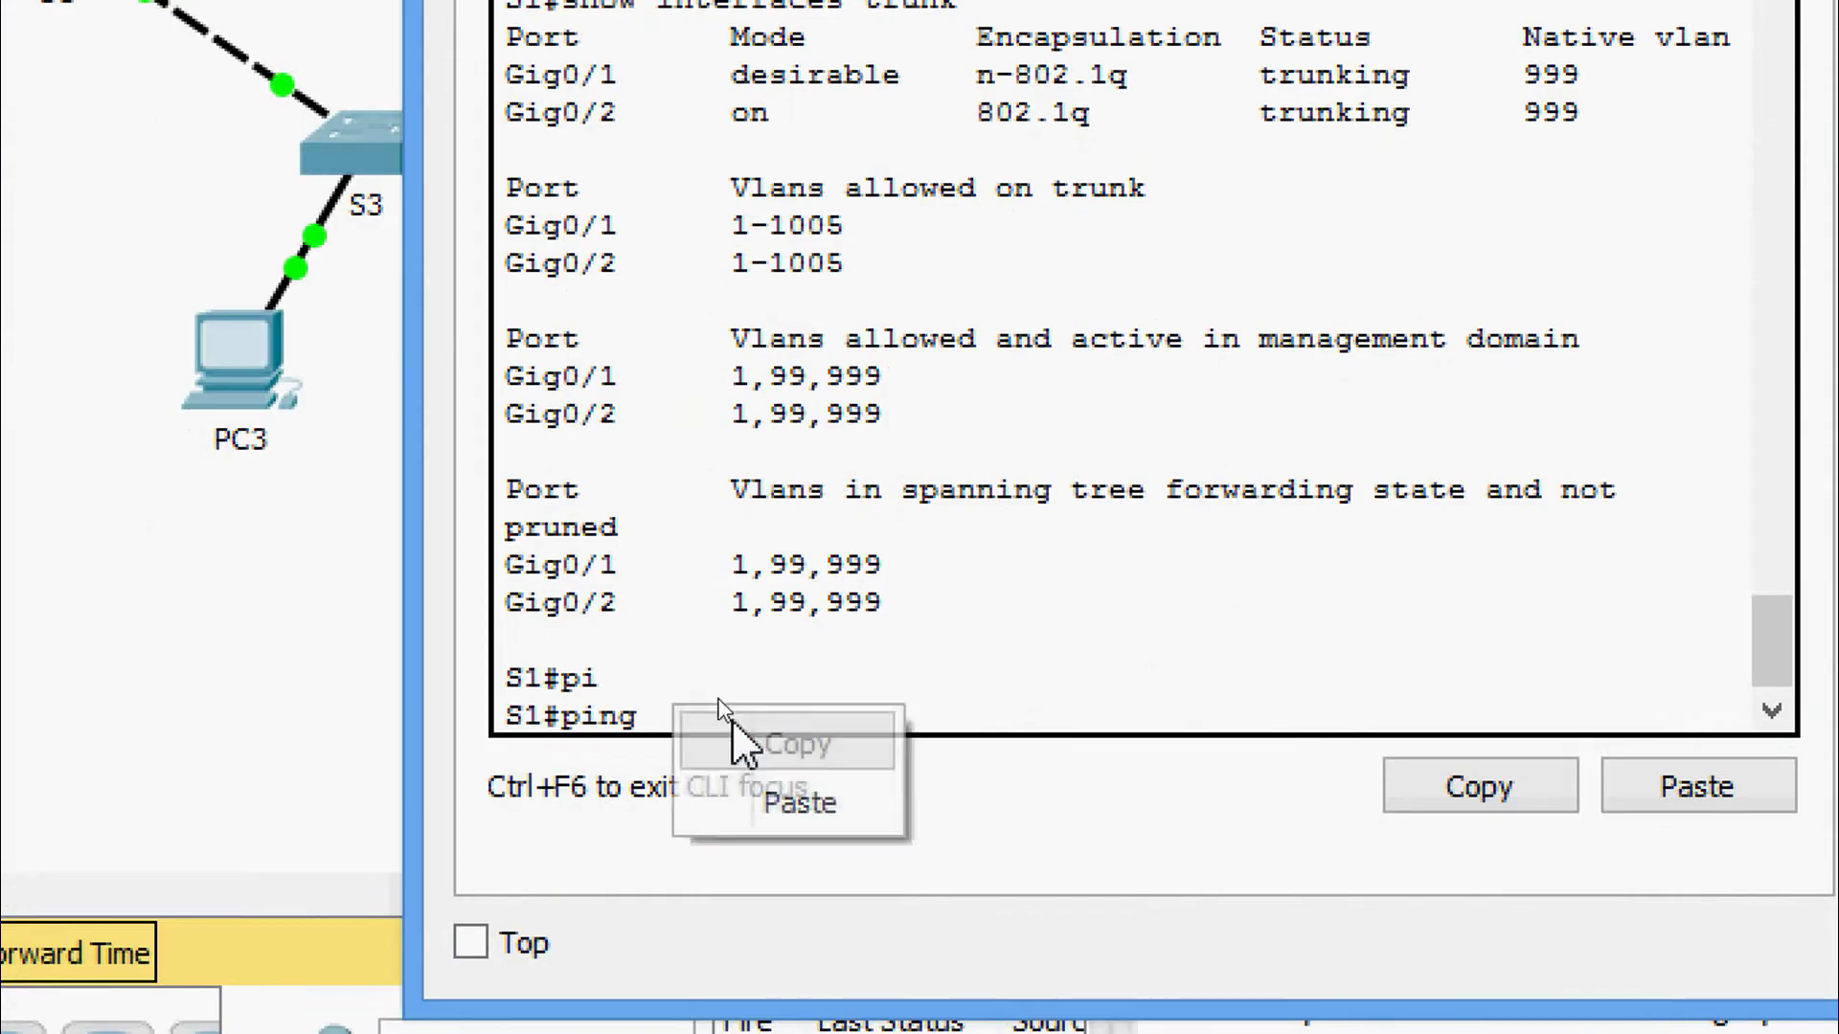
pyautogui.click(789, 800)
pyautogui.press('Return')
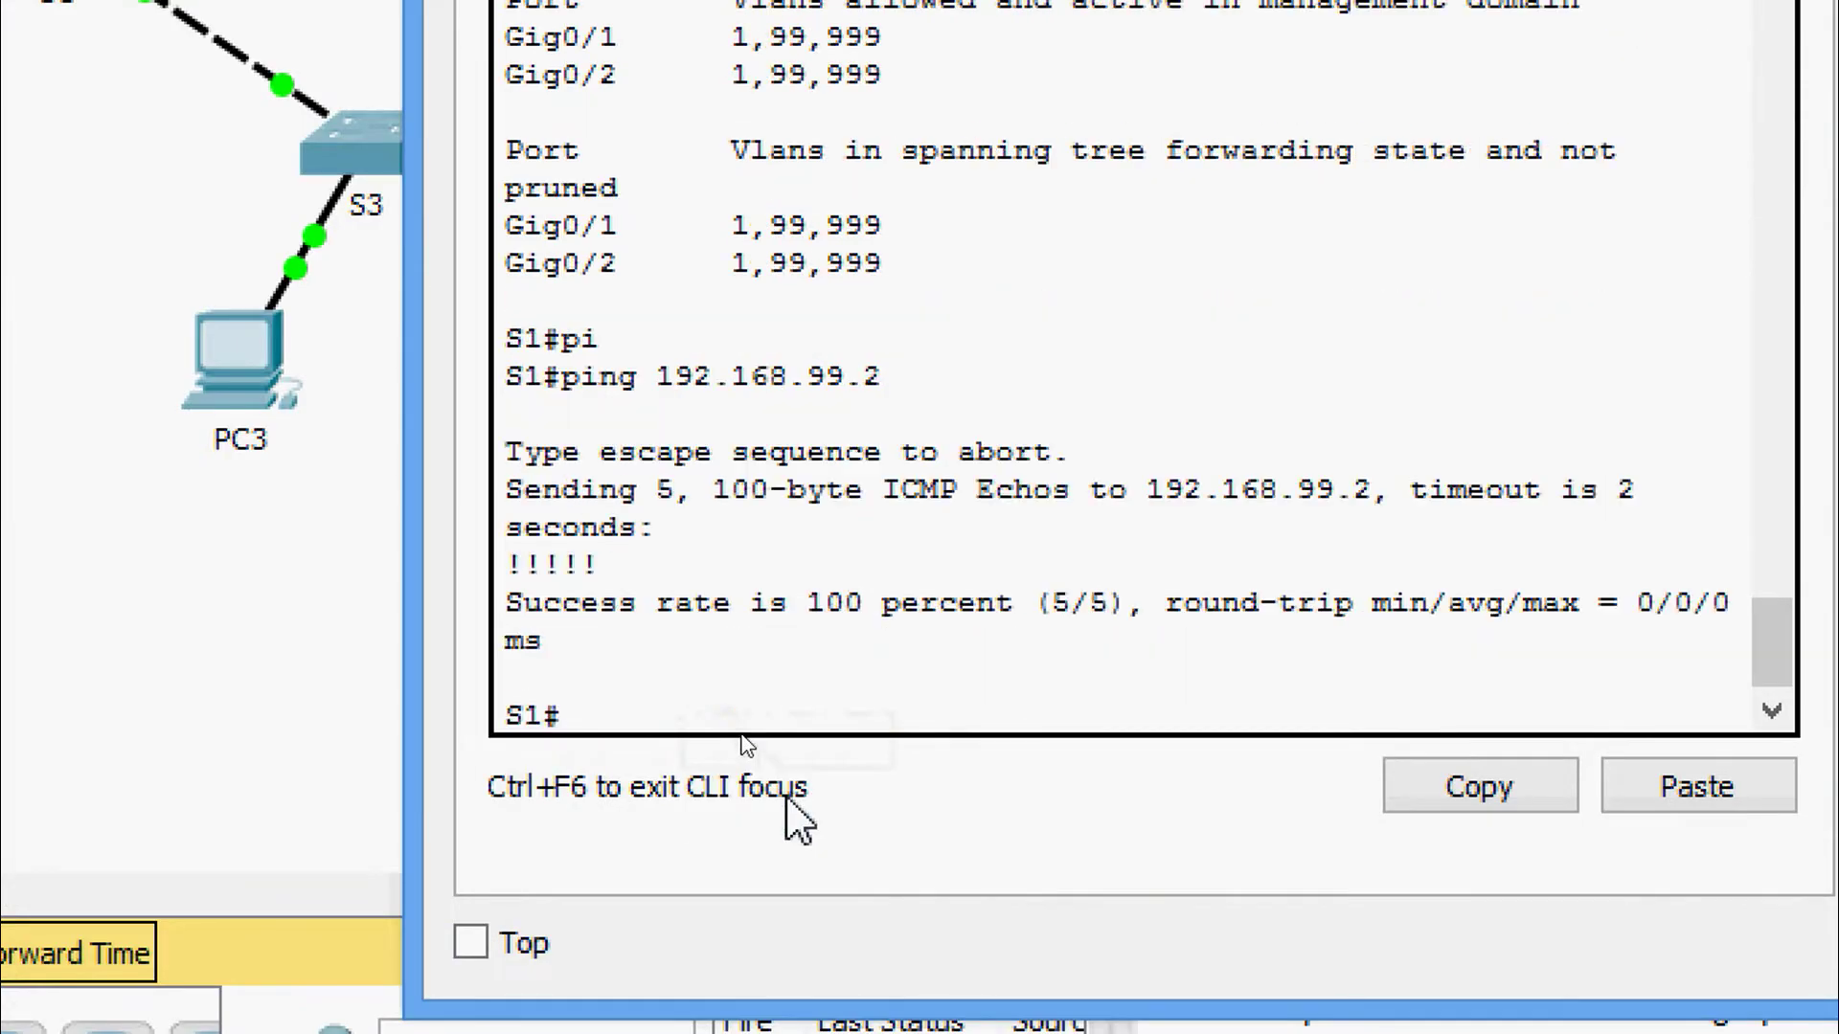
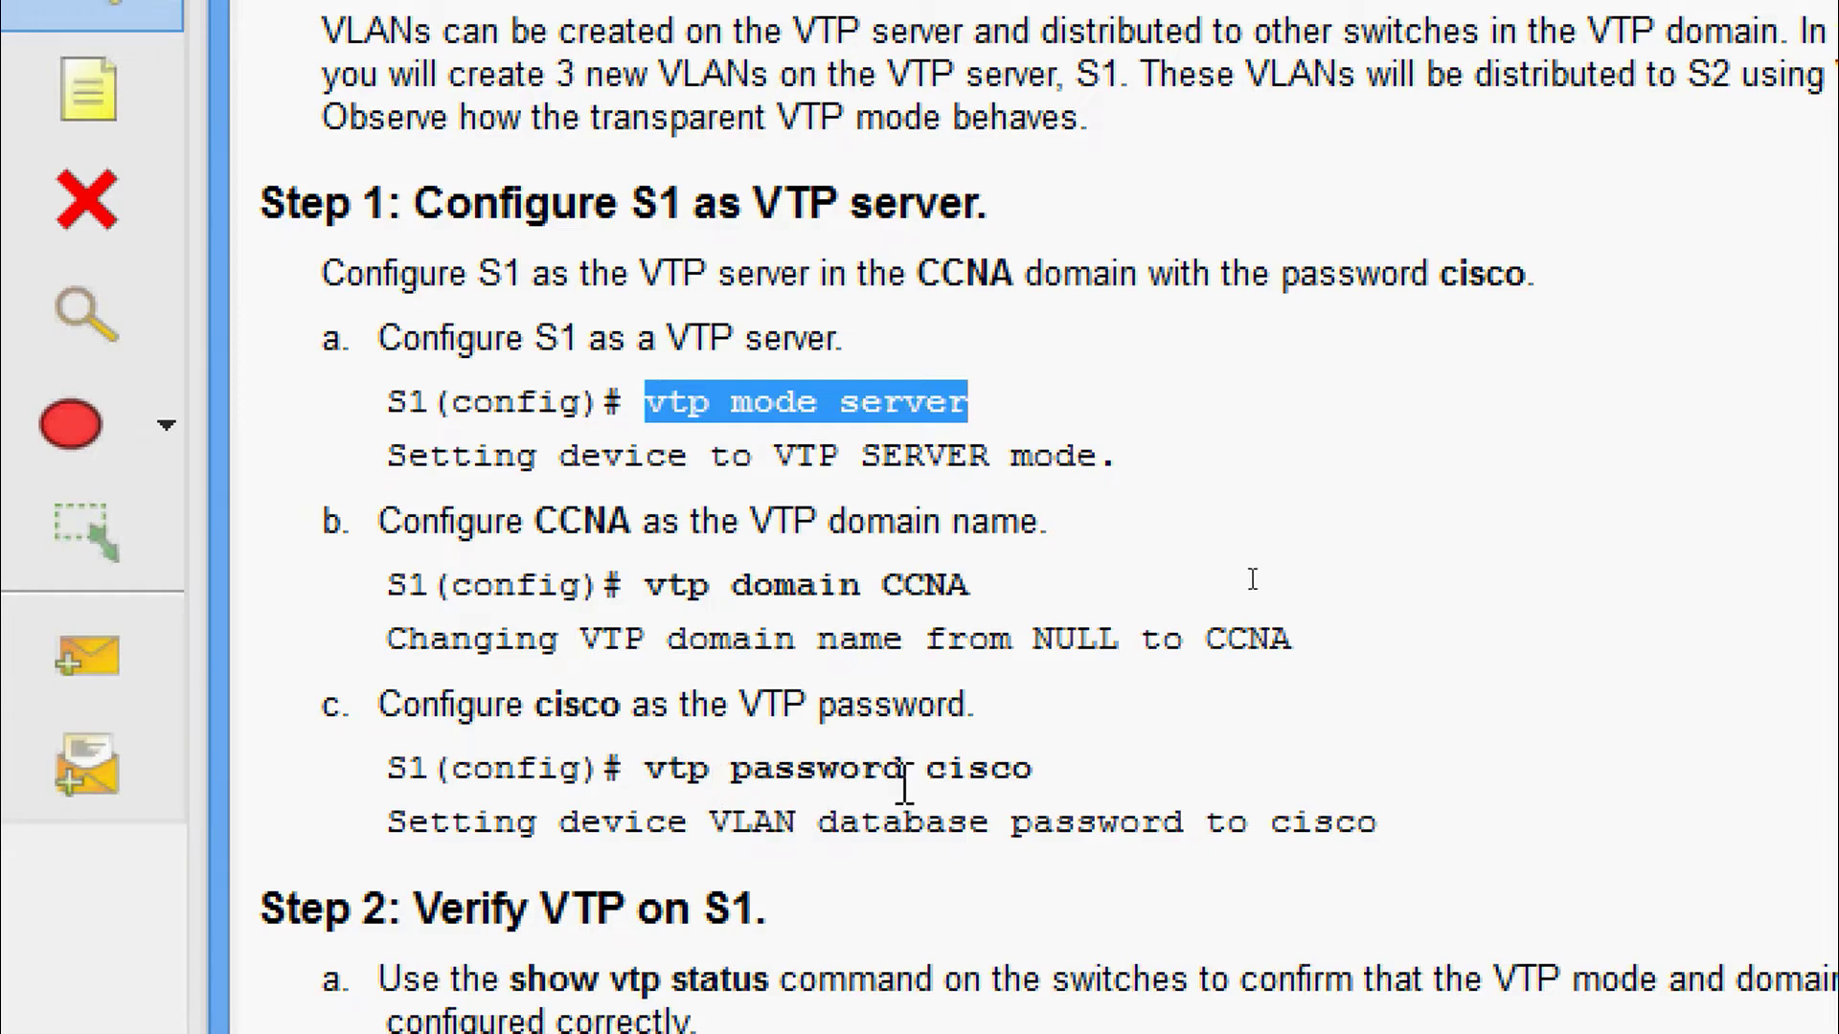
# Enter global configuration mode on S1's console with configure terminal.
pyautogui.click(831, 692)
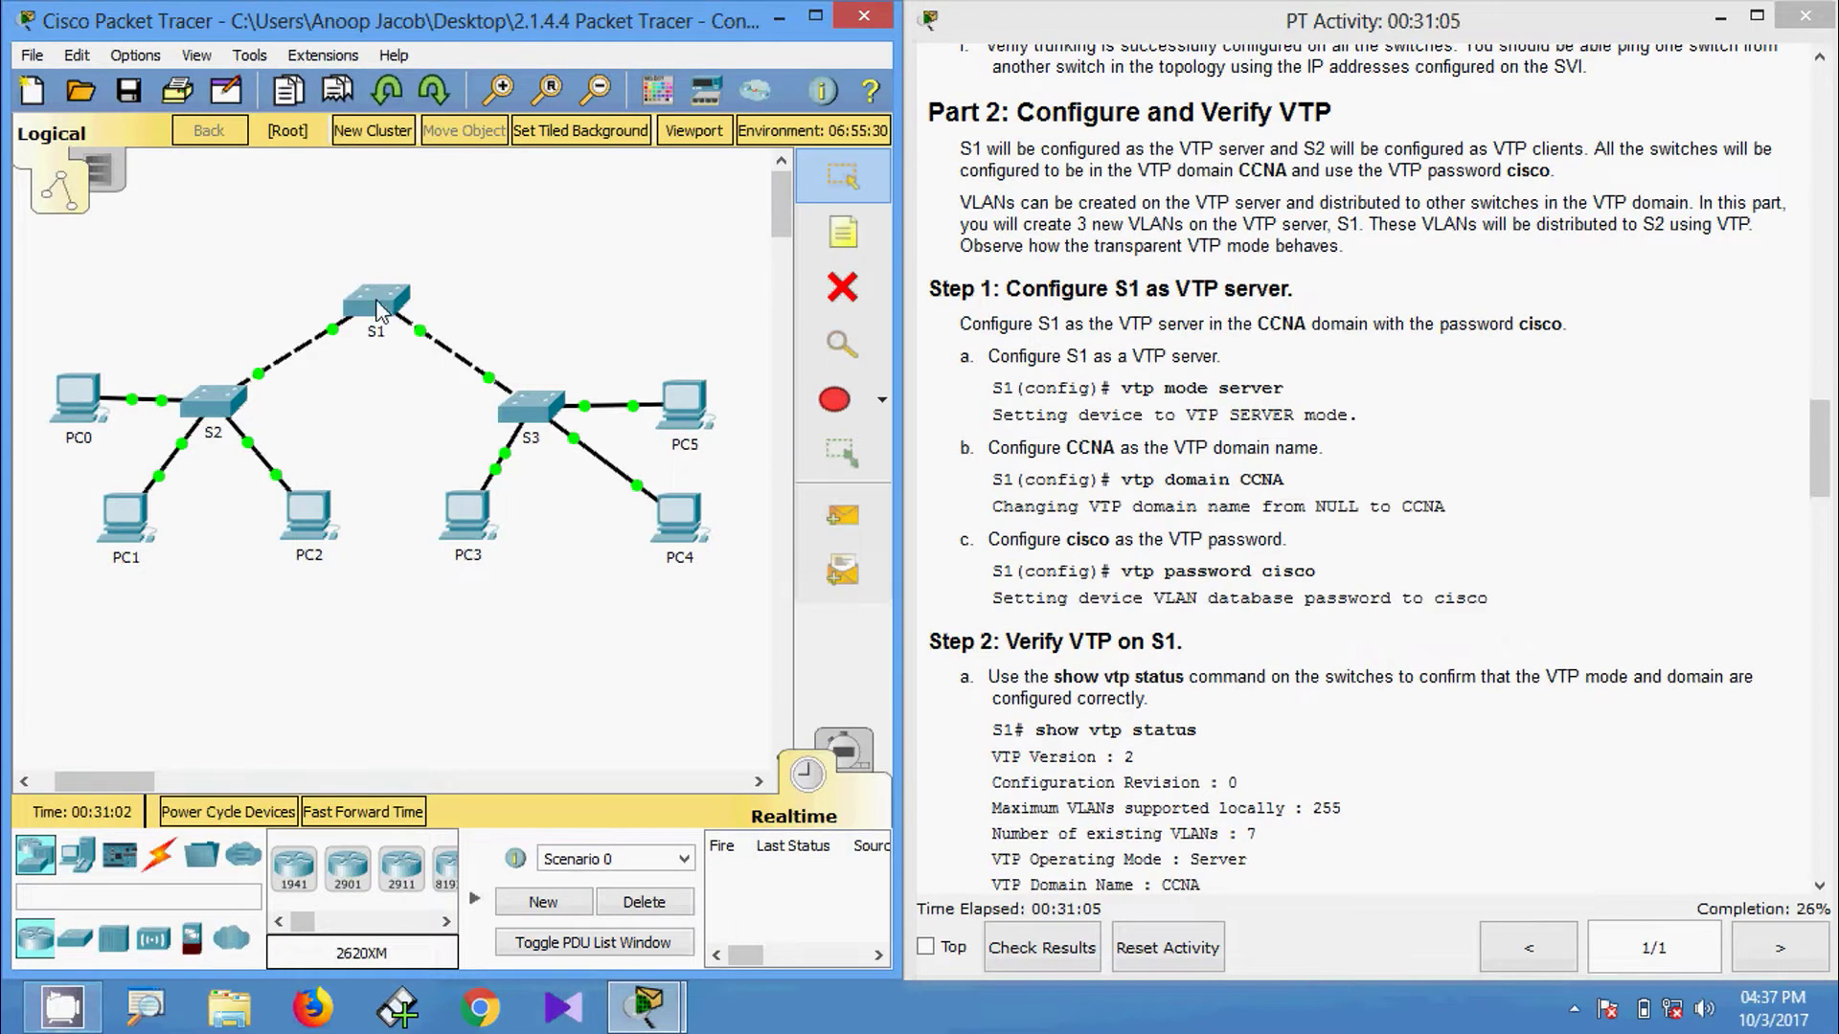
pyautogui.click(376, 305)
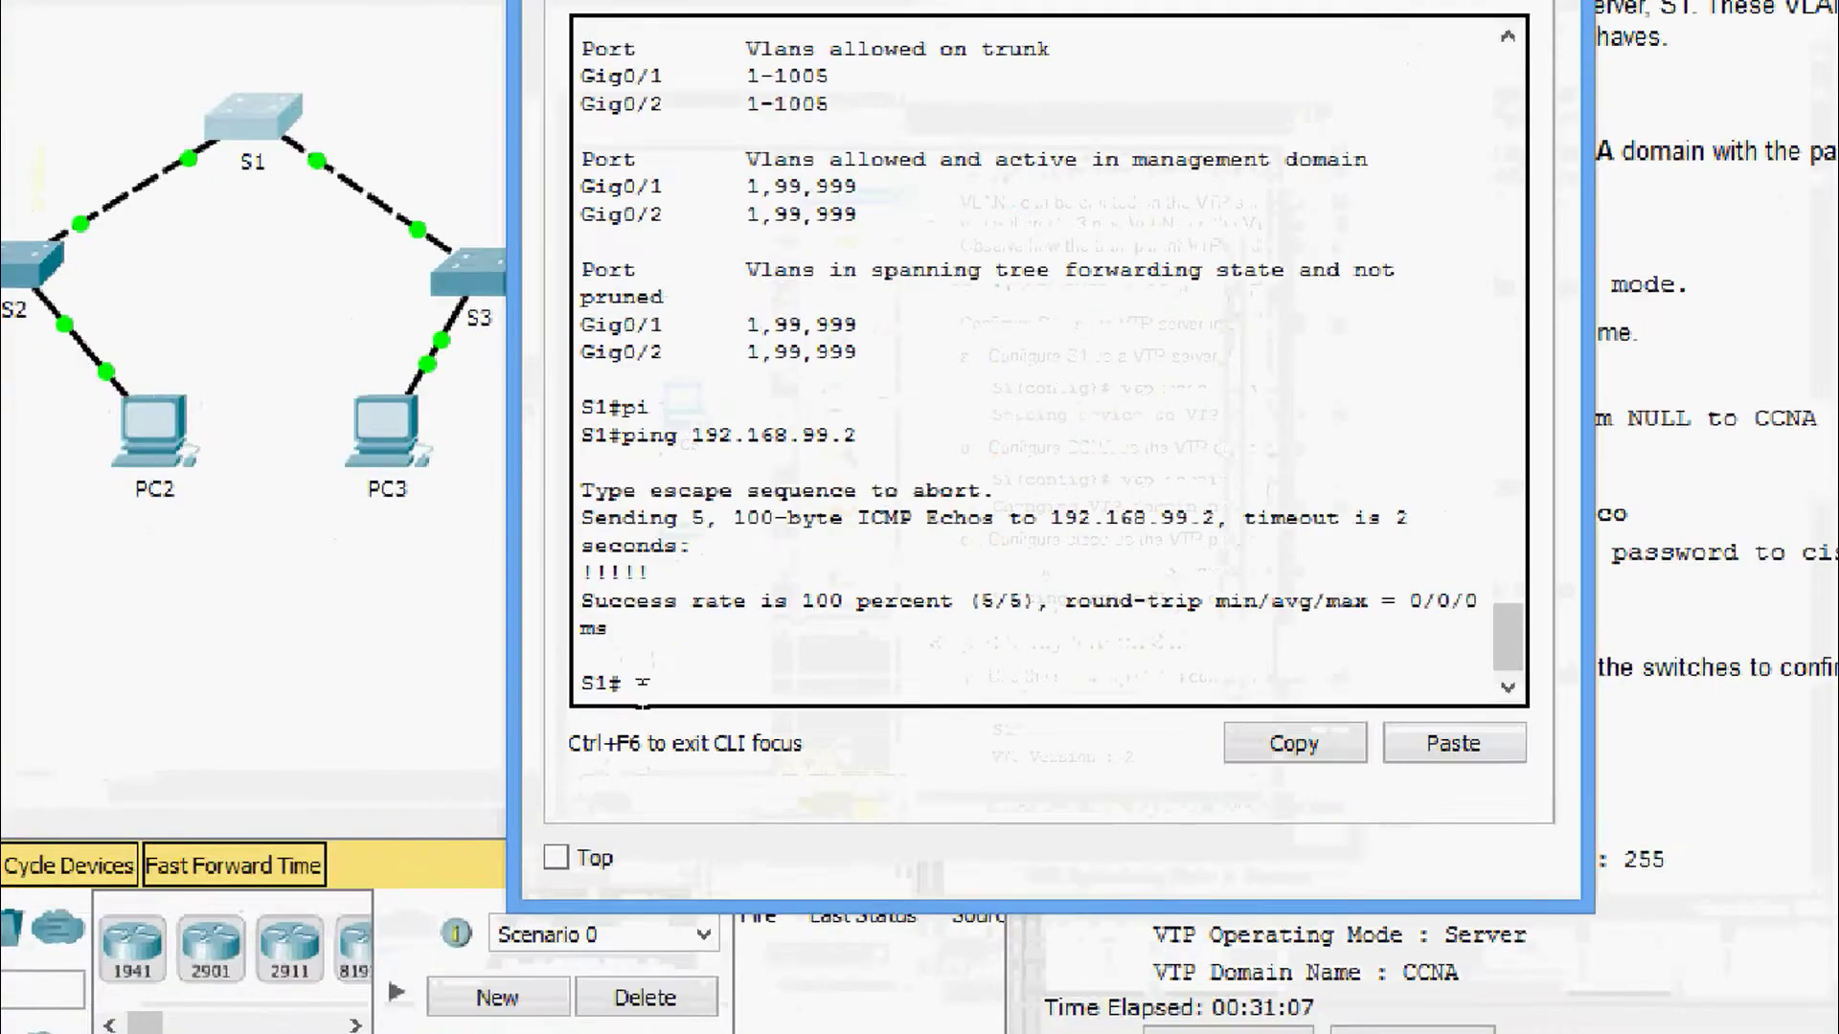
pyautogui.press('Return')
pyautogui.press('Return')
pyautogui.write('conf')
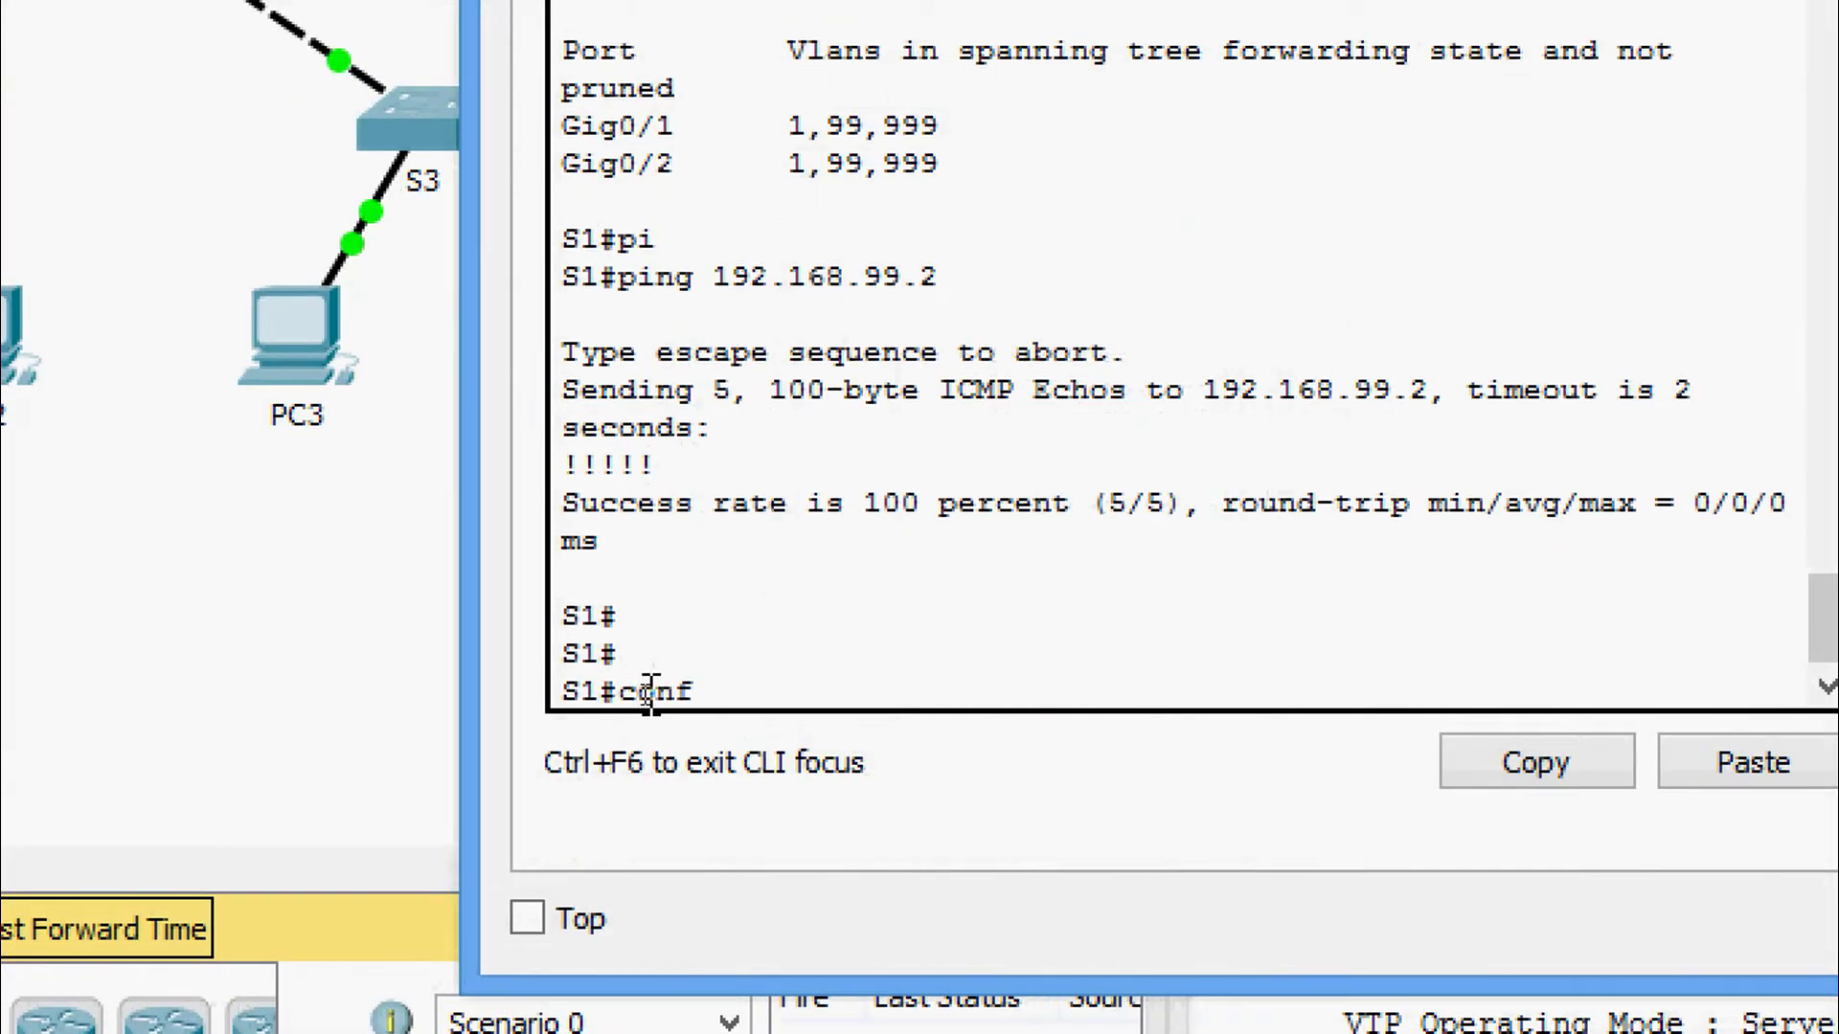
pyautogui.press('Tab')
pyautogui.write('t')
pyautogui.press('Tab')
pyautogui.press('Return')
pyautogui.press('Return')
pyautogui.press('Return')
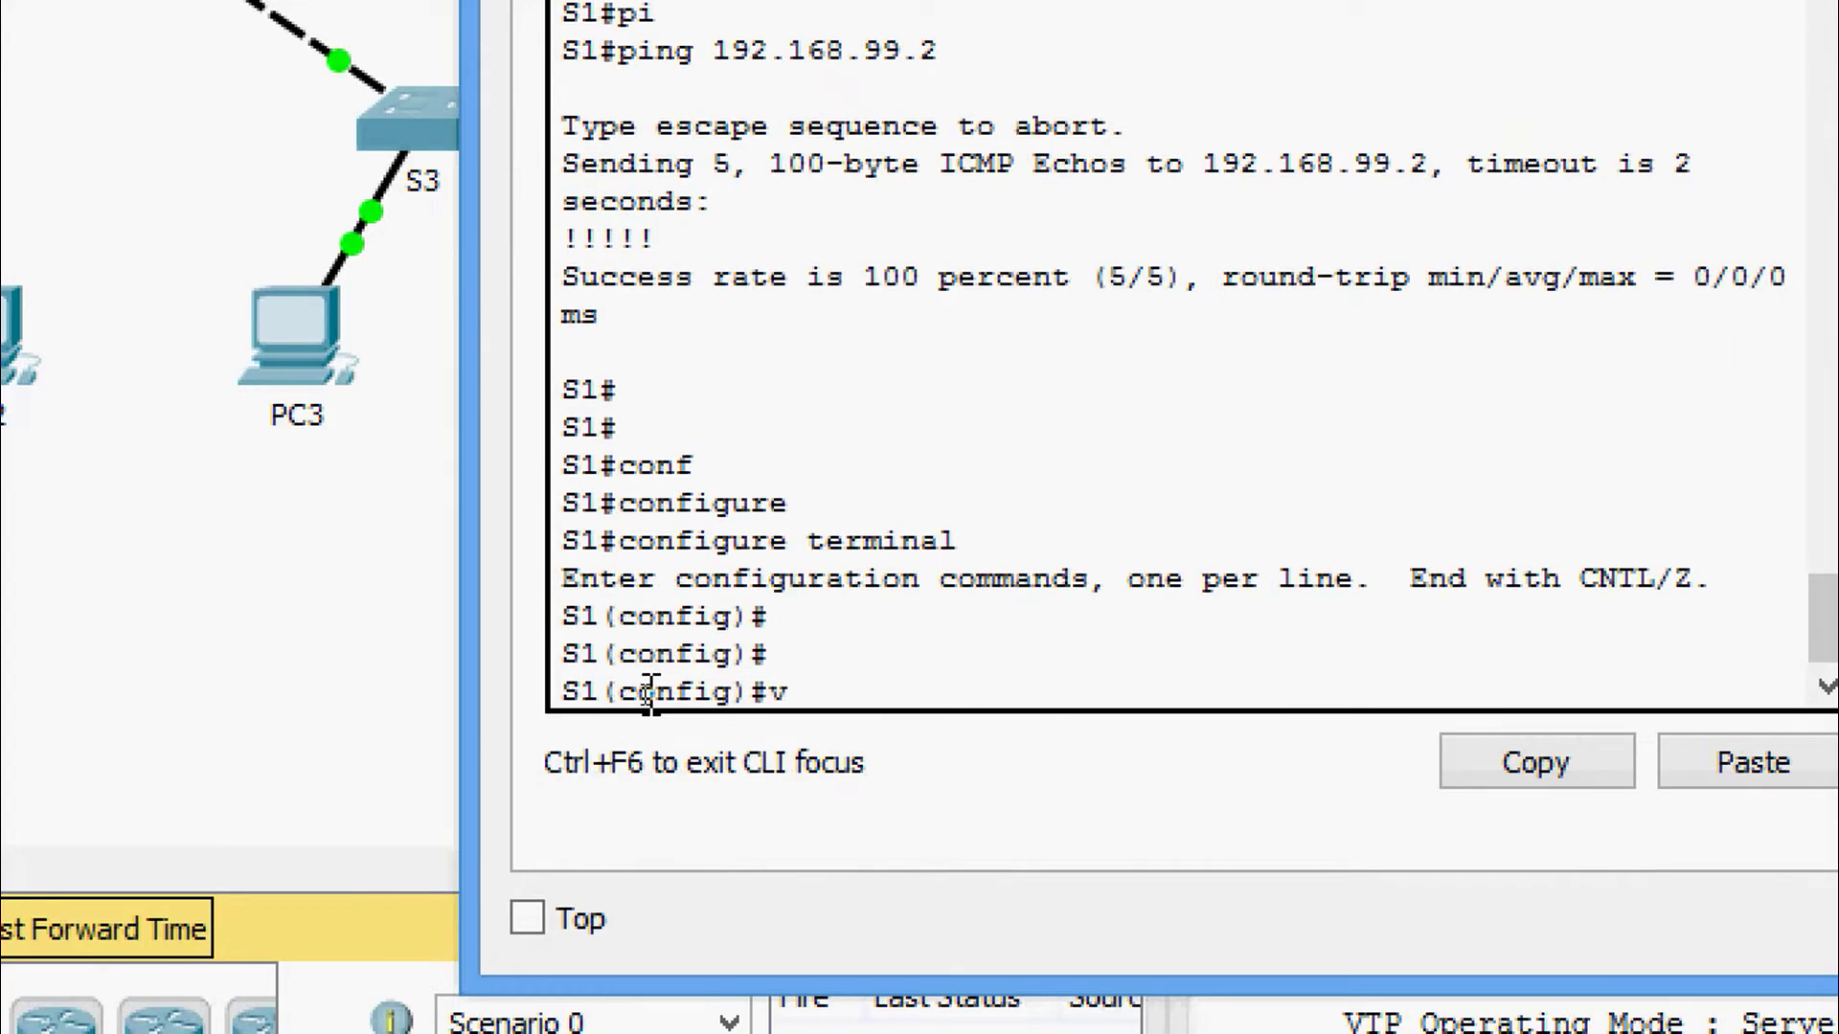
# Set S1 to VTP server mode.
pyautogui.write('vtp')
pyautogui.press('Tab')
pyautogui.write('ser')
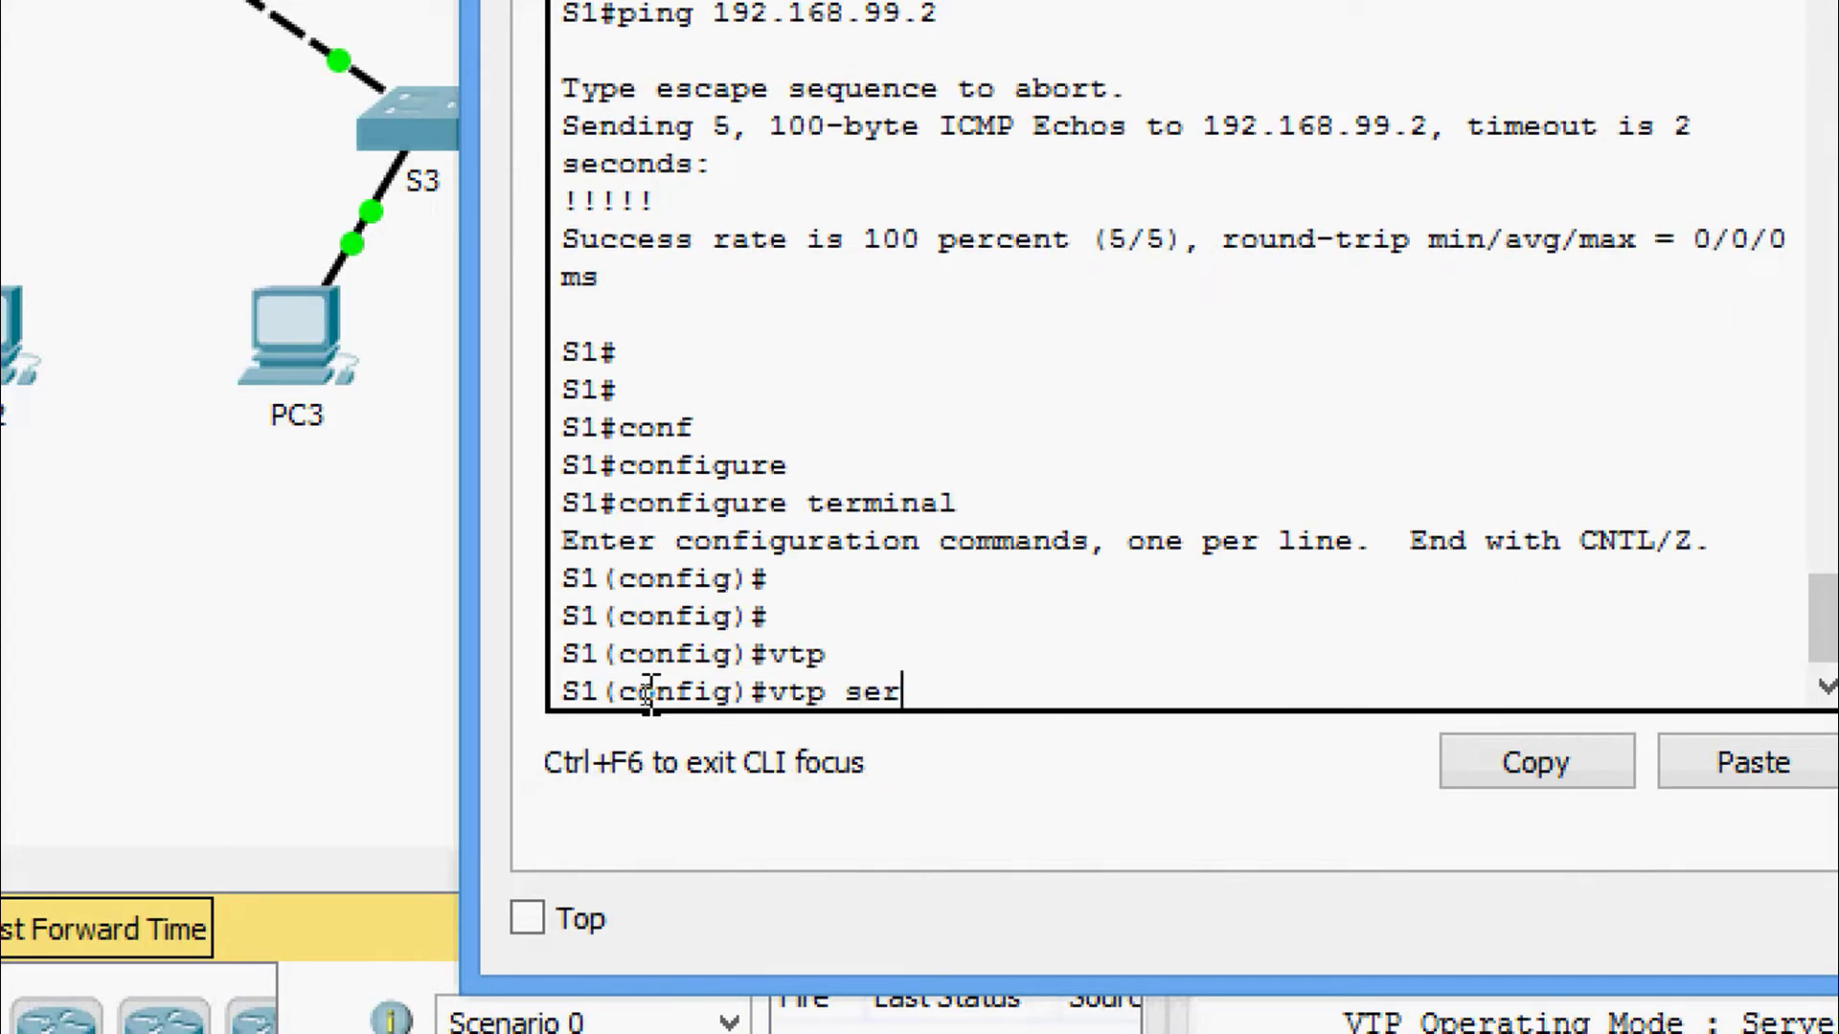
pyautogui.write('d')
pyautogui.press('Tab')
pyautogui.write('ser')
pyautogui.press('Tab')
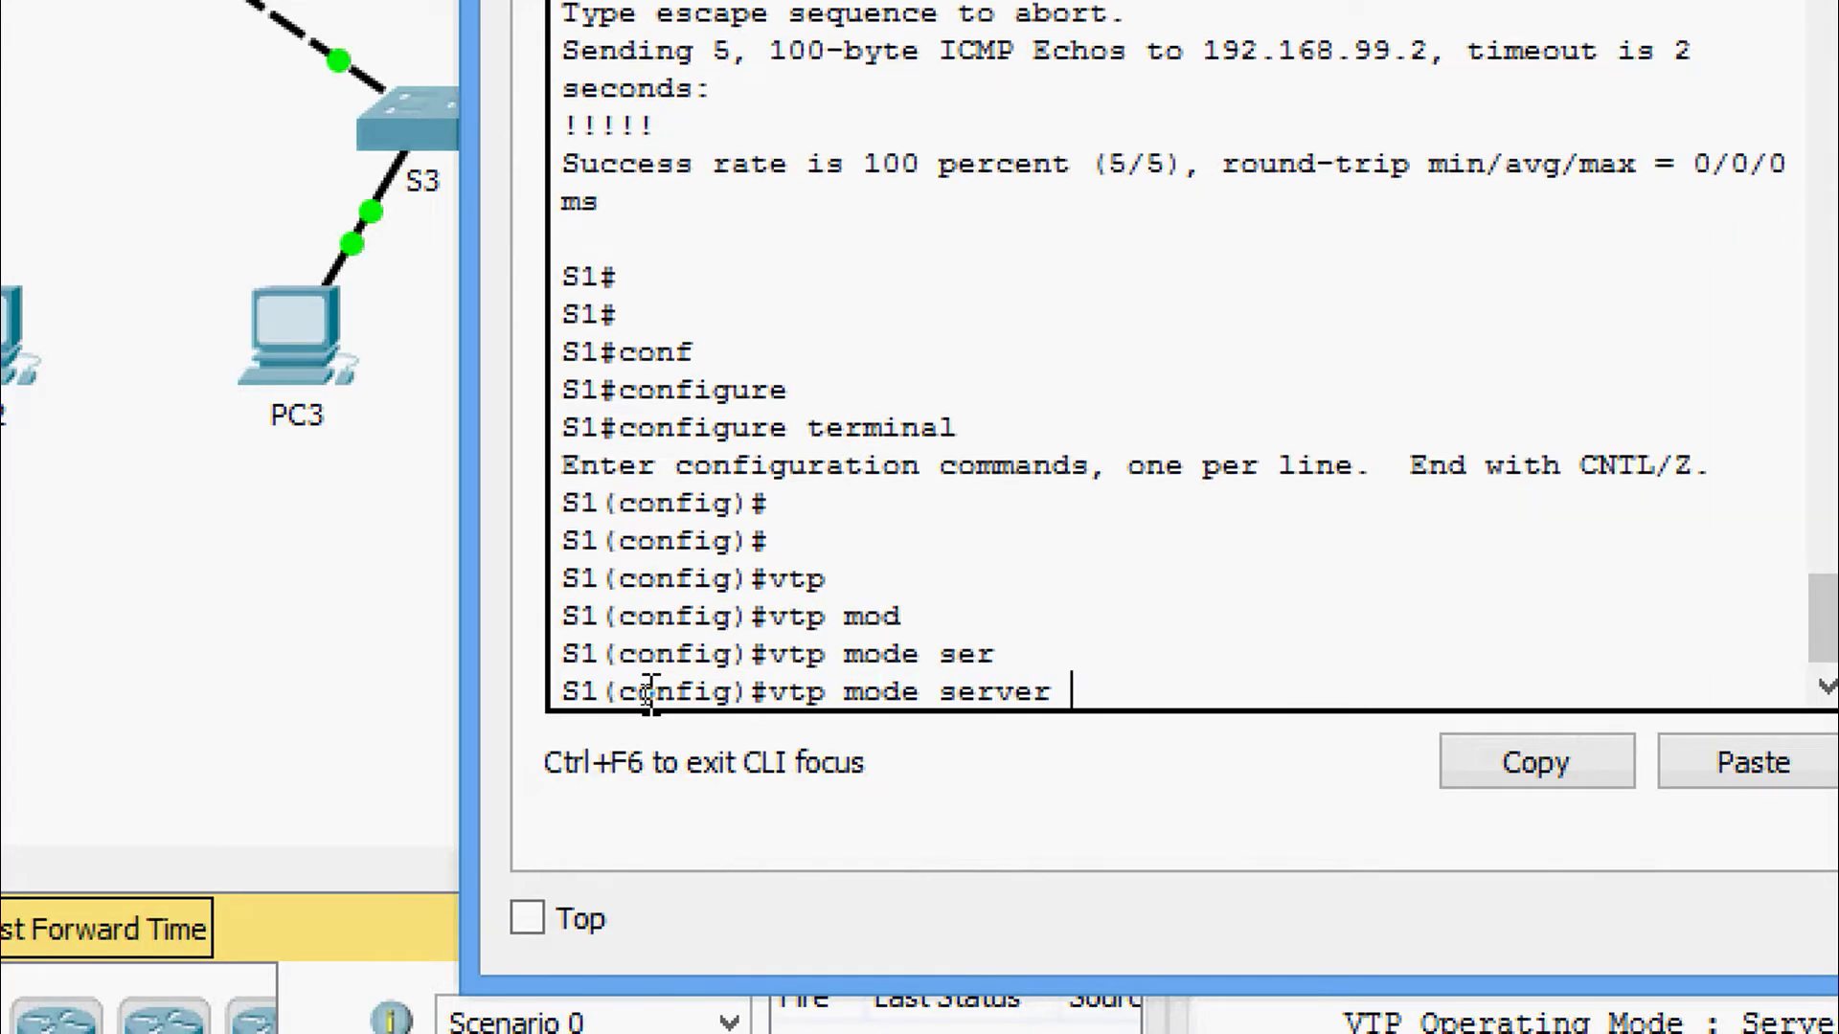
pyautogui.press('Return')
pyautogui.press('Return')
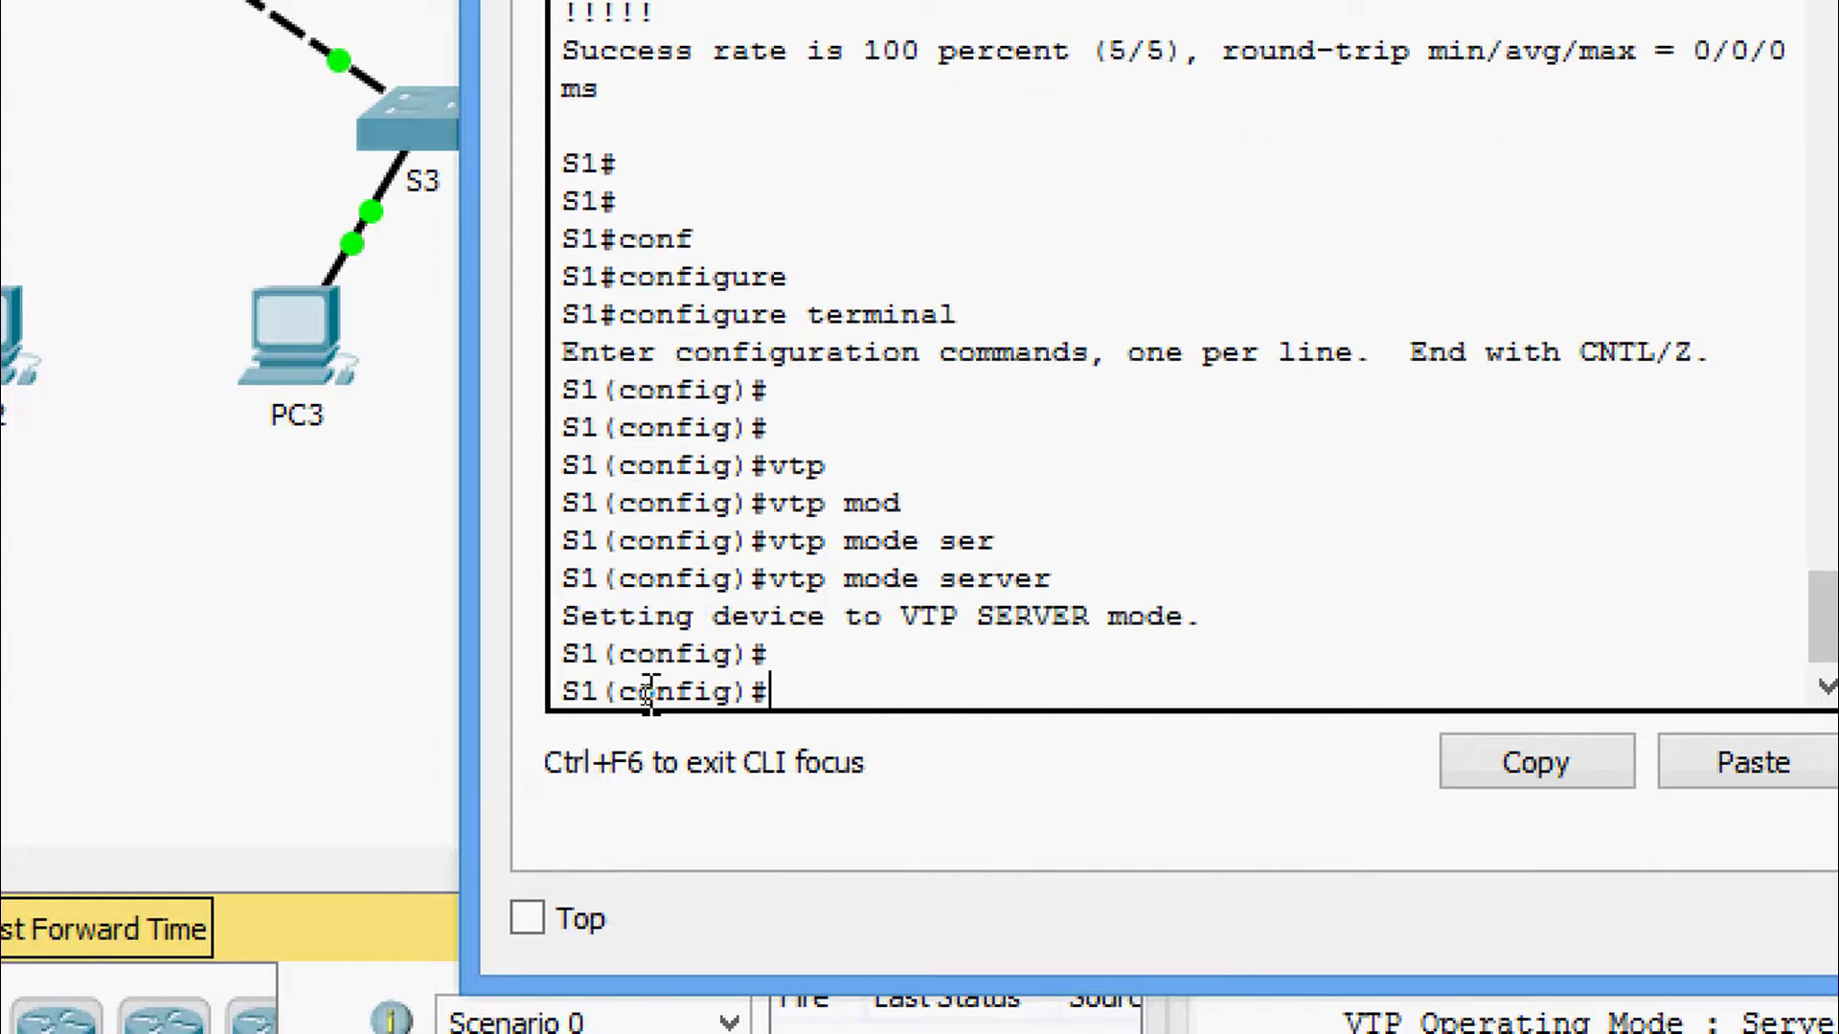
# Set S1's VTP domain to CCNA and apply the lab's VTP password.
pyautogui.write('vtp')
pyautogui.press('Tab')
pyautogui.write('d')
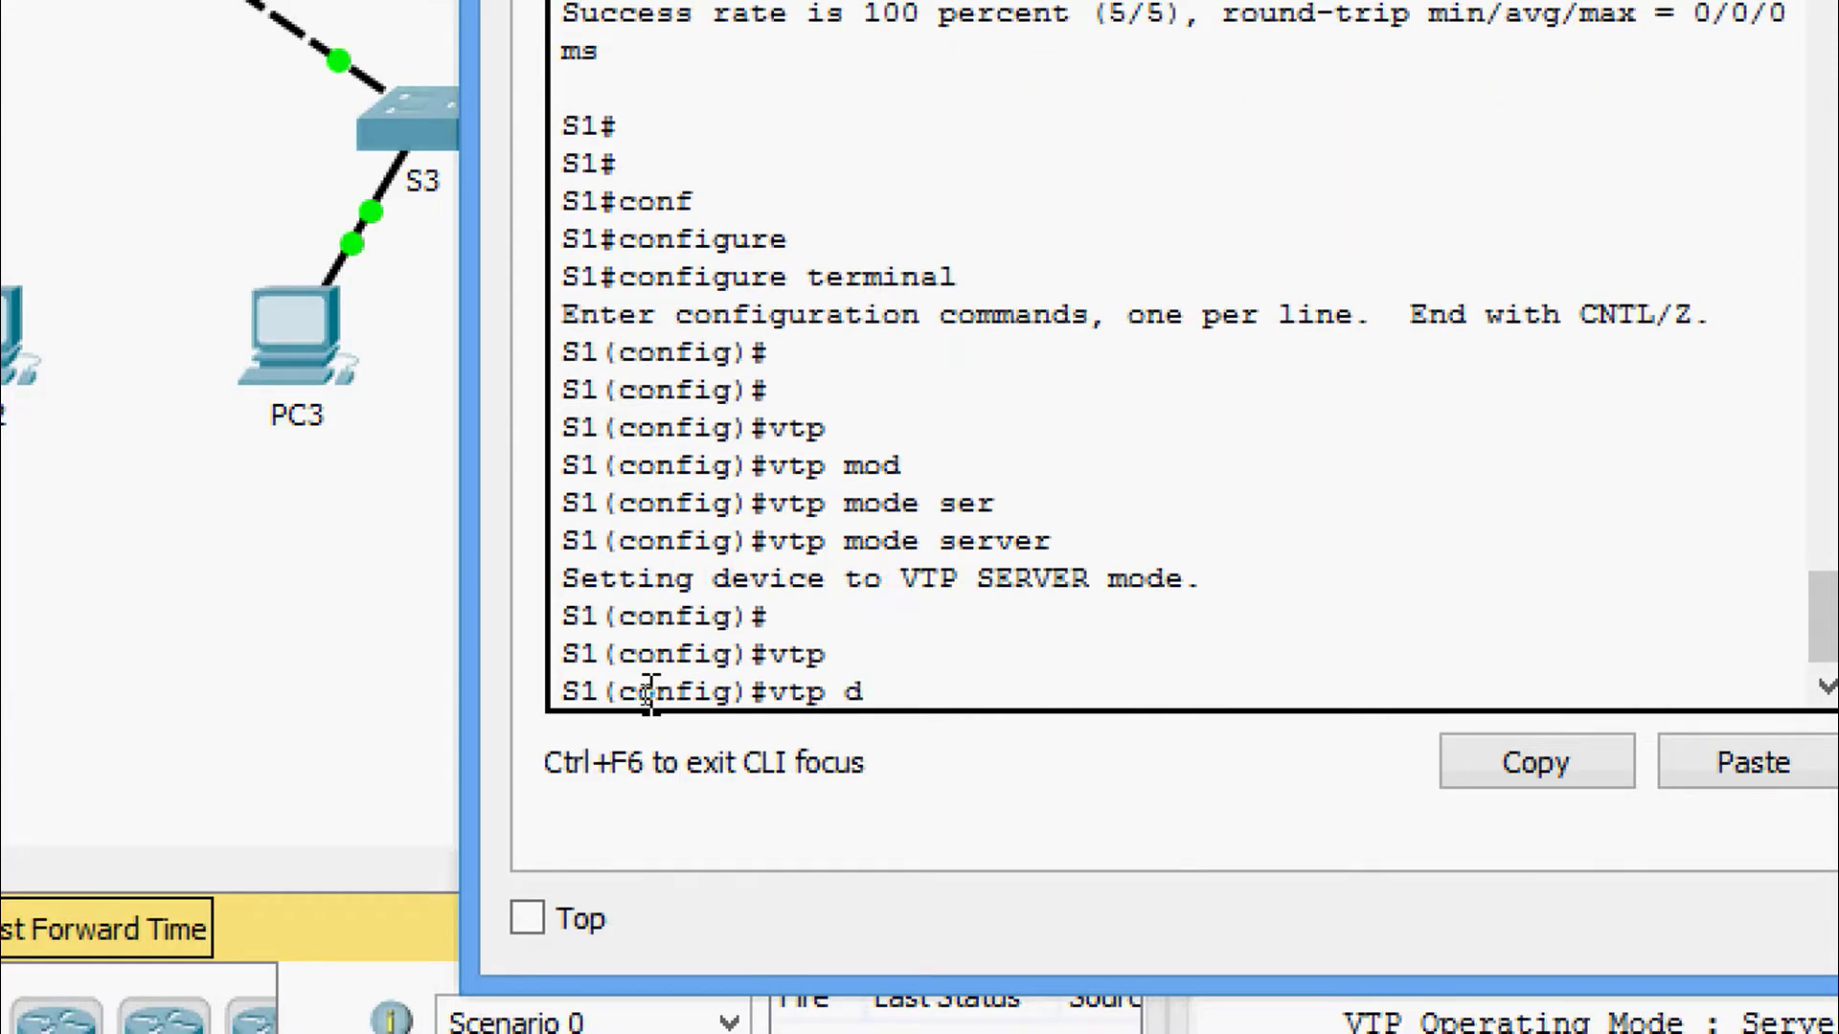
pyautogui.write('om')
pyautogui.press('Tab')
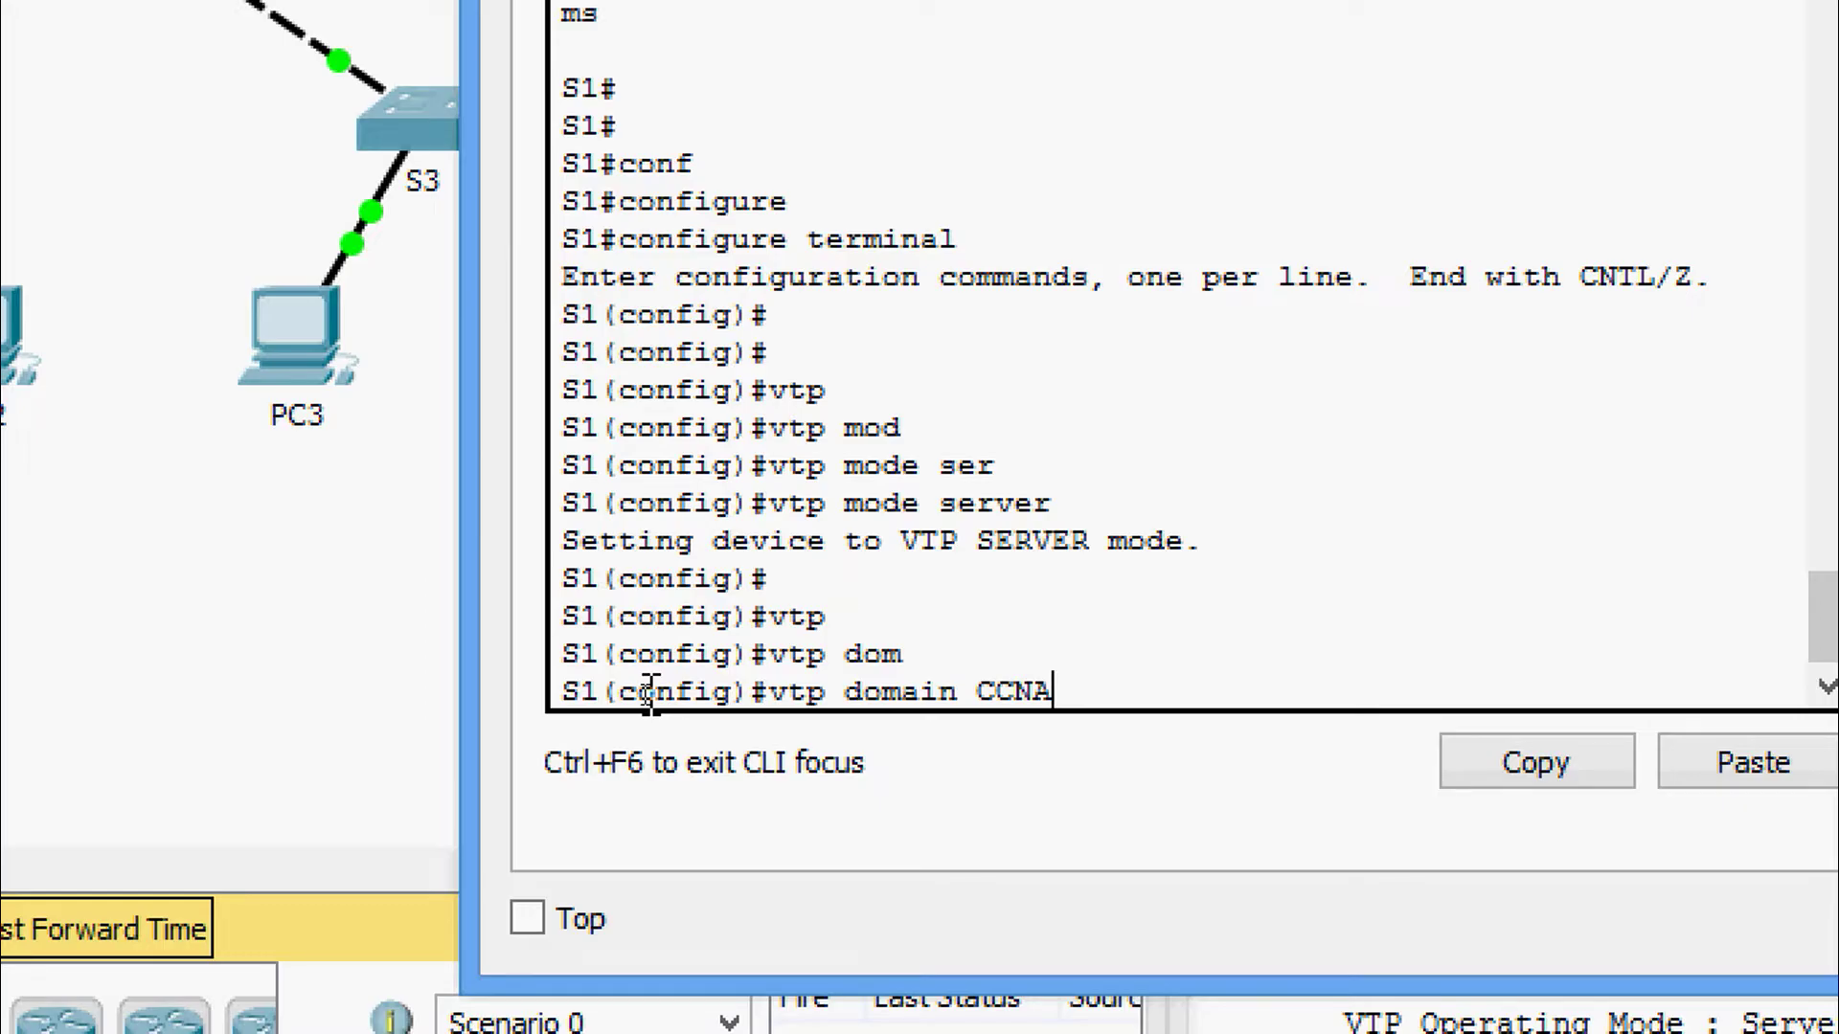
pyautogui.press('Return')
pyautogui.write('v')
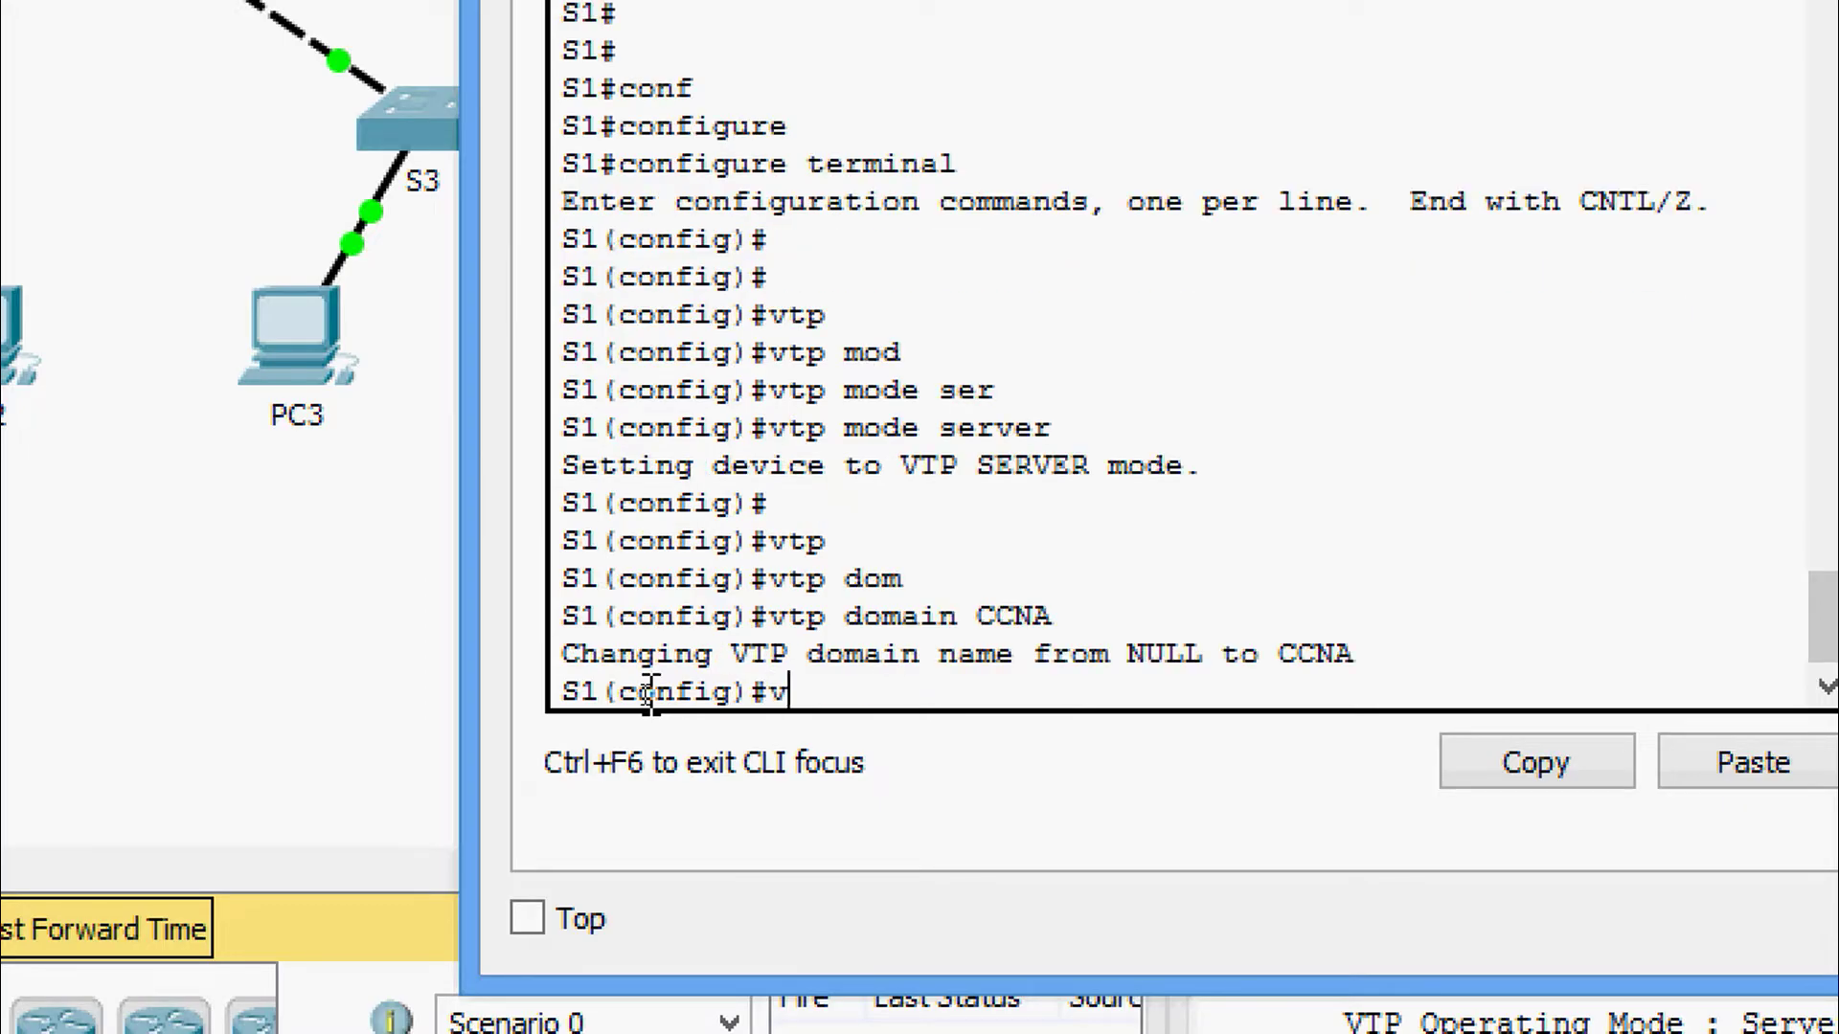
pyautogui.write('tp')
pyautogui.press('Tab')
pyautogui.write('pas')
pyautogui.press('Tab')
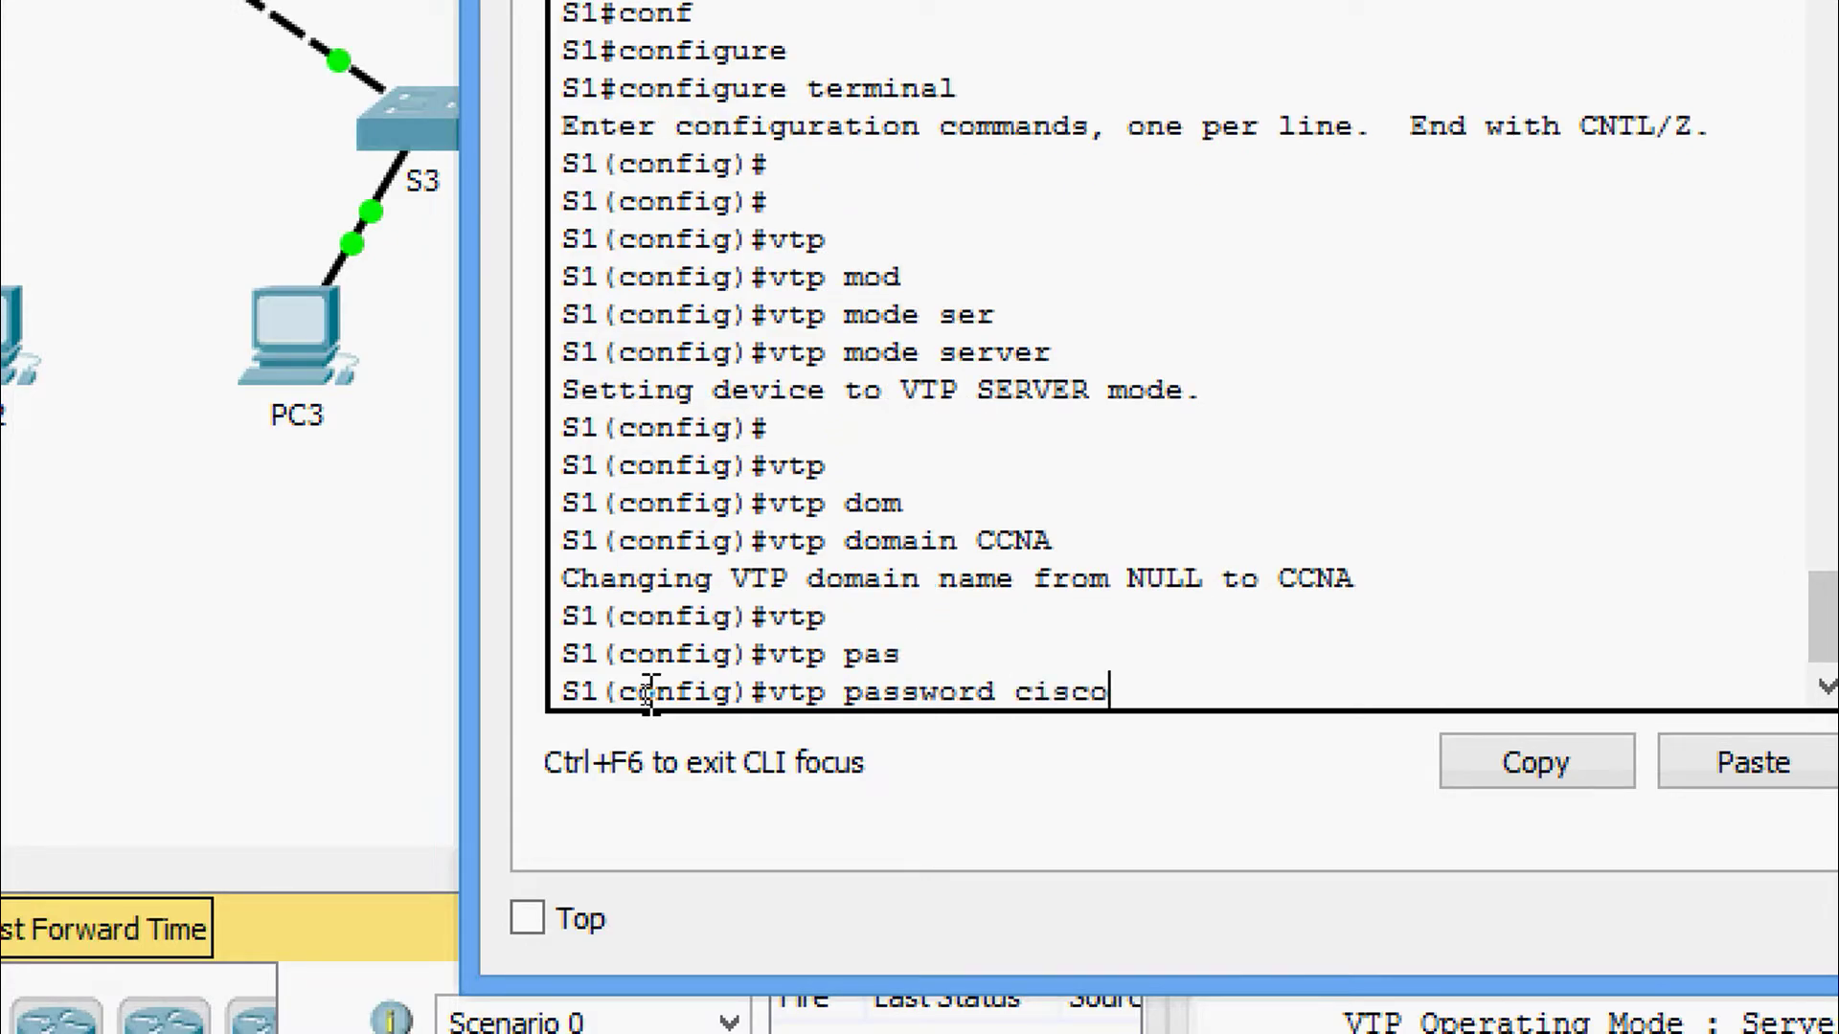
pyautogui.press('Return')
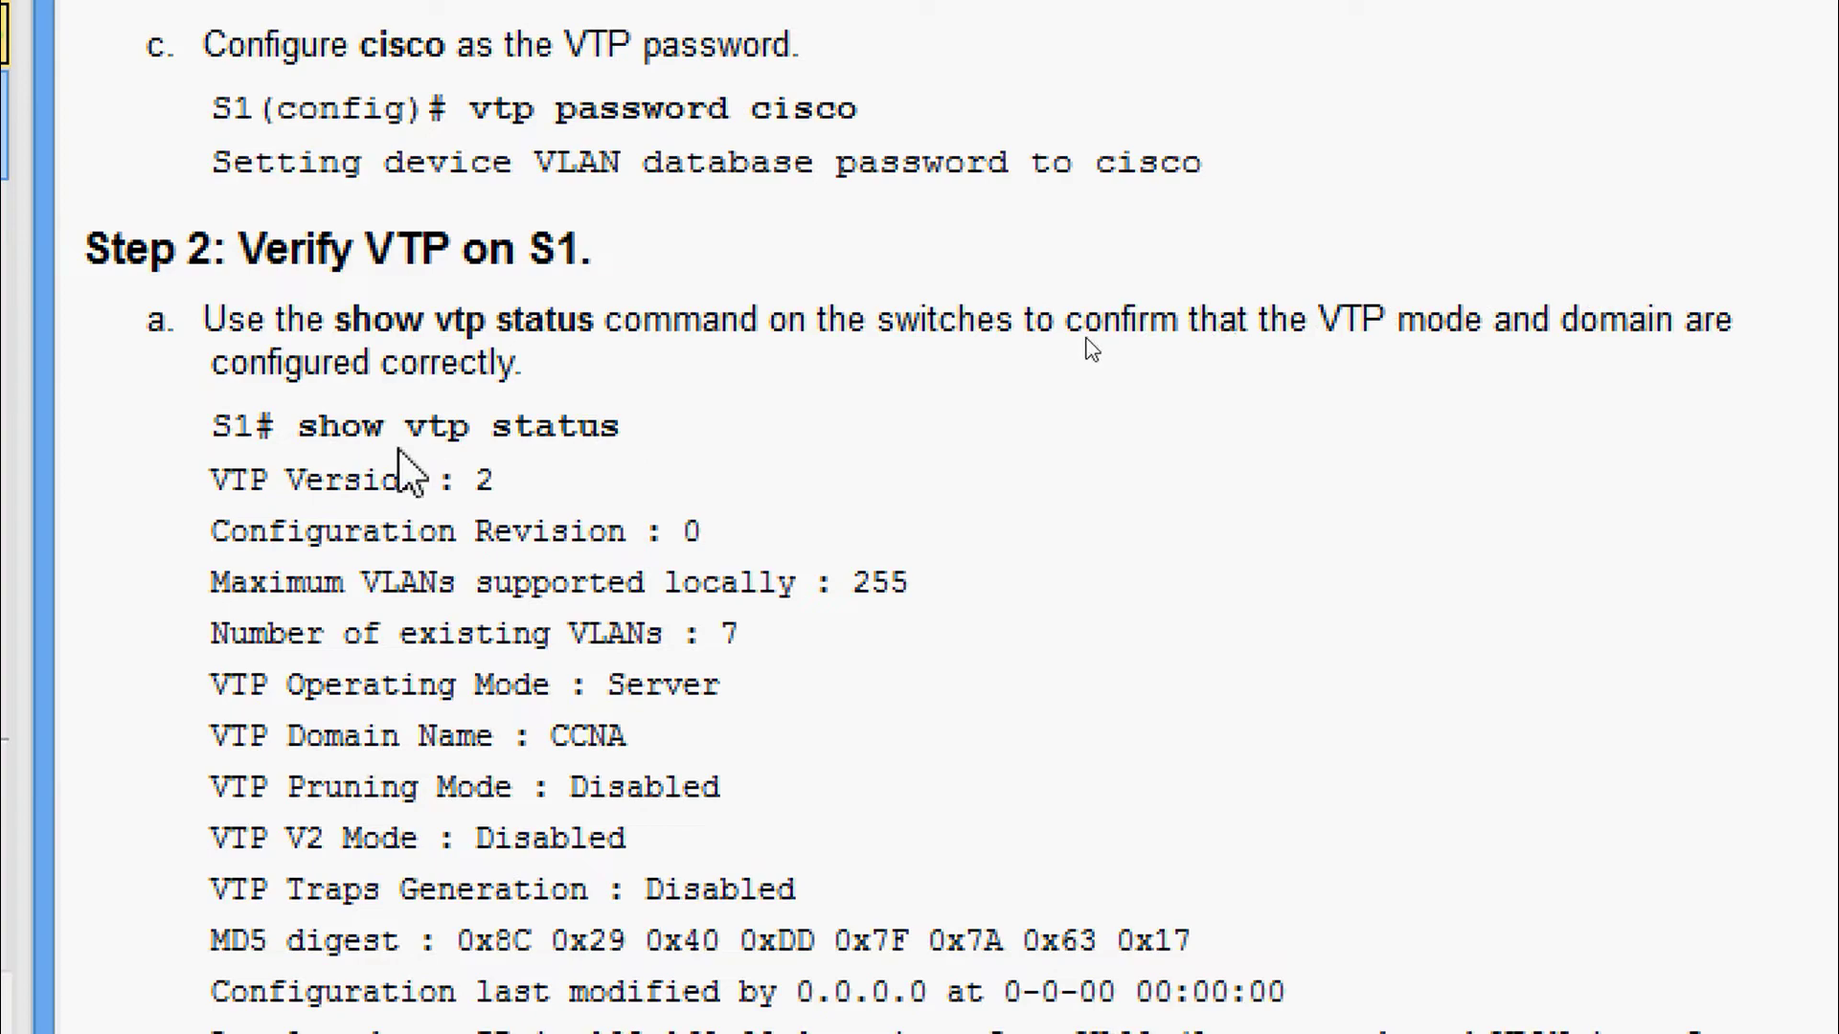
# Return to S1's console and leave configuration mode with Ctrl+Z.
pyautogui.scroll(-2, 1047, 915)
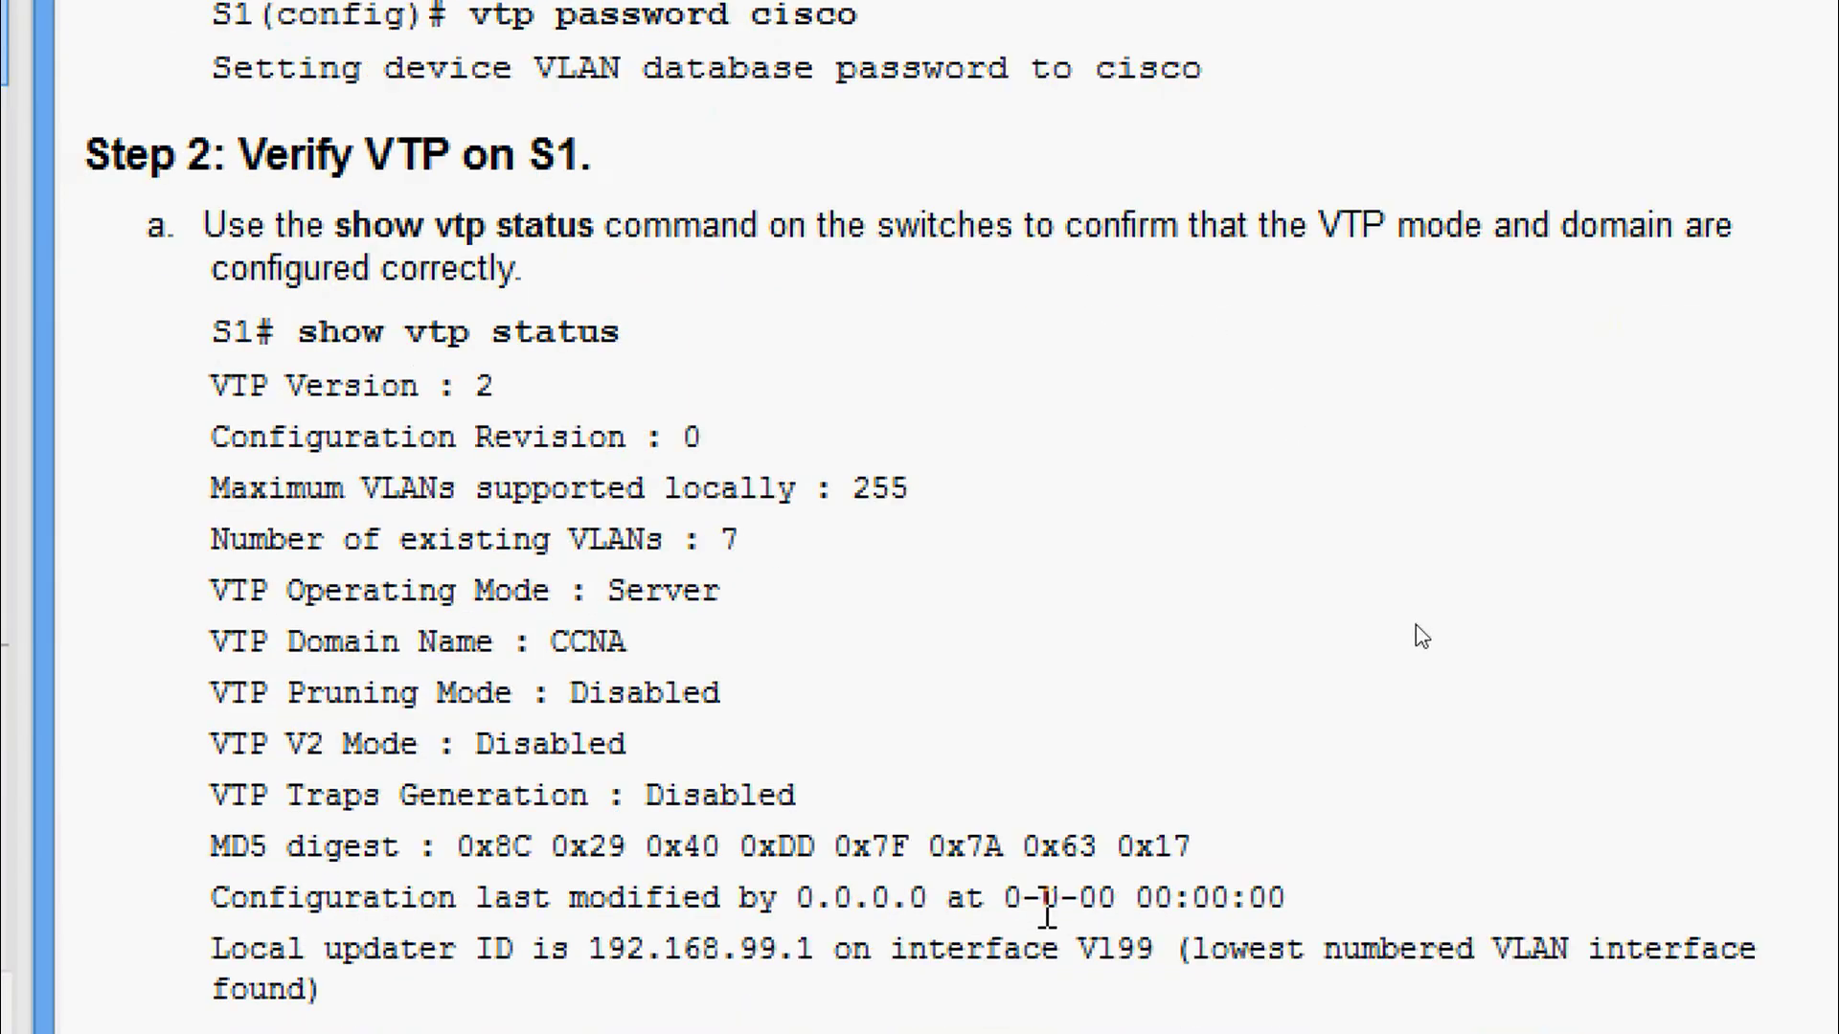
pyautogui.scroll(-5, 1047, 914)
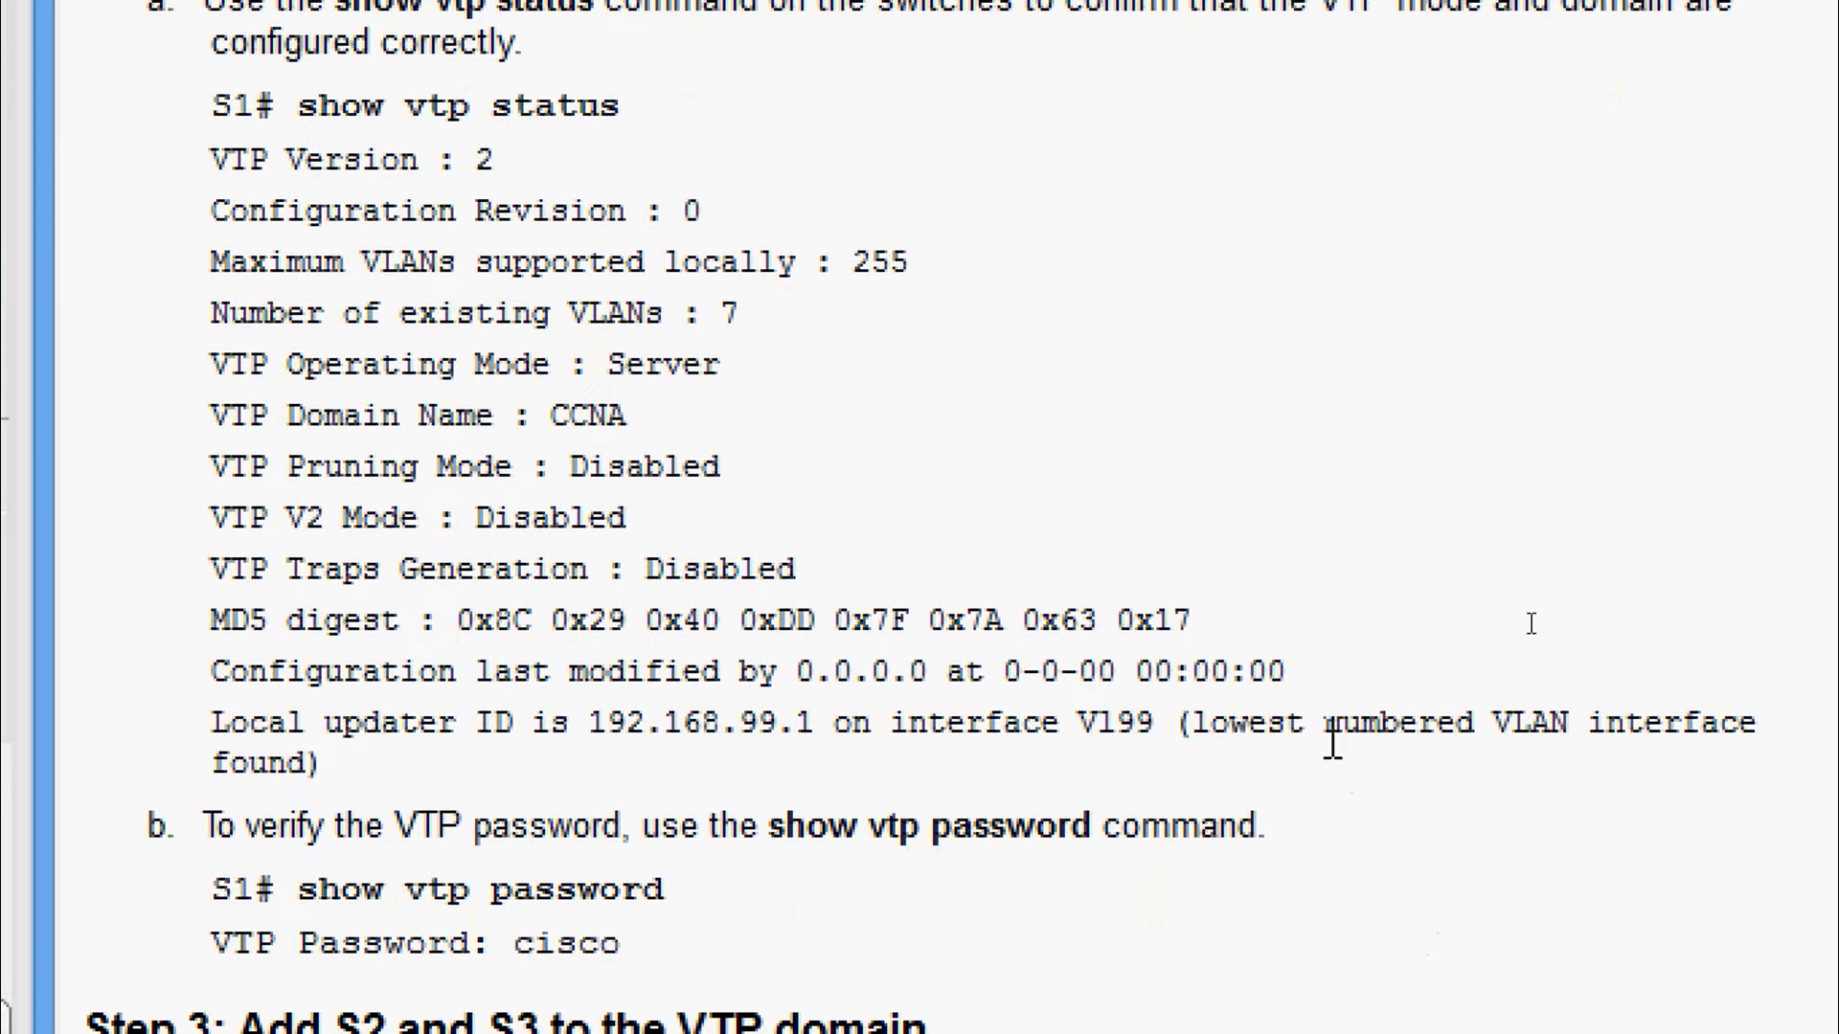
pyautogui.scroll(4, 1025, 151)
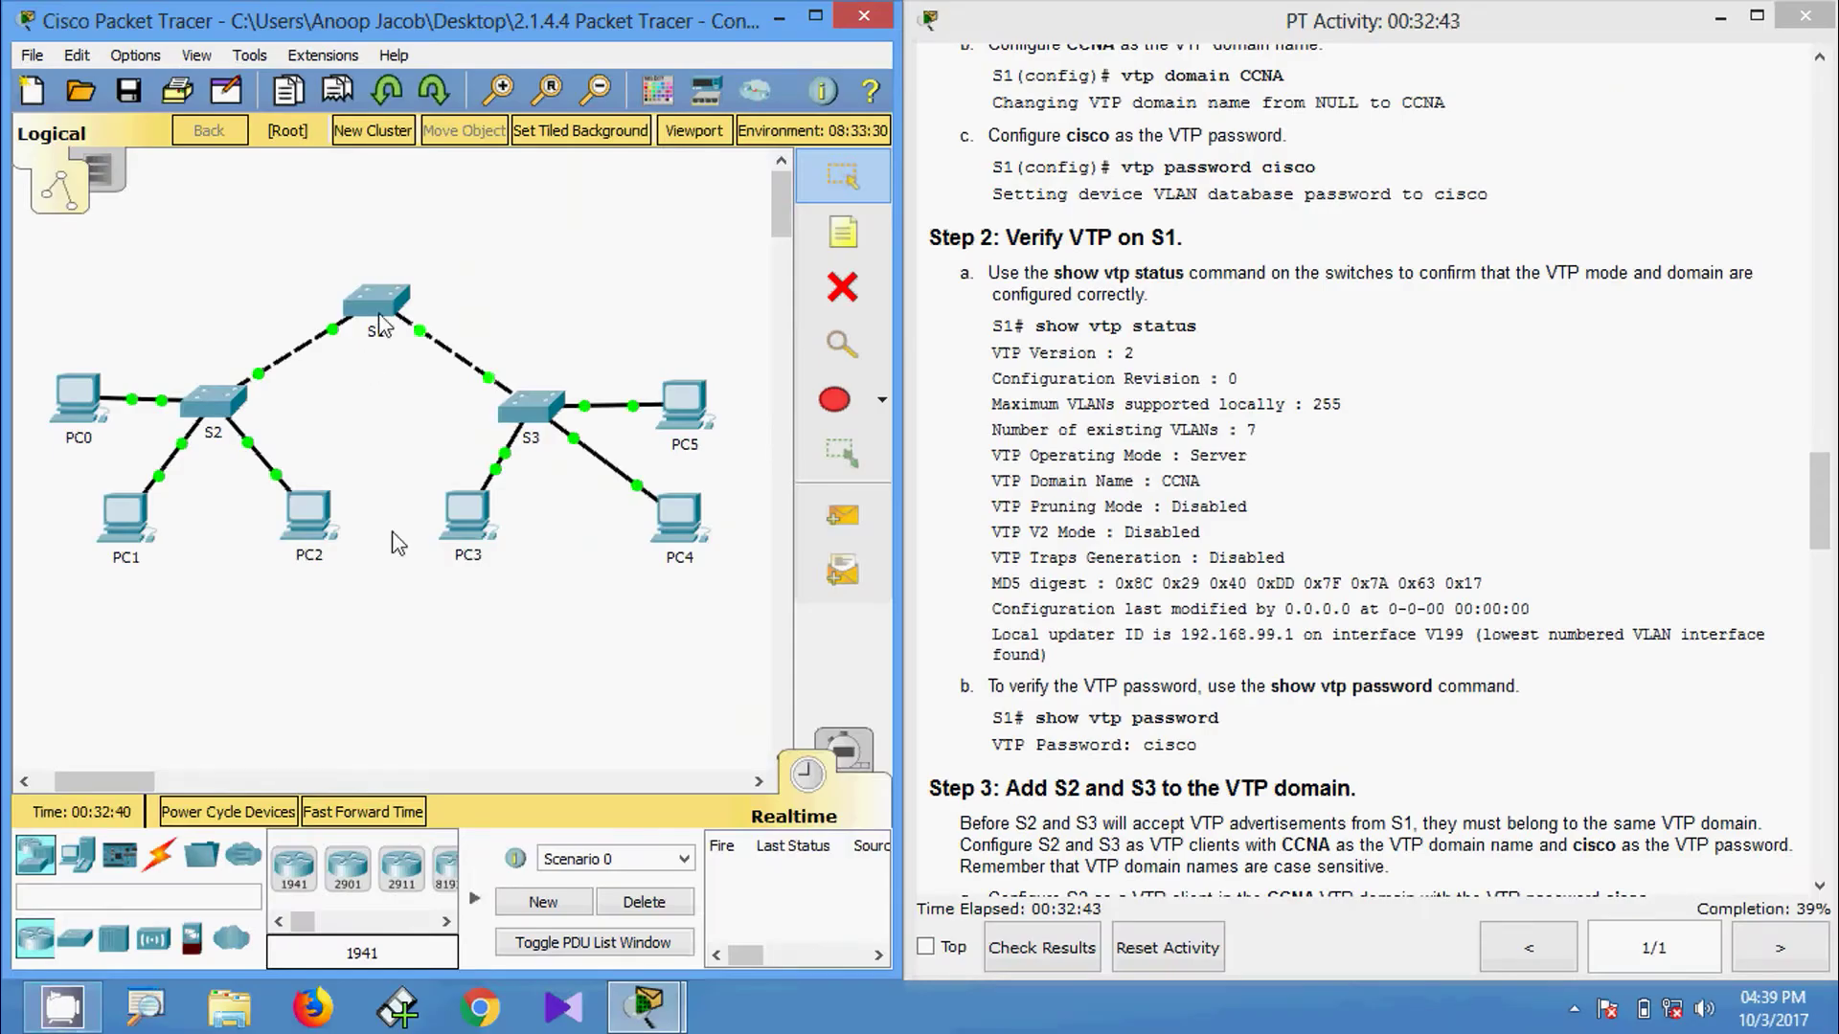
pyautogui.click(380, 325)
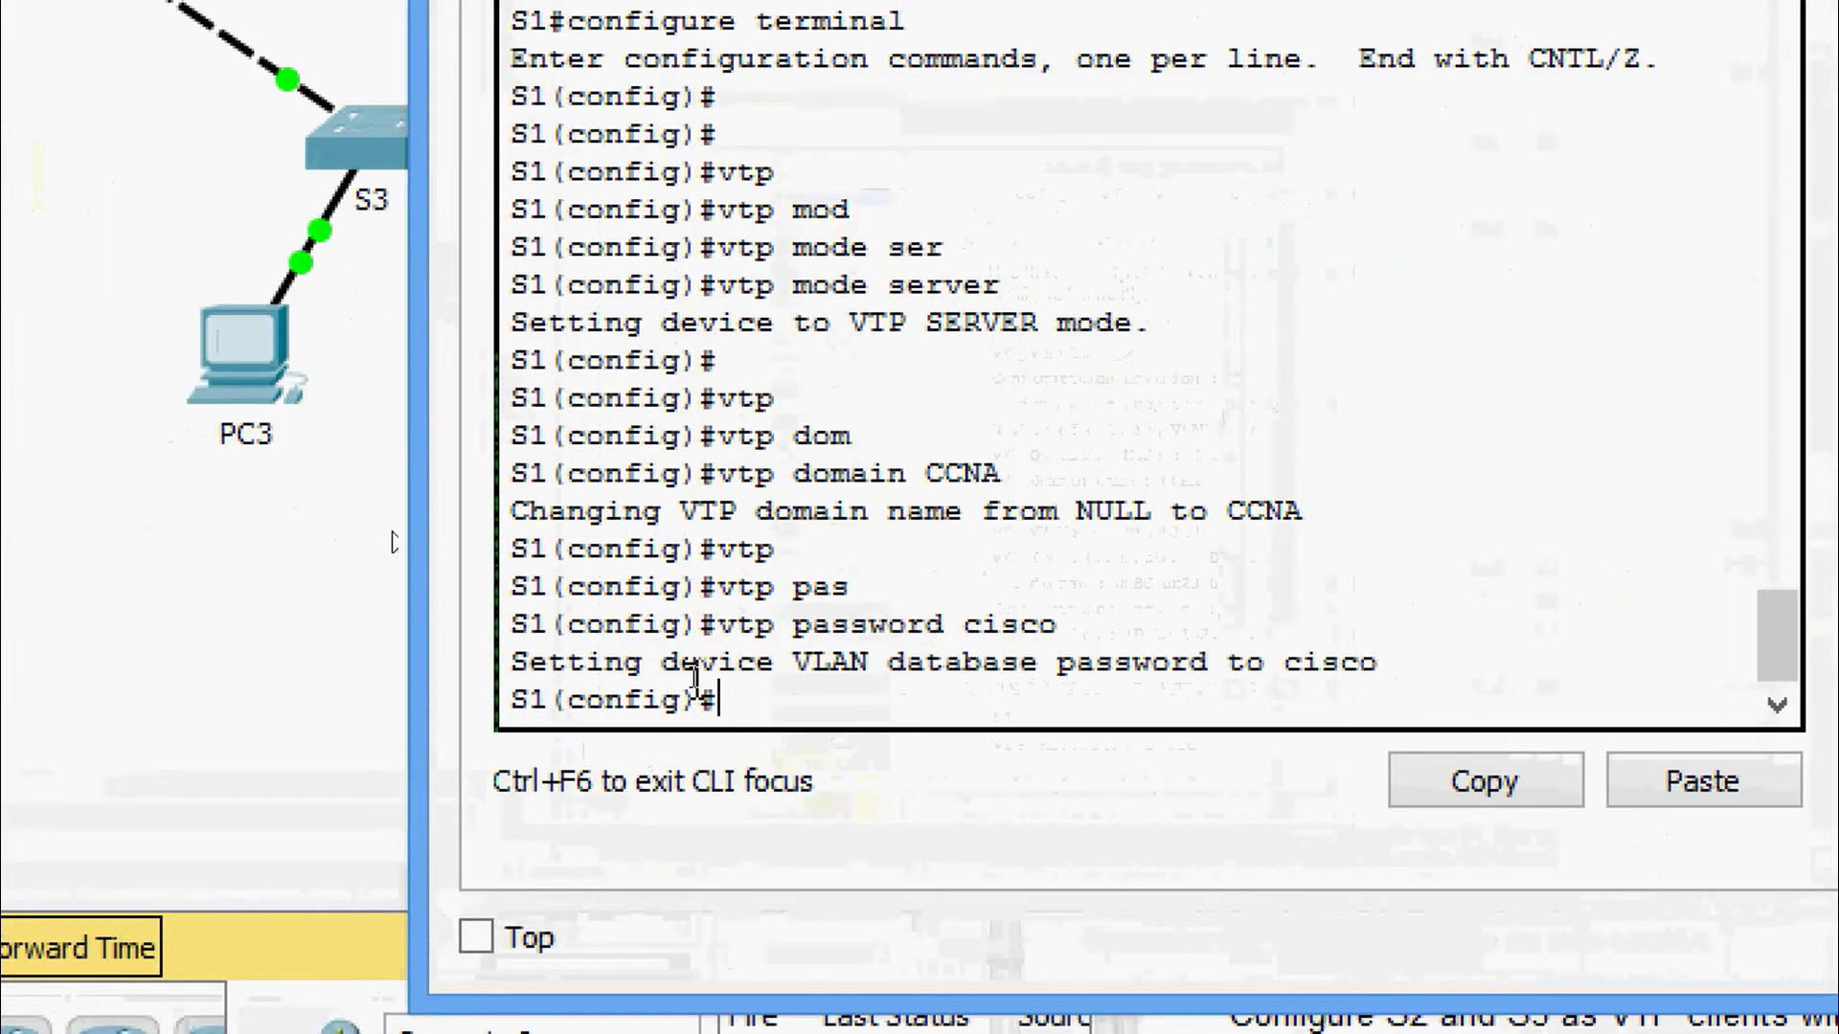
pyautogui.hotkey('ctrl', 'z')
# Run show vtp status on S1 and highlight the Server mode and CCNA domain lines.
pyautogui.write('sh')
pyautogui.press('Tab')
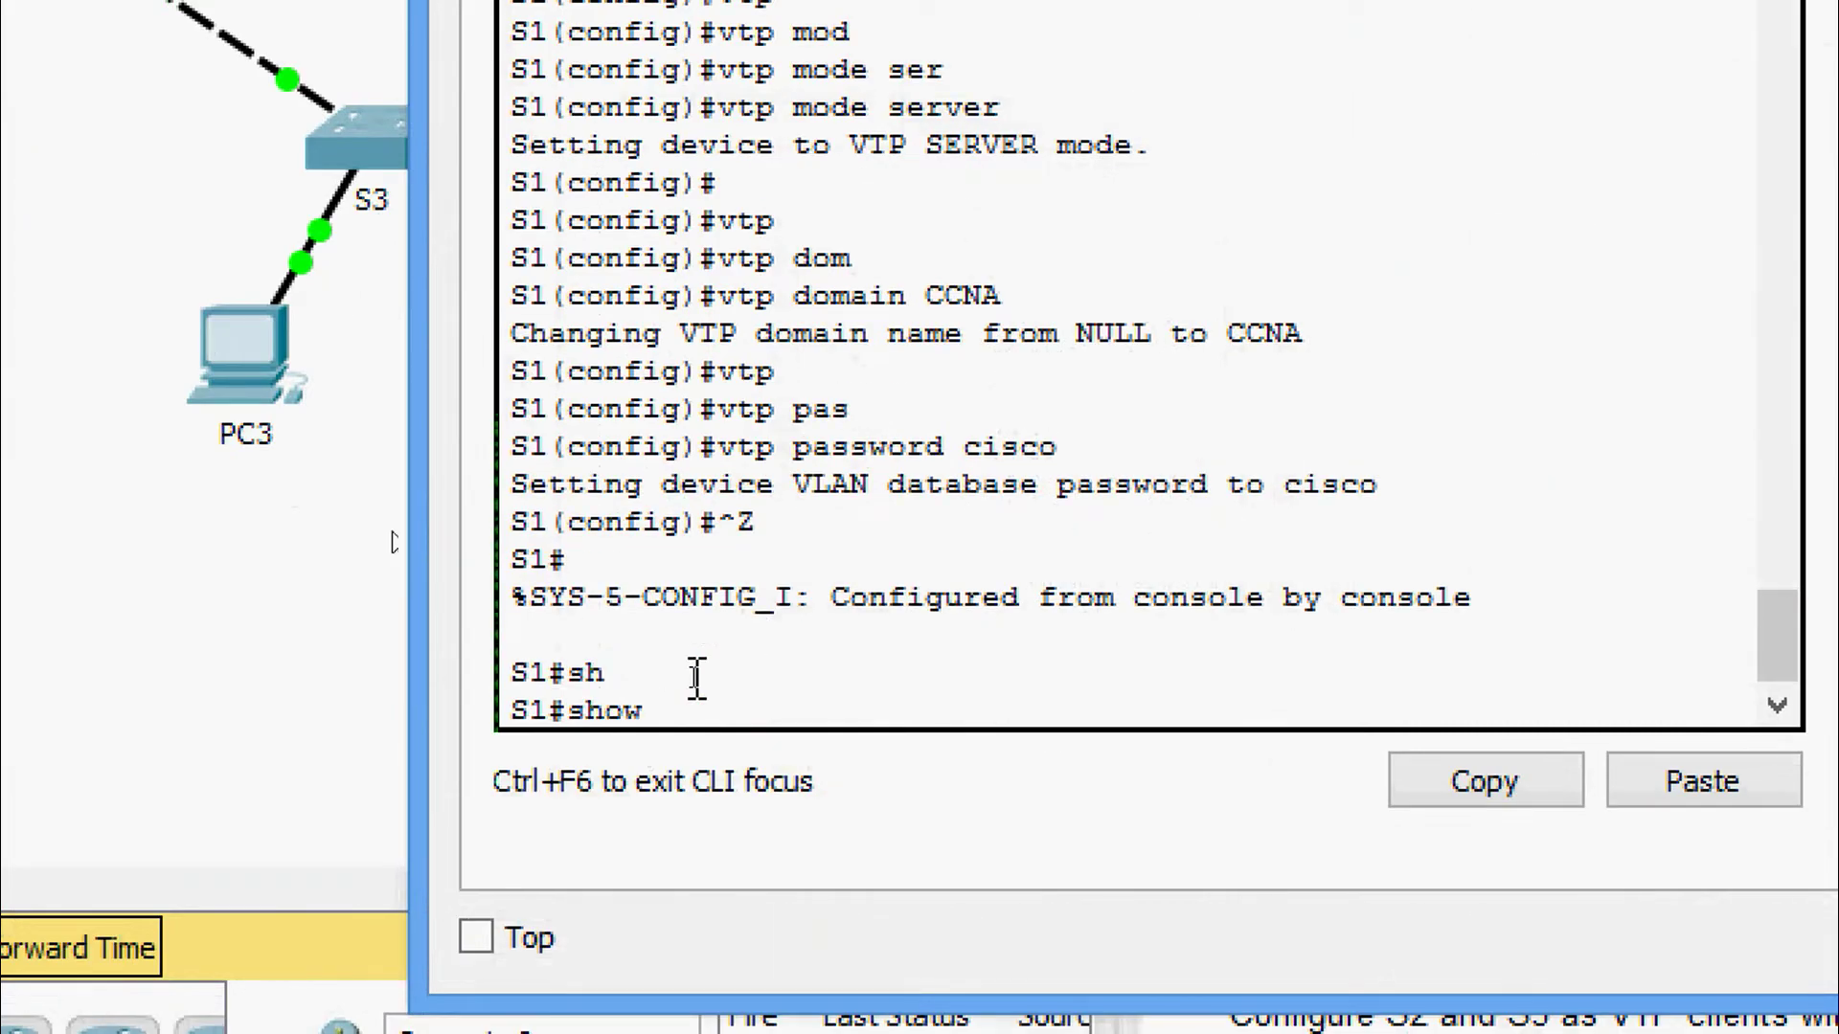
pyautogui.write('vt')
pyautogui.press('Tab')
pyautogui.write('s')
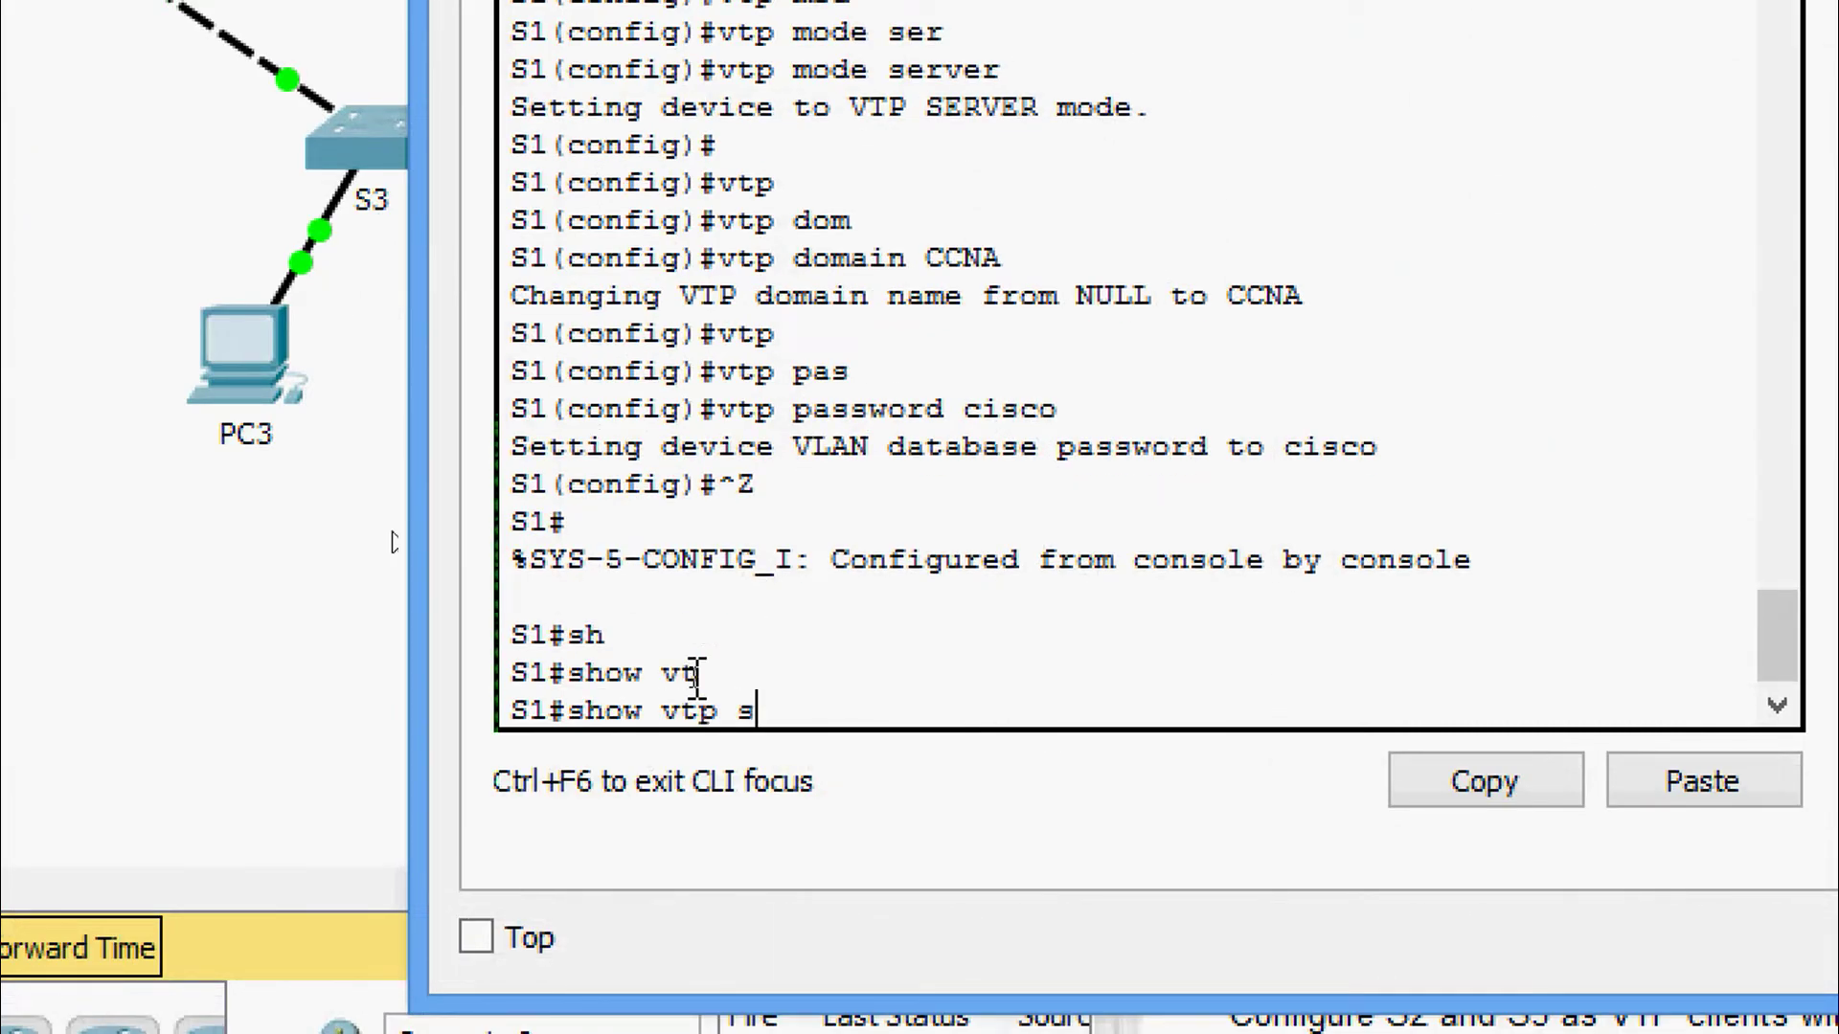
pyautogui.write('t')
pyautogui.press('Tab')
pyautogui.press('Return')
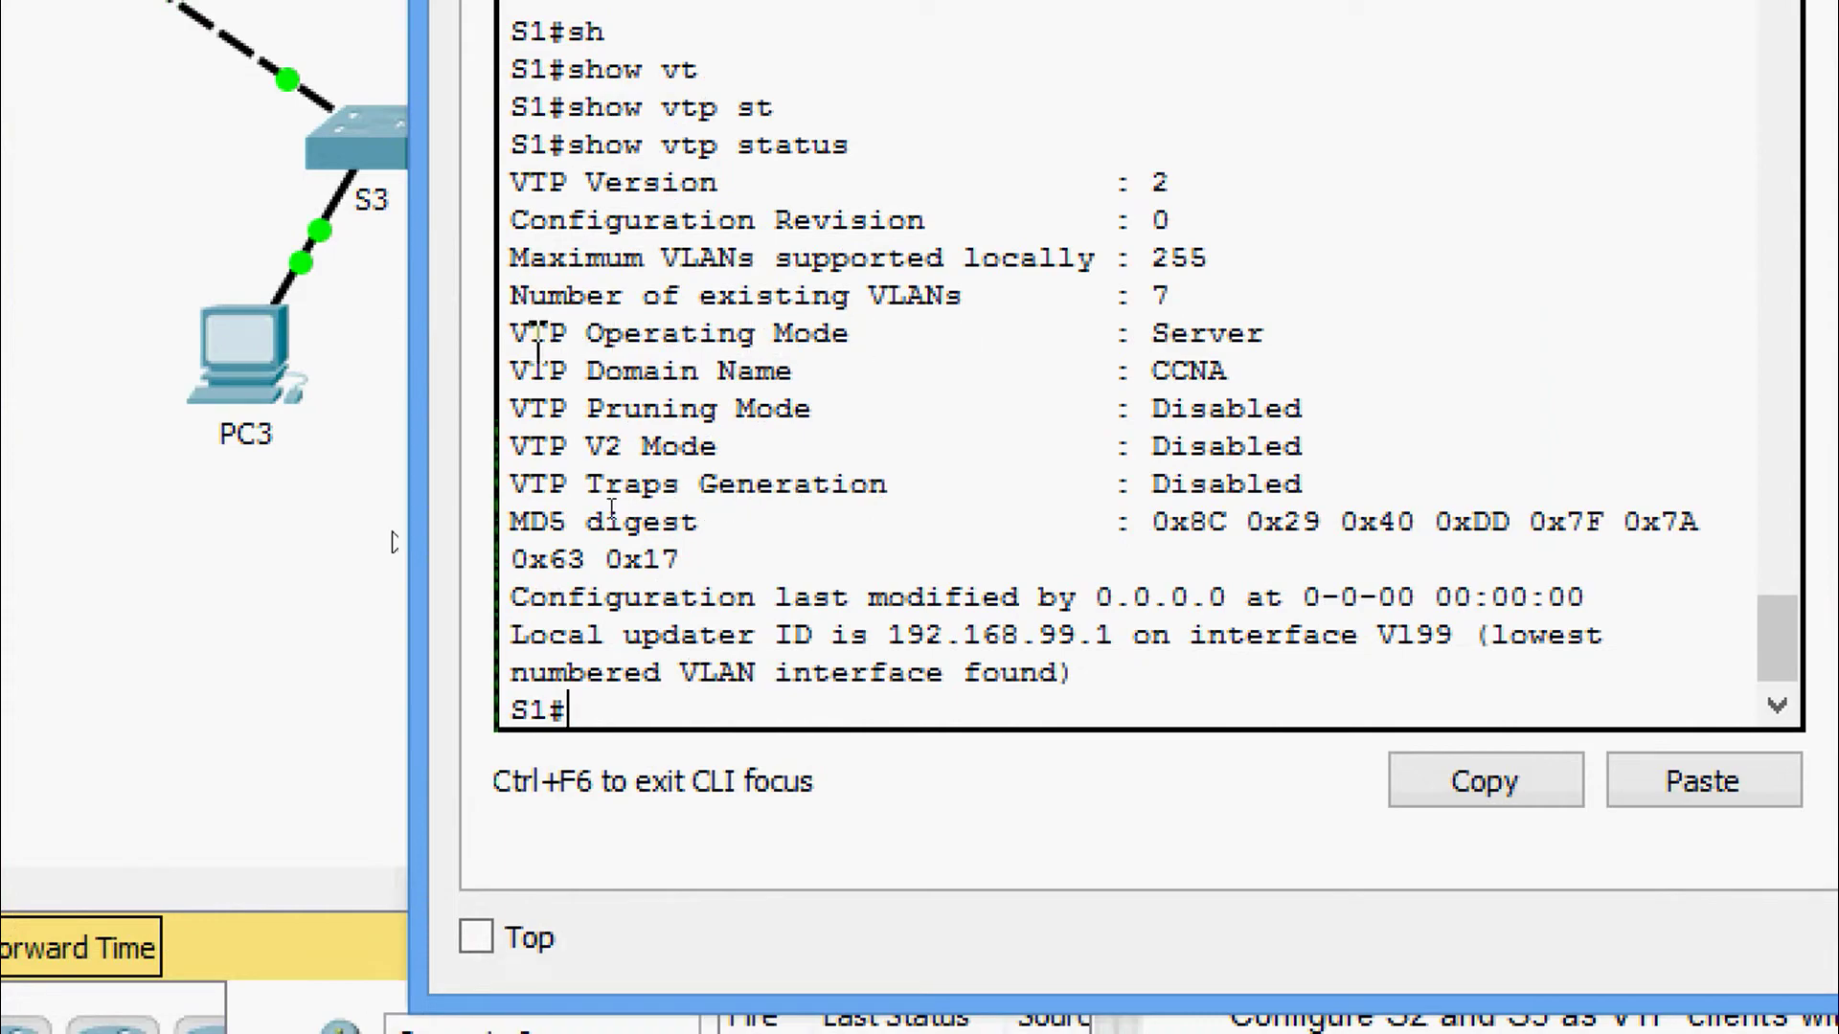
pyautogui.moveTo(529, 335); pyautogui.dragTo(1257, 371)
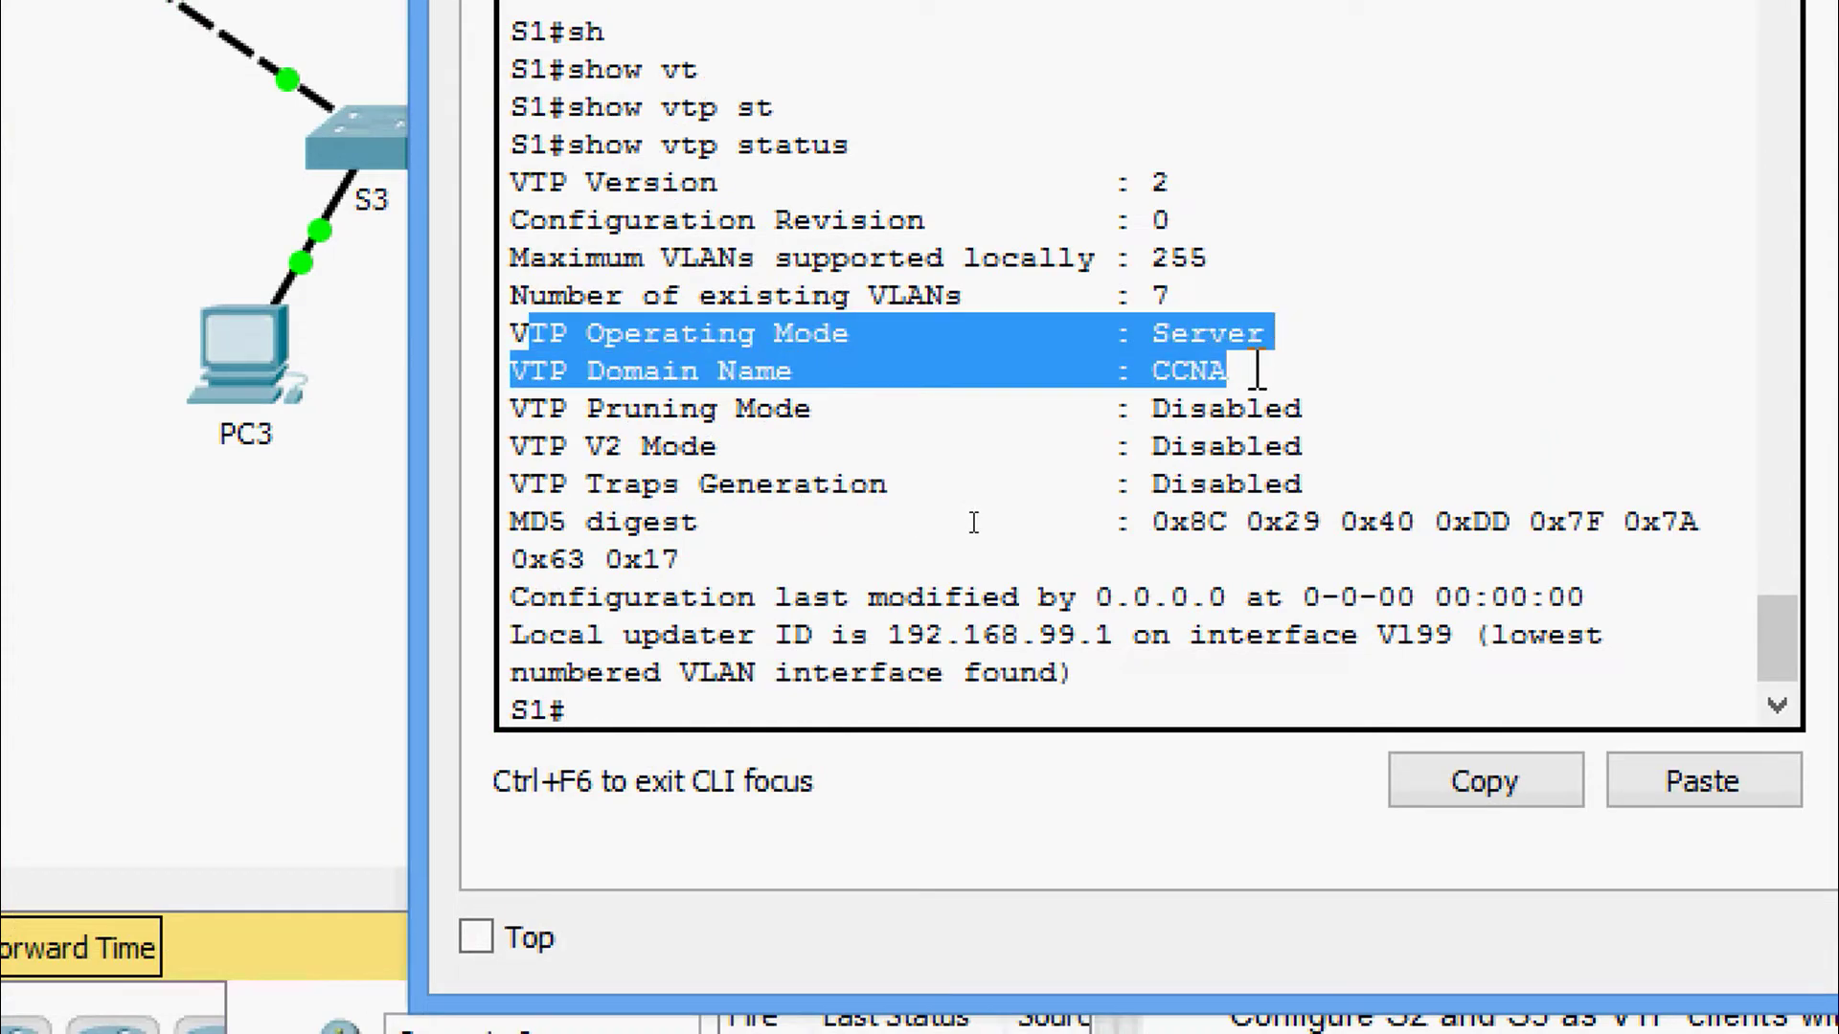
pyautogui.click(1259, 372)
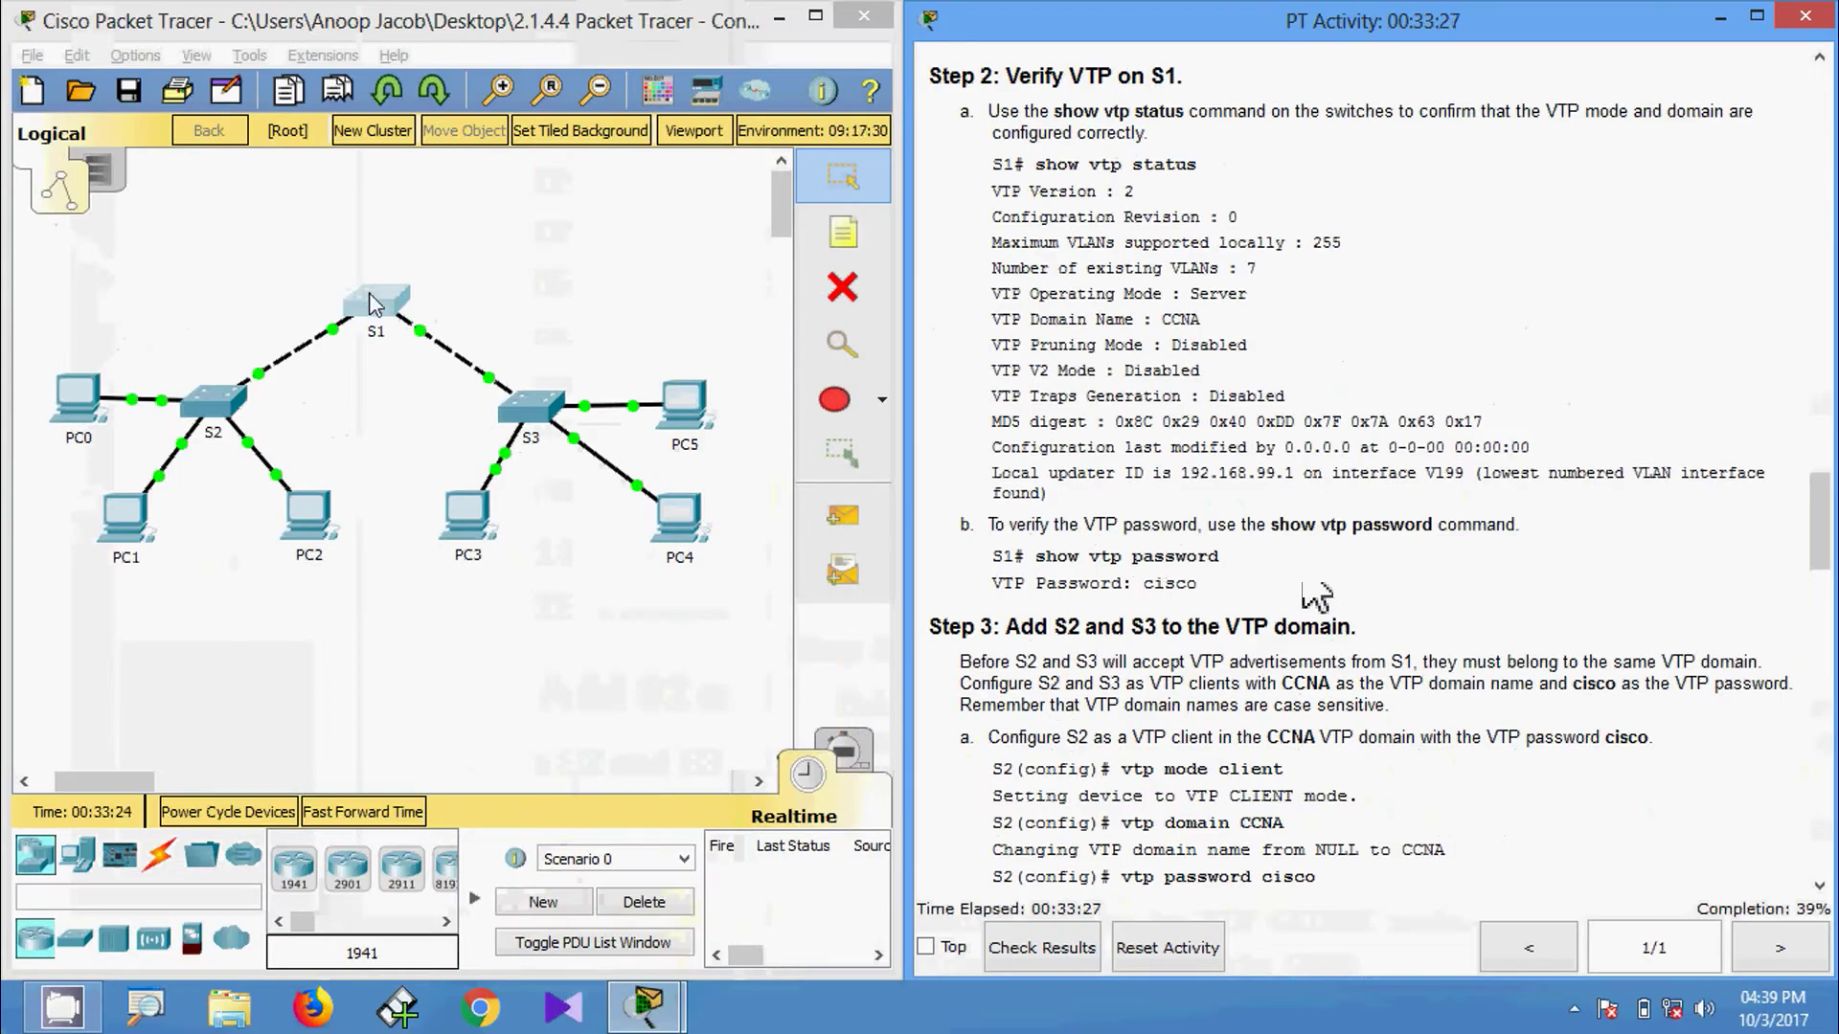
# Run show vtp password on S1 and highlight the stored VTP password.
pyautogui.click(373, 304)
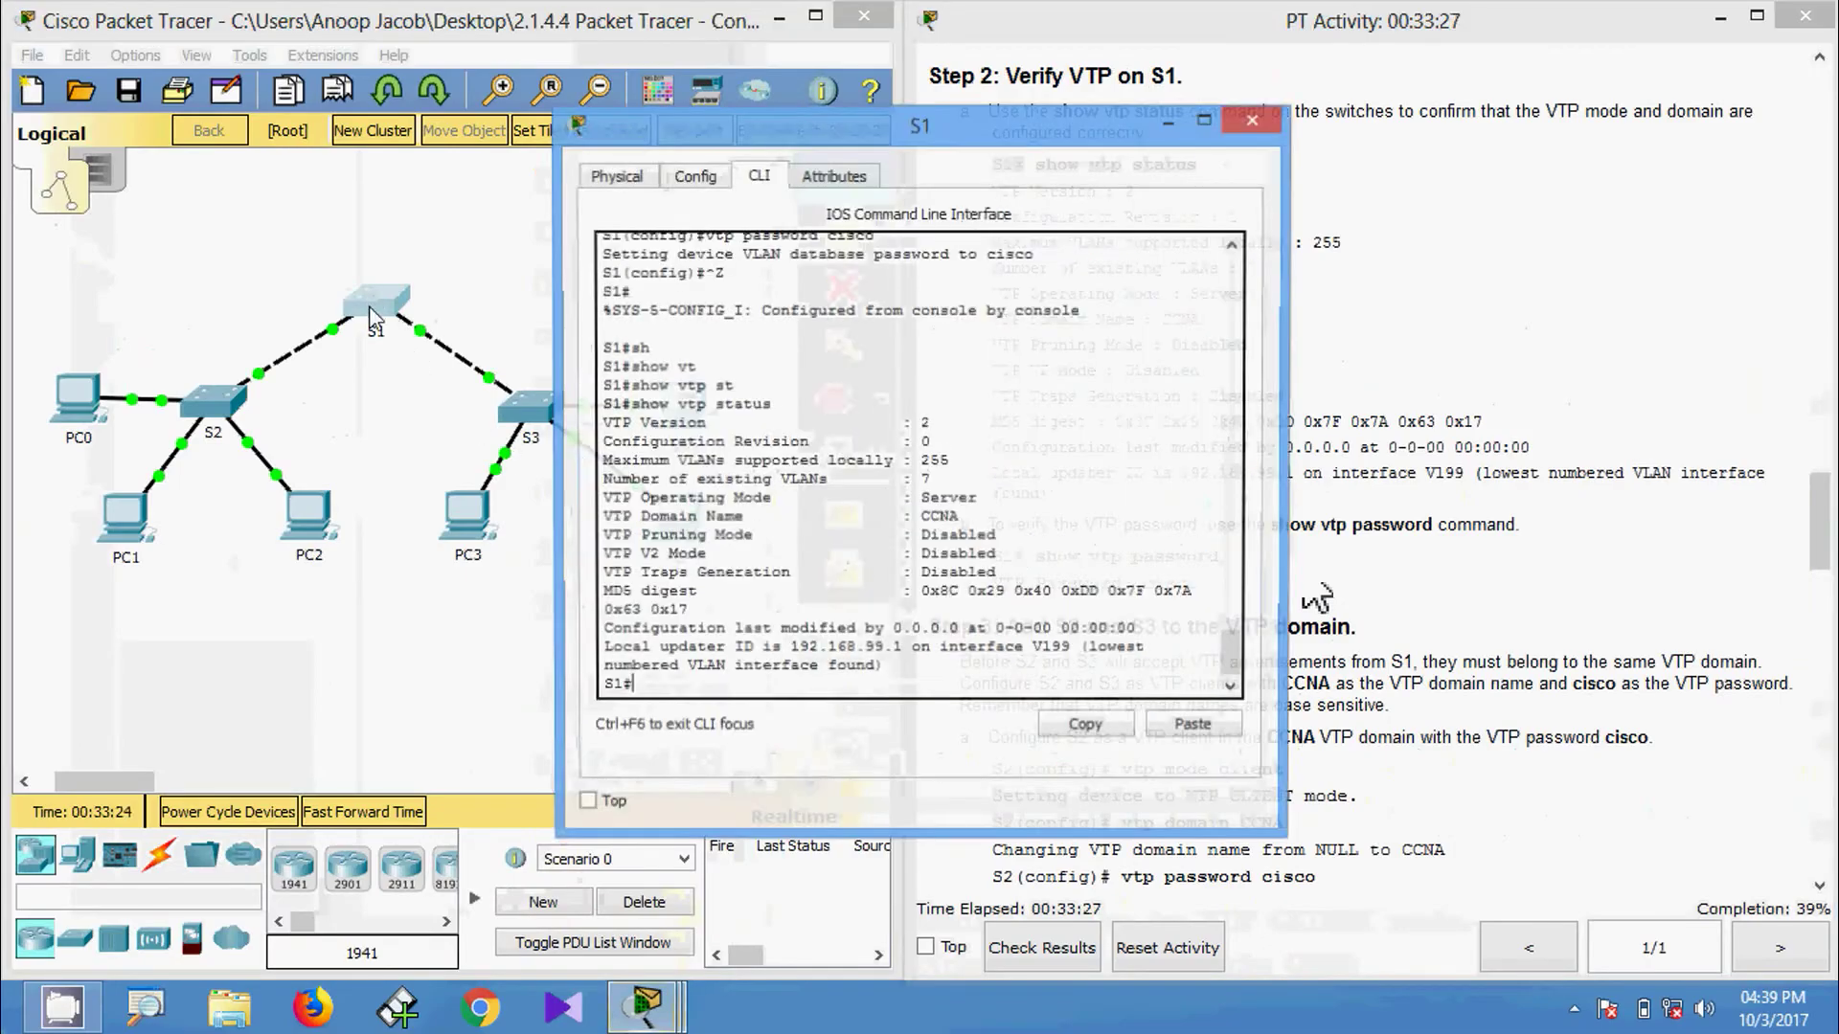
pyautogui.write('sh')
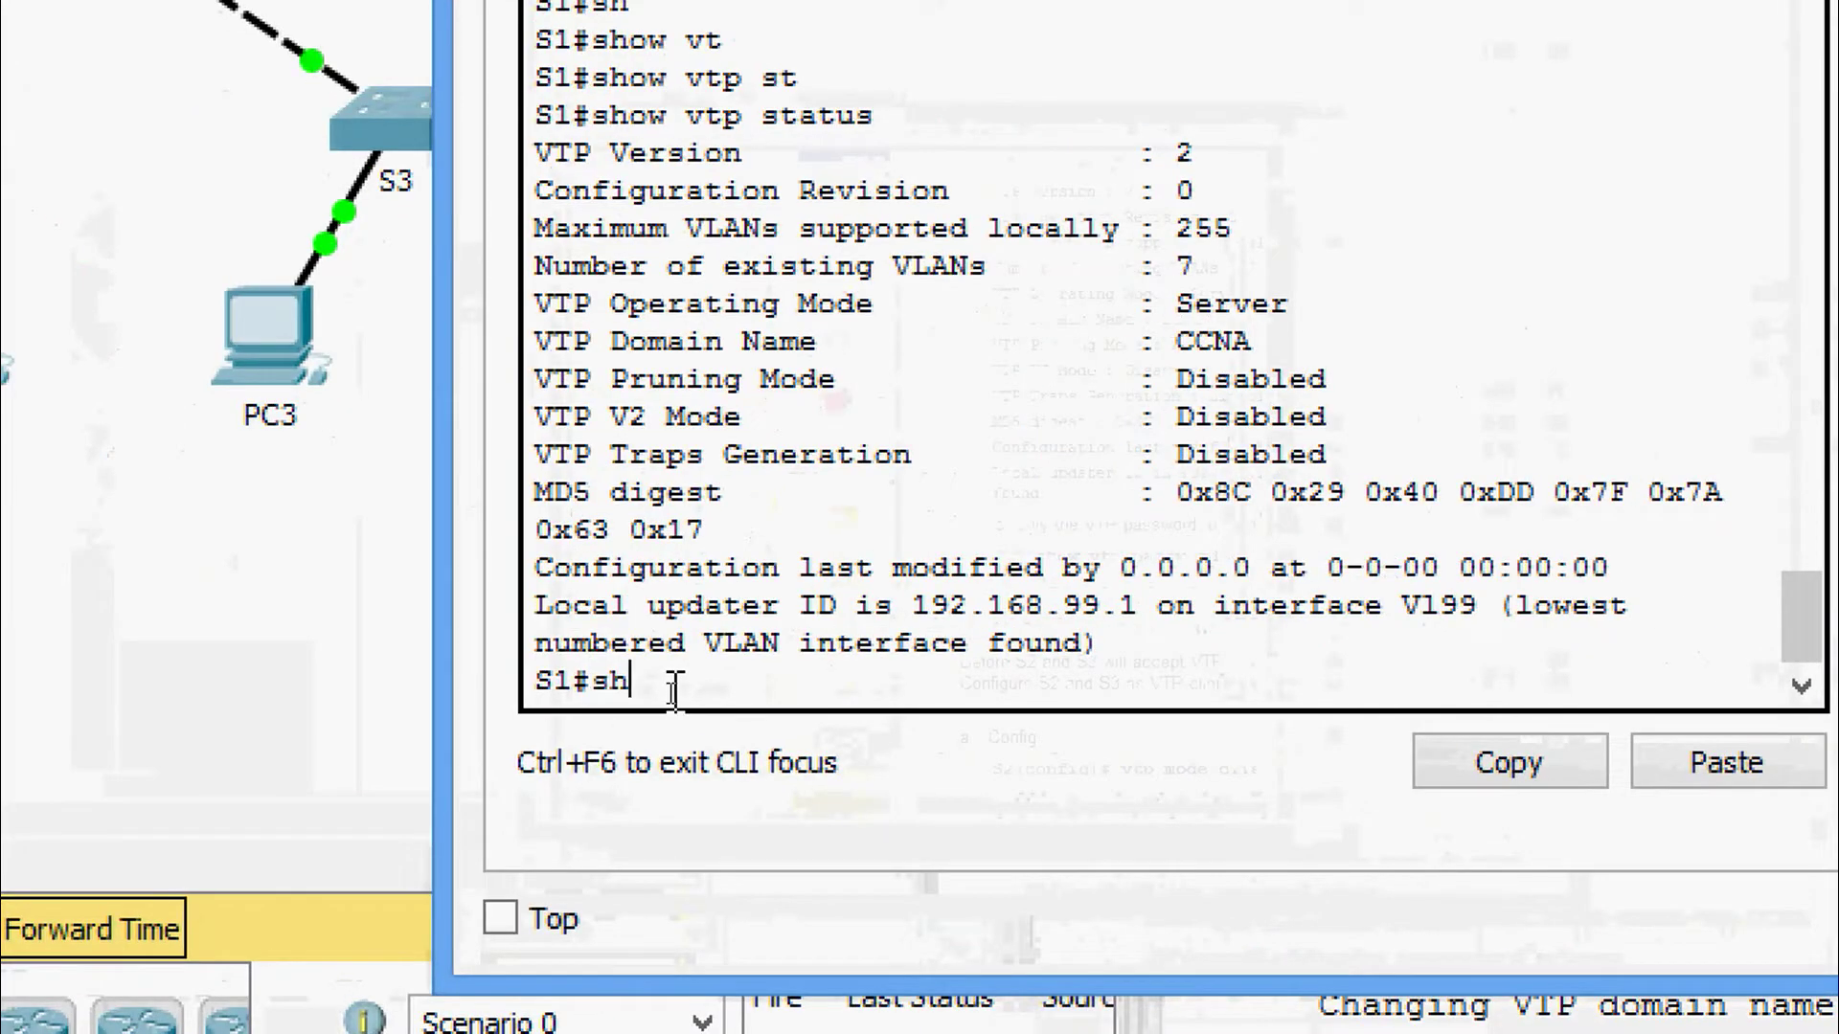
pyautogui.press('Tab')
pyautogui.write('vt')
pyautogui.press('Tab')
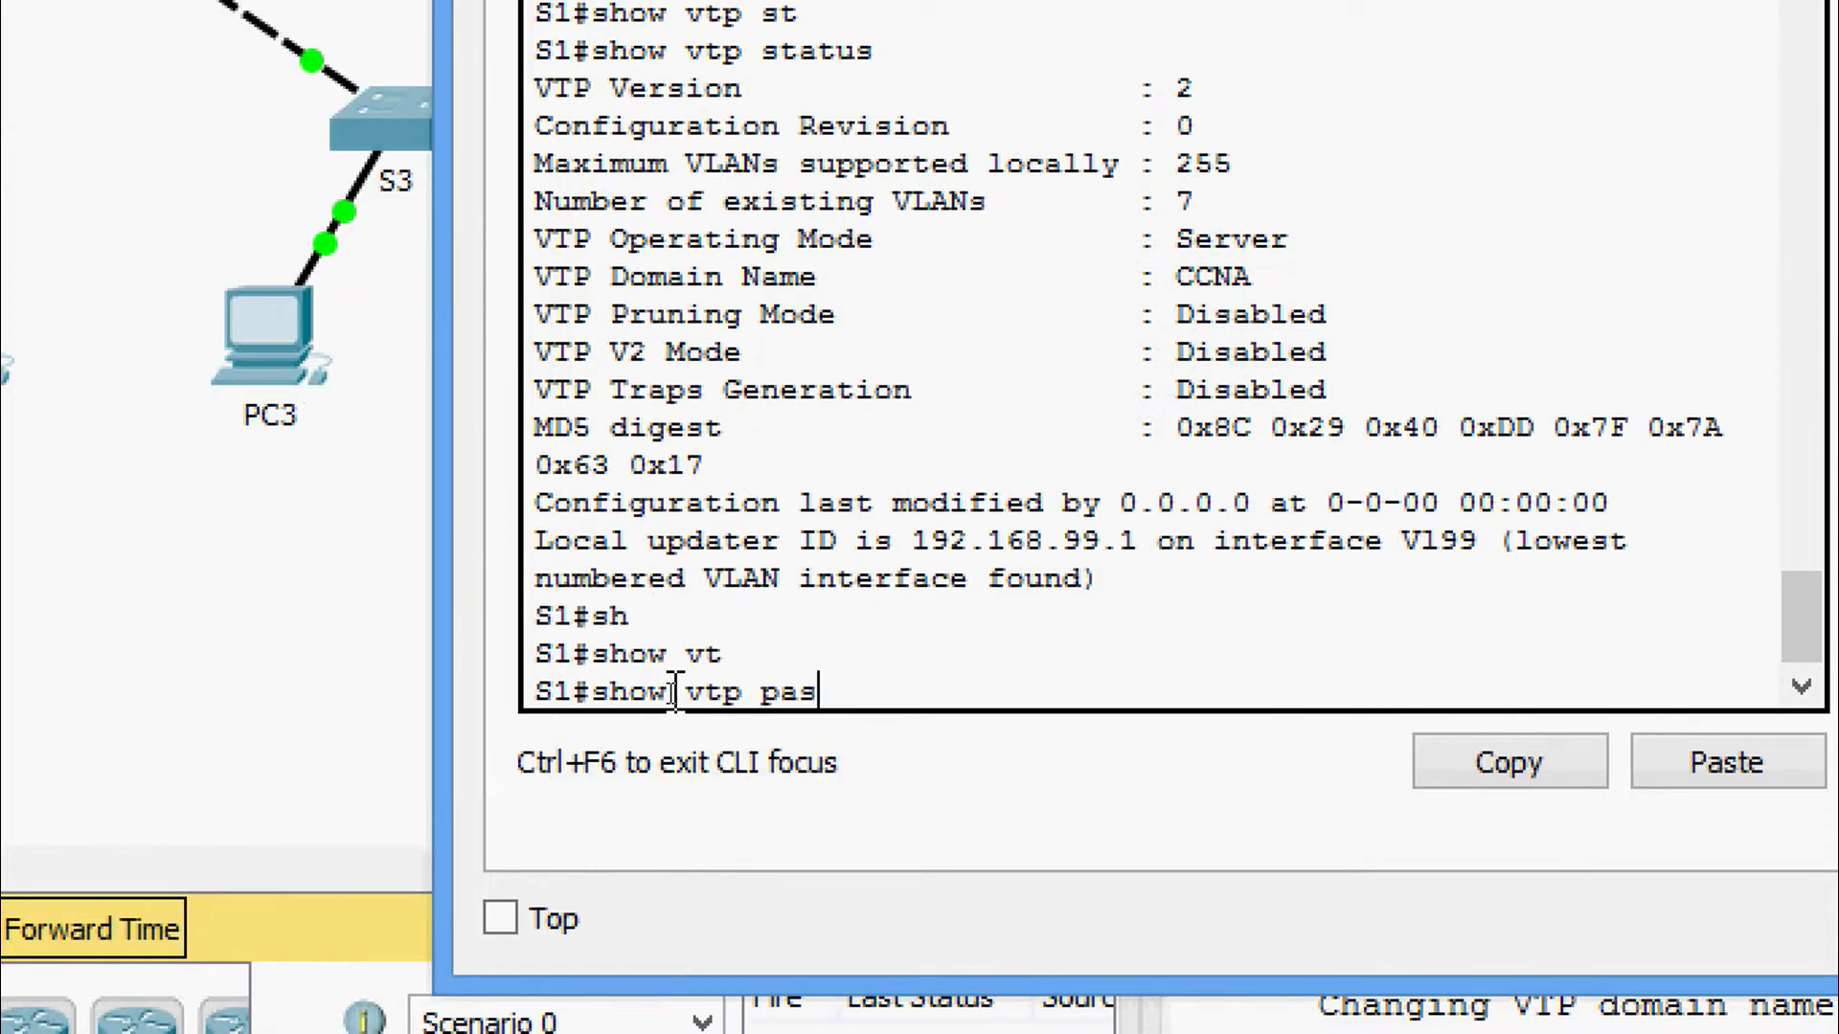
pyautogui.write('pas')
pyautogui.press('Tab')
pyautogui.press('Return')
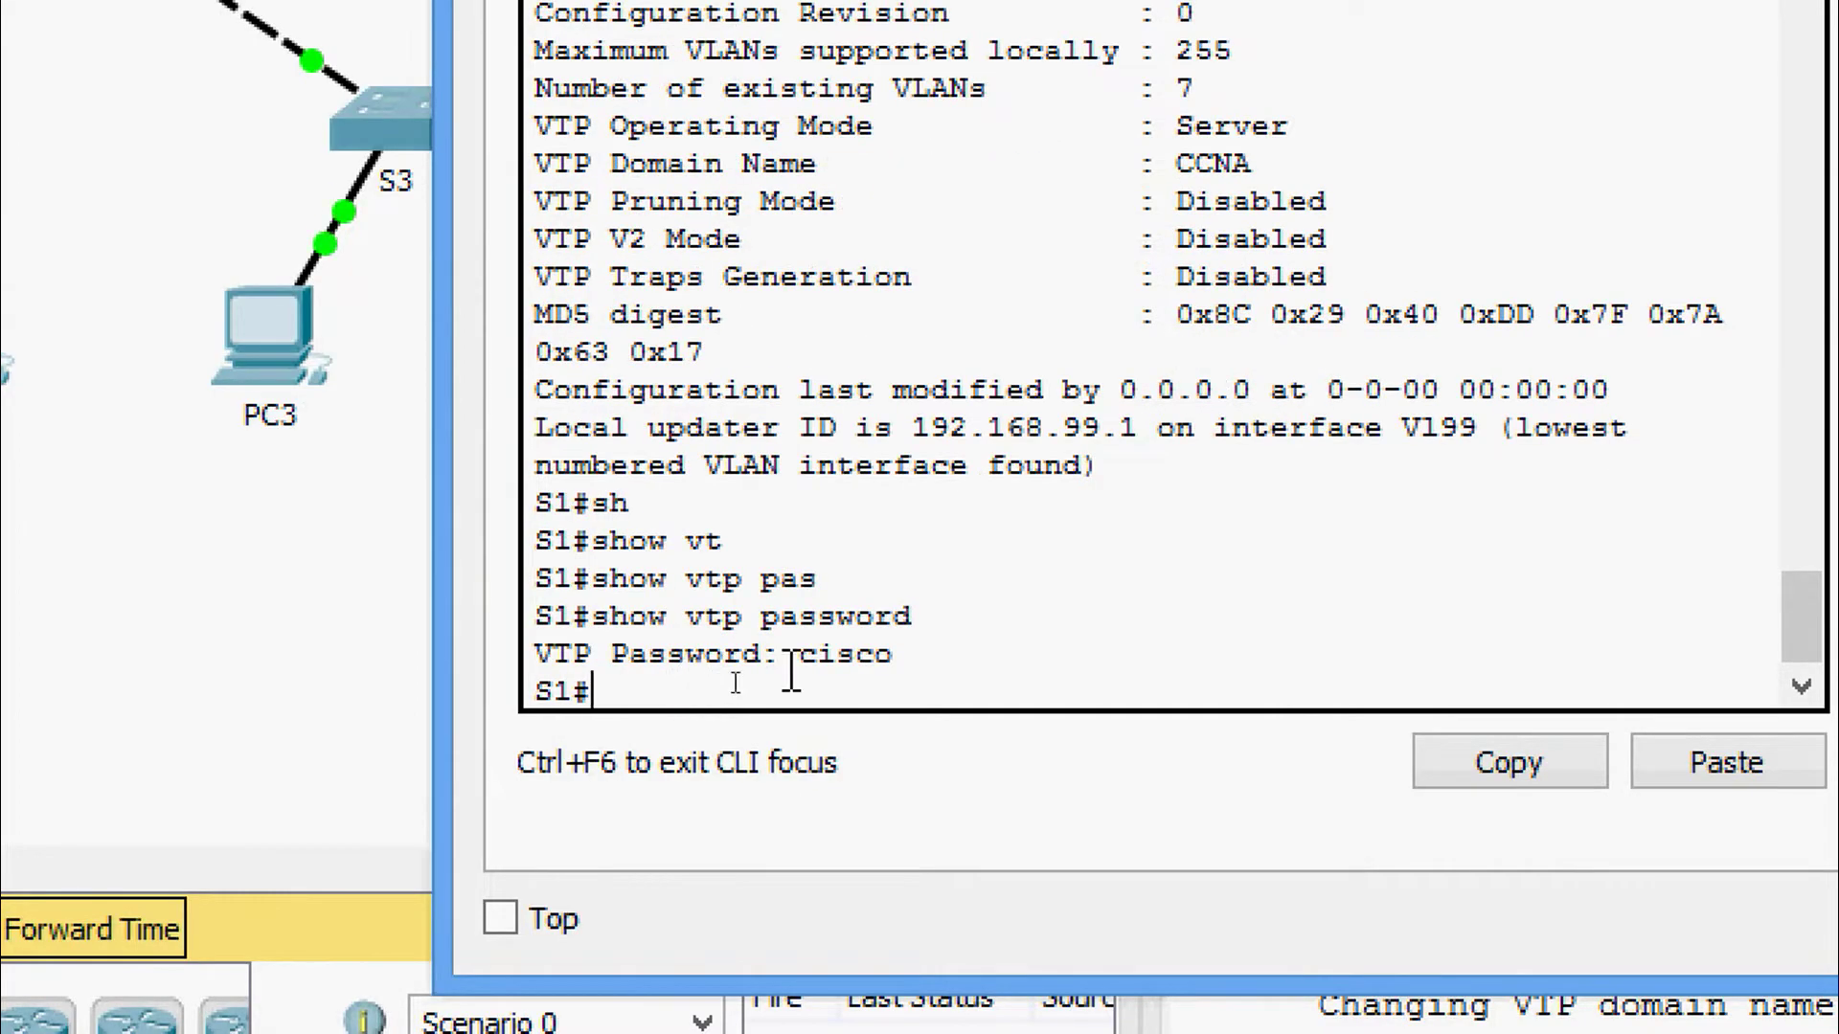
pyautogui.moveTo(893, 654); pyautogui.dragTo(801, 659)
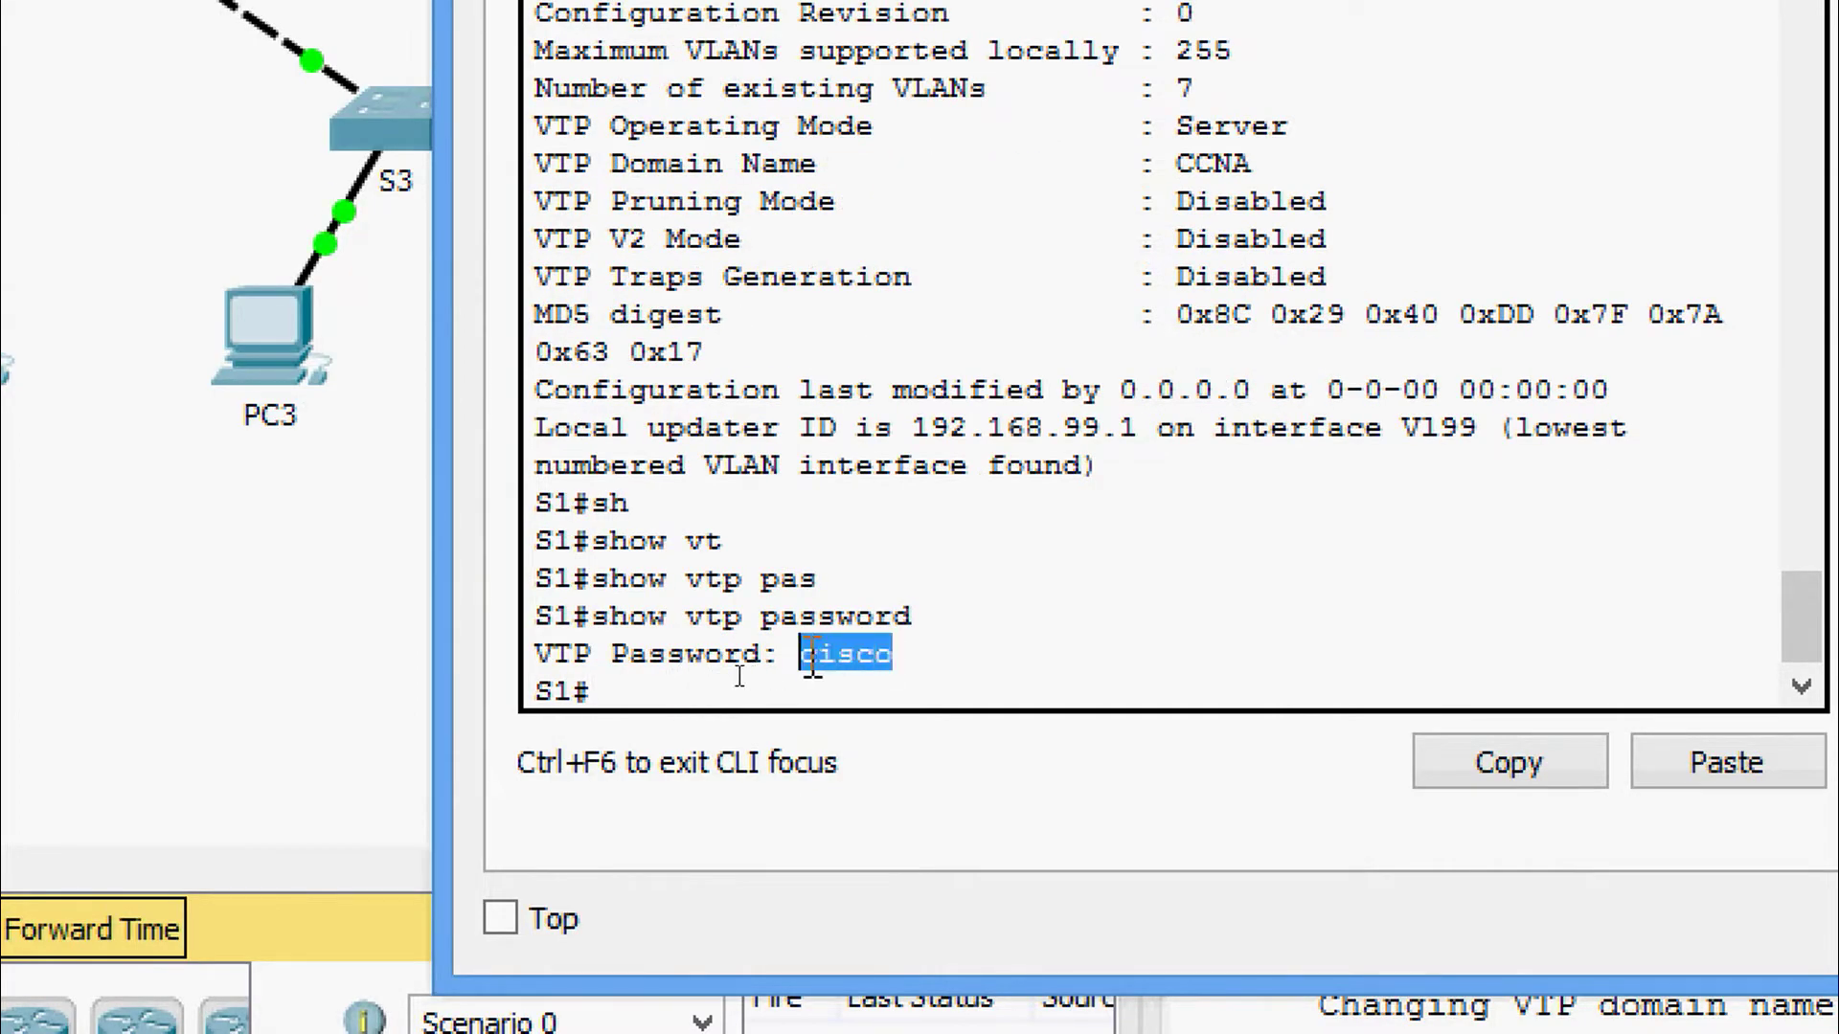
pyautogui.click(905, 657)
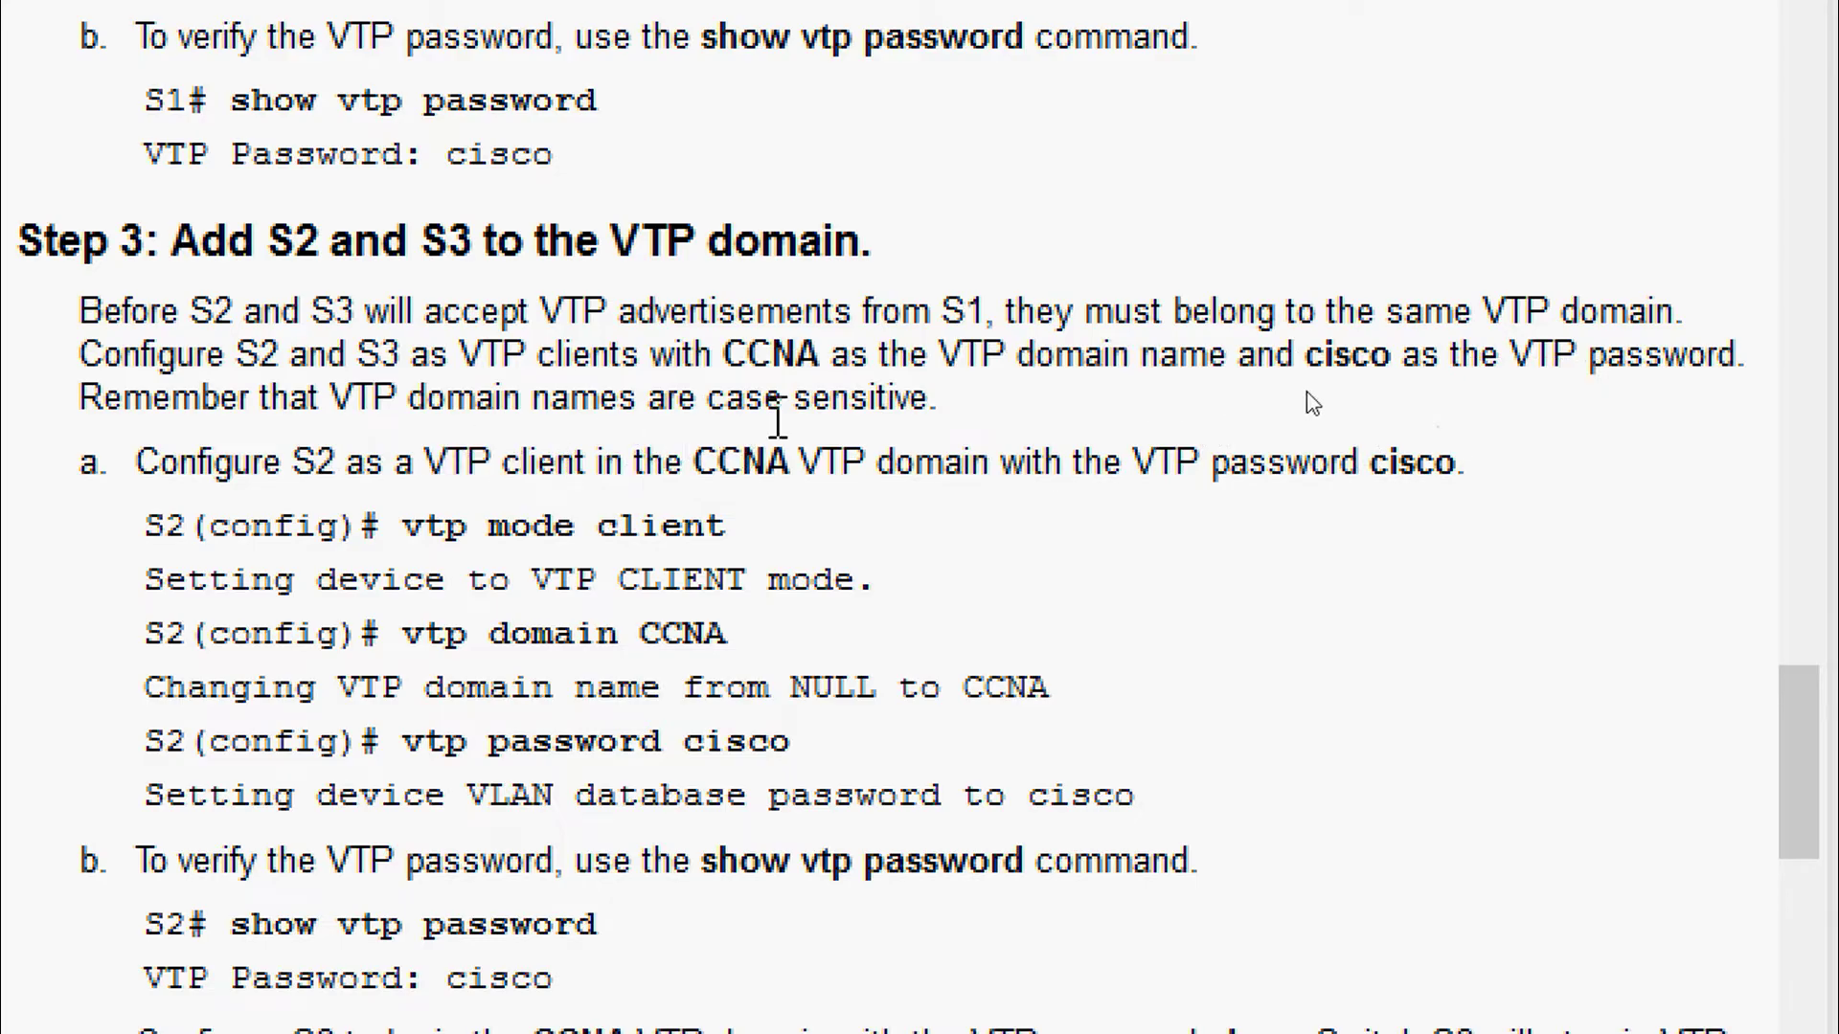
pyautogui.moveTo(724, 356); pyautogui.dragTo(822, 356)
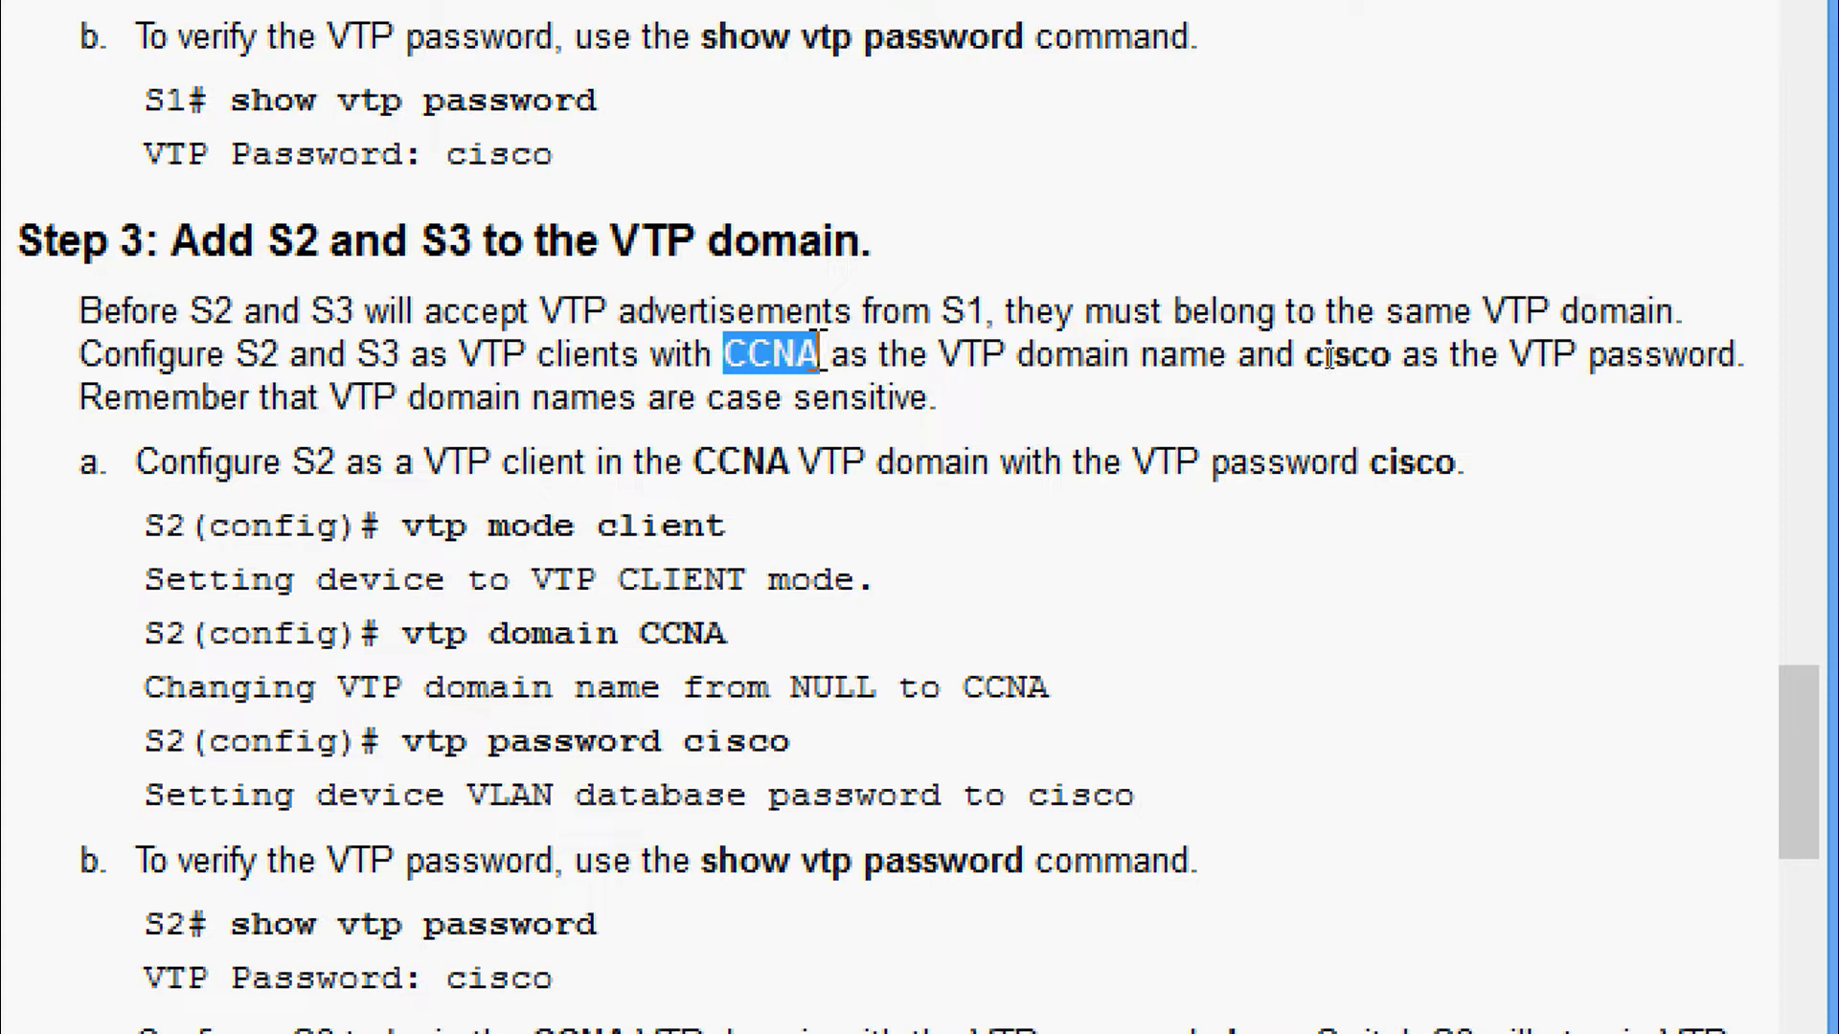
pyautogui.click(769, 369)
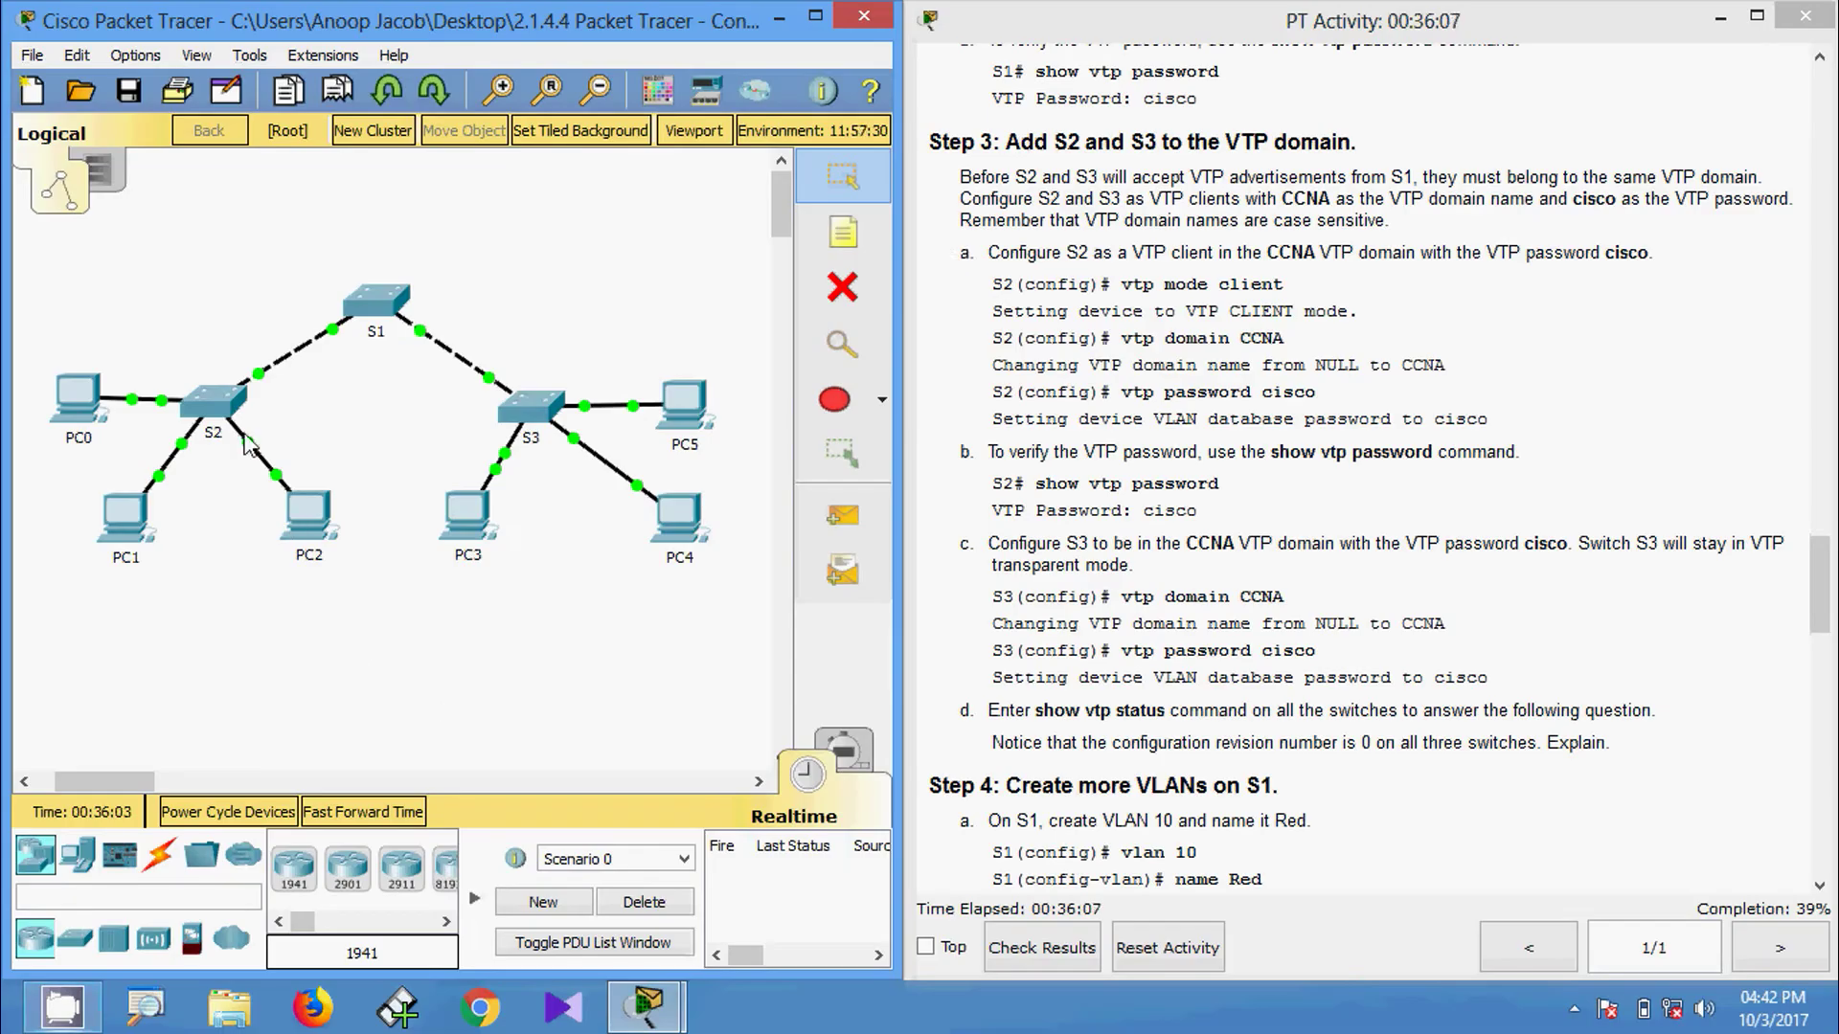
# On S2's console, enter privileged mode and then global configuration mode.
pyautogui.click(213, 402)
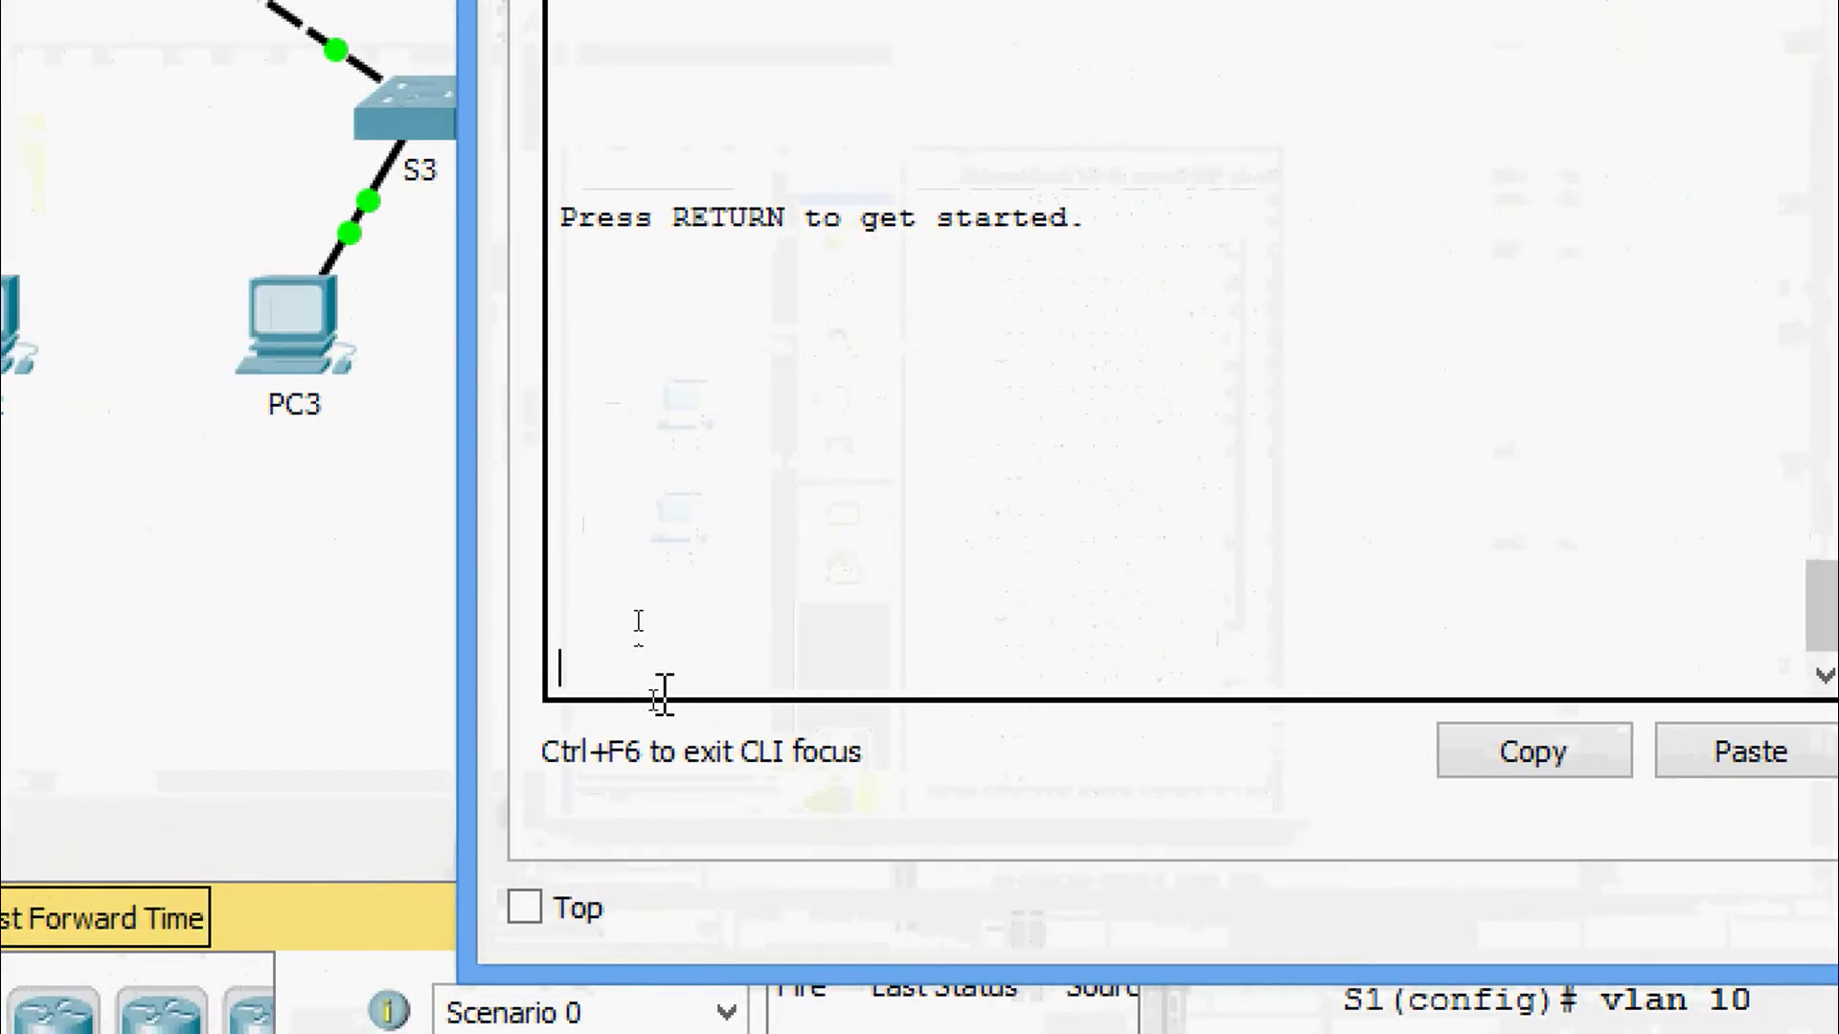
pyautogui.press('Return')
pyautogui.write('ena')
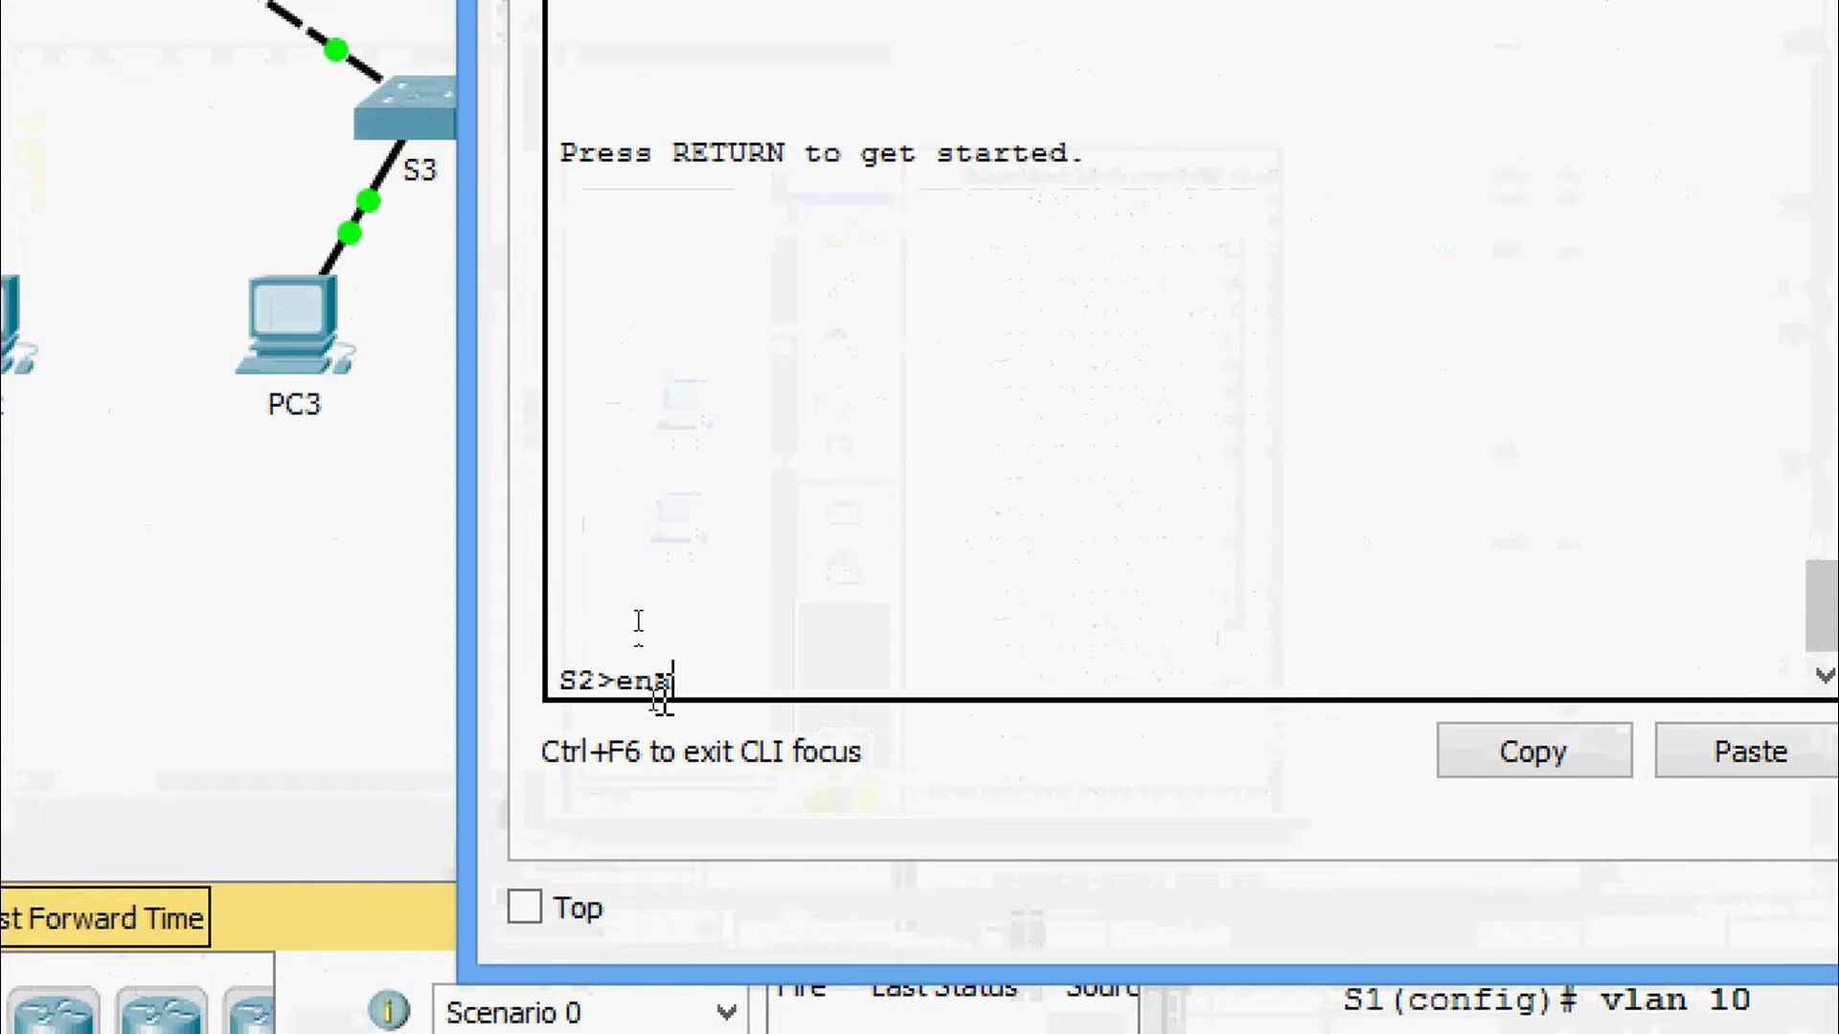
pyautogui.press('Tab')
pyautogui.press('Return')
pyautogui.write('conf')
pyautogui.press('Tab')
pyautogui.write('t')
pyautogui.press('Tab')
pyautogui.press('Return')
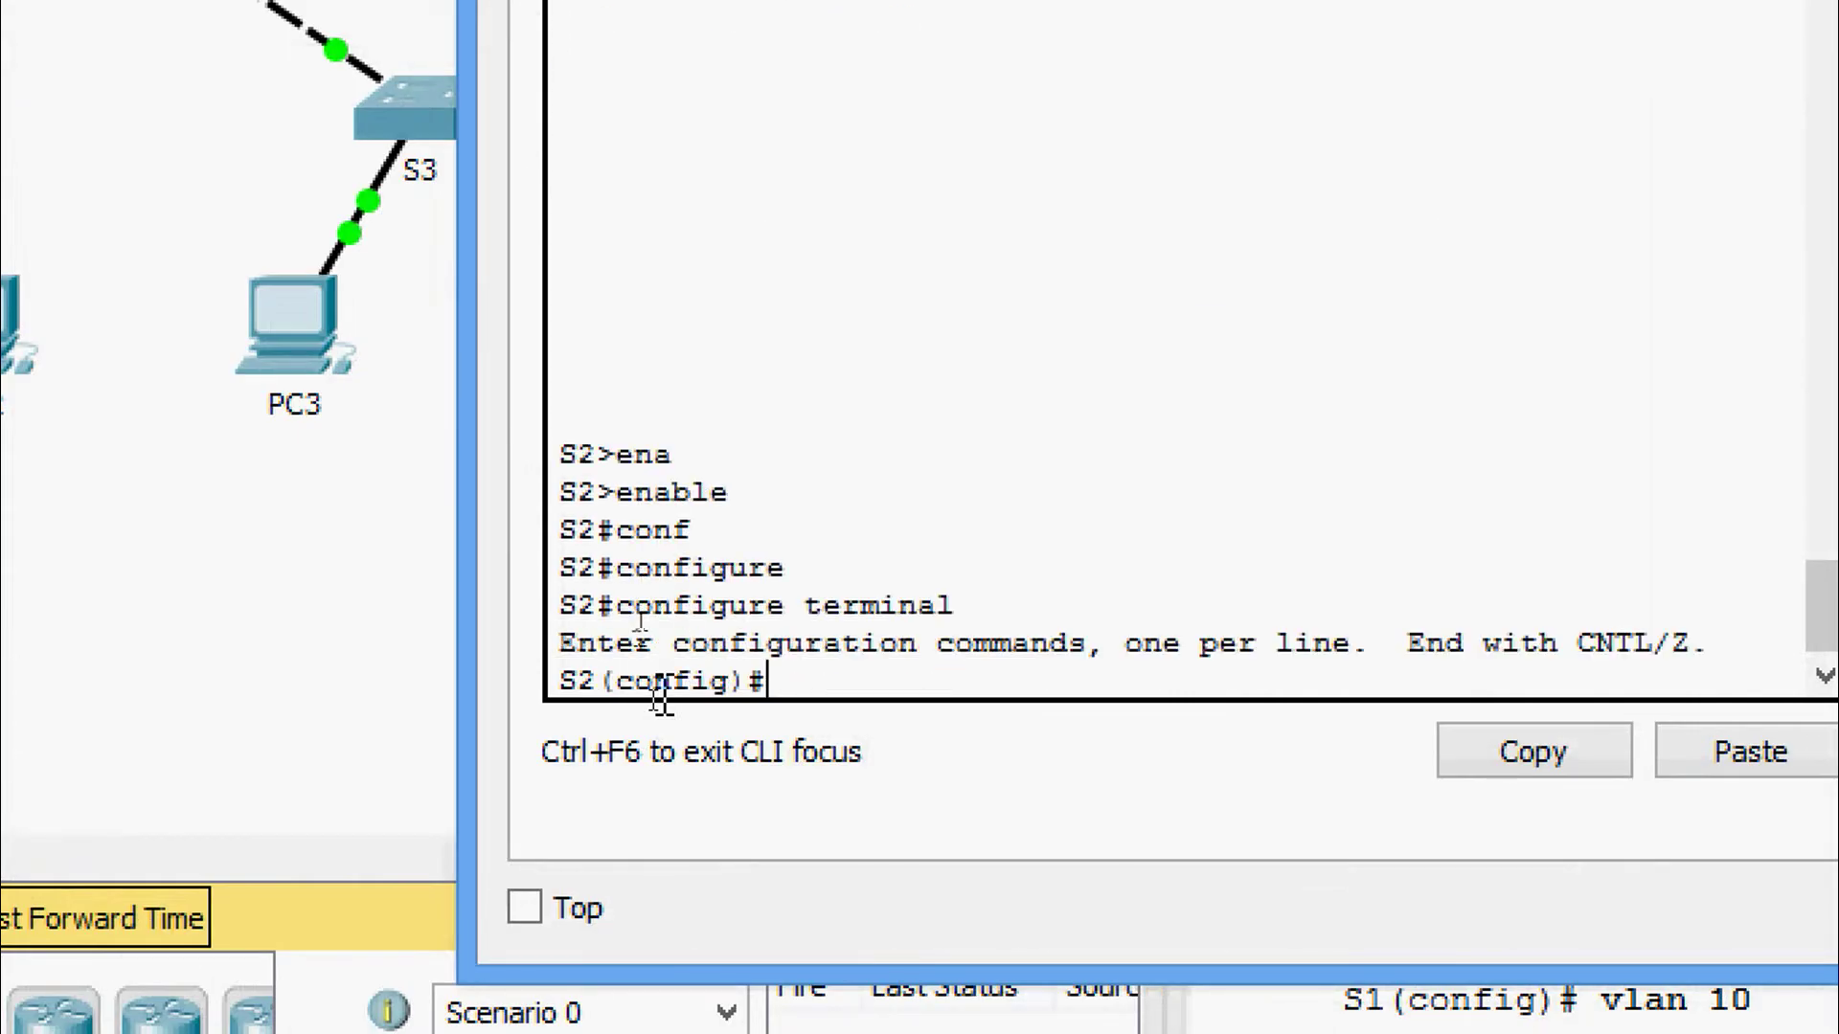
pyautogui.press('Return')
pyautogui.press('Return')
# Set S2 to VTP client mode.
pyautogui.write('vt')
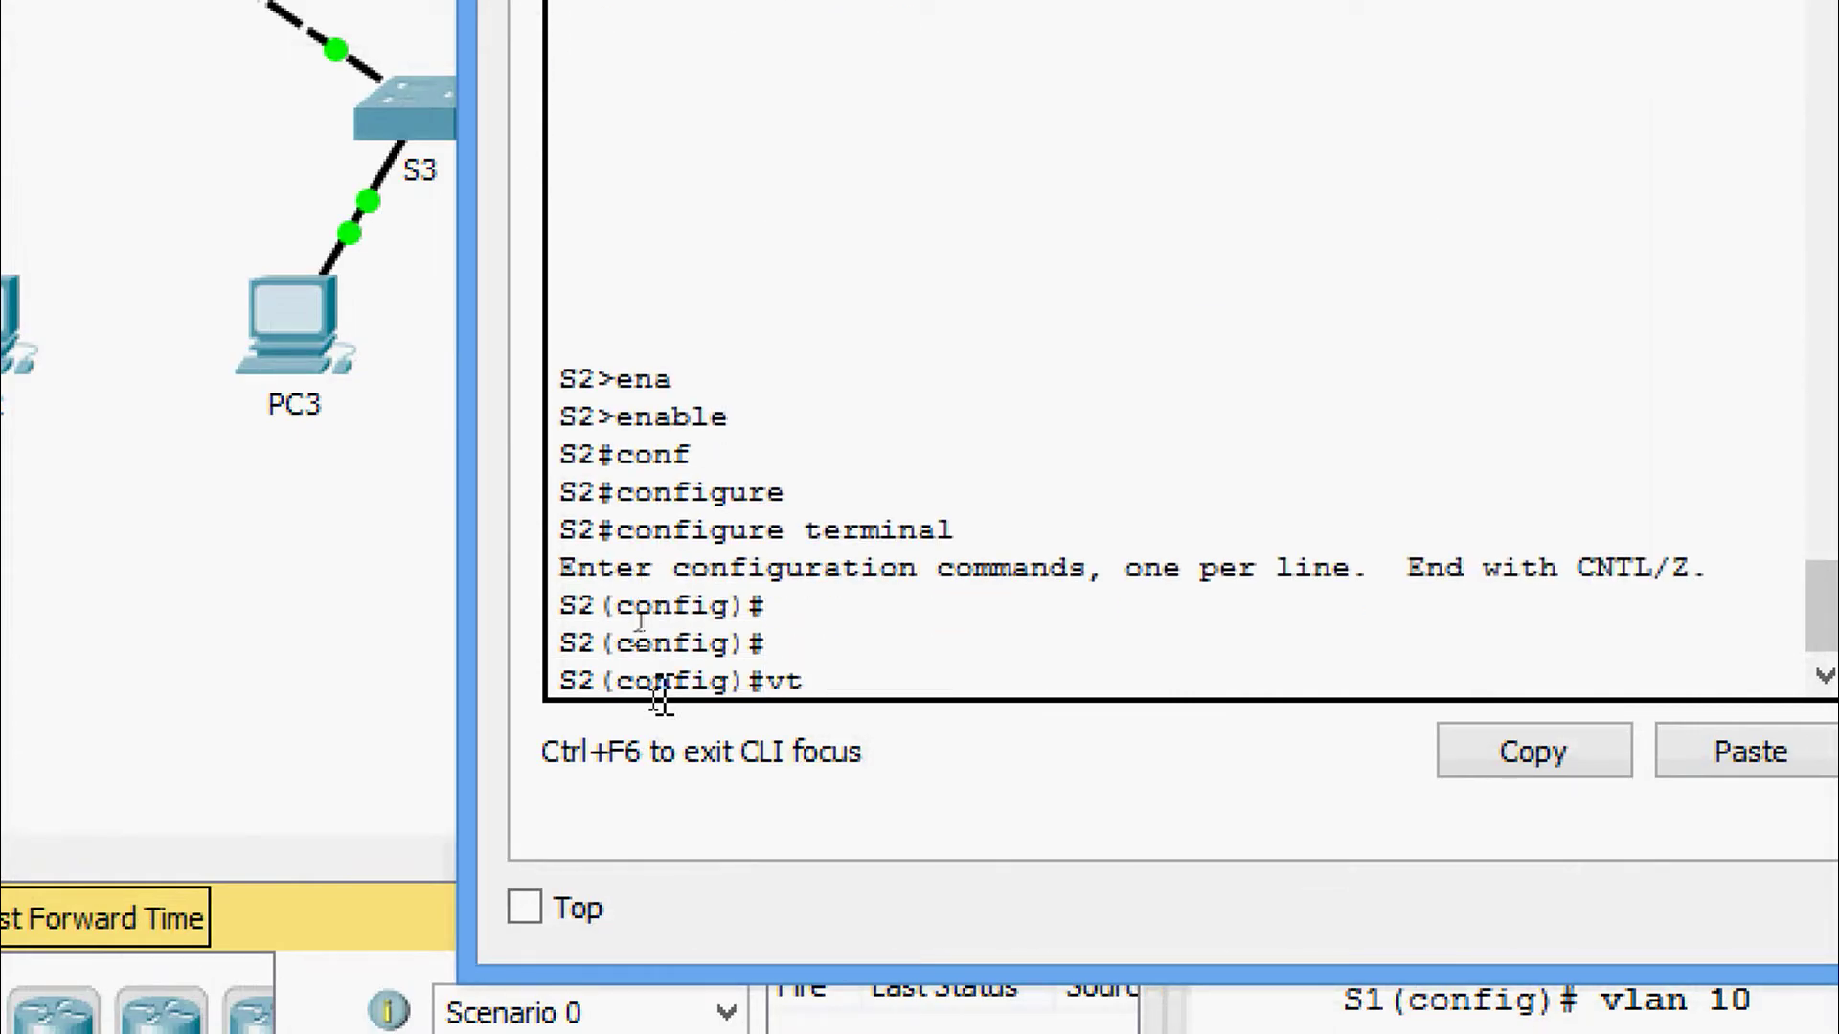
pyautogui.write('p')
pyautogui.press('Tab')
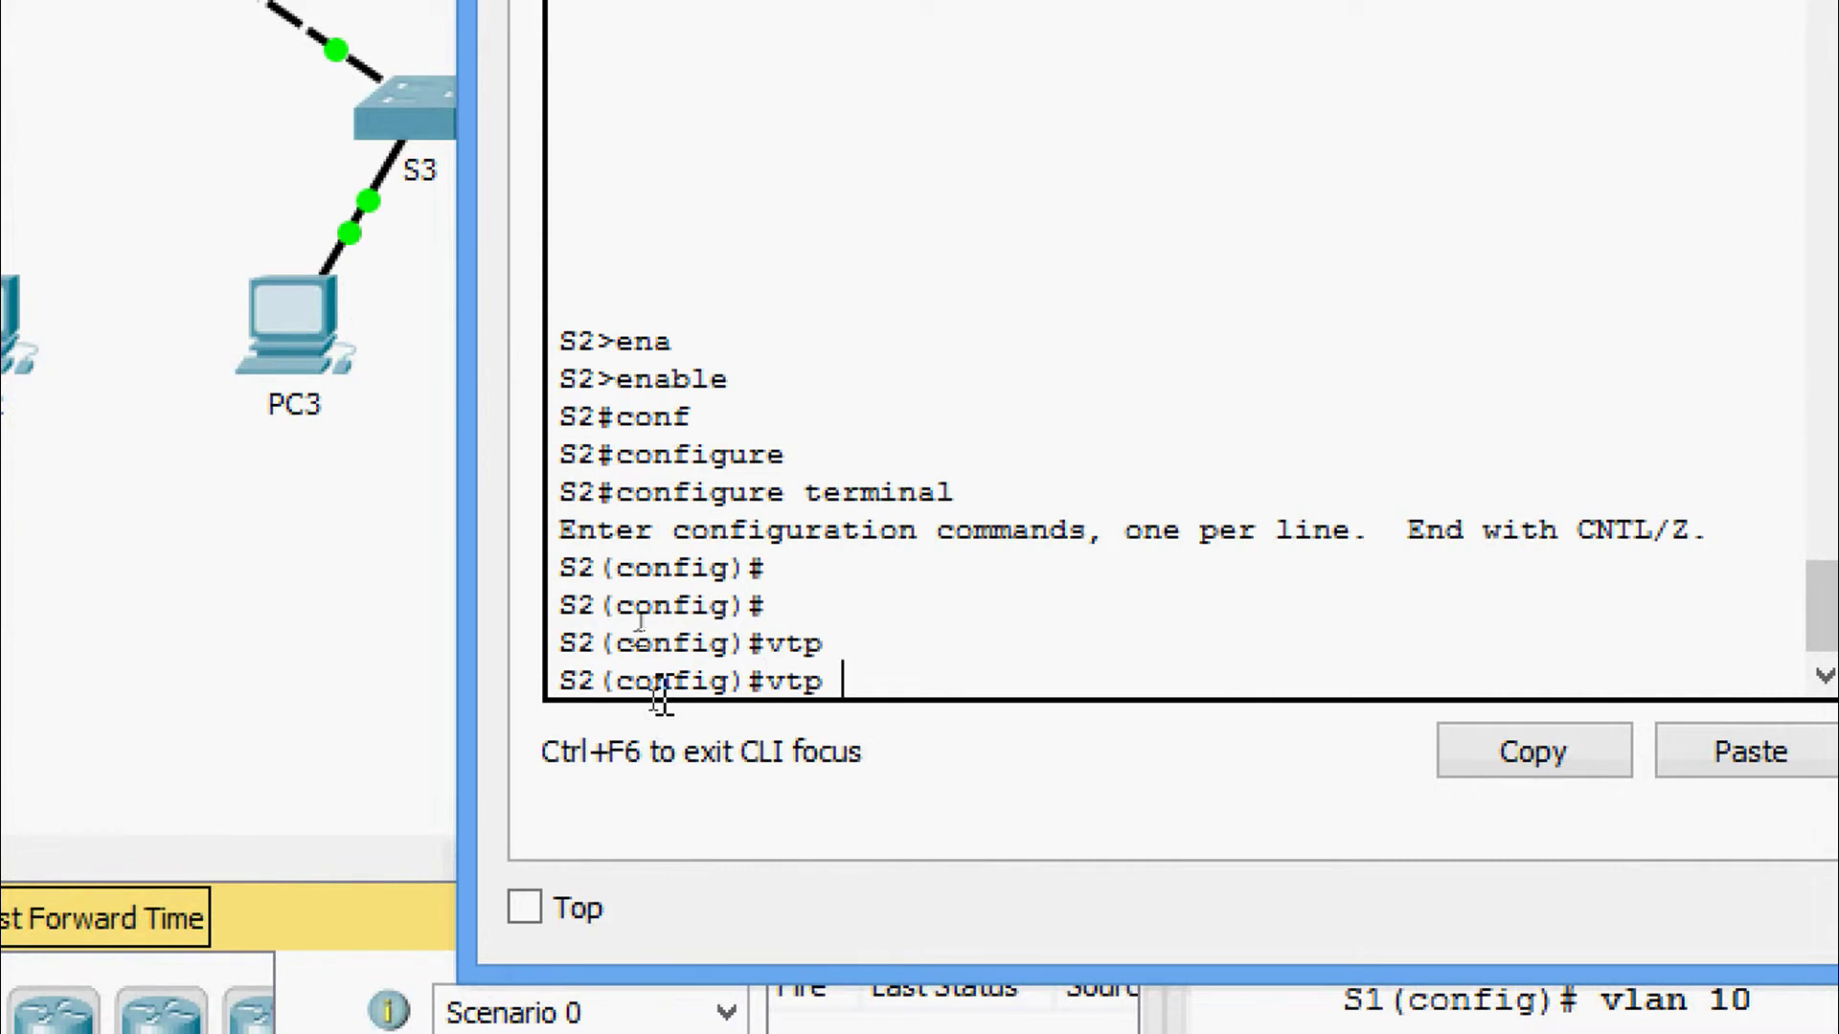
pyautogui.write('mo')
pyautogui.press('Tab')
pyautogui.write('cl')
pyautogui.press('Tab')
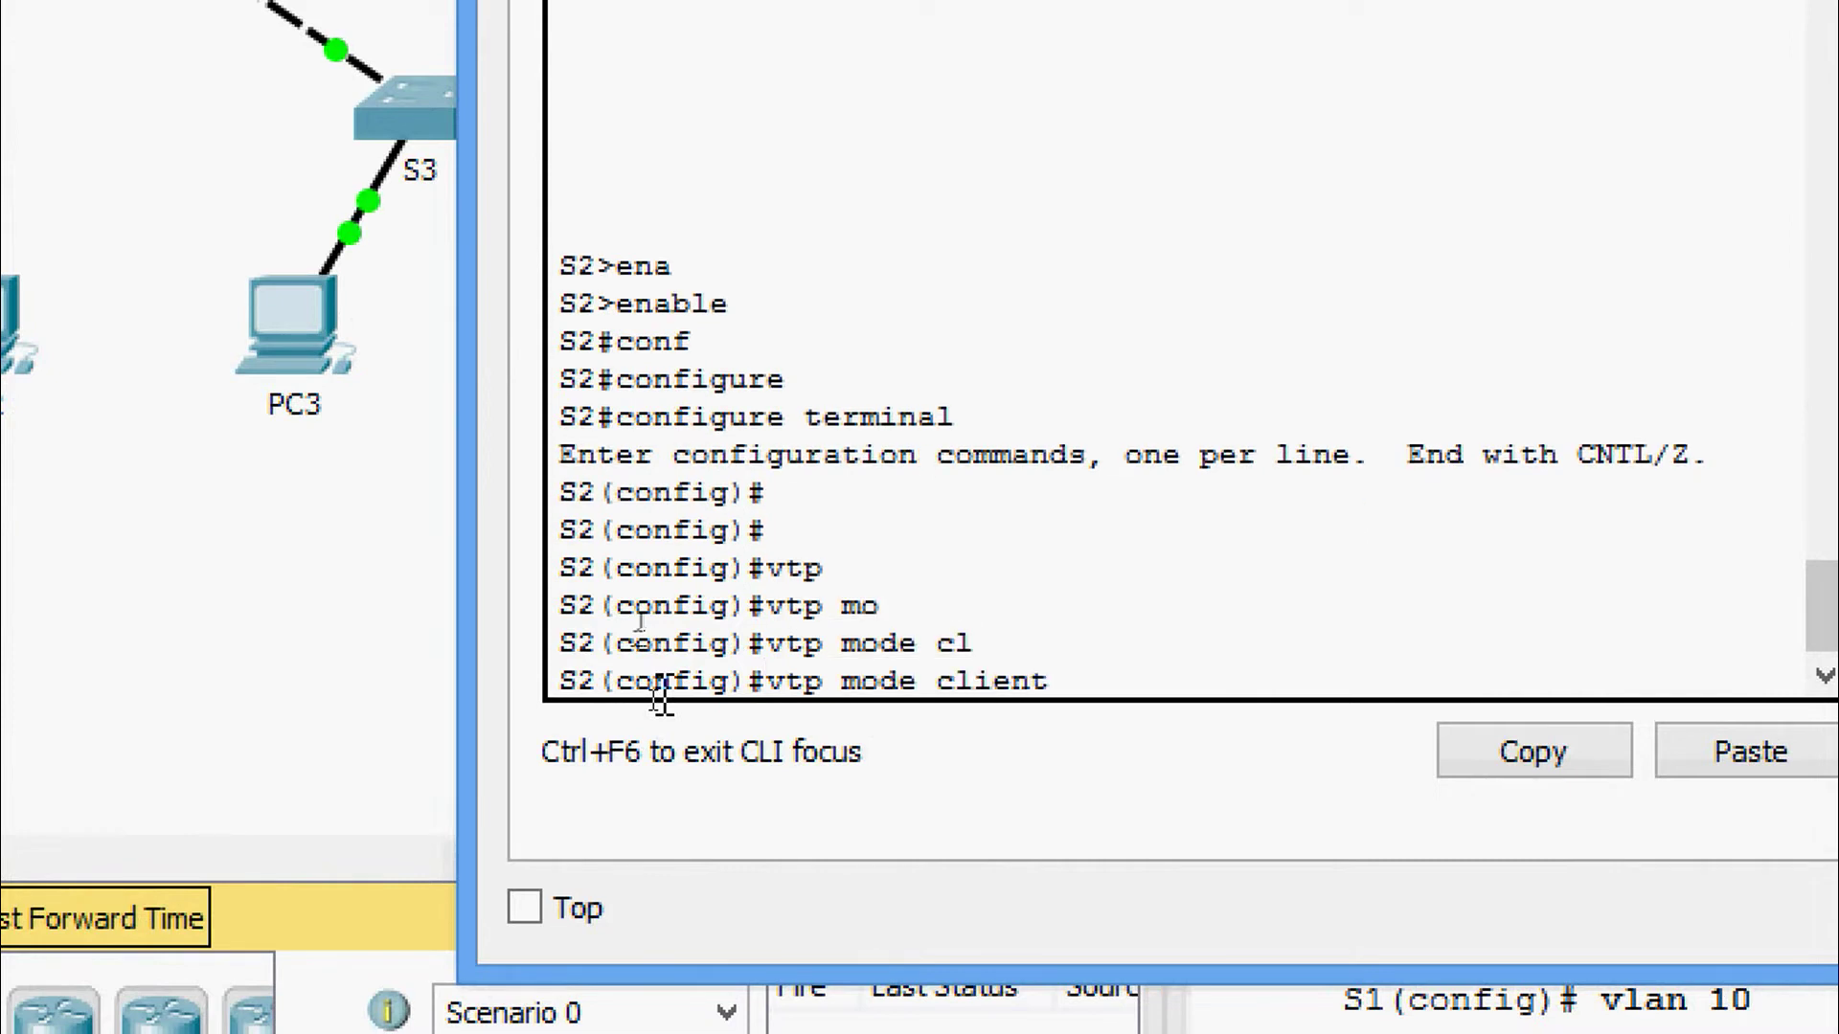
pyautogui.press('Return')
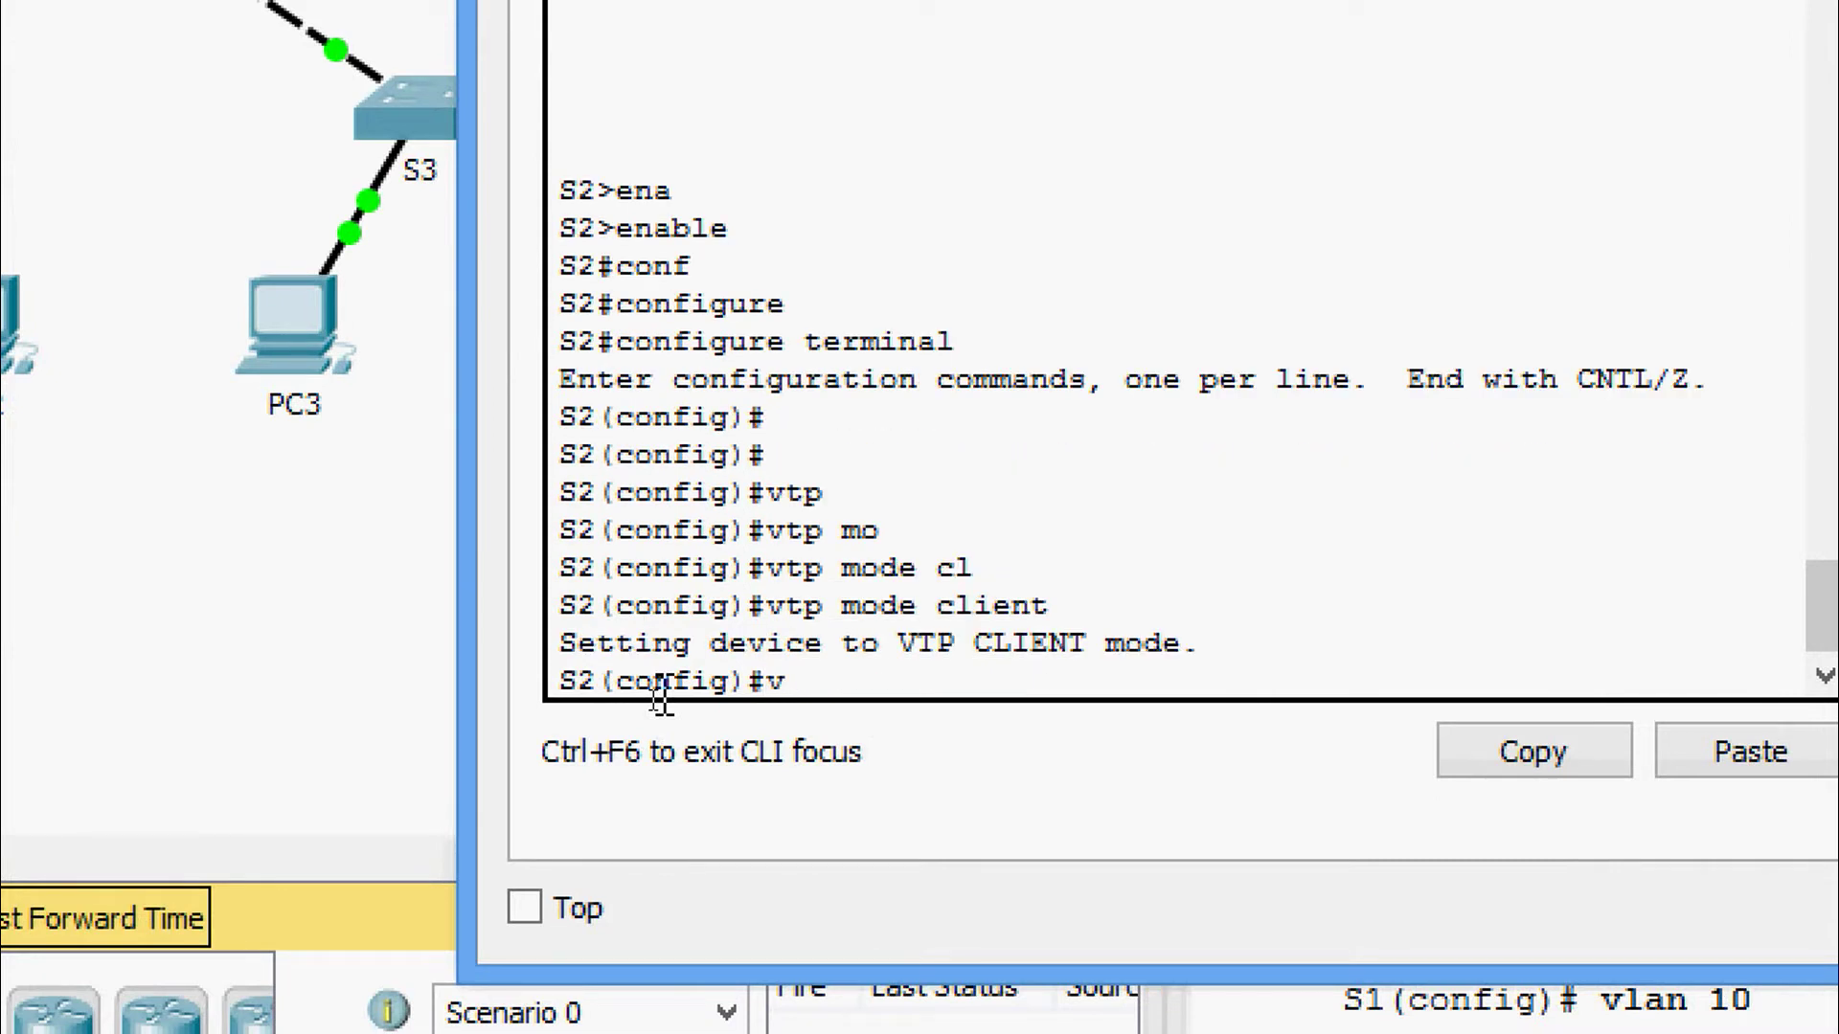
# Set S2's VTP domain to CCNA and apply the lab's VTP password.
pyautogui.write('vt')
pyautogui.press('Tab')
pyautogui.write('d')
pyautogui.press('Tab')
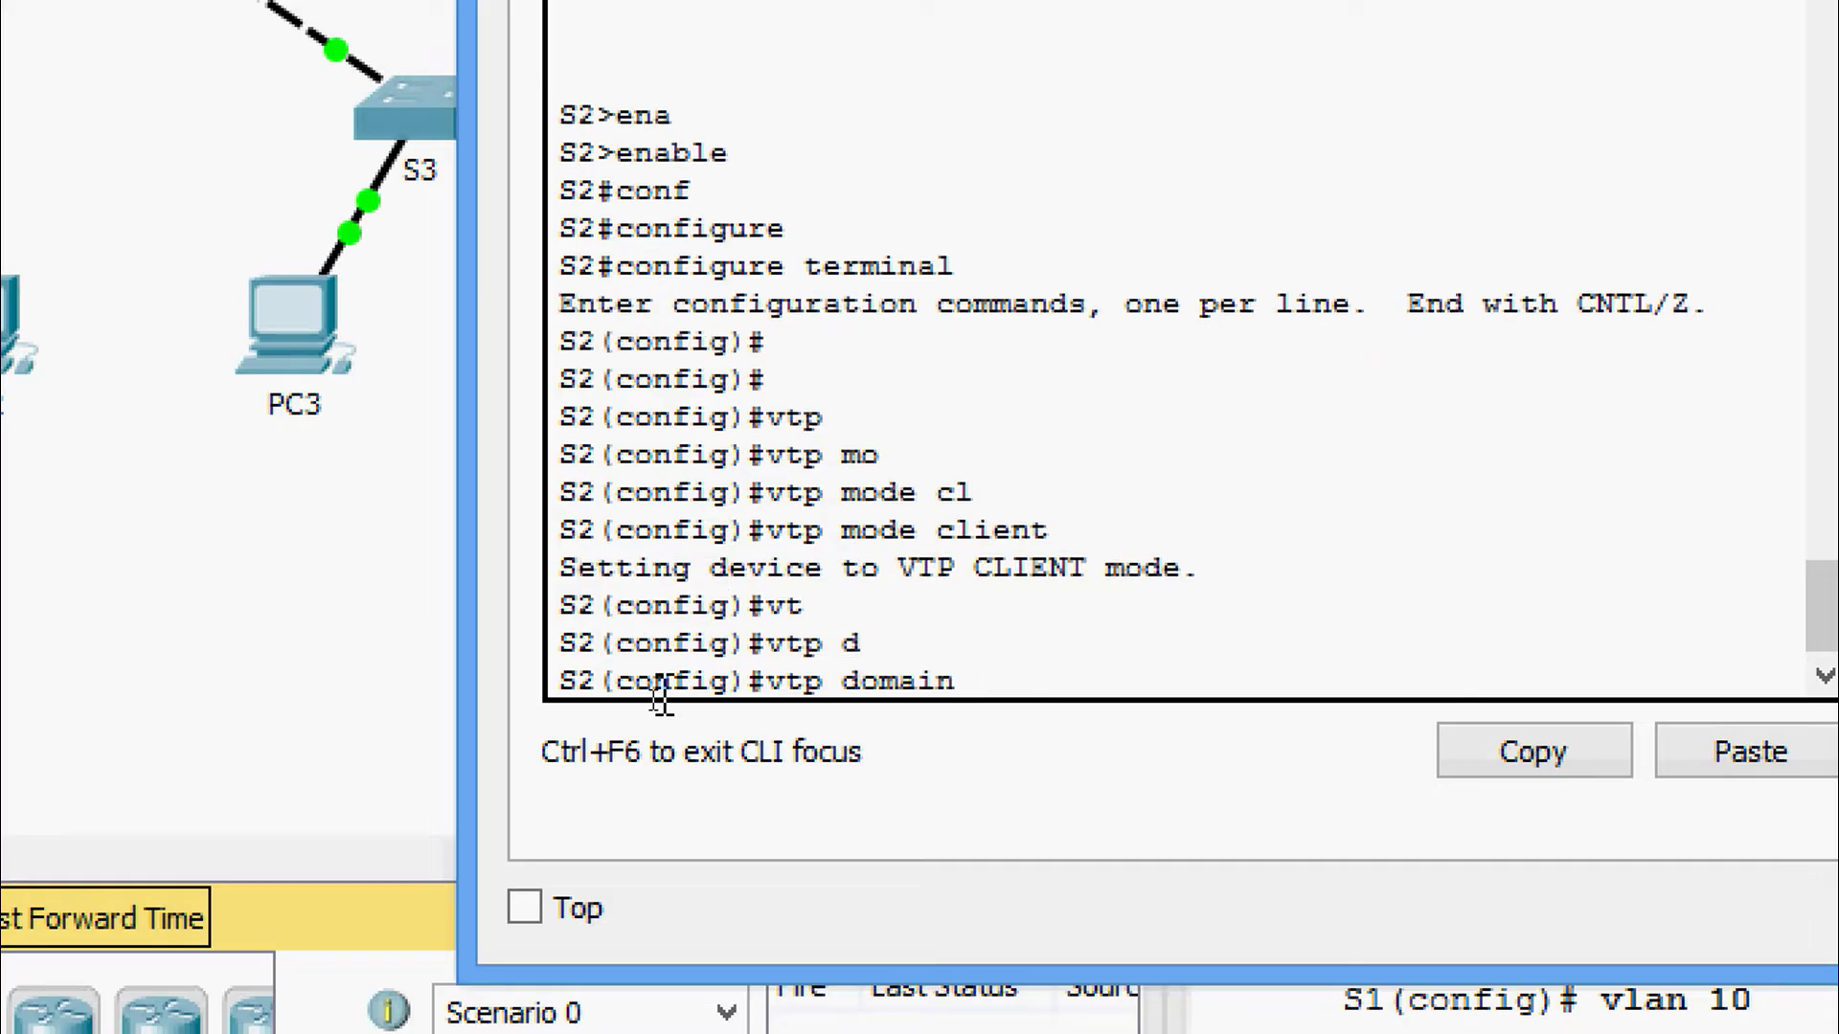
pyautogui.write('CCNA')
pyautogui.press('Return')
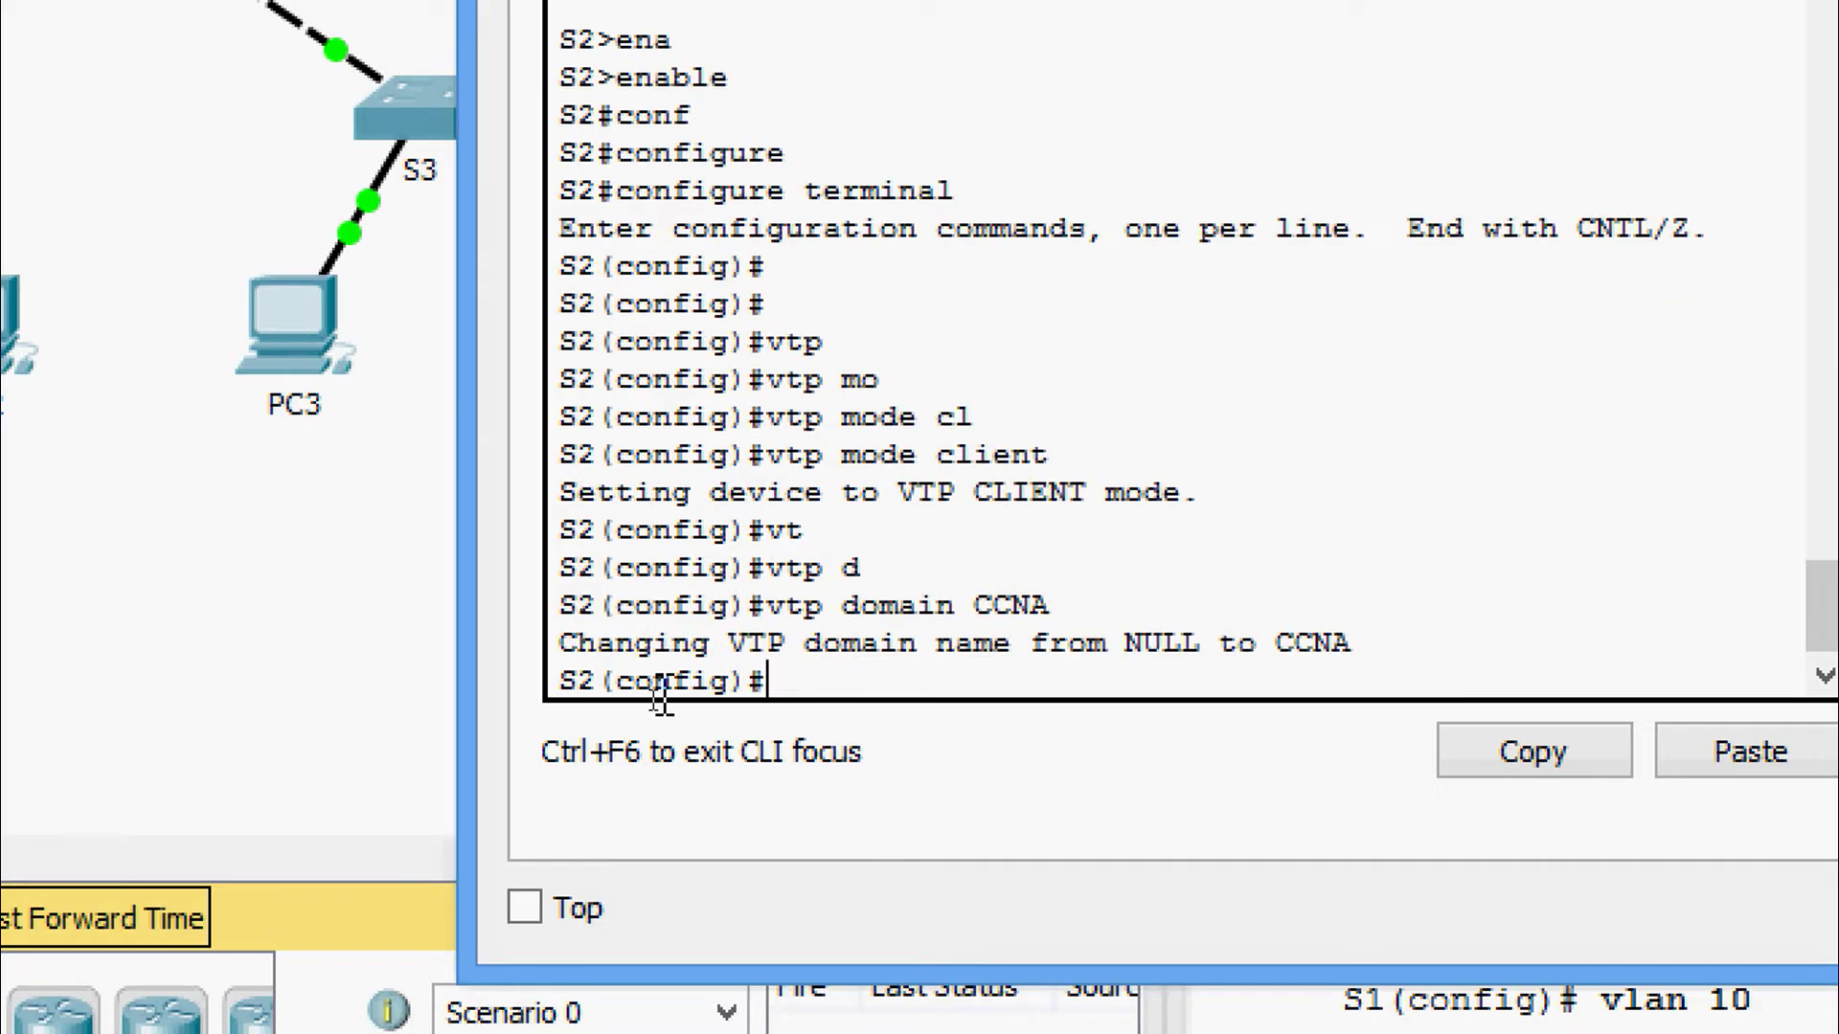
pyautogui.write('vt')
pyautogui.press('Tab')
pyautogui.write('p')
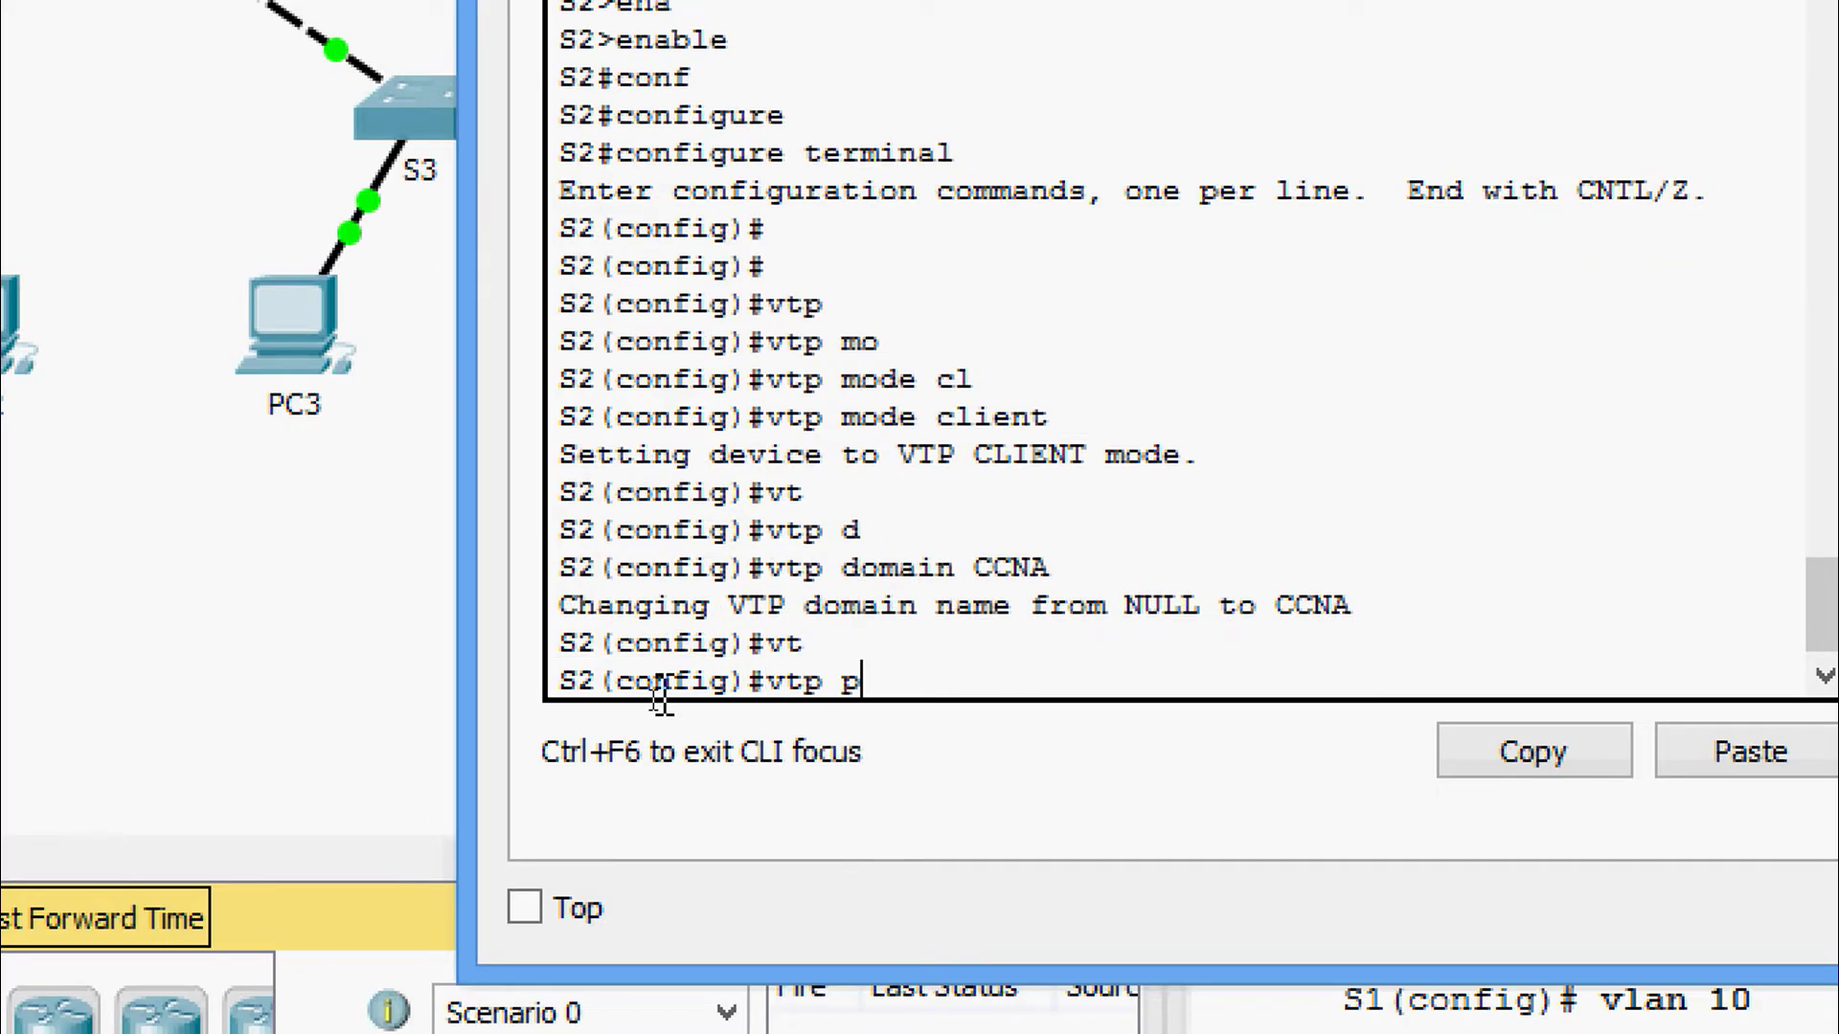
pyautogui.write('as')
pyautogui.press('Tab')
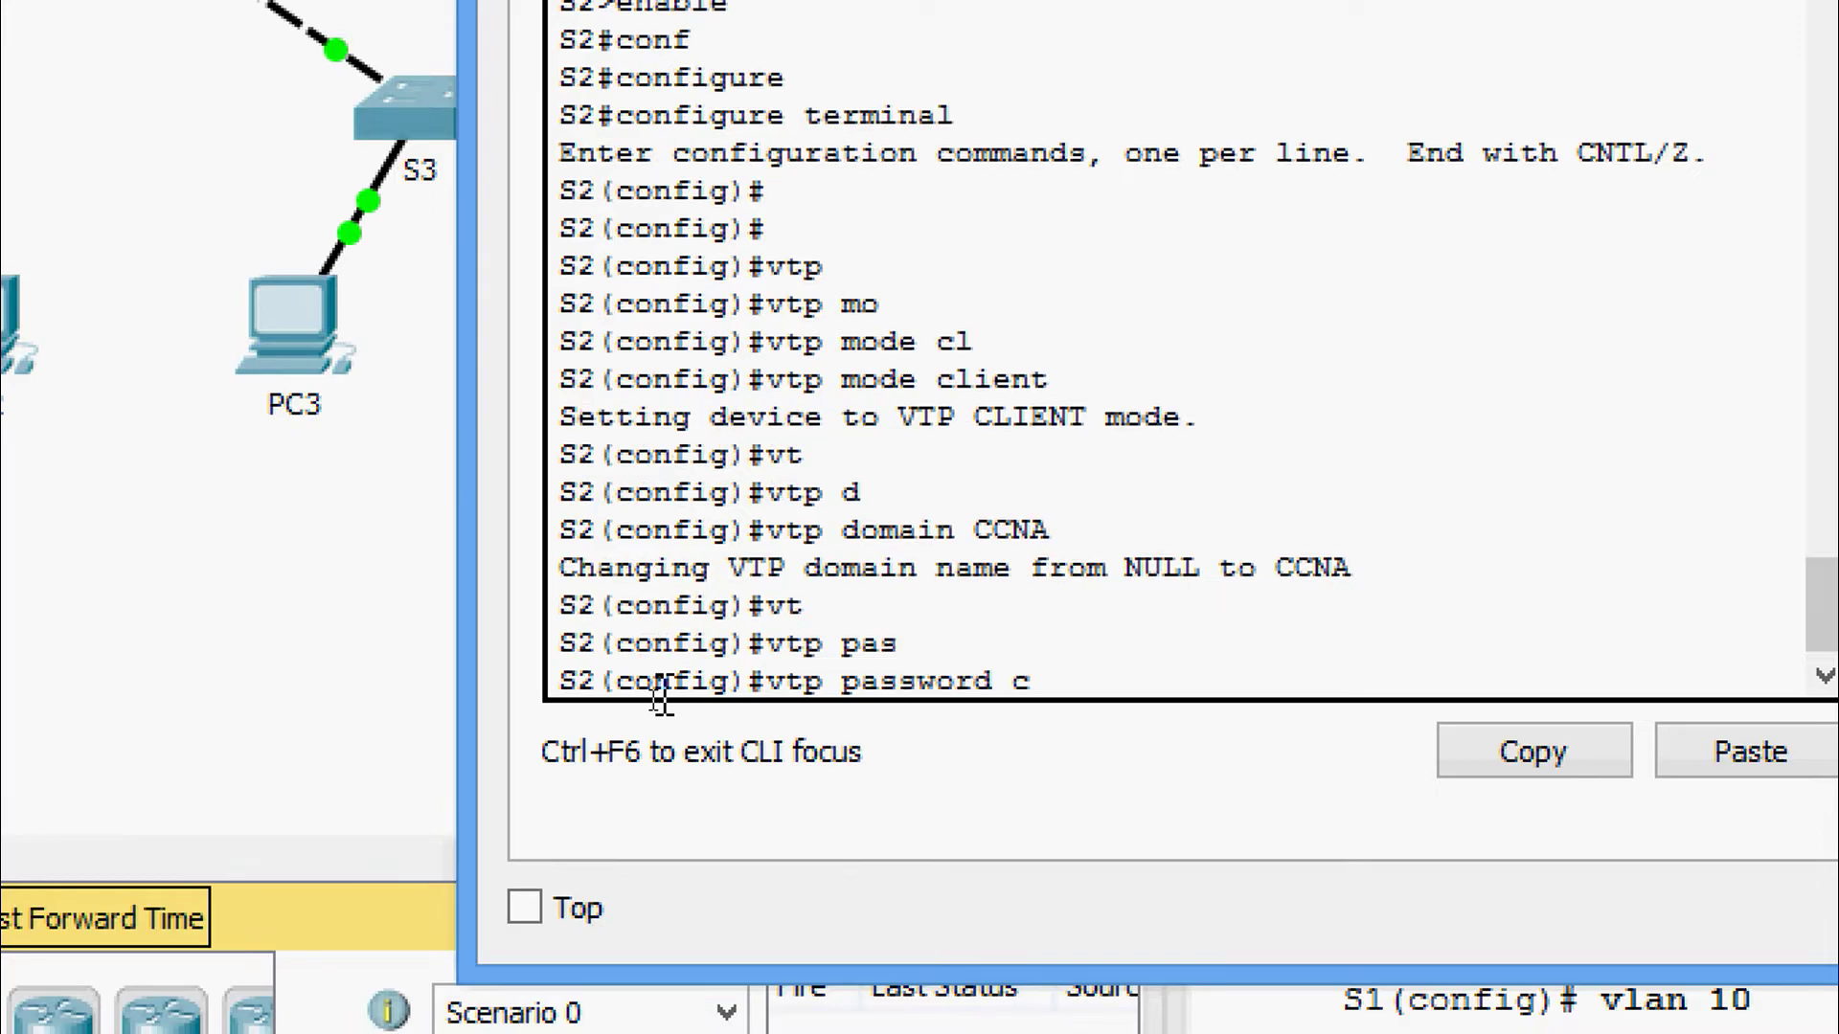
pyautogui.write('cisco')
pyautogui.press('Return')
pyautogui.press('Return')
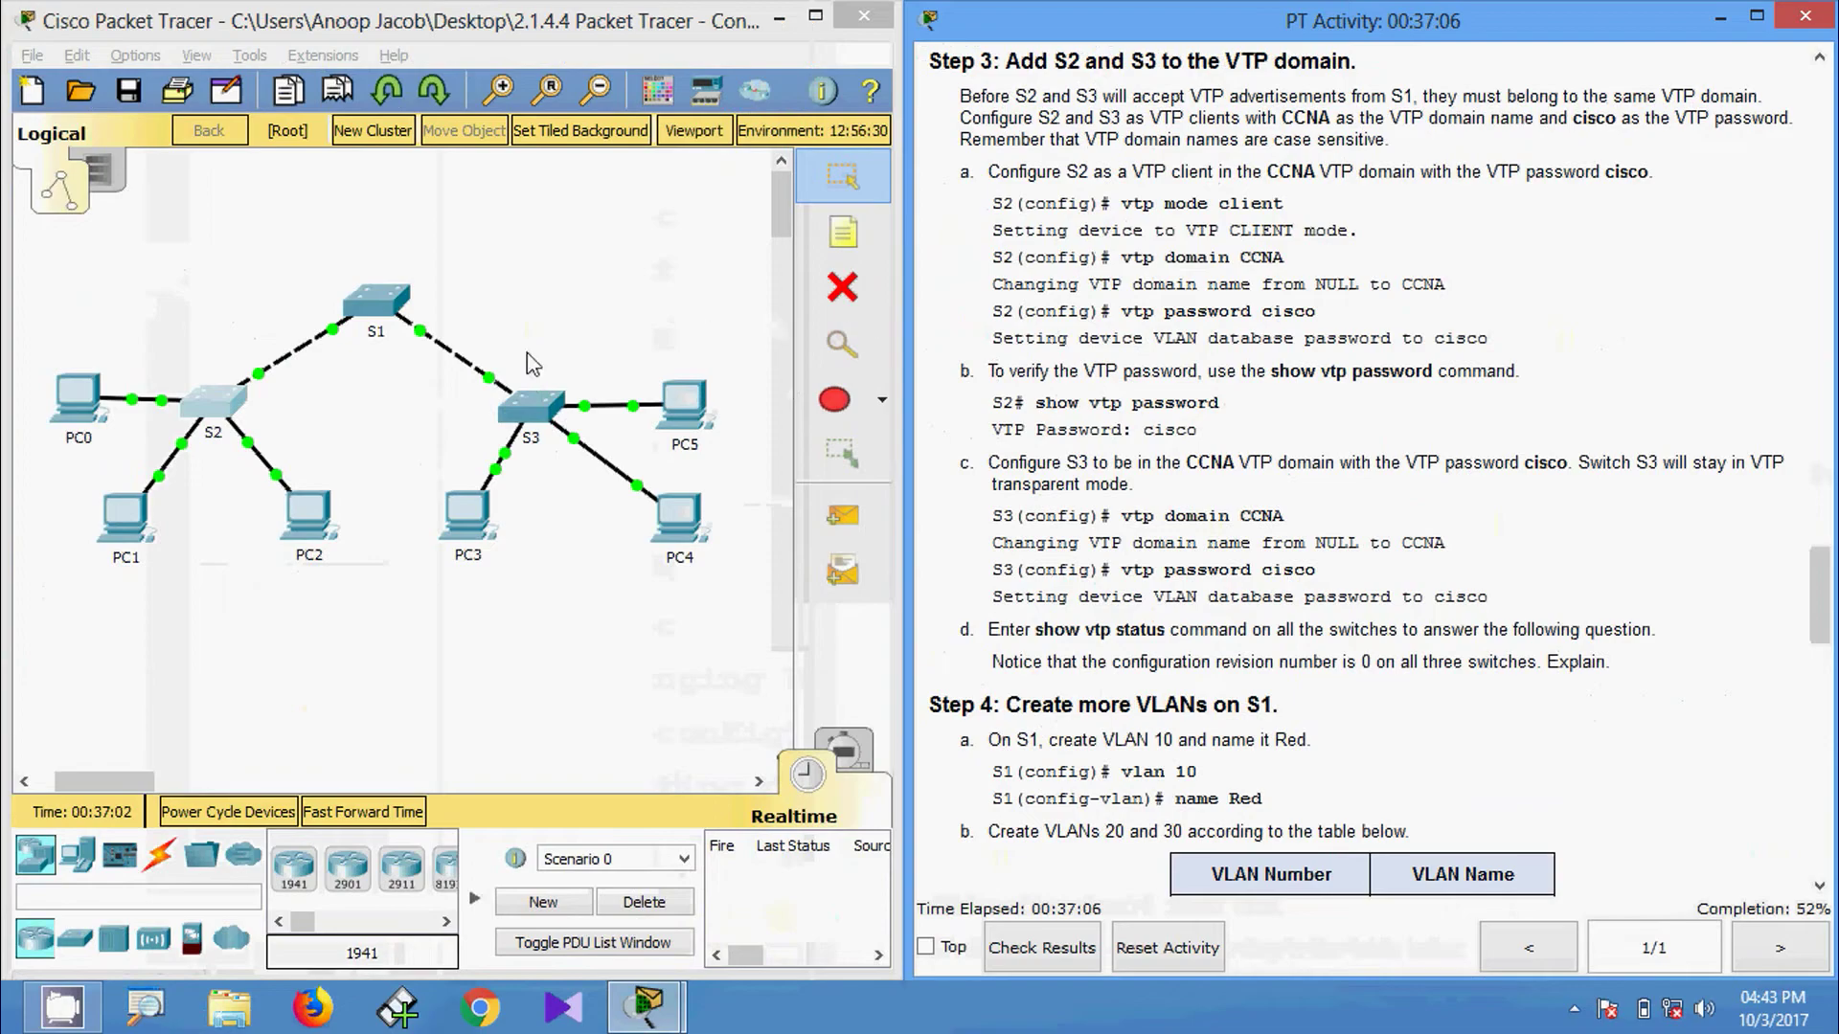
pyautogui.click(222, 402)
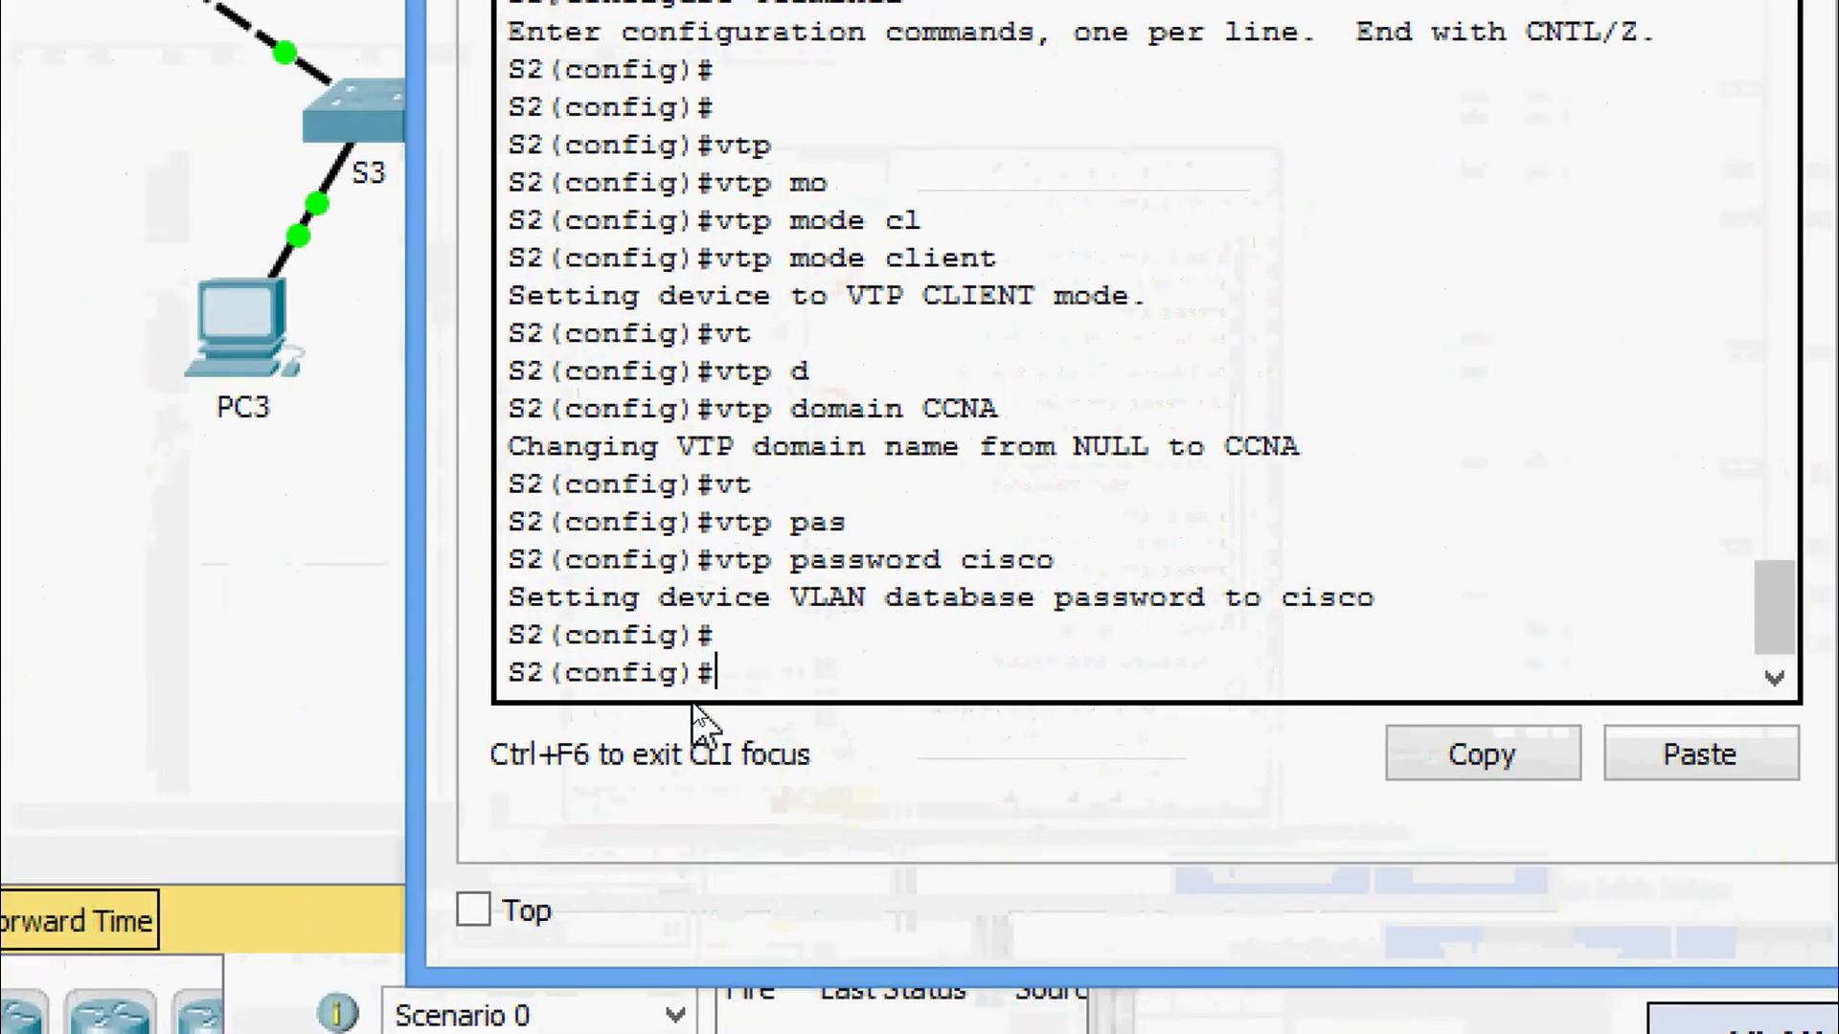
# Run show vtp status on S2 and highlight the Client mode and CCNA domain lines.
pyautogui.hotkey('ctrl', 'z')
pyautogui.press('Return')
pyautogui.write('h')
pyautogui.press('Tab')
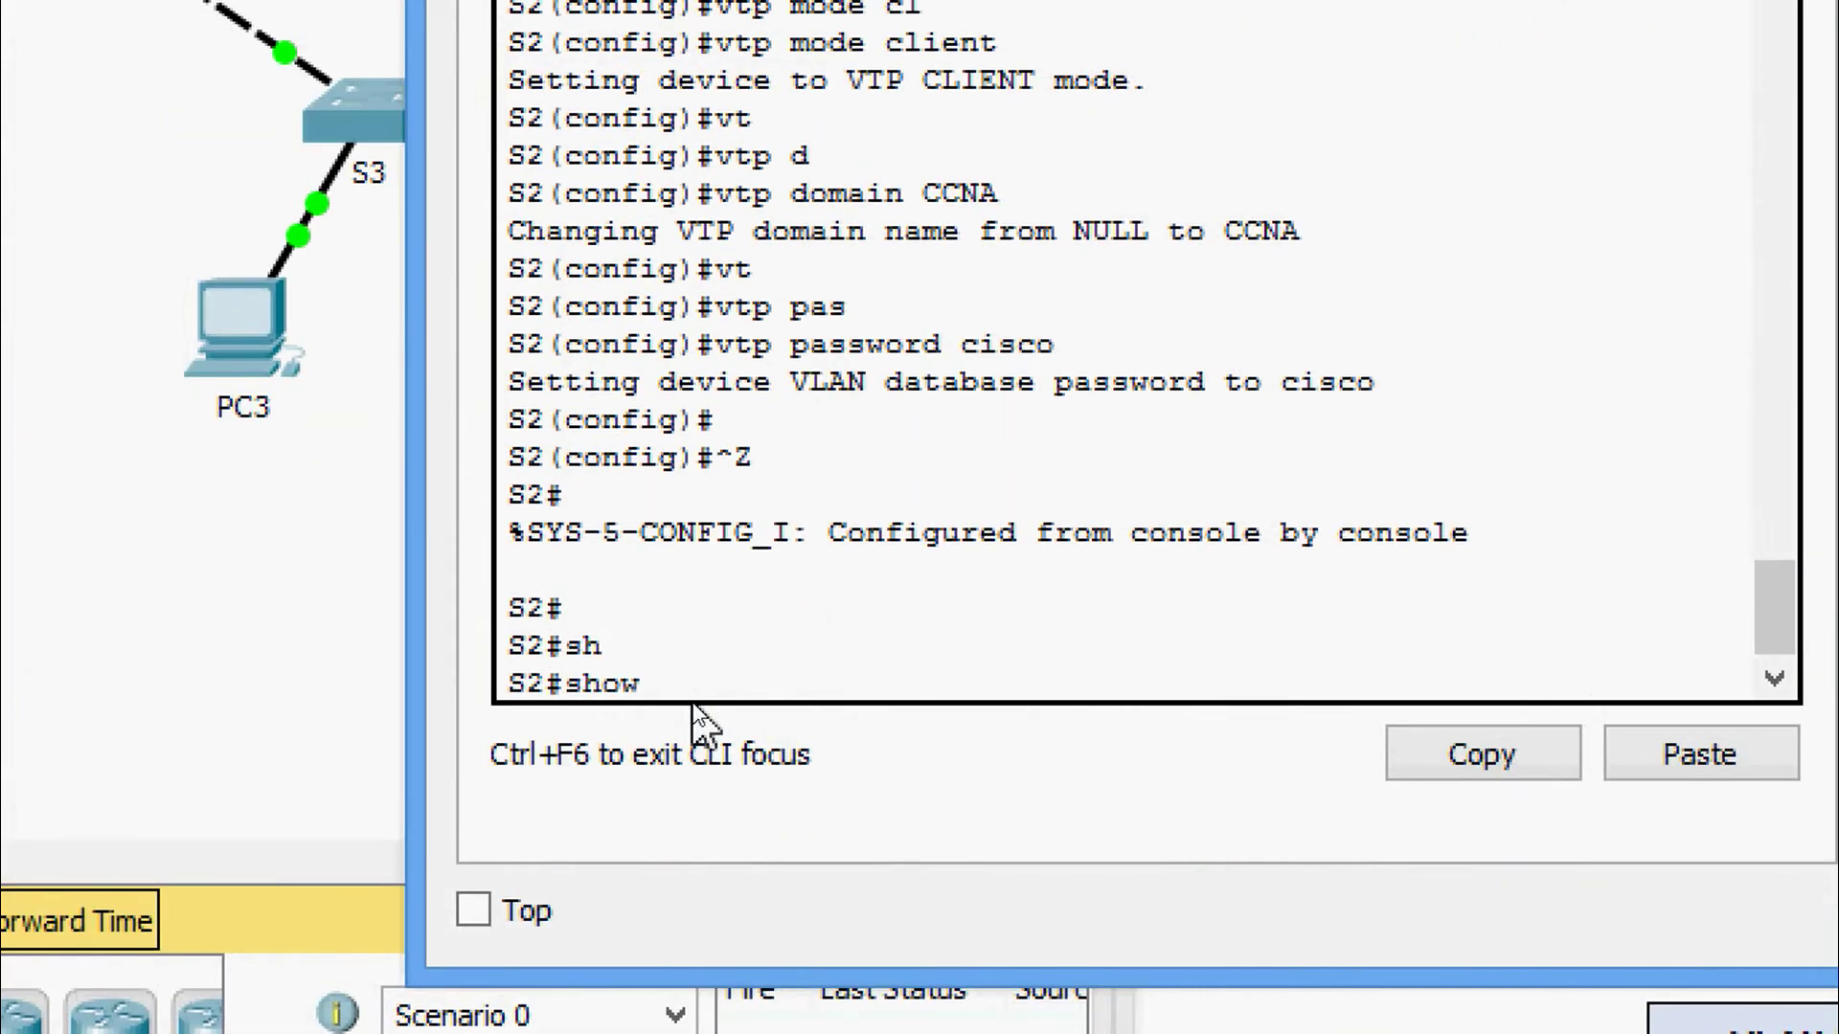
pyautogui.write('vt')
pyautogui.press('Tab')
pyautogui.write('st')
pyautogui.press('Tab')
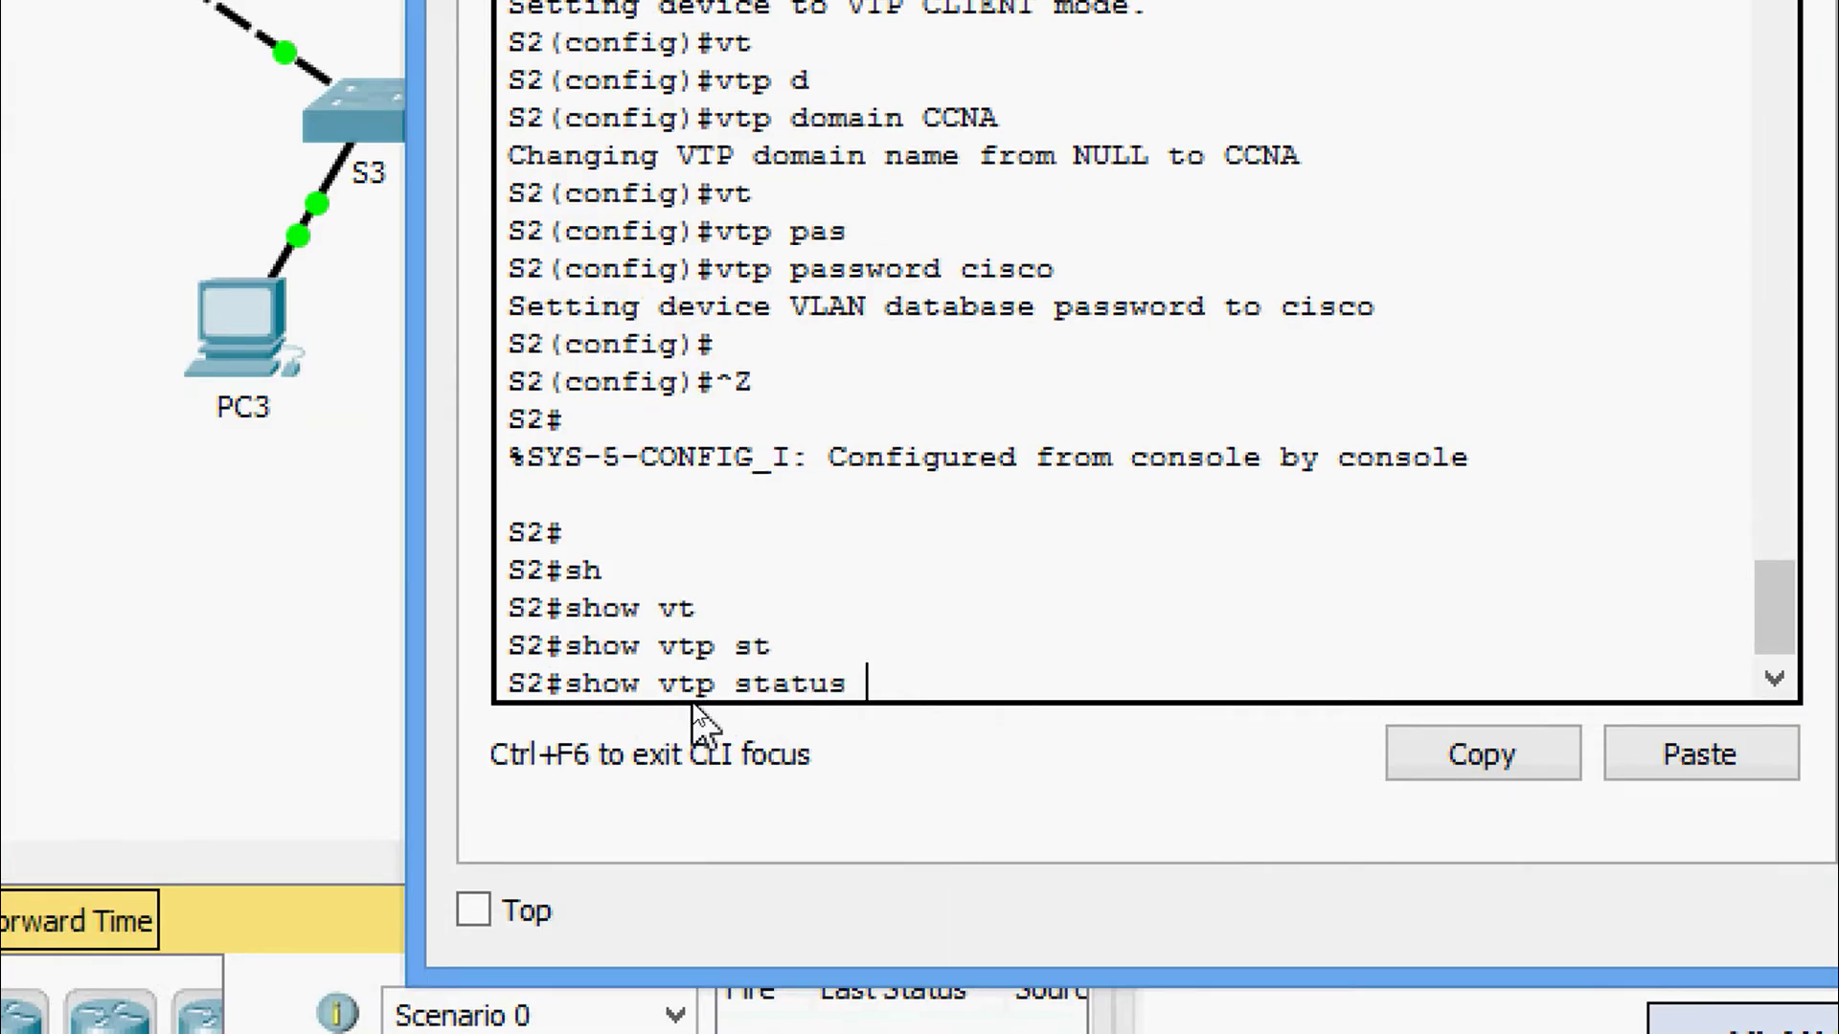
pyautogui.press('Return')
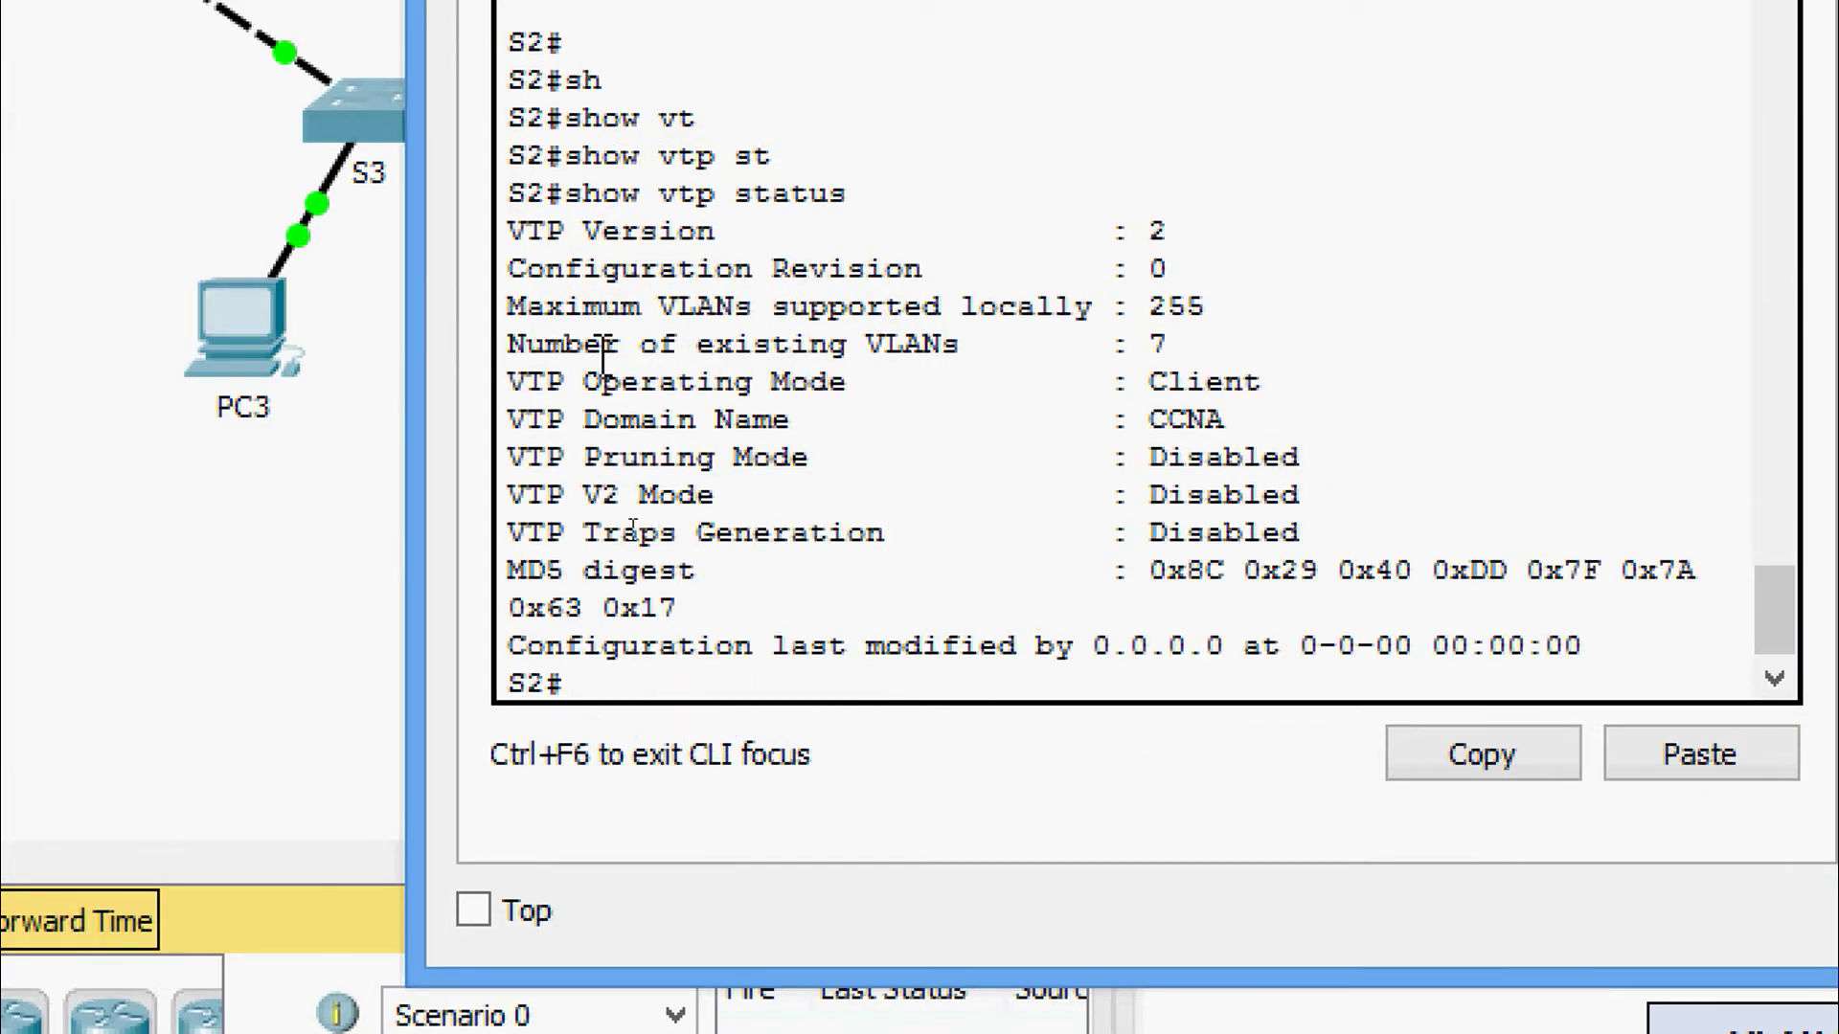
pyautogui.moveTo(506, 381); pyautogui.dragTo(1279, 410)
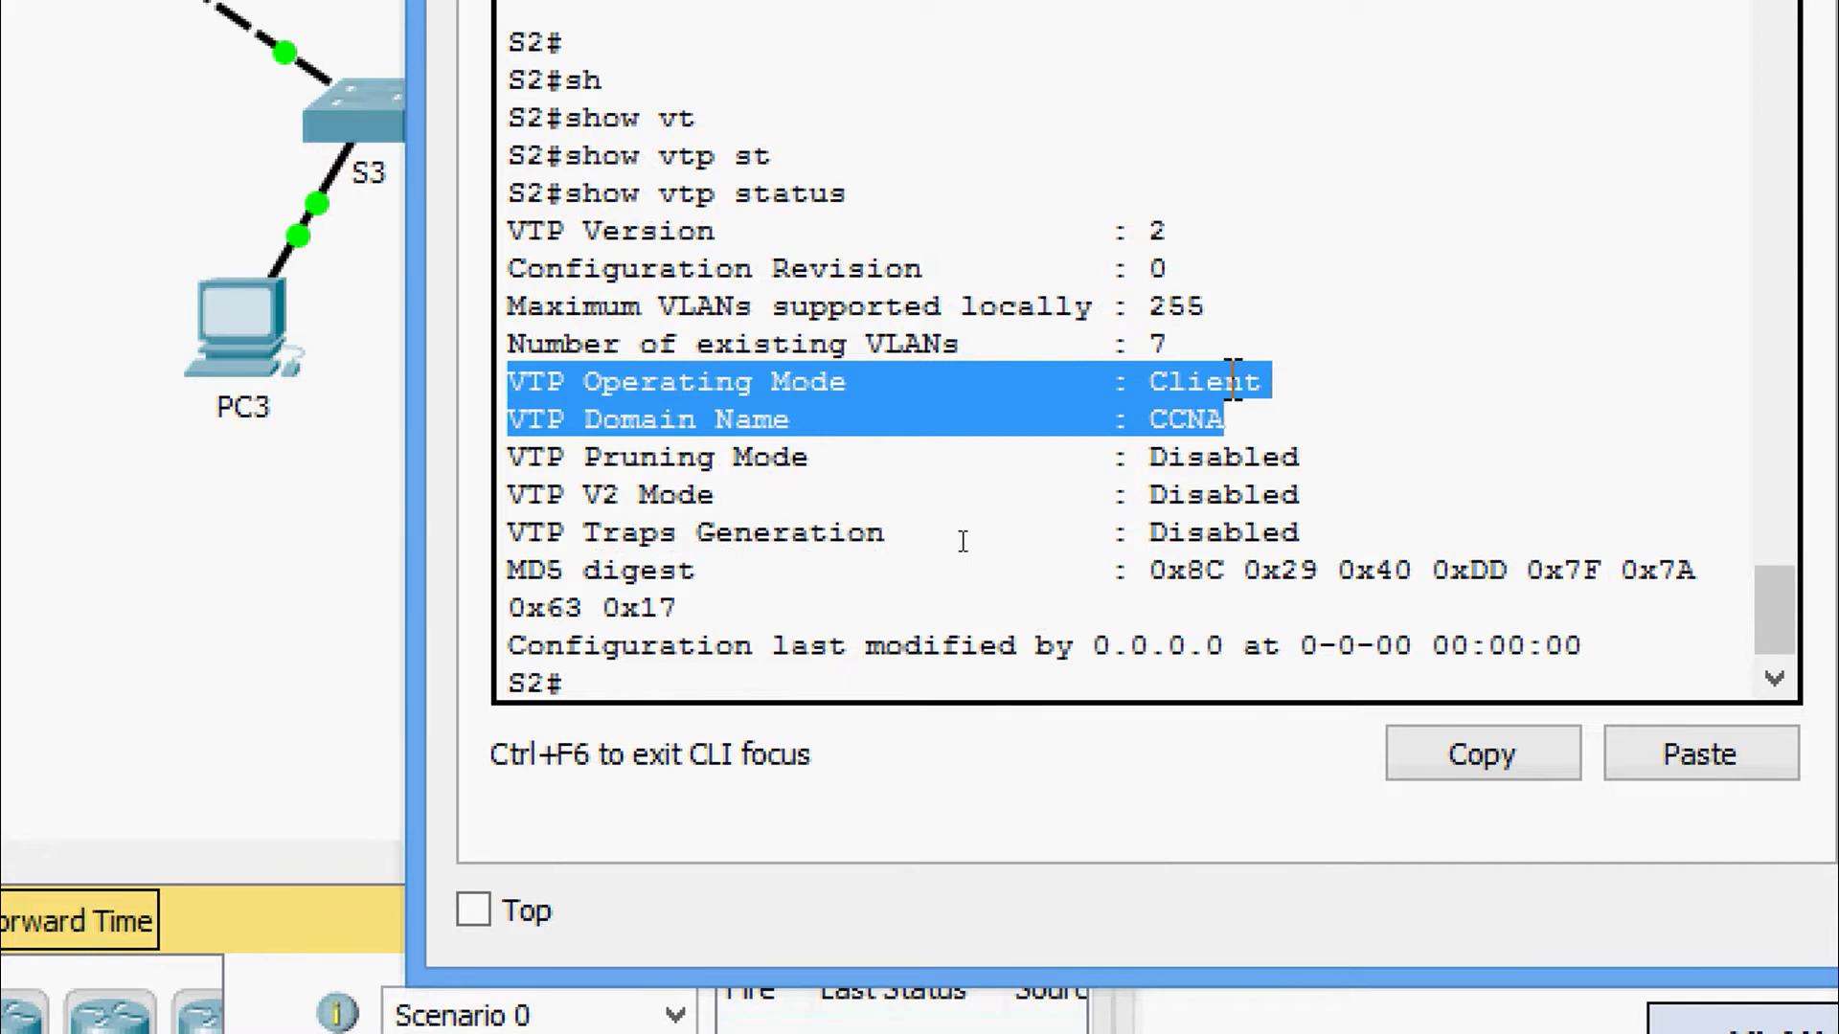
# Run show vtp password on S2 and highlight the stored VTP password.
pyautogui.press('Return')
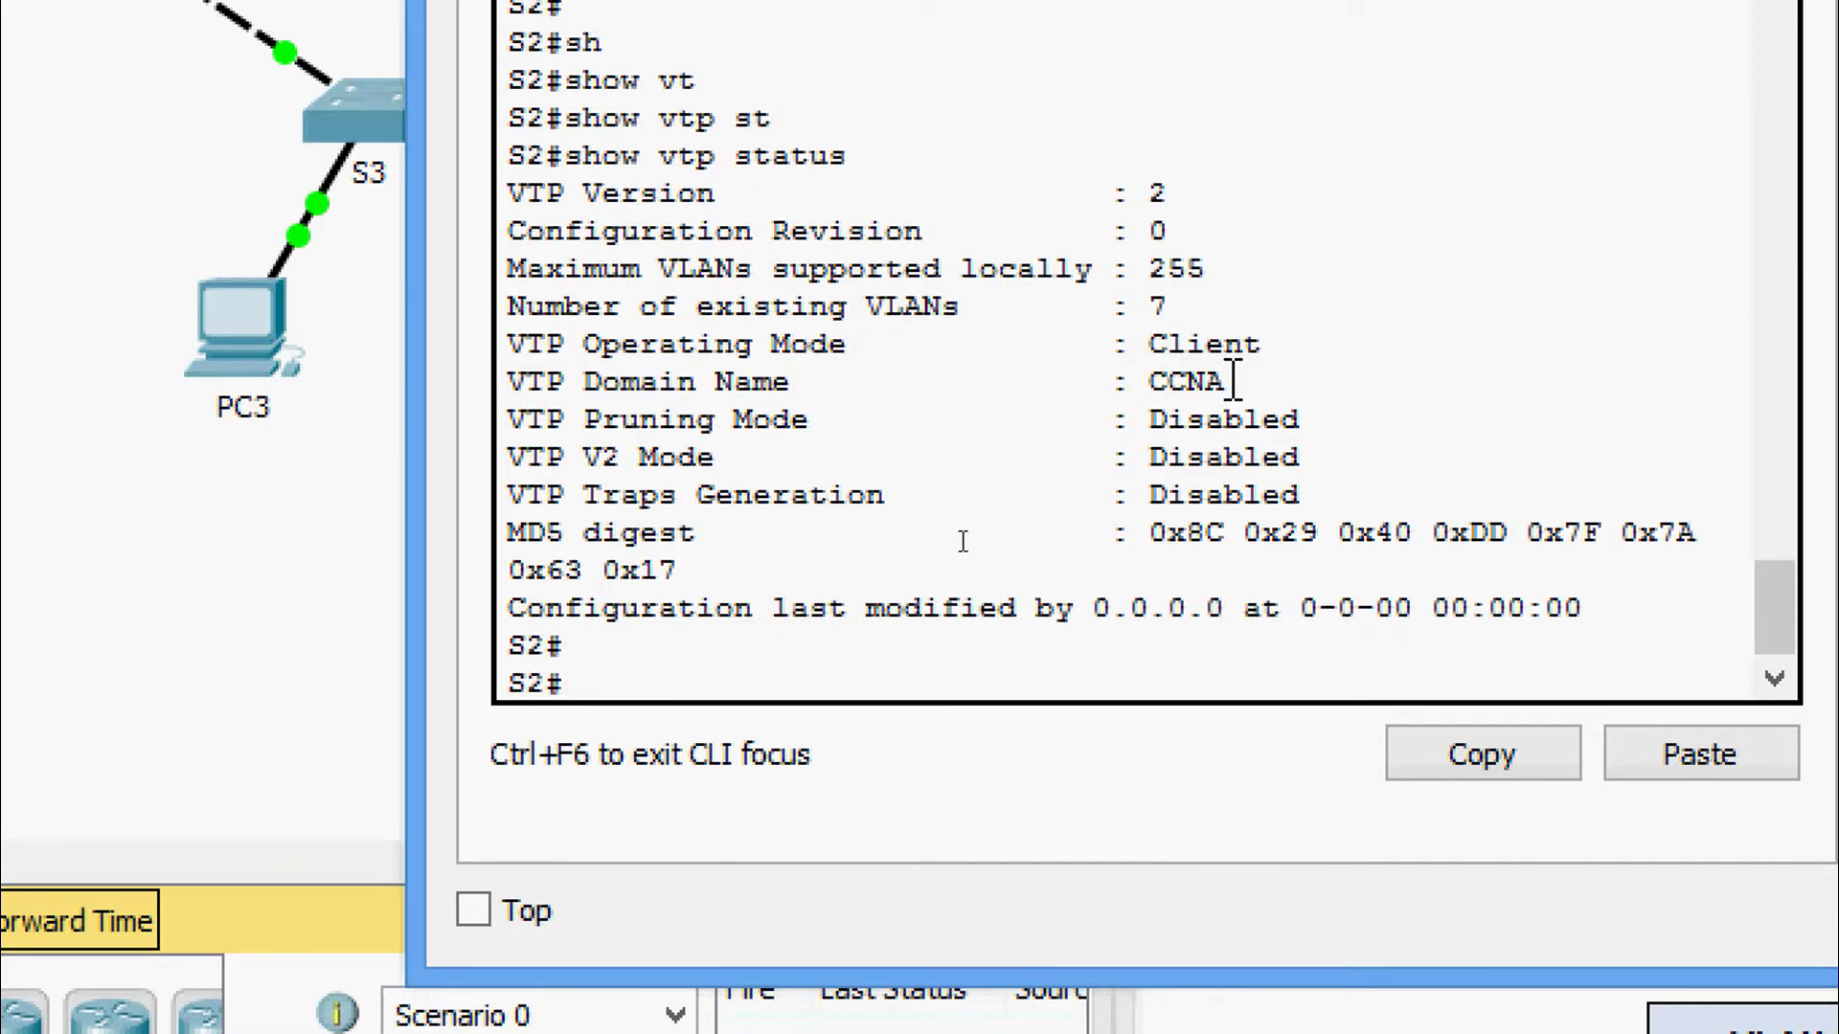
pyautogui.write('sh')
pyautogui.press('Tab')
pyautogui.write('v')
pyautogui.press('Tab')
pyautogui.write('t')
pyautogui.press('Tab')
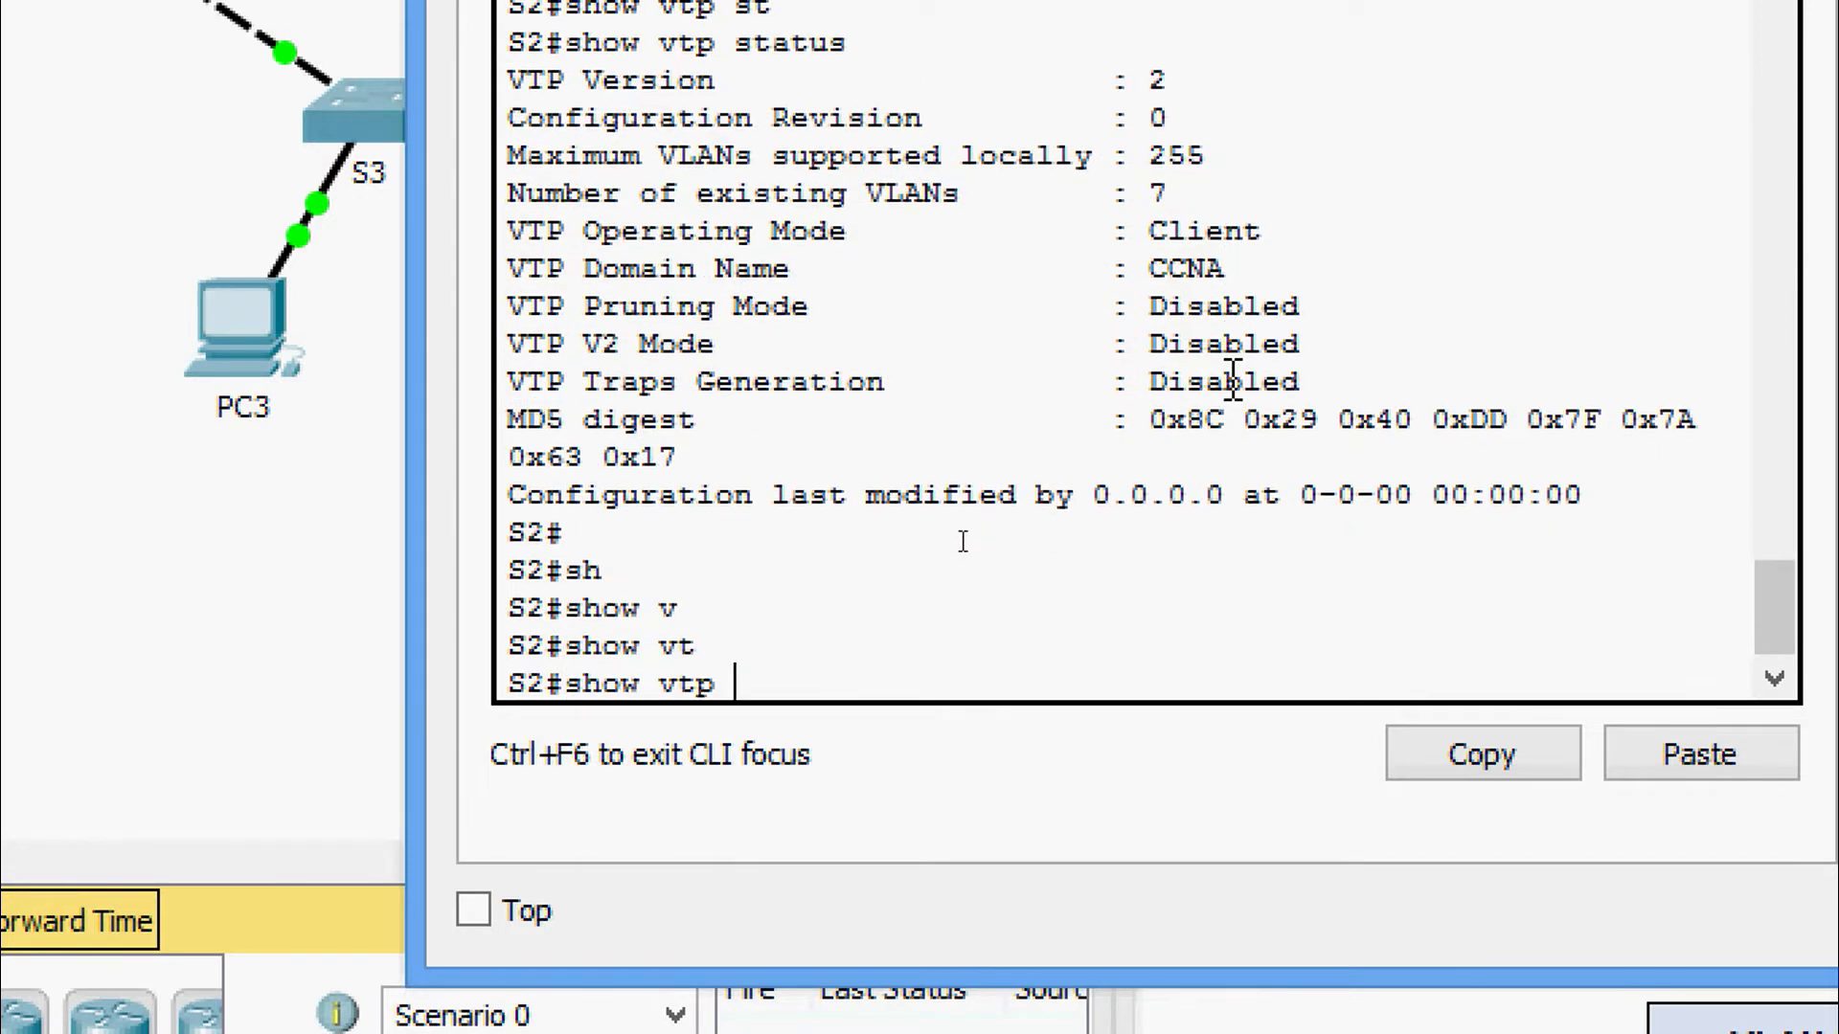
pyautogui.write('pas')
pyautogui.press('Tab')
pyautogui.press('Return')
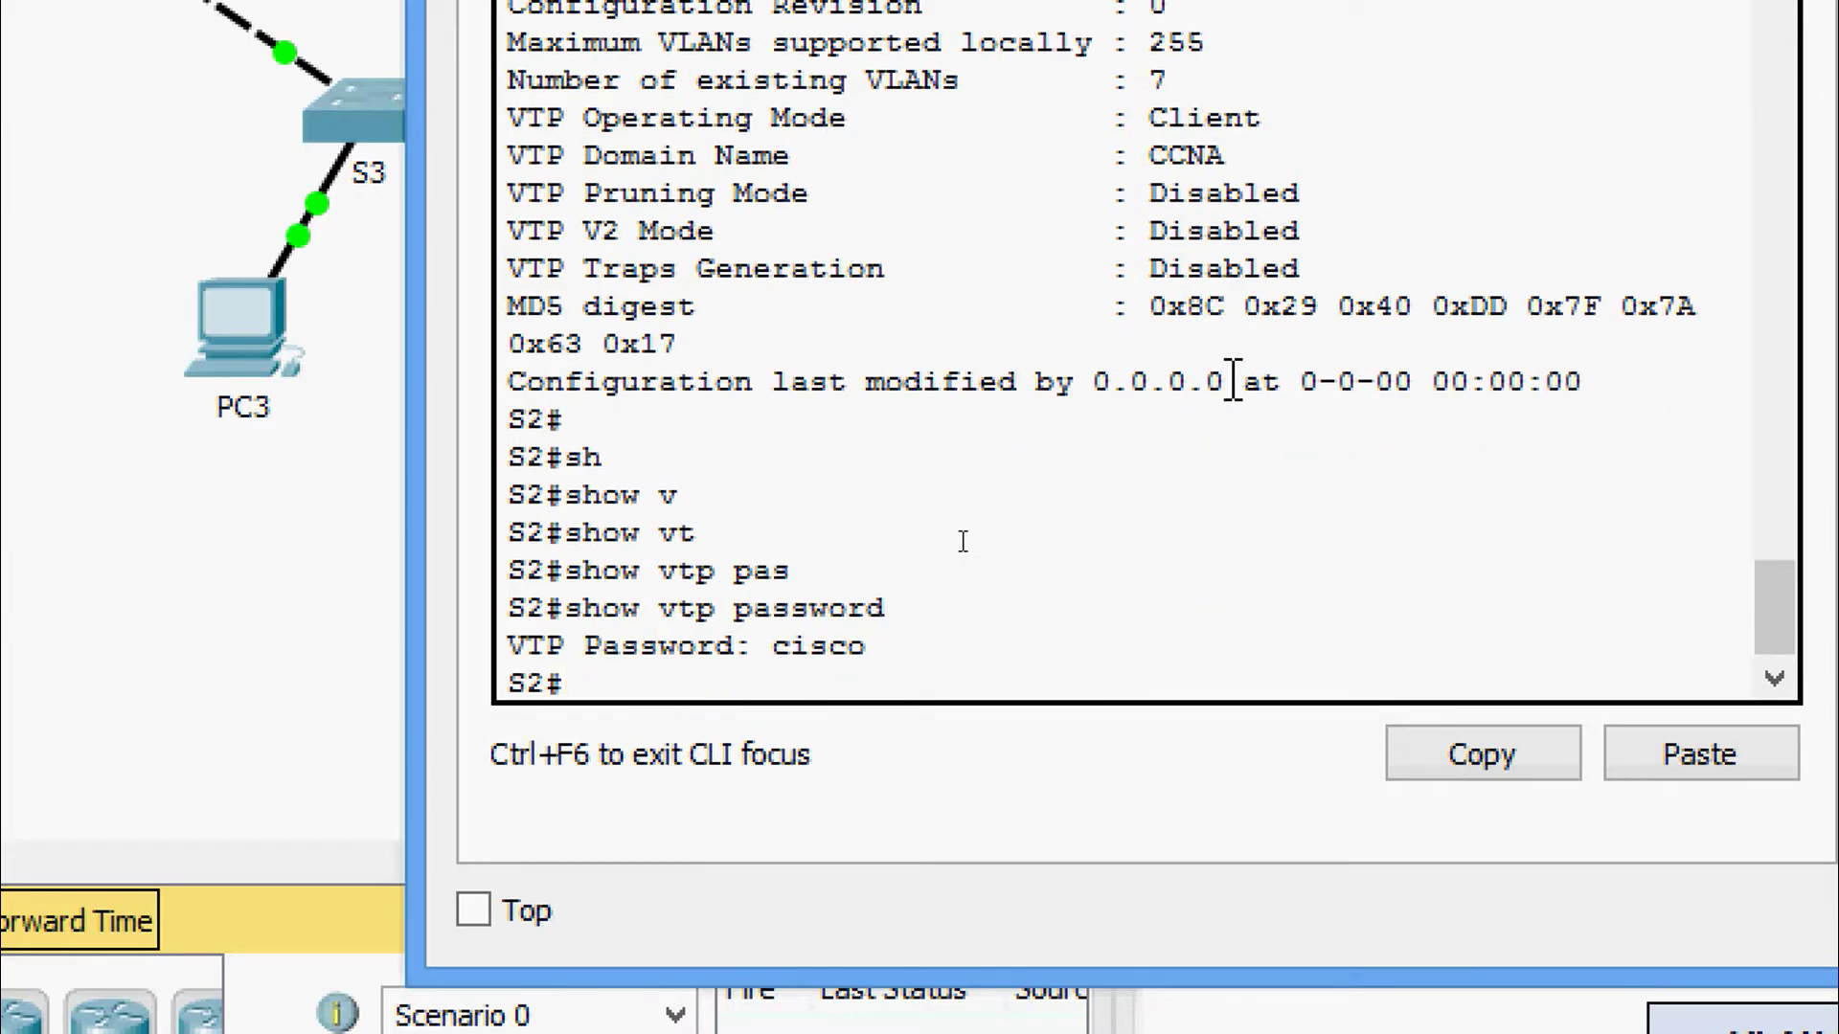
pyautogui.moveTo(877, 661); pyautogui.dragTo(772, 666)
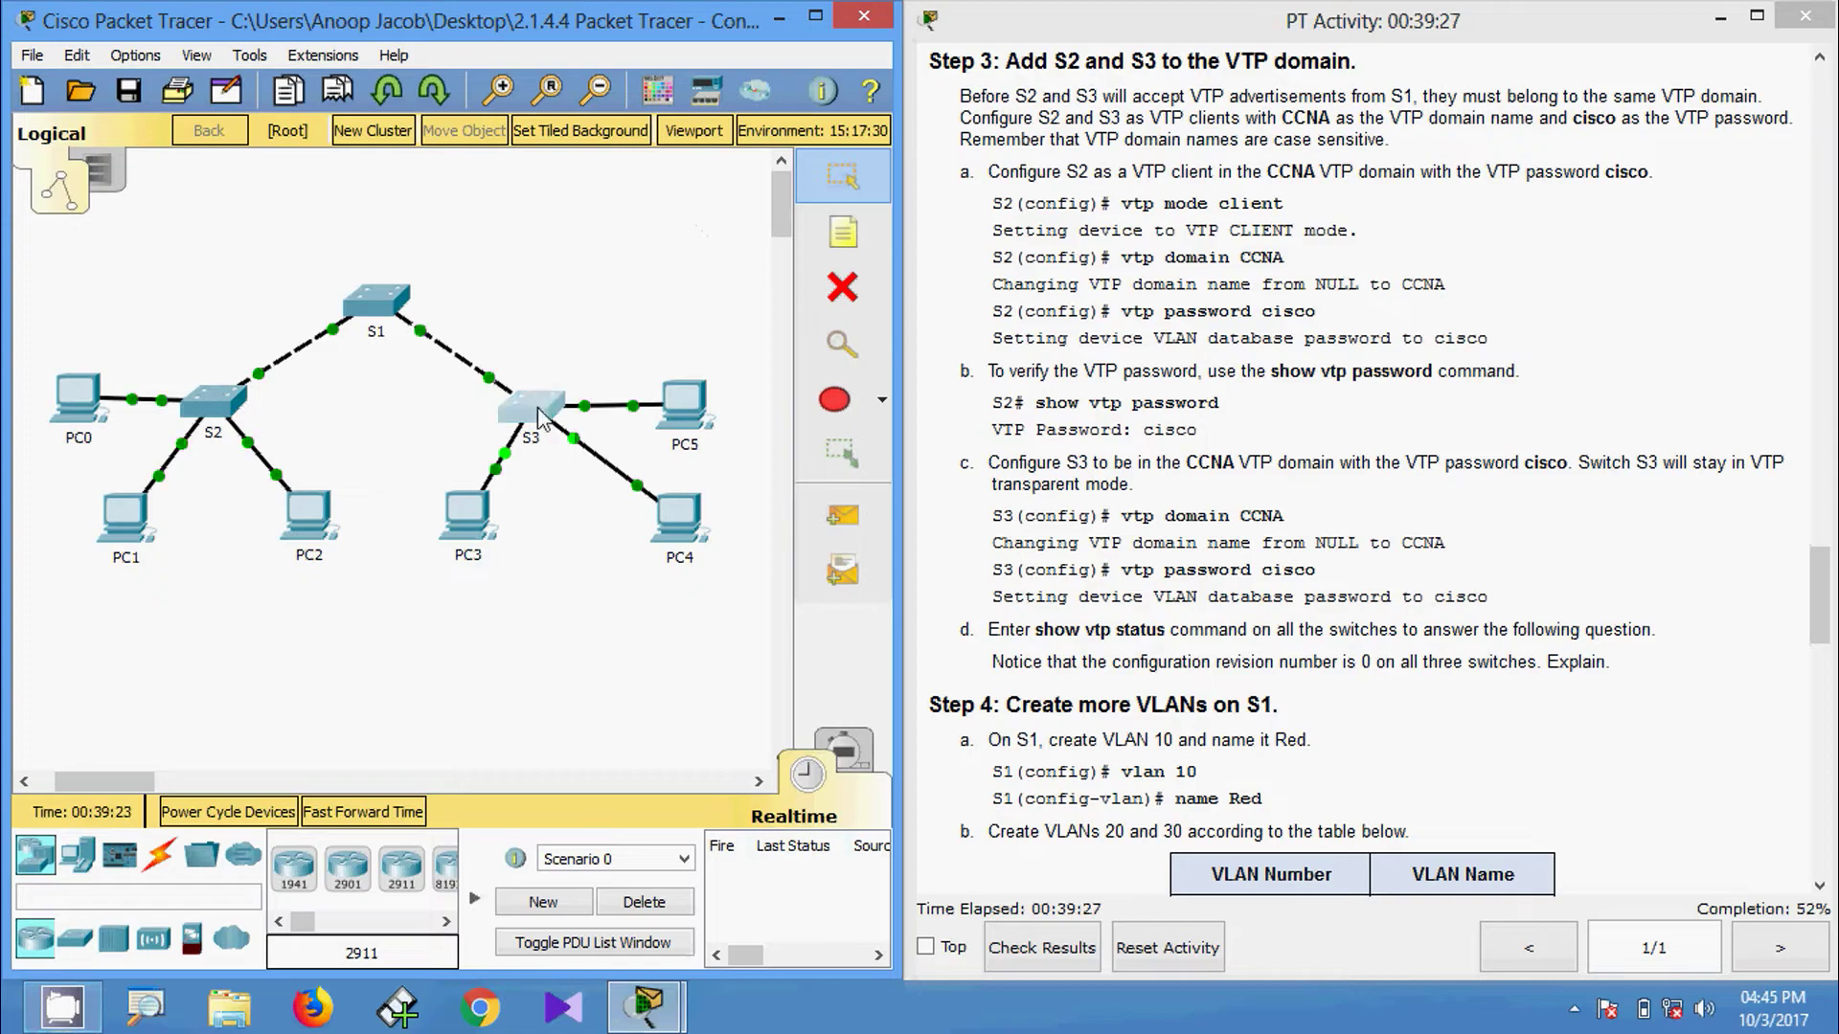
# On S3's console, enter privileged mode and then global configuration mode.
pyautogui.click(534, 410)
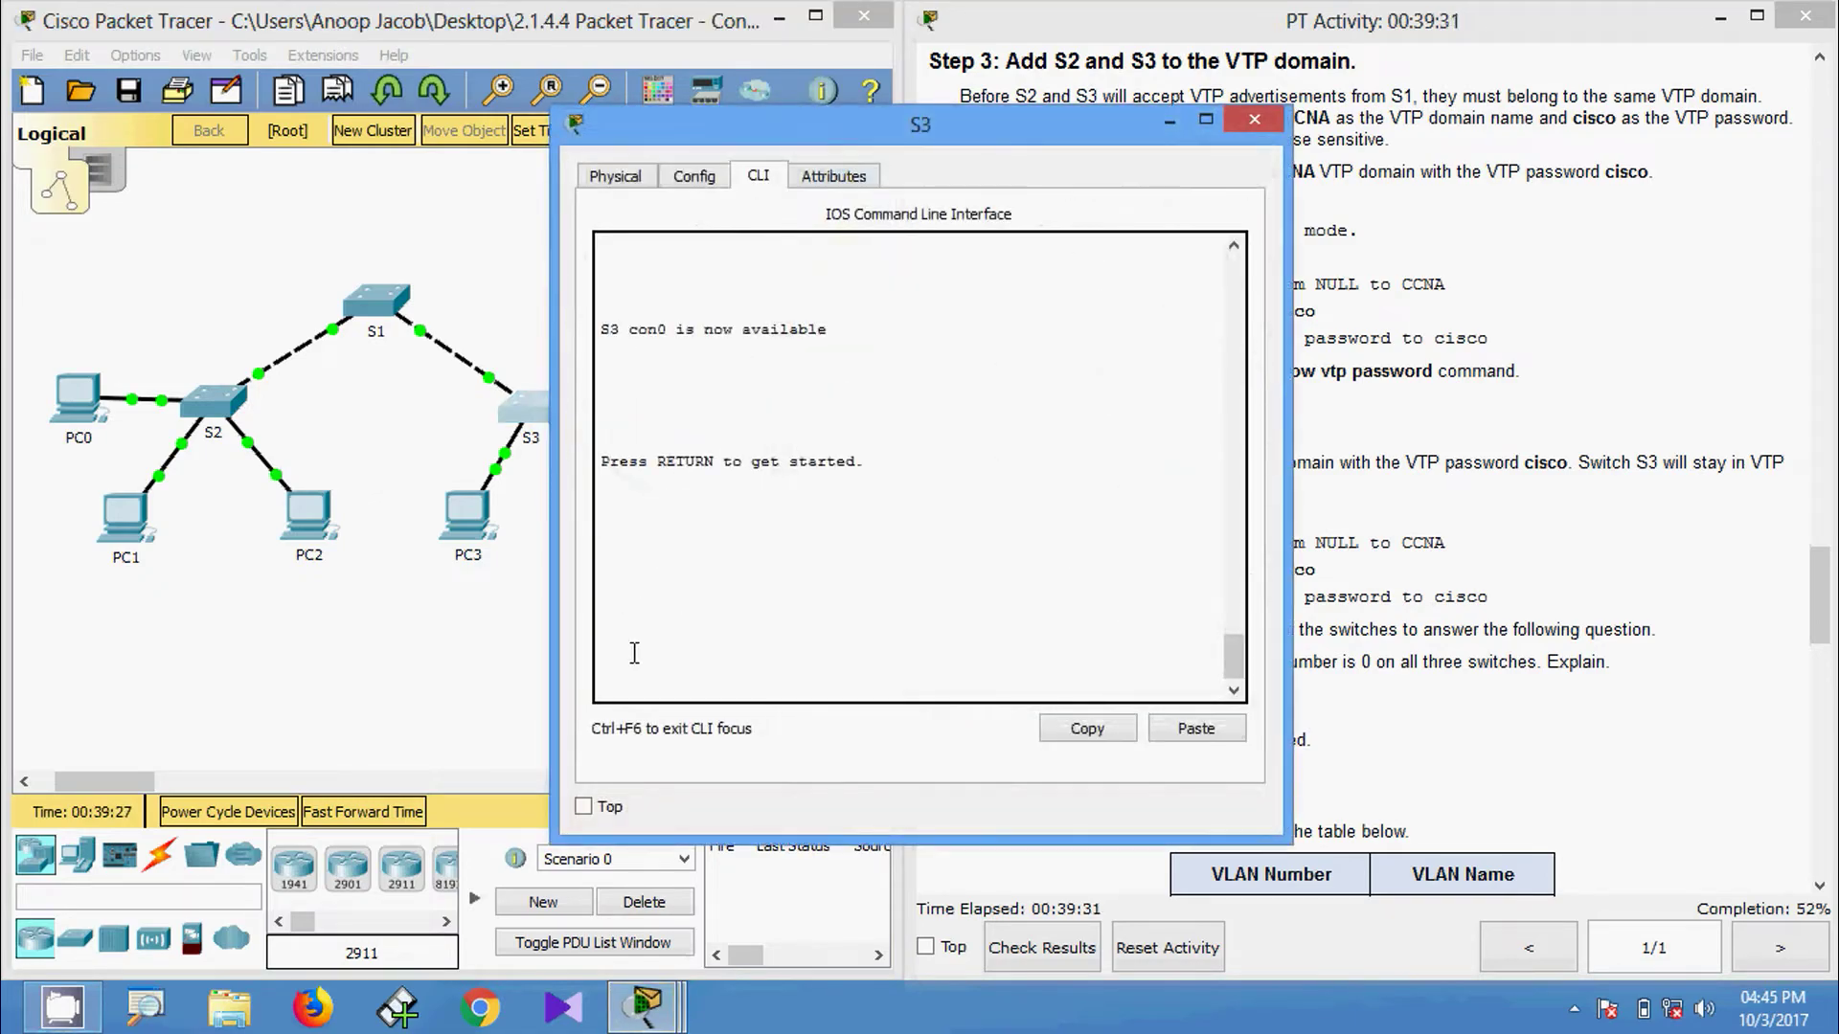
pyautogui.press('Return')
pyautogui.press('Return')
pyautogui.press('Return')
pyautogui.write('ena')
pyautogui.press('Tab')
pyautogui.press('Return')
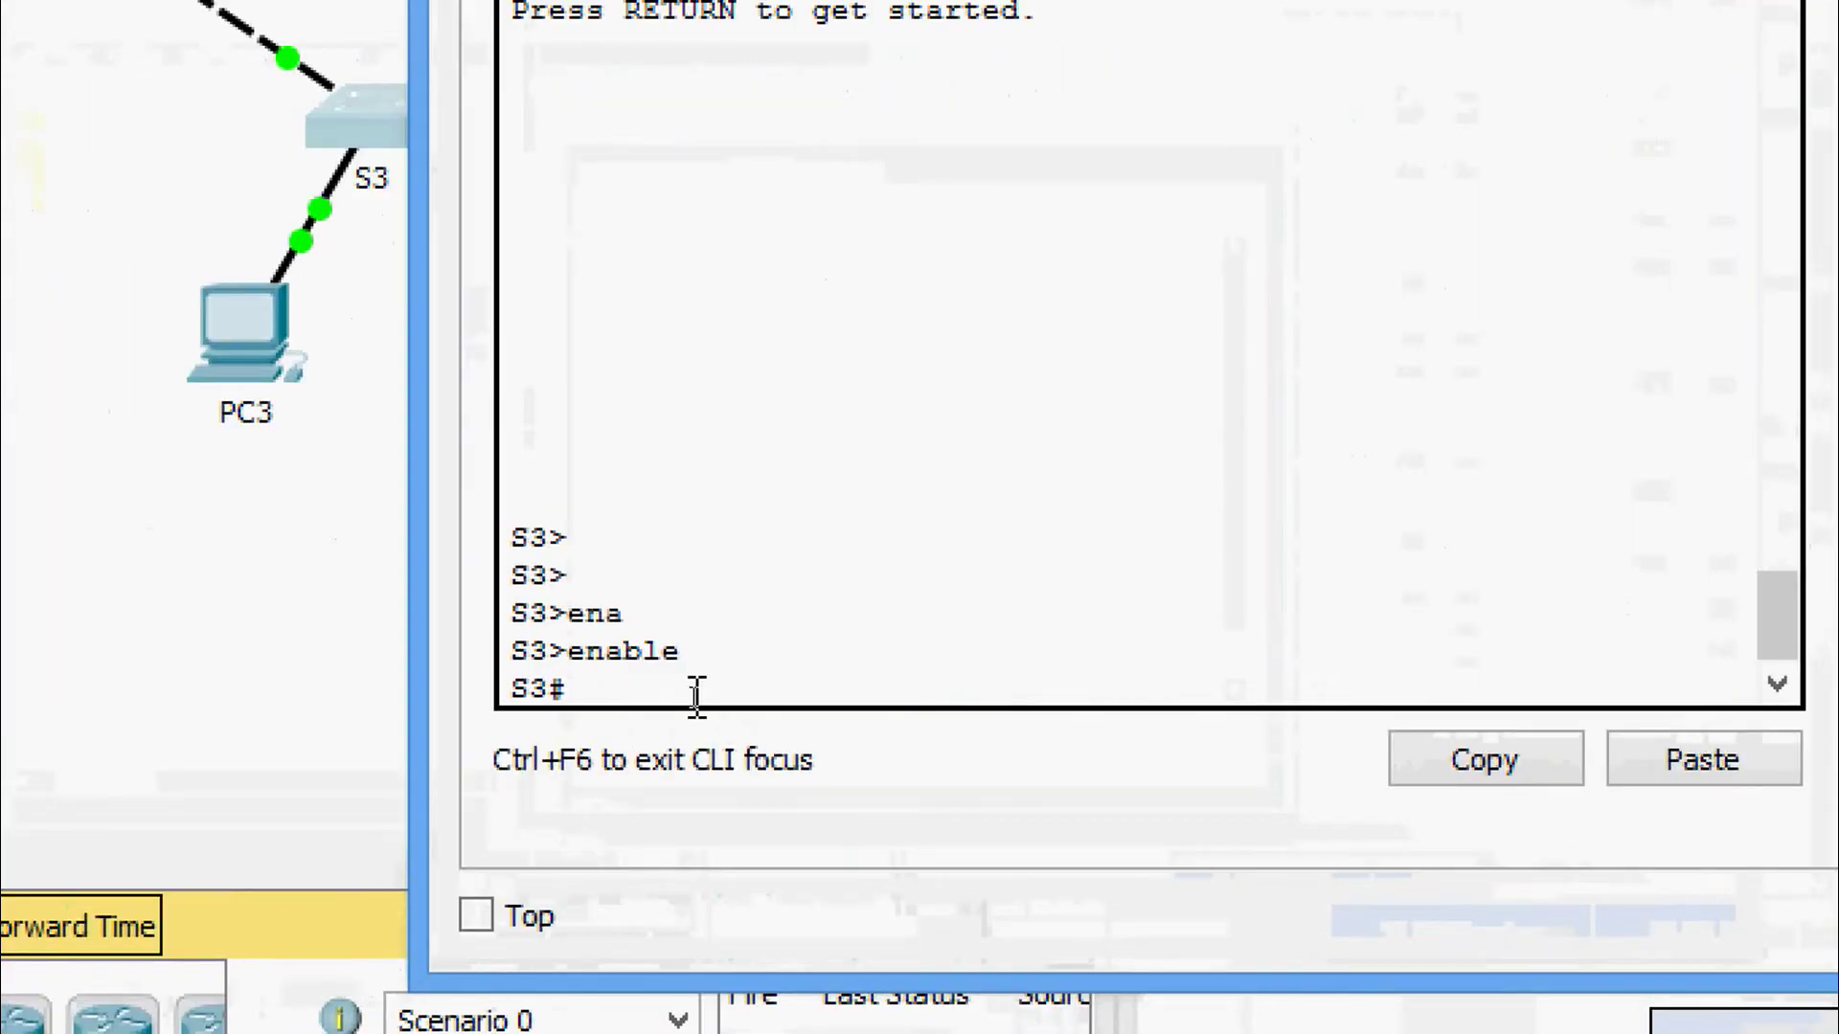
pyautogui.write('conf')
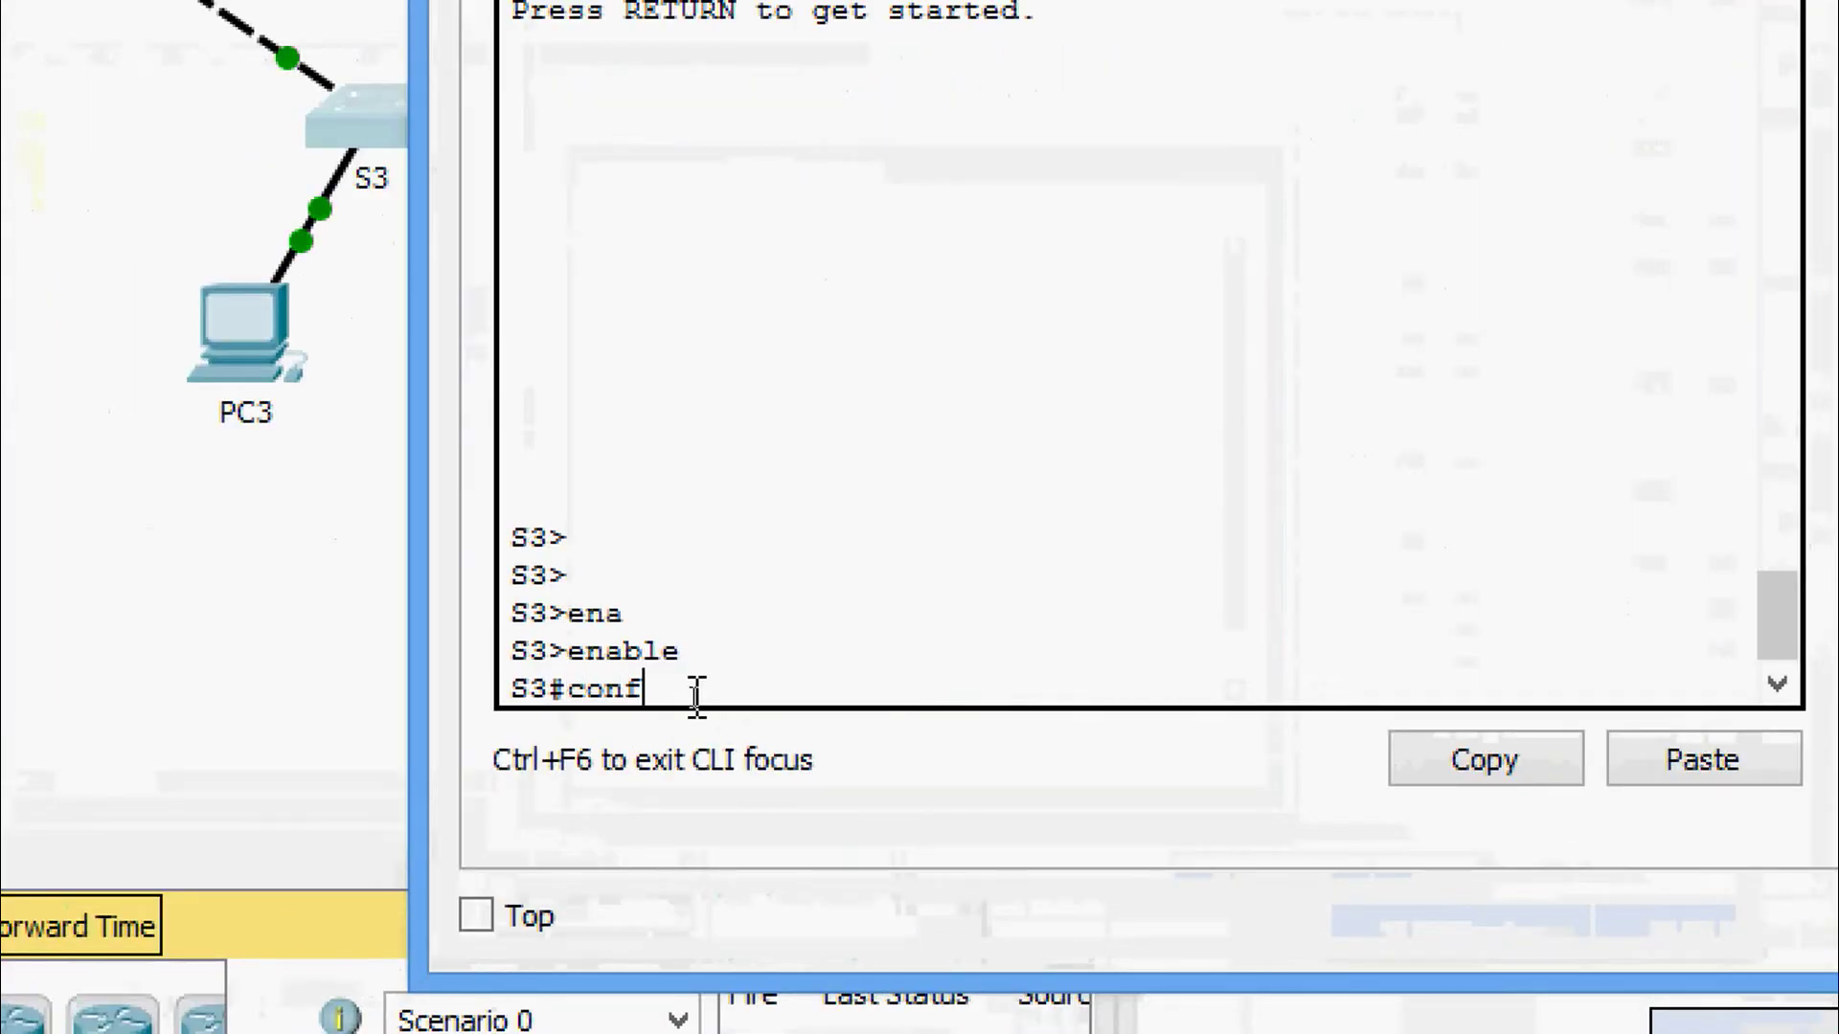
pyautogui.press('Tab')
pyautogui.write('t')
pyautogui.press('Tab')
pyautogui.press('Return')
pyautogui.press('Return')
# Set S3's VTP domain to CCNA and apply the lab's VTP password.
pyautogui.write('v')
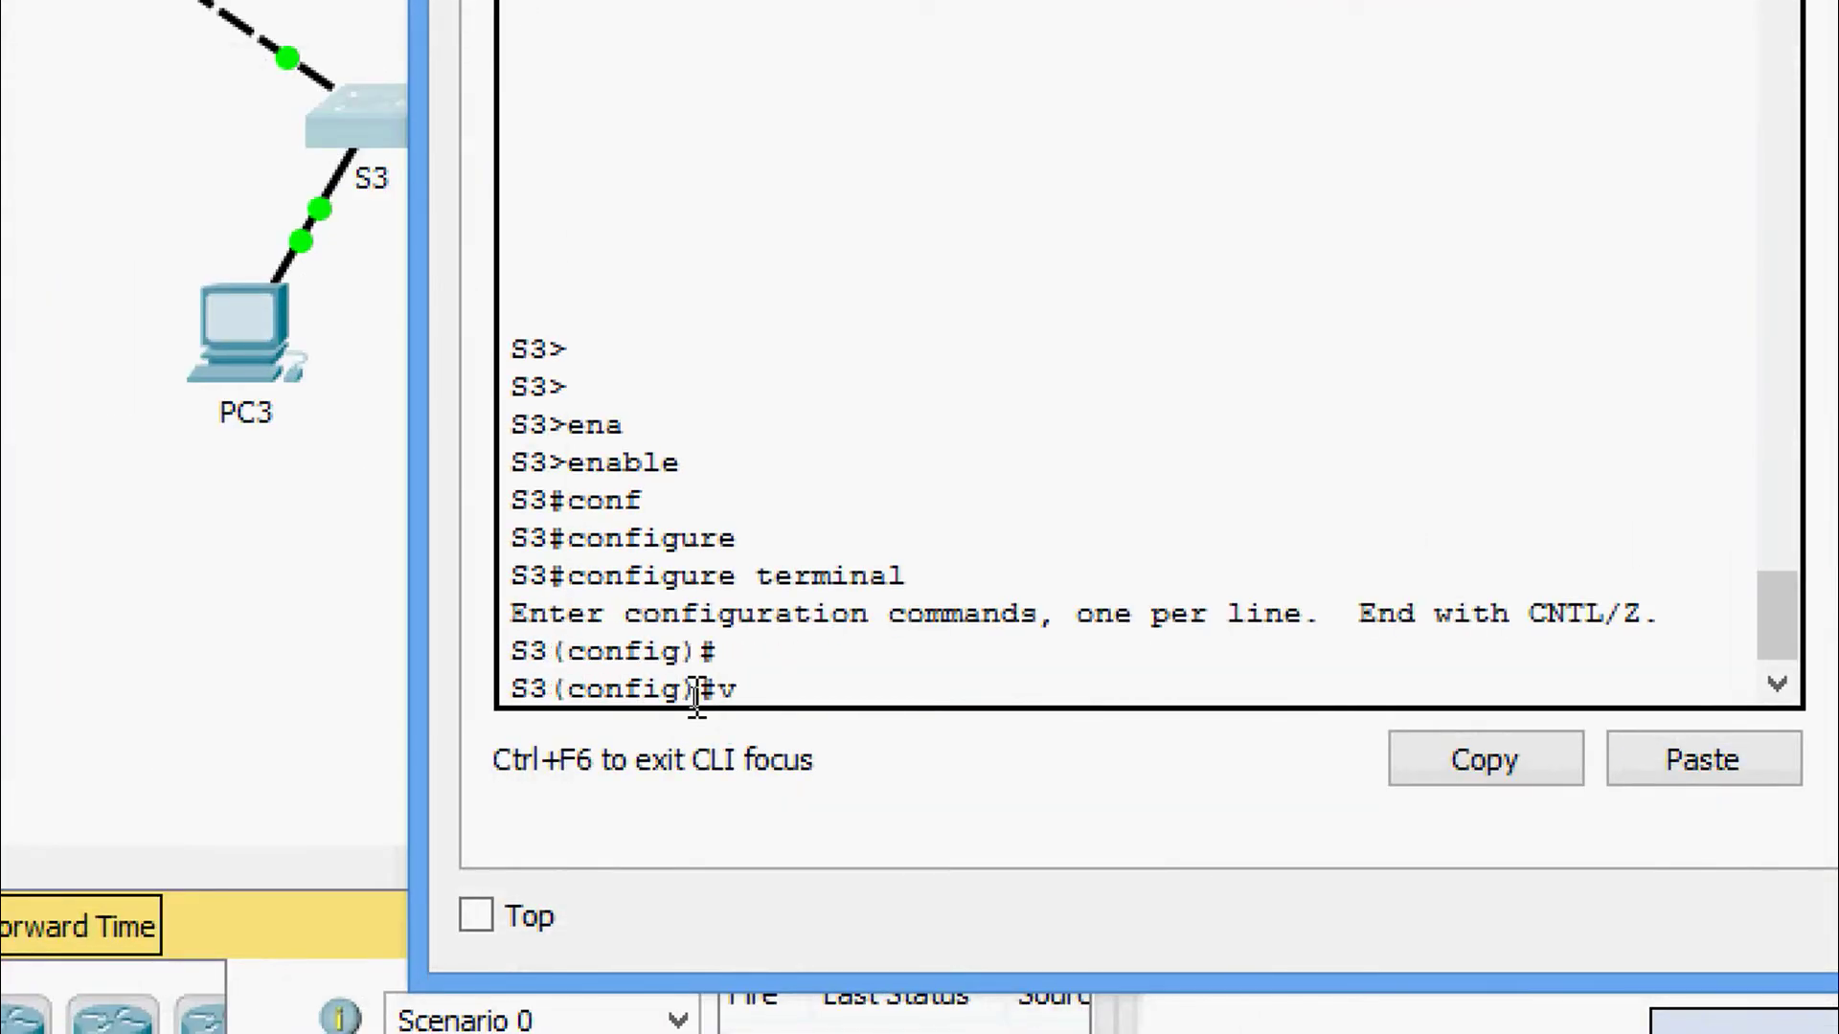
pyautogui.write('t')
pyautogui.press('Tab')
pyautogui.write('do')
pyautogui.press('Tab')
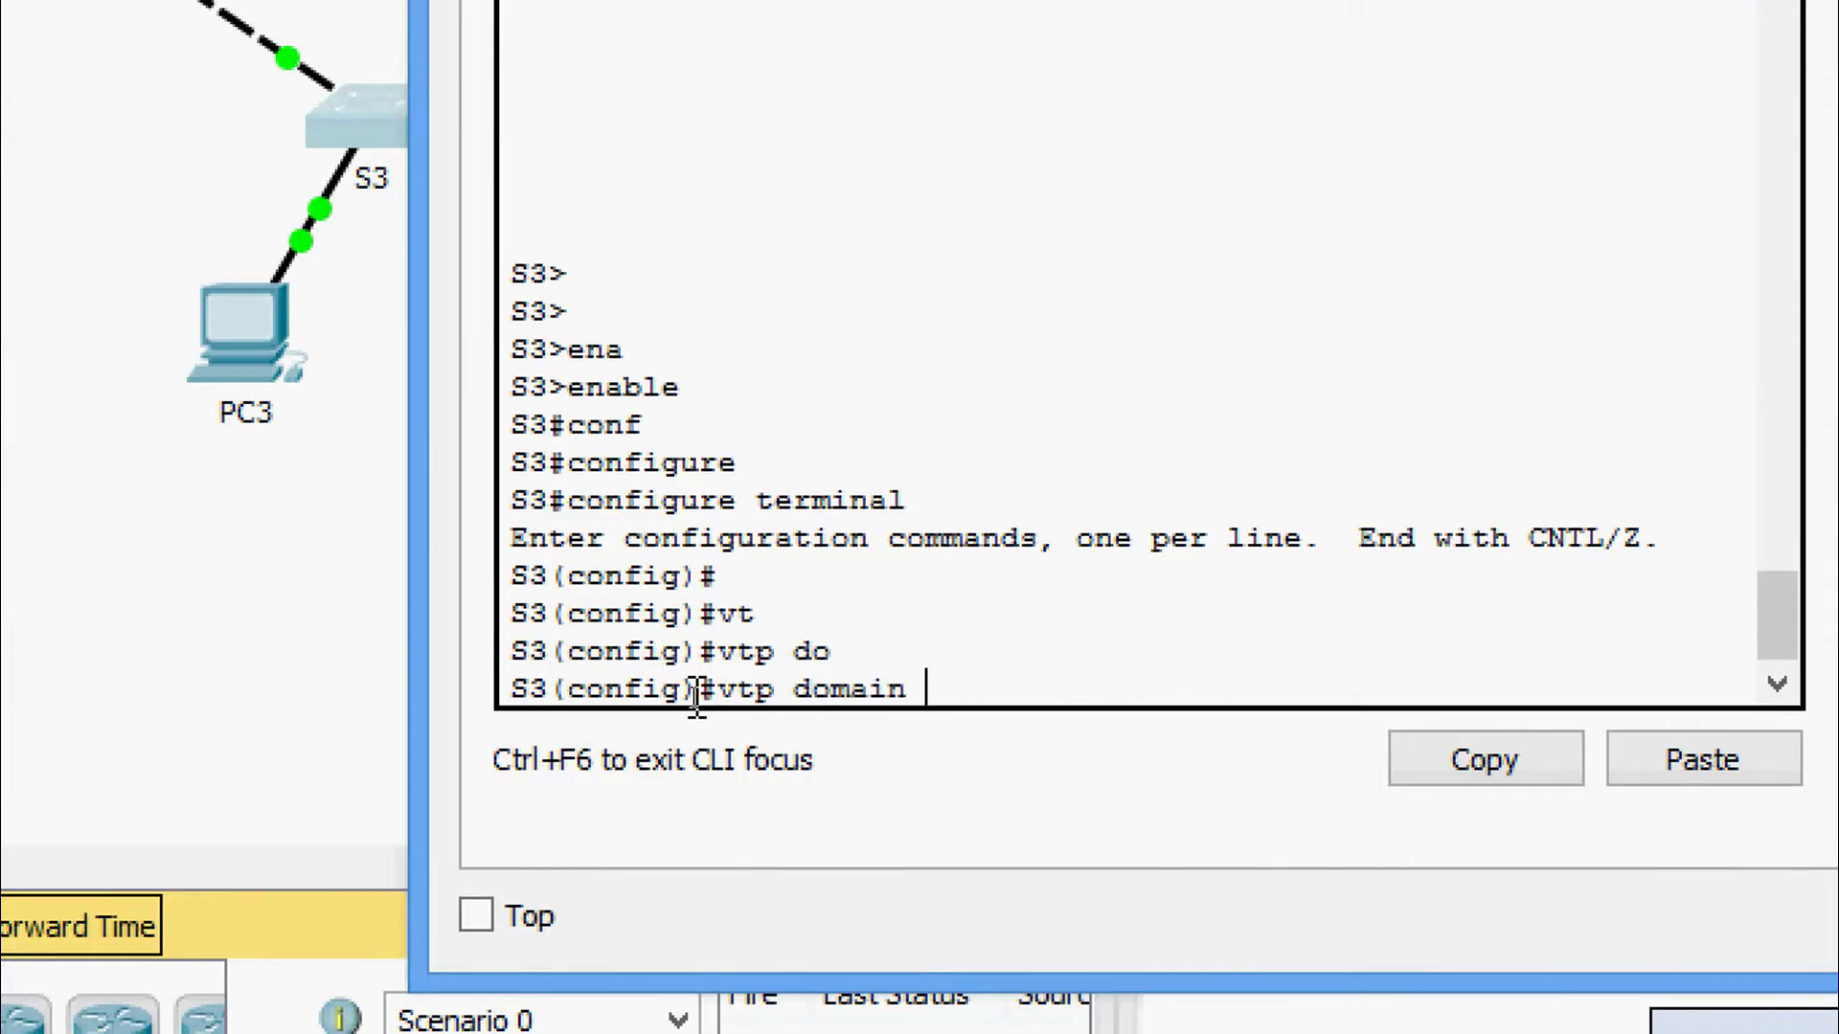
pyautogui.press('Return')
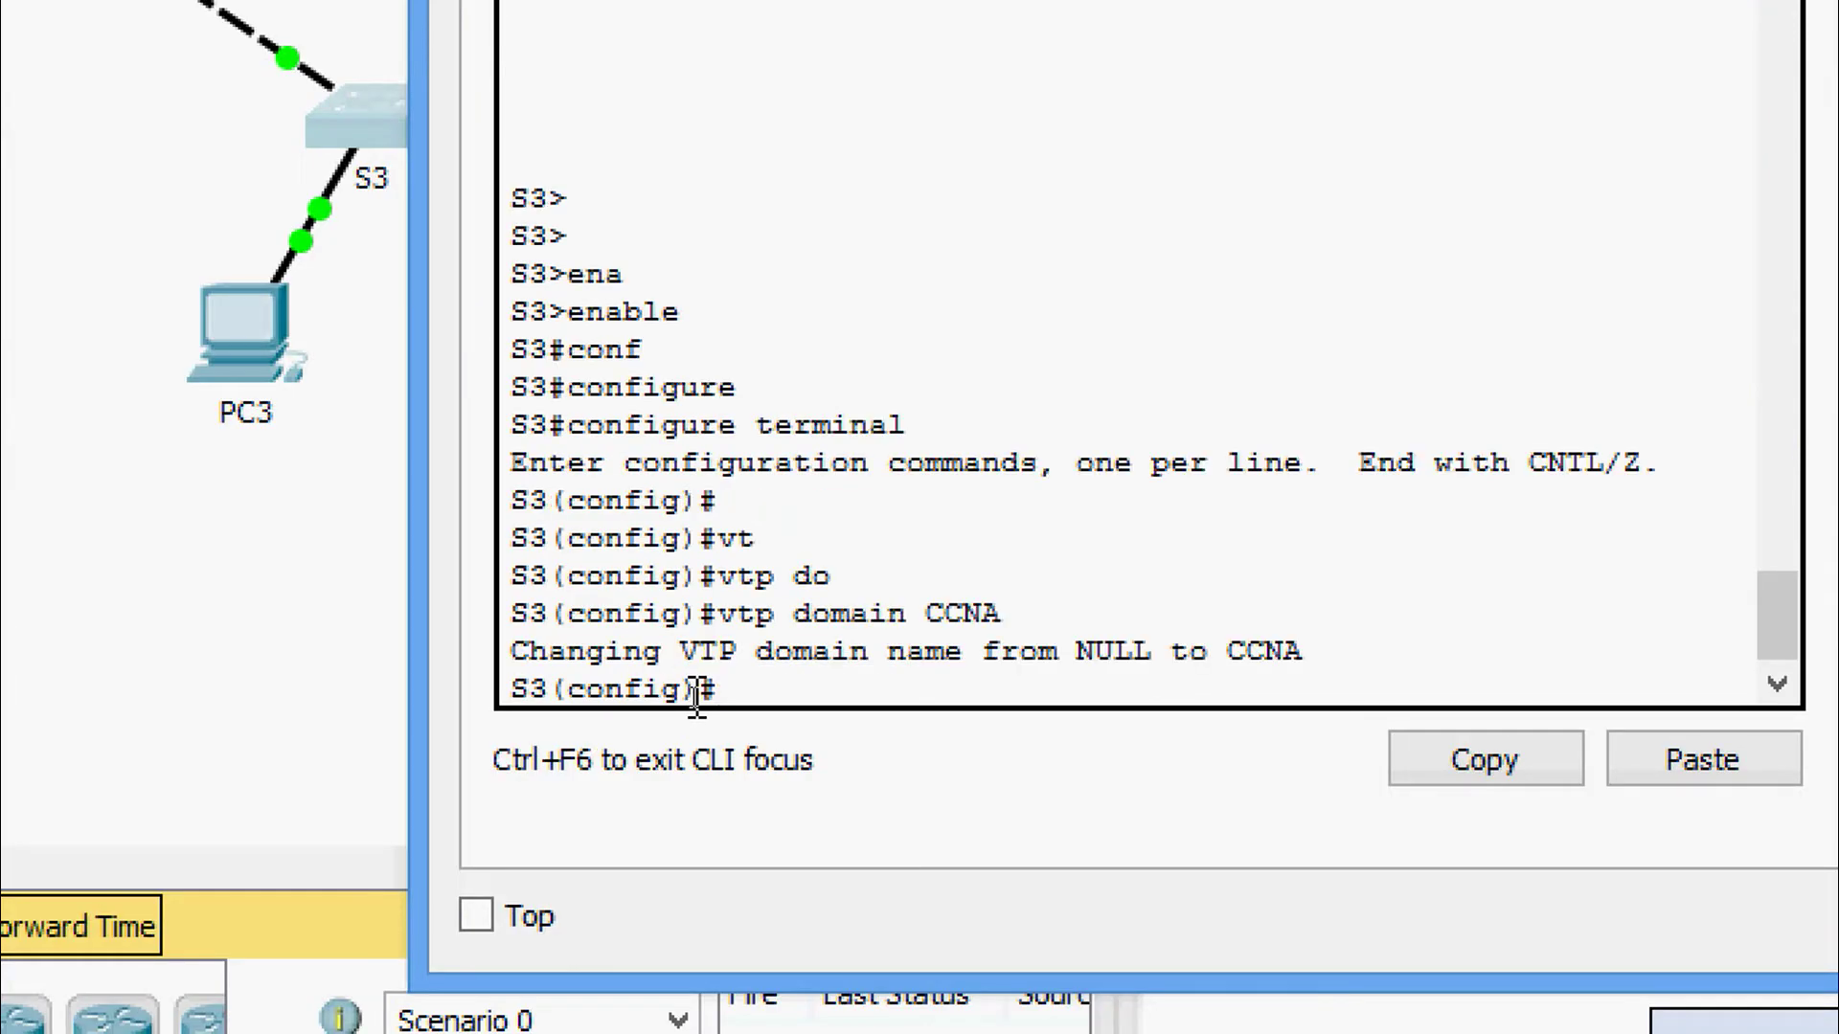
pyautogui.write('vt')
pyautogui.press('Tab')
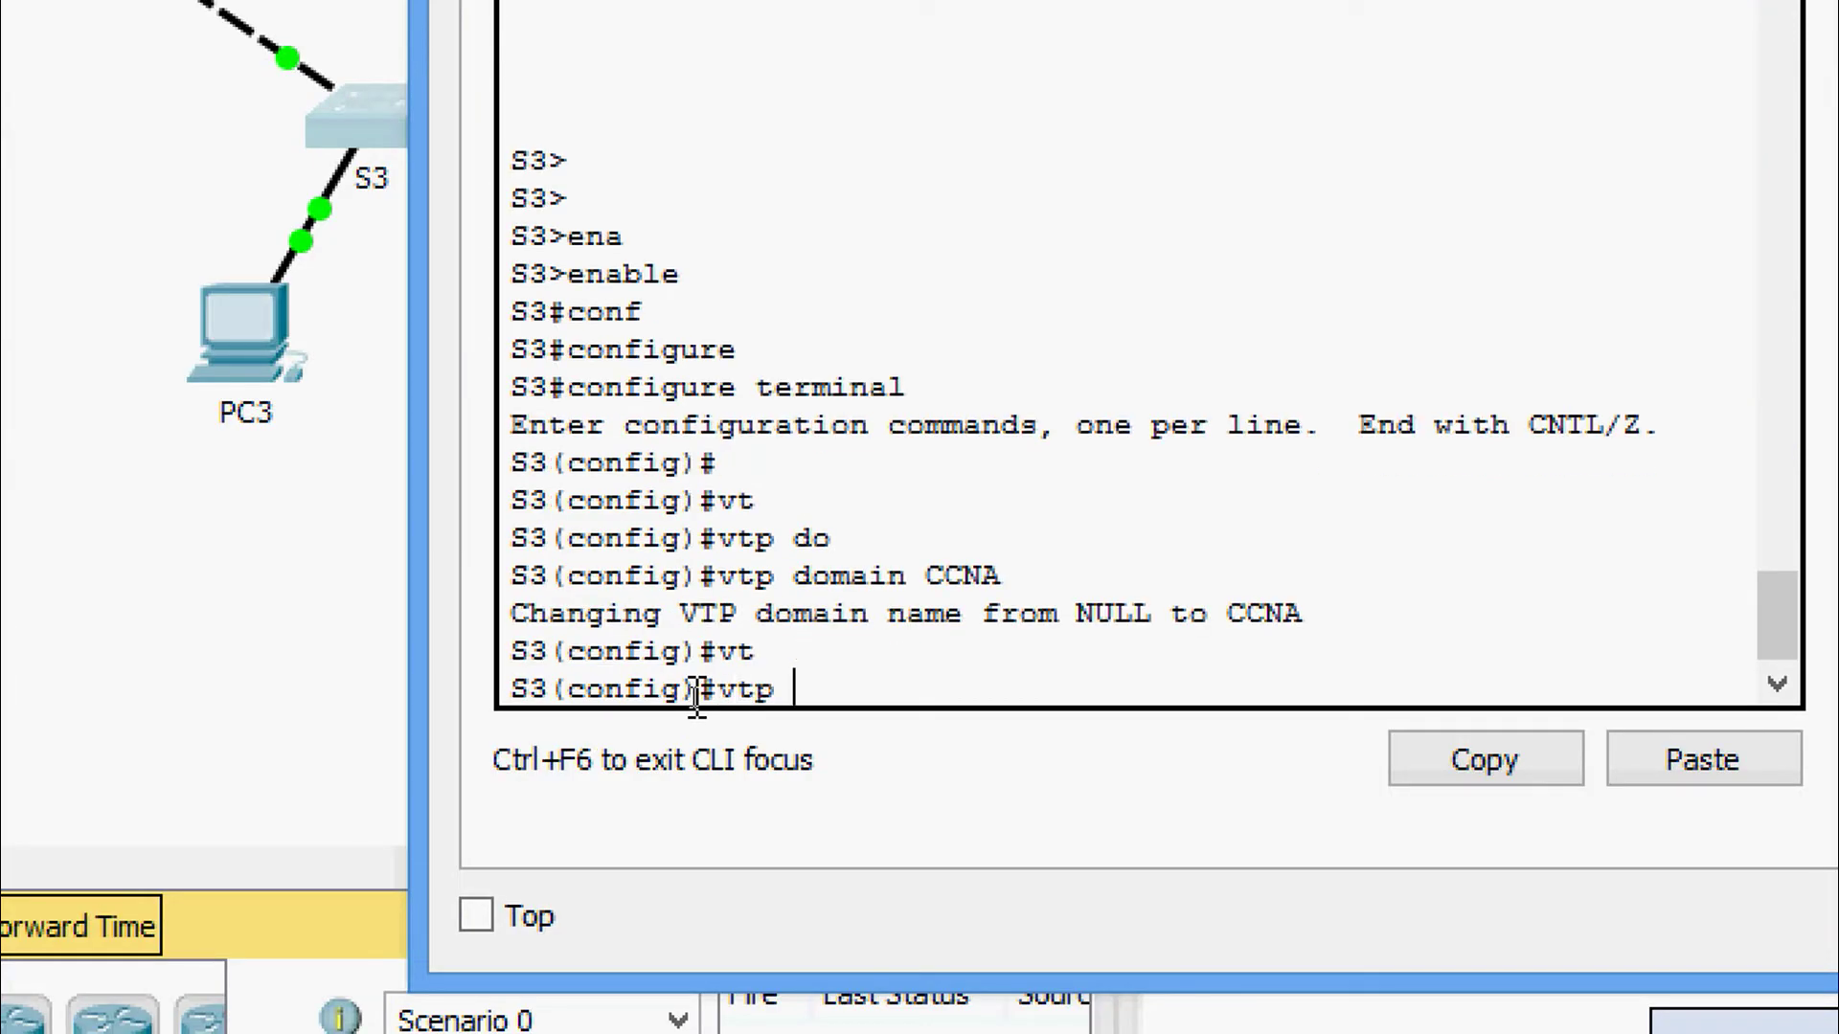
pyautogui.write('pa')
pyautogui.press('Tab')
pyautogui.write('cisc')
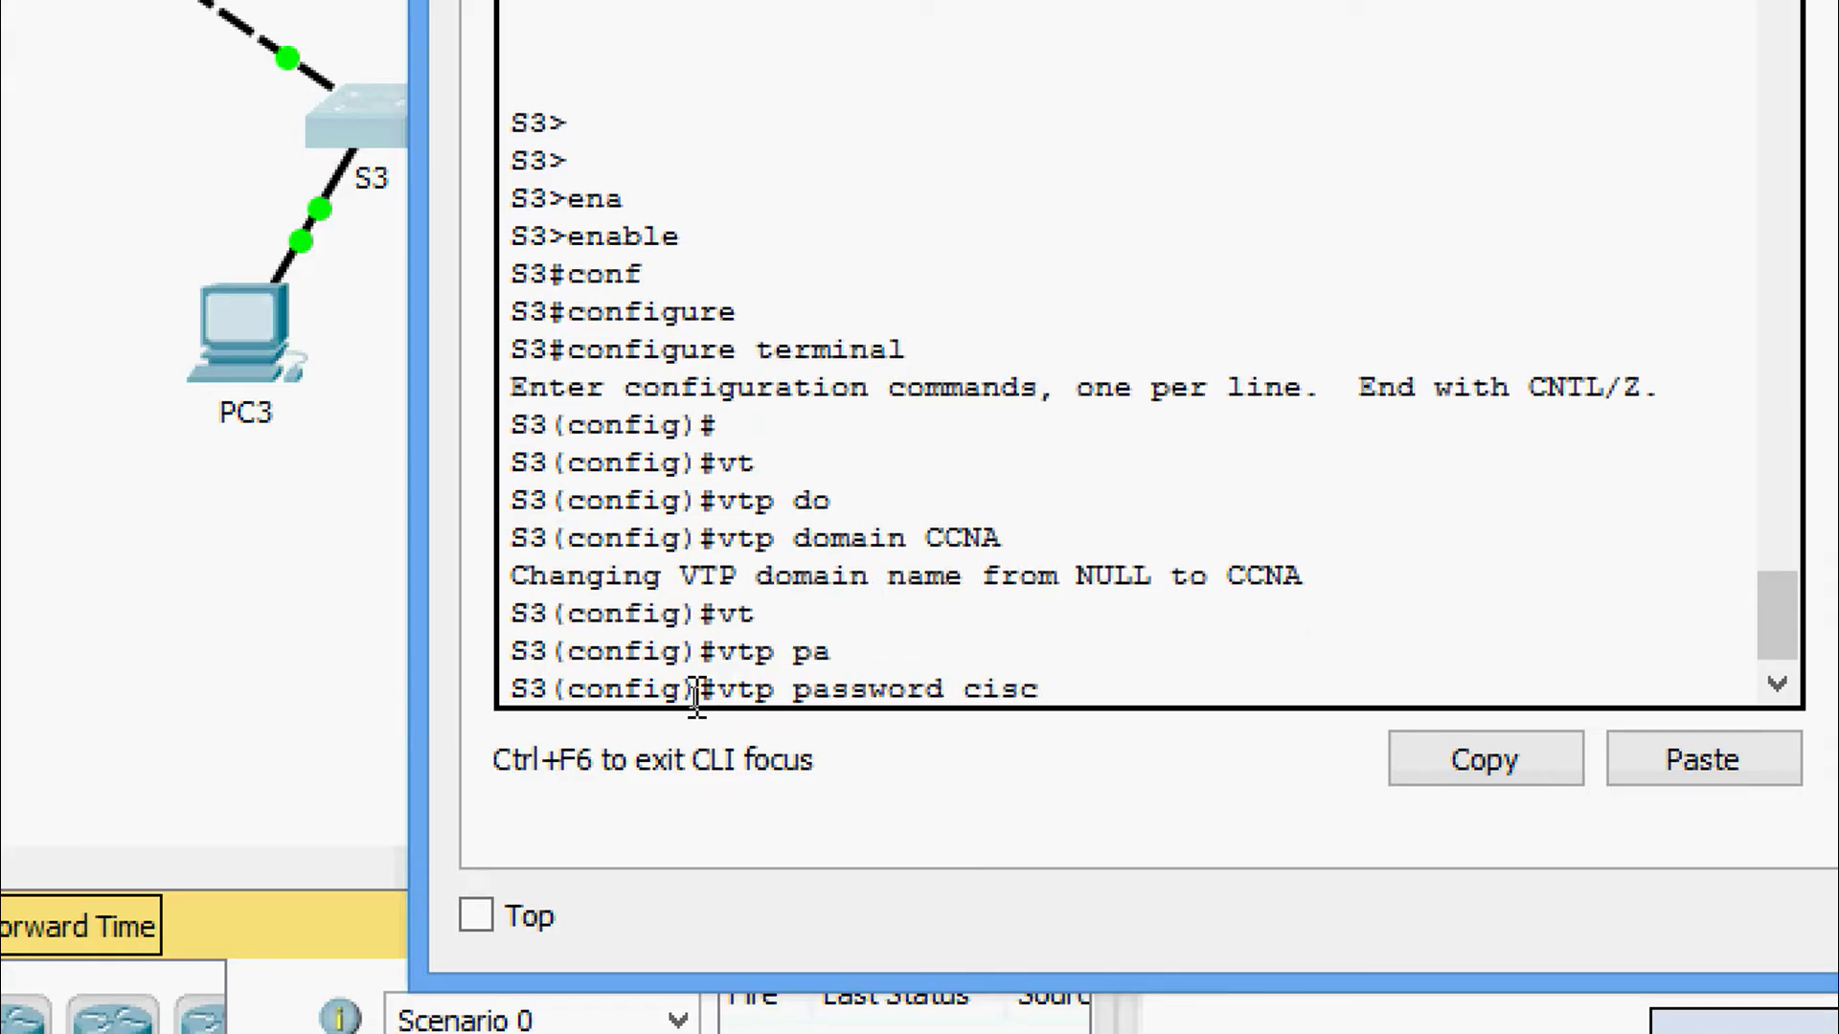
pyautogui.write('o')
pyautogui.press('Return')
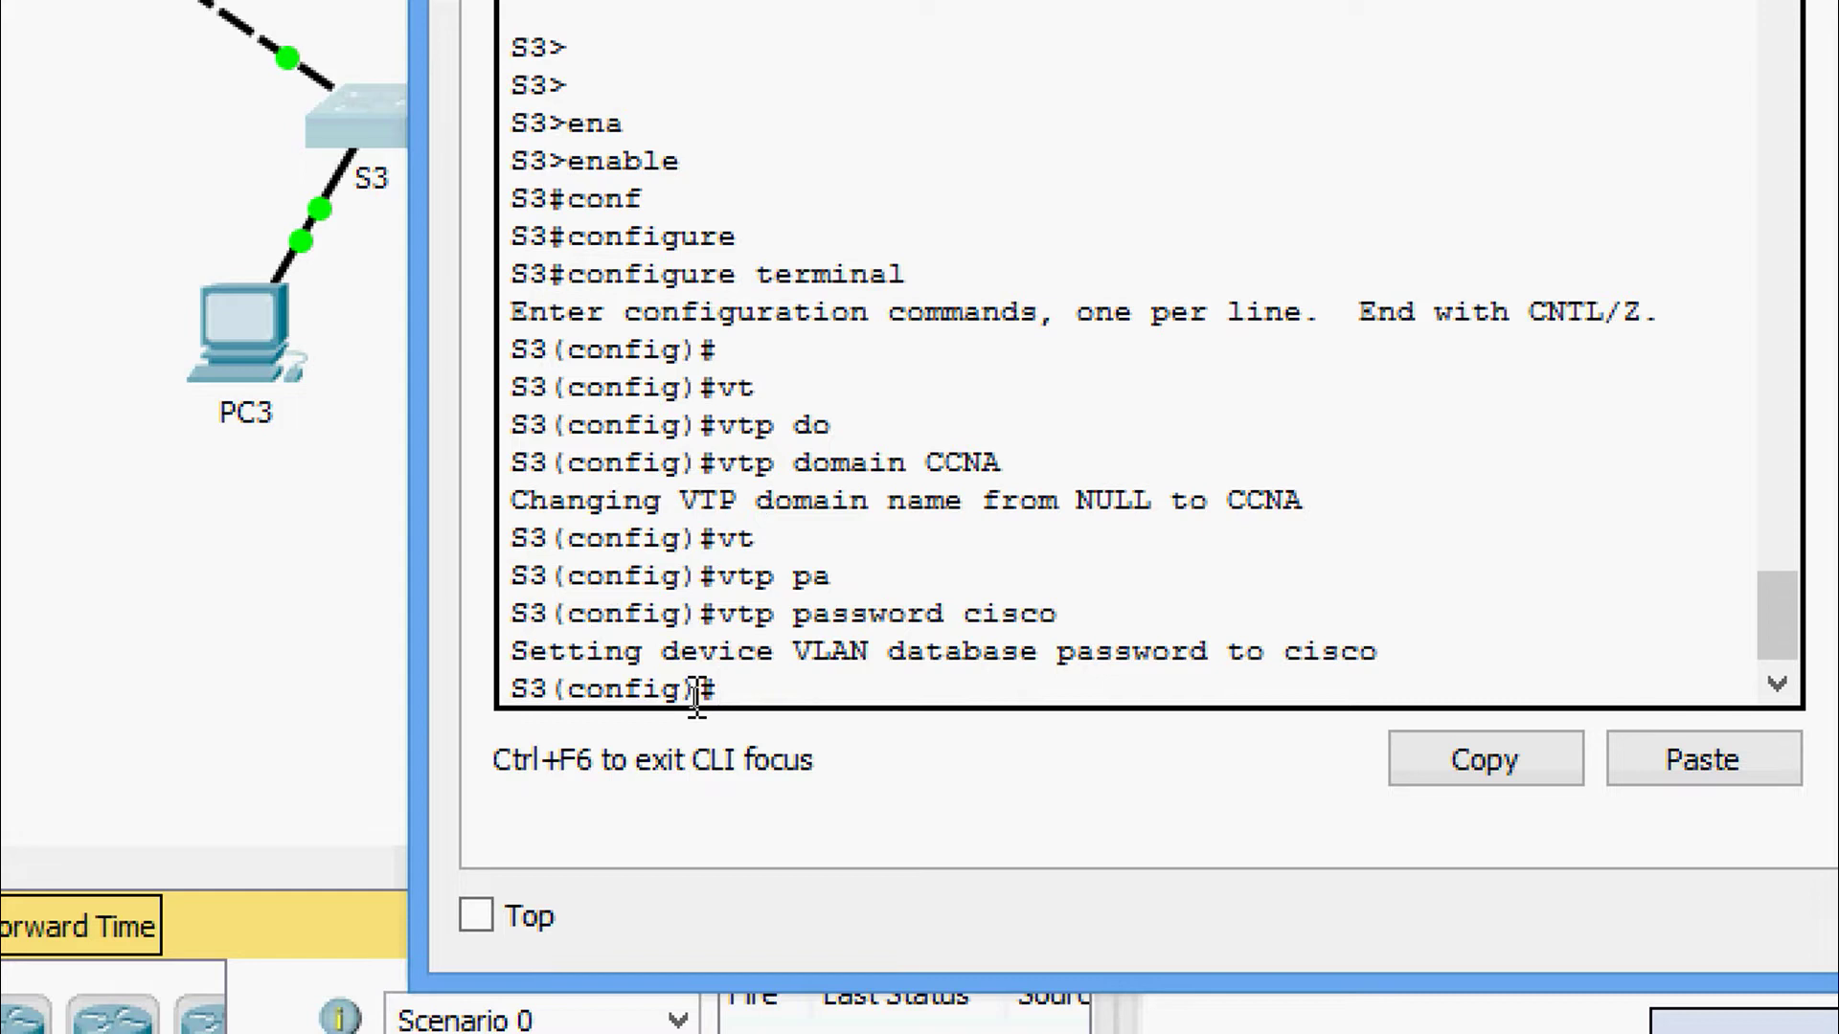
# Exit configuration mode, run show vtp status on S3 and highlight its operating mode.
pyautogui.write('sh')
pyautogui.press('Tab')
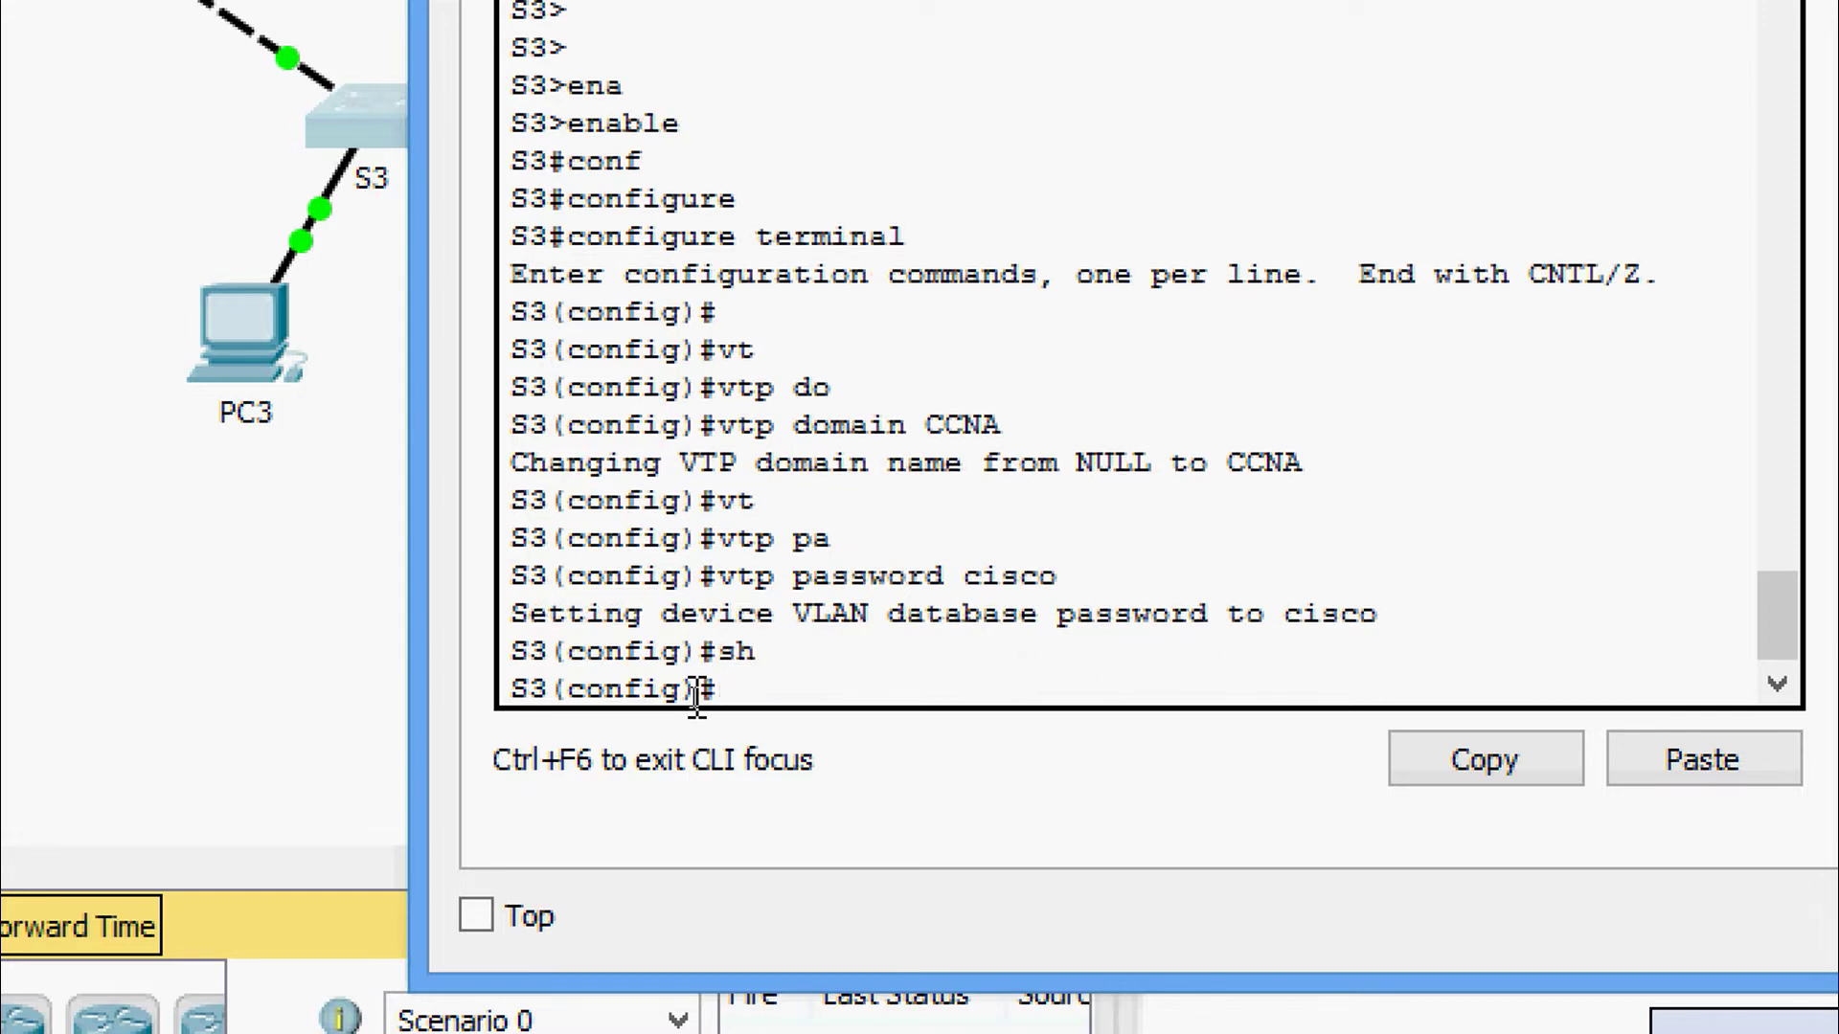
pyautogui.hotkey('ctrl', 'z')
pyautogui.write('sh')
pyautogui.press('Tab')
pyautogui.write('v')
pyautogui.press('Tab')
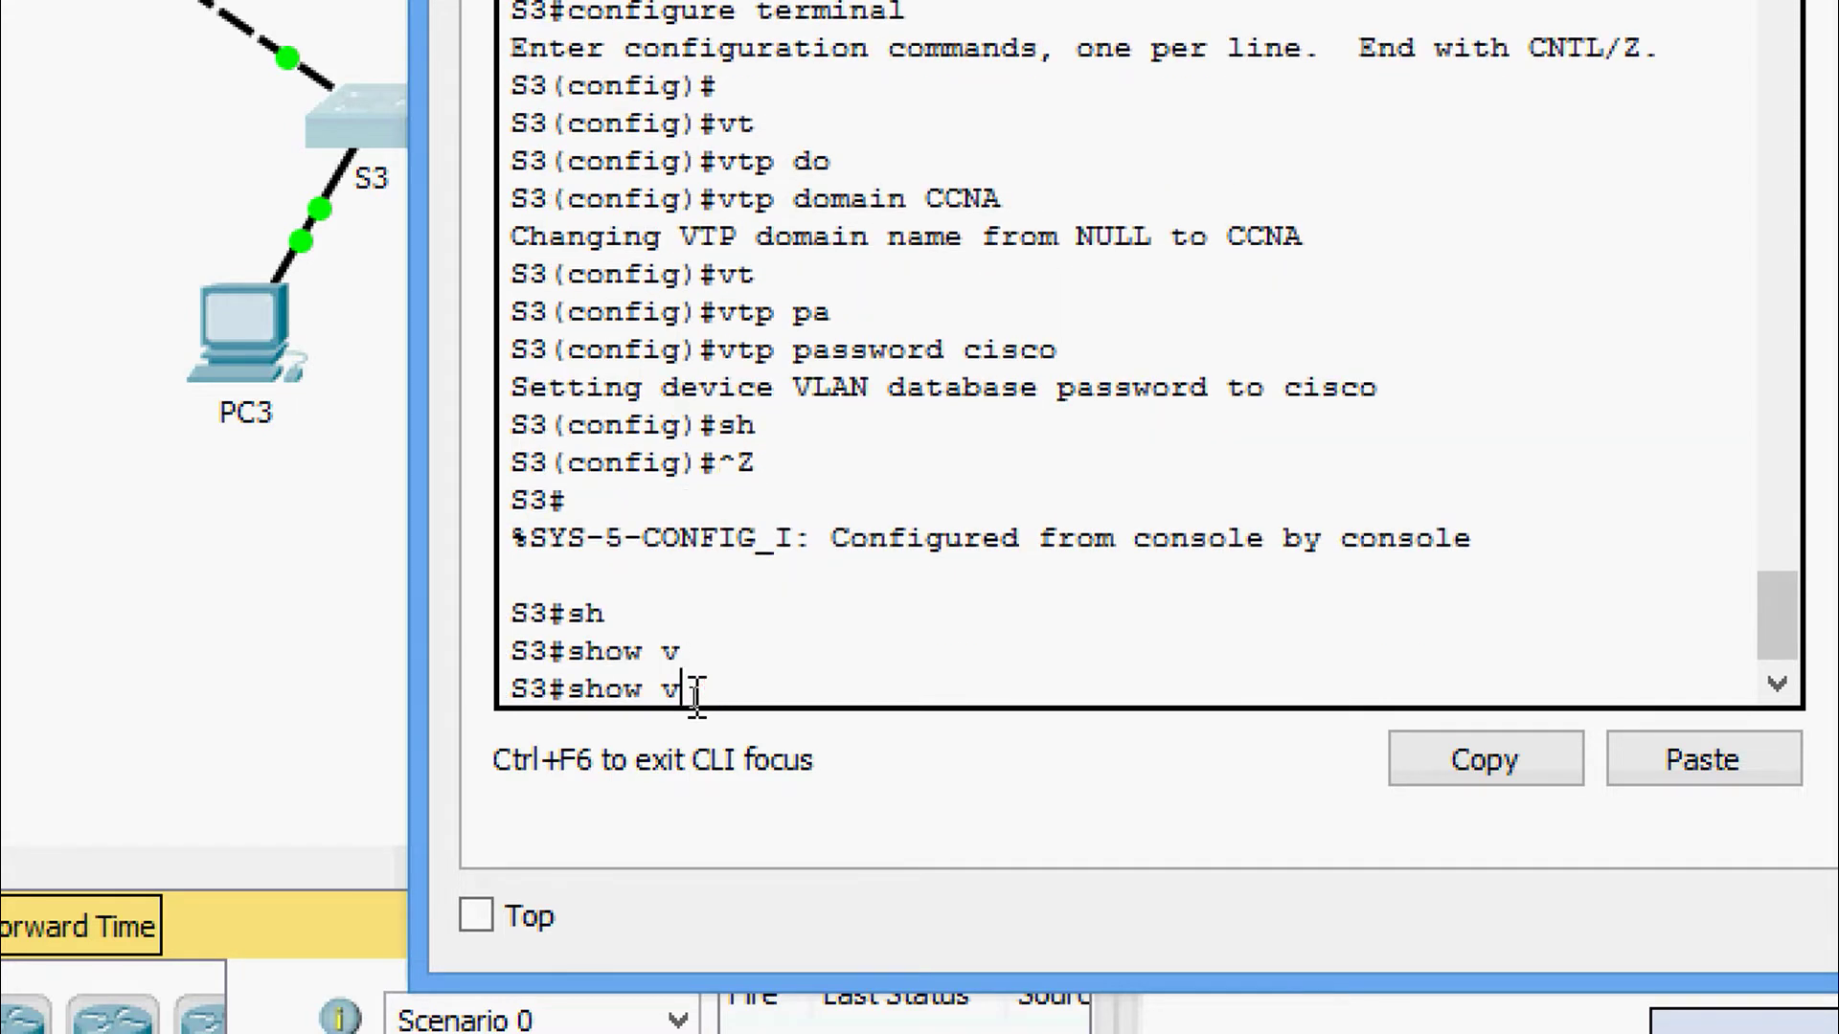
pyautogui.write('t')
pyautogui.press('Tab')
pyautogui.write('st')
pyautogui.press('Tab')
pyautogui.press('Return')
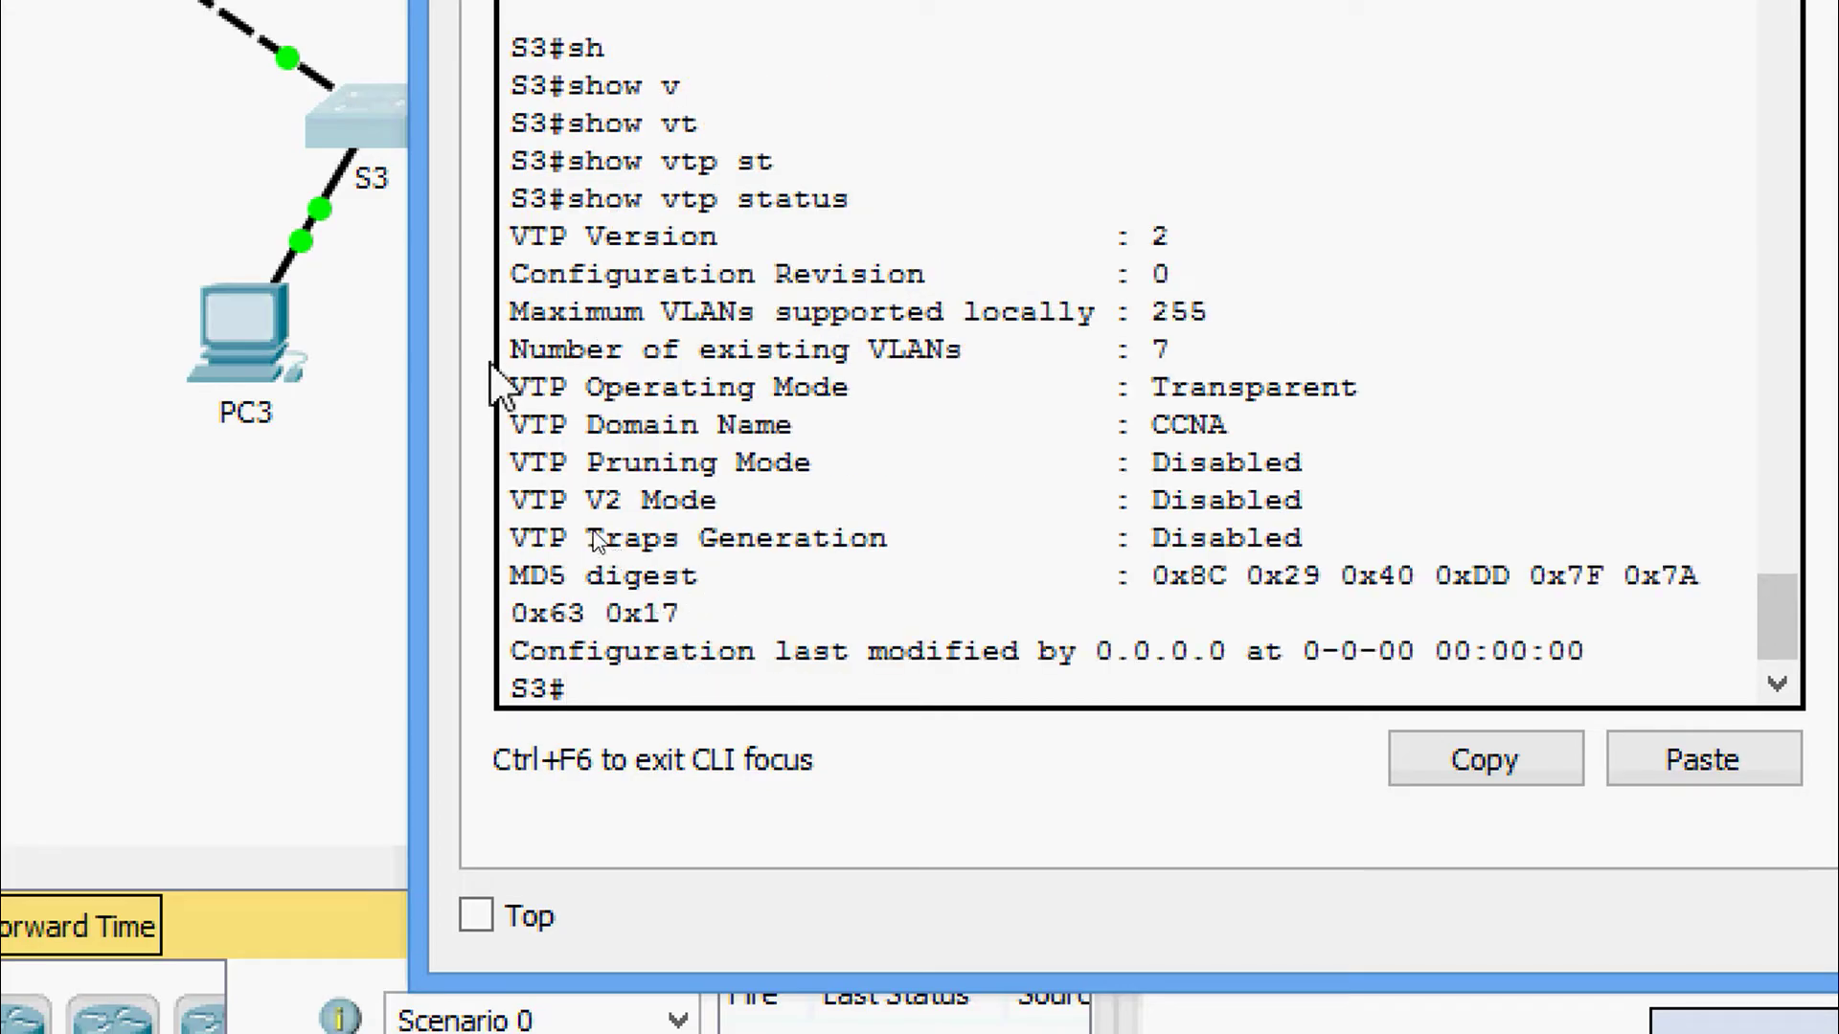
pyautogui.moveTo(510, 387); pyautogui.dragTo(1366, 393)
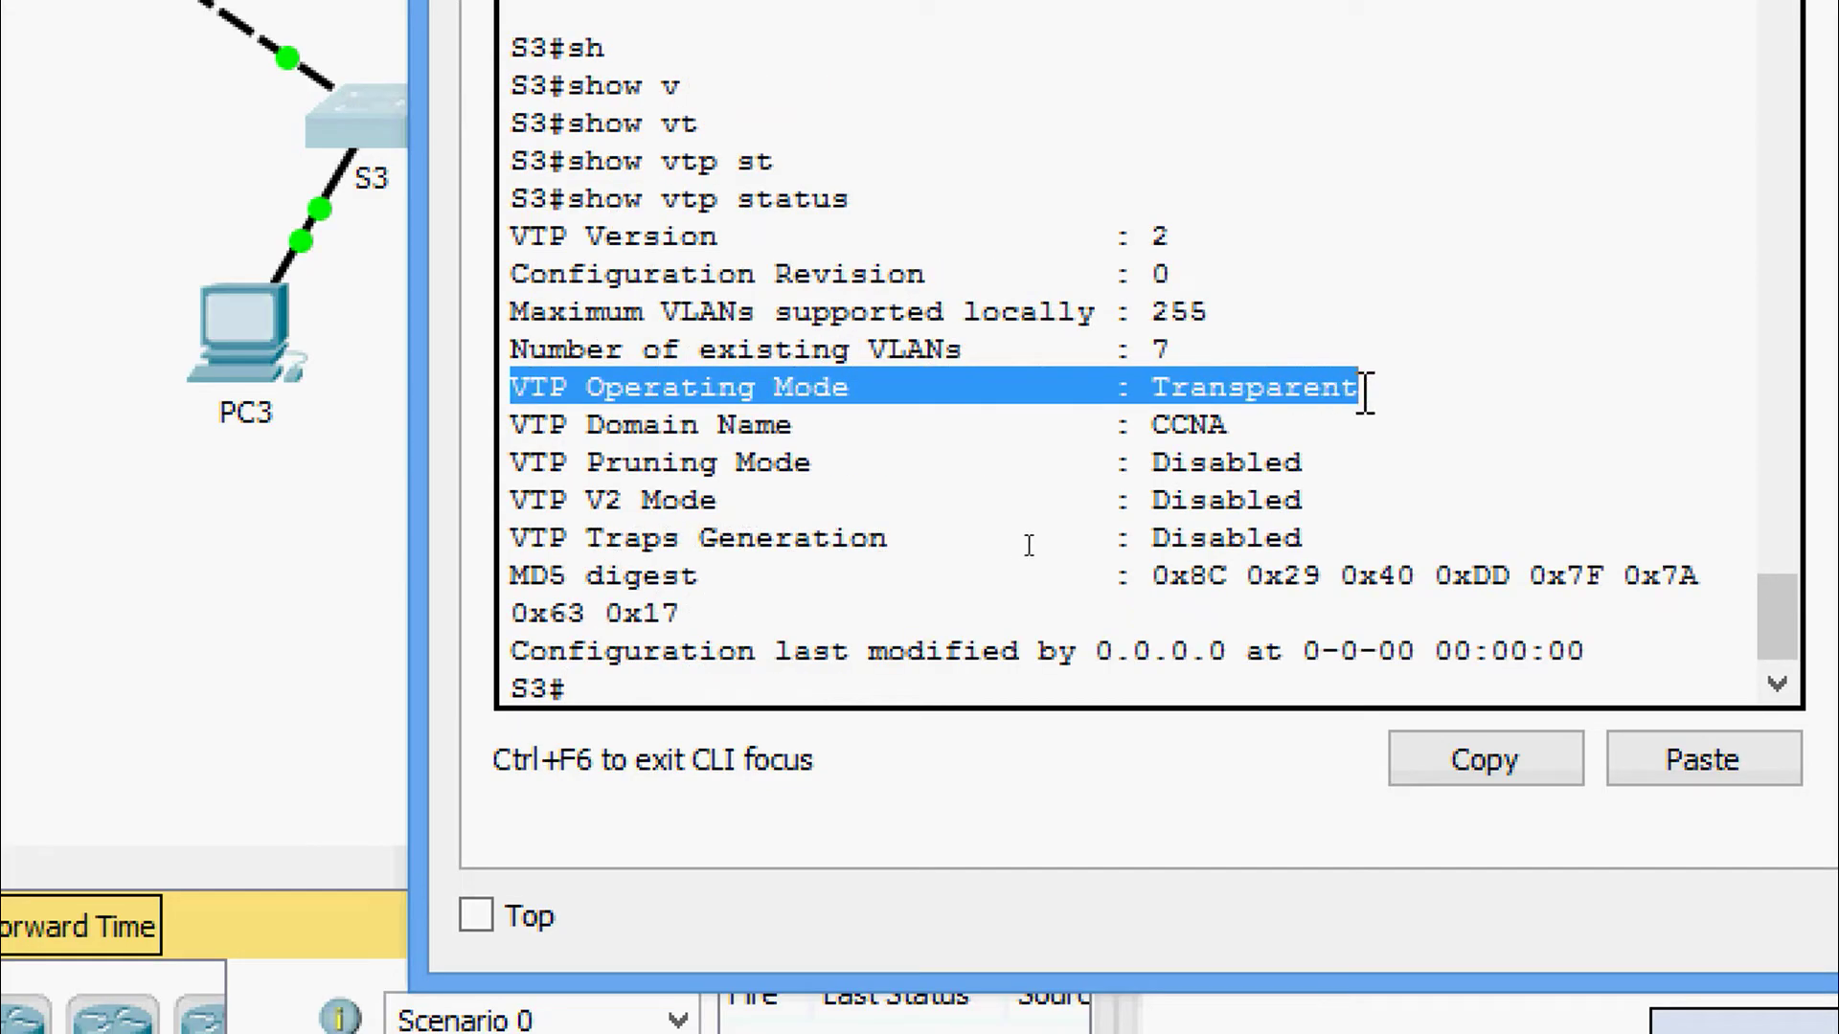
pyautogui.click(1285, 388)
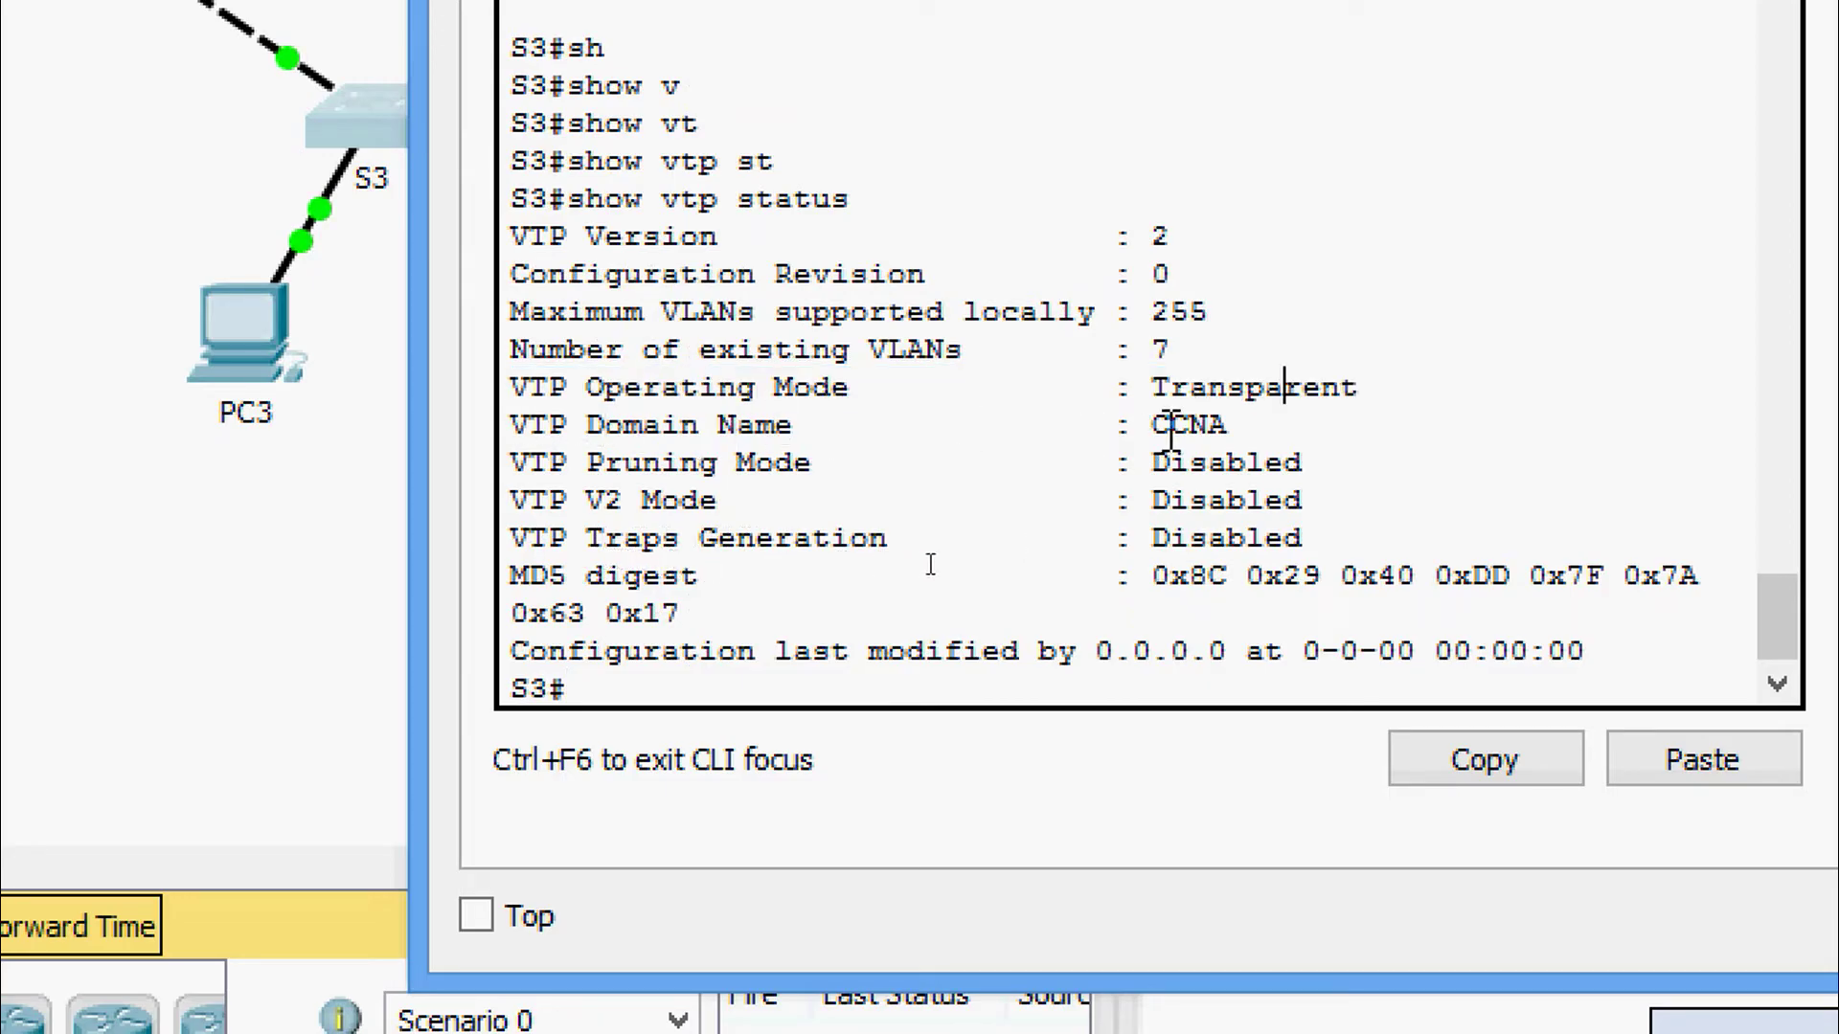
# Run show vtp password on S3 to check its stored password.
pyautogui.click(655, 692)
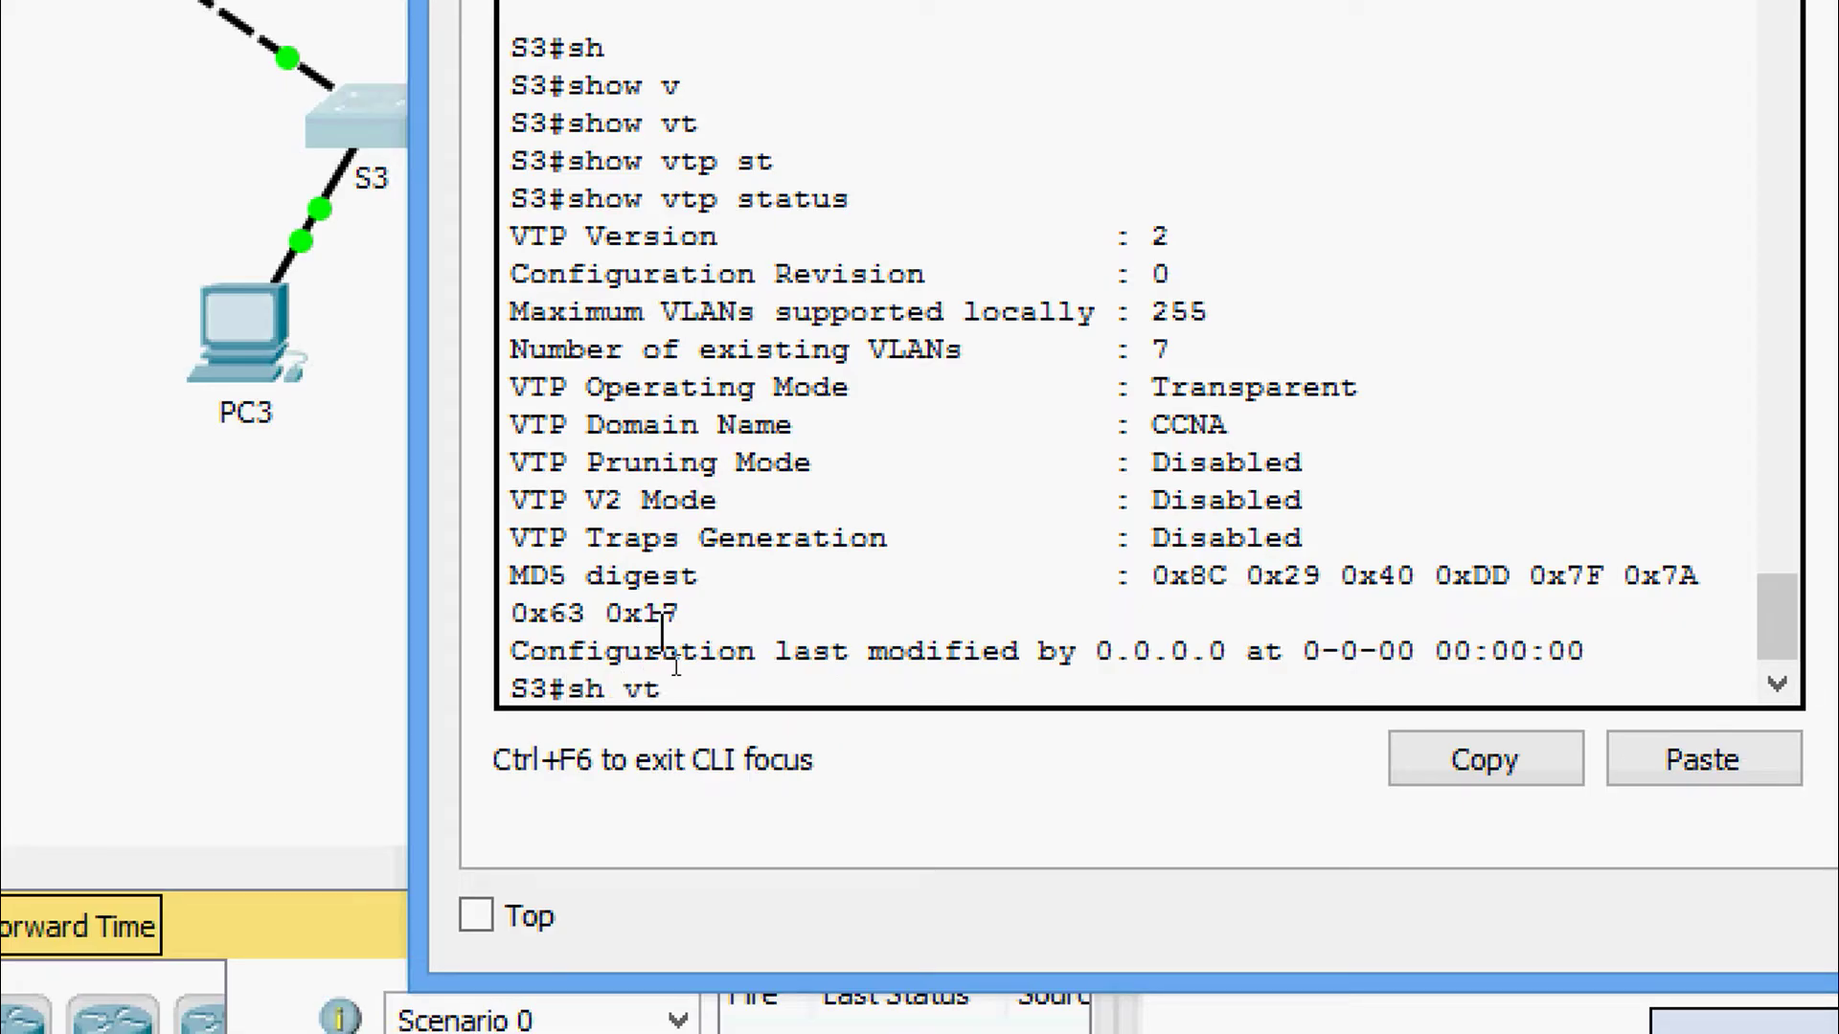
pyautogui.write('sh vt')
pyautogui.press('Tab')
pyautogui.write('pas')
pyautogui.press('Return')
pyautogui.press('Return')
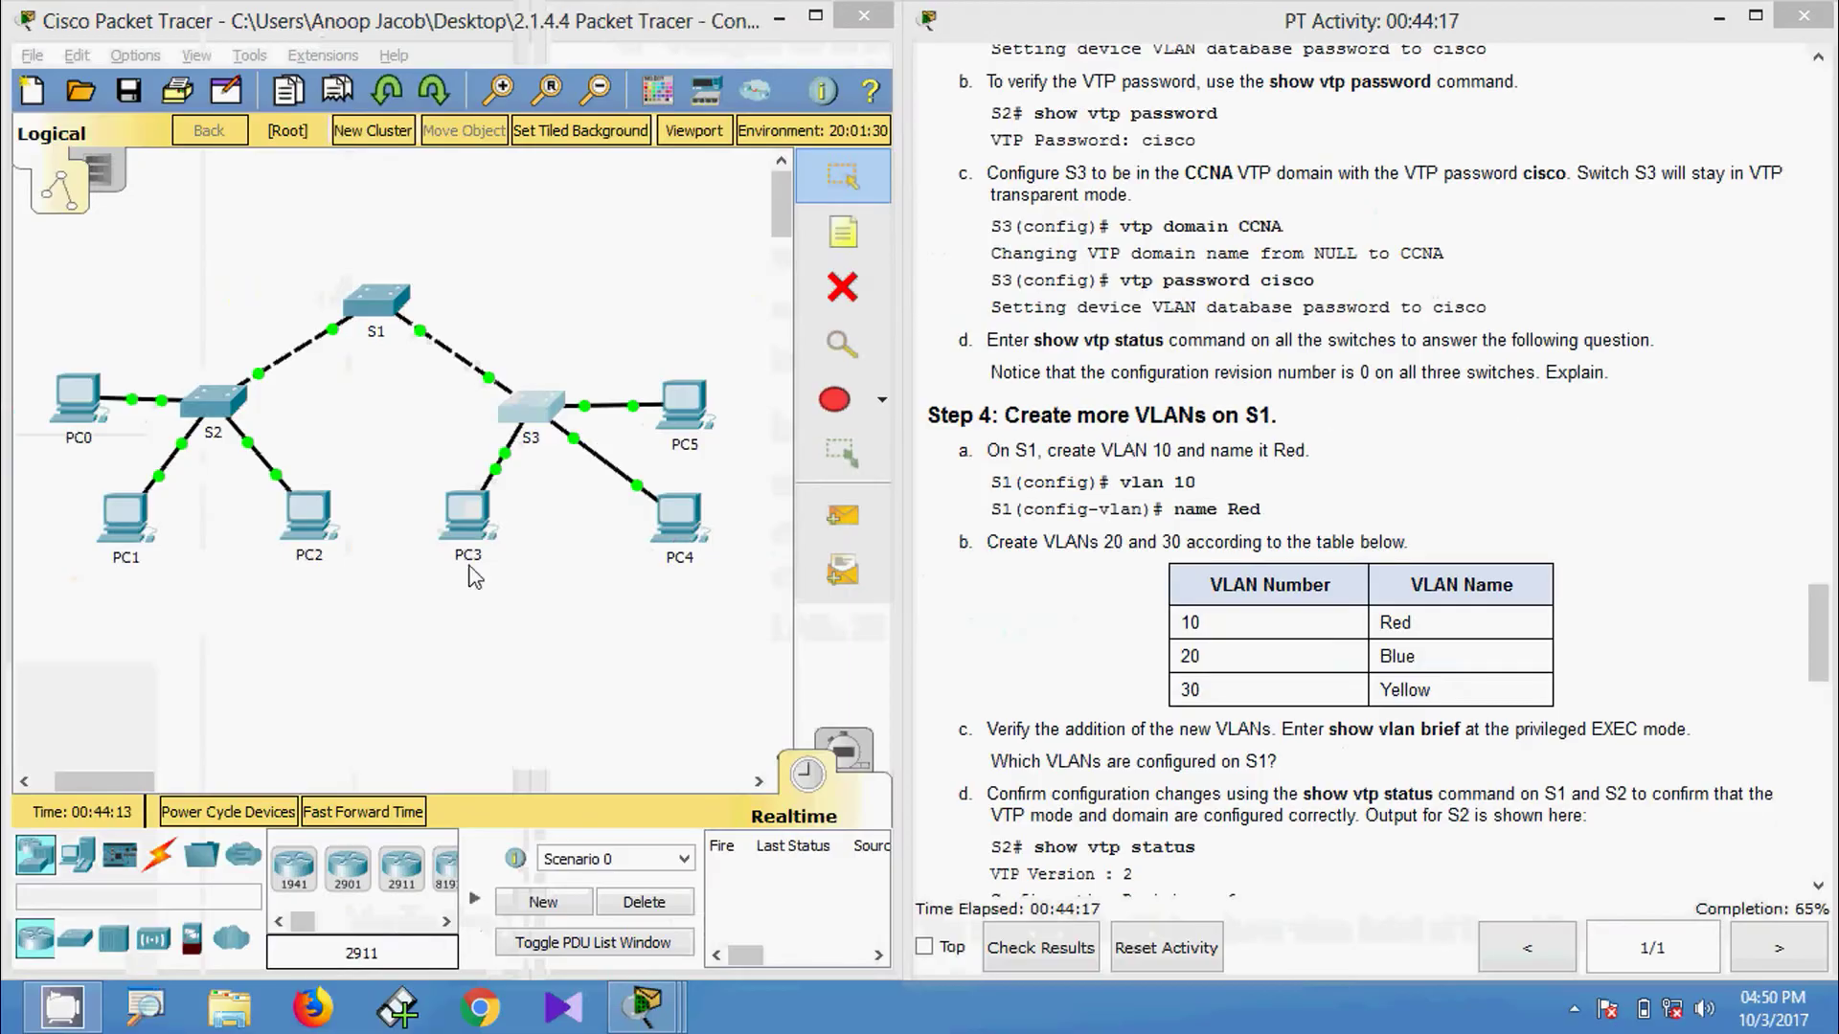
pyautogui.click(213, 400)
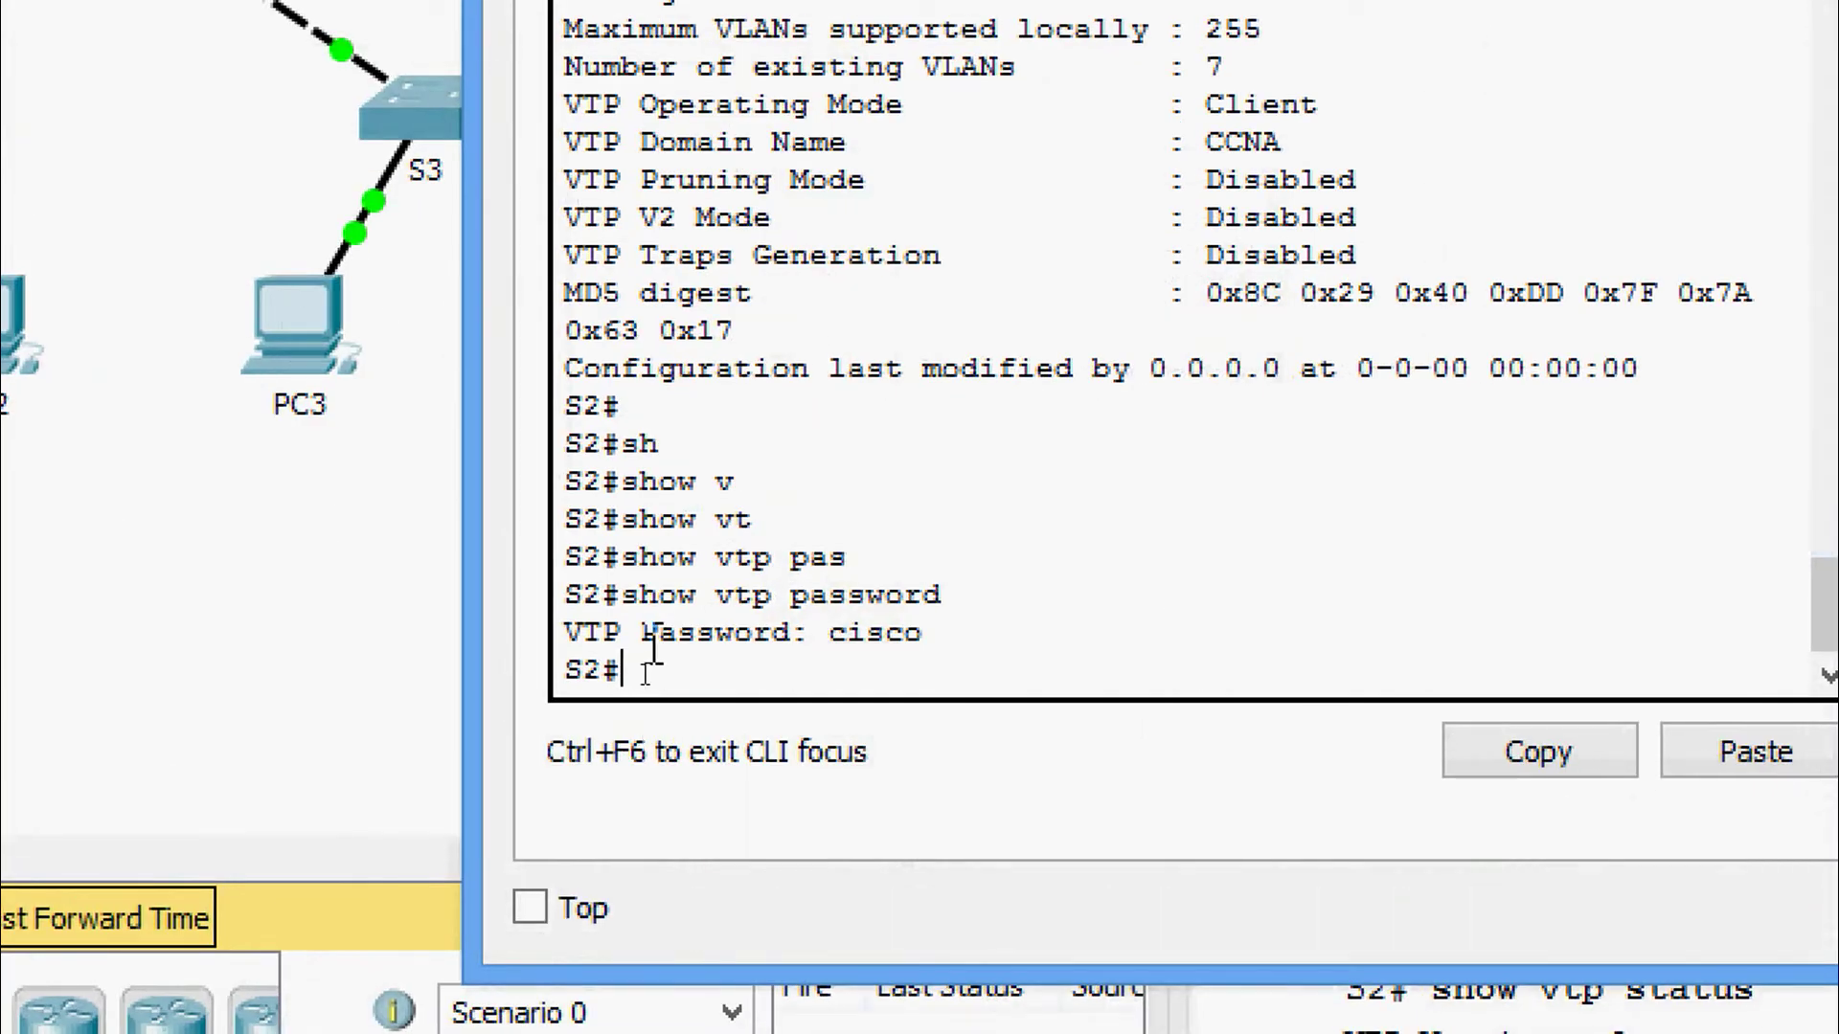
pyautogui.write('sh')
pyautogui.press('Tab')
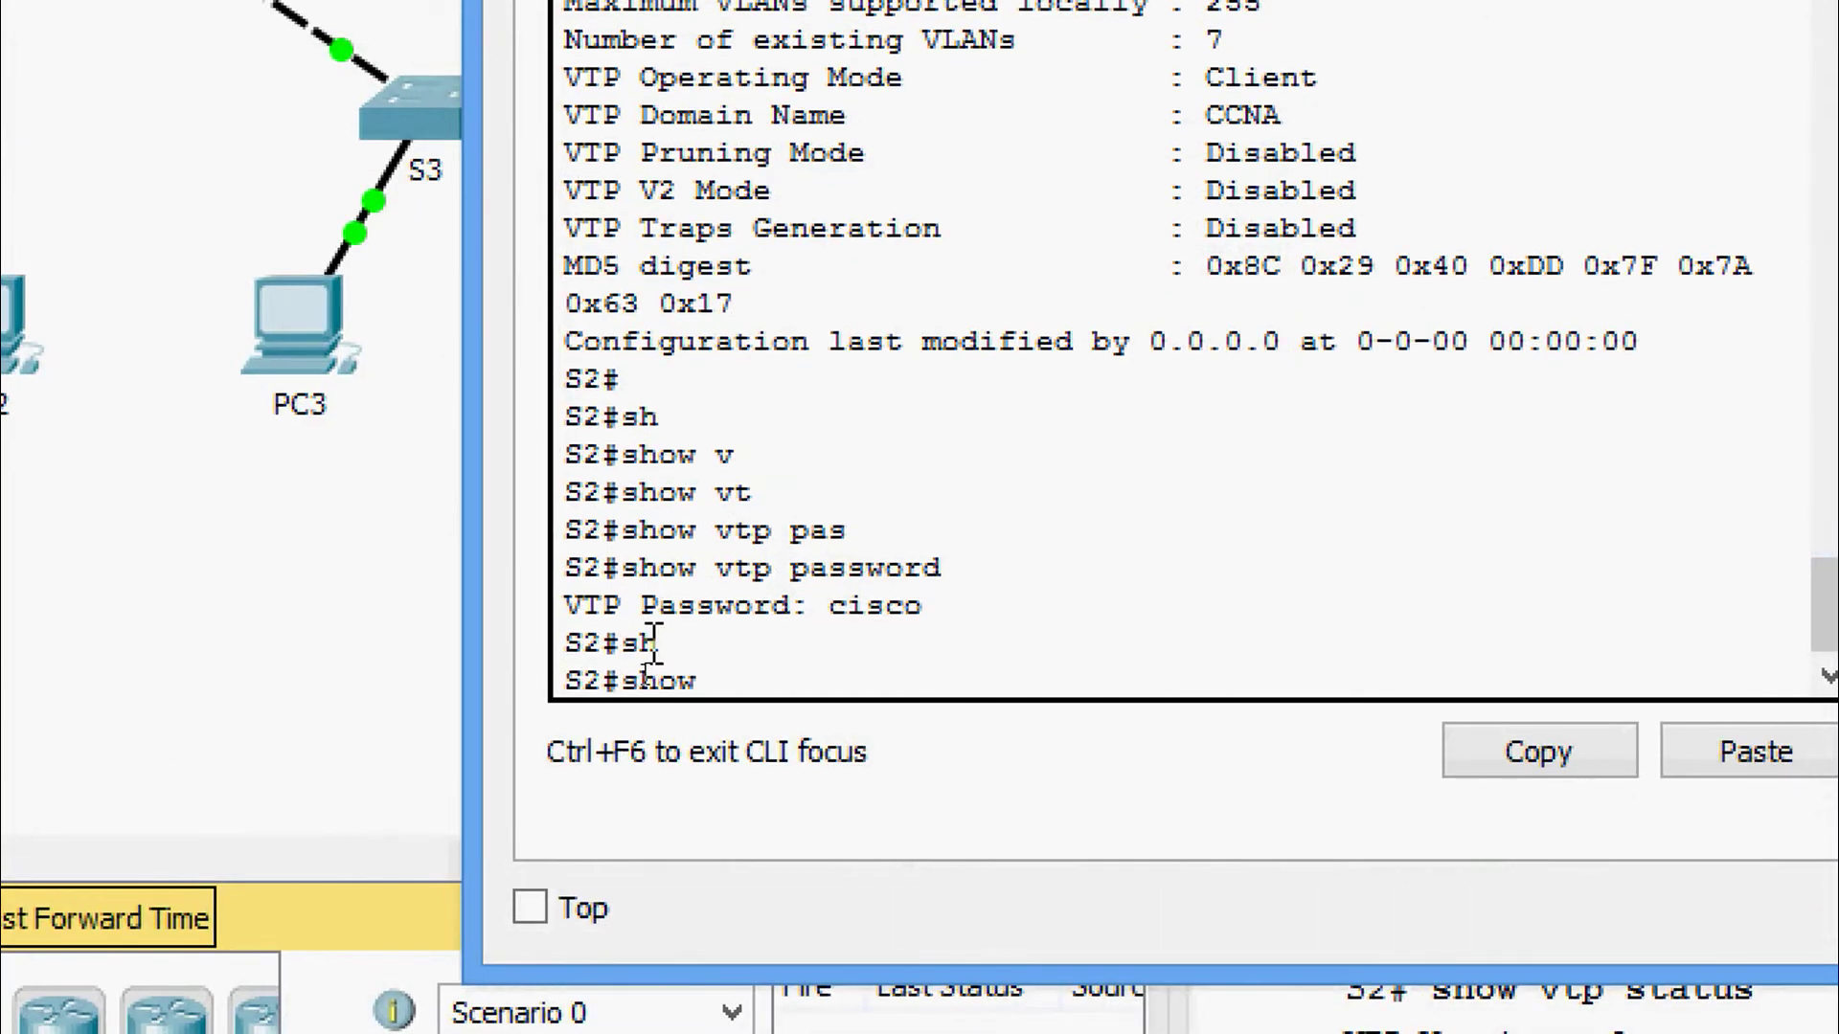
pyautogui.write('vt')
pyautogui.press('Tab')
pyautogui.write('st')
pyautogui.press('Tab')
pyautogui.press('Return')
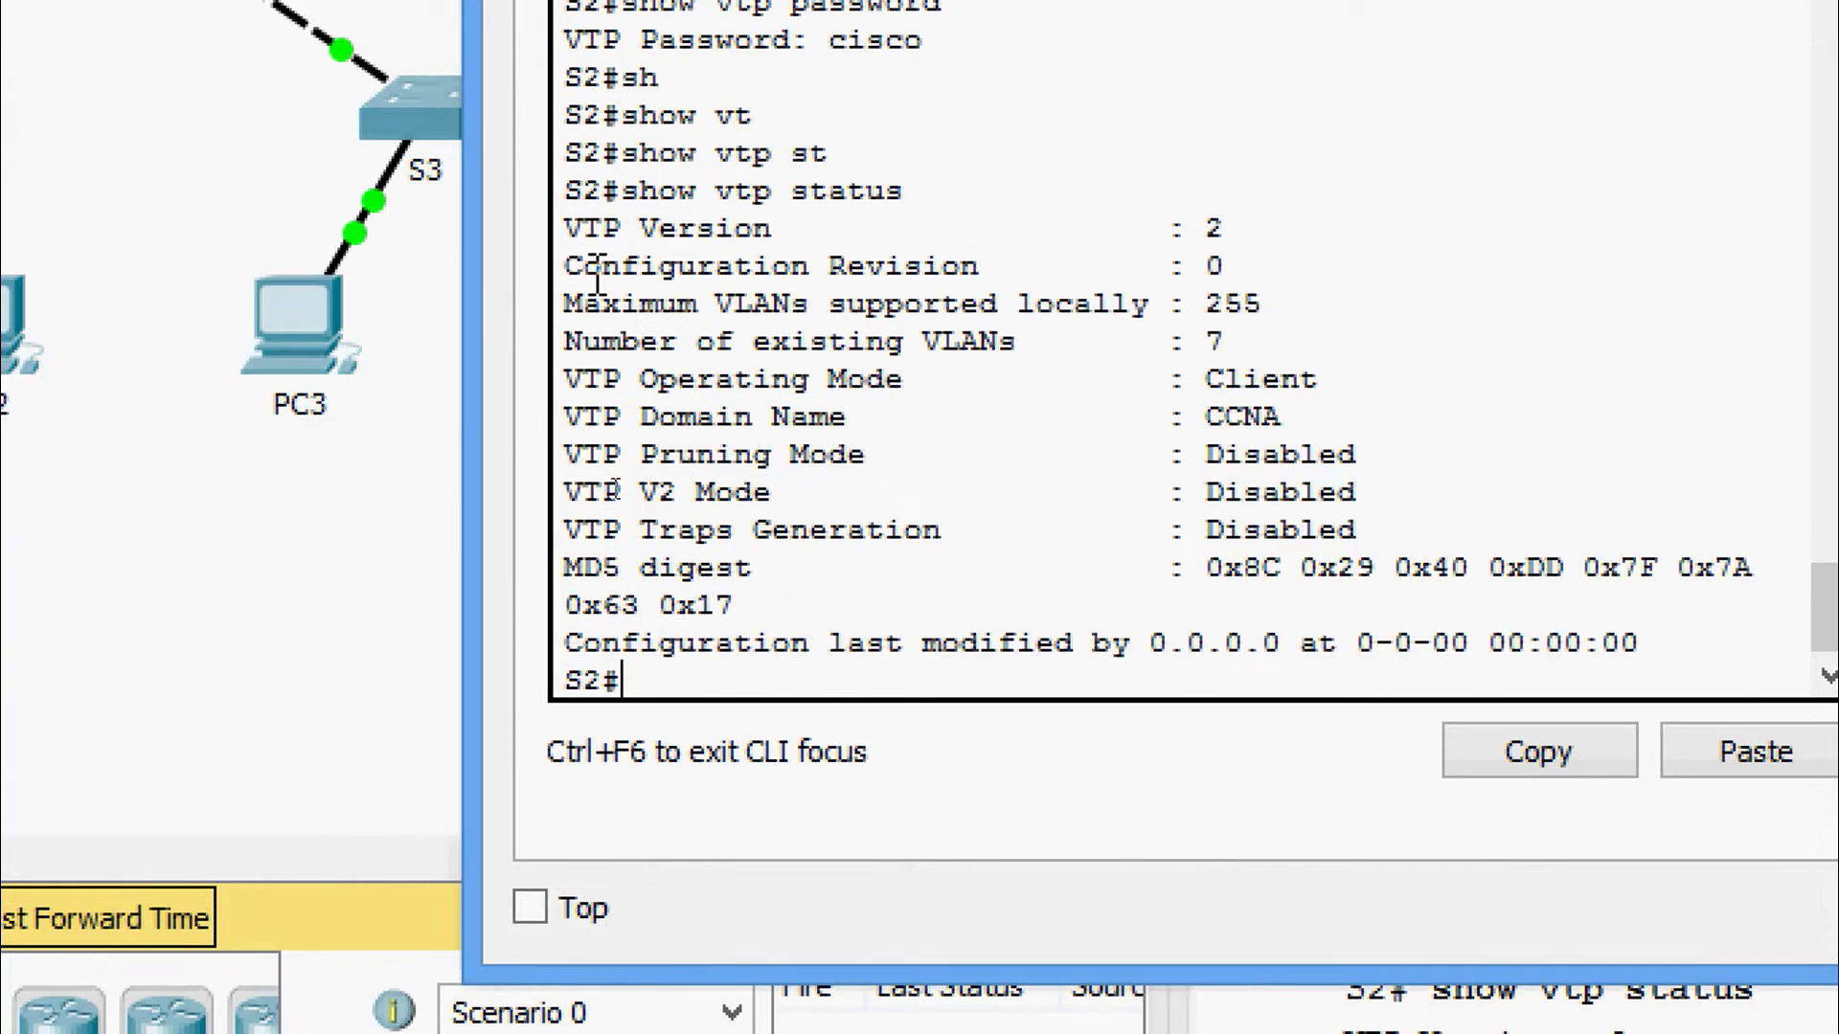
pyautogui.moveTo(567, 266); pyautogui.dragTo(1347, 267)
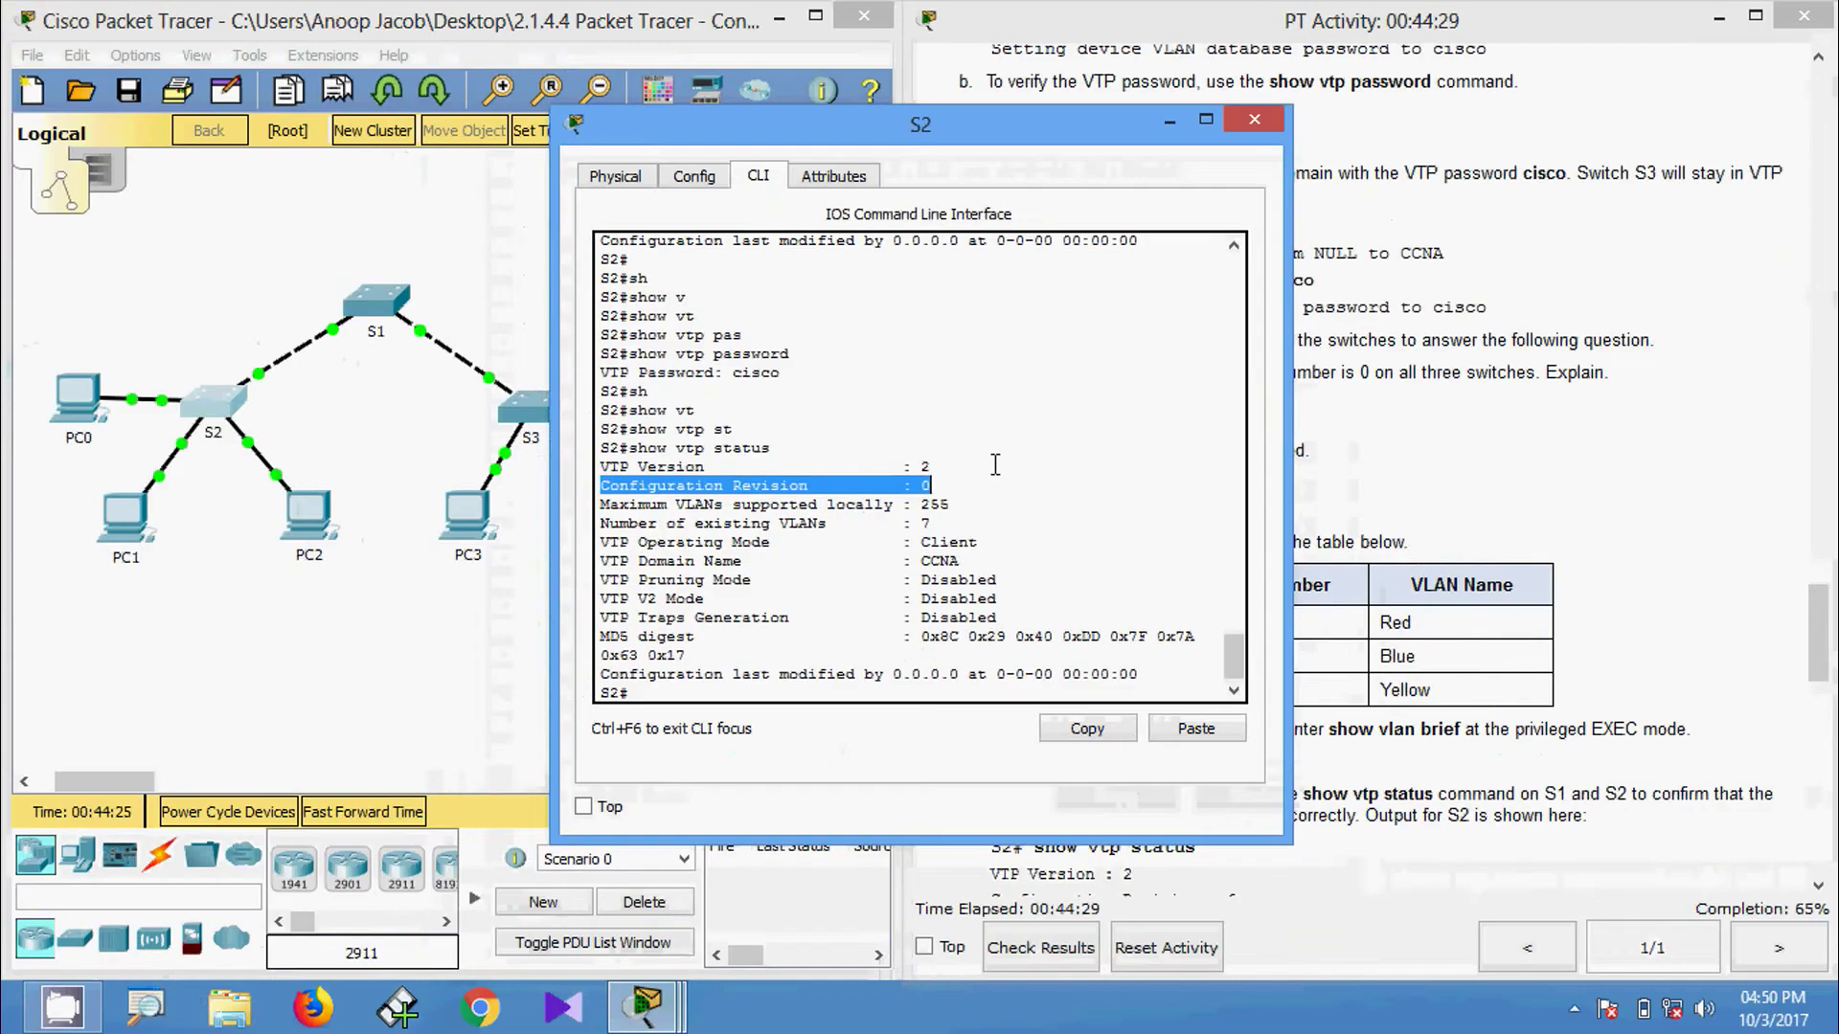
pyautogui.click(1253, 119)
pyautogui.click(392, 305)
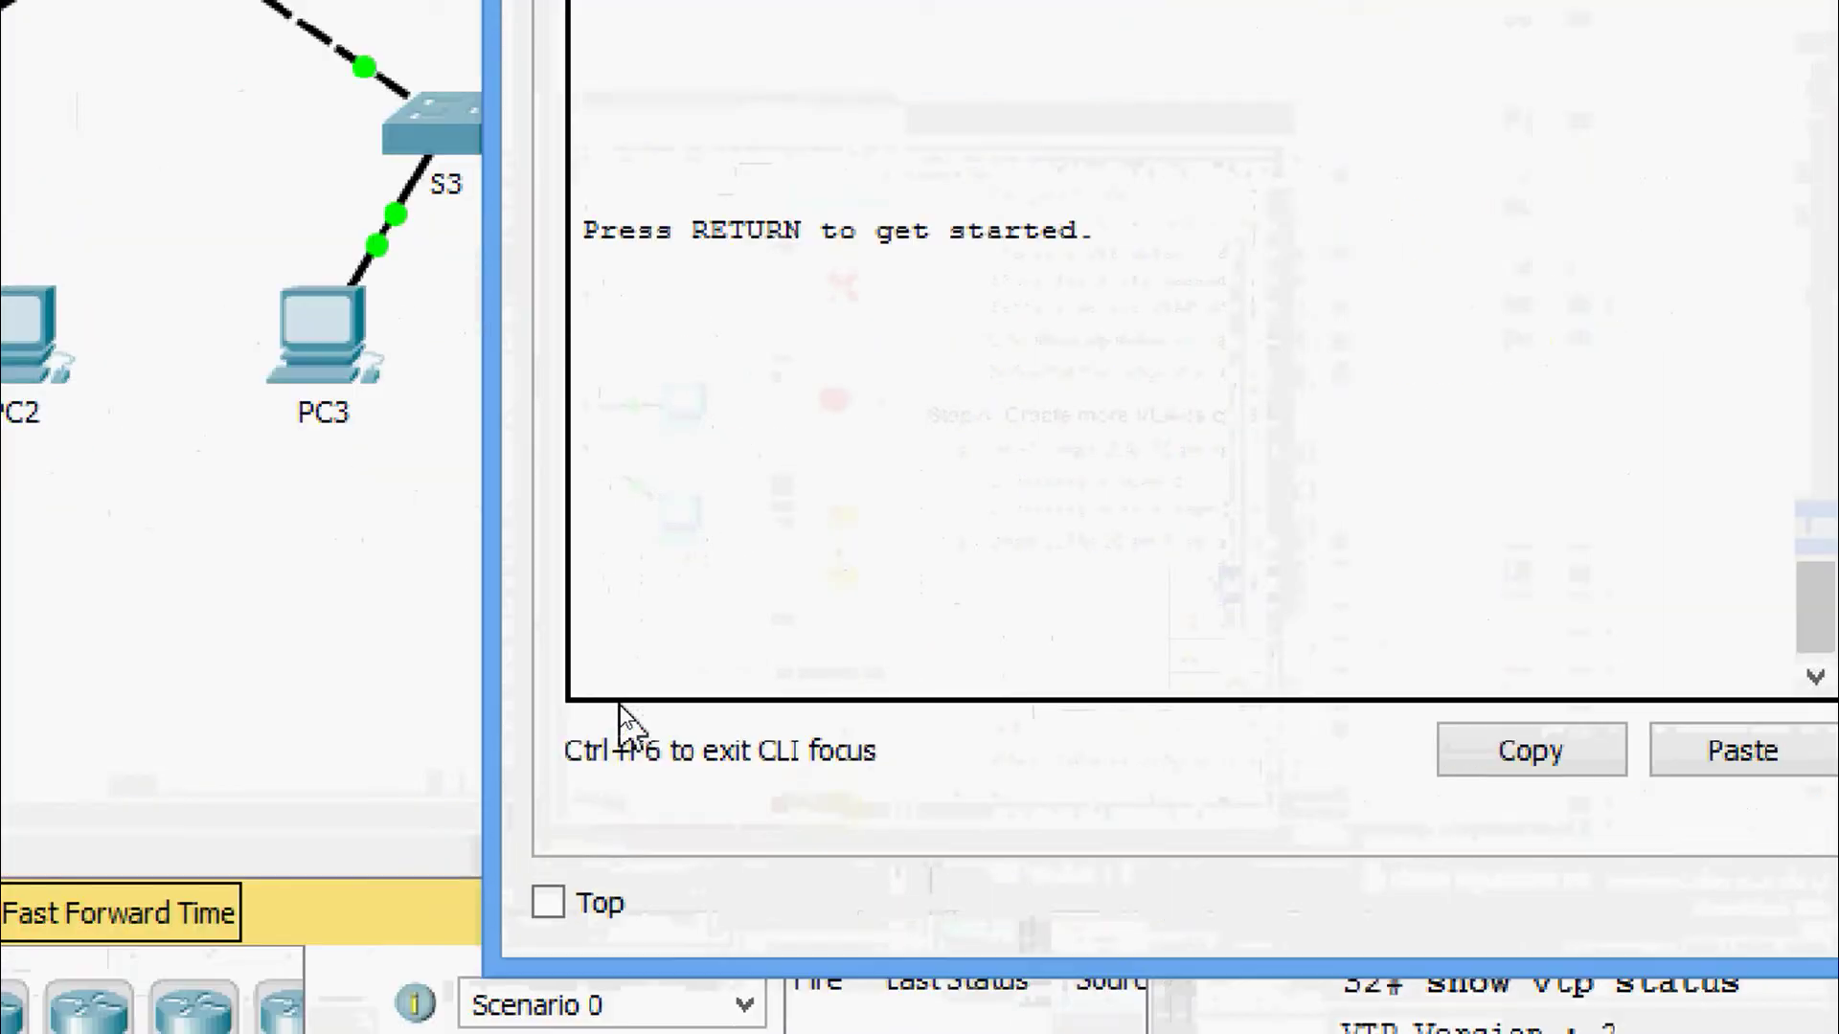
pyautogui.press('Return')
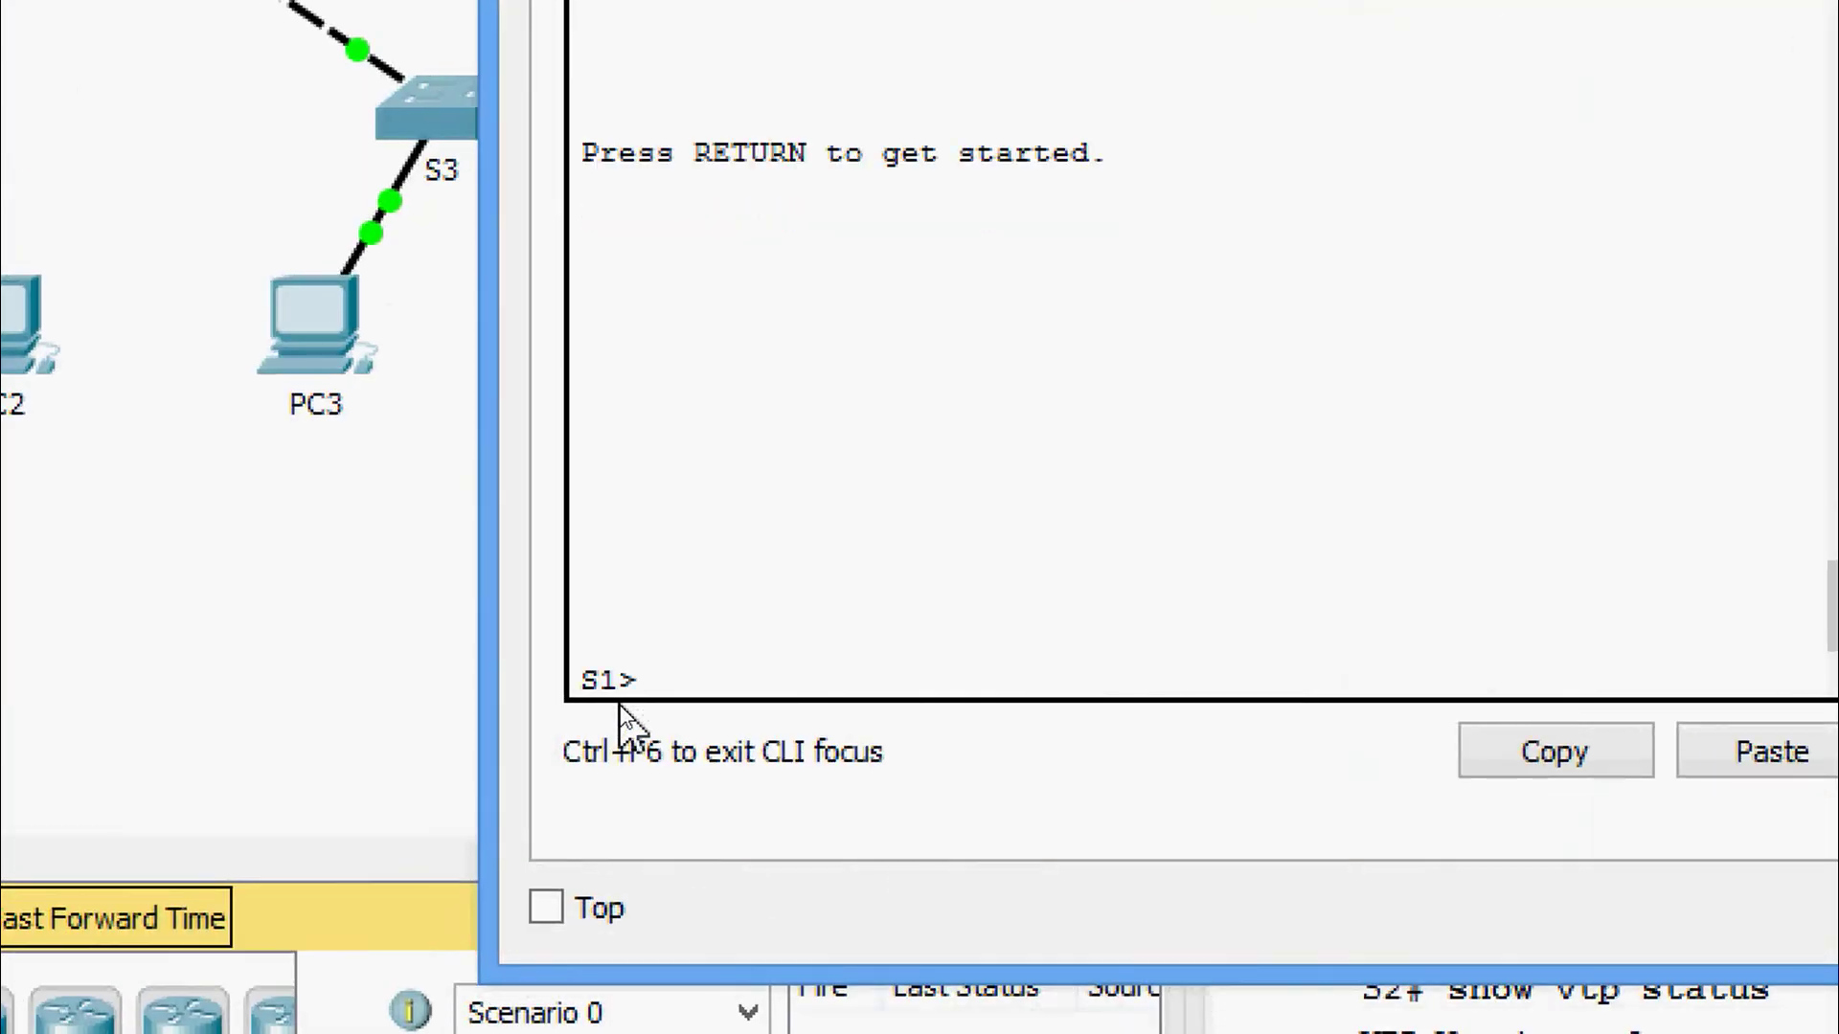
pyautogui.write('en')
pyautogui.press('Tab')
pyautogui.press('Return')
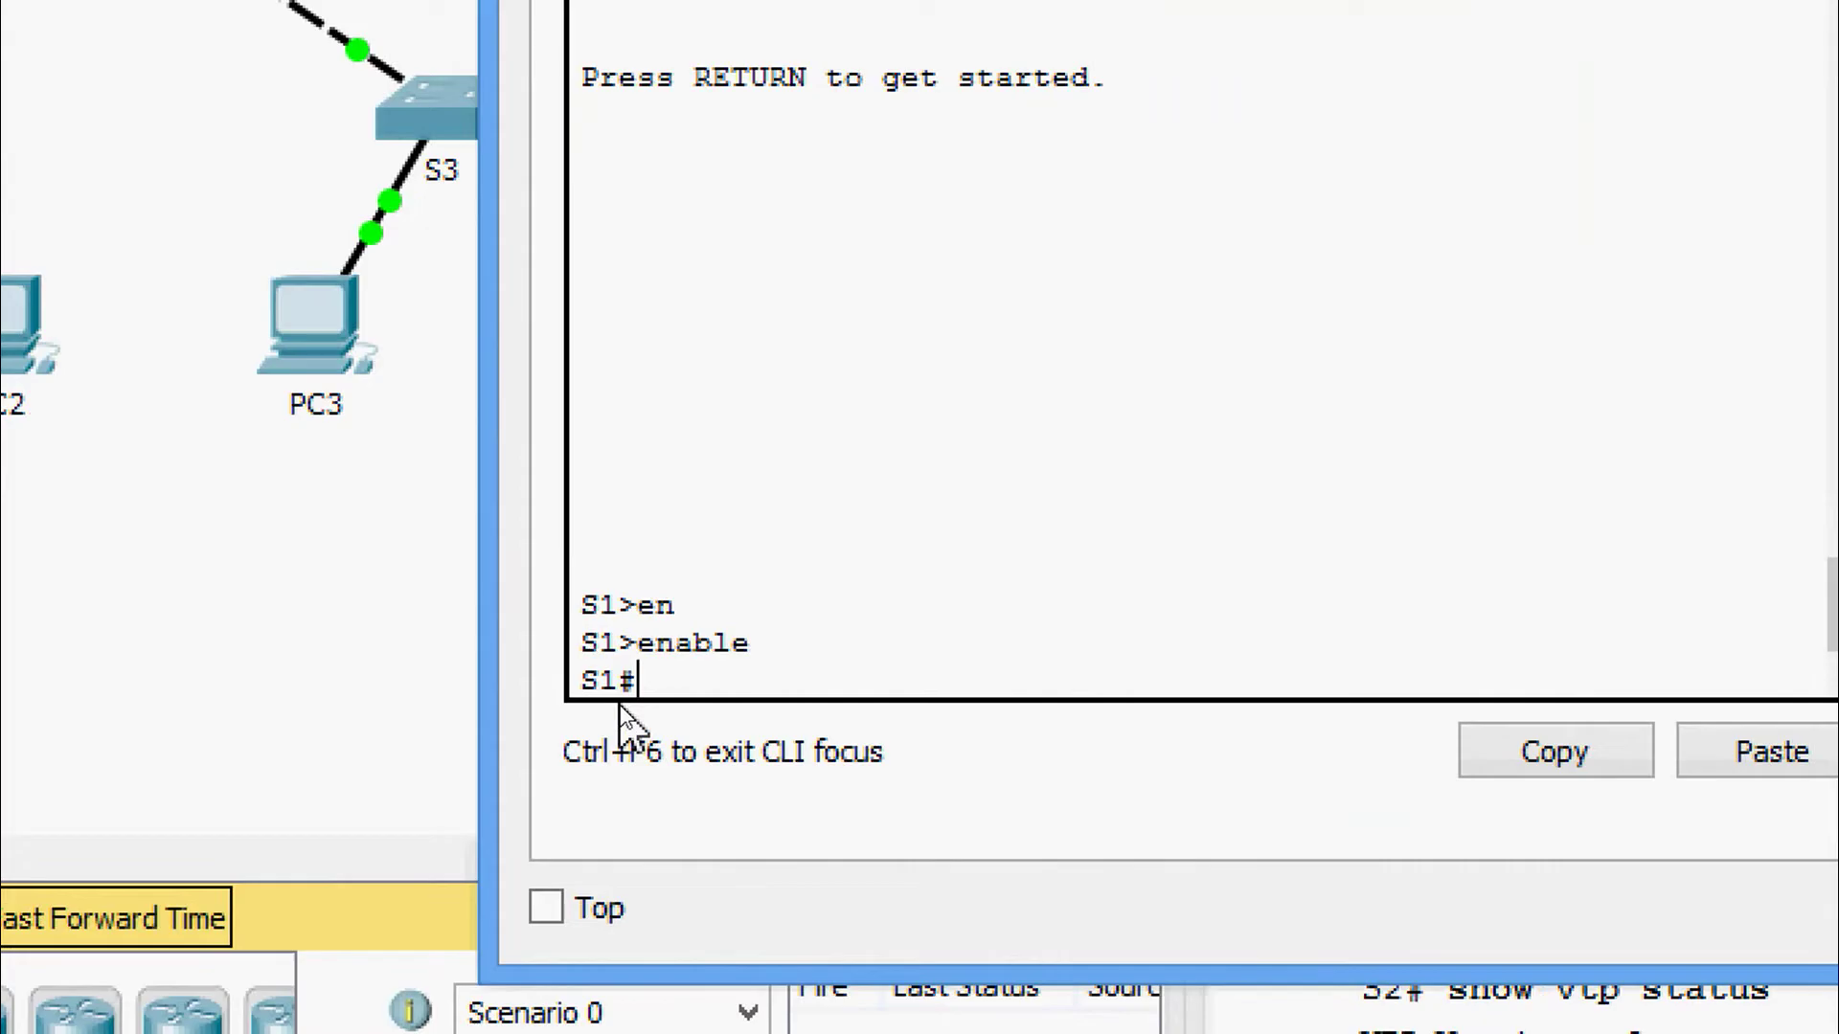
pyautogui.write('sh')
pyautogui.press('Tab')
pyautogui.write('v')
pyautogui.press('Tab')
pyautogui.write('t')
pyautogui.press('Tab')
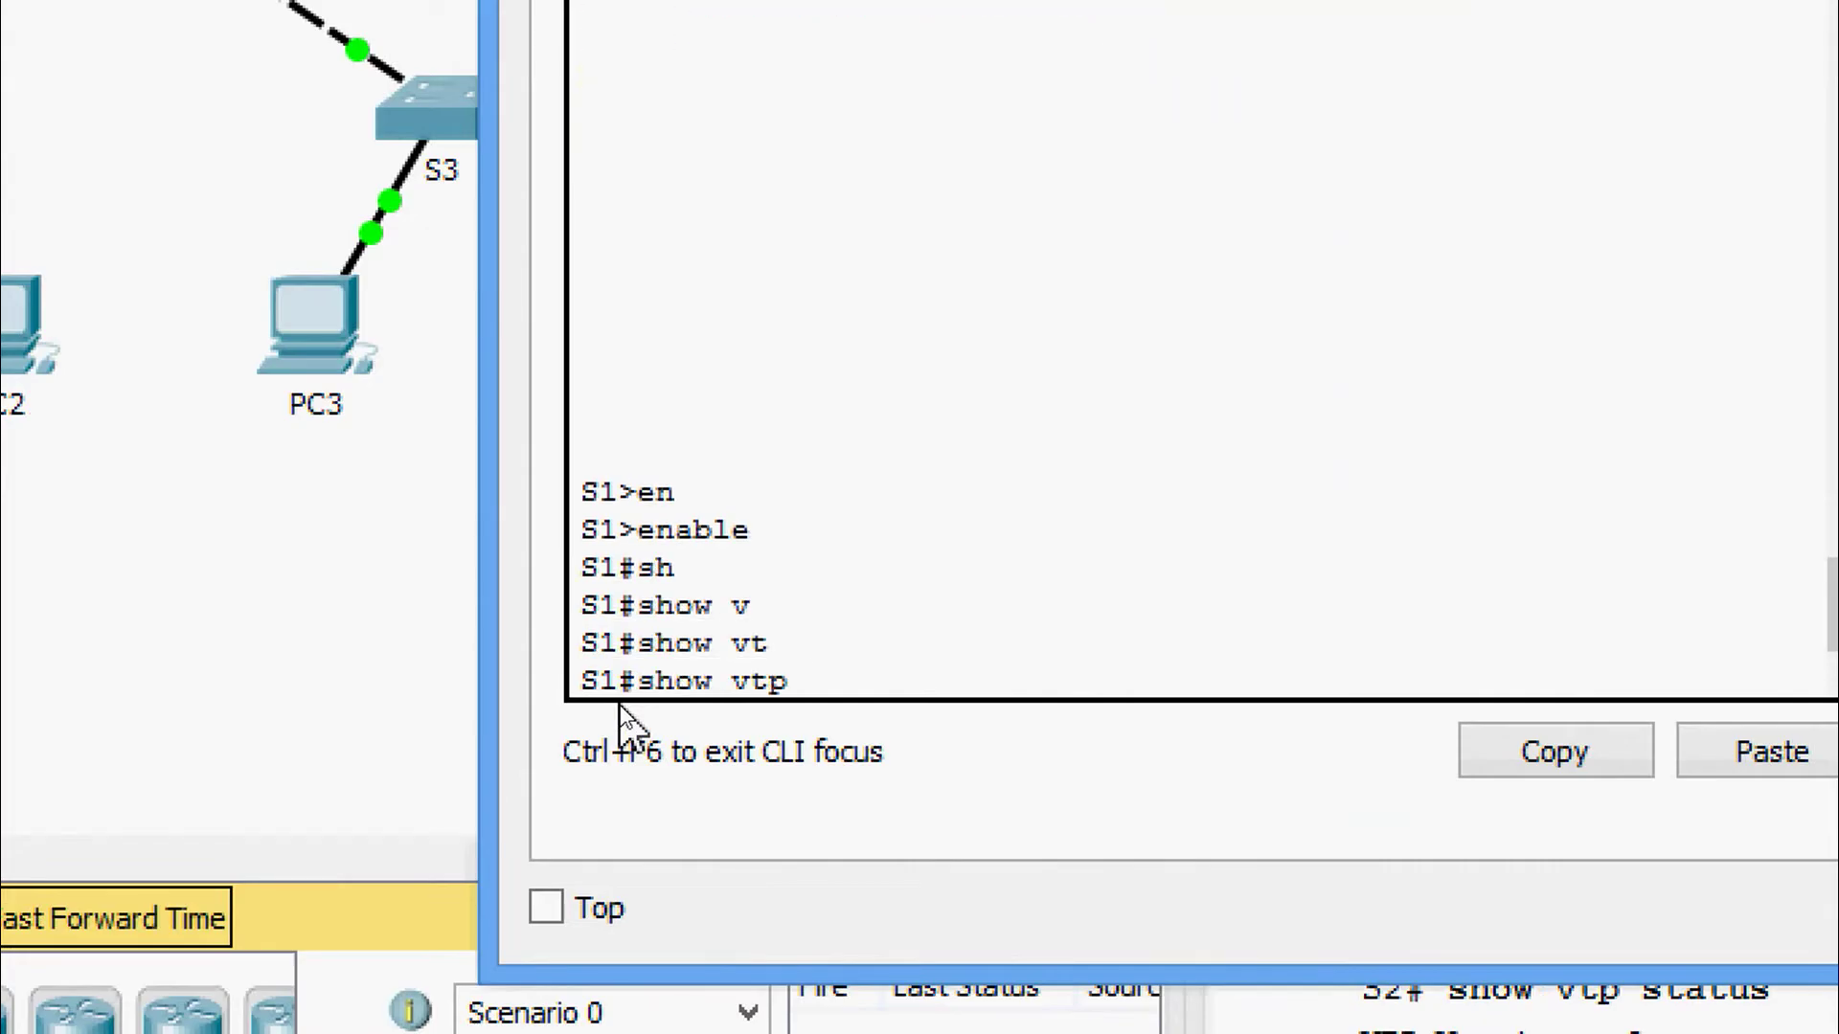
pyautogui.write('st')
pyautogui.press('Tab')
pyautogui.press('Return')
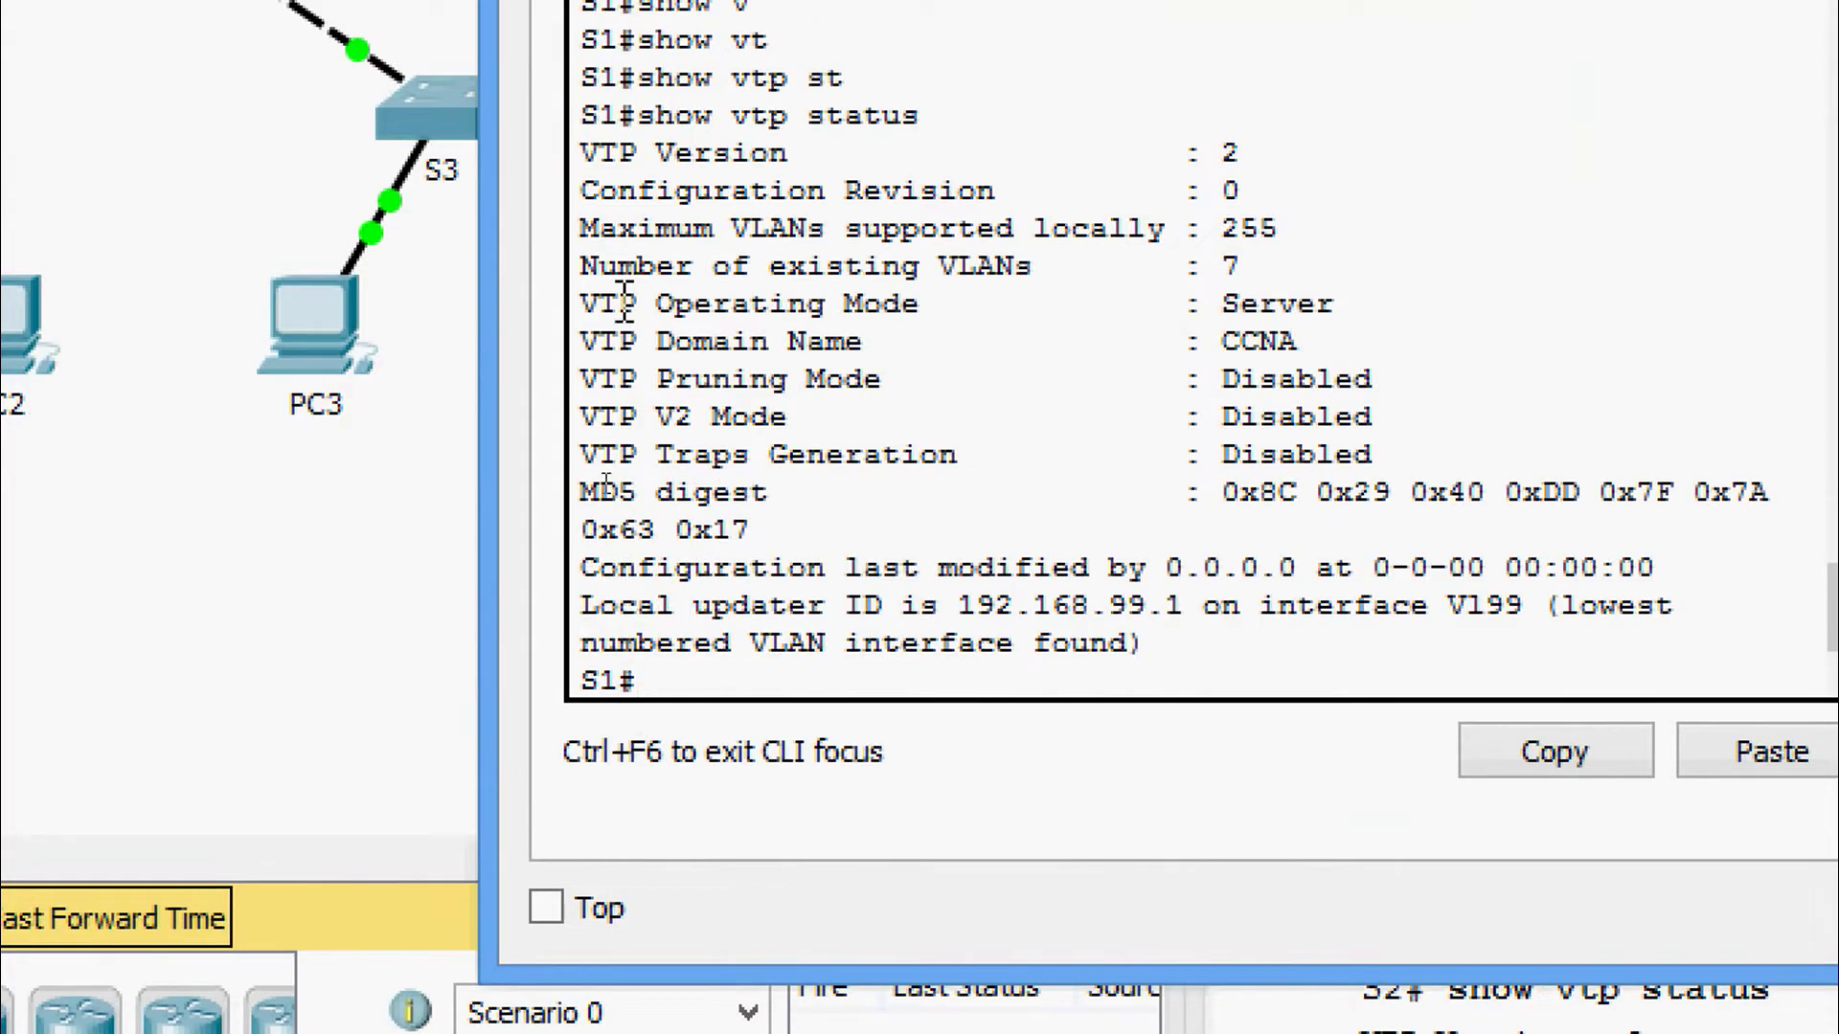
pyautogui.moveTo(581, 190); pyautogui.dragTo(1255, 191)
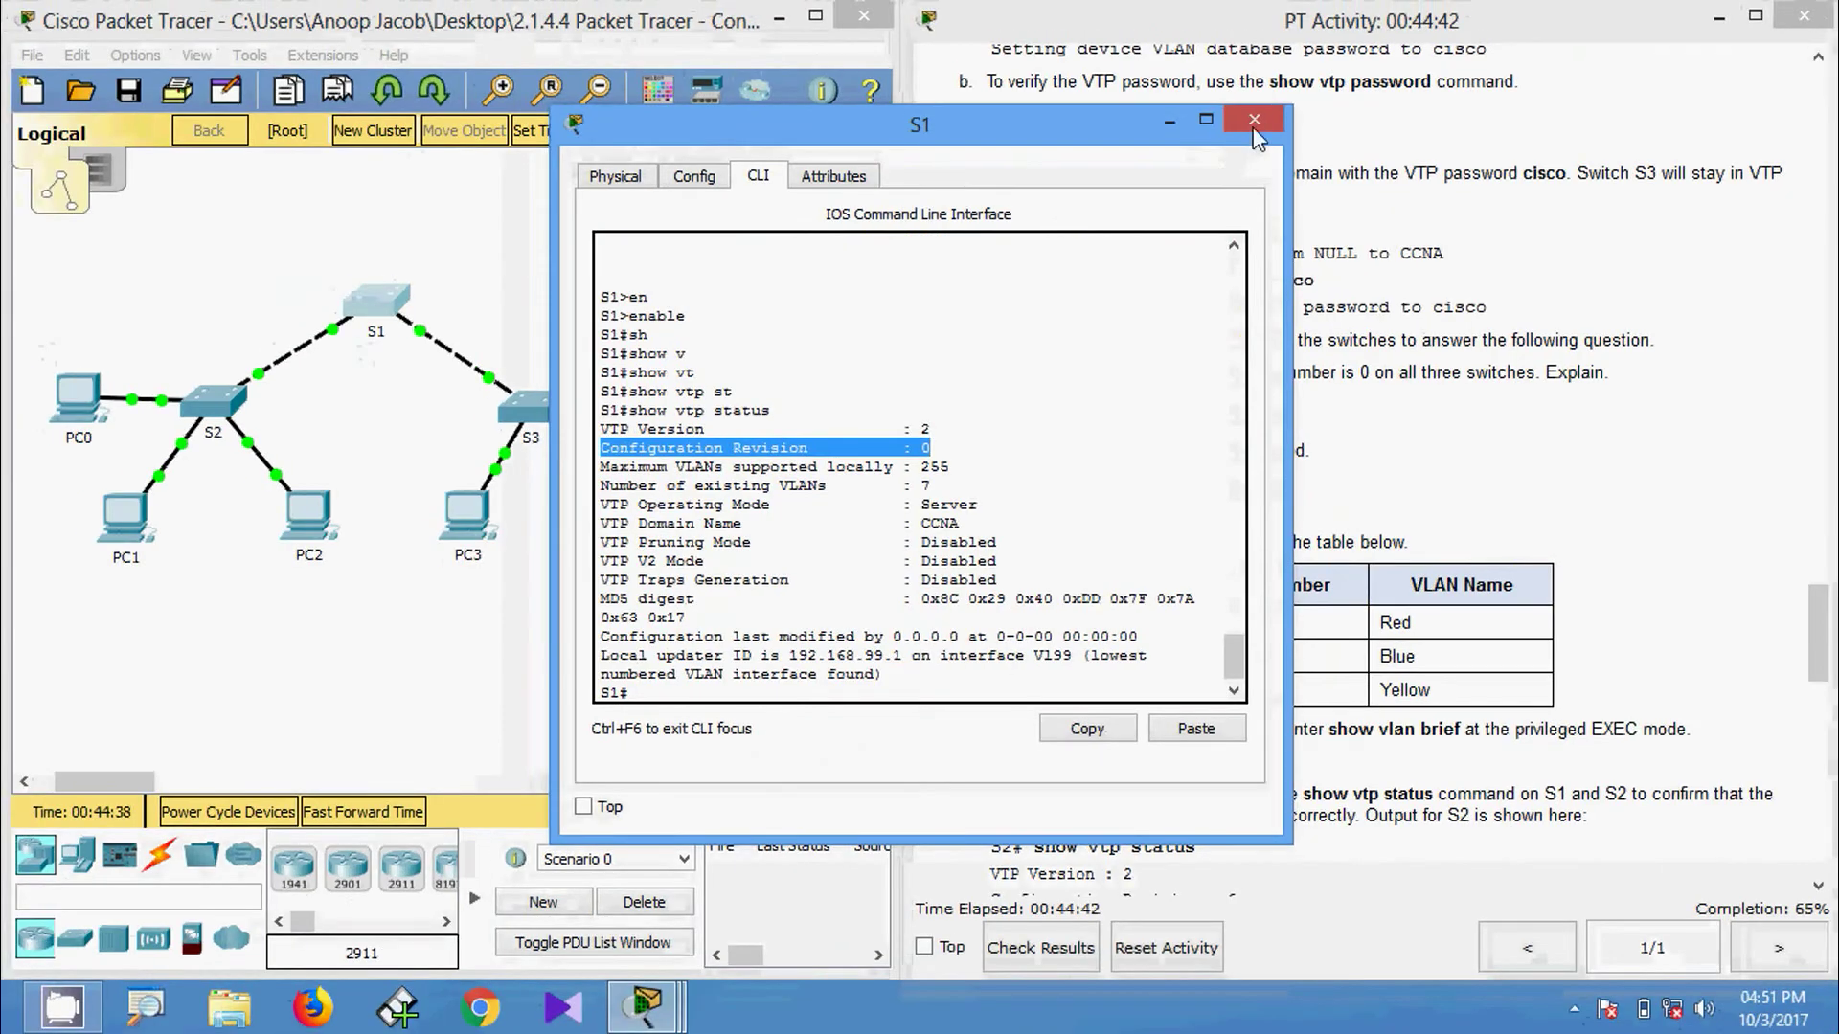
# Close S1's console and return S3's console from configuration mode to the privileged prompt.
pyautogui.click(1255, 119)
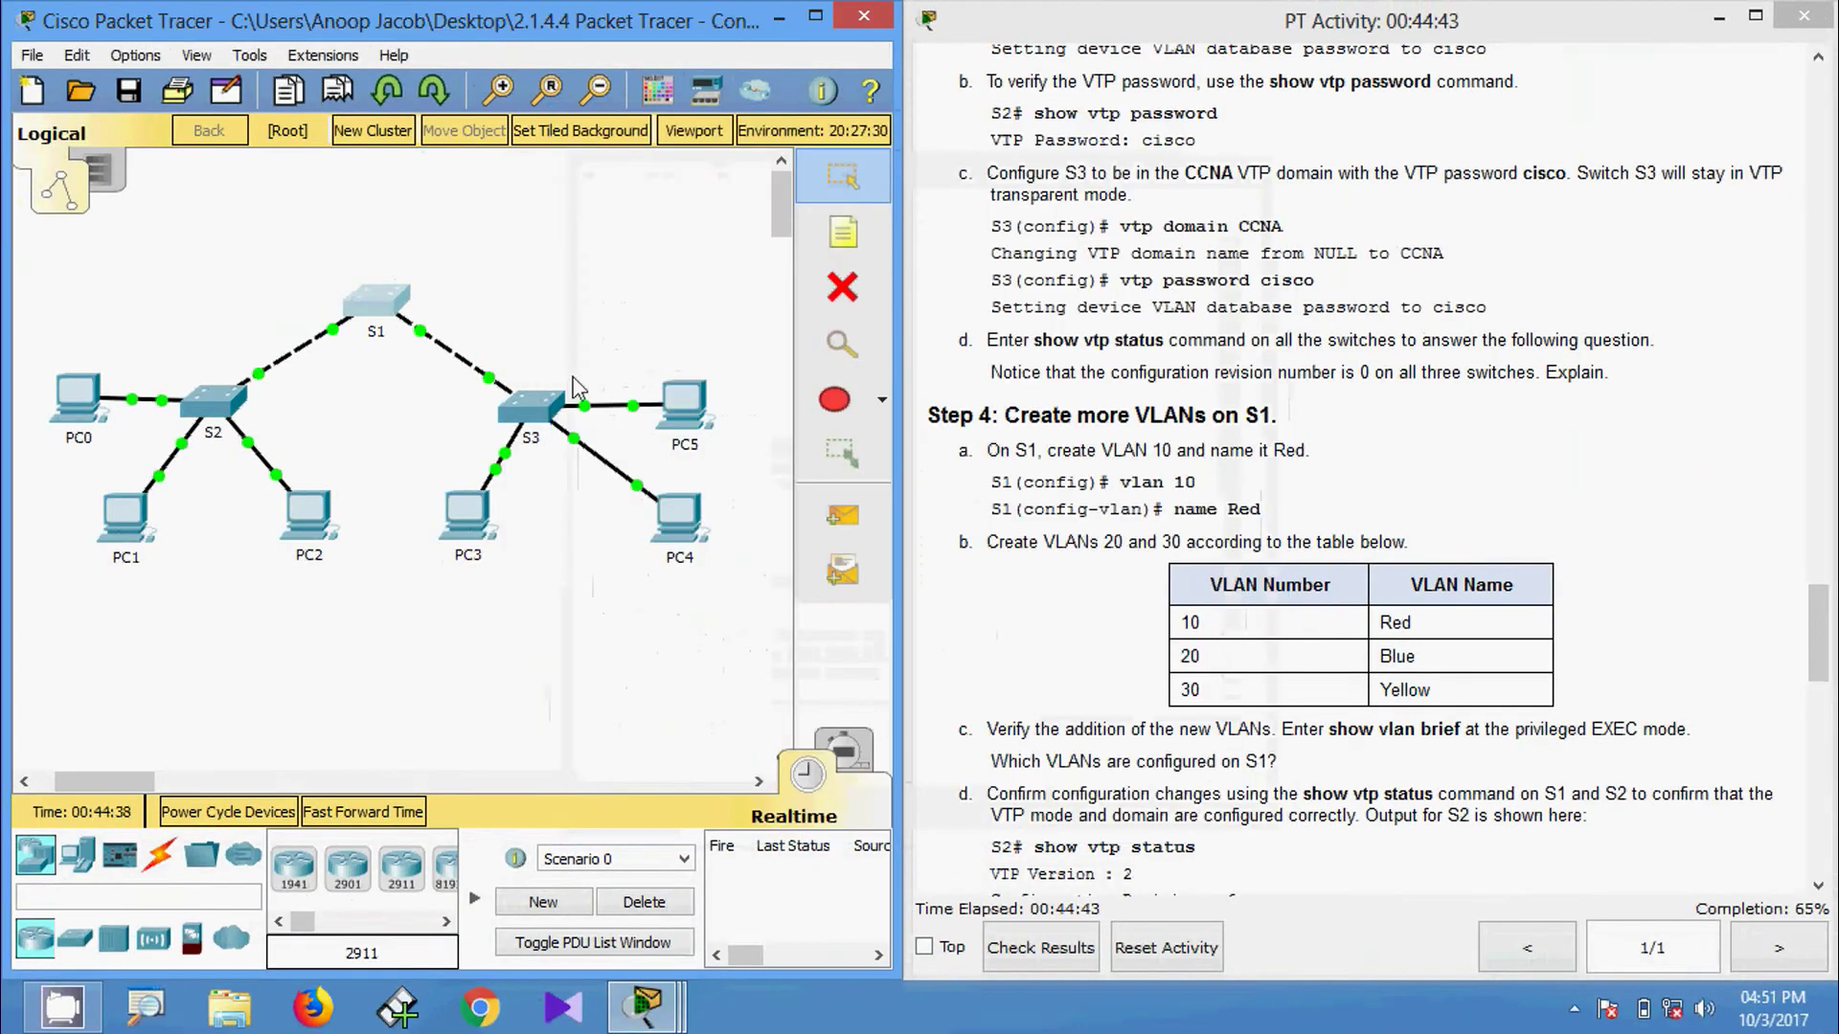
pyautogui.click(522, 407)
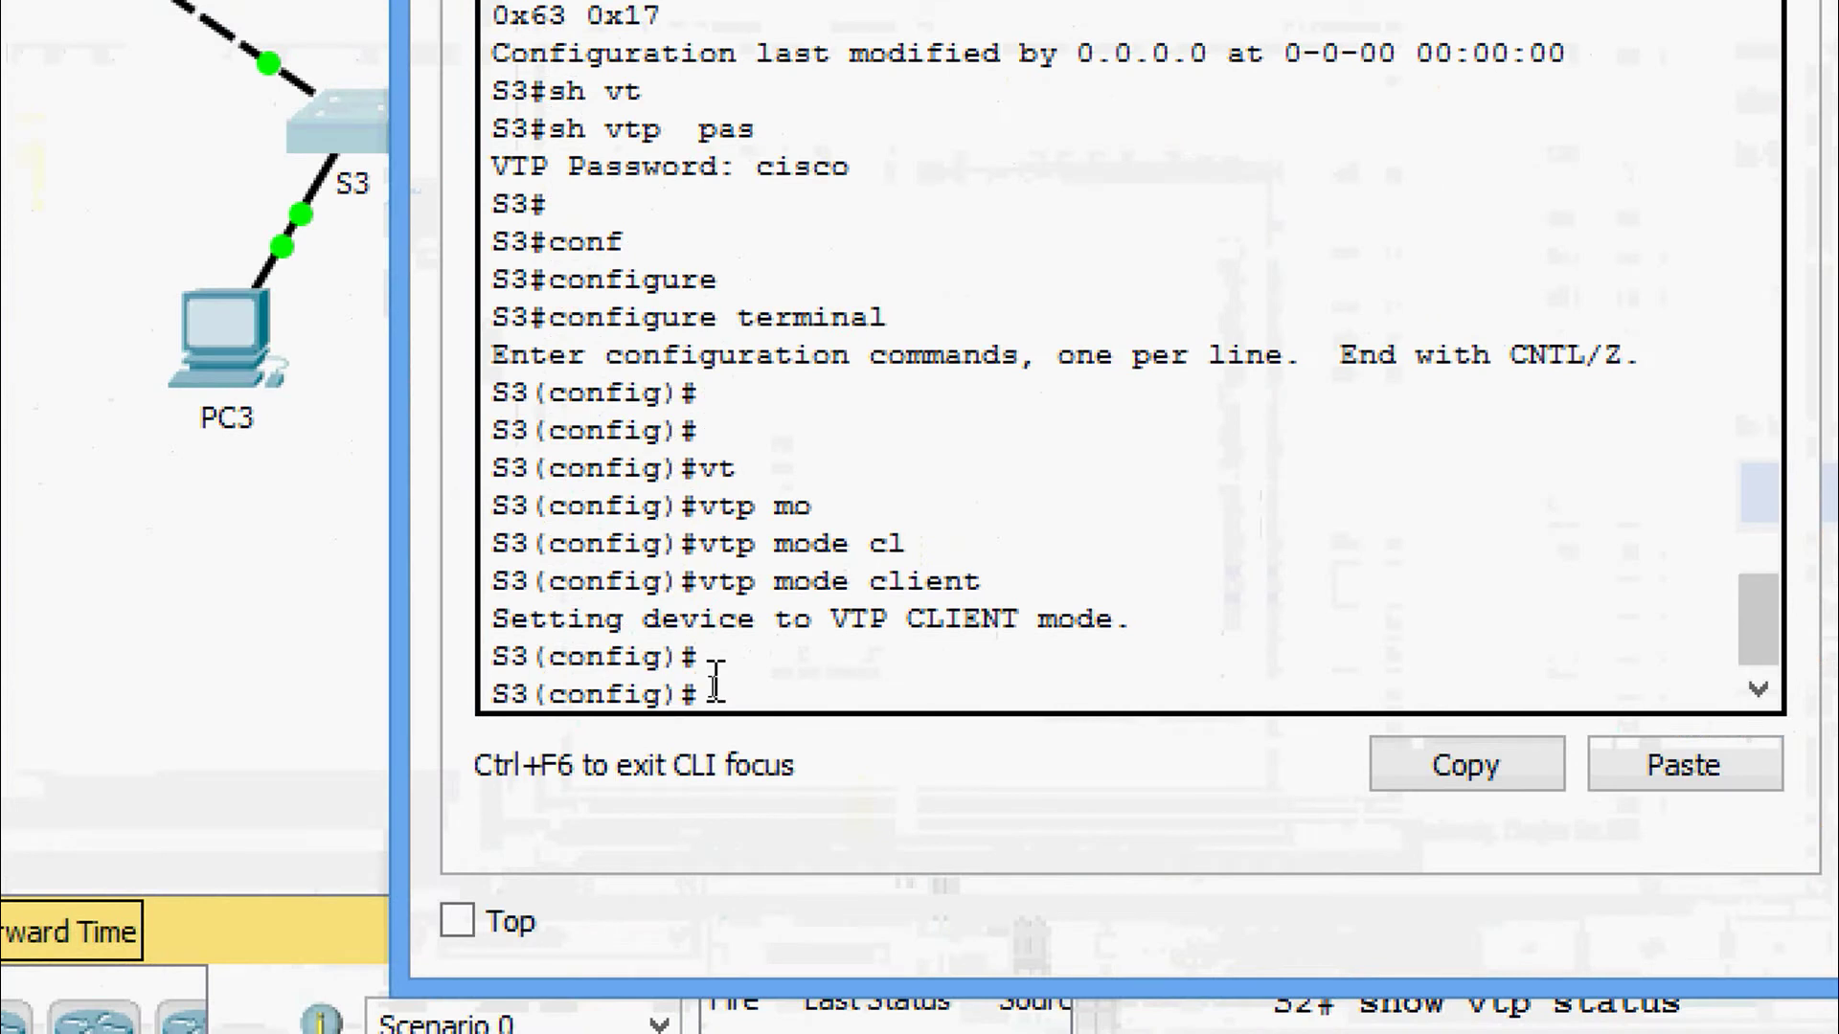
pyautogui.moveTo(716, 681); pyautogui.dragTo(716, 674)
pyautogui.hotkey('ctrl', 'z')
pyautogui.press('Return')
pyautogui.press('Return')
# Run show vtp status on S3 and highlight its configuration revision line.
pyautogui.write('s')
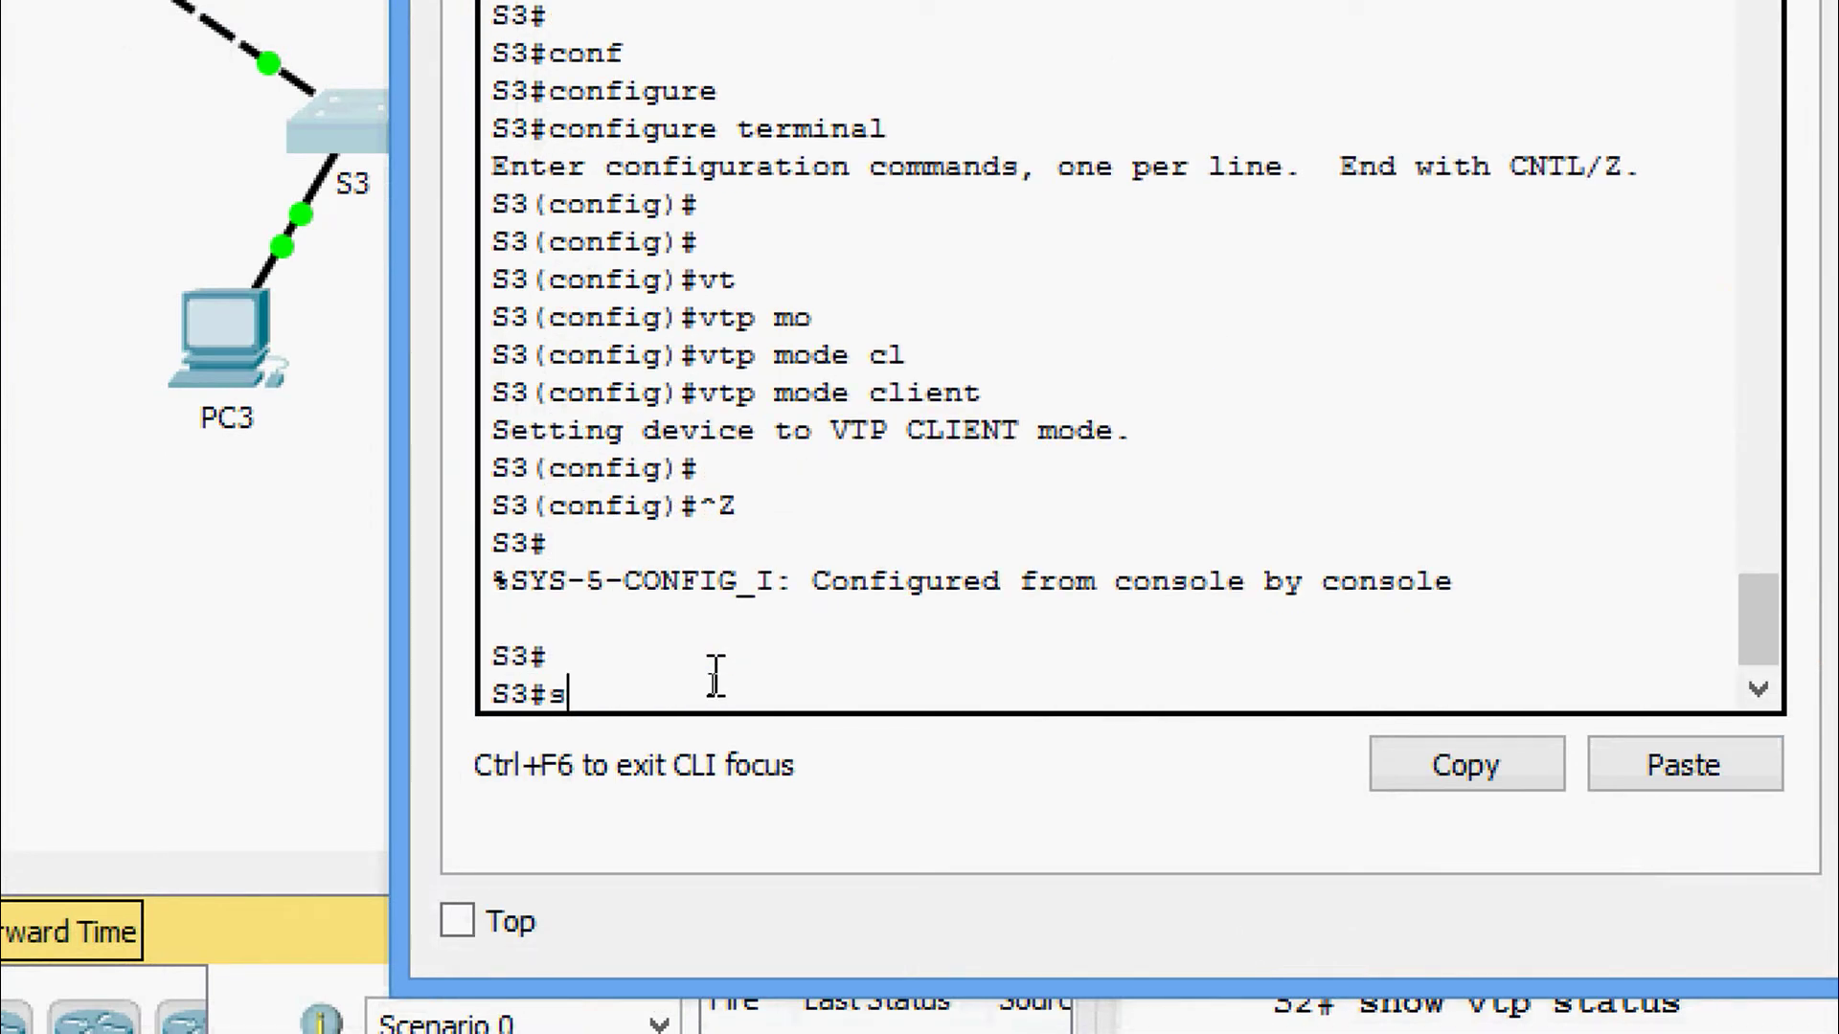
pyautogui.write('h')
pyautogui.press('Tab')
pyautogui.write('vt')
pyautogui.press('Tab')
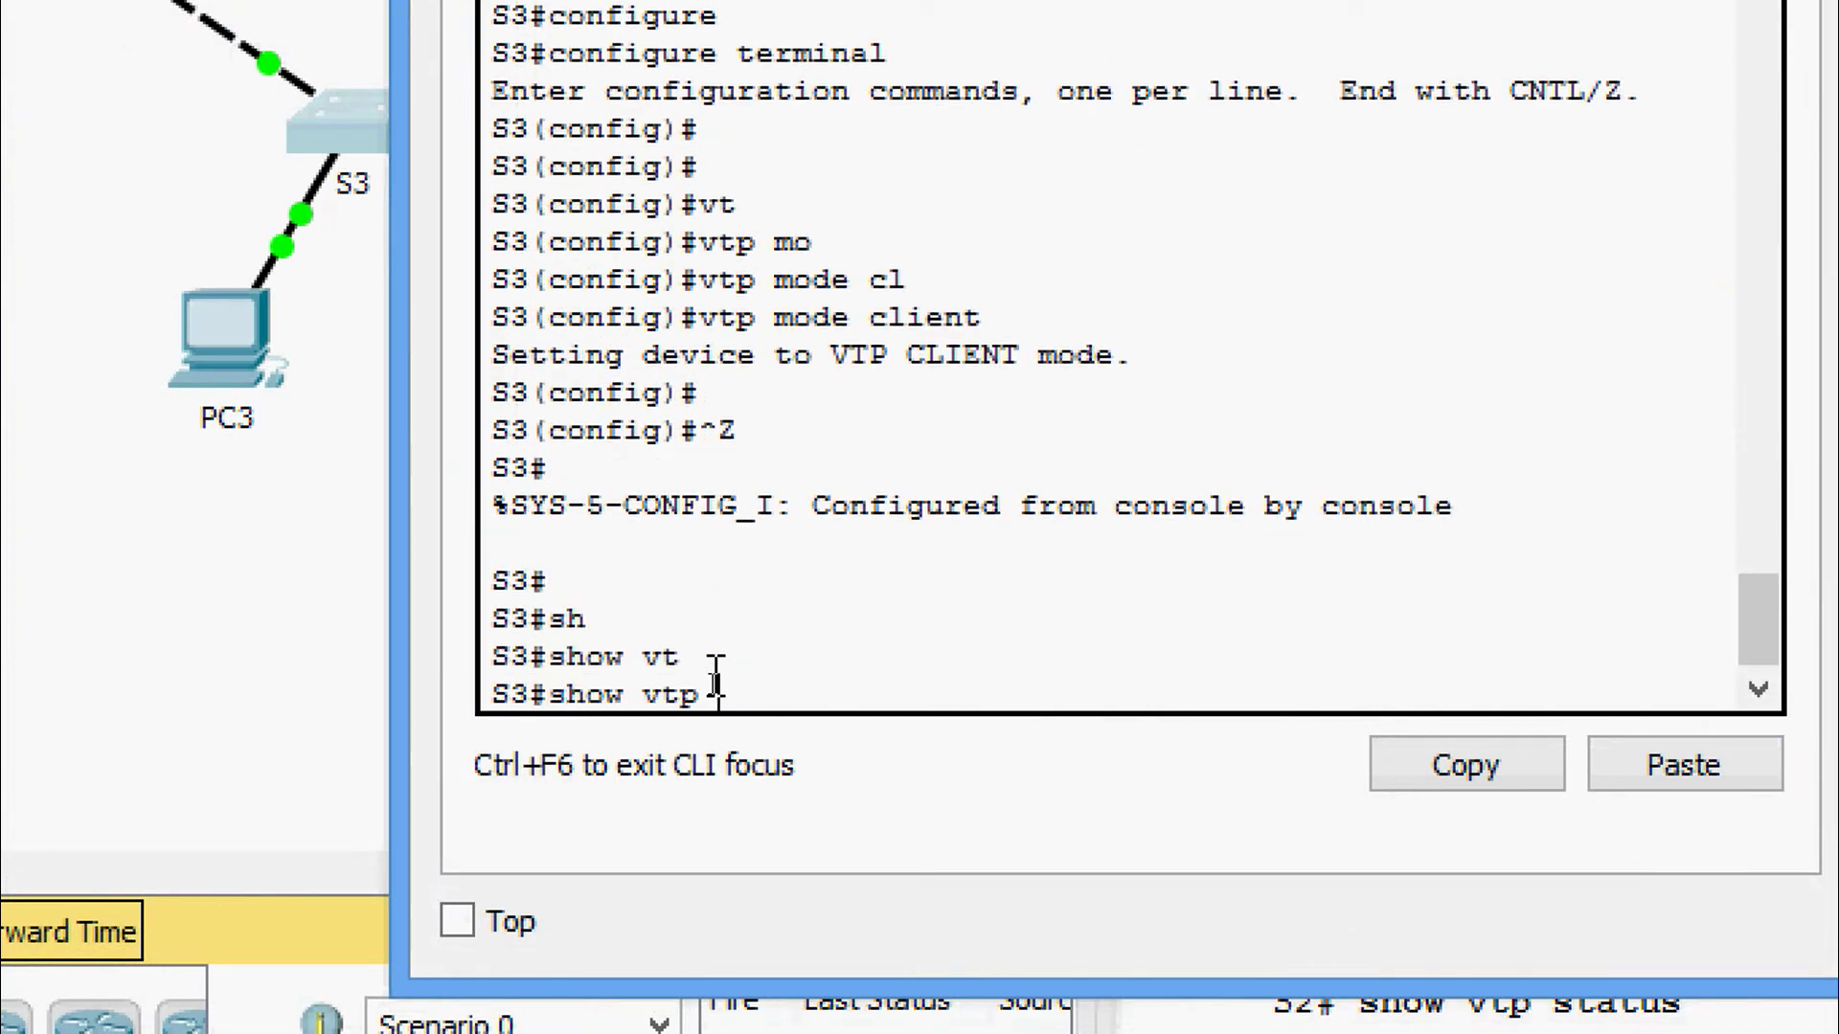
pyautogui.write('st')
pyautogui.press('Tab')
pyautogui.press('Return')
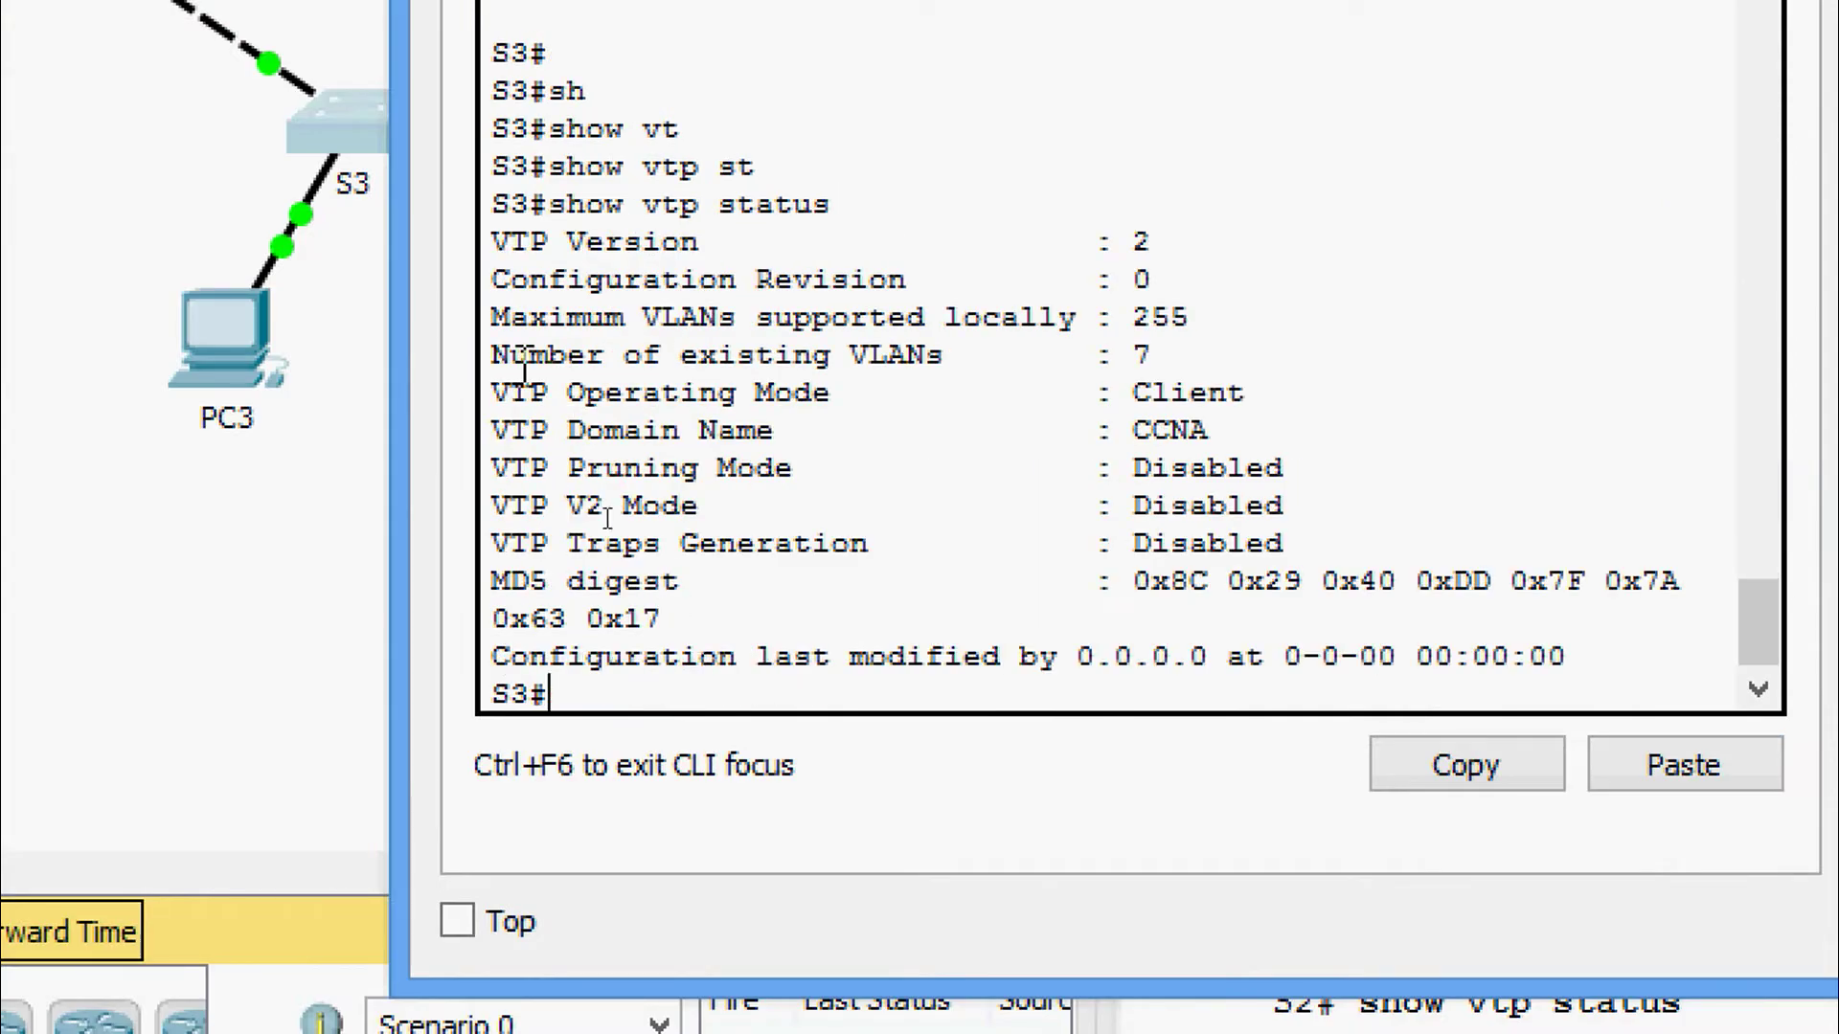
pyautogui.moveTo(491, 280); pyautogui.dragTo(1165, 287)
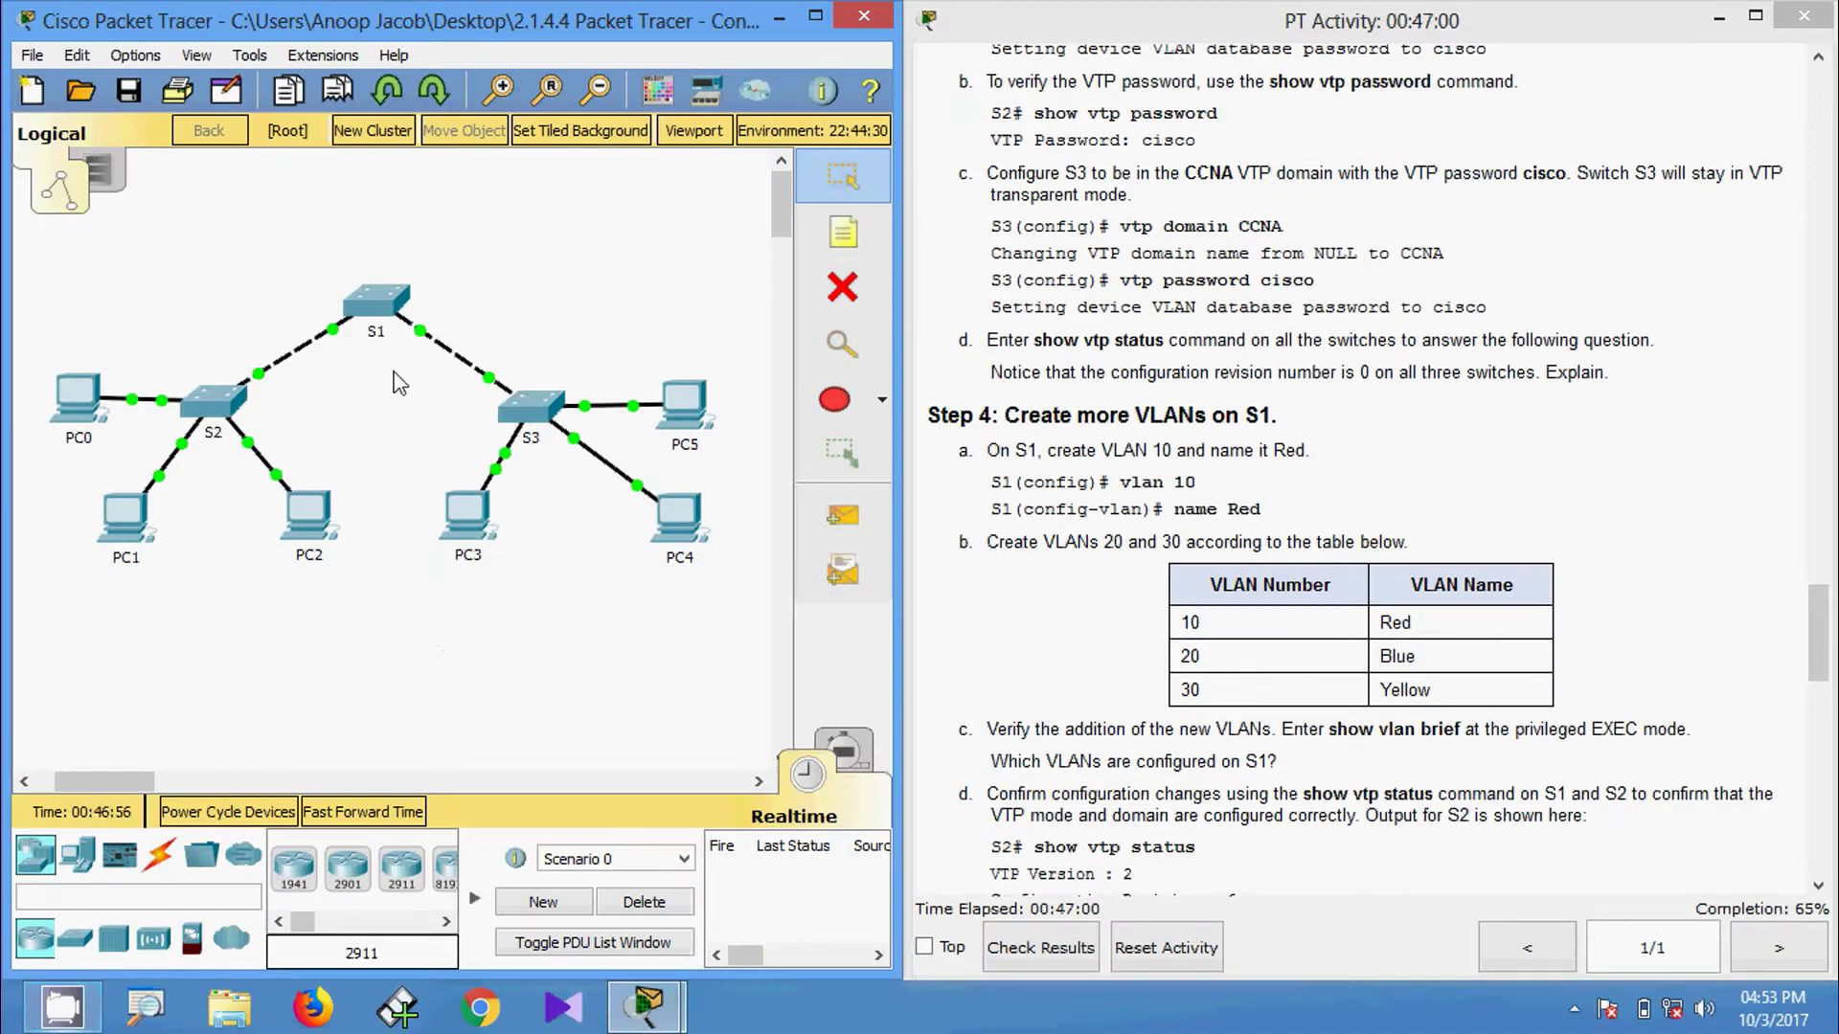
# Enter global configuration on S1 and create VLAN 10 named Red.
pyautogui.click(379, 305)
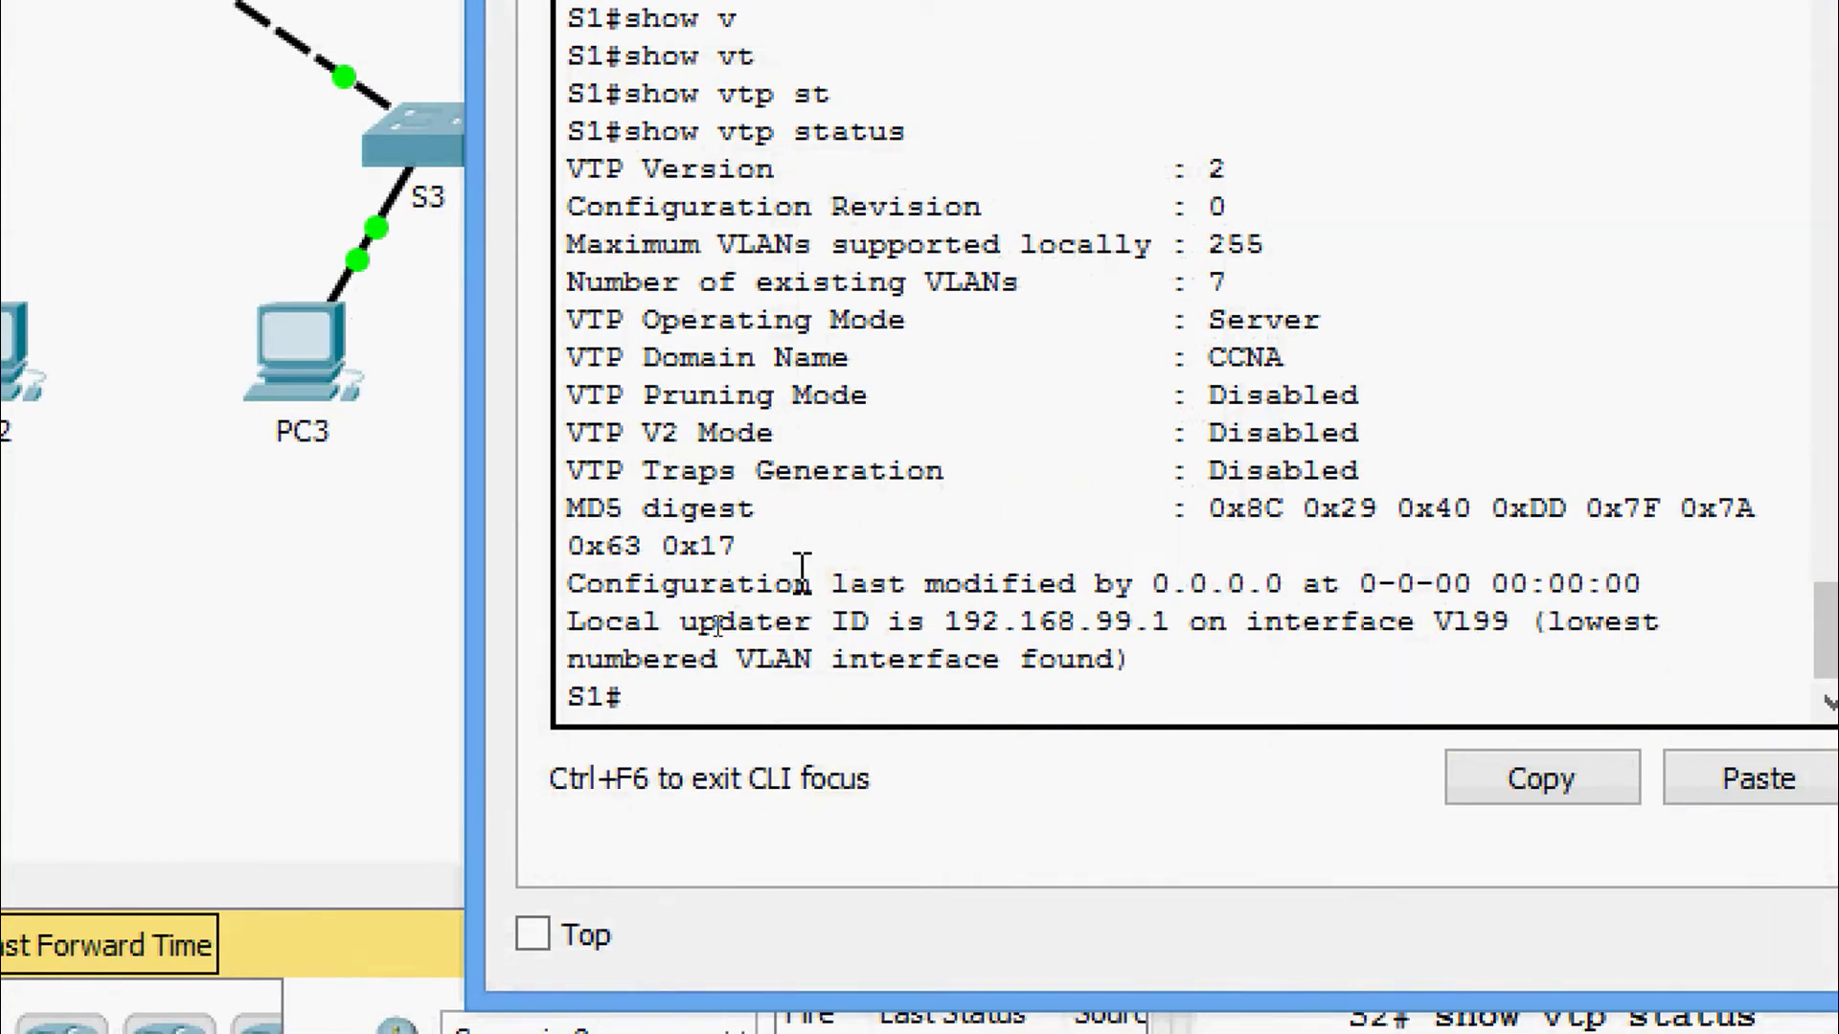
pyautogui.write('conf')
pyautogui.press('Tab')
pyautogui.write('t')
pyautogui.press('Tab')
pyautogui.press('Return')
pyautogui.press('Return')
pyautogui.write('vl')
pyautogui.press('Tab')
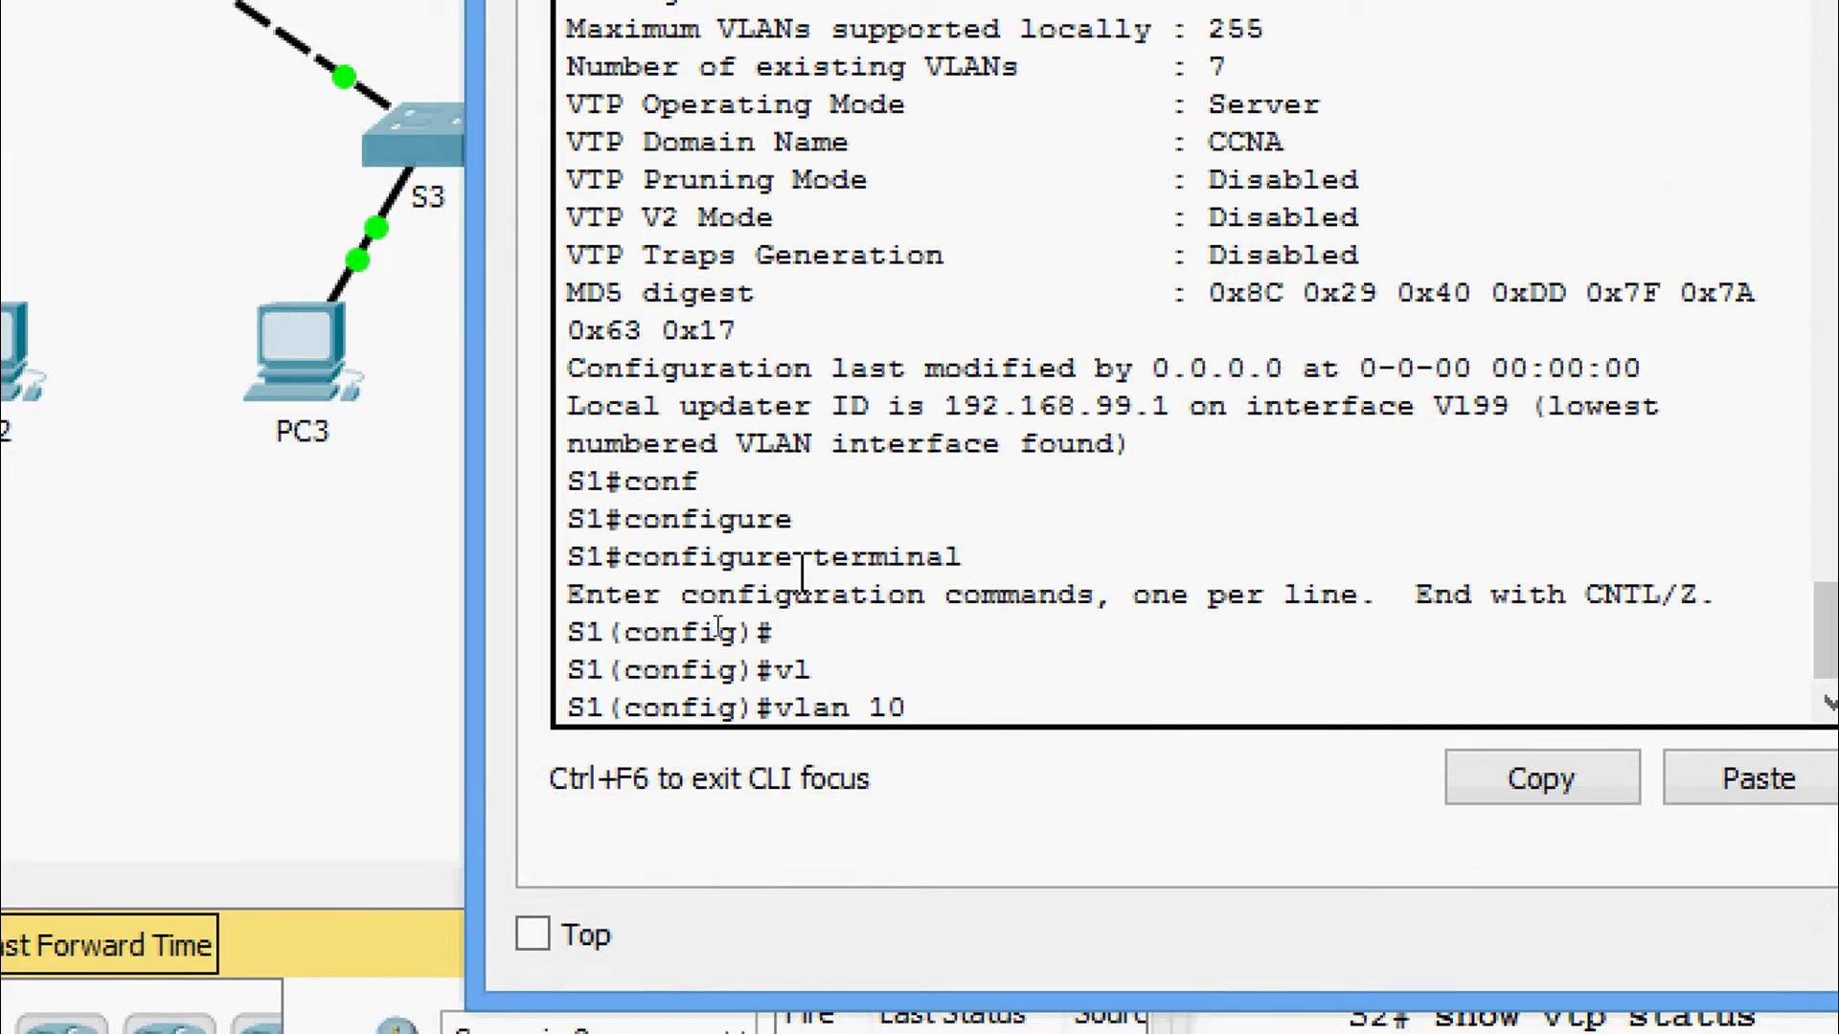
pyautogui.press('Return')
pyautogui.write('na')
pyautogui.press('Tab')
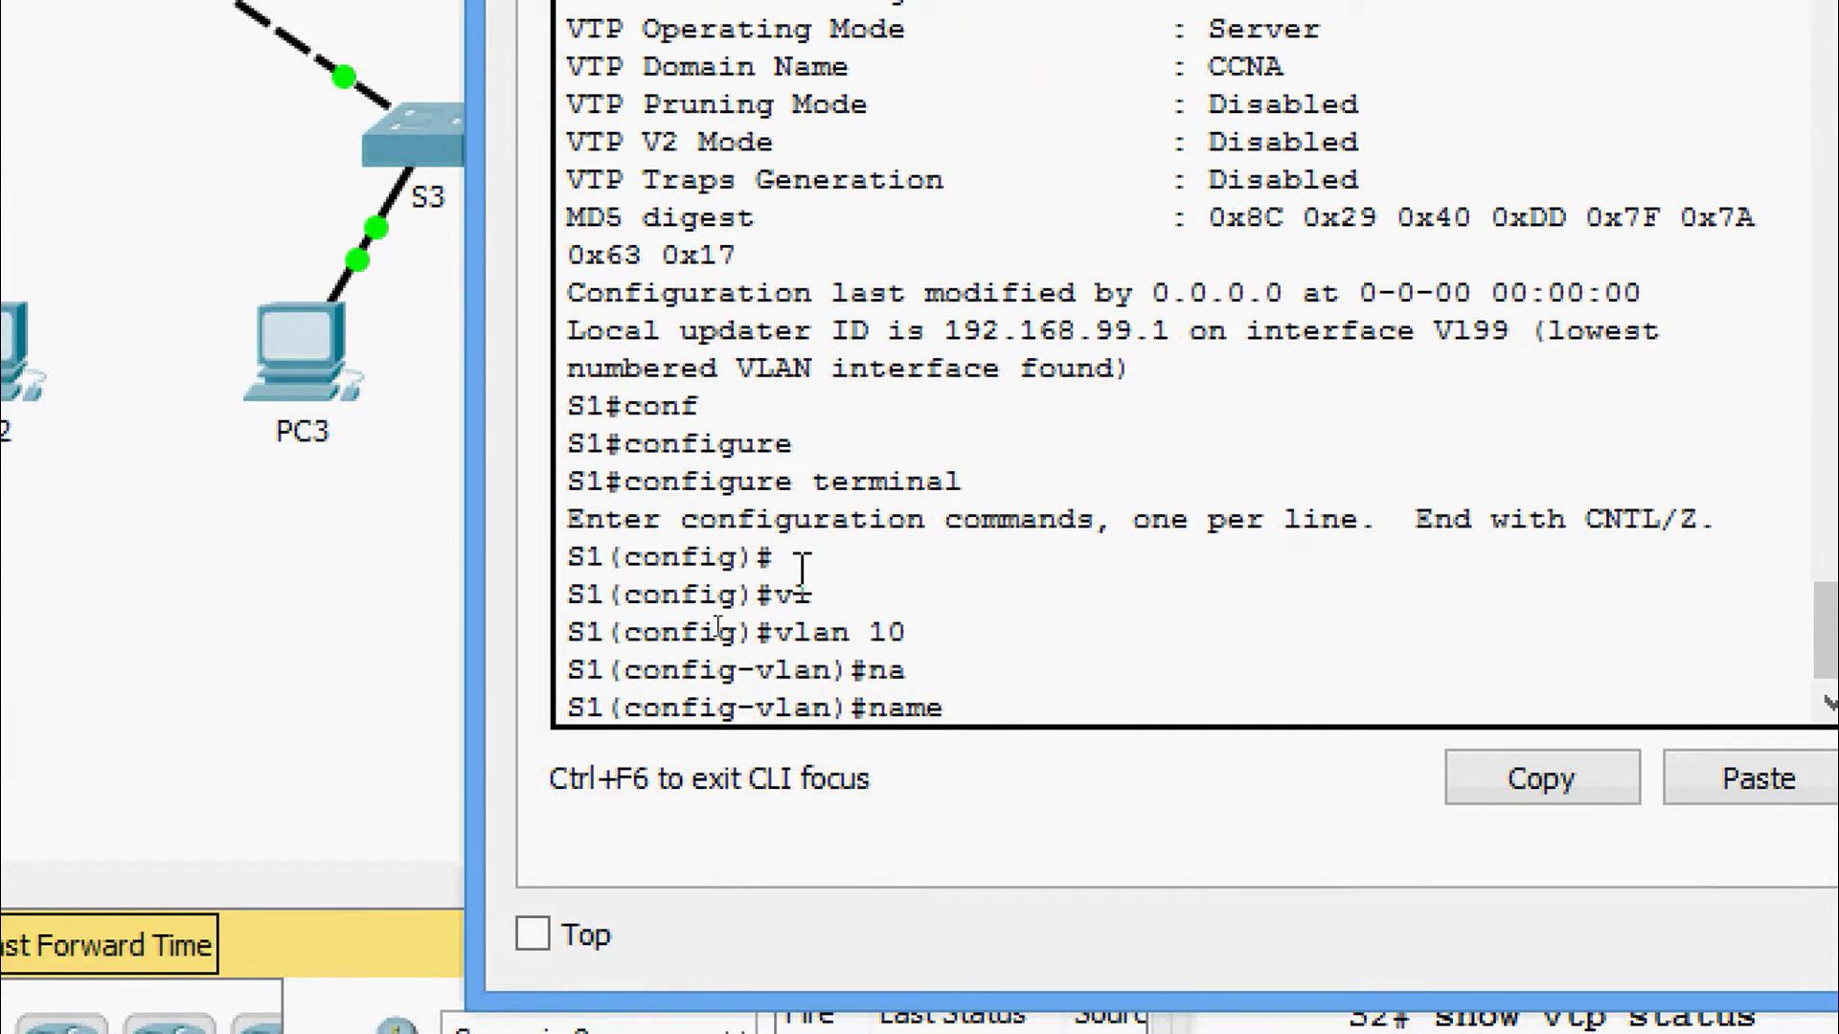
pyautogui.write('Red')
pyautogui.press('Return')
# Create VLAN 20 named Blue on S1.
pyautogui.write('vlan)#vl')
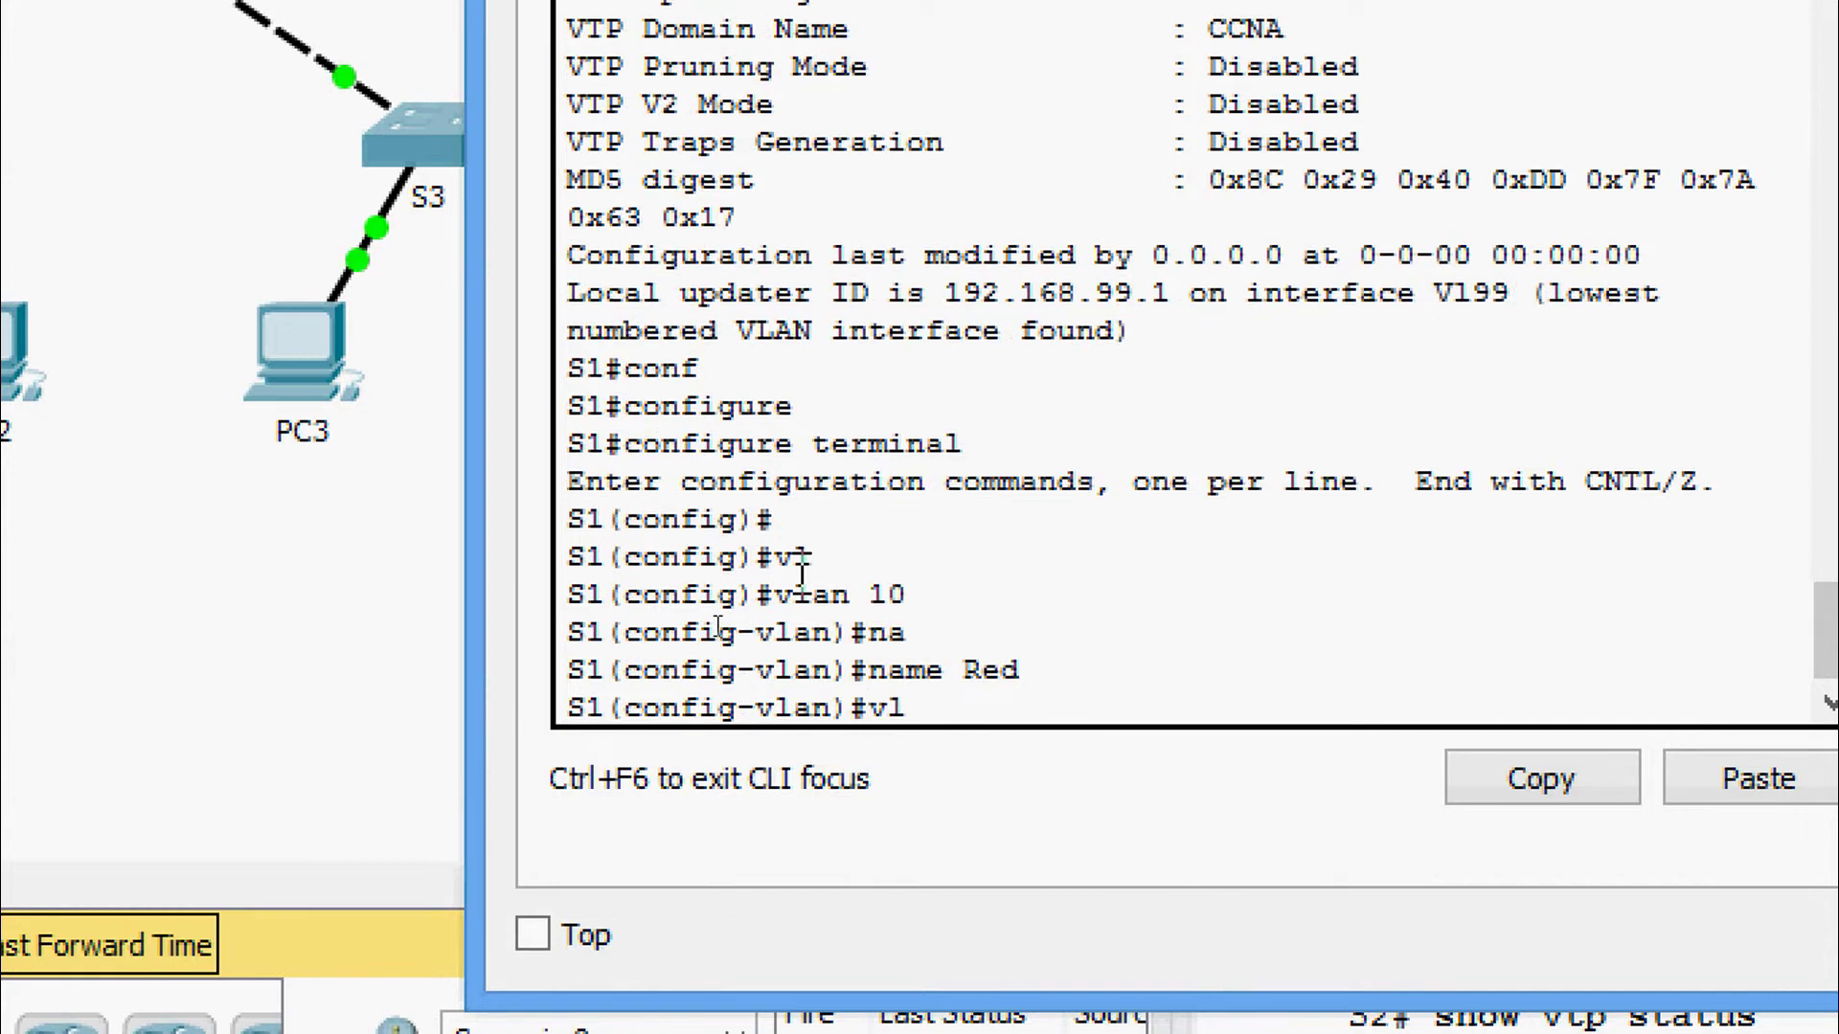
pyautogui.write(' 20')
pyautogui.press('Return')
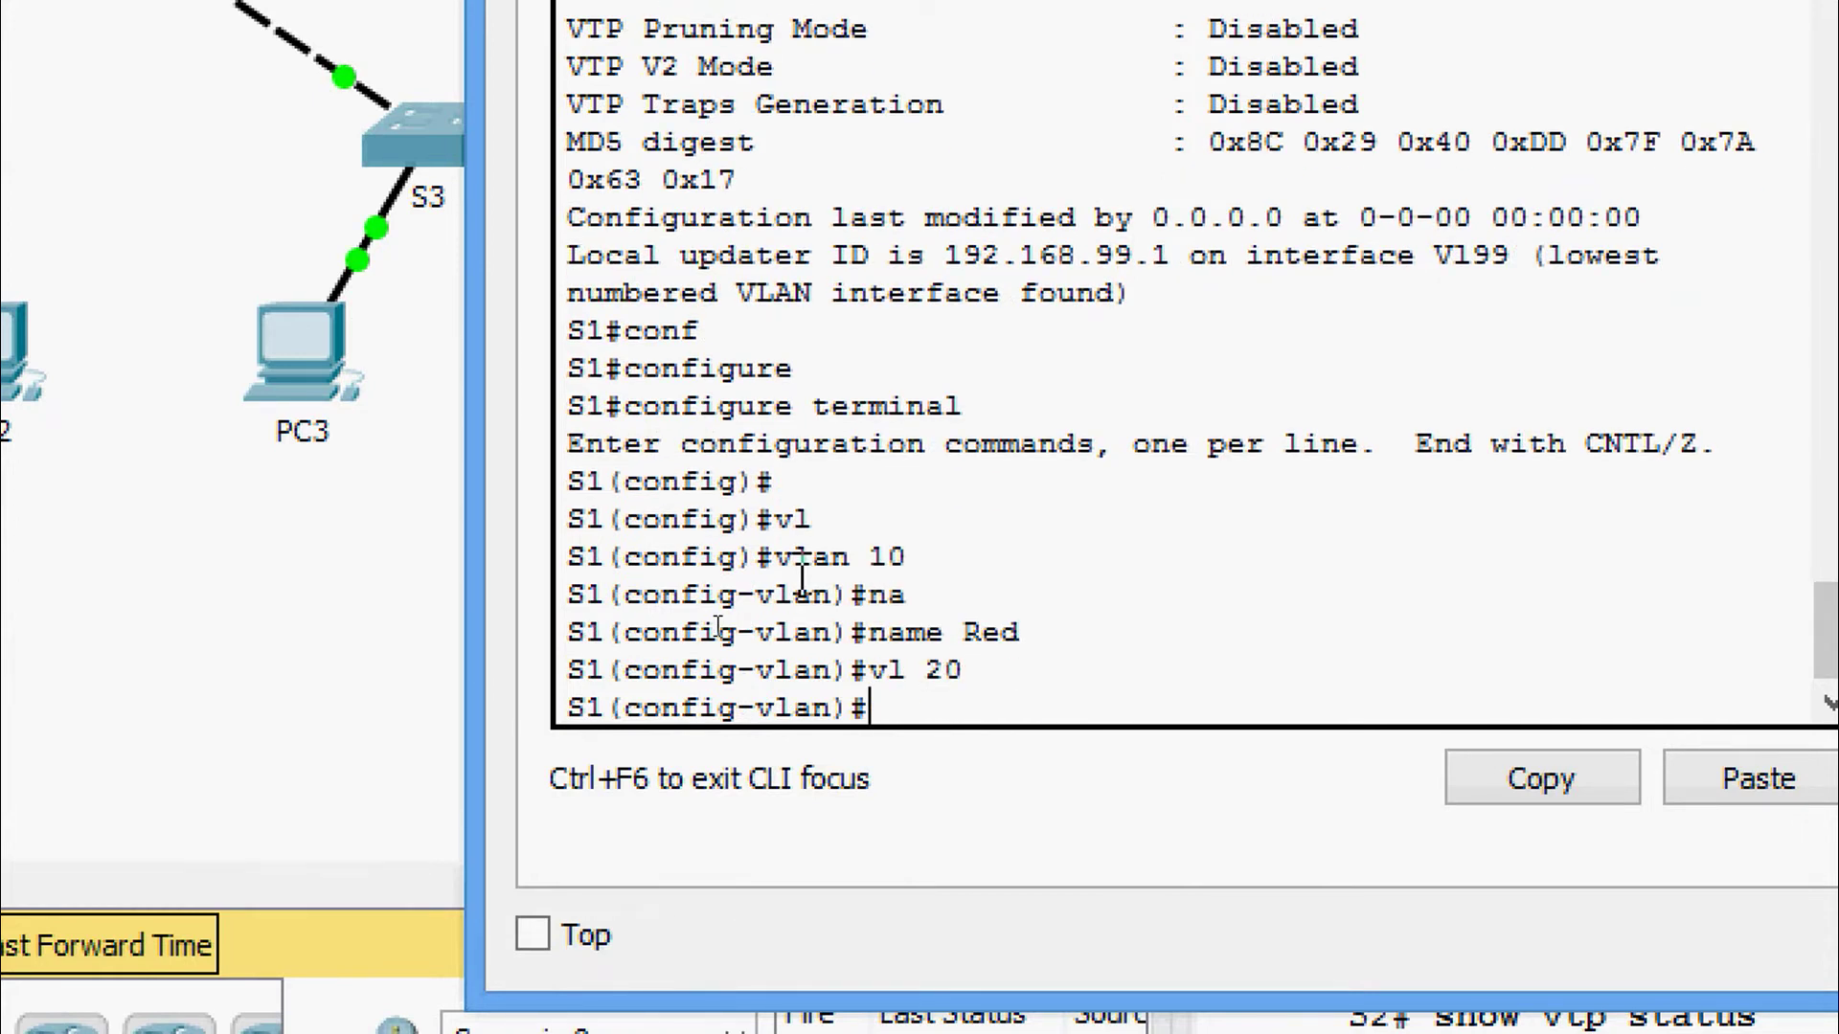
pyautogui.write('n')
pyautogui.press('Tab')
pyautogui.write('a')
pyautogui.press('Tab')
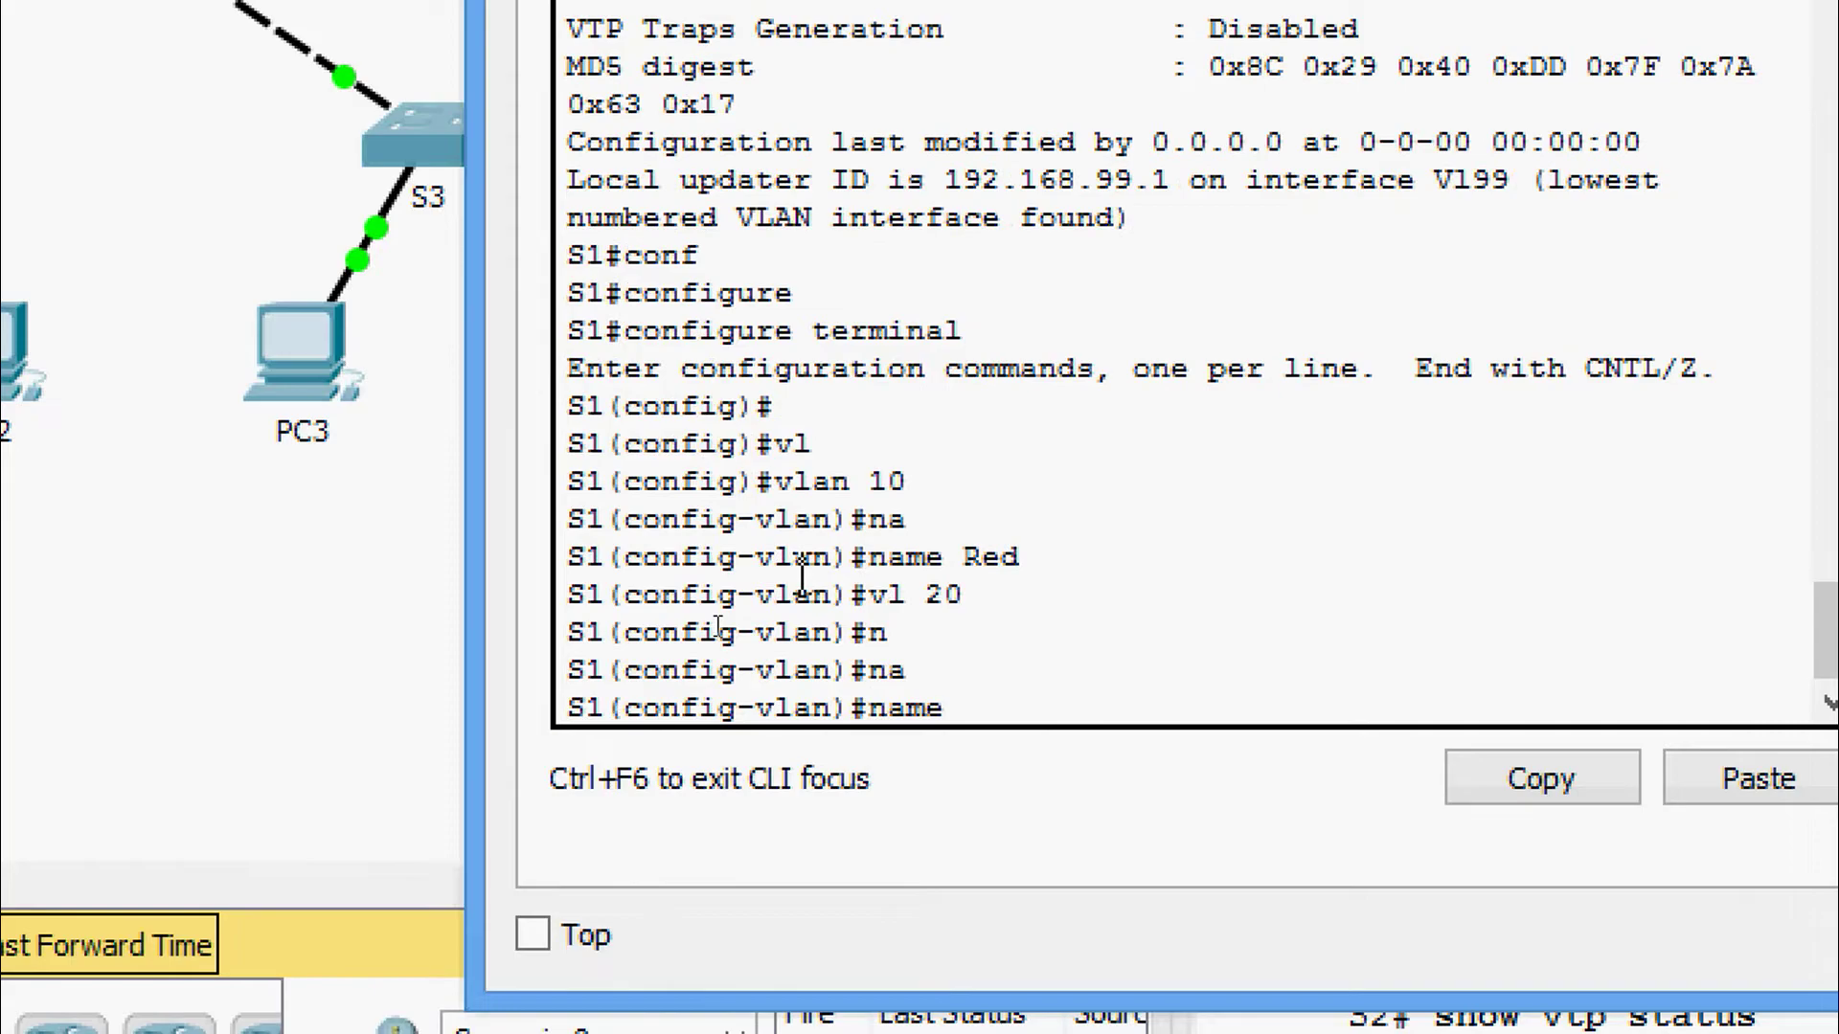
pyautogui.write('Blue')
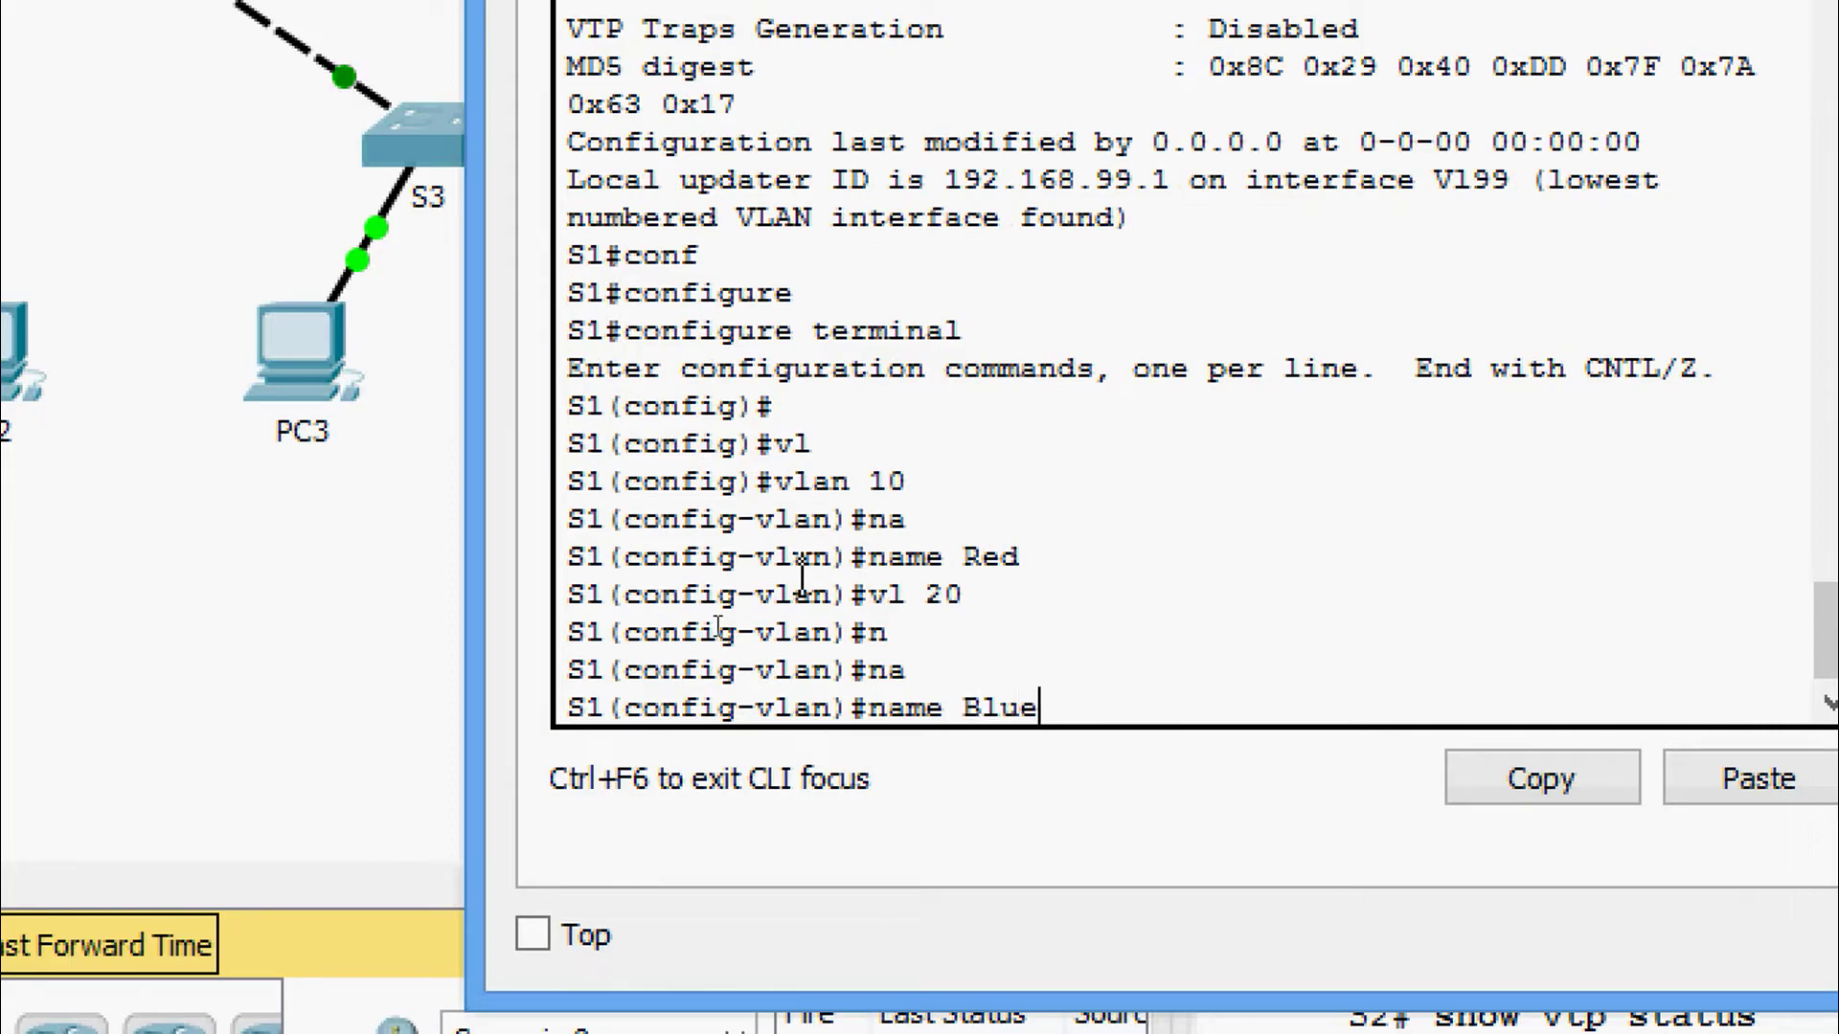
pyautogui.press('Return')
# Create VLAN 30 named Yellow on S1.
pyautogui.write('vlan)#')
pyautogui.press('Tab')
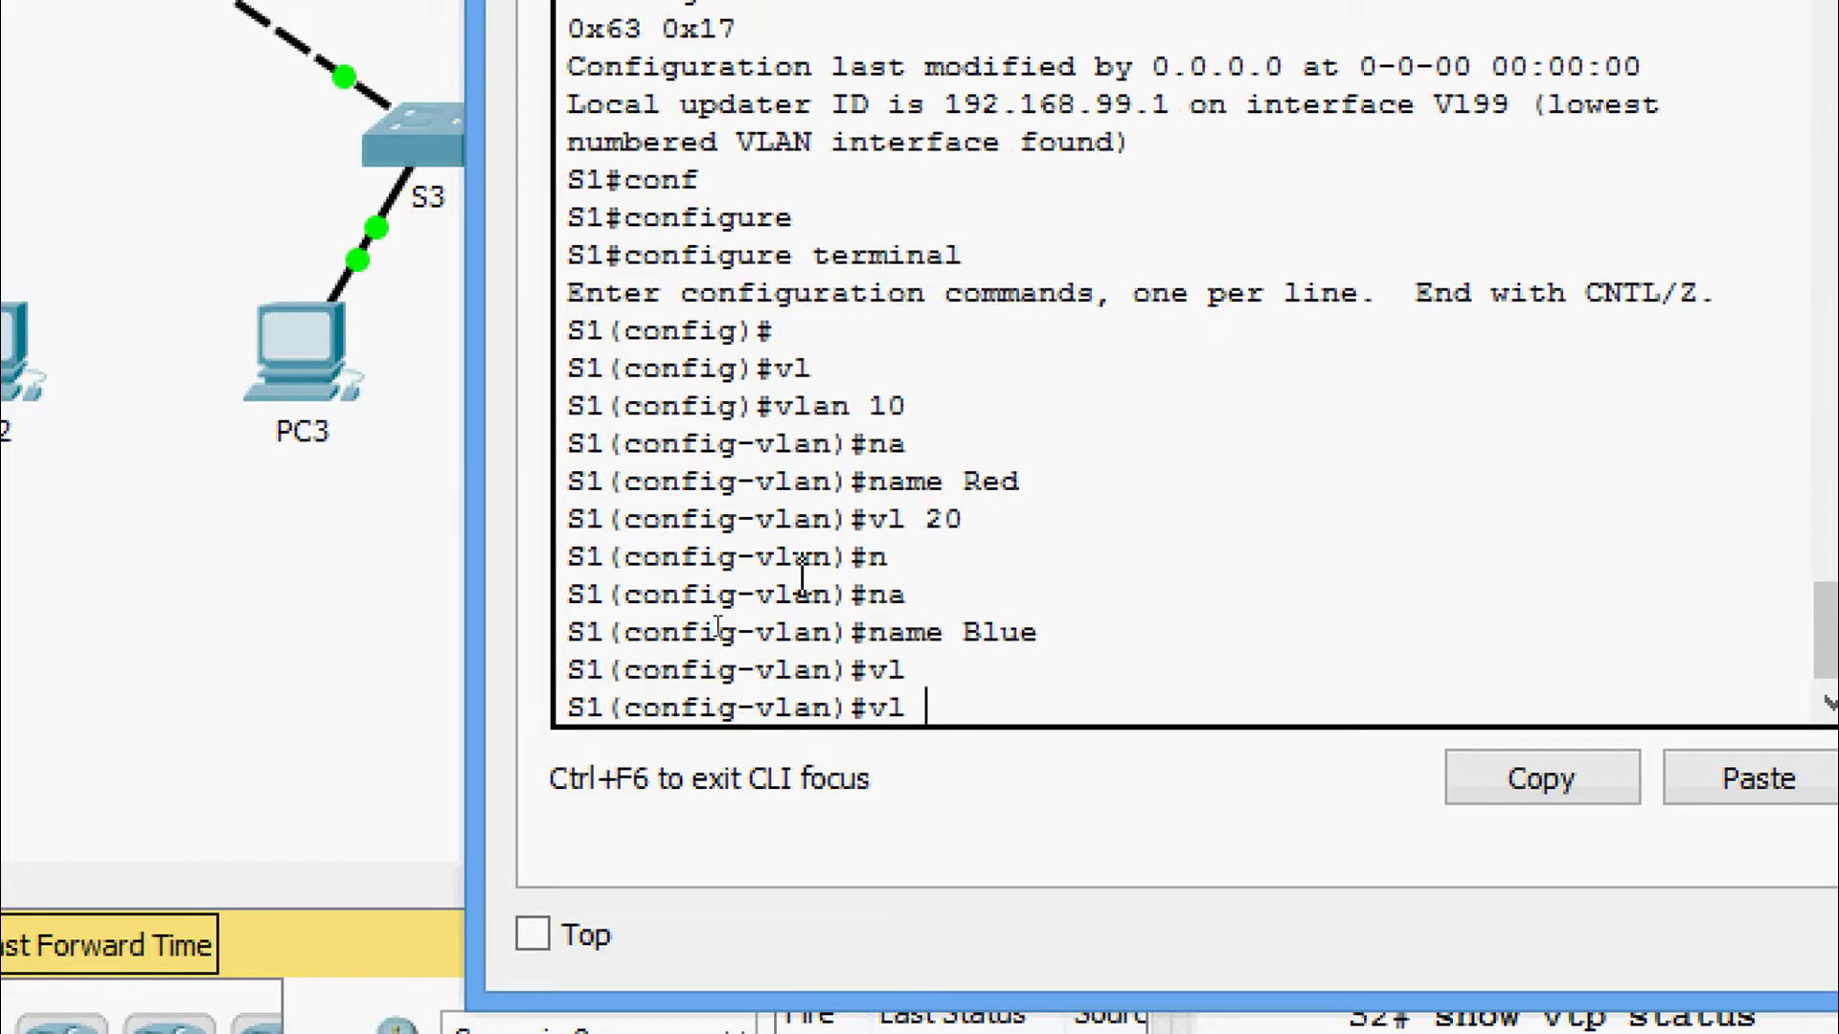
pyautogui.write('30')
pyautogui.press('Return')
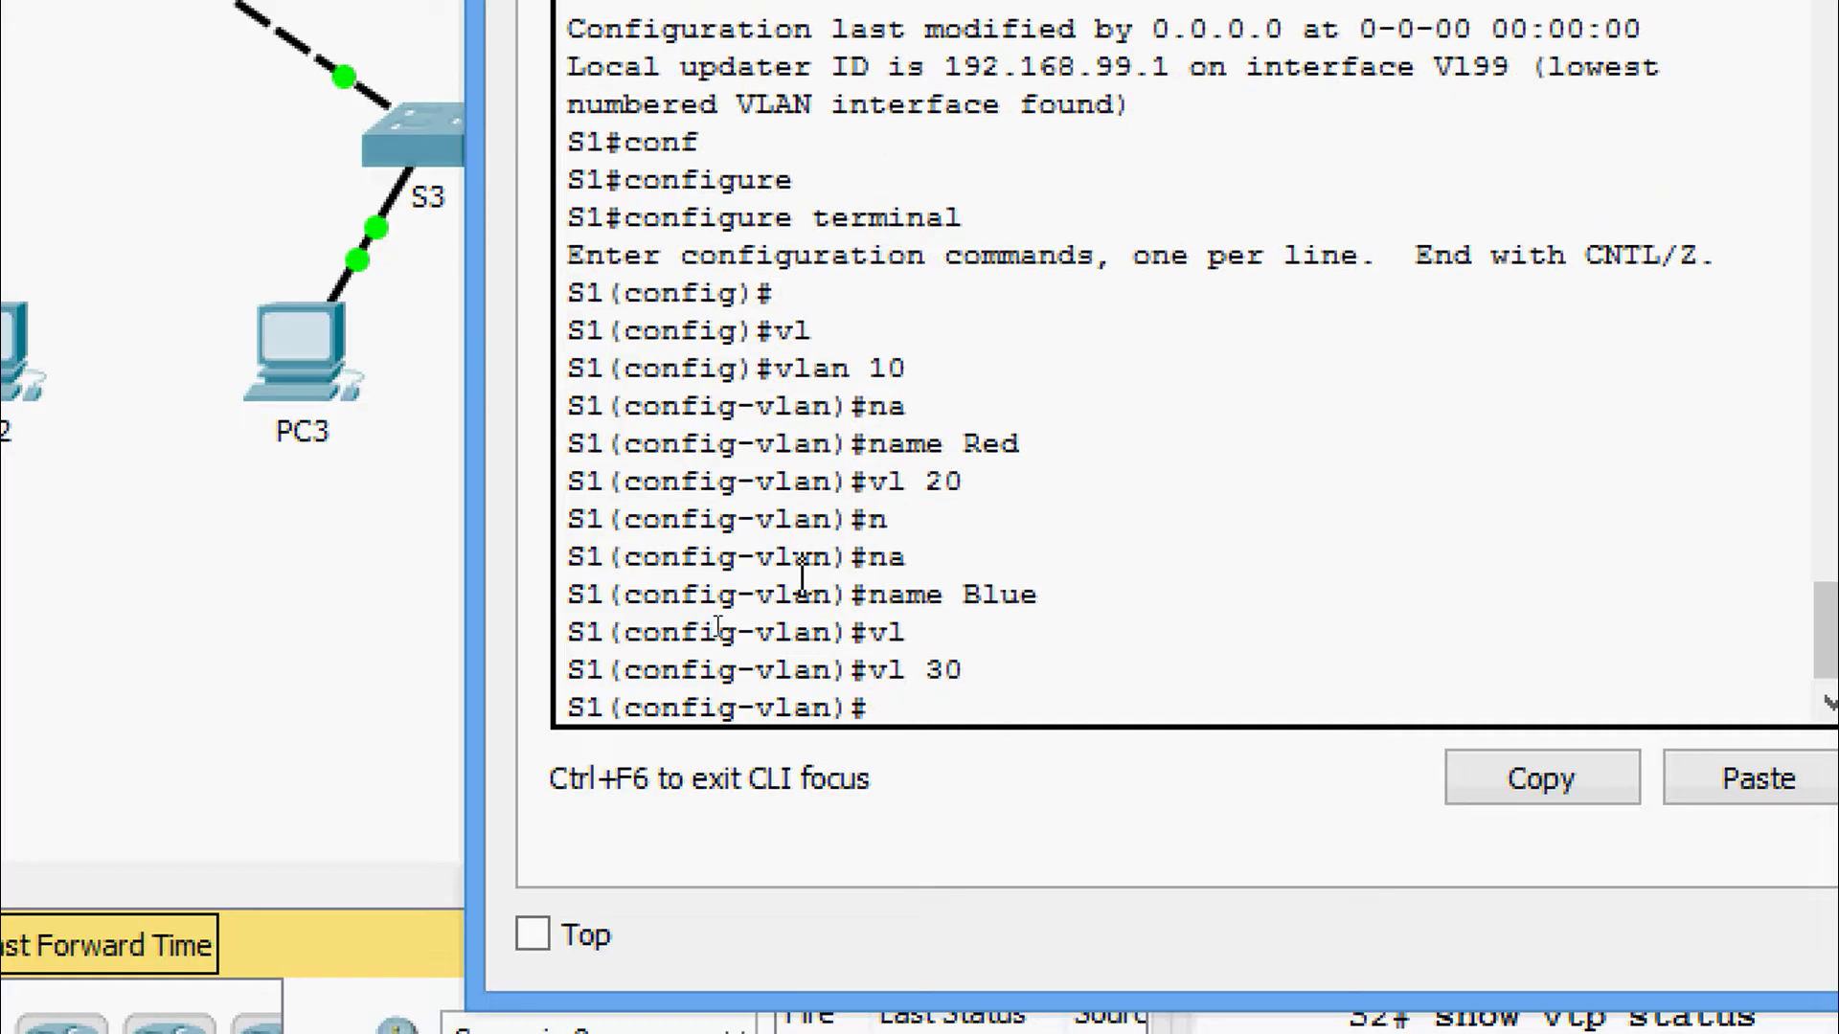
pyautogui.write('nam')
pyautogui.press('Tab')
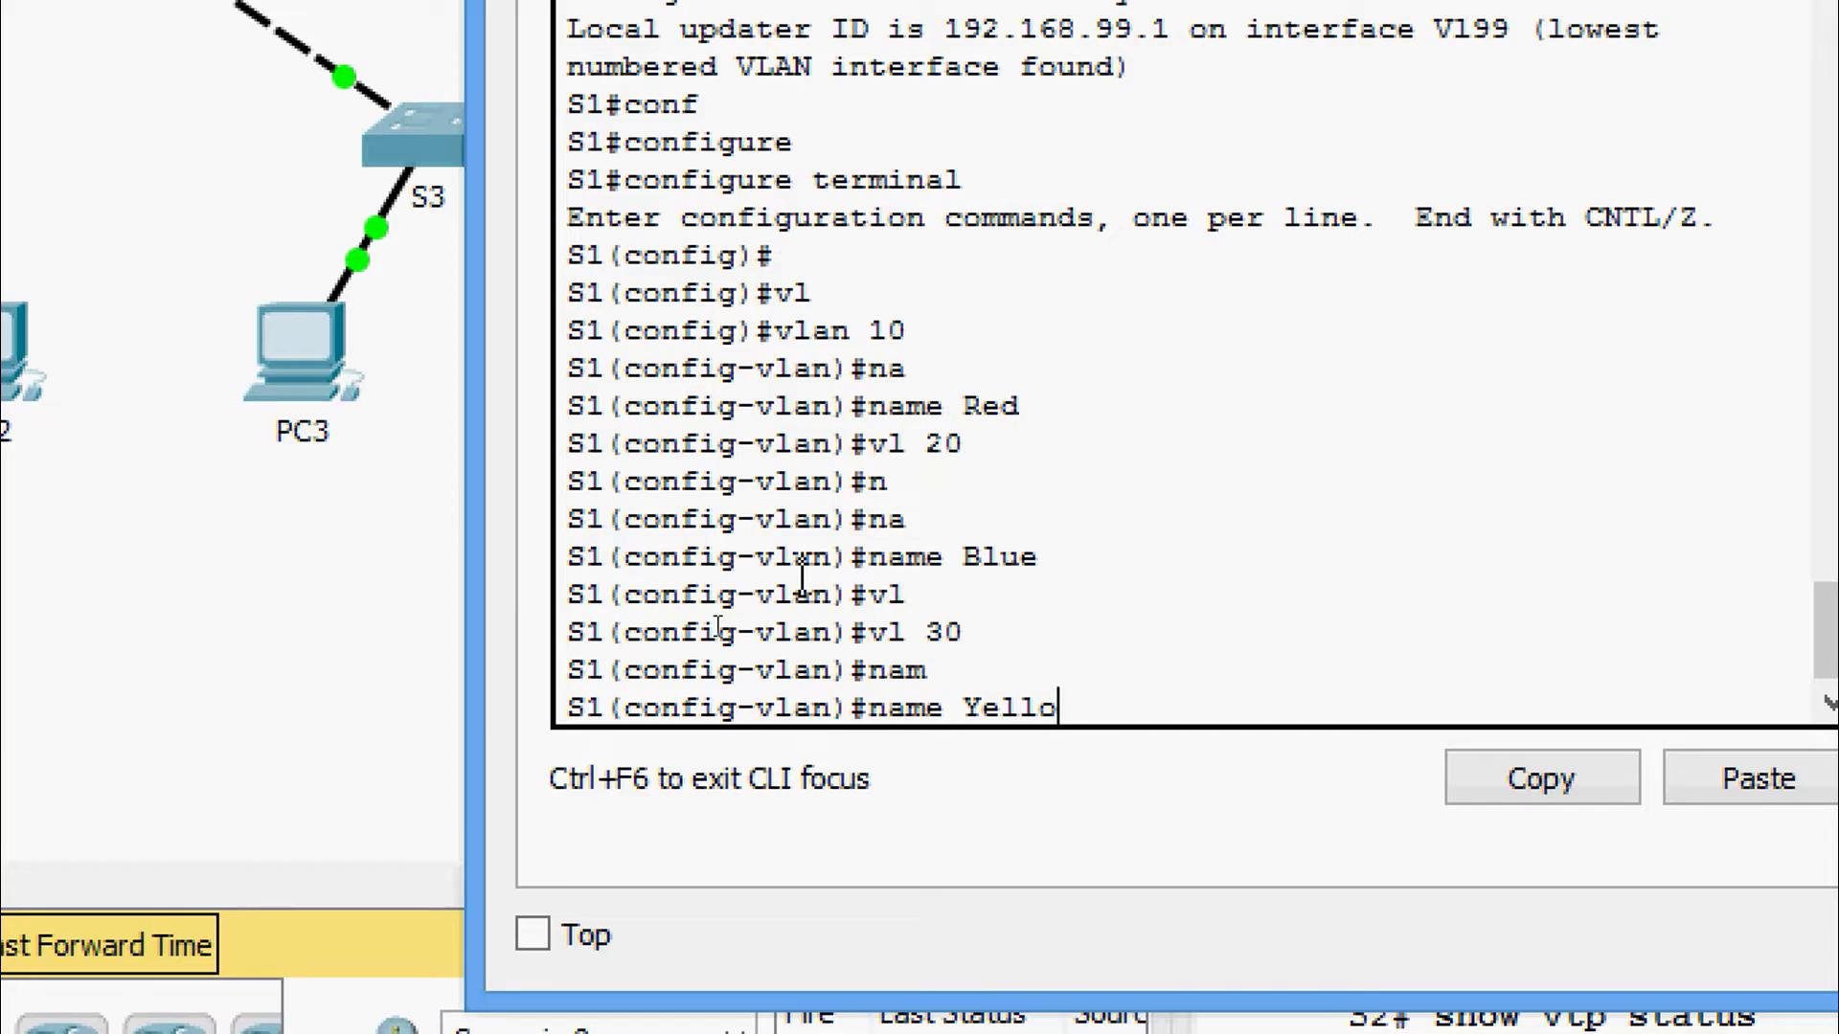
pyautogui.write('Yellow')
pyautogui.press('Return')
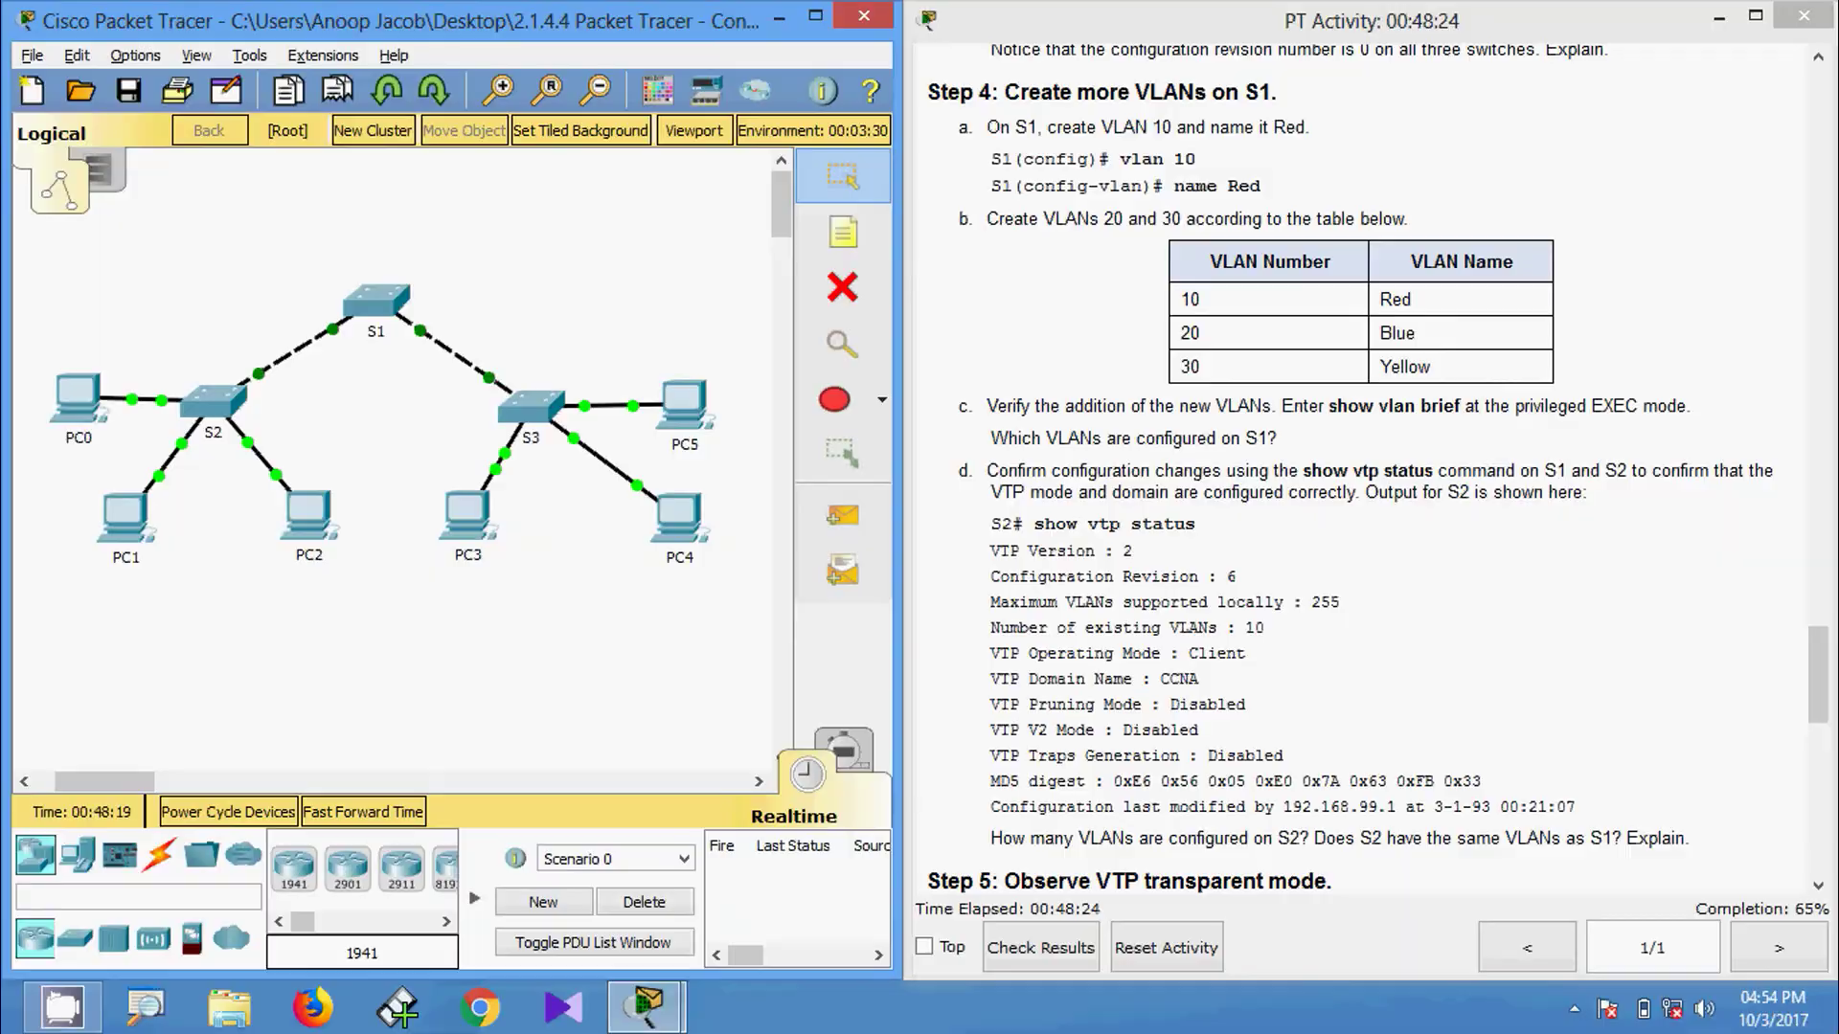
# Exit config mode on S1, run show vlan brief, and check the VLAN rows including 999.
pyautogui.click(390, 332)
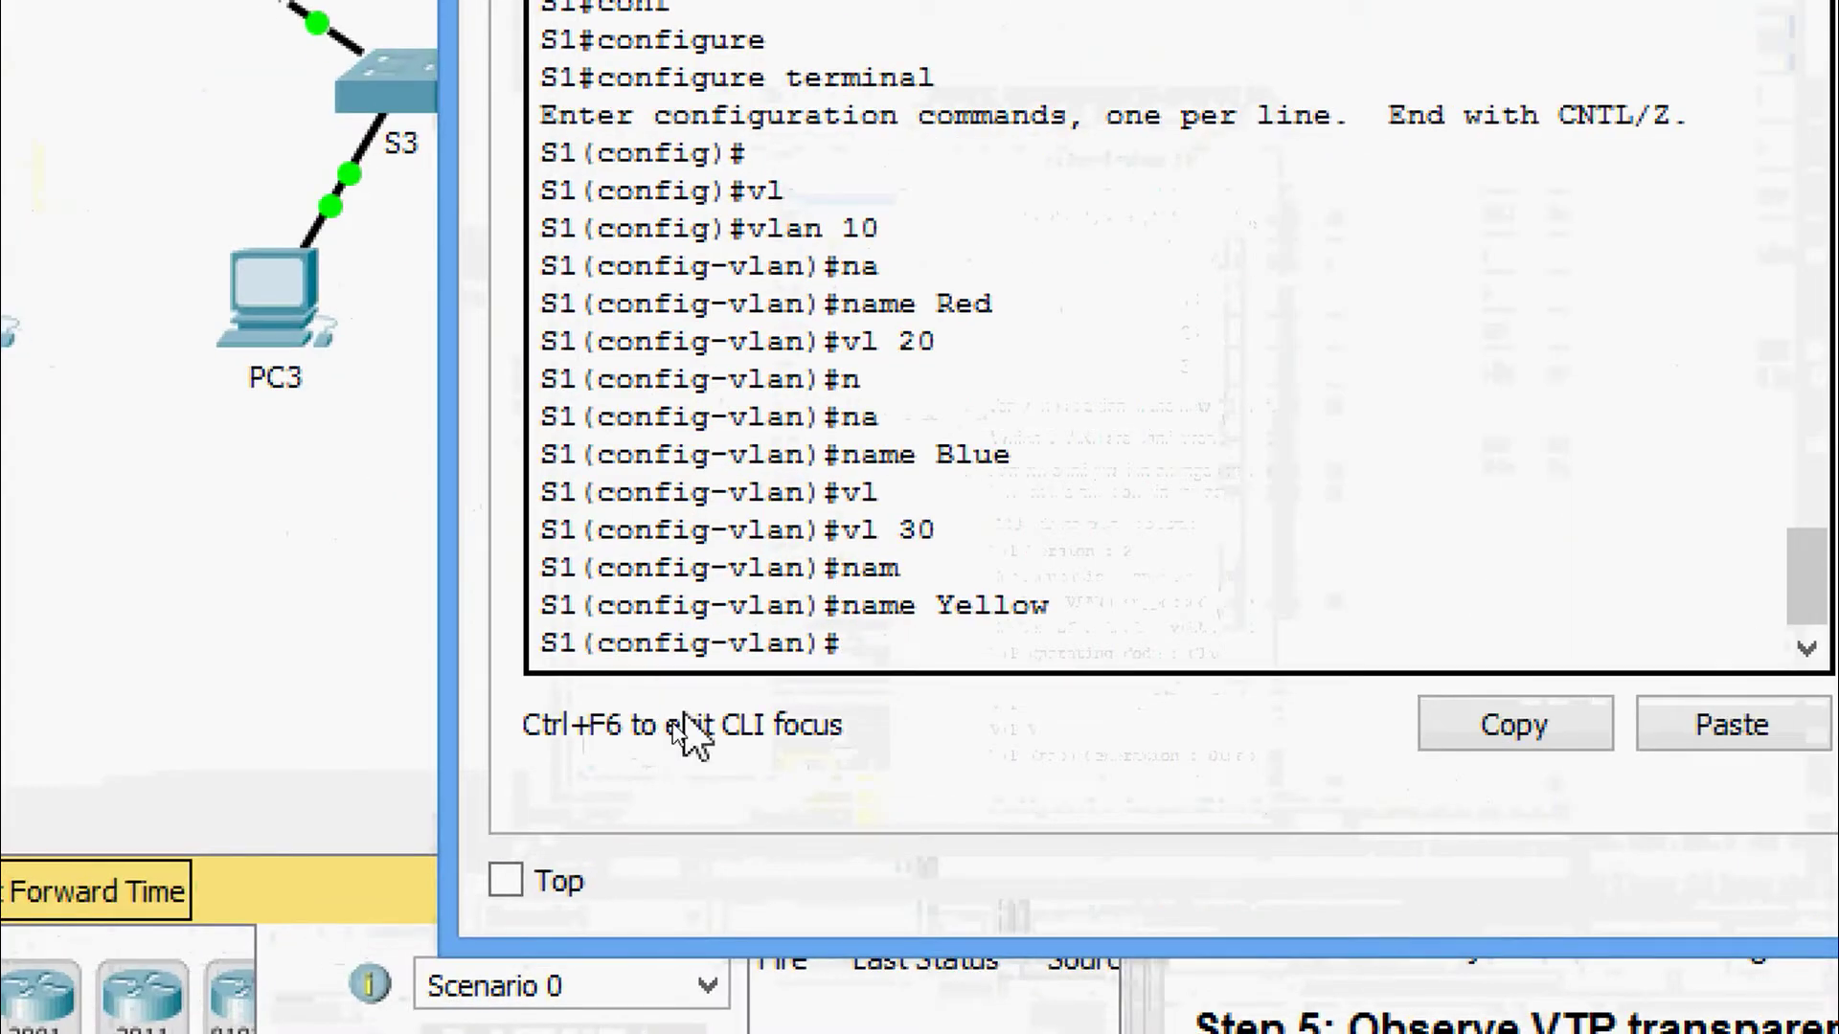
pyautogui.press('Return')
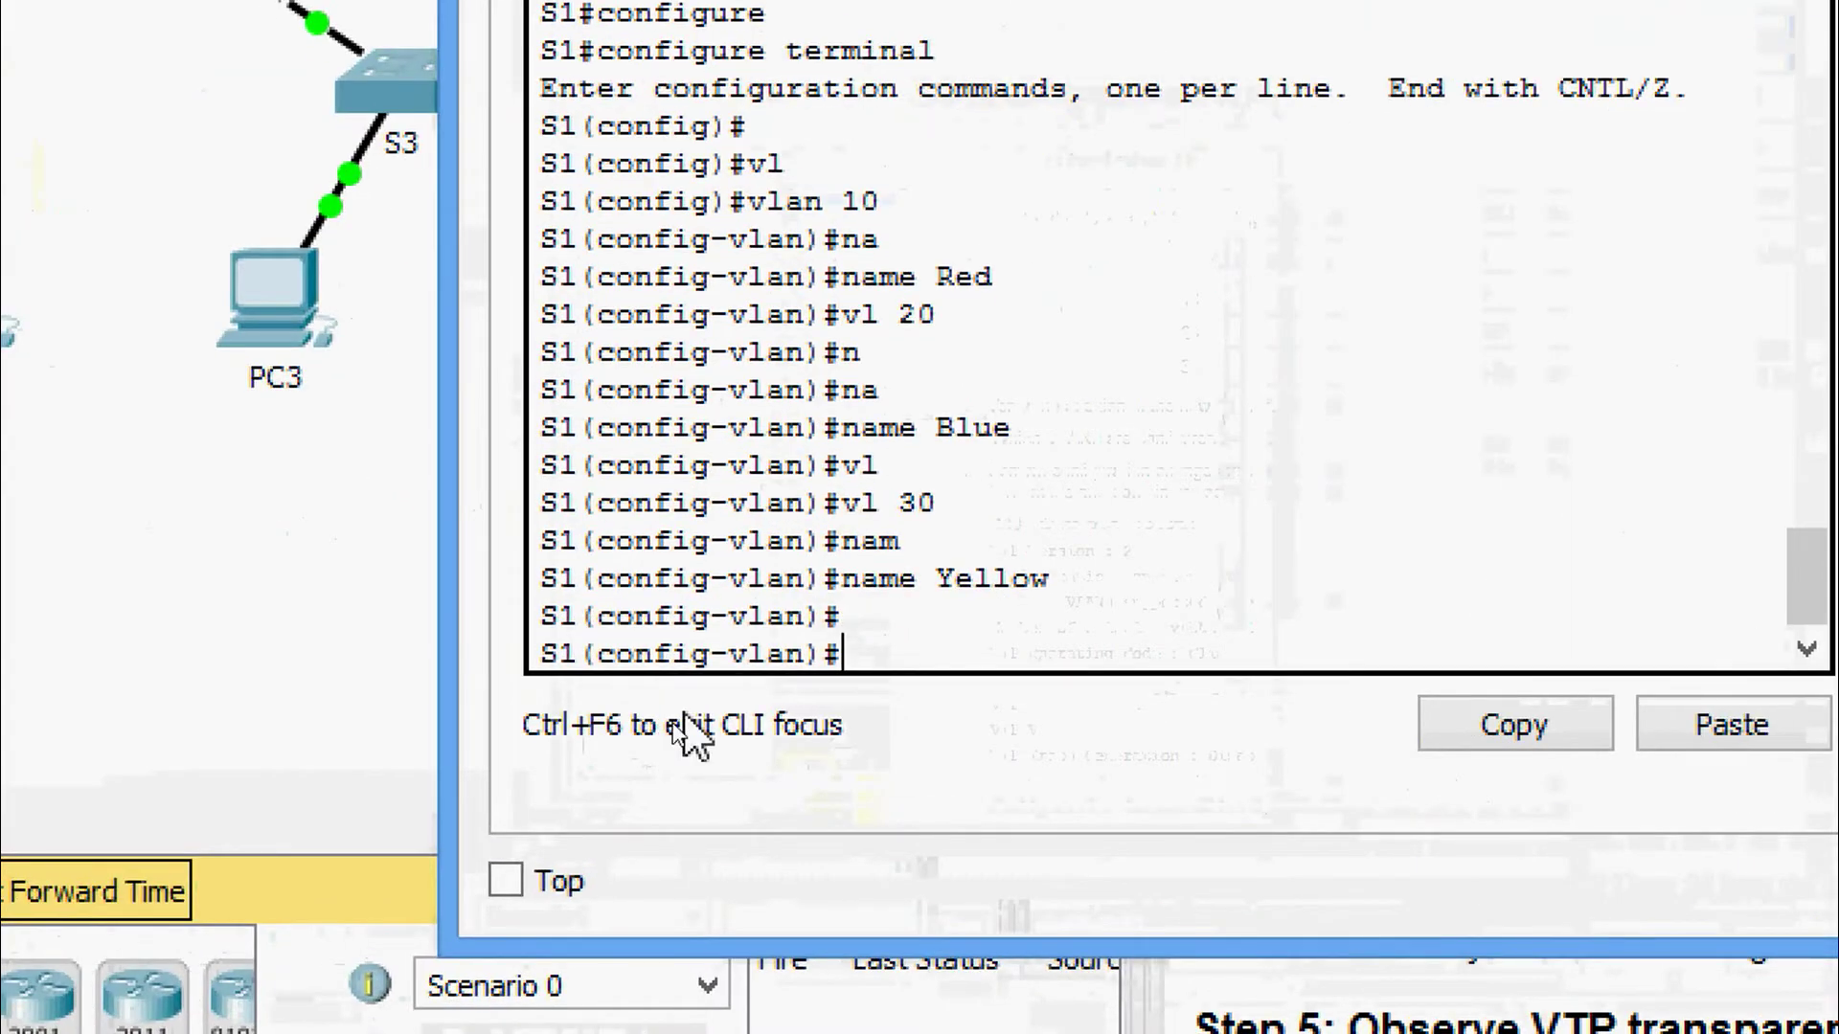
pyautogui.hotkey('ctrl', 'z')
pyautogui.write('sh')
pyautogui.press('Tab')
pyautogui.write('vl')
pyautogui.press('Tab')
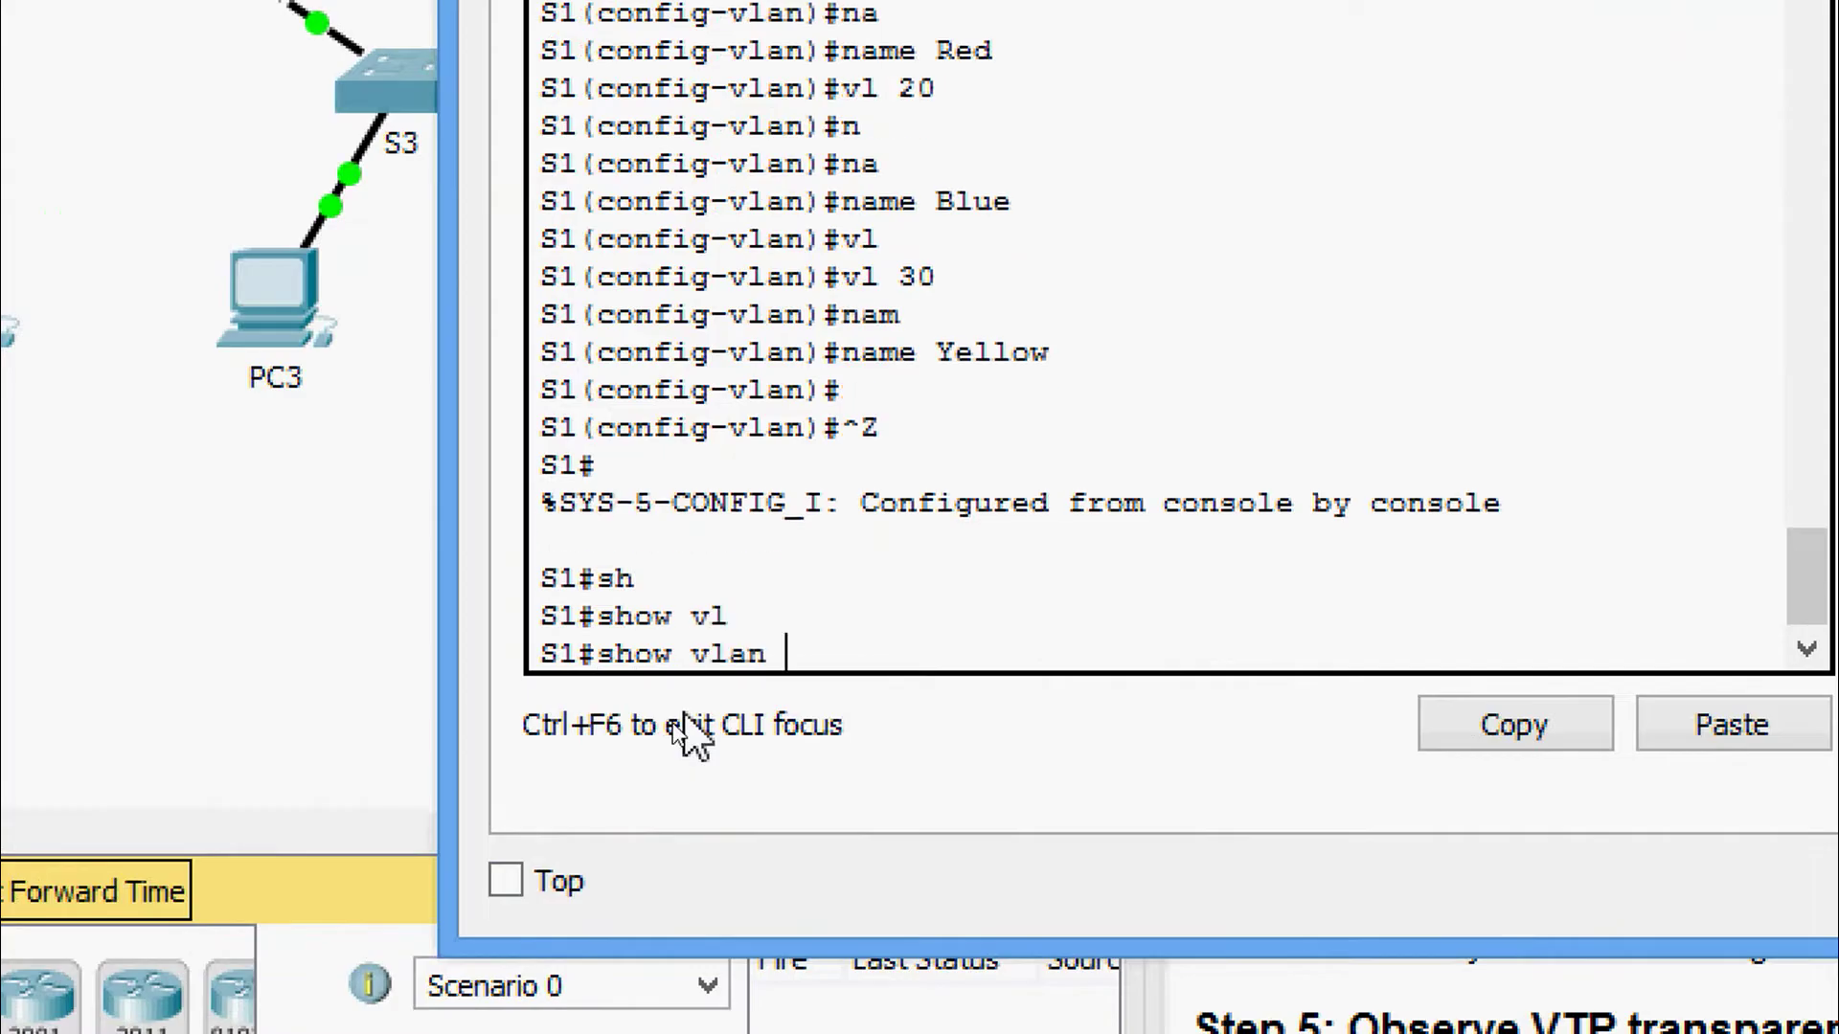
pyautogui.write('b')
pyautogui.press('Tab')
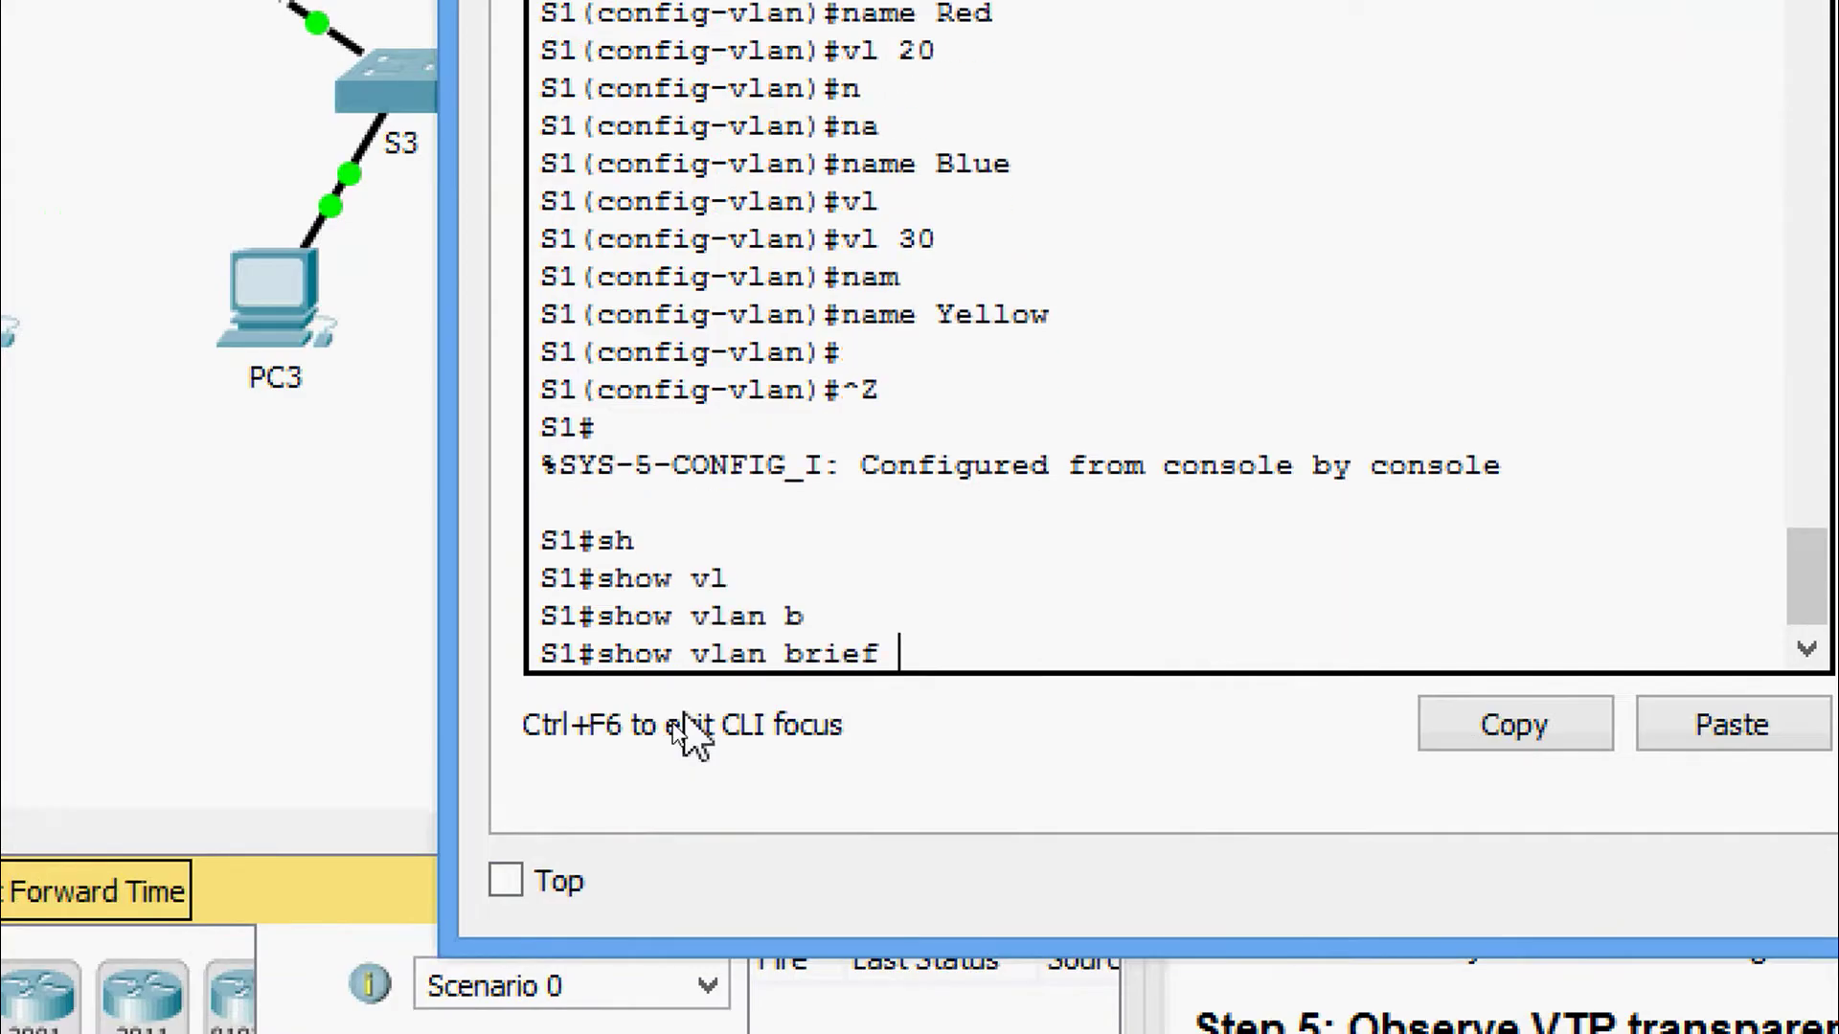
pyautogui.press('Return')
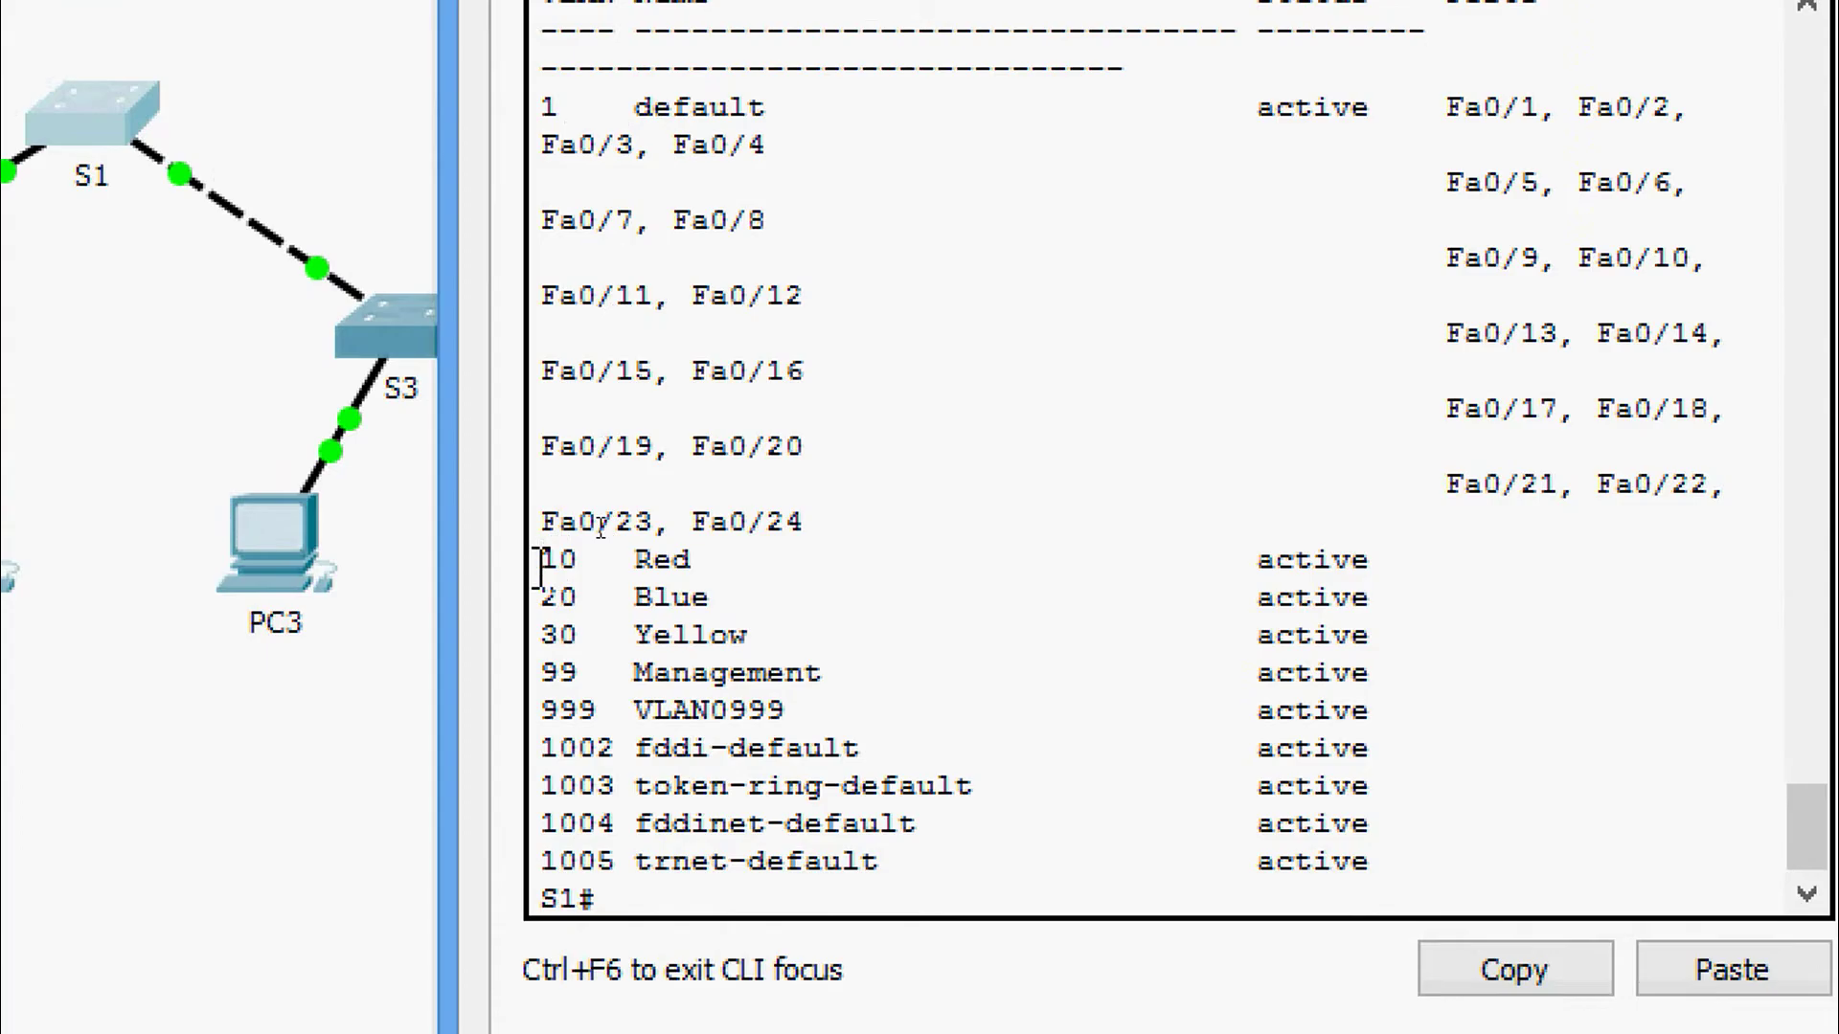
pyautogui.moveTo(542, 709); pyautogui.dragTo(948, 713)
pyautogui.click(936, 662)
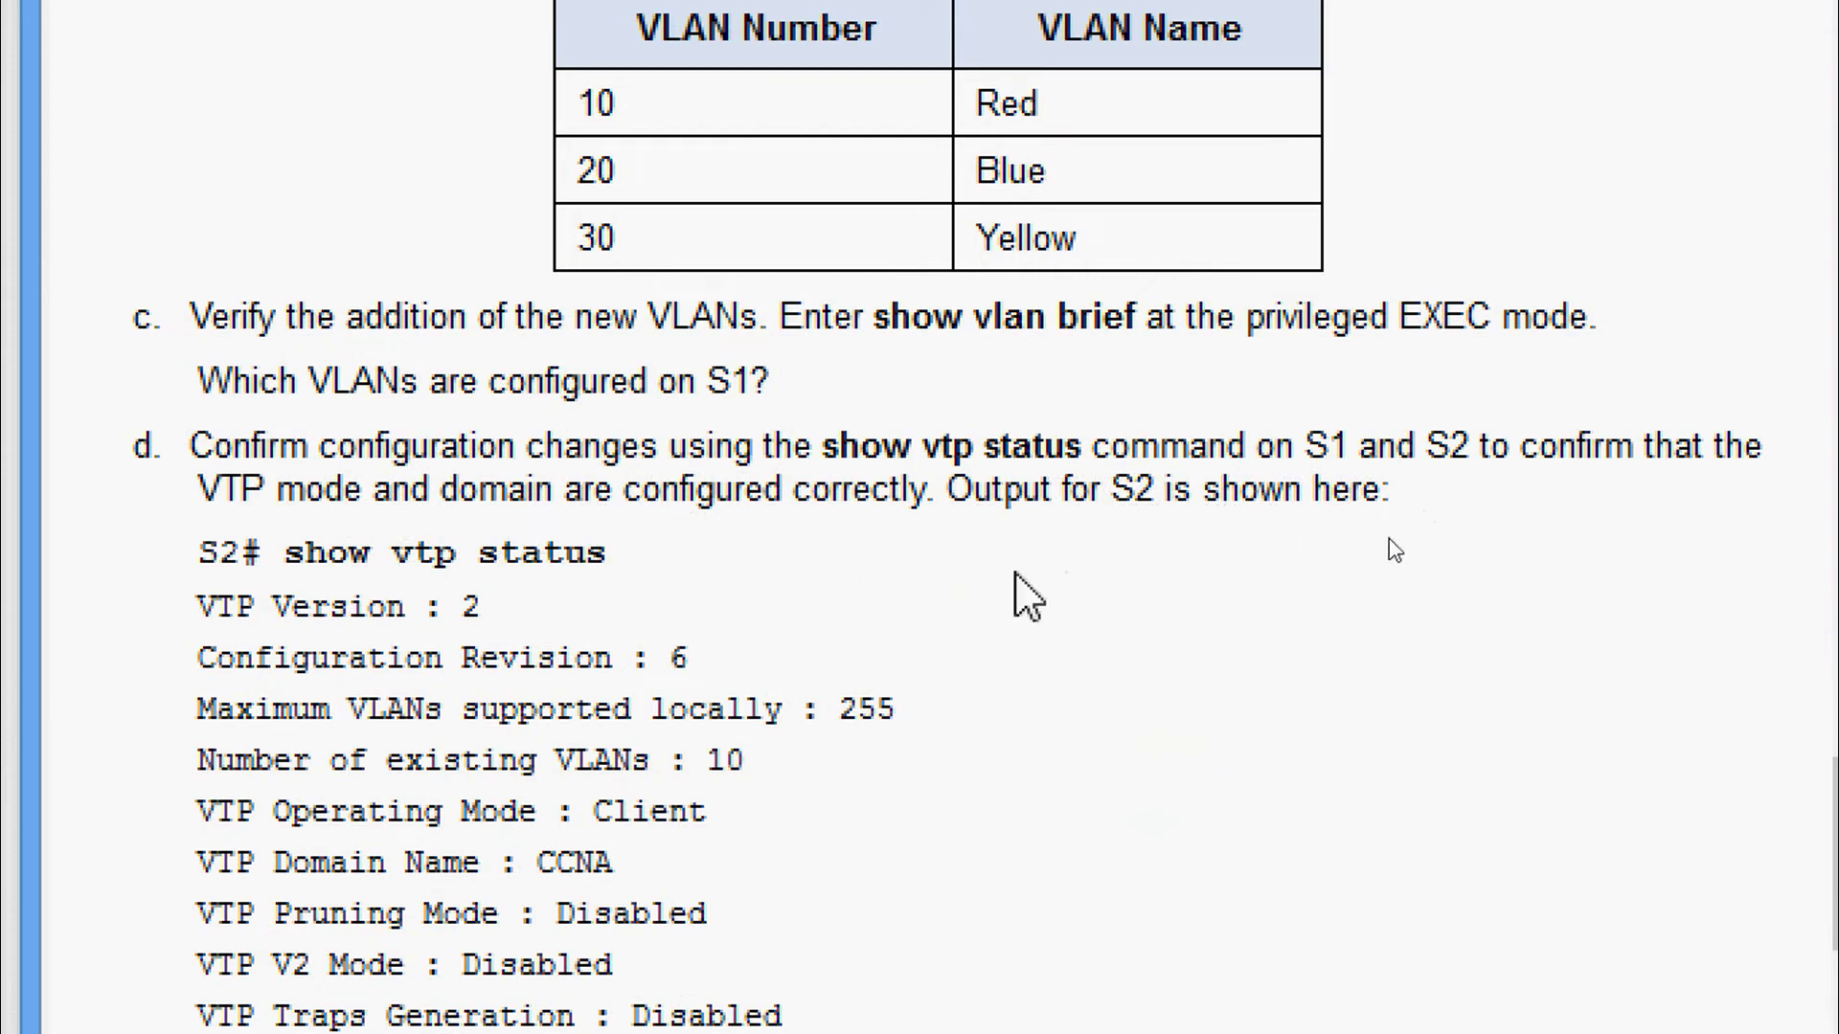
# Read the expected configuration revision line in the instructions, then bring up S1's console.
pyautogui.scroll(-1, 688, 929)
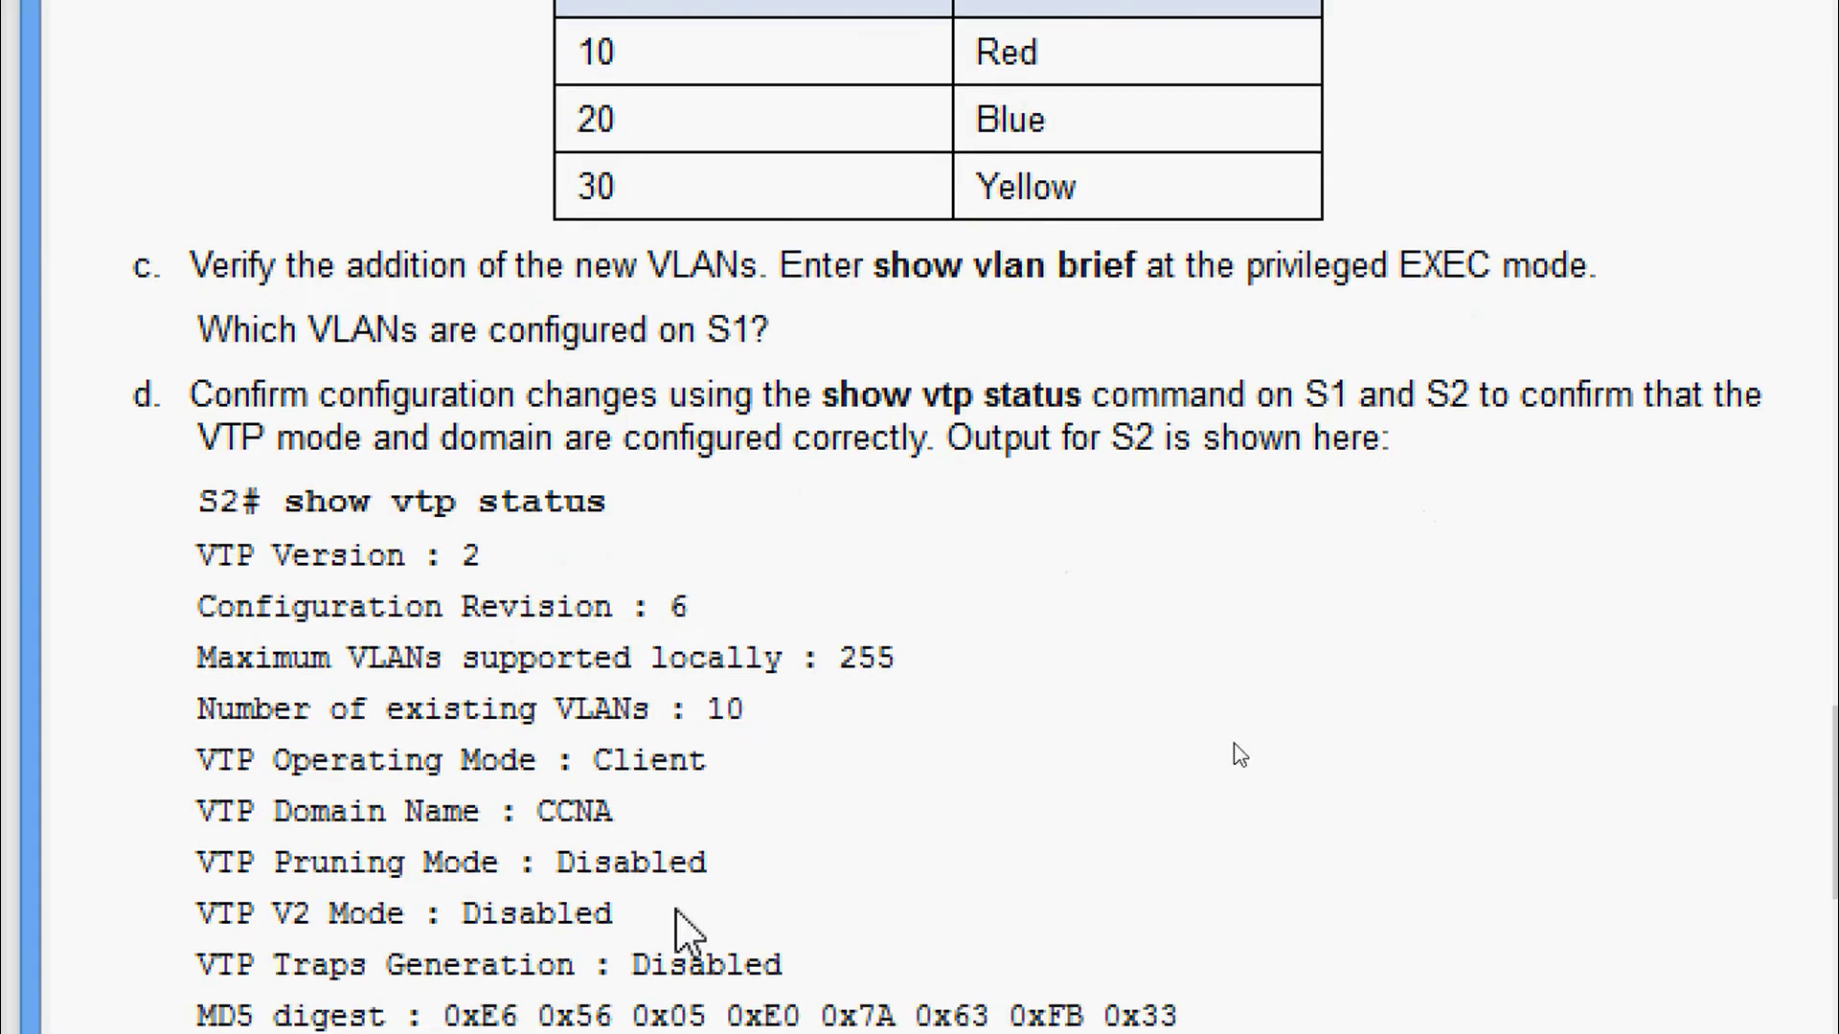
pyautogui.scroll(-2, 688, 929)
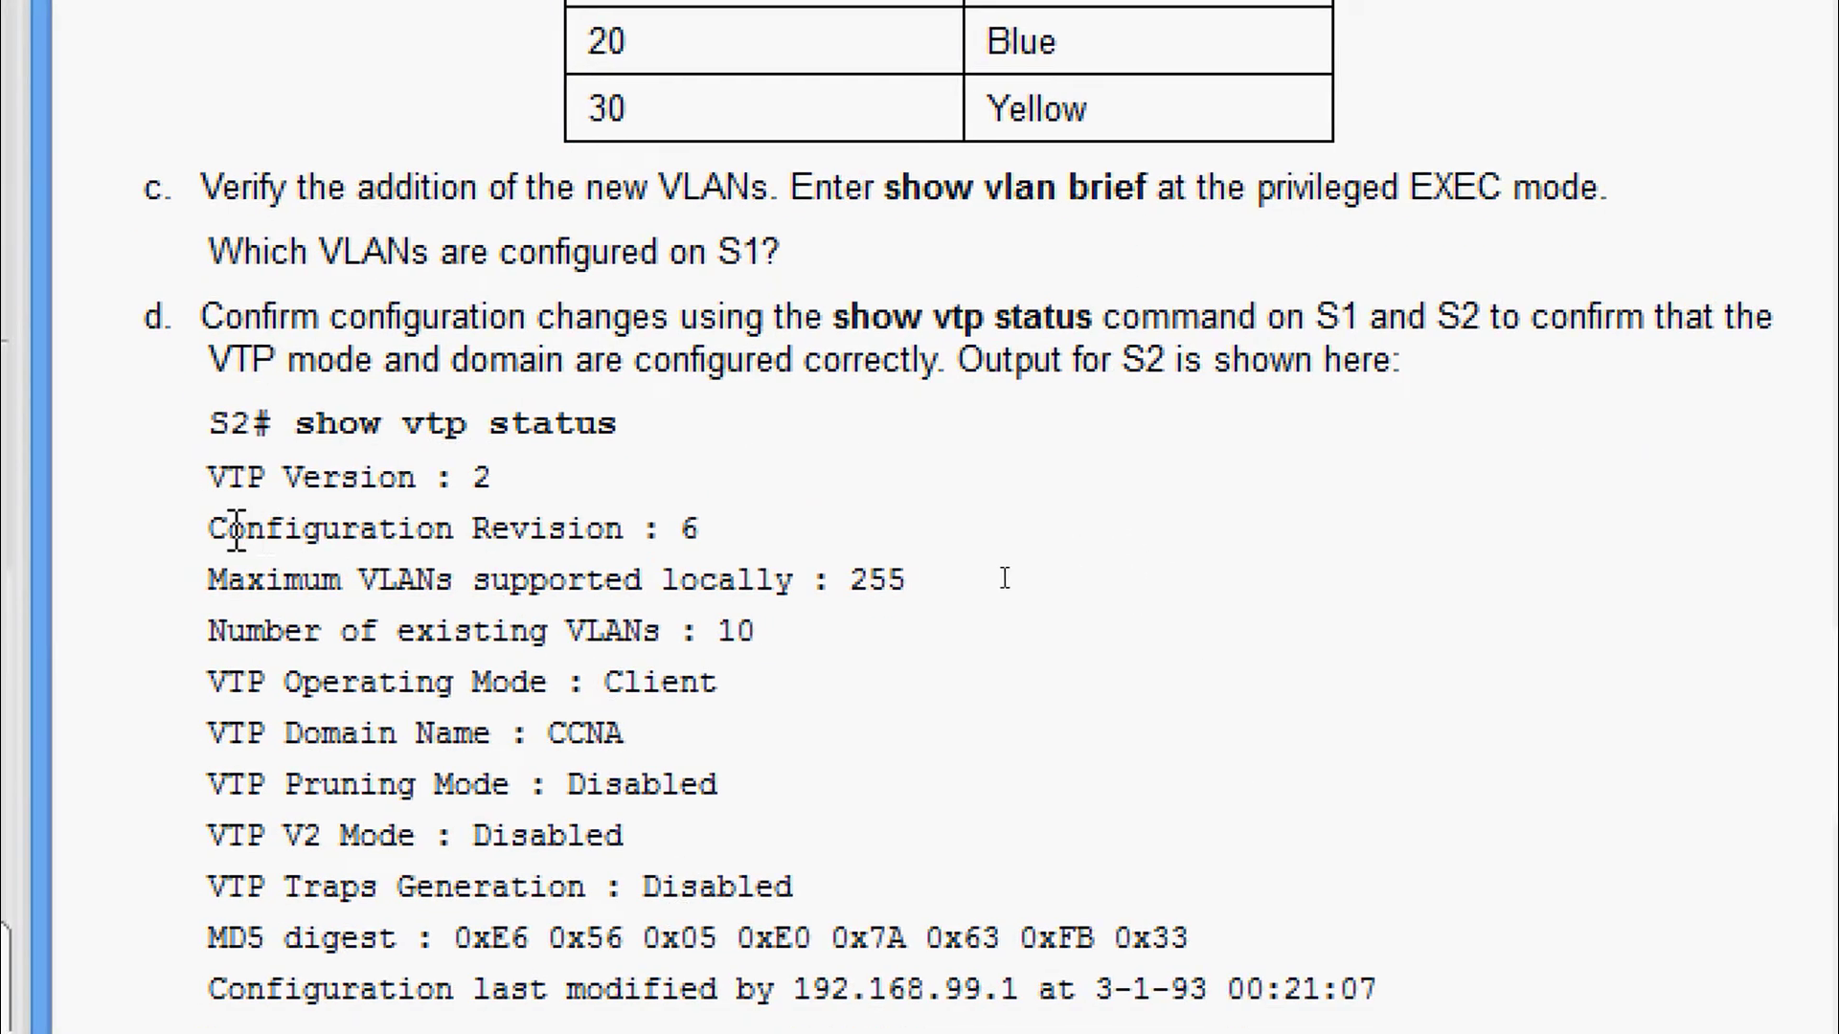
pyautogui.moveTo(199, 528); pyautogui.dragTo(725, 551)
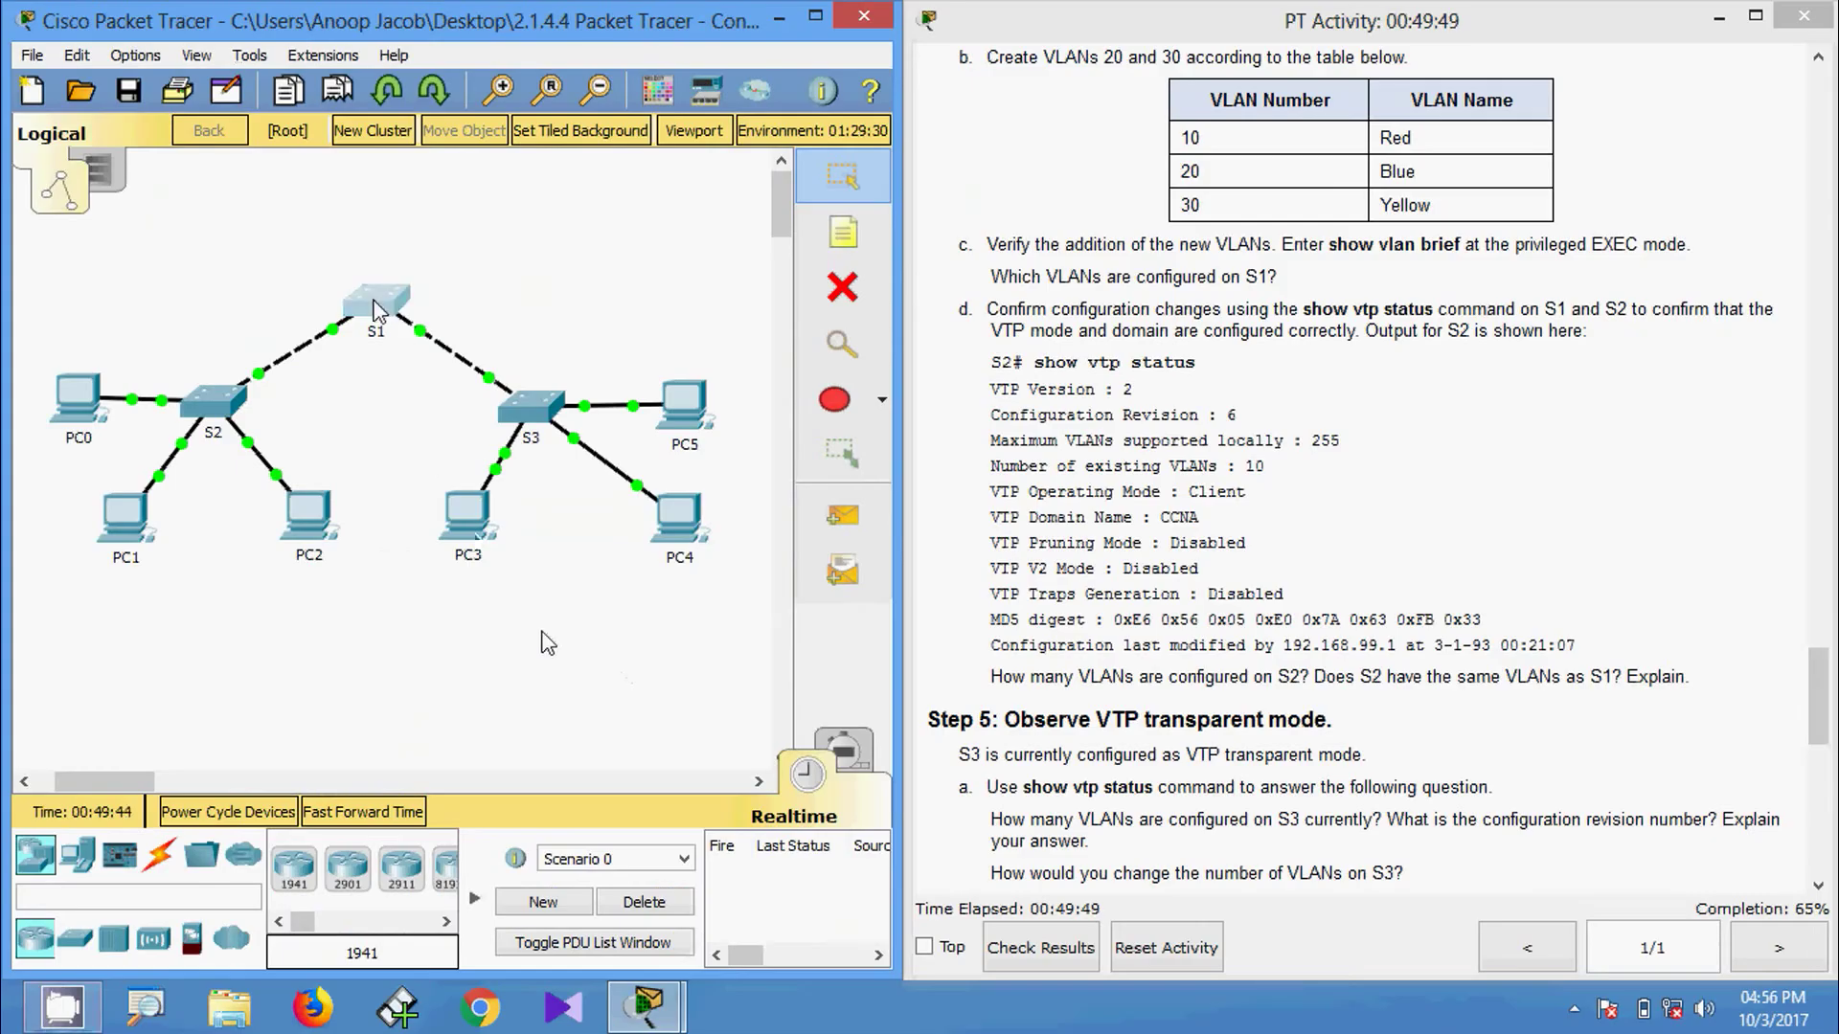
pyautogui.click(393, 316)
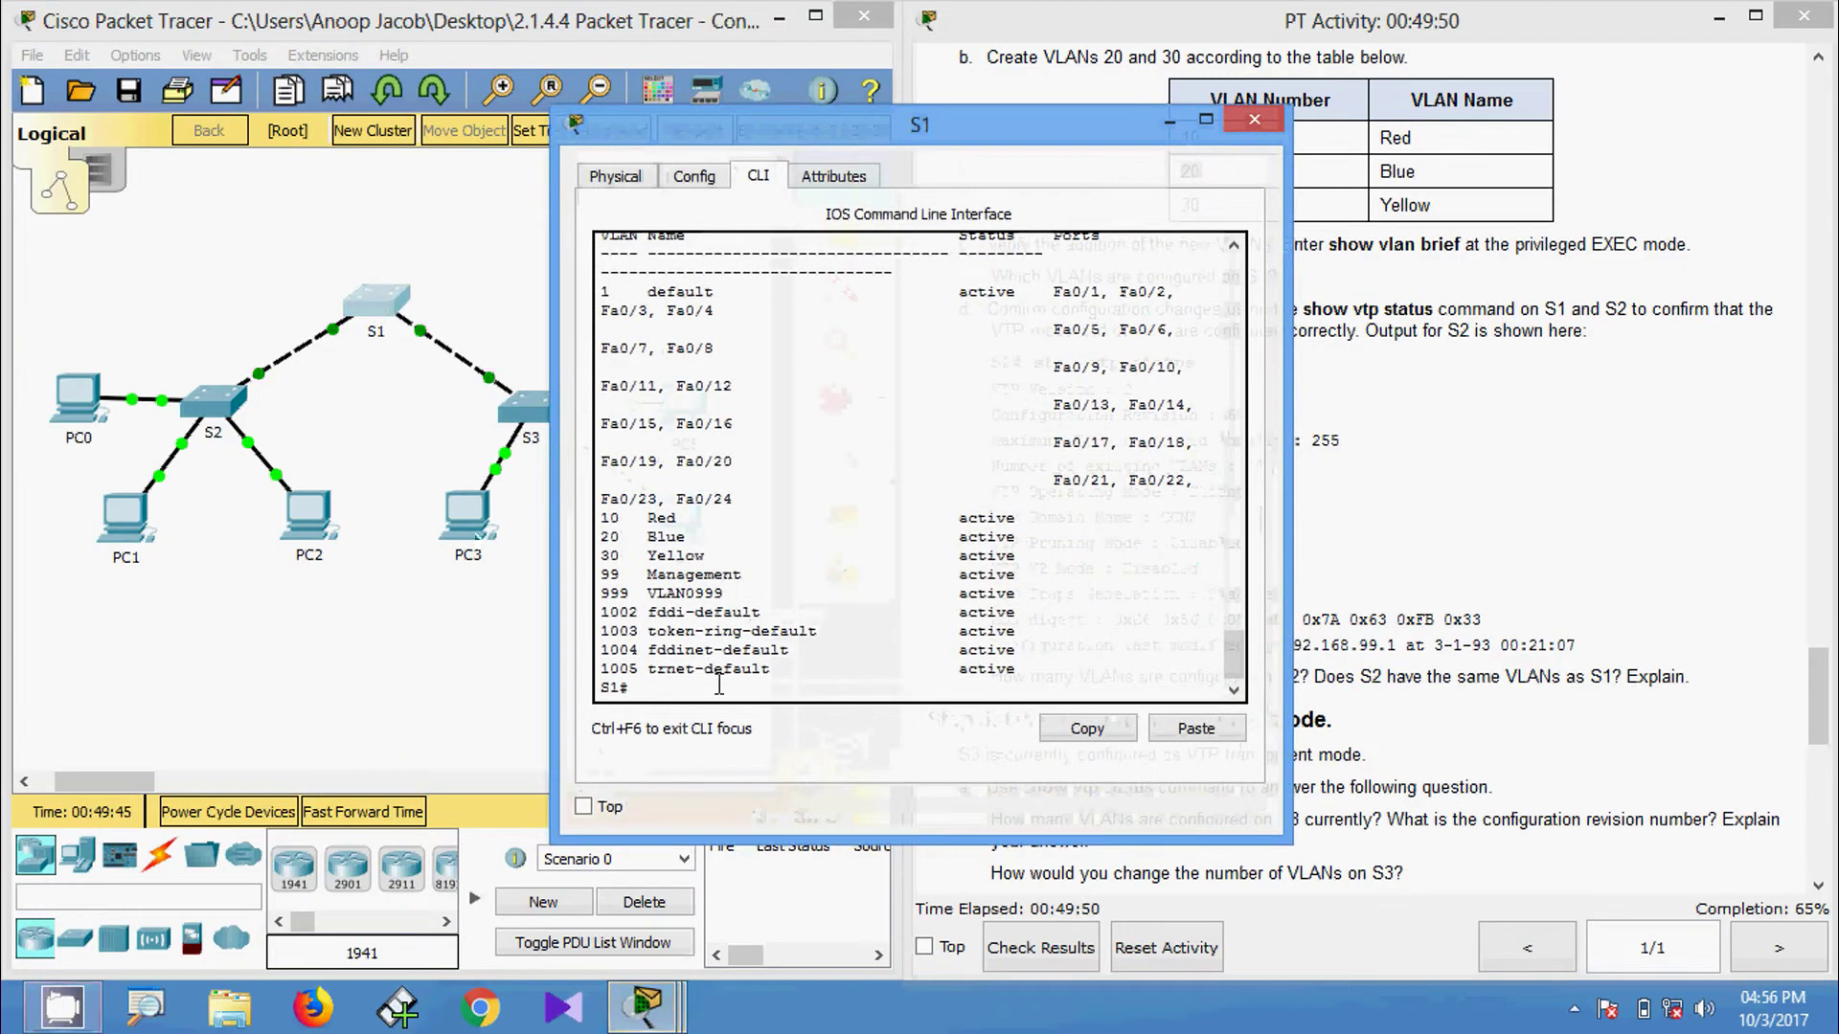
# Run show vtp status on S1 and highlight the revision 6, Server mode and CCNA domain lines.
pyautogui.write('sh')
pyautogui.press('Tab')
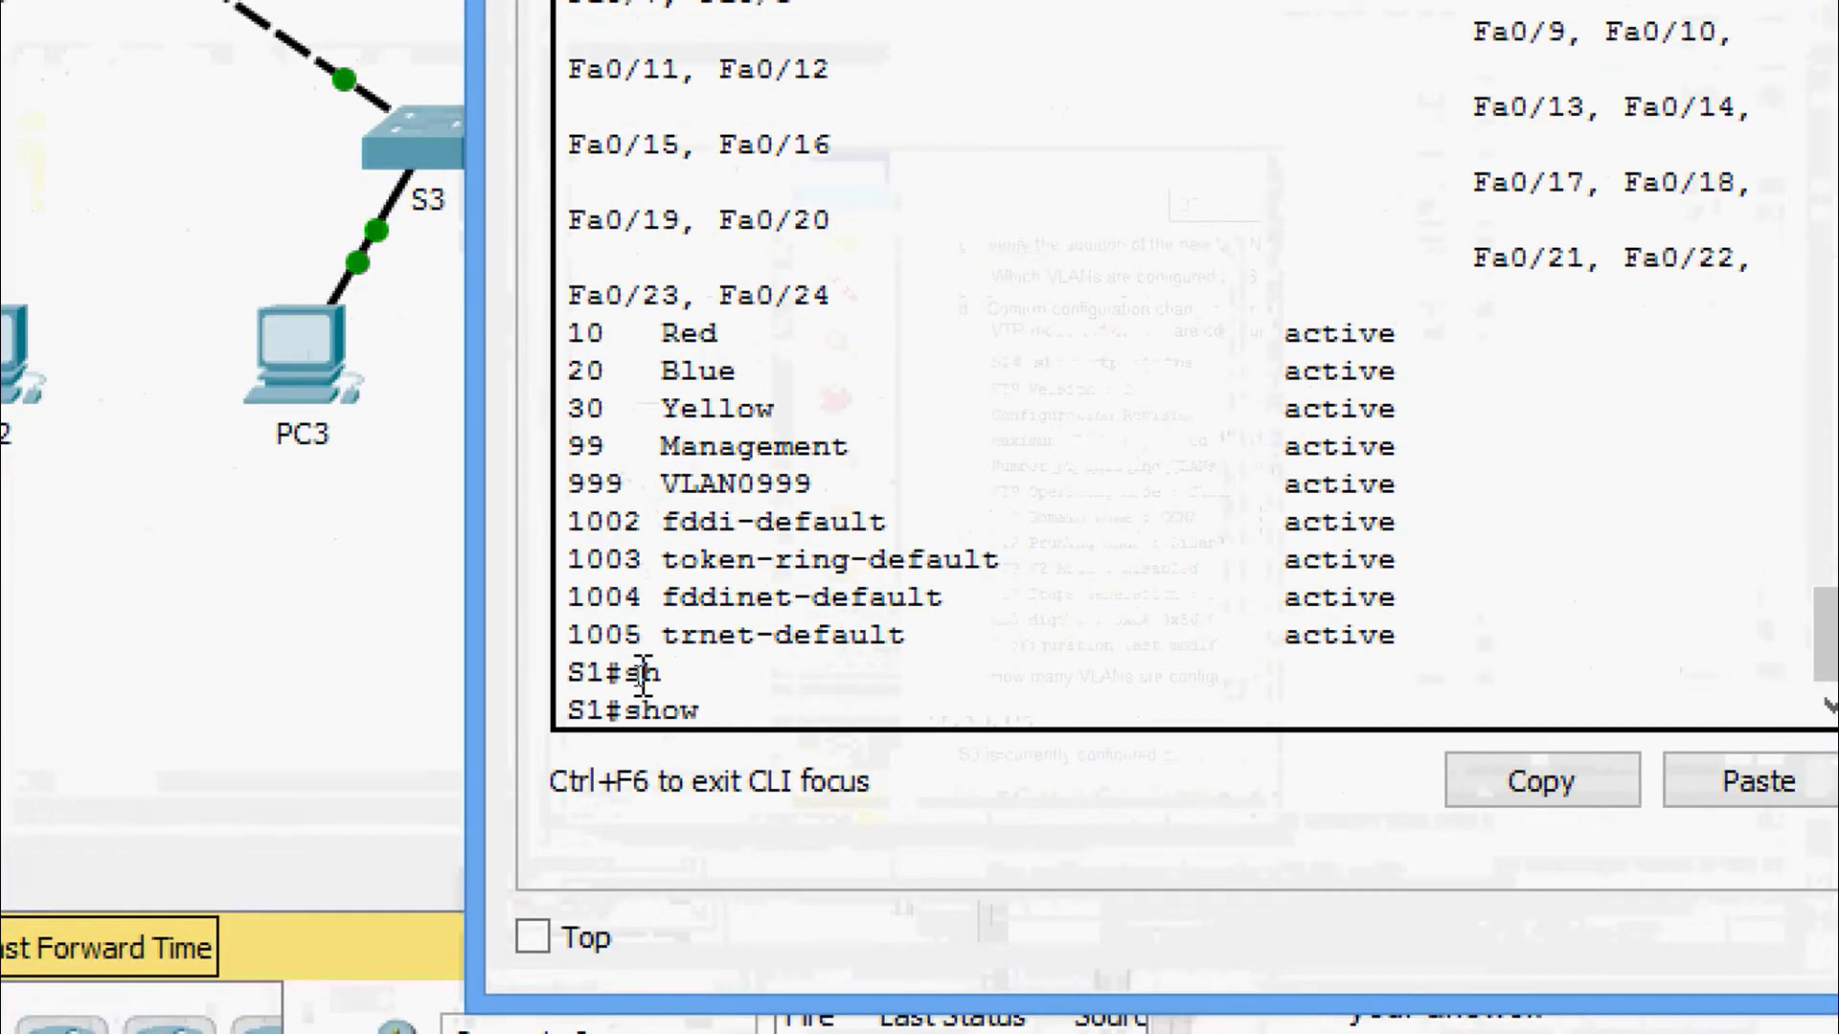
pyautogui.write('v')
pyautogui.press('Tab')
pyautogui.write('t')
pyautogui.press('Tab')
pyautogui.write('s')
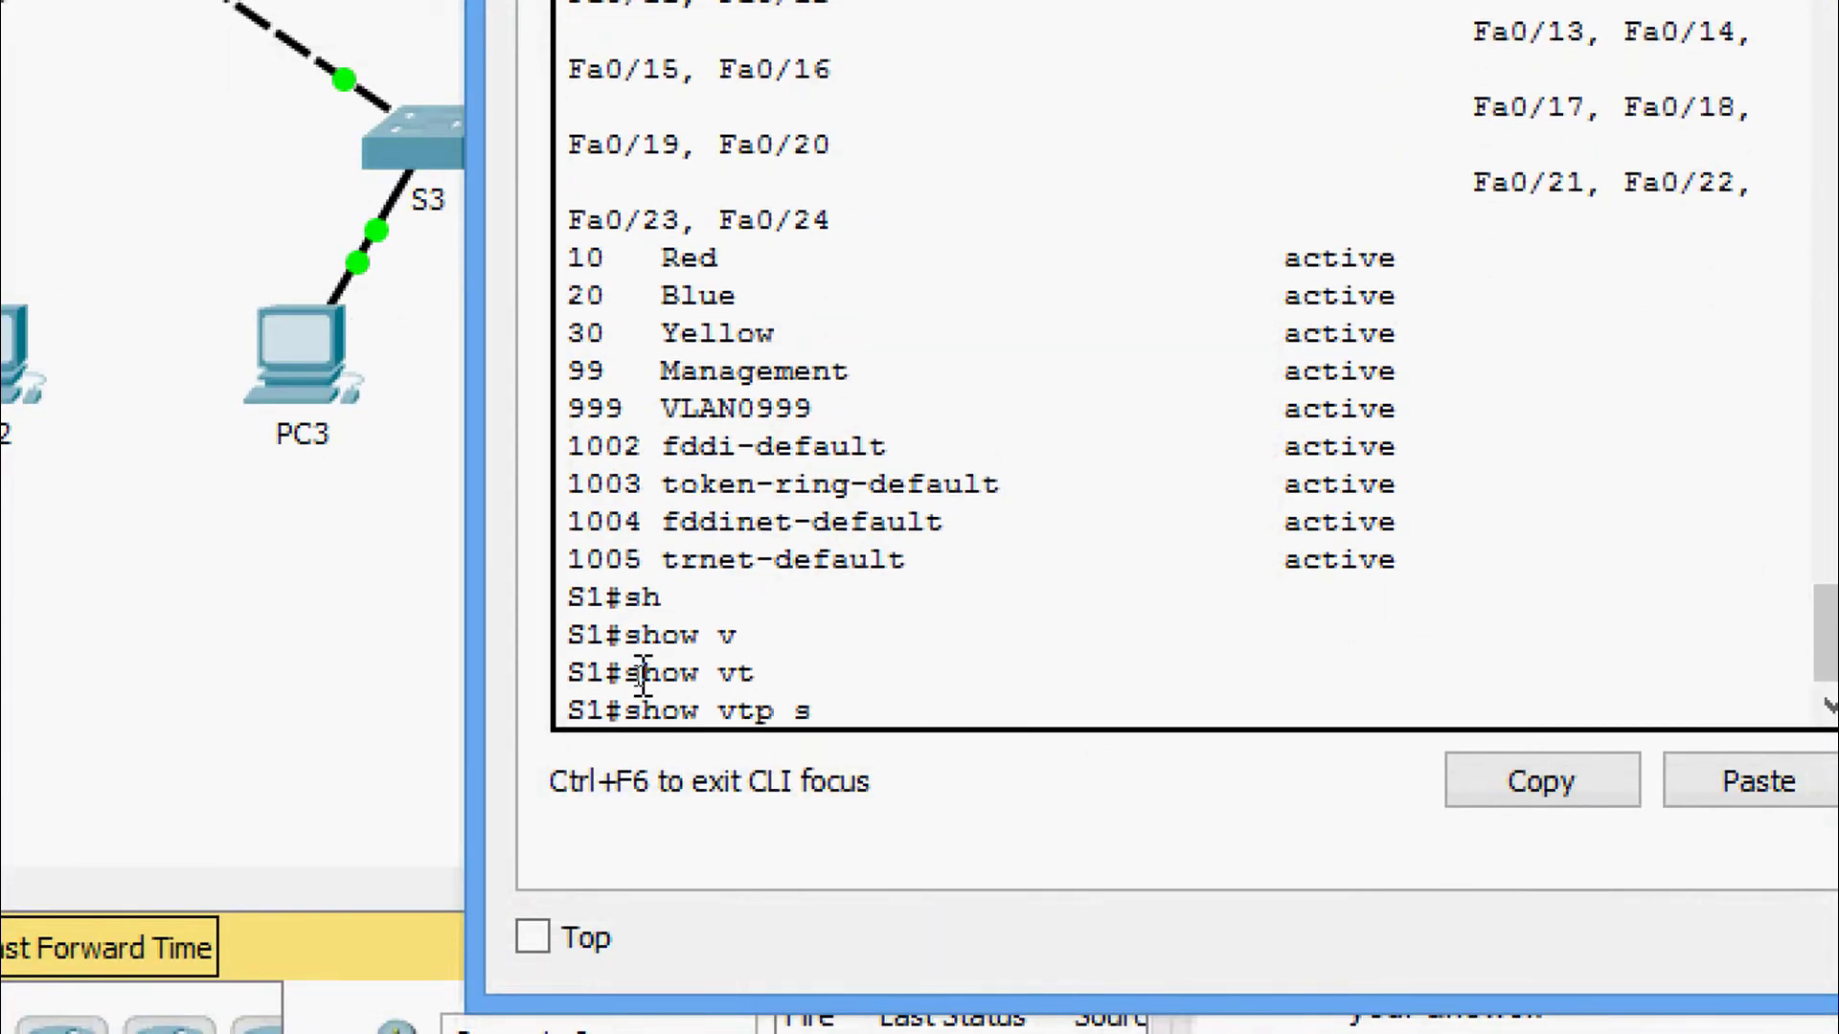
pyautogui.write('t')
pyautogui.press('Tab')
pyautogui.press('Return')
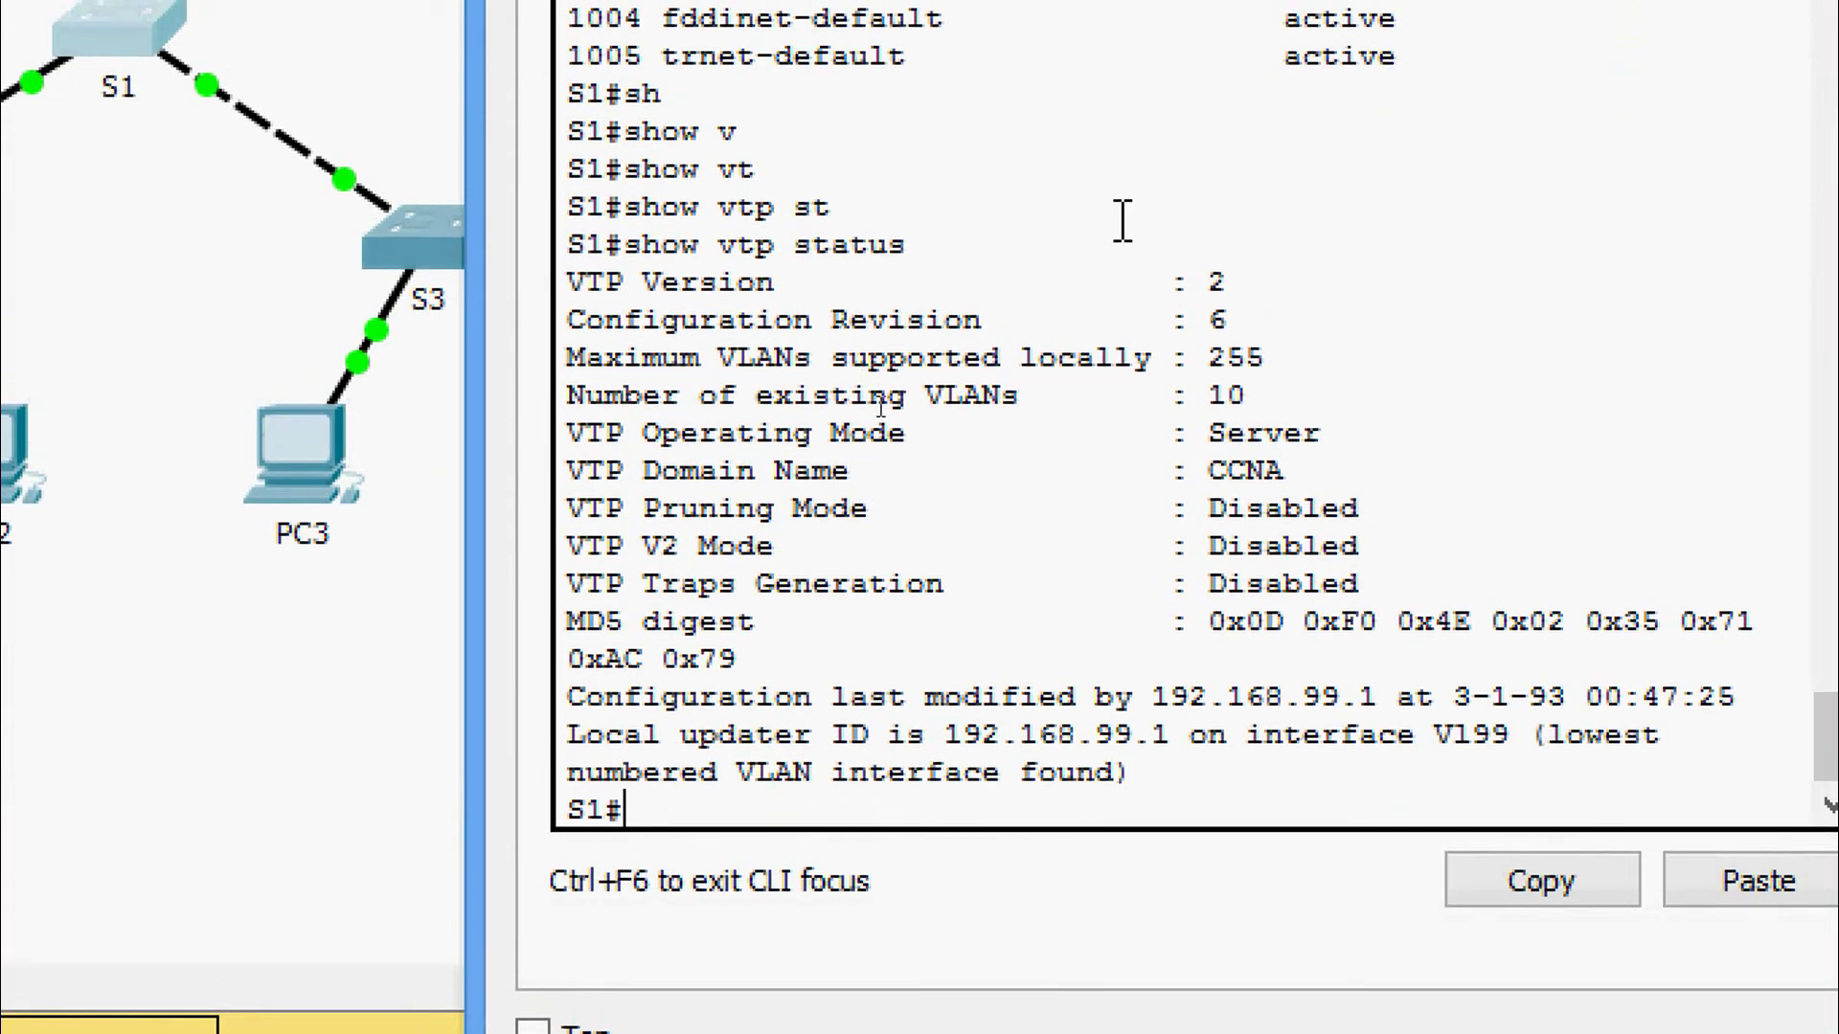
pyautogui.moveTo(568, 283); pyautogui.dragTo(1254, 330)
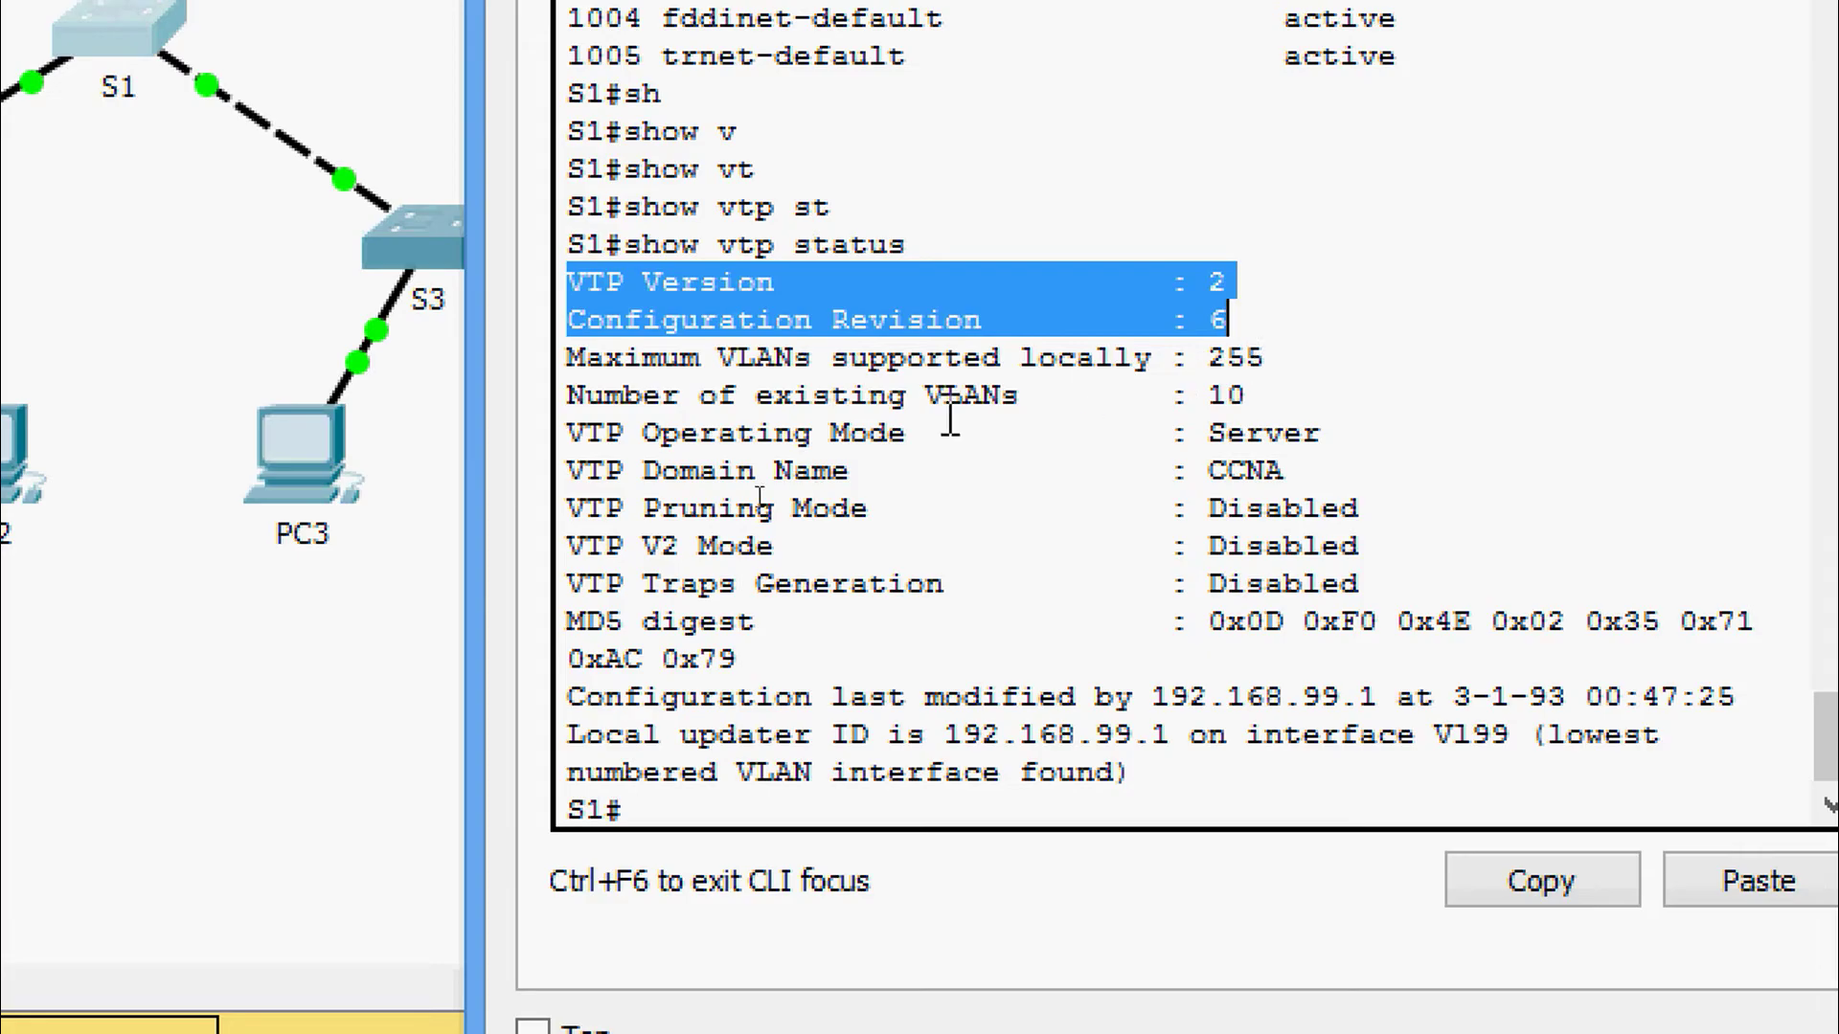
pyautogui.moveTo(843, 433); pyautogui.dragTo(1228, 506)
pyautogui.click(1228, 505)
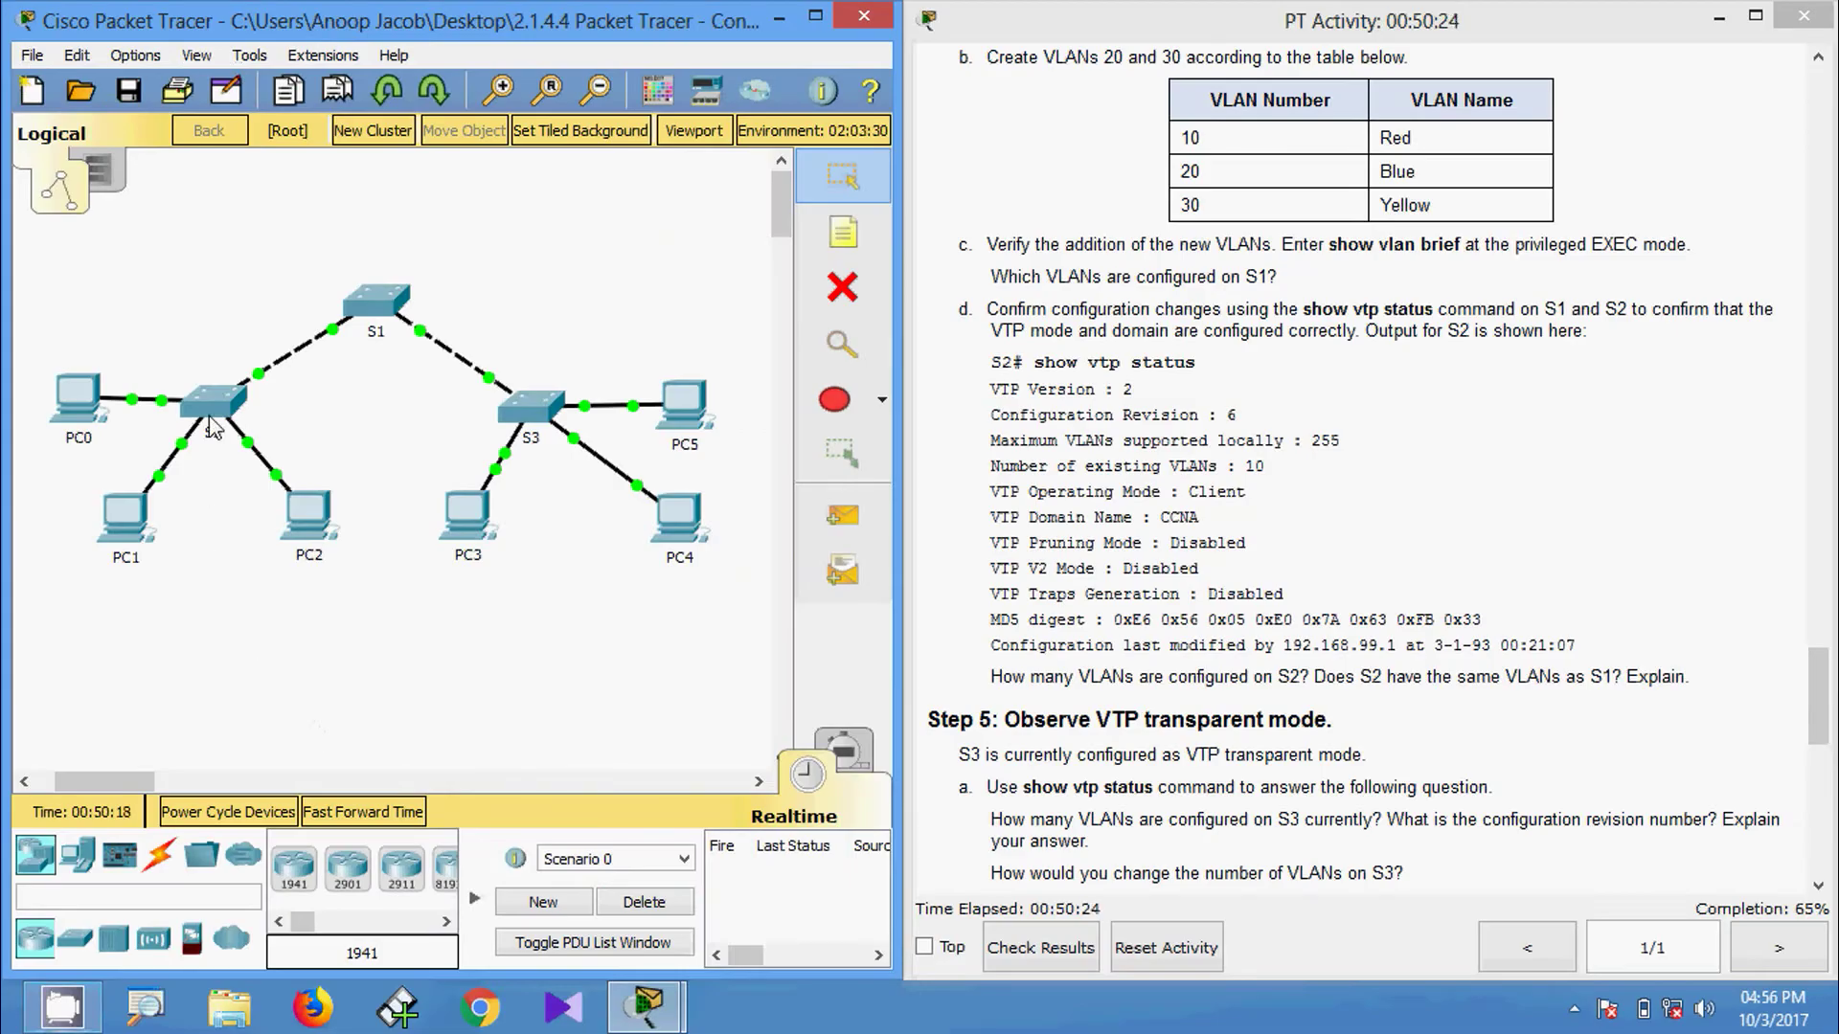
# Run show vtp status on S2 and highlight configuration revision 6 and the CCNA domain.
pyautogui.click(210, 415)
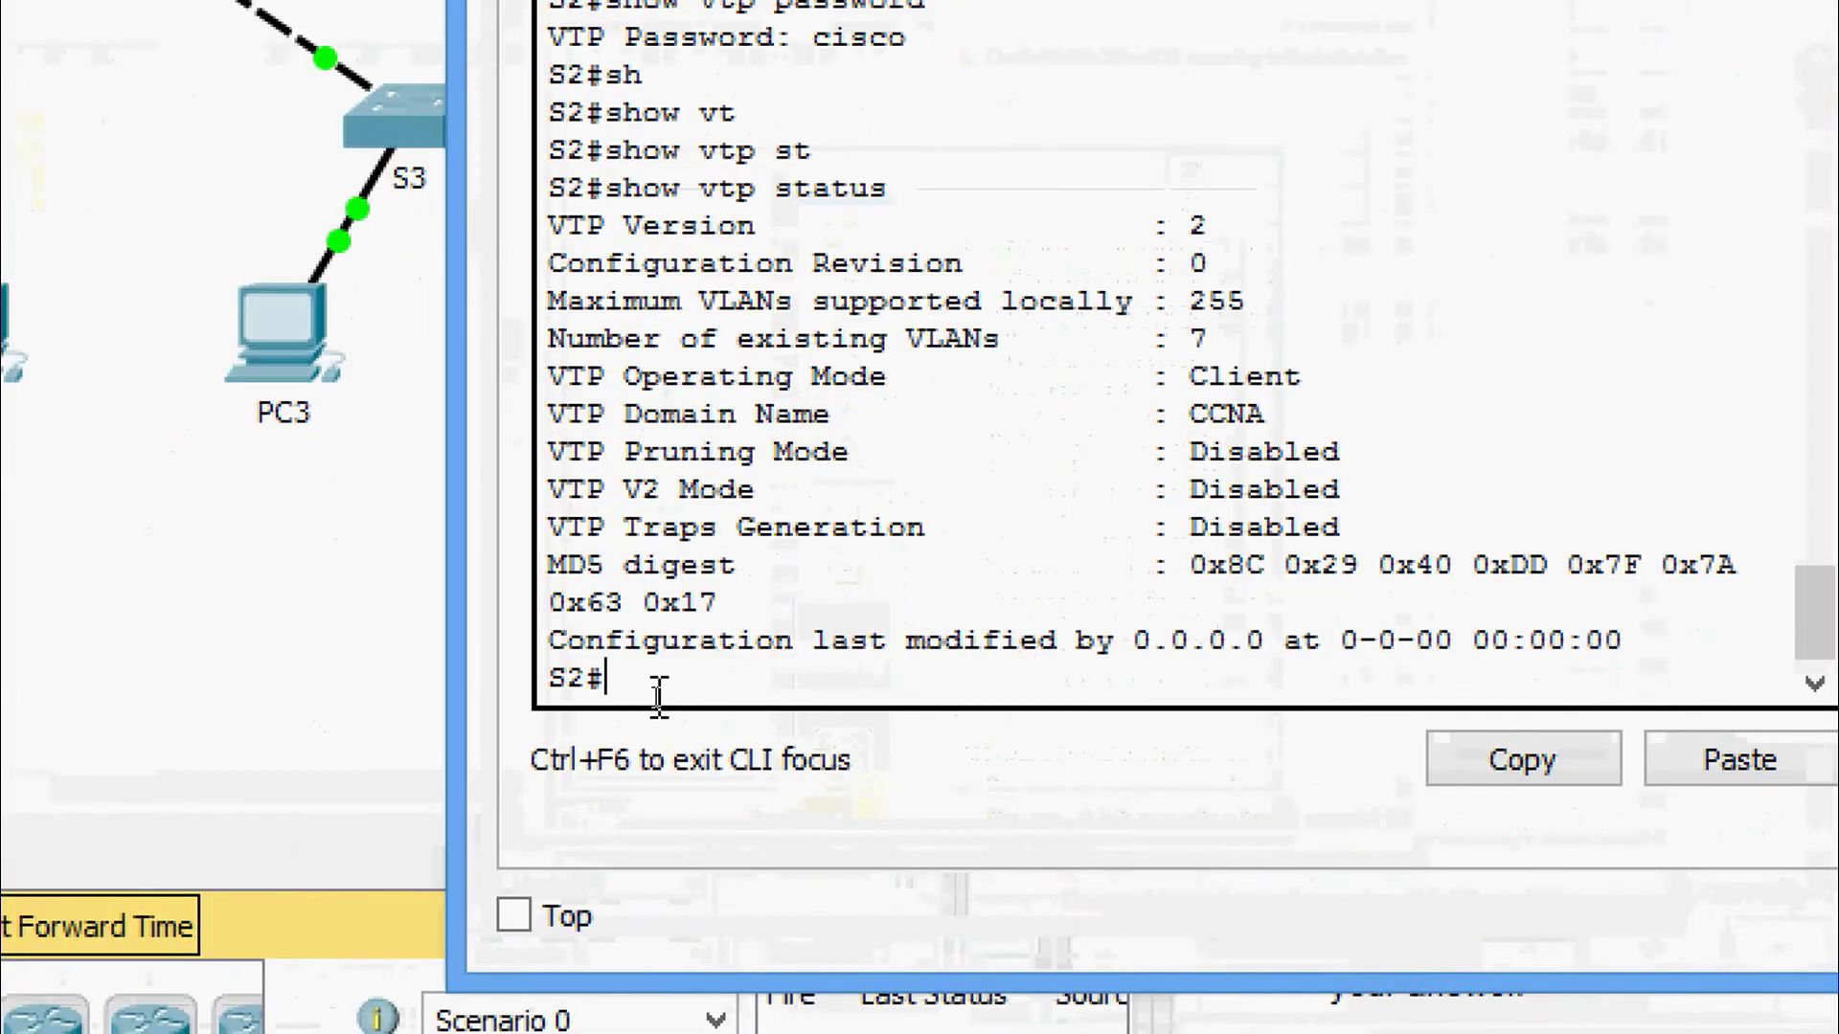
pyautogui.write('sh')
pyautogui.press('Tab')
pyautogui.write('vt')
pyautogui.press('Tab')
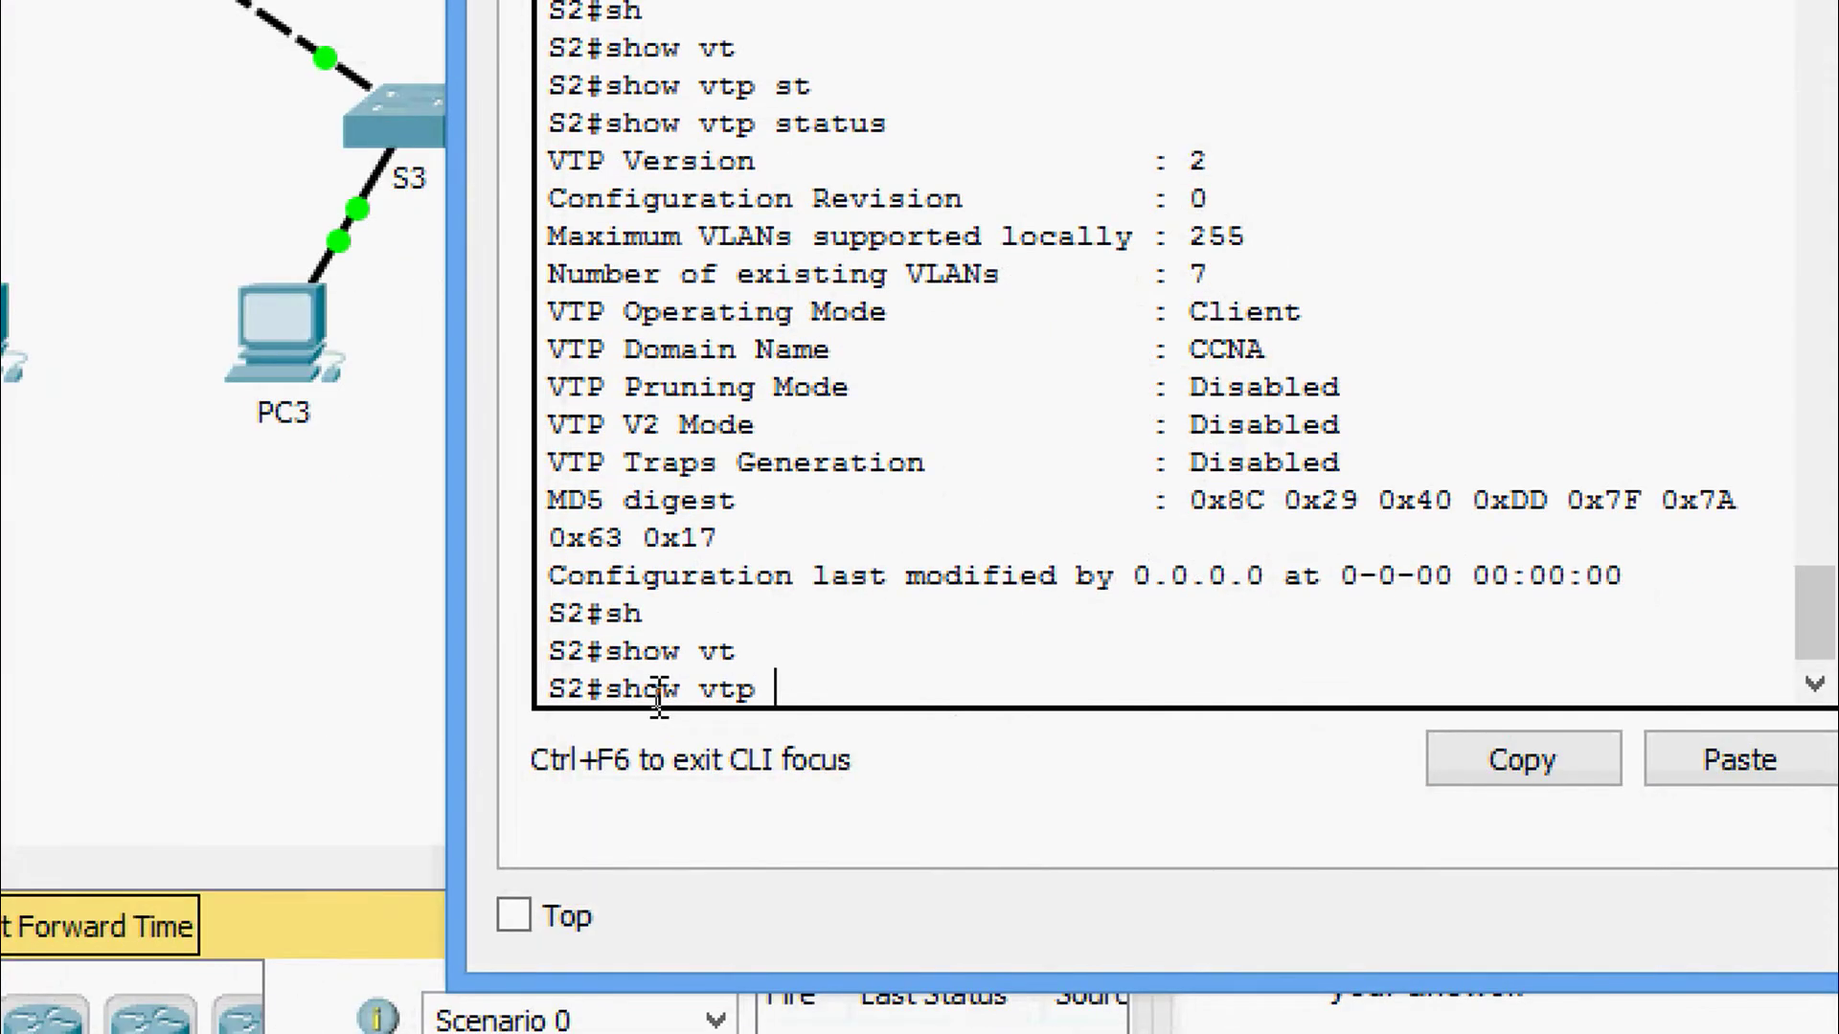
pyautogui.write('st')
pyautogui.press('Tab')
pyautogui.press('Return')
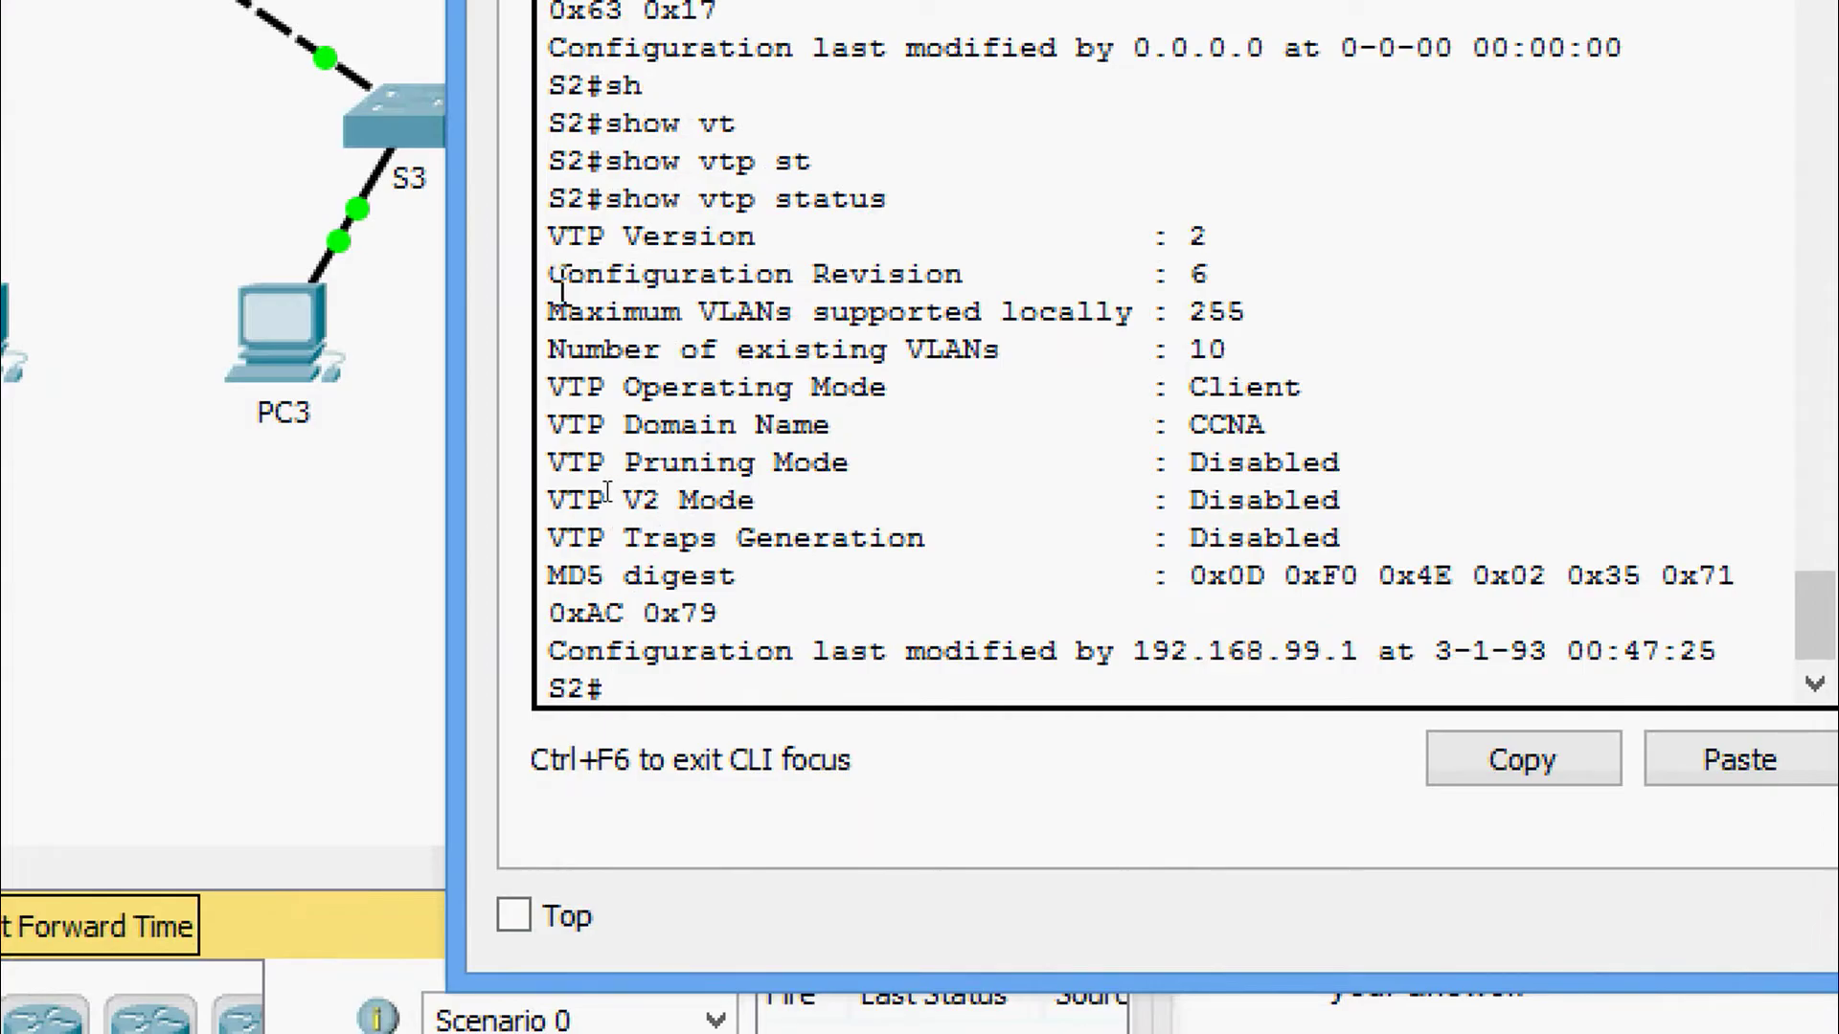
pyautogui.moveTo(562, 288); pyautogui.dragTo(1264, 271)
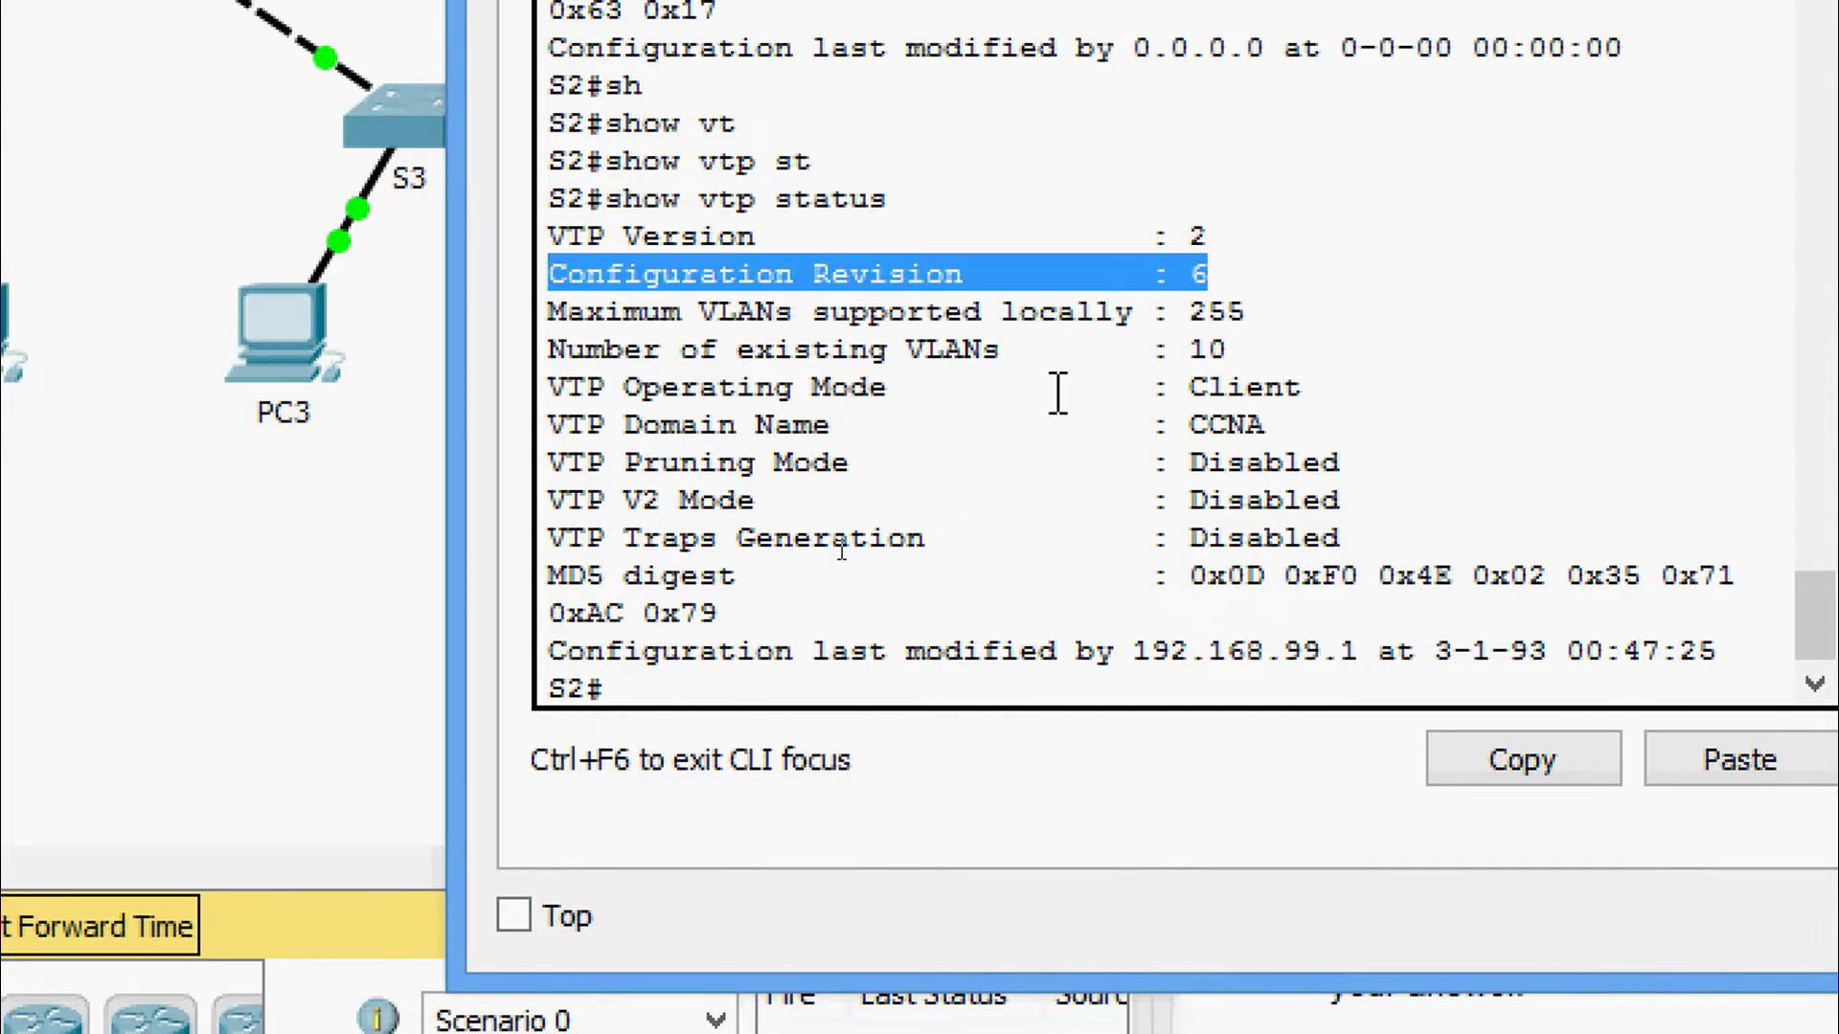
pyautogui.moveTo(1262, 432); pyautogui.dragTo(849, 427)
pyautogui.click(821, 369)
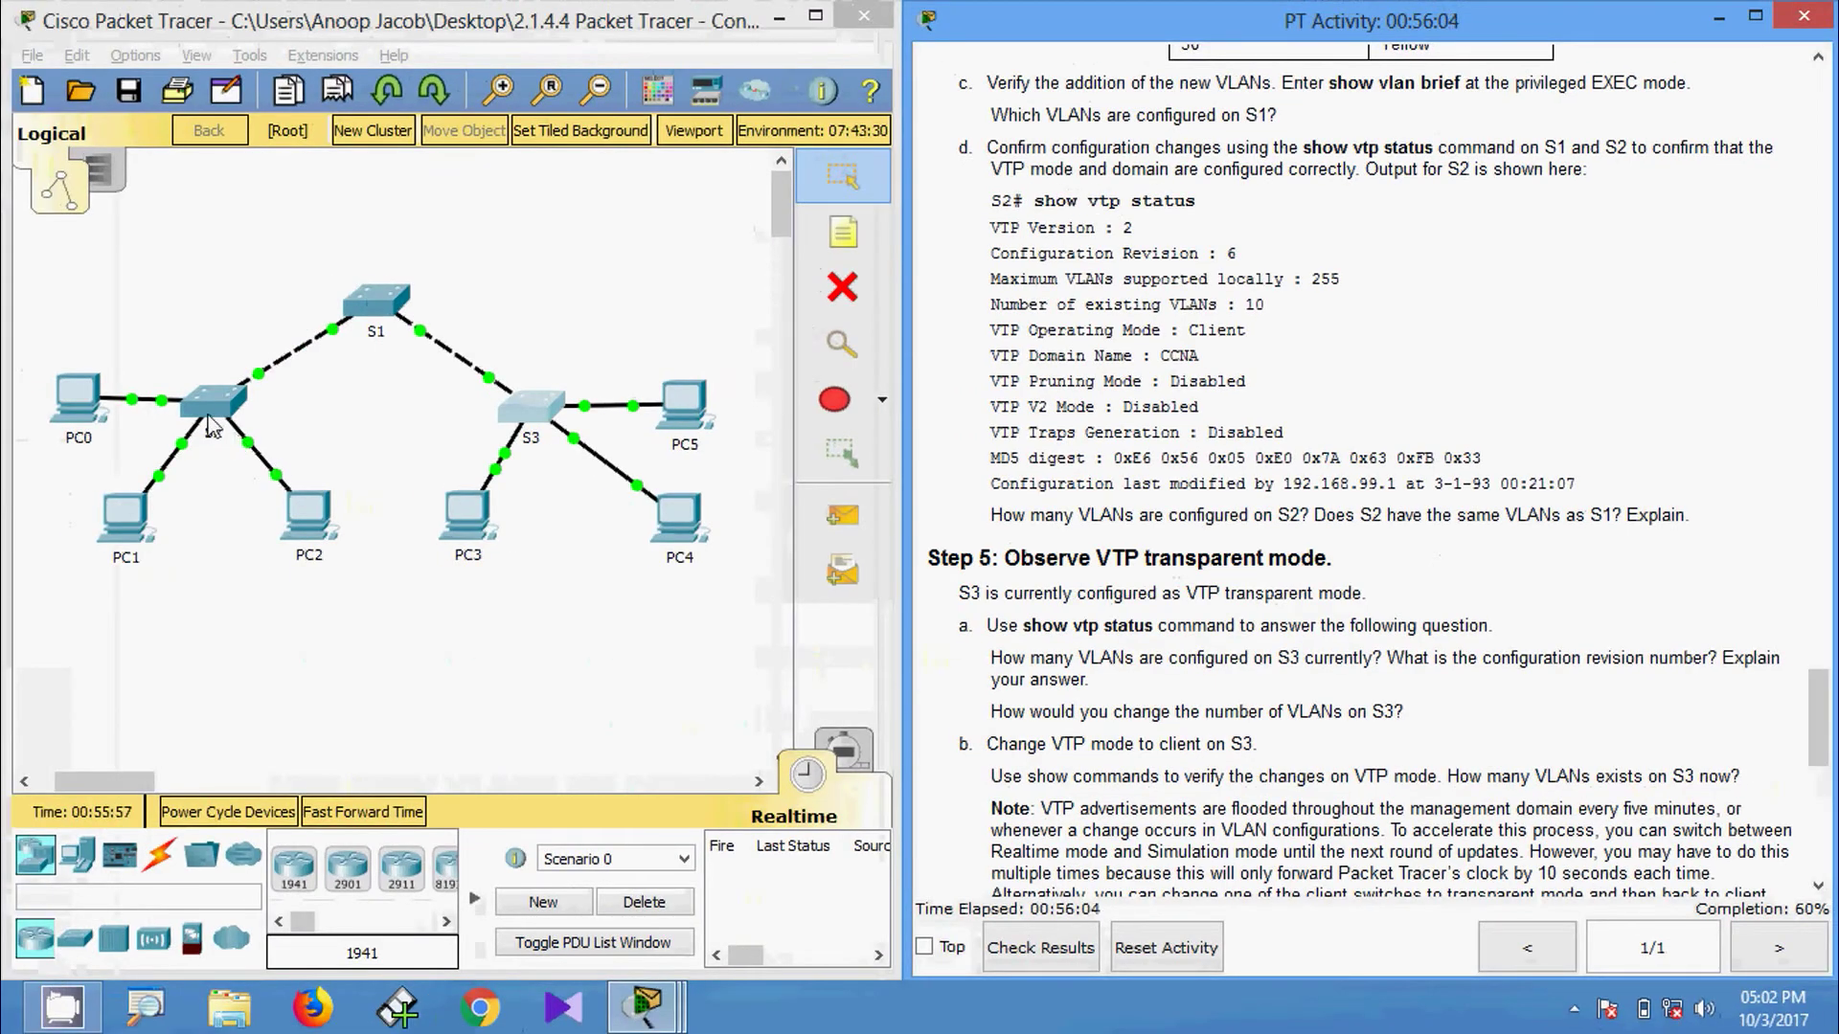
# Run show vlan brief on S2 and highlight the learned VLAN 10, 20 and 30 rows.
pyautogui.click(211, 421)
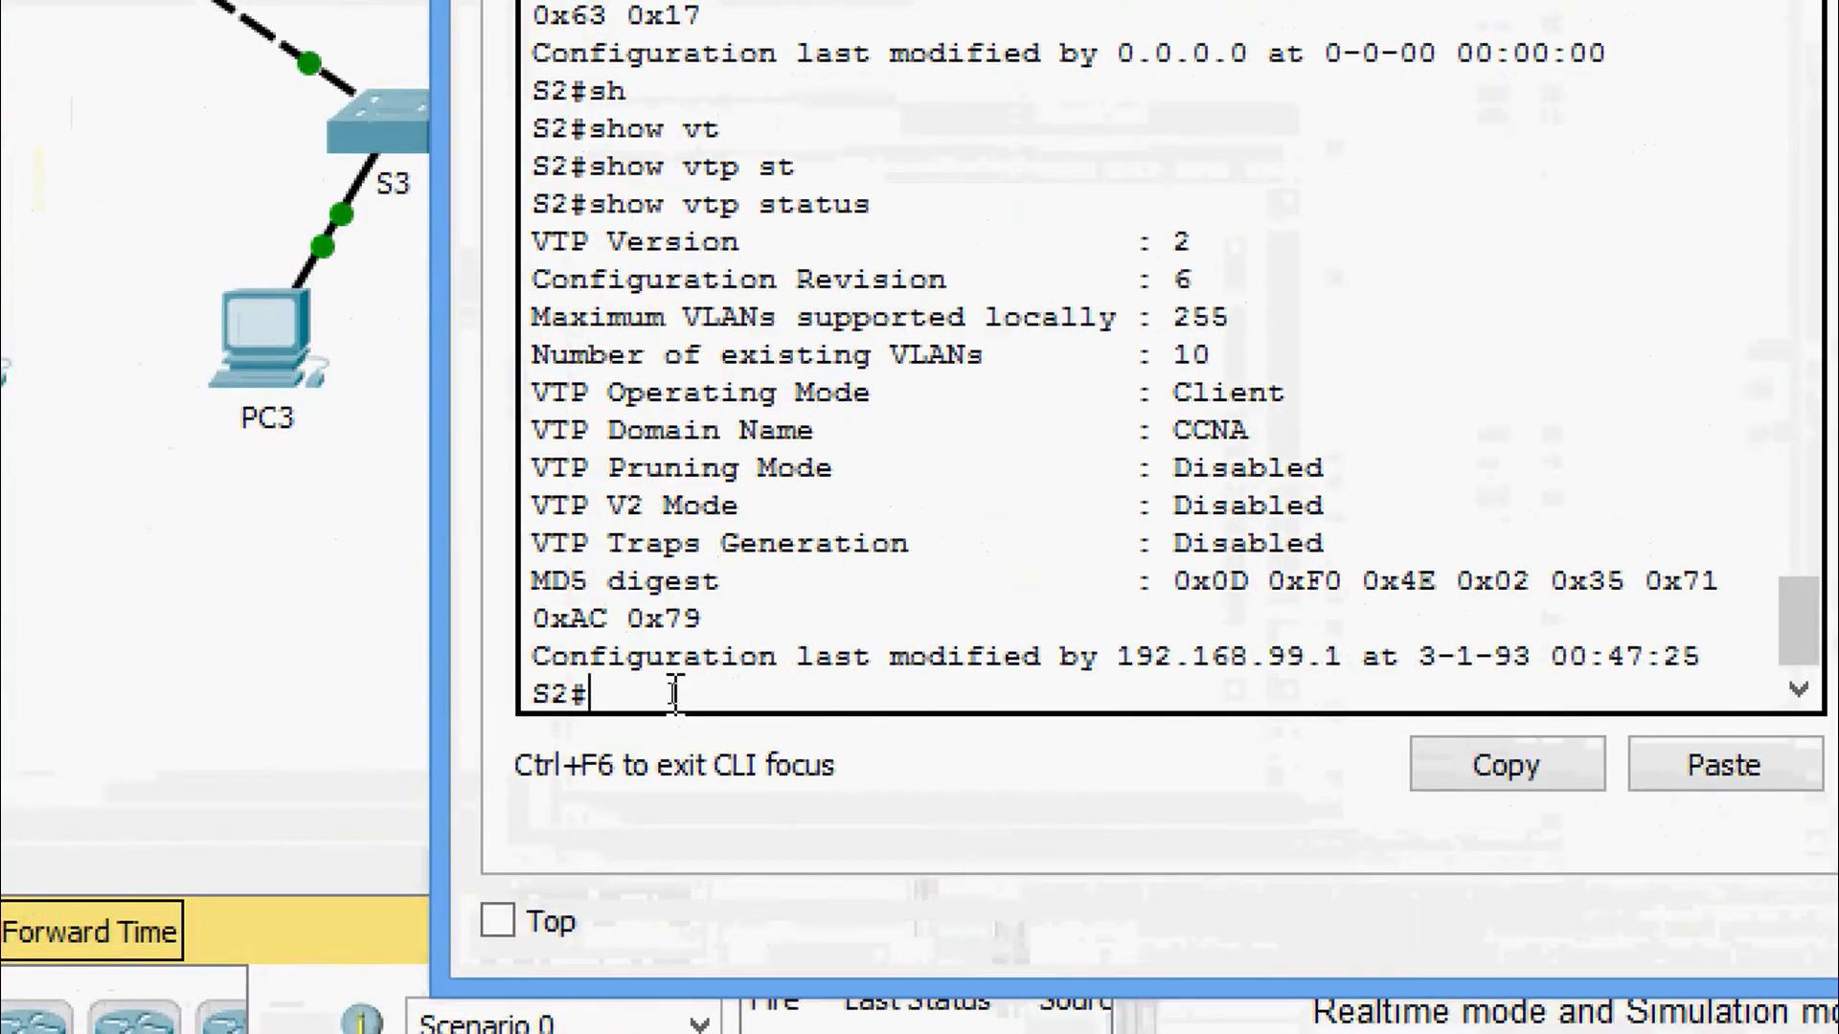
pyautogui.press('Tab')
pyautogui.write('vl')
pyautogui.press('Tab')
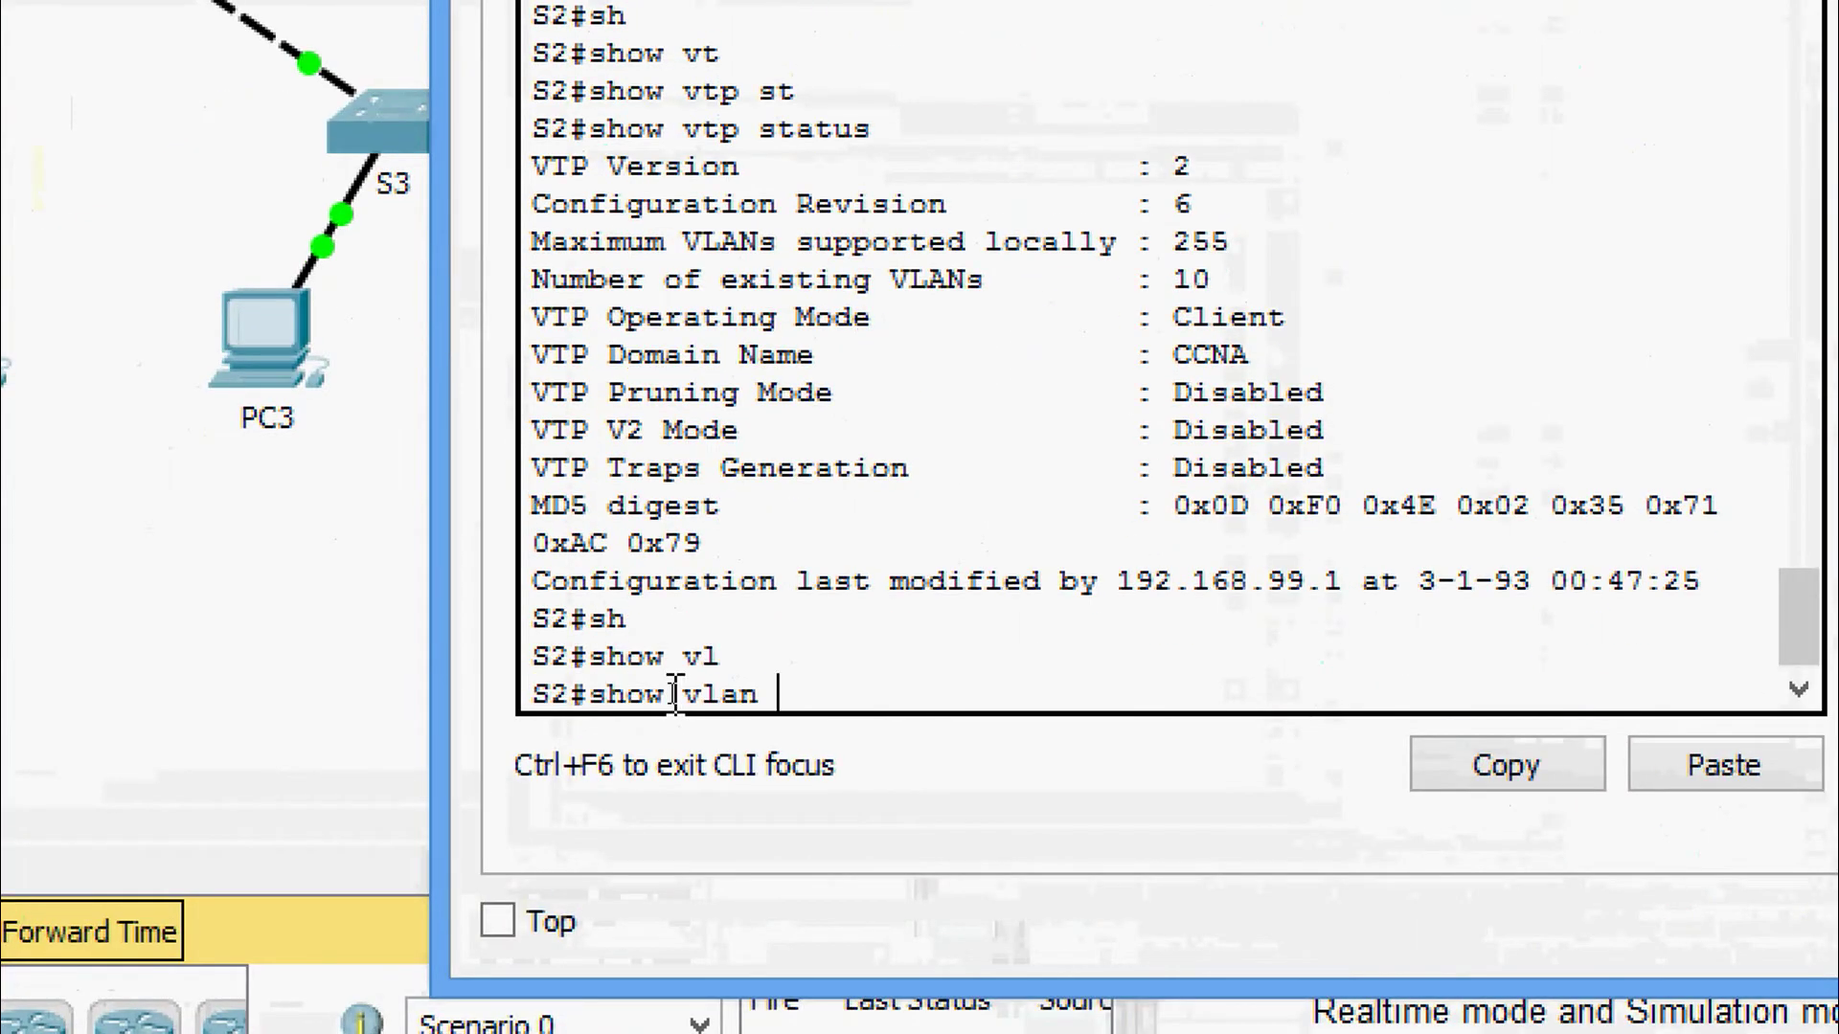
pyautogui.write('b')
pyautogui.press('Tab')
pyautogui.press('Return')
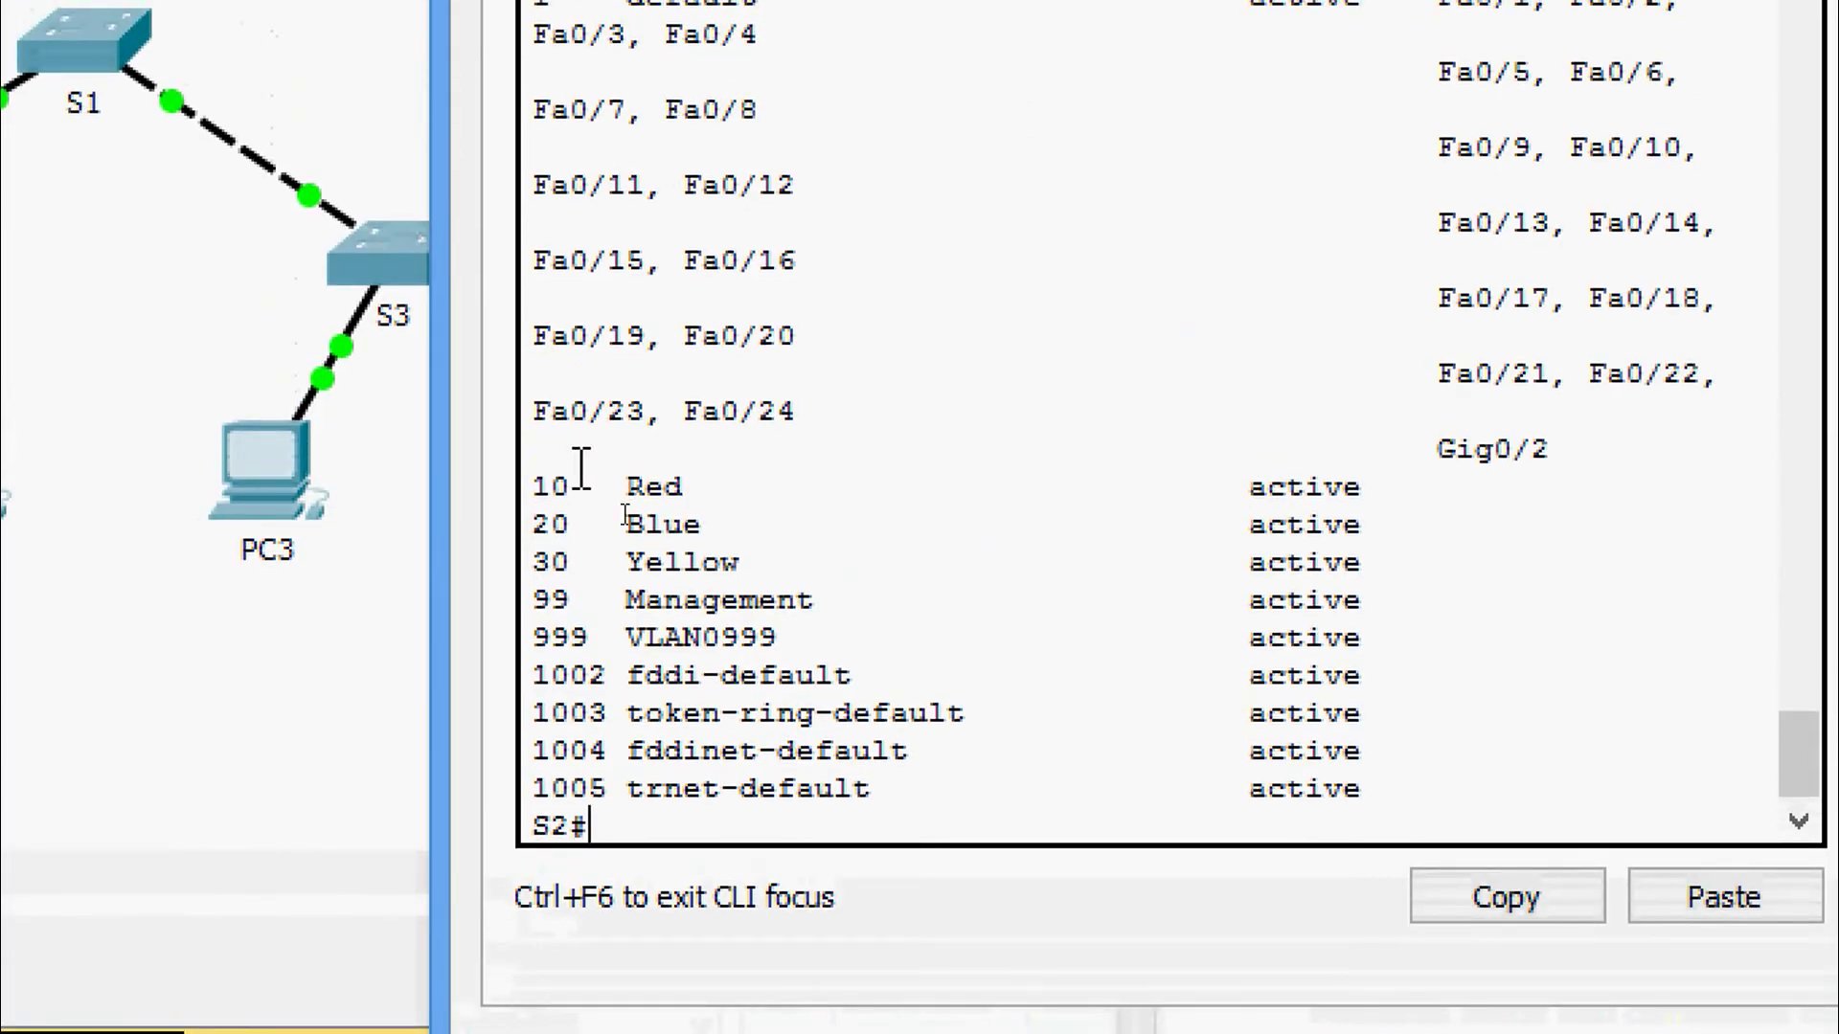
pyautogui.moveTo(533, 488); pyautogui.dragTo(824, 647)
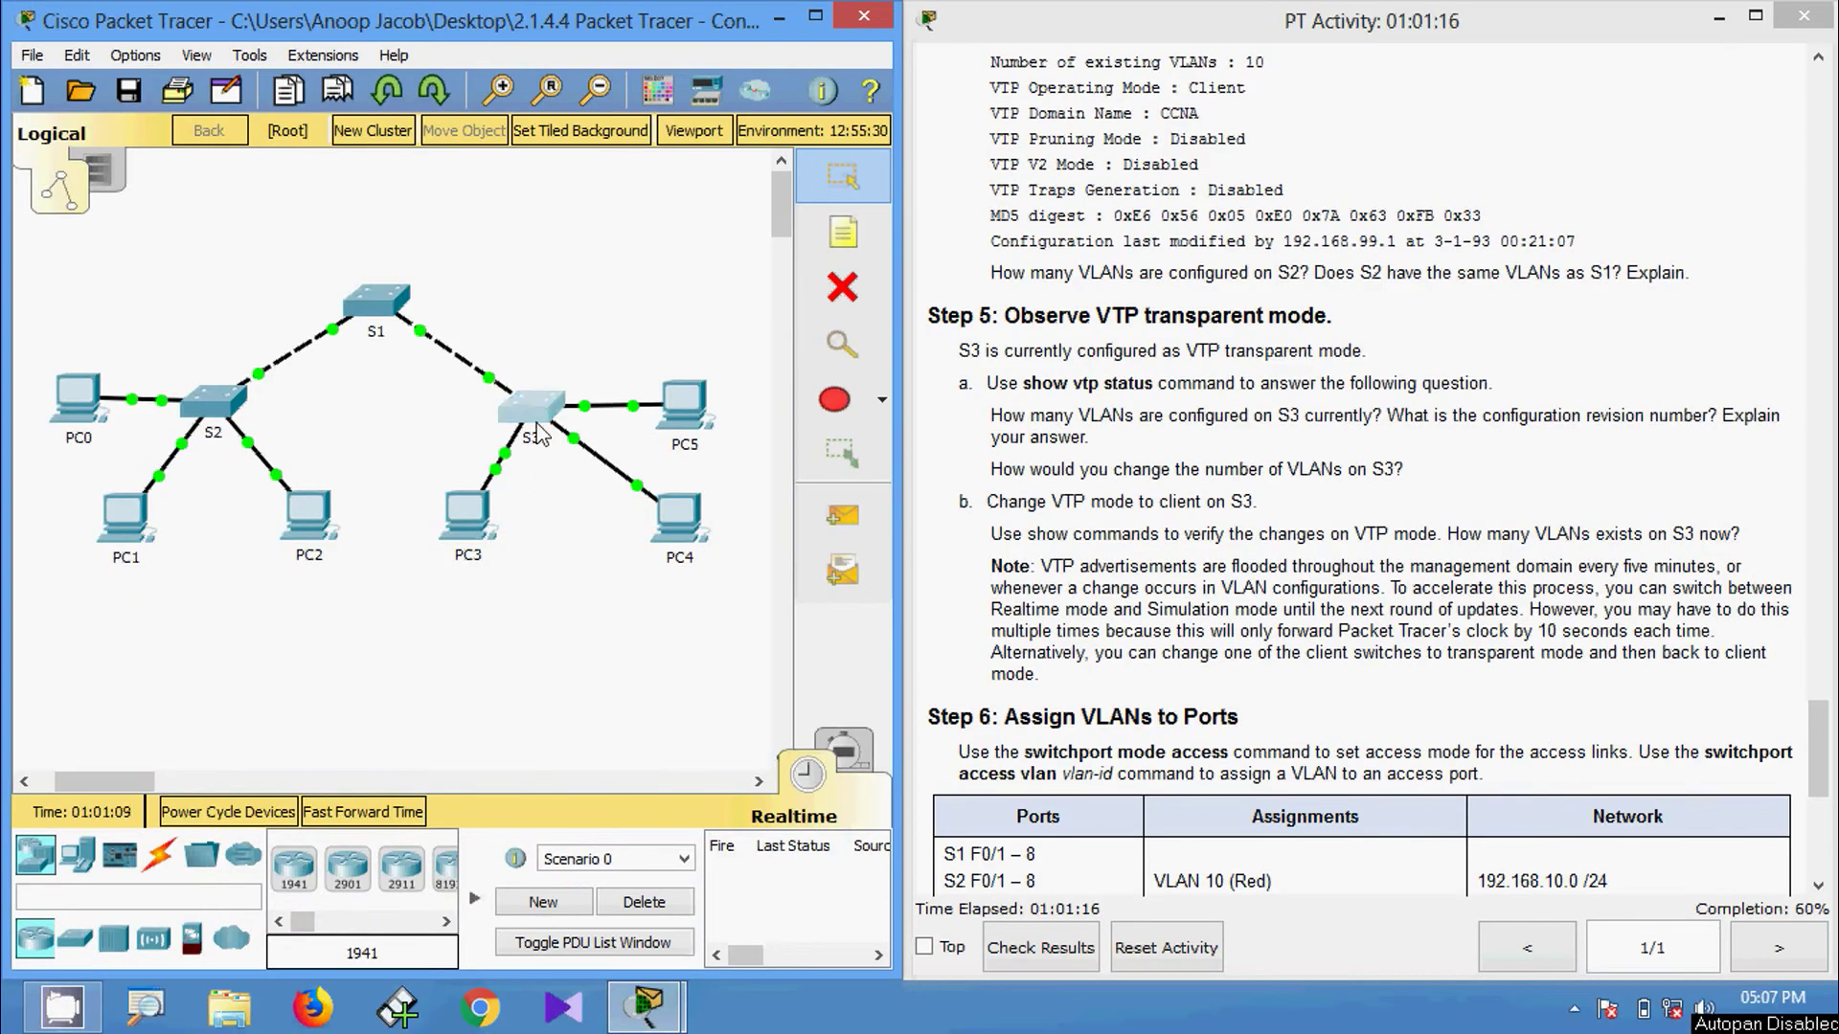
# Open S3's console and enter privileged mode with enable.
pyautogui.click(536, 429)
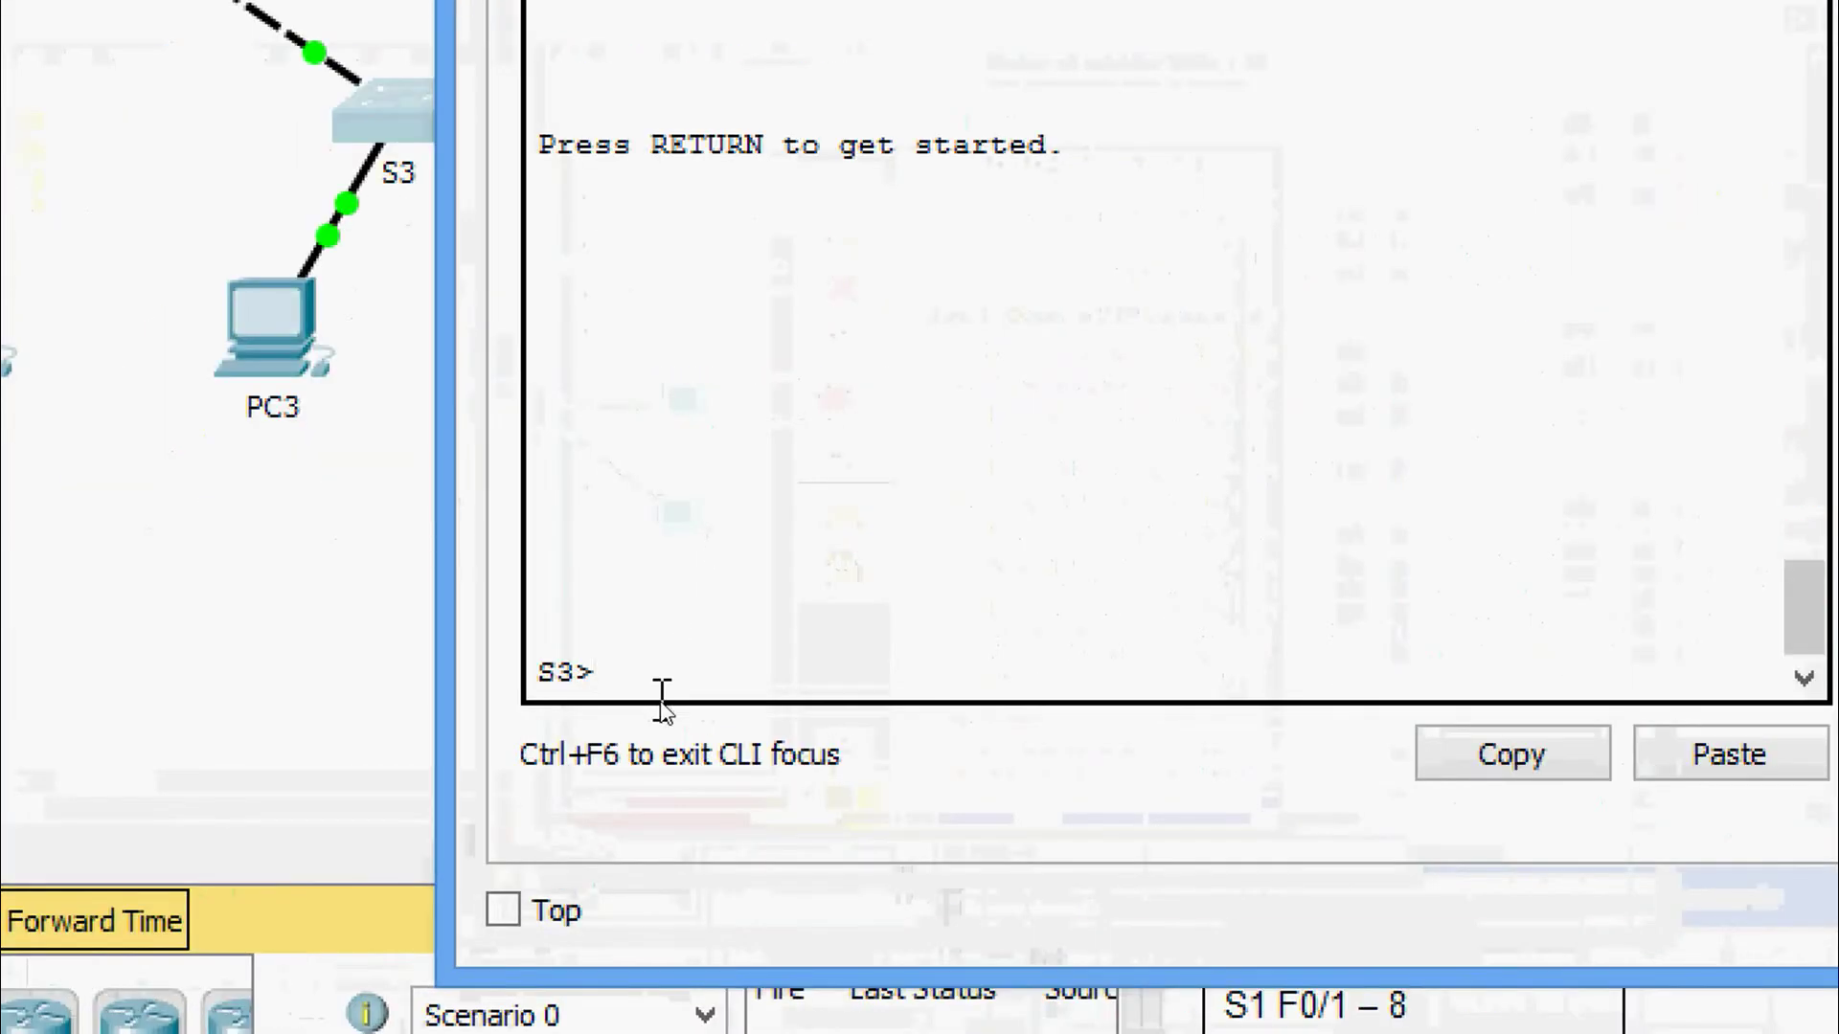
pyautogui.write('na')
pyautogui.press('Tab')
pyautogui.press('Return')
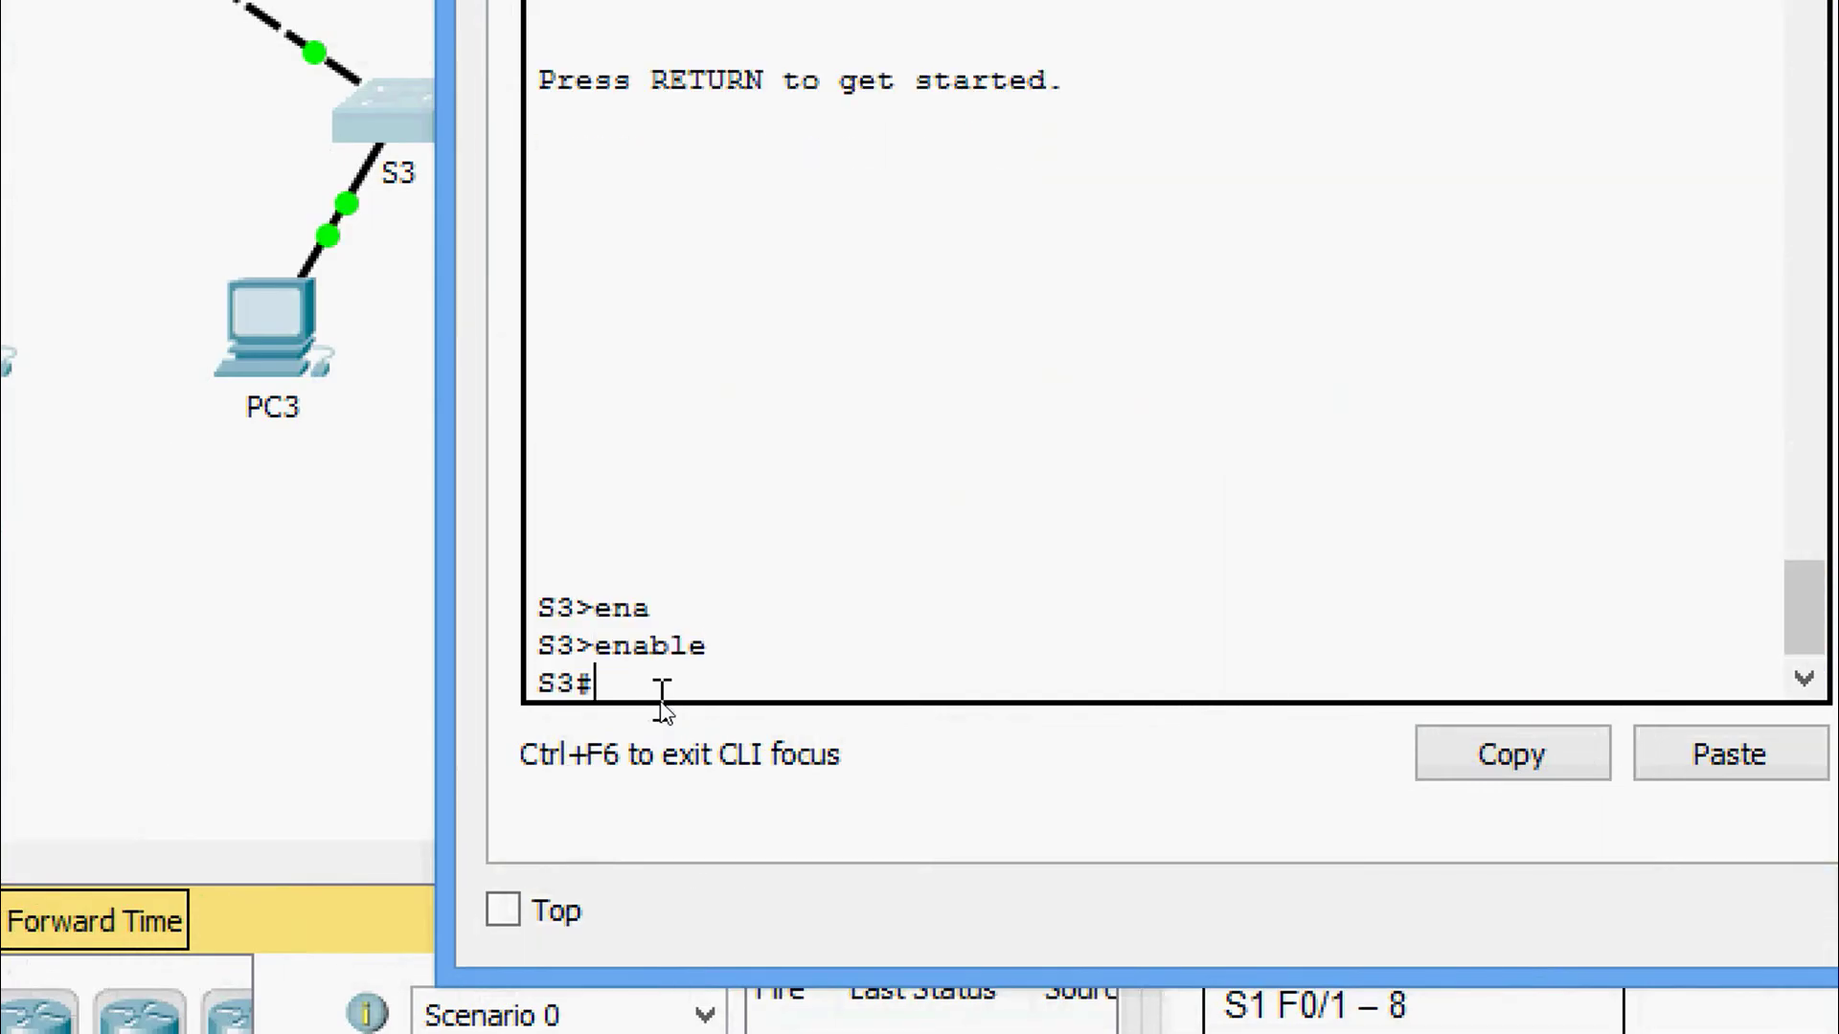
# Run show vtp status on S3 and highlight Transparent mode and the 7 existing VLANs.
pyautogui.write('sh')
pyautogui.press('Tab')
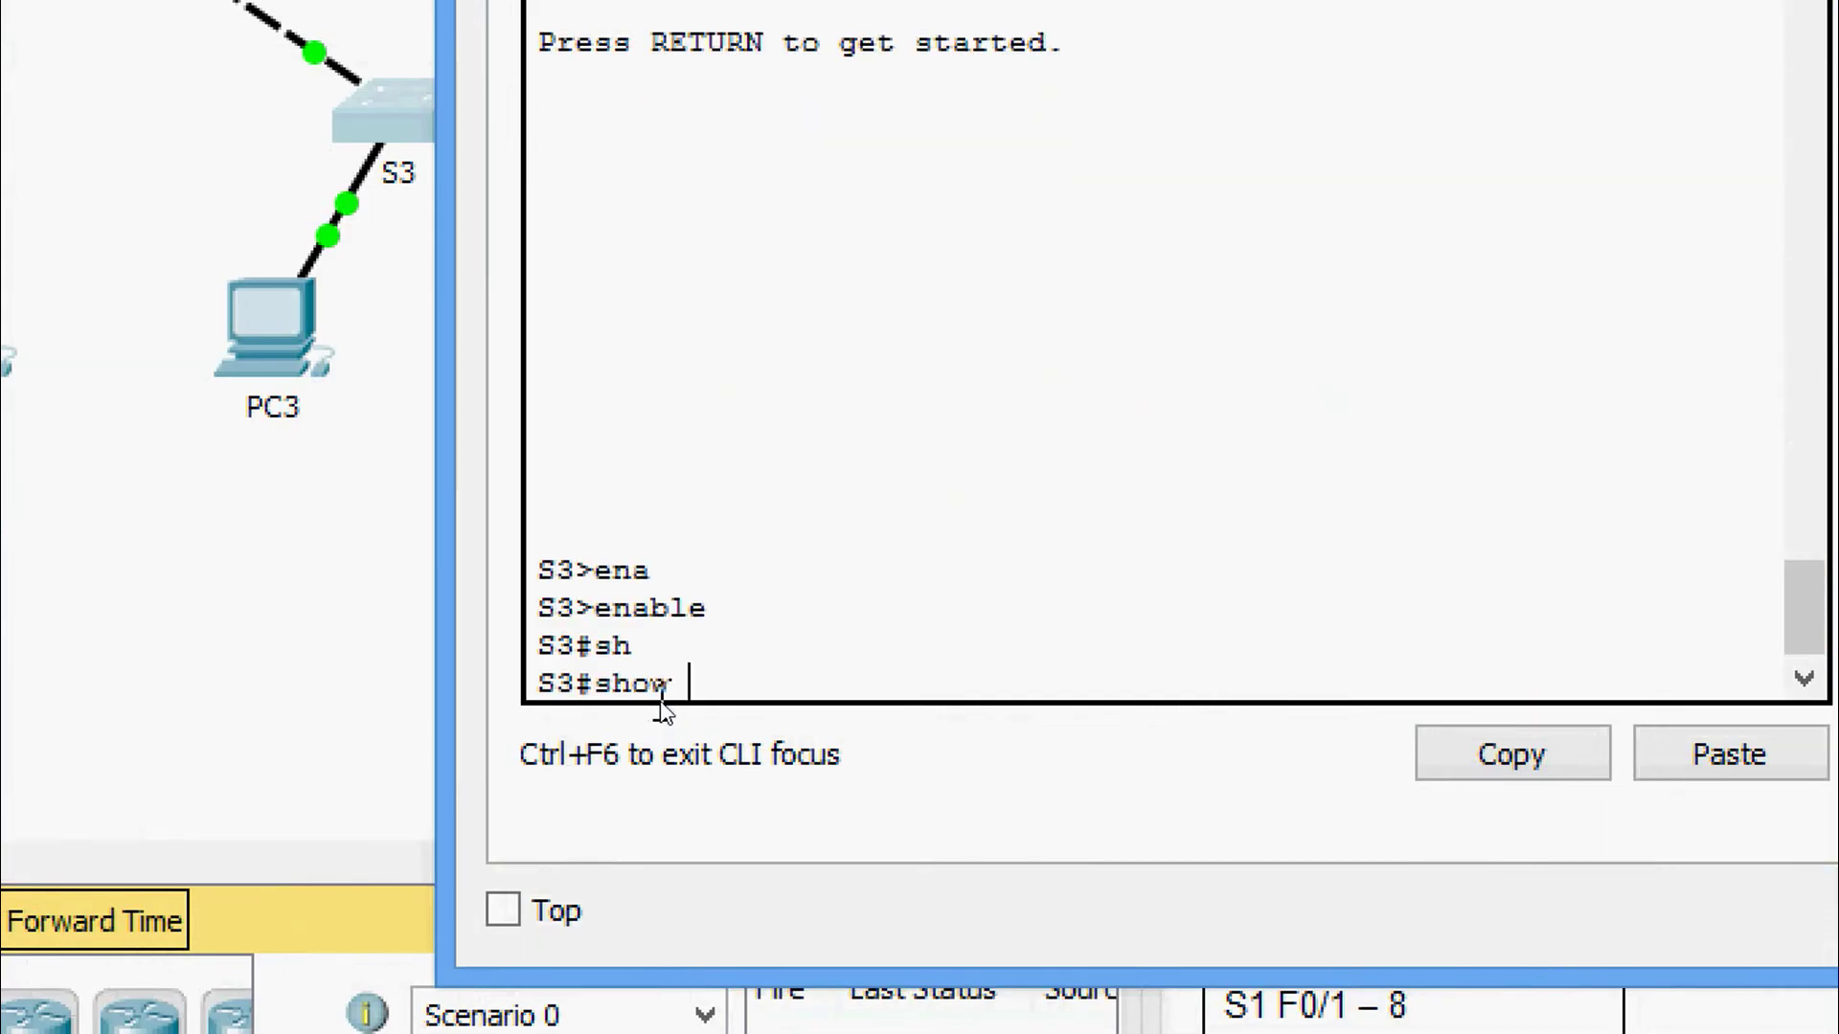
pyautogui.write('vt')
pyautogui.press('Tab')
pyautogui.write('st')
pyautogui.press('Tab')
pyautogui.press('Return')
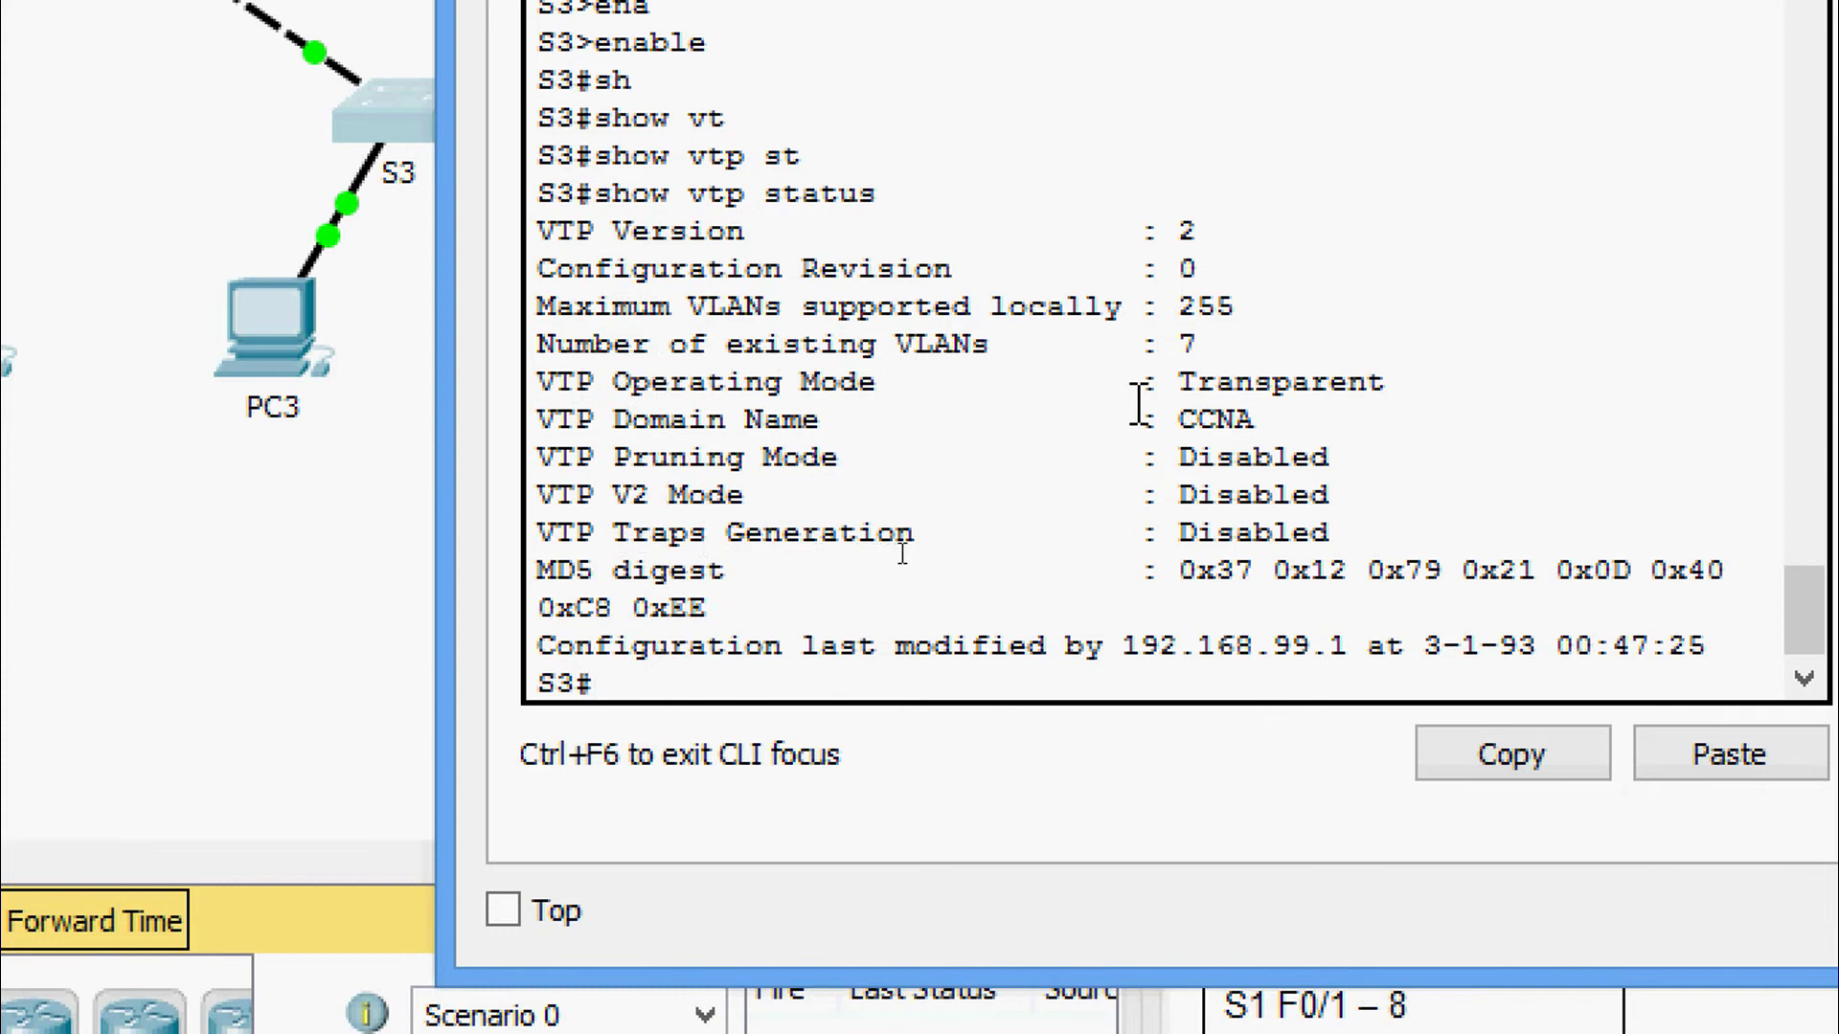
pyautogui.moveTo(1176, 383); pyautogui.dragTo(1369, 385)
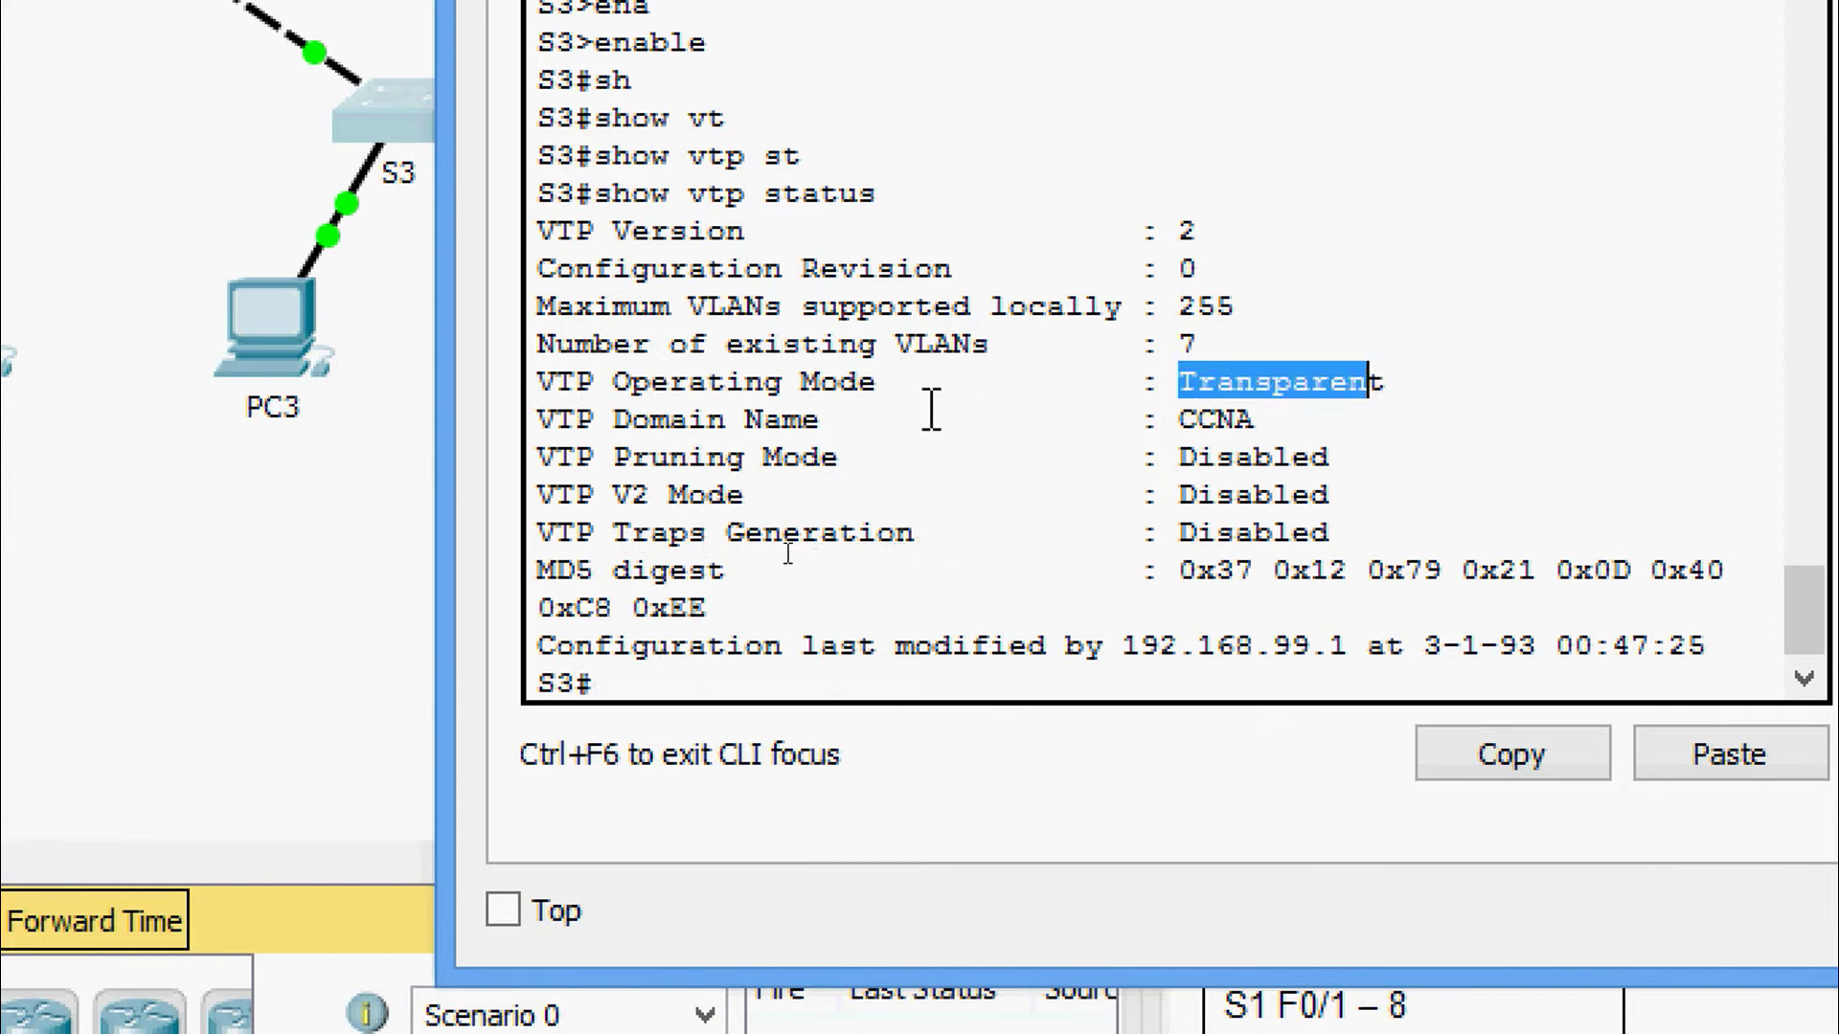
pyautogui.moveTo(555, 343); pyautogui.dragTo(1210, 355)
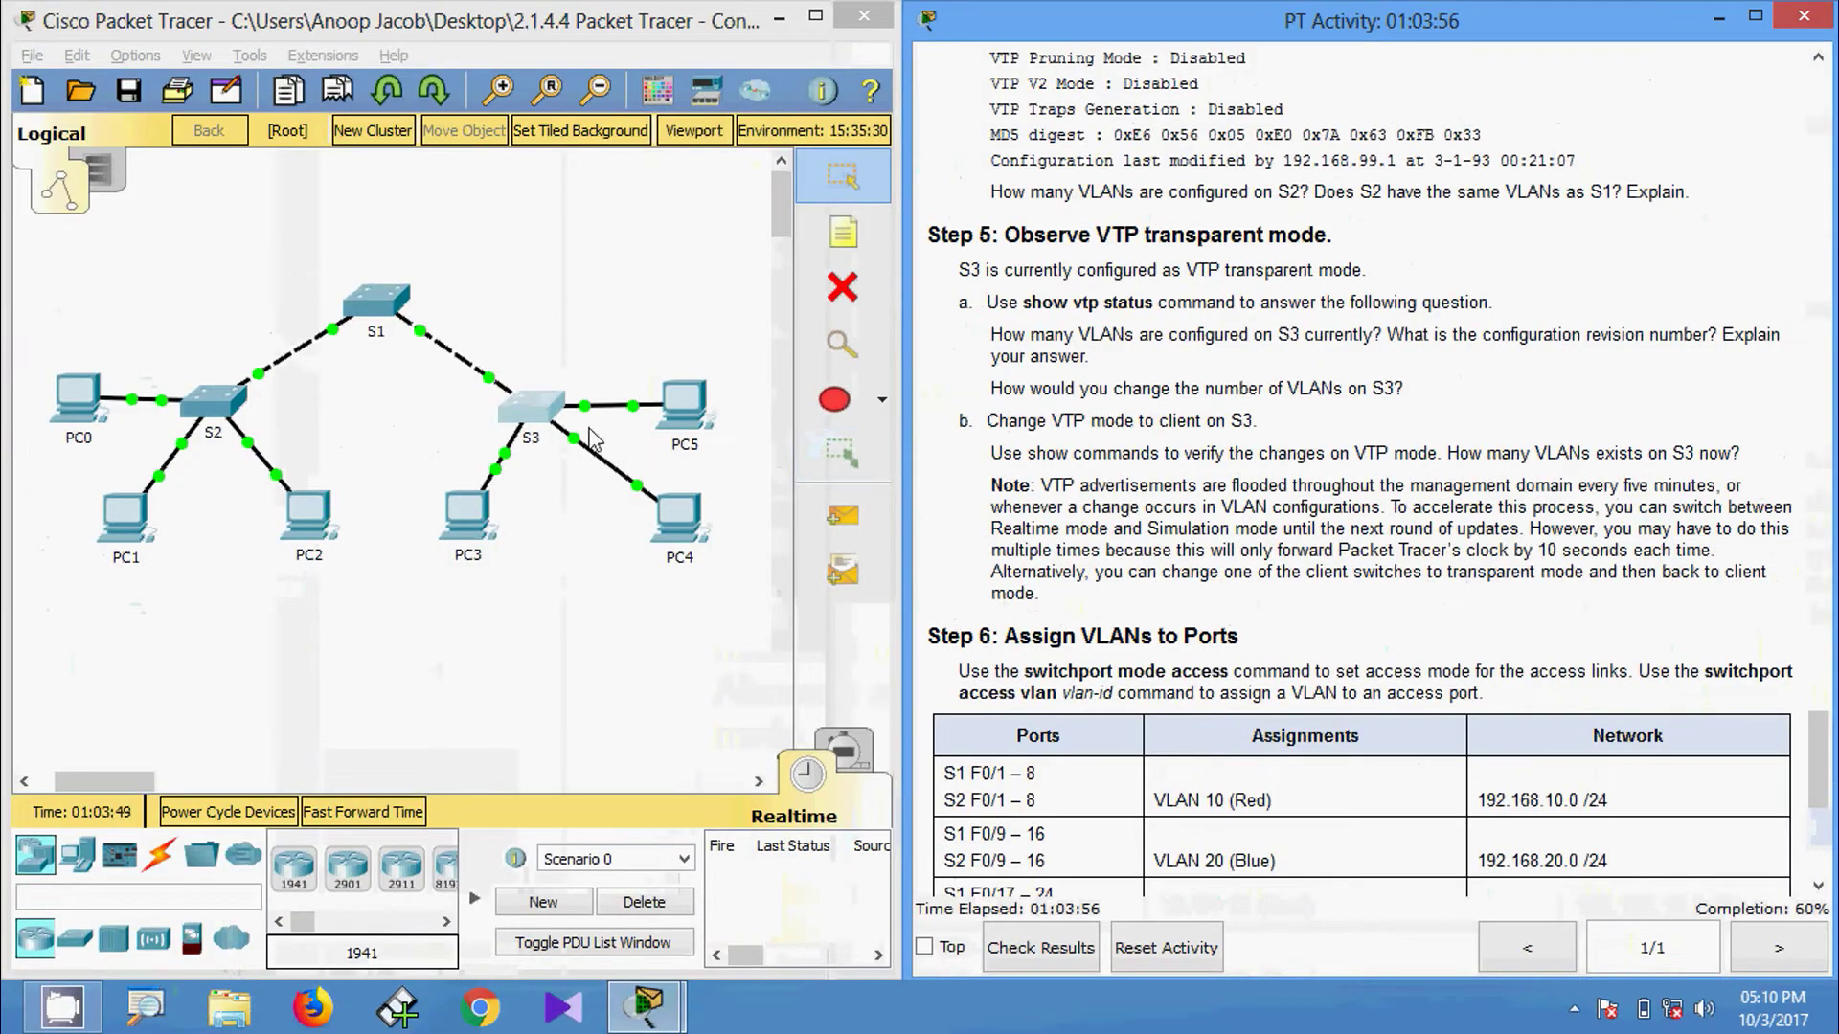
# Enter global configuration on S3 and set vtp mode client.
pyautogui.click(534, 416)
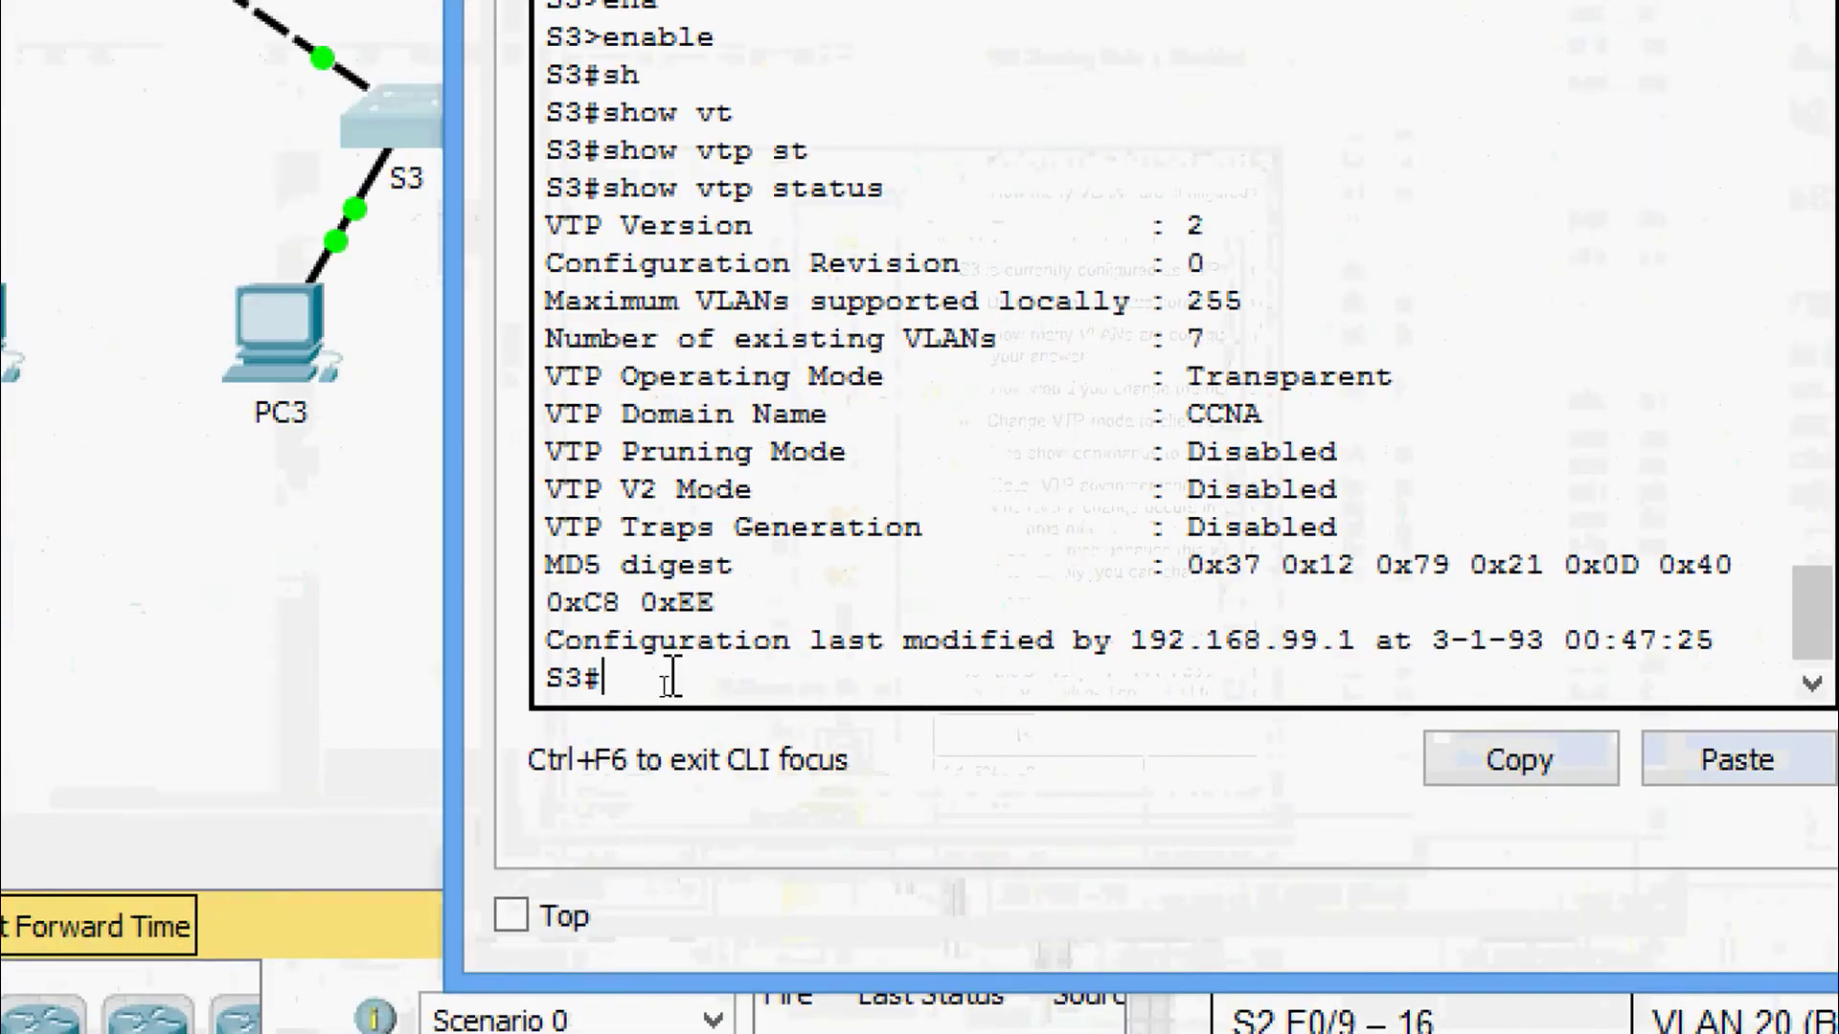
pyautogui.write('conf')
pyautogui.press('Tab')
pyautogui.write('t')
pyautogui.press('Tab')
pyautogui.press('Return')
pyautogui.press('Return')
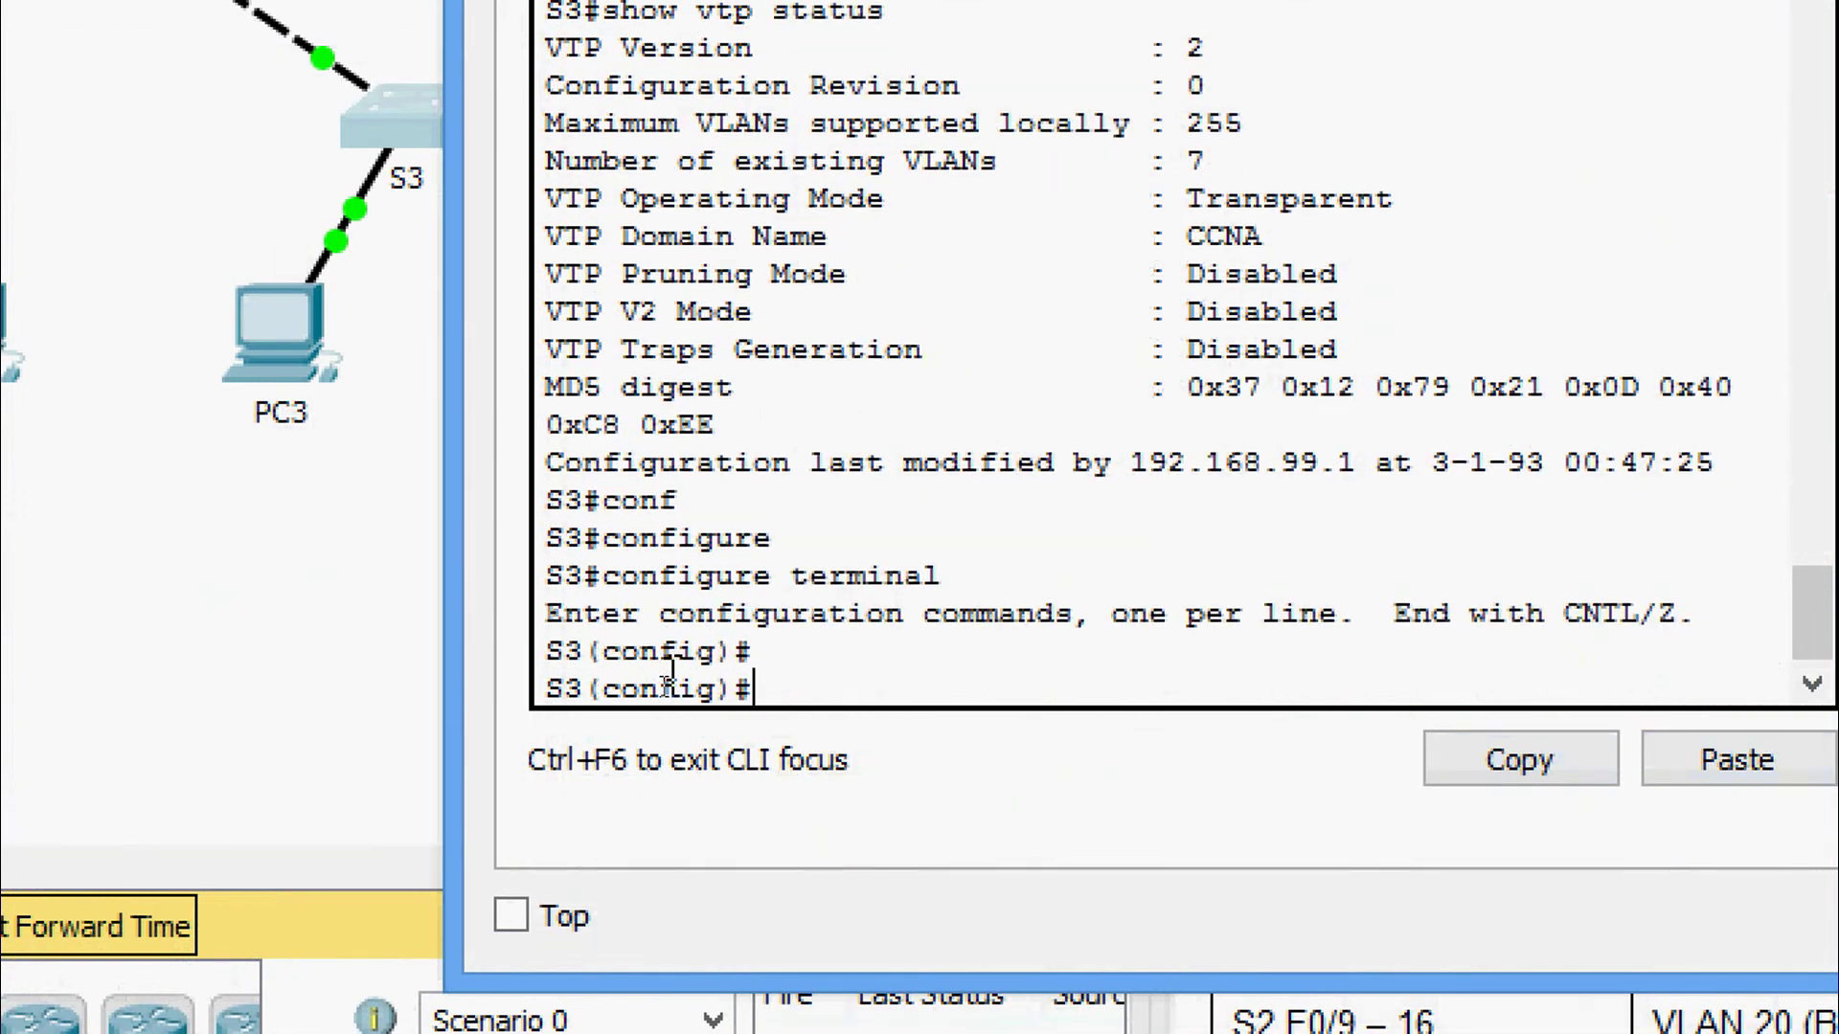
pyautogui.write('vt')
pyautogui.press('Tab')
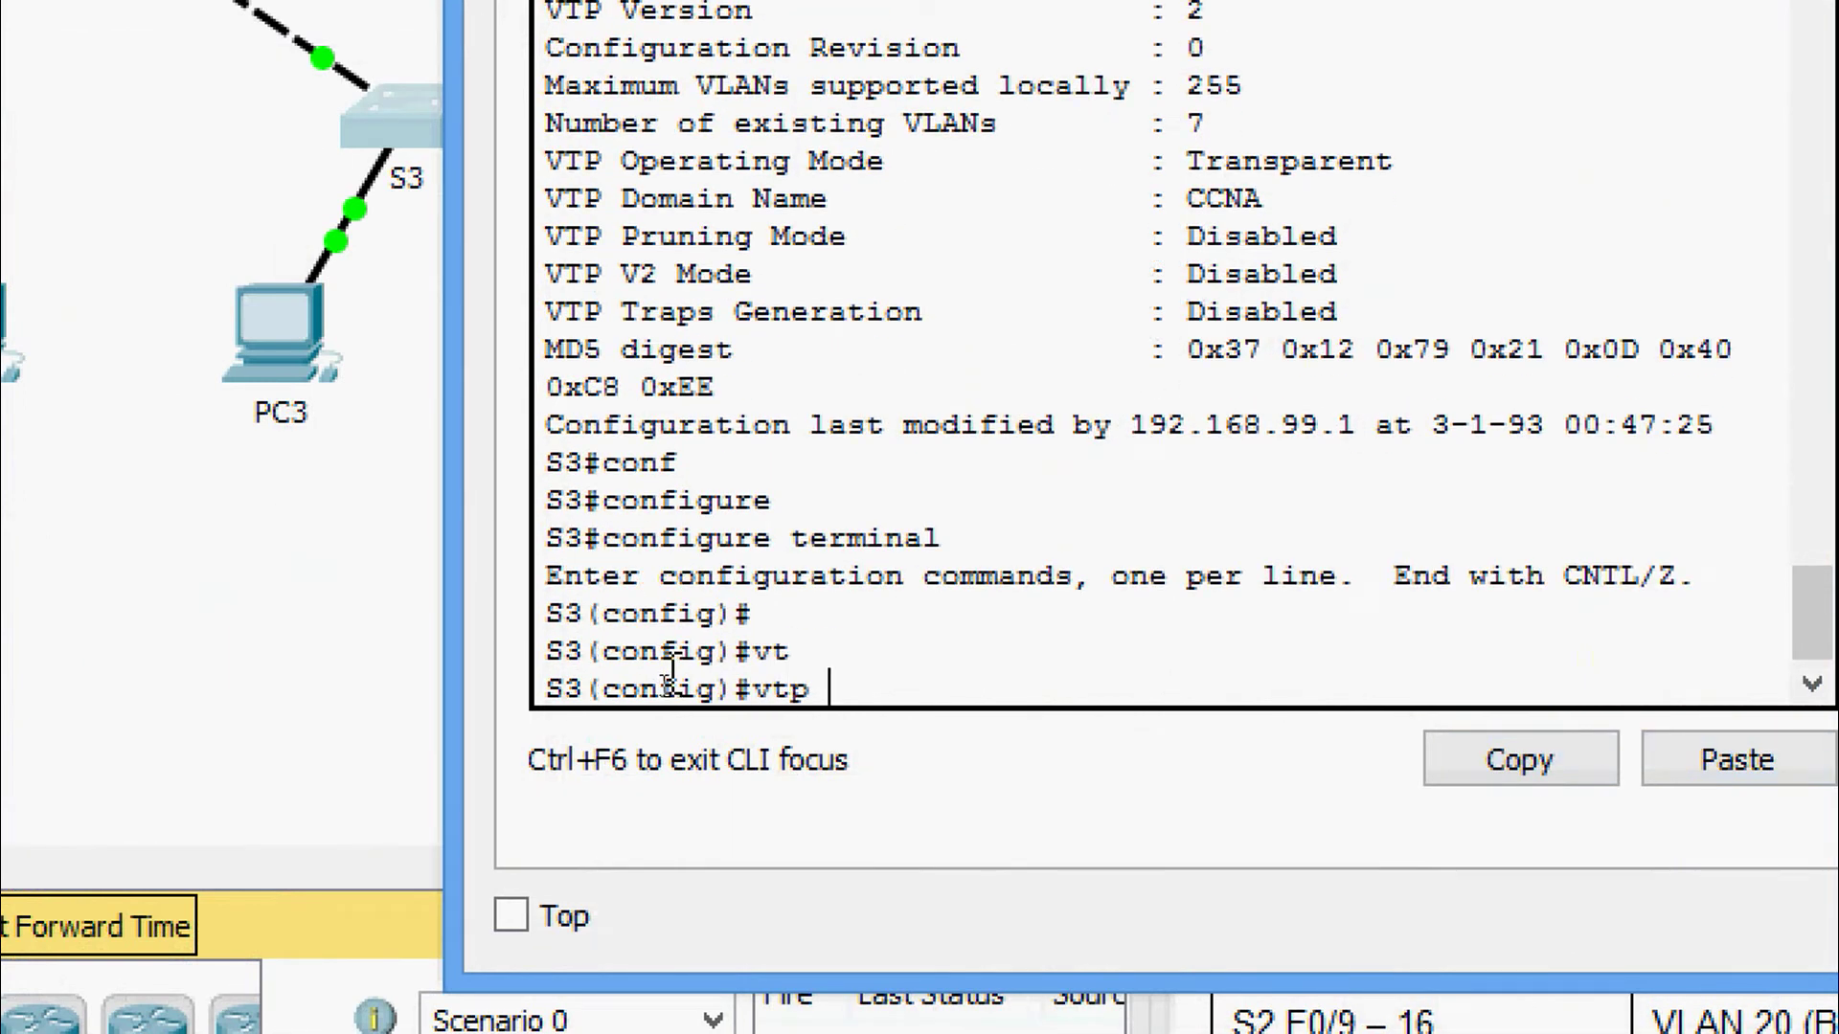
pyautogui.write('mo')
pyautogui.press('Tab')
pyautogui.write('cl')
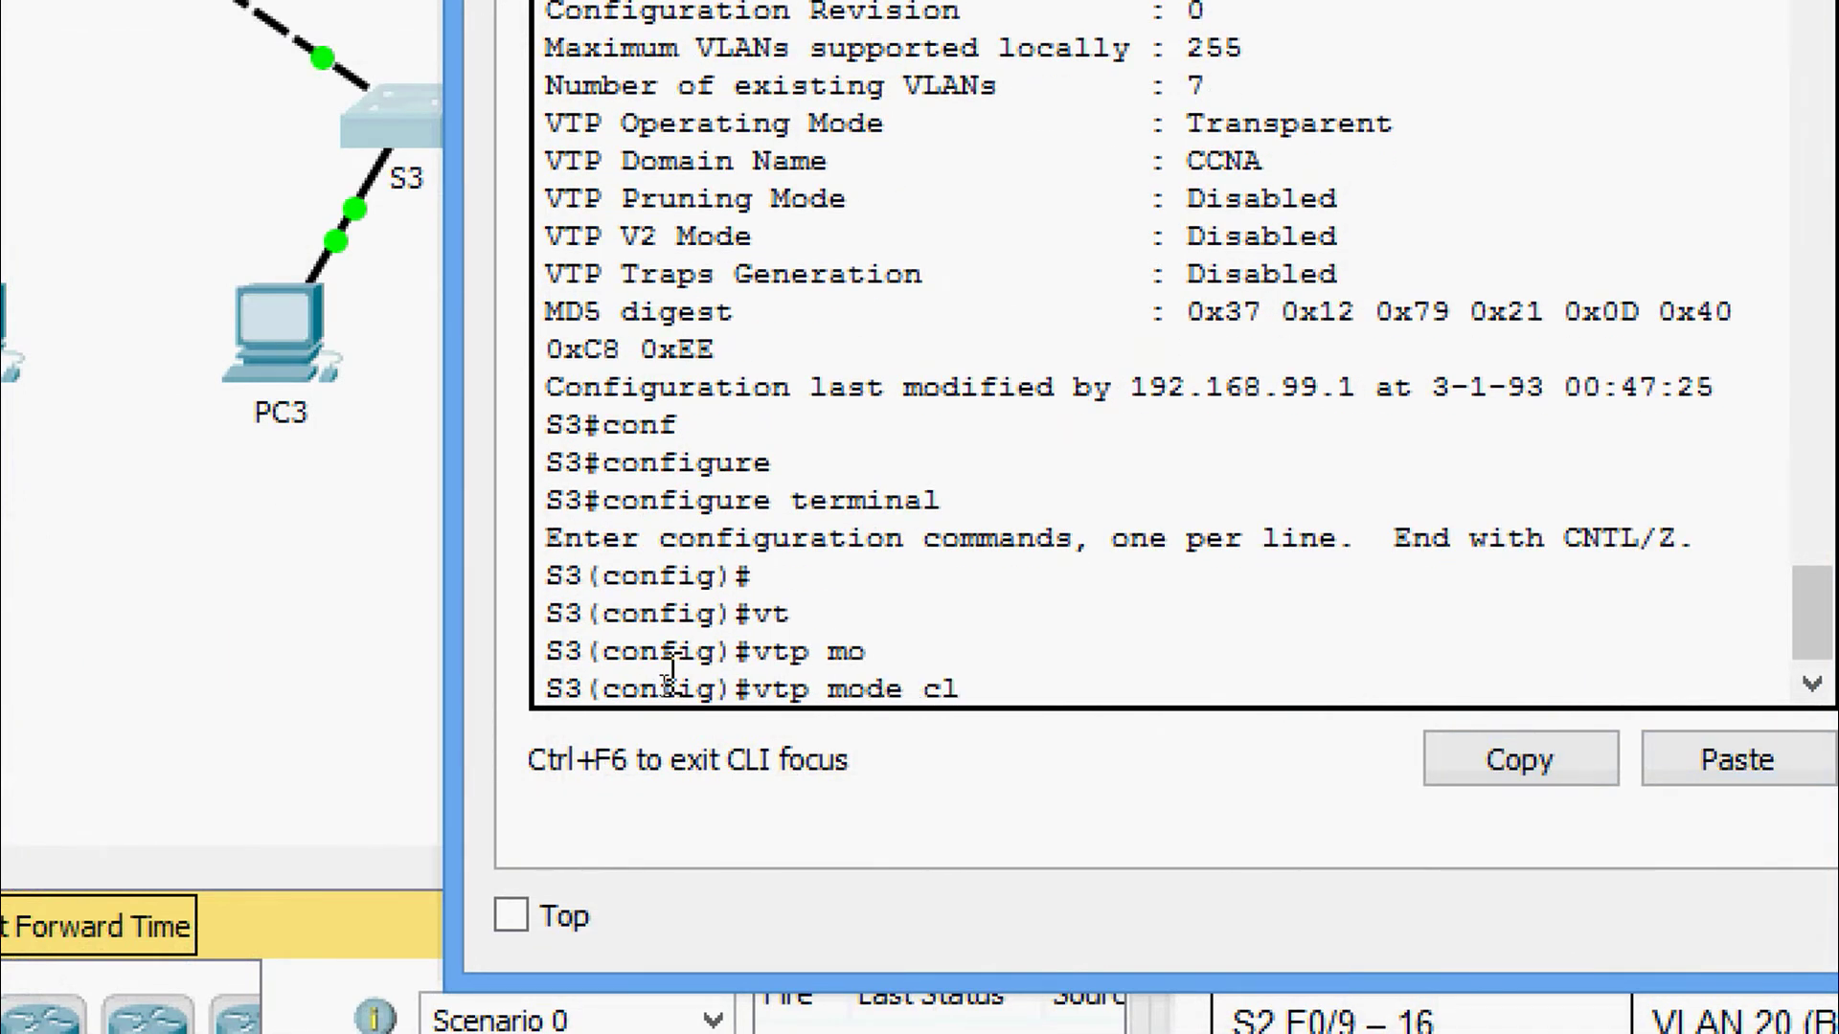
pyautogui.press('Tab')
pyautogui.press('Return')
pyautogui.press('Return')
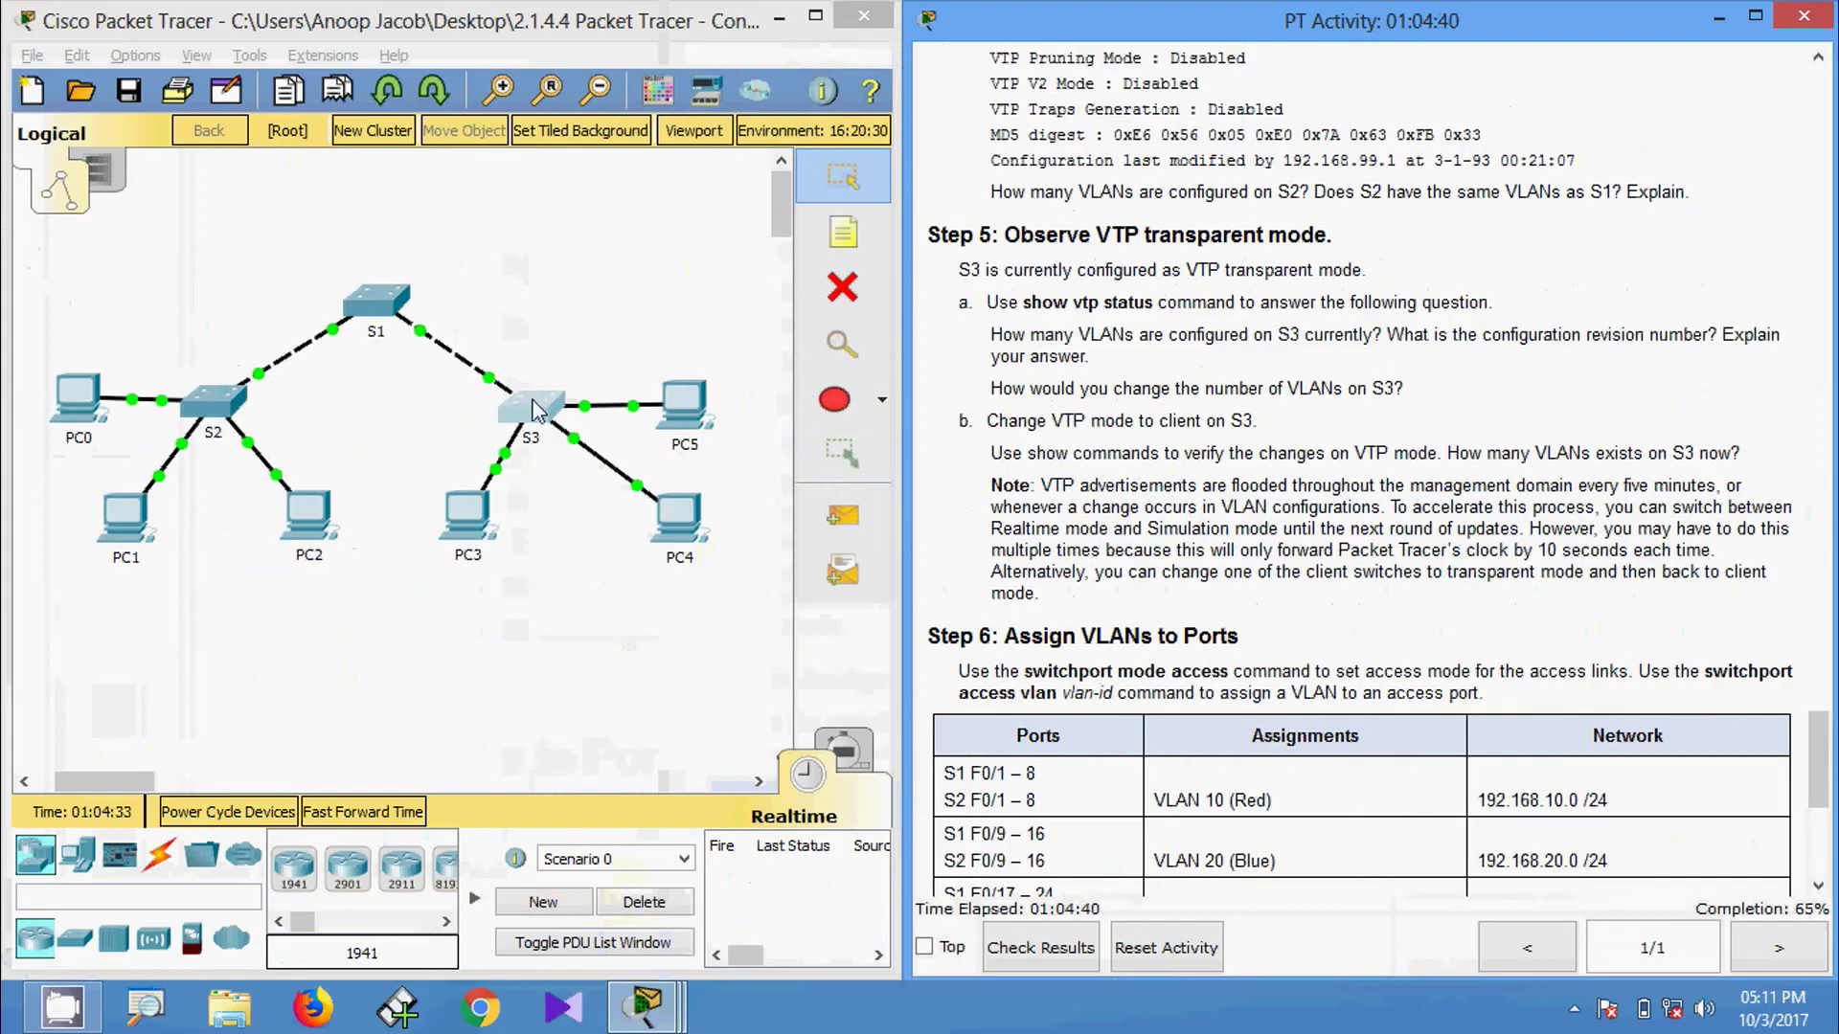
# Exit S3's configuration mode to the privileged prompt and begin entering show vtp.
pyautogui.click(536, 408)
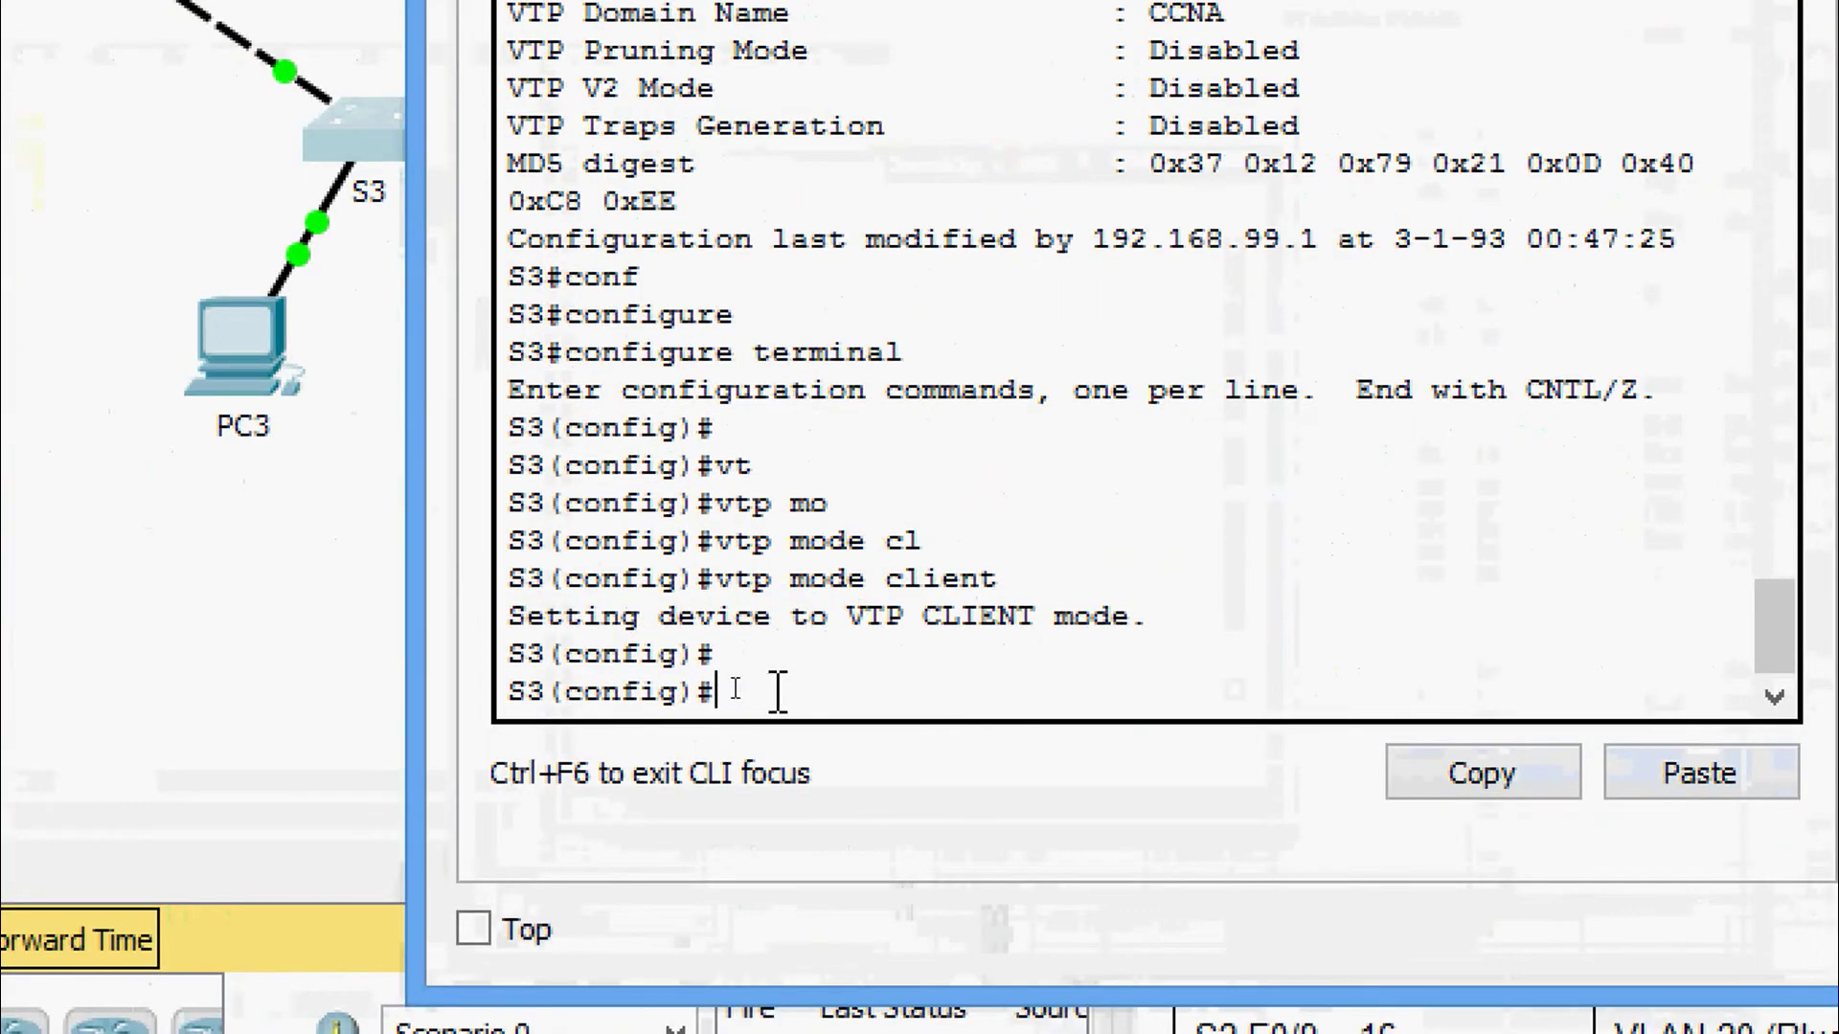
pyautogui.hotkey('ctrl', 'z')
pyautogui.press('Return')
pyautogui.write('sh')
pyautogui.press('Tab')
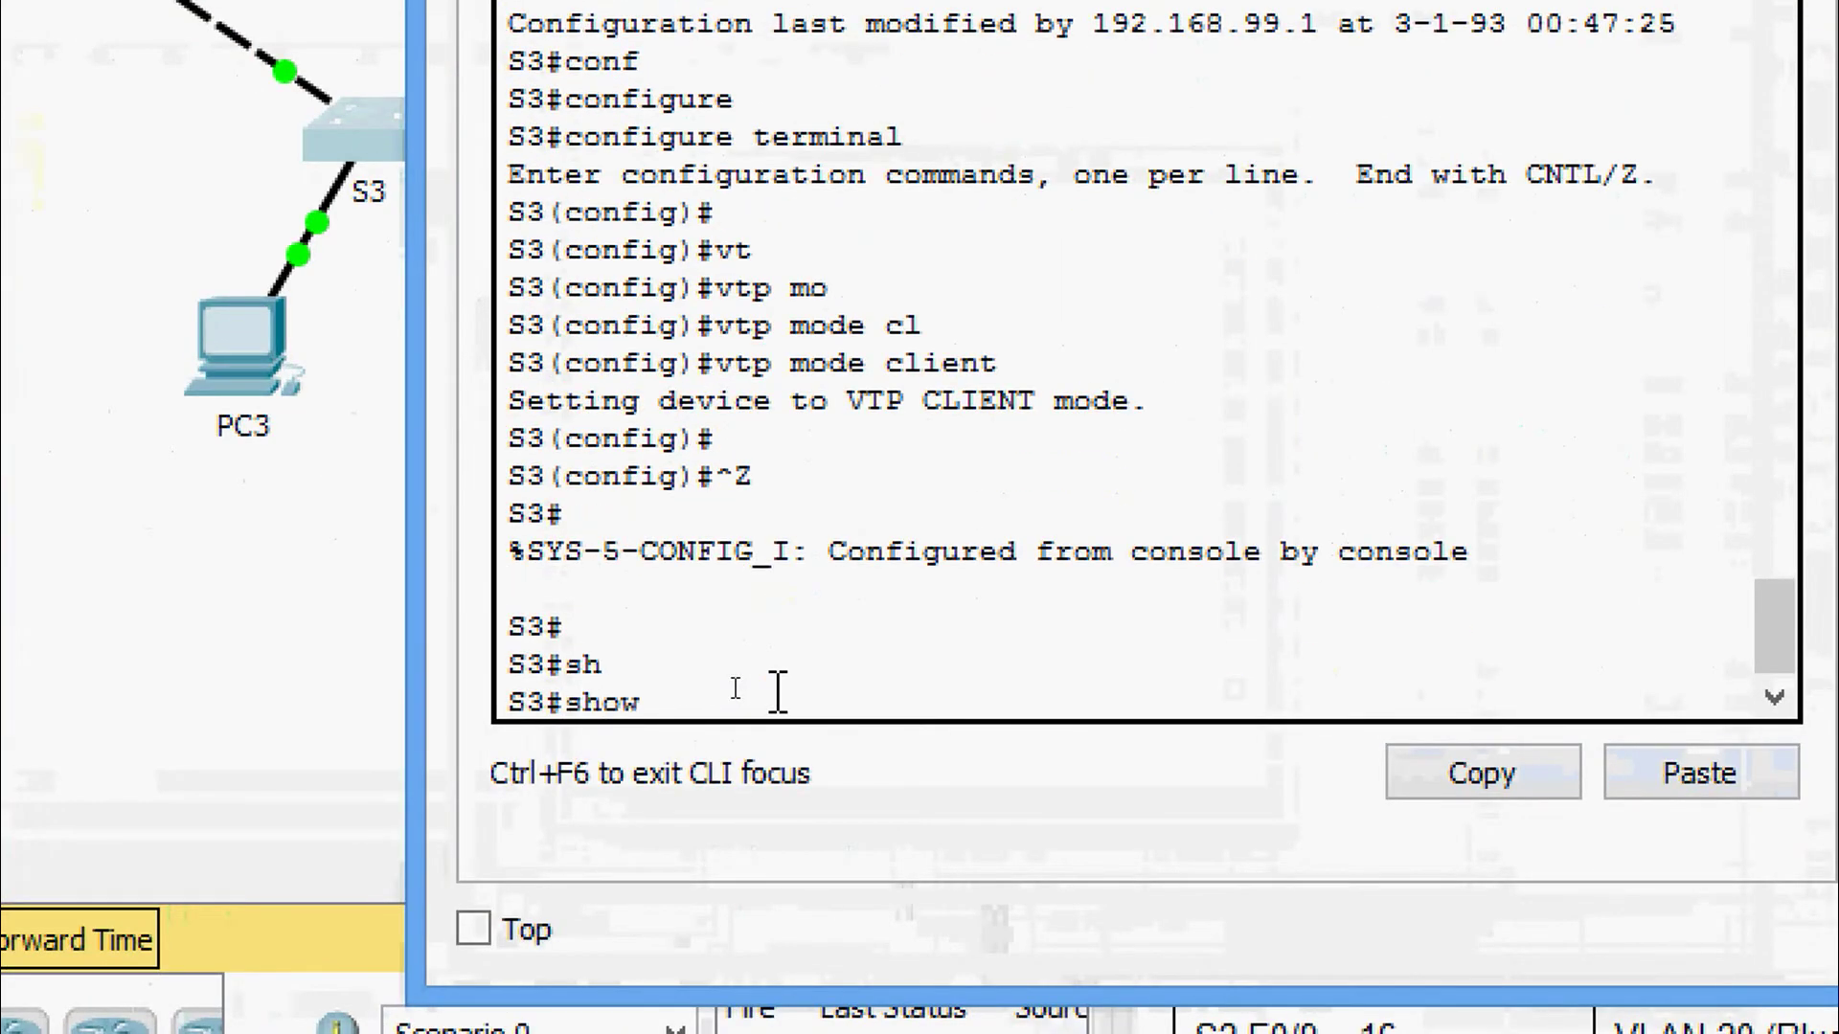
pyautogui.write('vt')
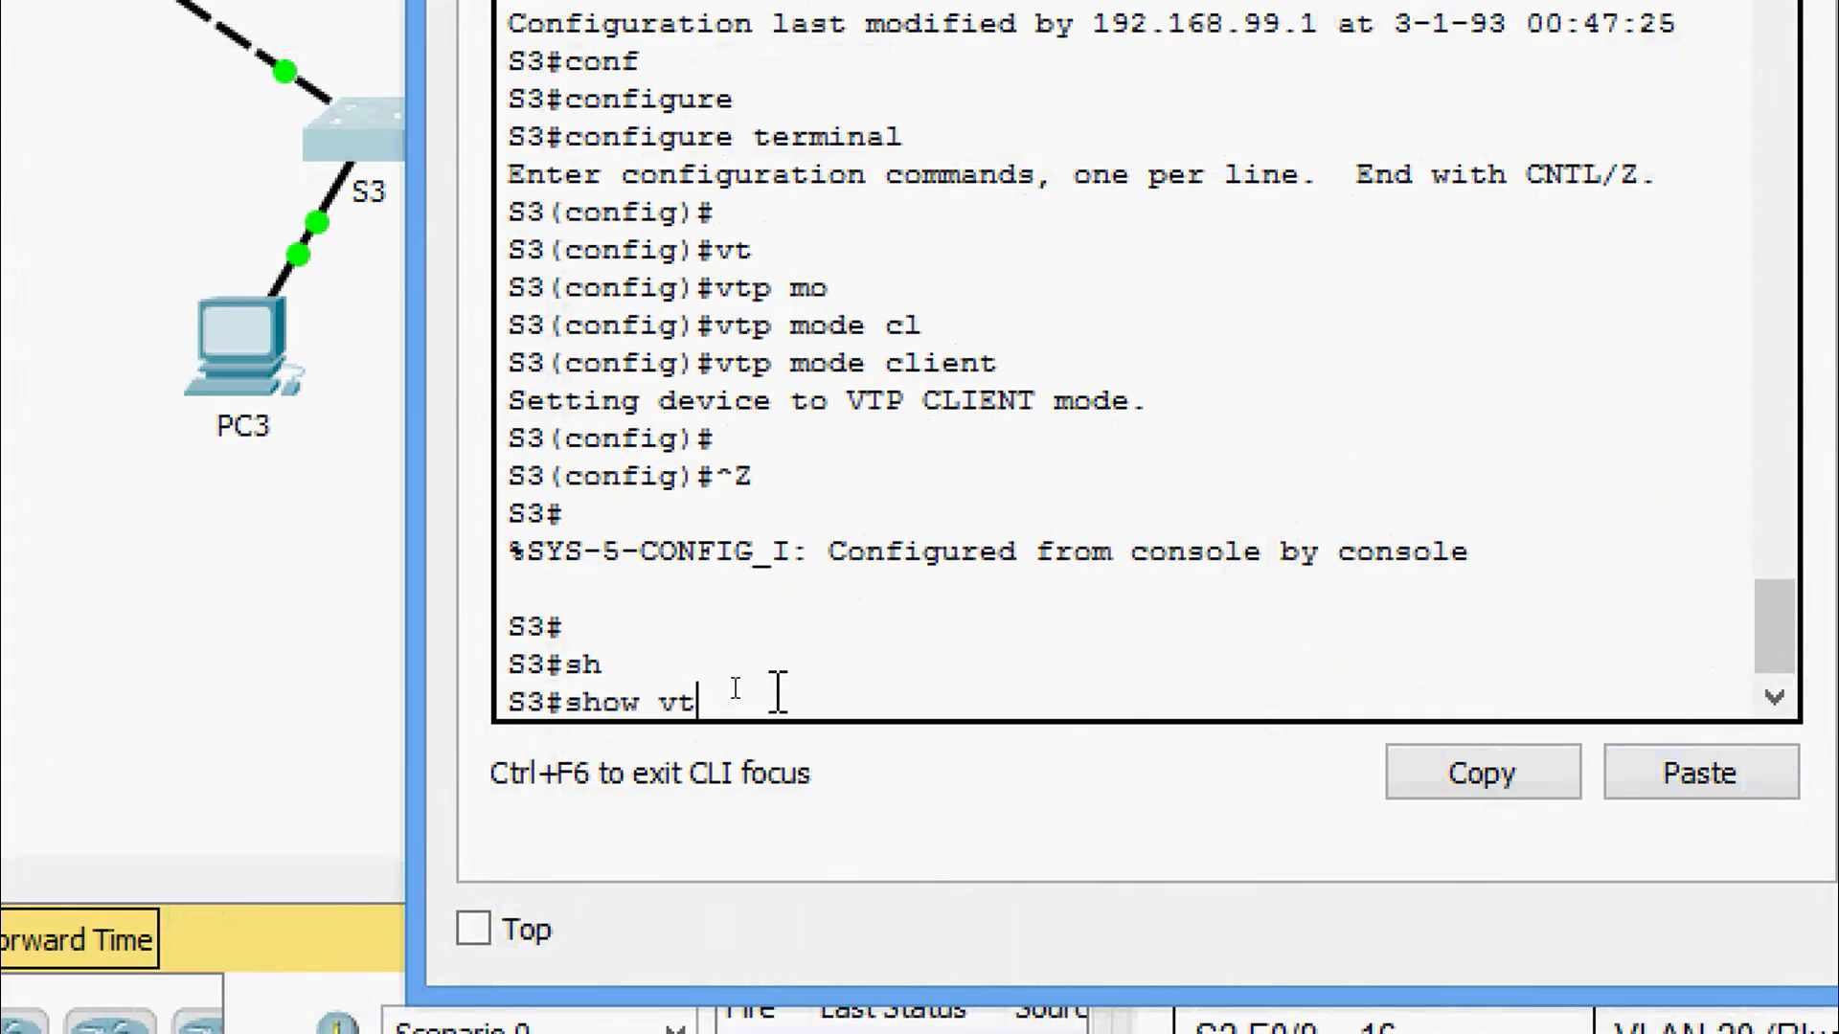
pyautogui.press('Tab')
# Finish show vtp status on S3, highlighting revision 6, 10 VLANs, domain CCNA and Client mode.
pyautogui.write('st')
pyautogui.press('Tab')
pyautogui.press('Return')
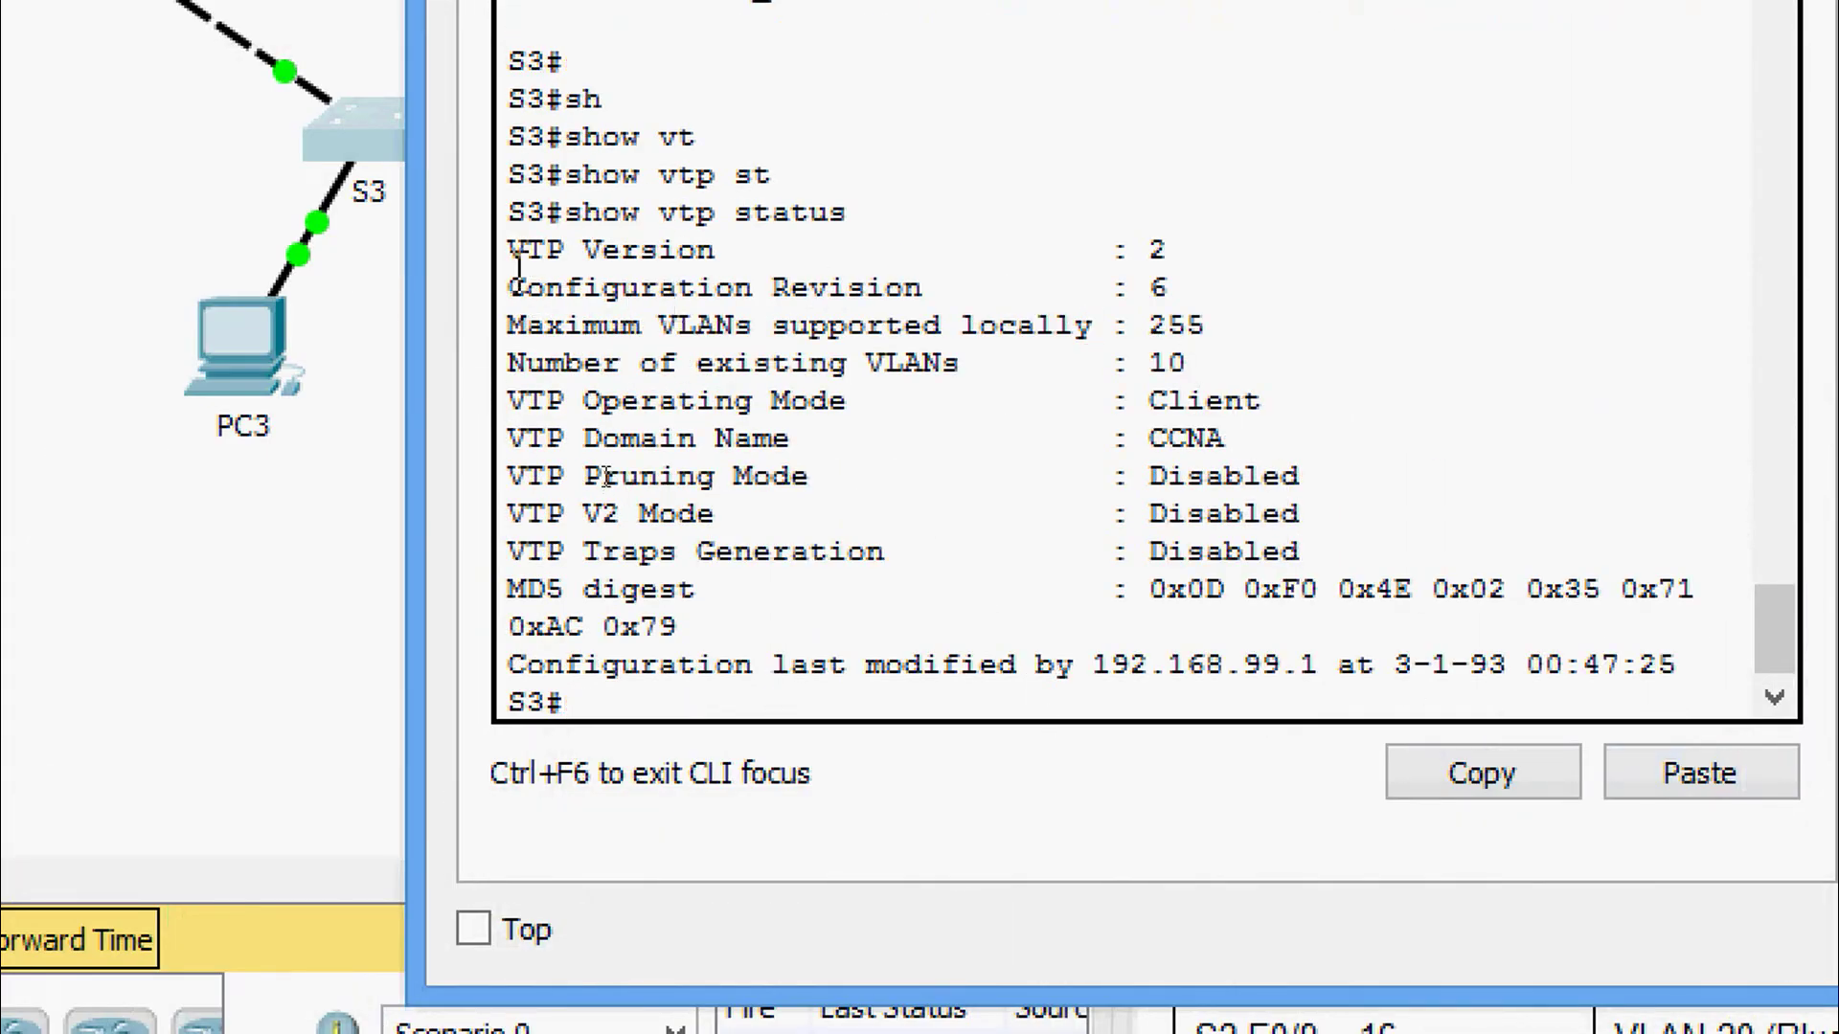
pyautogui.moveTo(518, 270); pyautogui.dragTo(1092, 326)
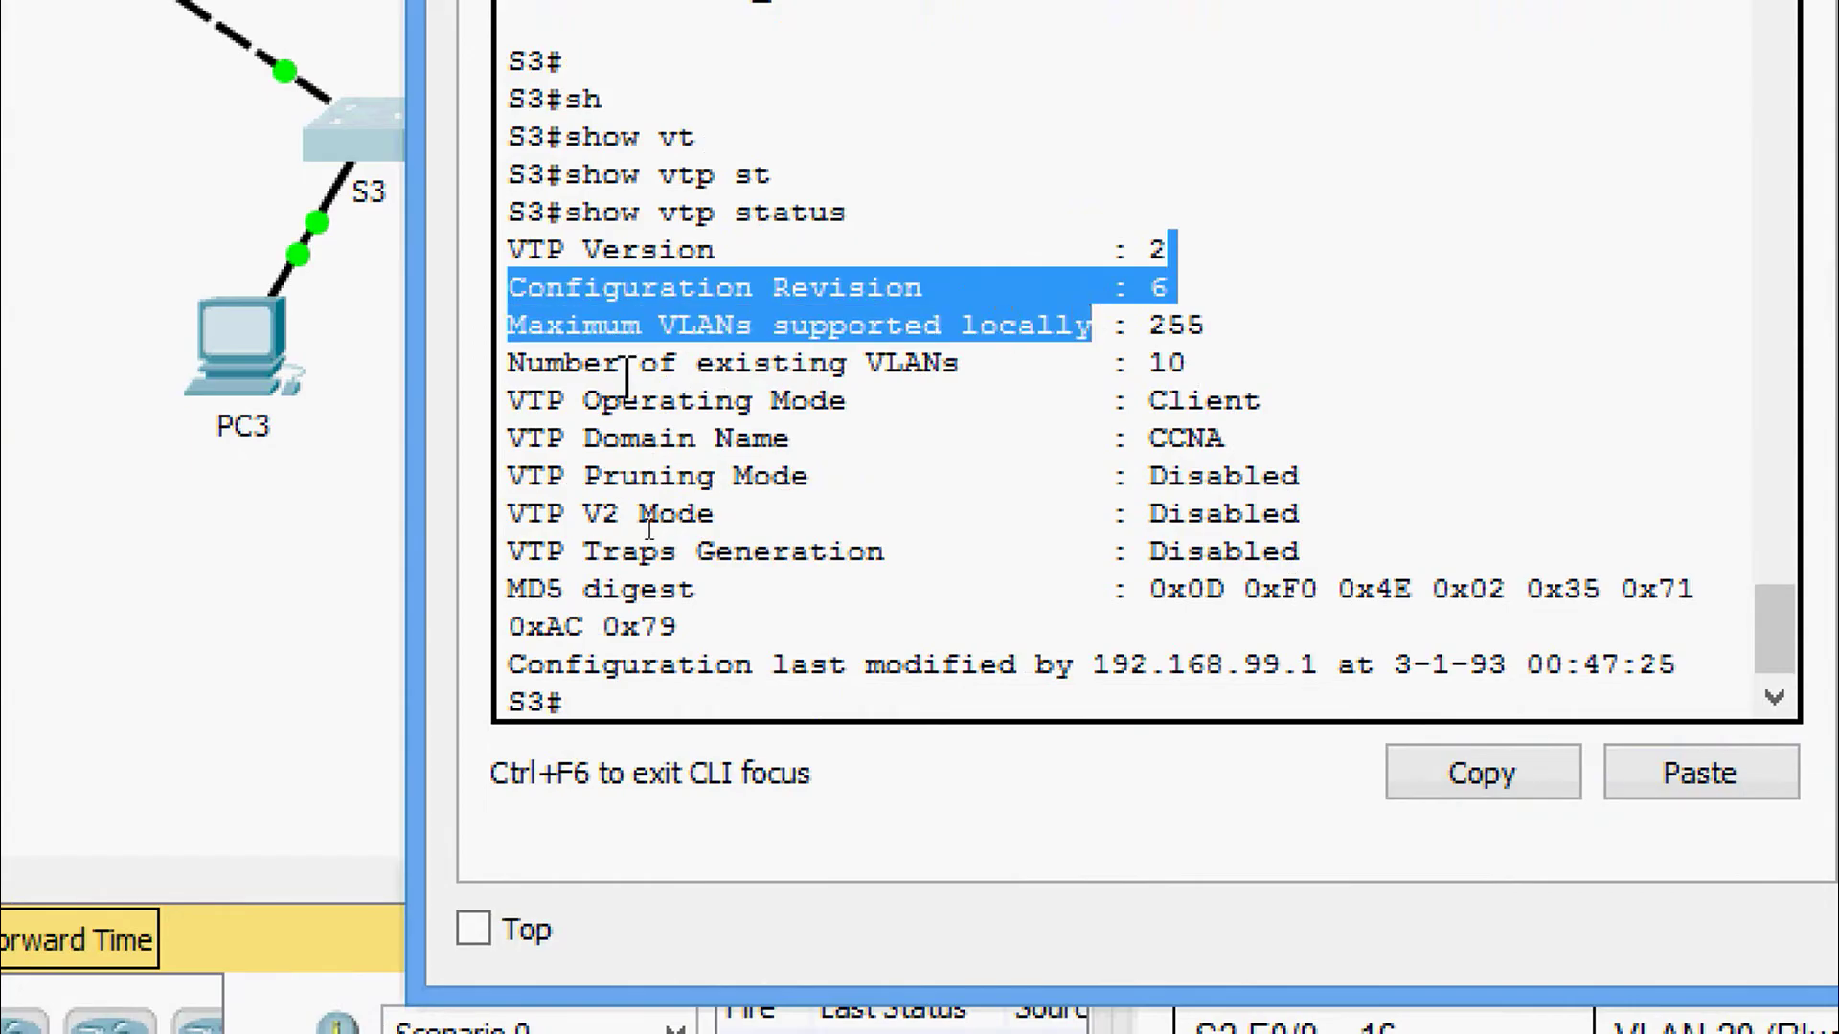
pyautogui.moveTo(510, 364); pyautogui.dragTo(1187, 366)
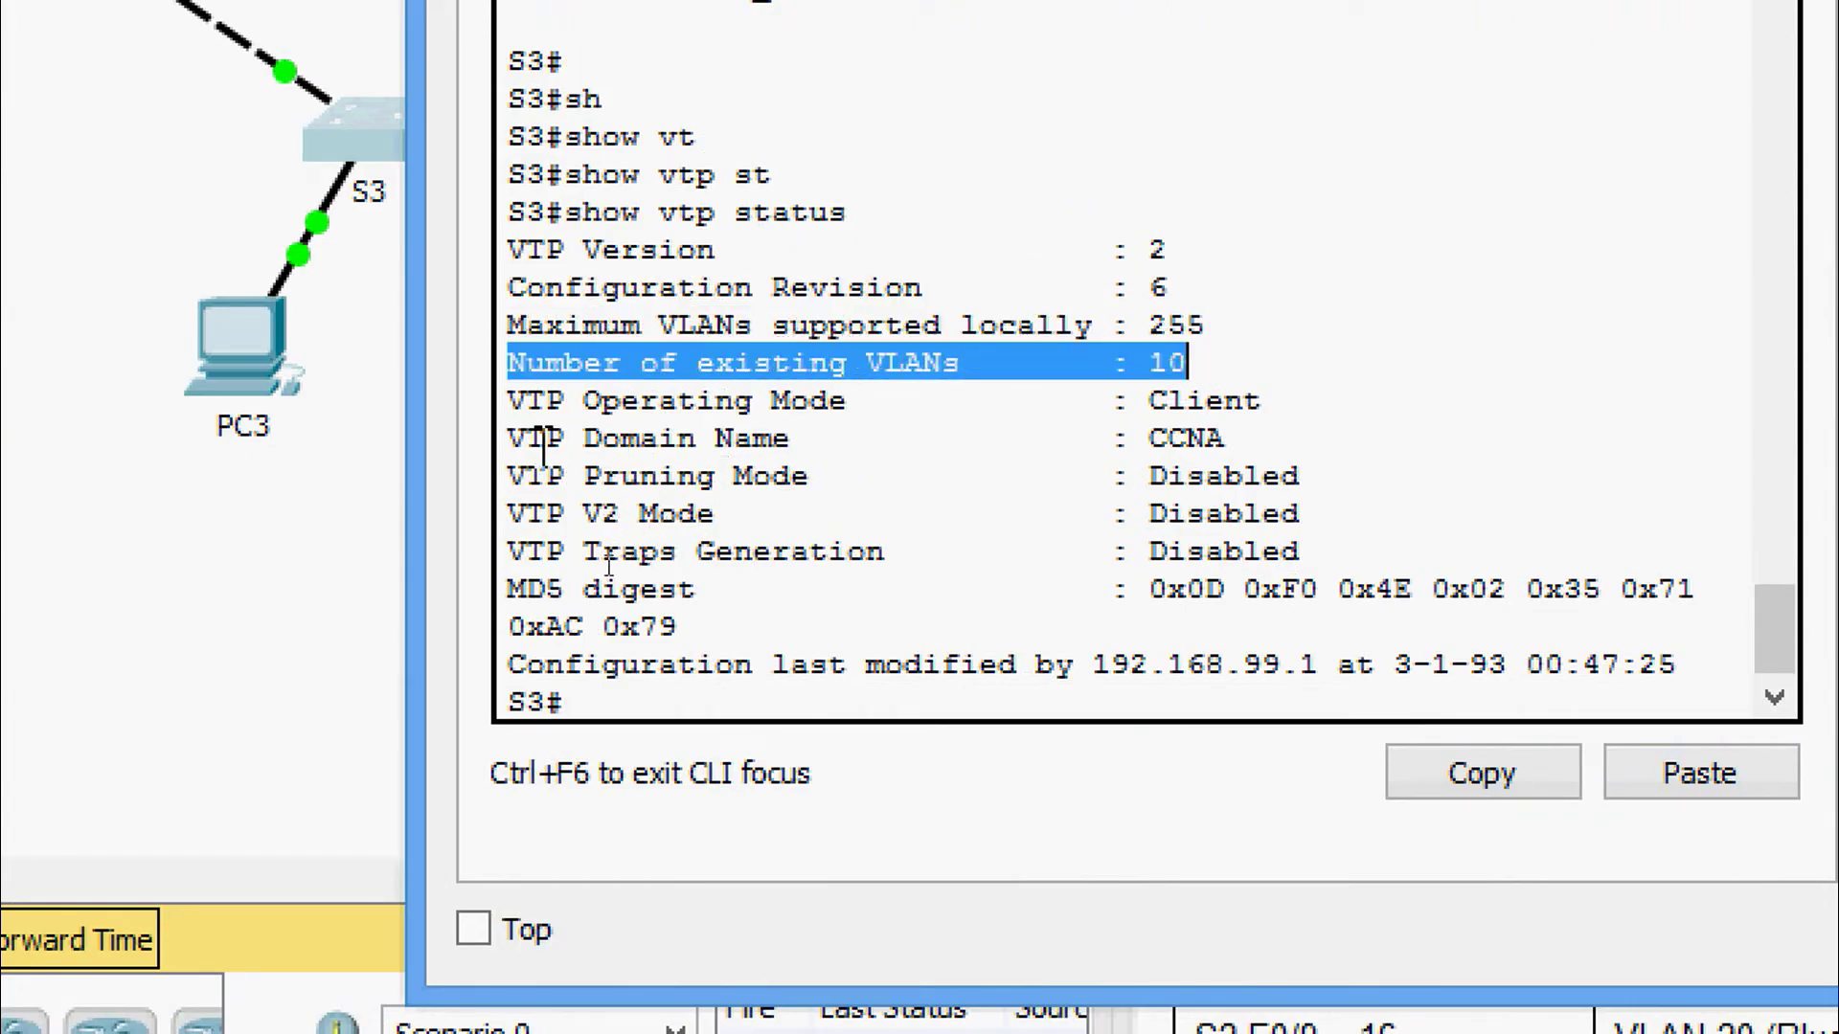
pyautogui.moveTo(511, 438); pyautogui.dragTo(1144, 438)
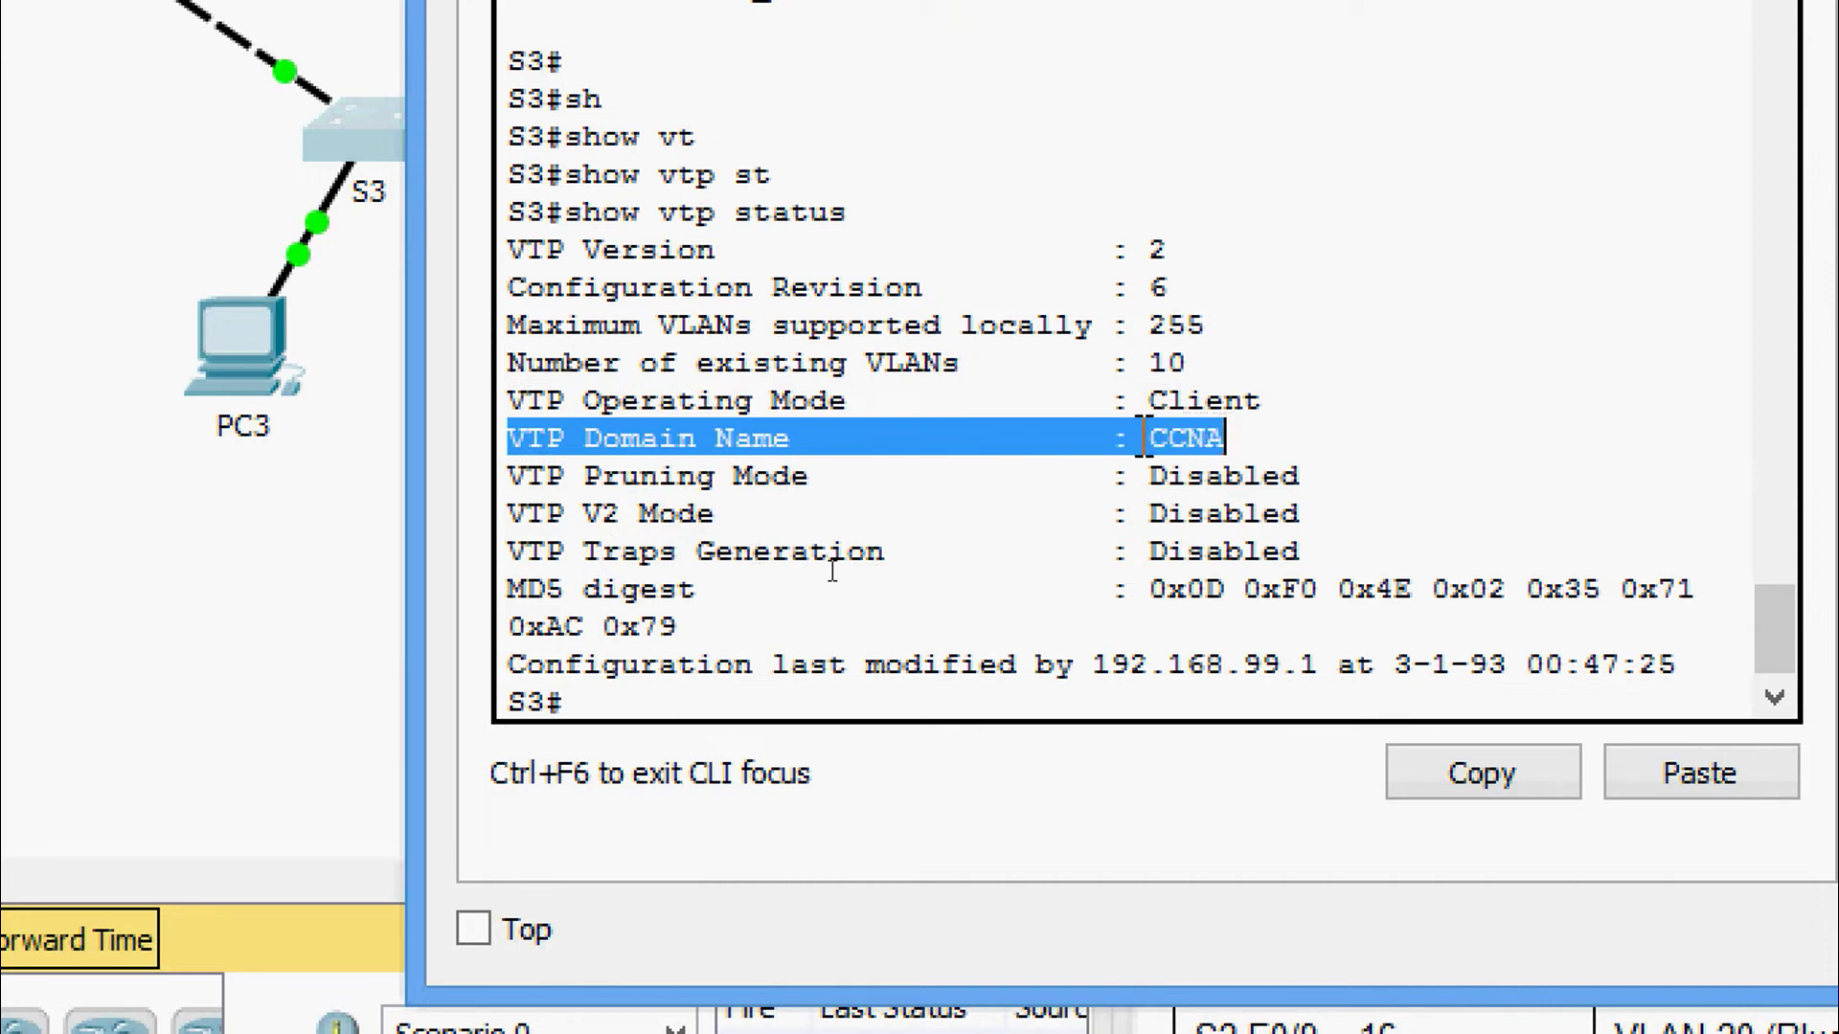
pyautogui.moveTo(510, 401); pyautogui.dragTo(1266, 395)
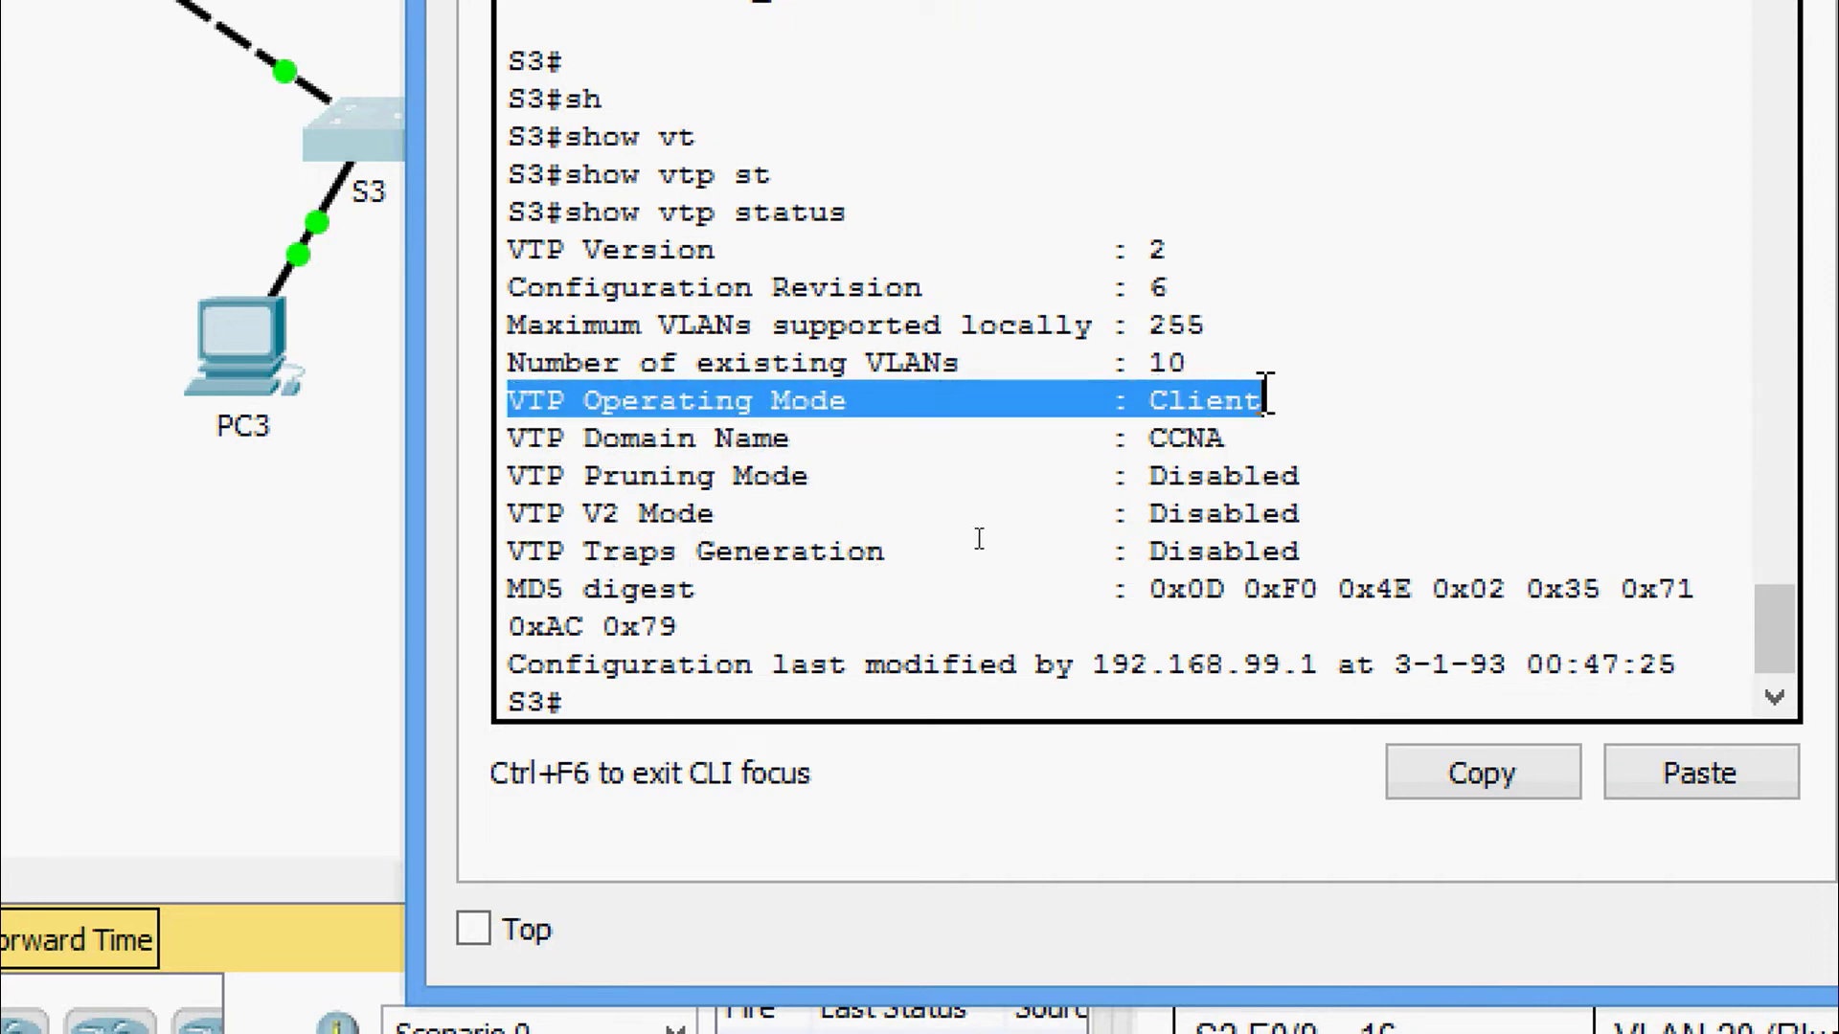
pyautogui.click(1250, 402)
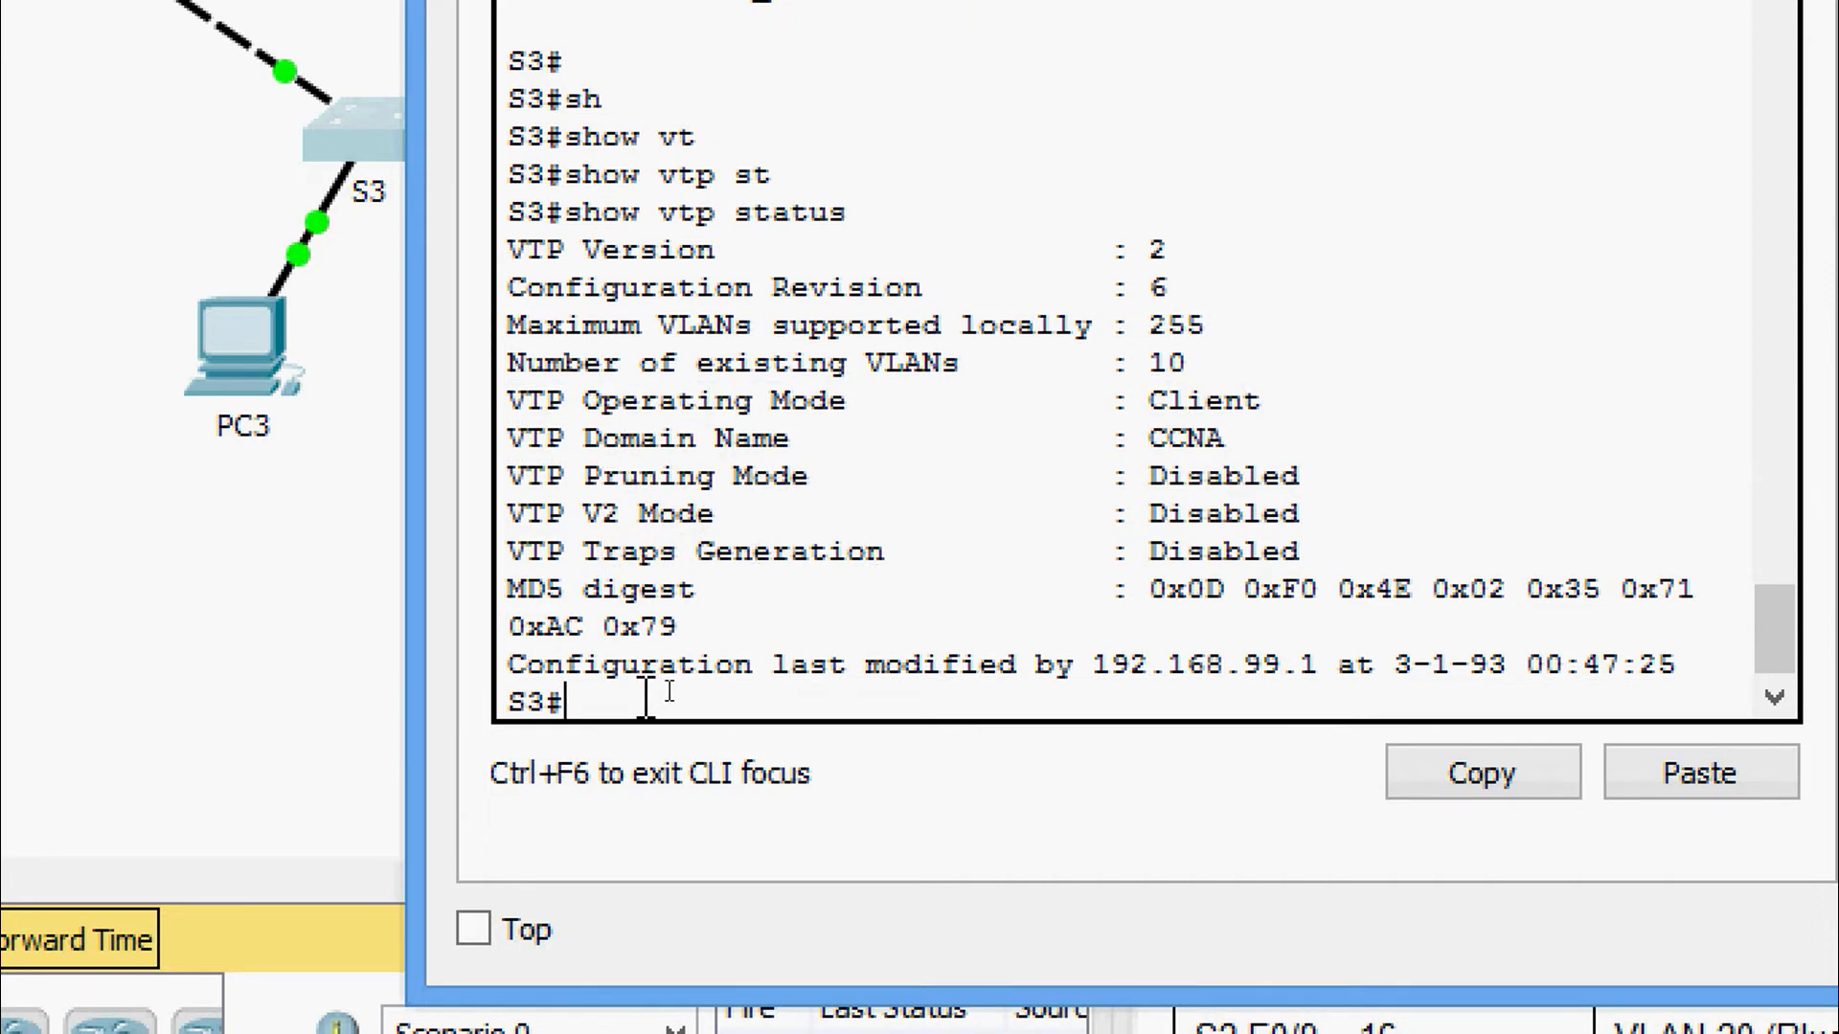
# Run 'show vlan brief' on S3 and highlight the learned Red and Blue VLAN rows.
pyautogui.write('sh')
pyautogui.press('Tab')
pyautogui.write('vl')
pyautogui.press('Tab')
pyautogui.write('b')
pyautogui.press('Tab')
pyautogui.press('Return')
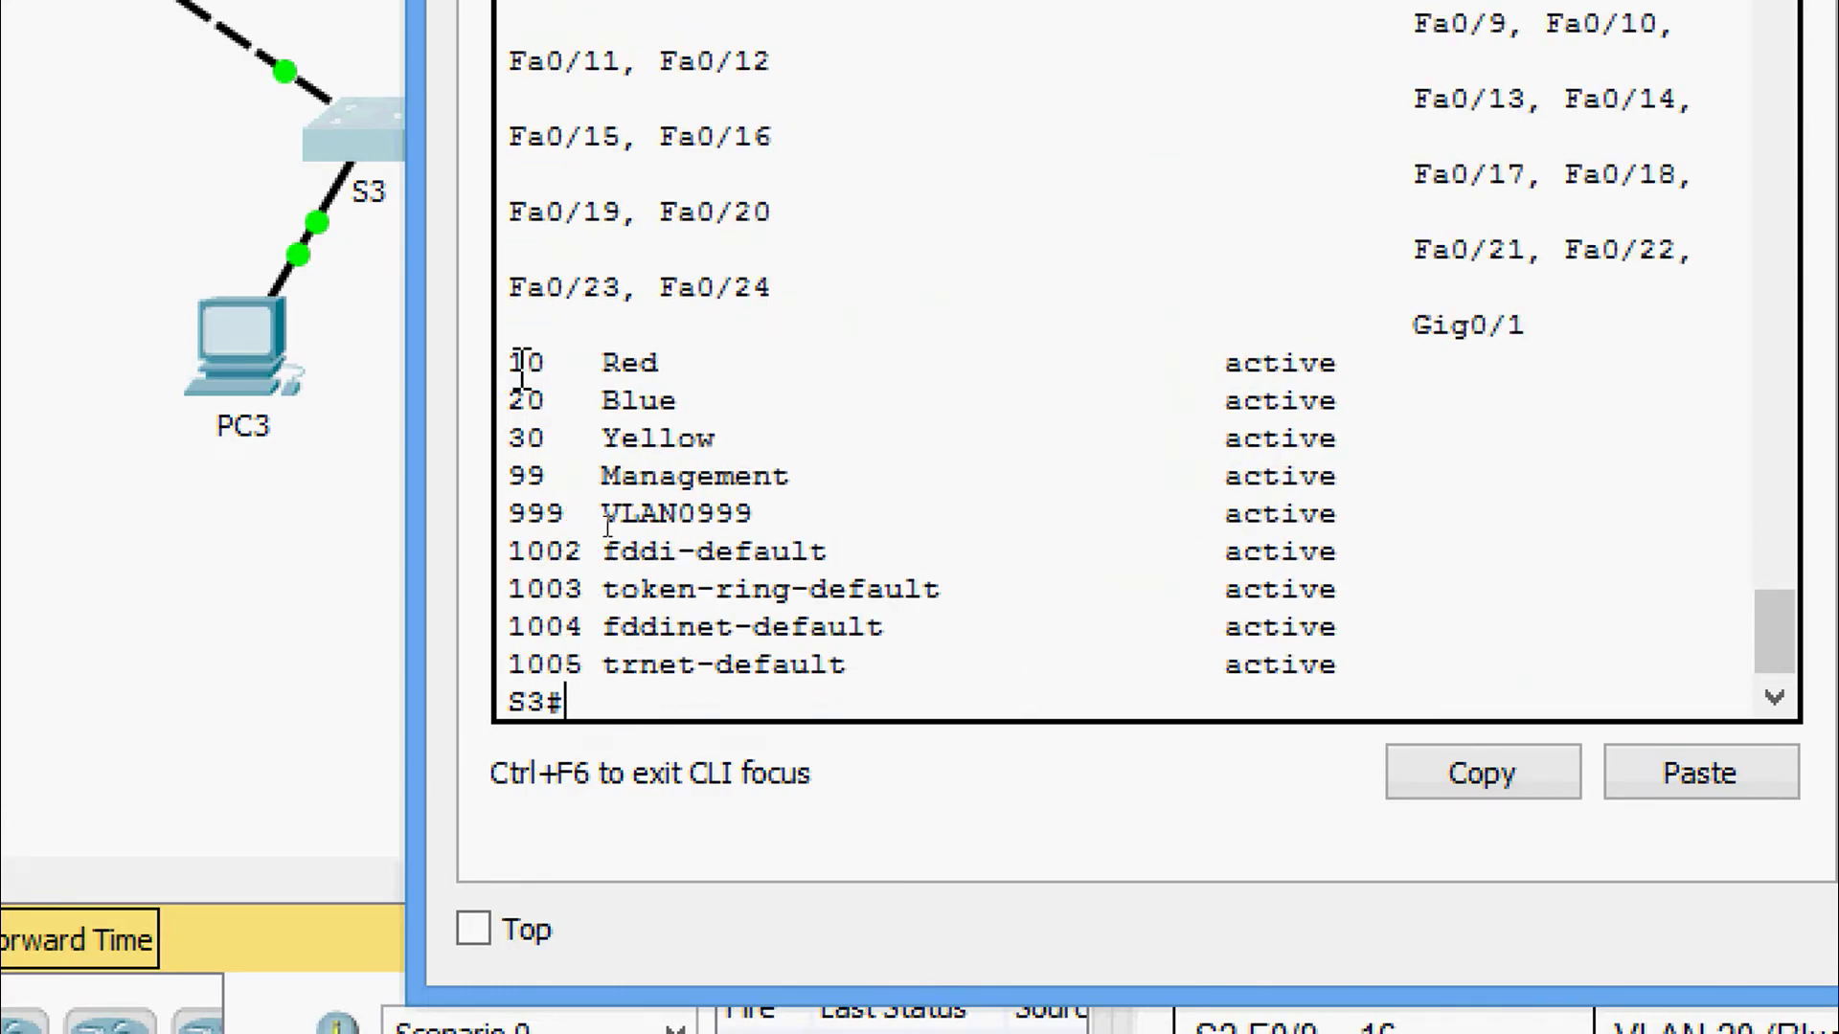
pyautogui.moveTo(513, 362); pyautogui.dragTo(1470, 450)
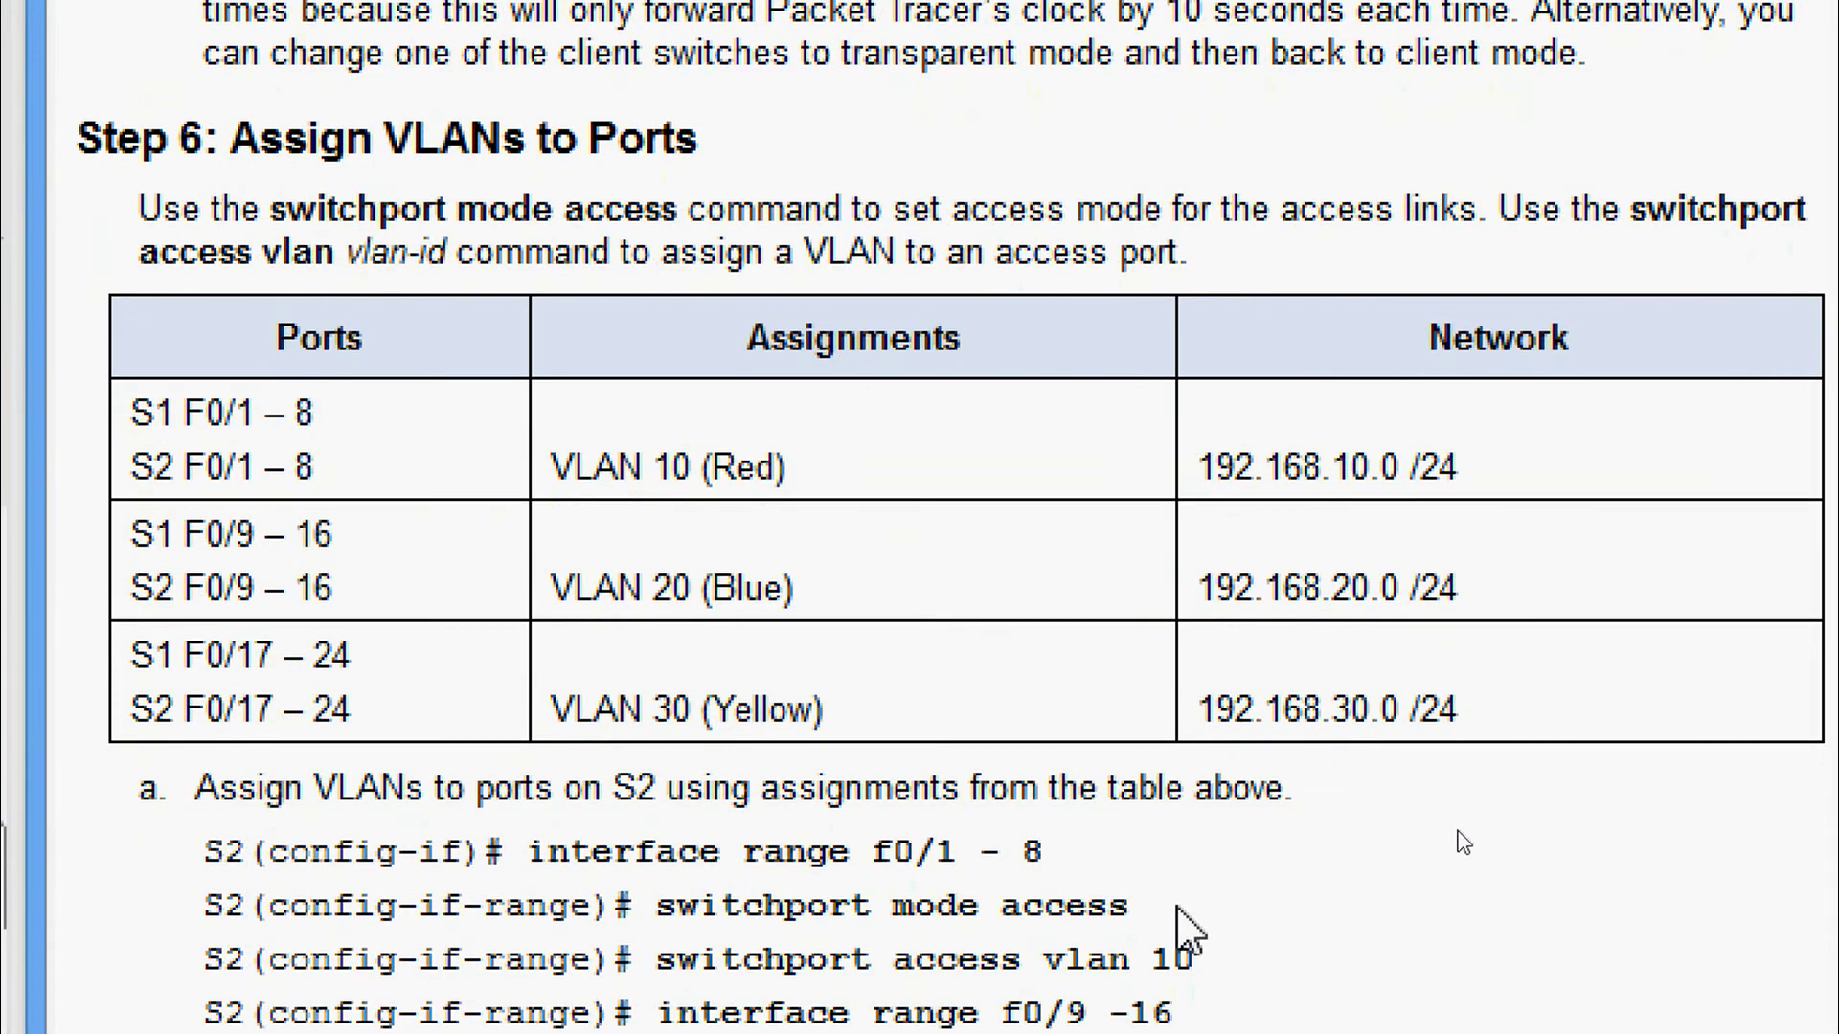
# Scroll the activity instructions down to S2's switchport access commands and Step 7.
pyautogui.scroll(-5, 678, 737)
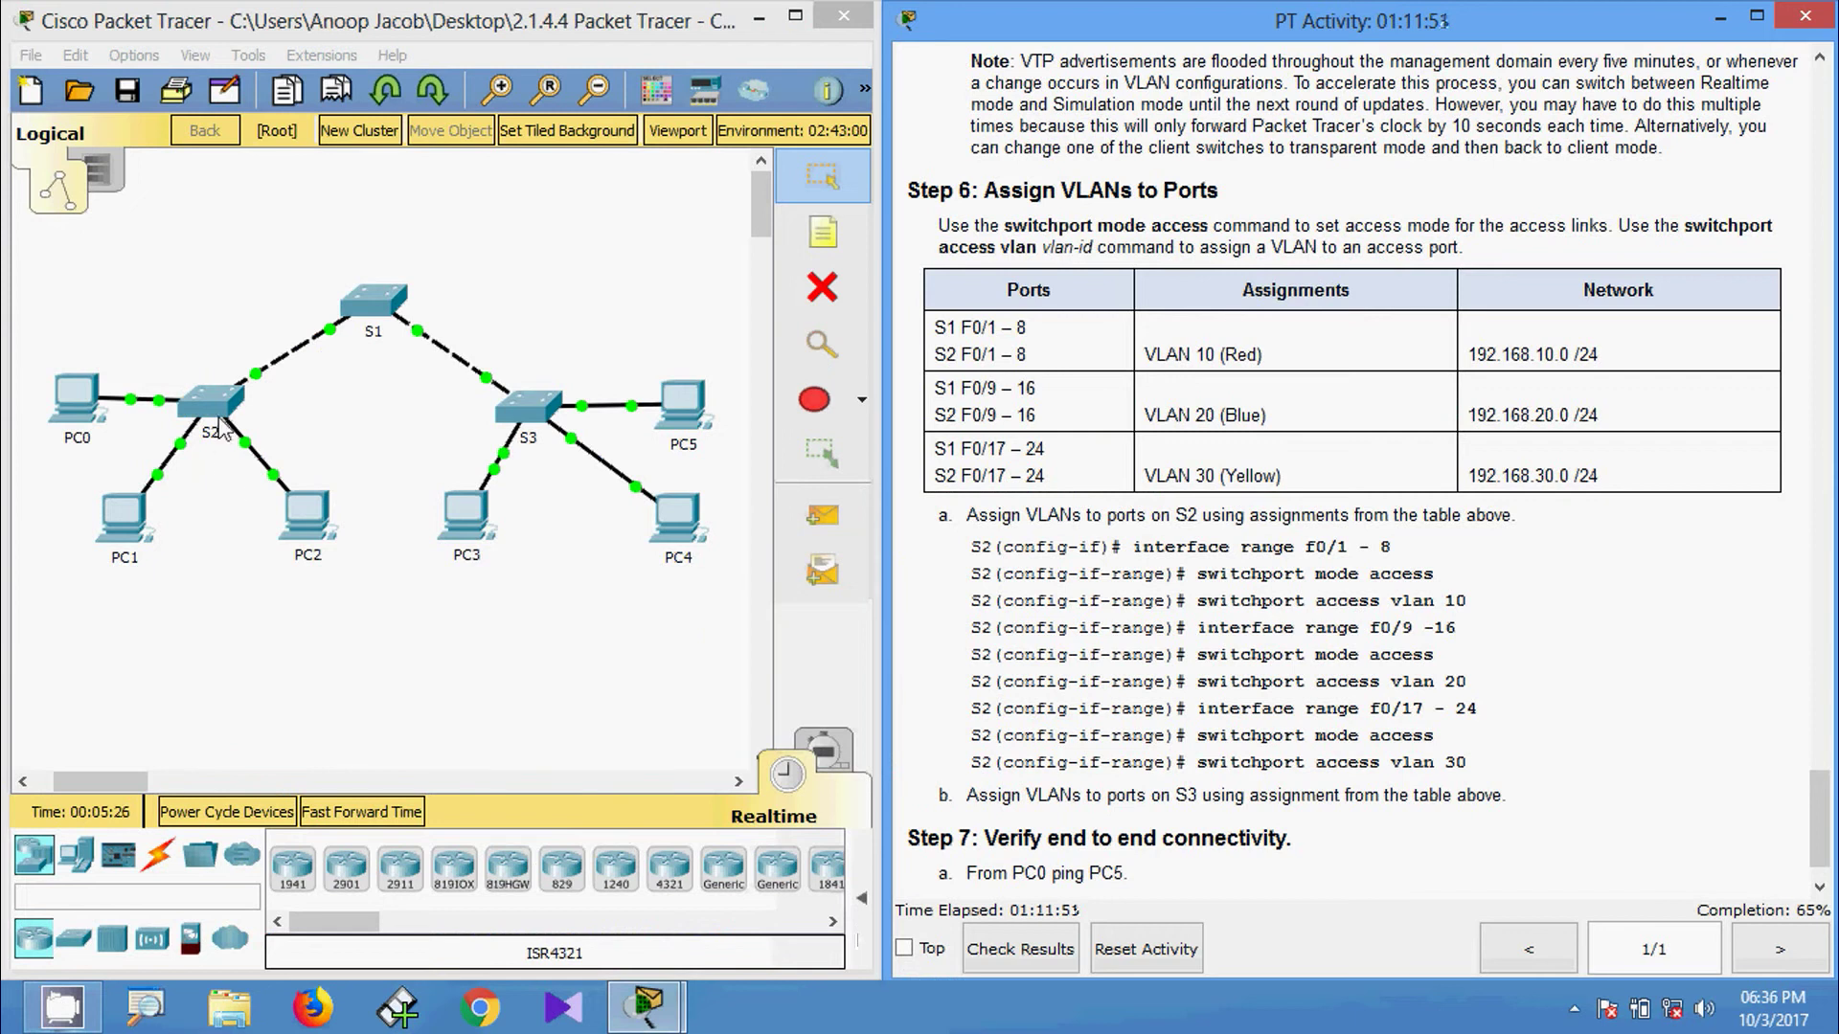
# Open S2's CLI and enter global configuration mode with enable and configure terminal.
pyautogui.click(218, 412)
pyautogui.click(745, 177)
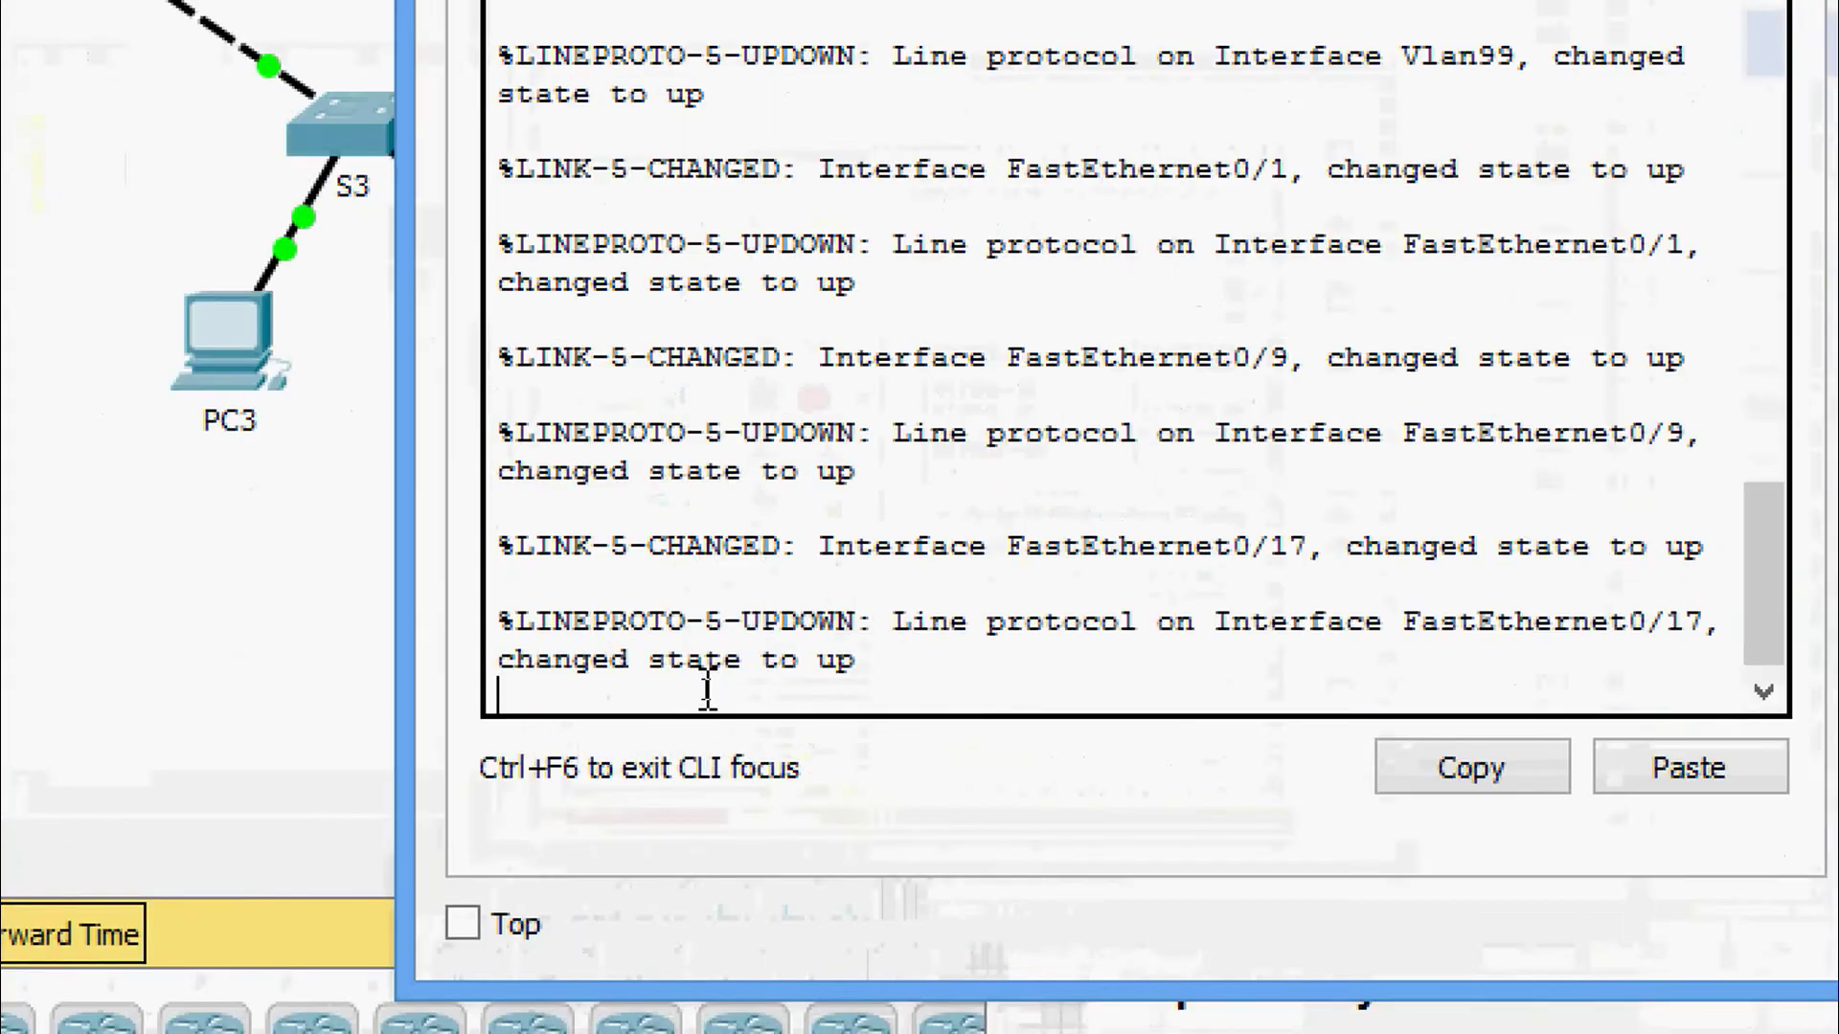
pyautogui.press('Return')
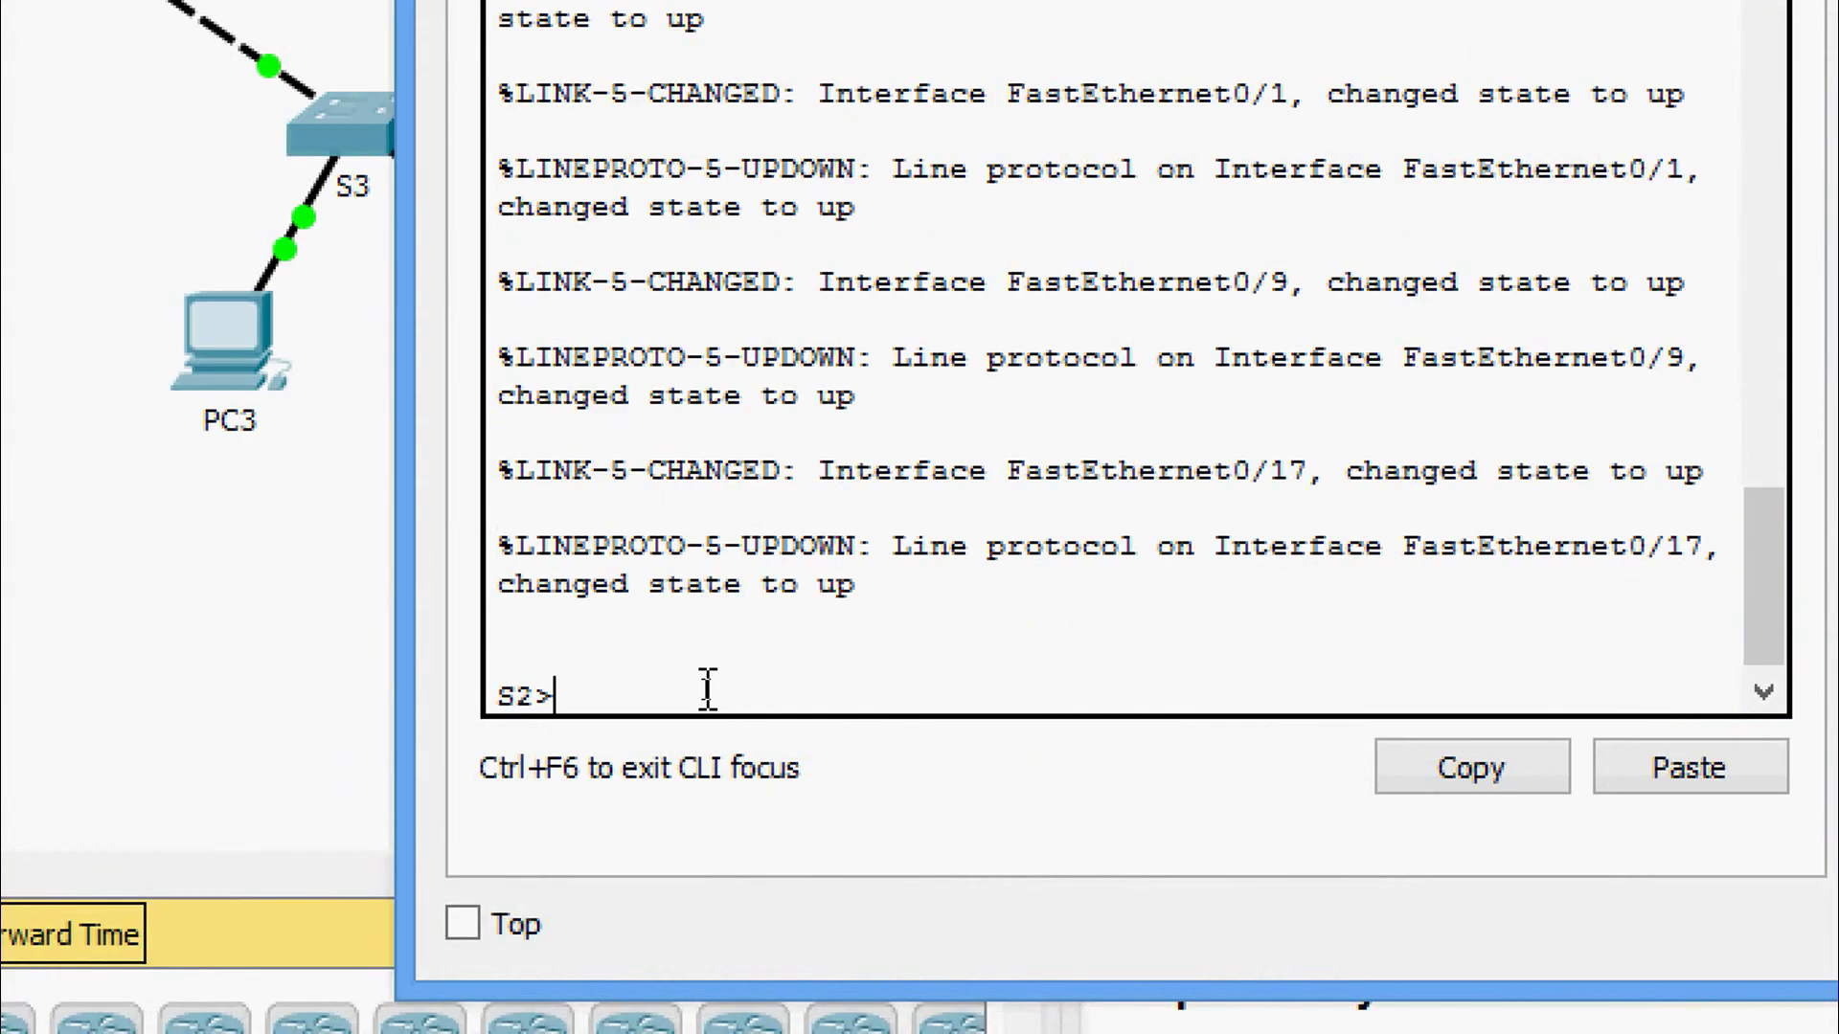
pyautogui.write('ena')
pyautogui.press('Tab')
pyautogui.press('Return')
pyautogui.write('conf')
pyautogui.press('Tab')
pyautogui.write('t')
# Select interface range fa0/1-8 on S2 and set the ports to switchport mode access.
pyautogui.press('Tab')
pyautogui.press('Return')
pyautogui.press('Return')
pyautogui.press('Return')
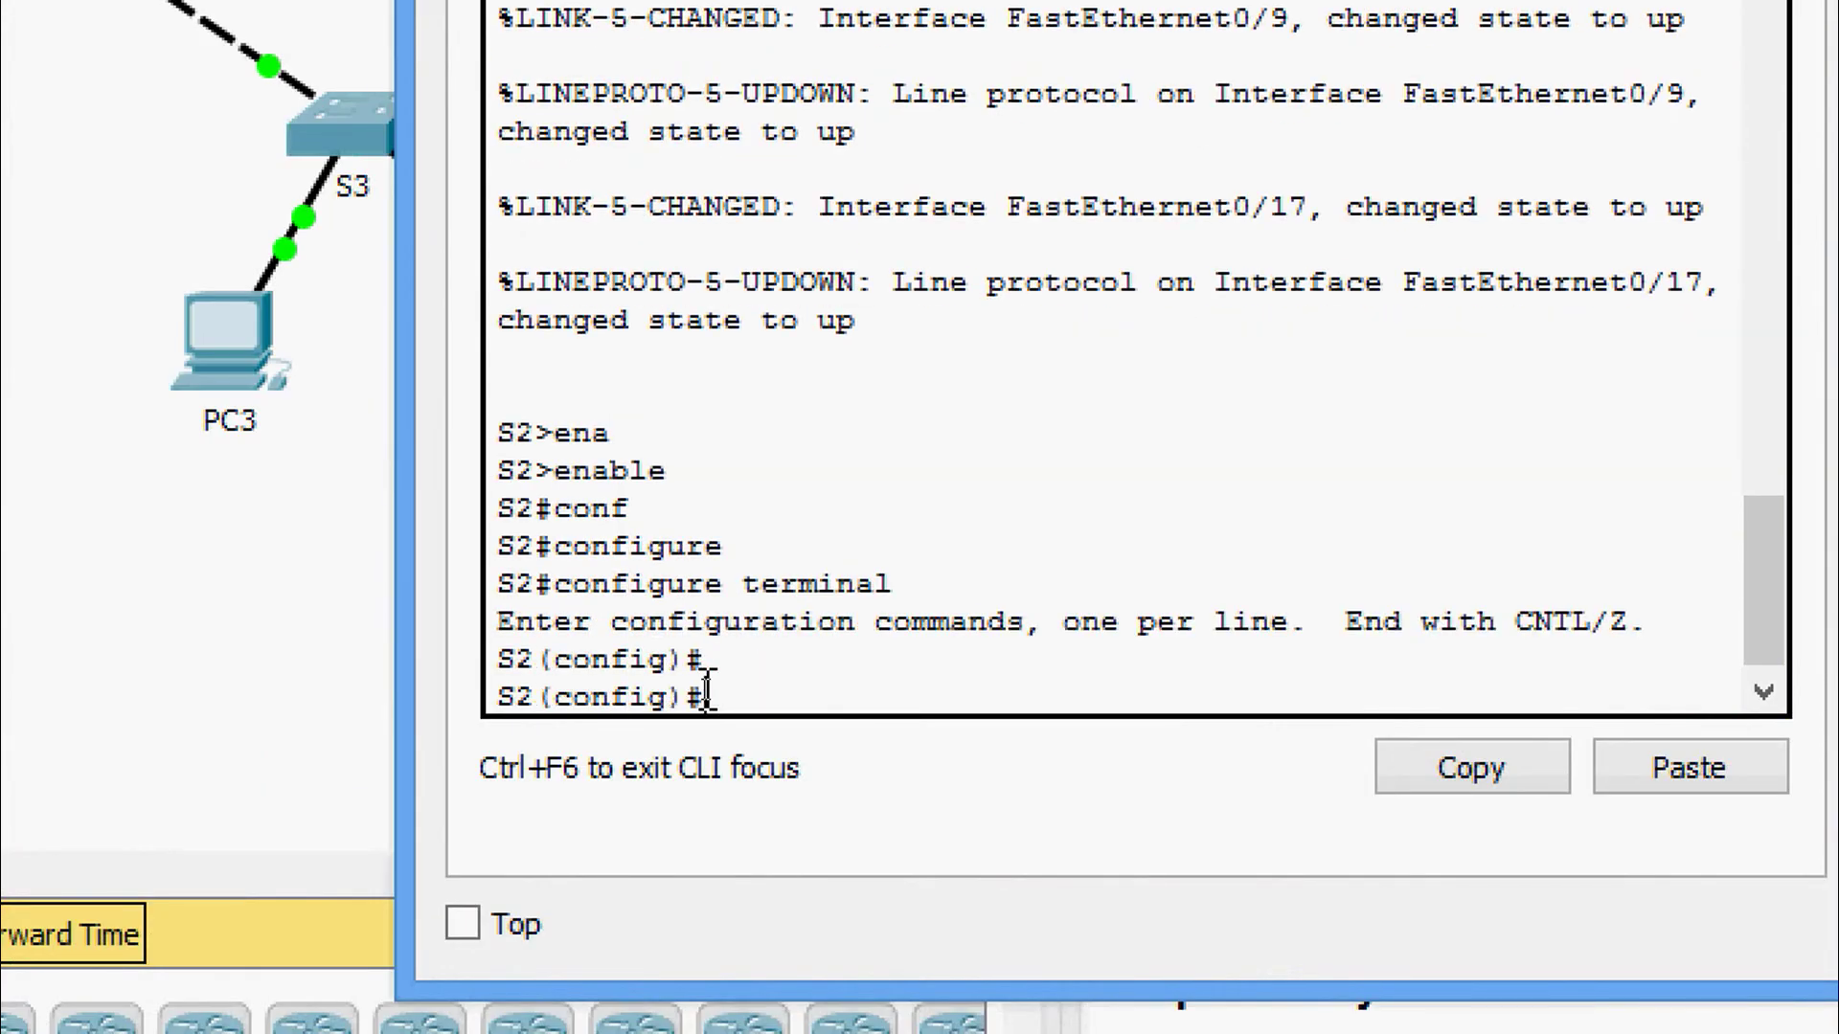
pyautogui.write('inter')
pyautogui.press('Tab')
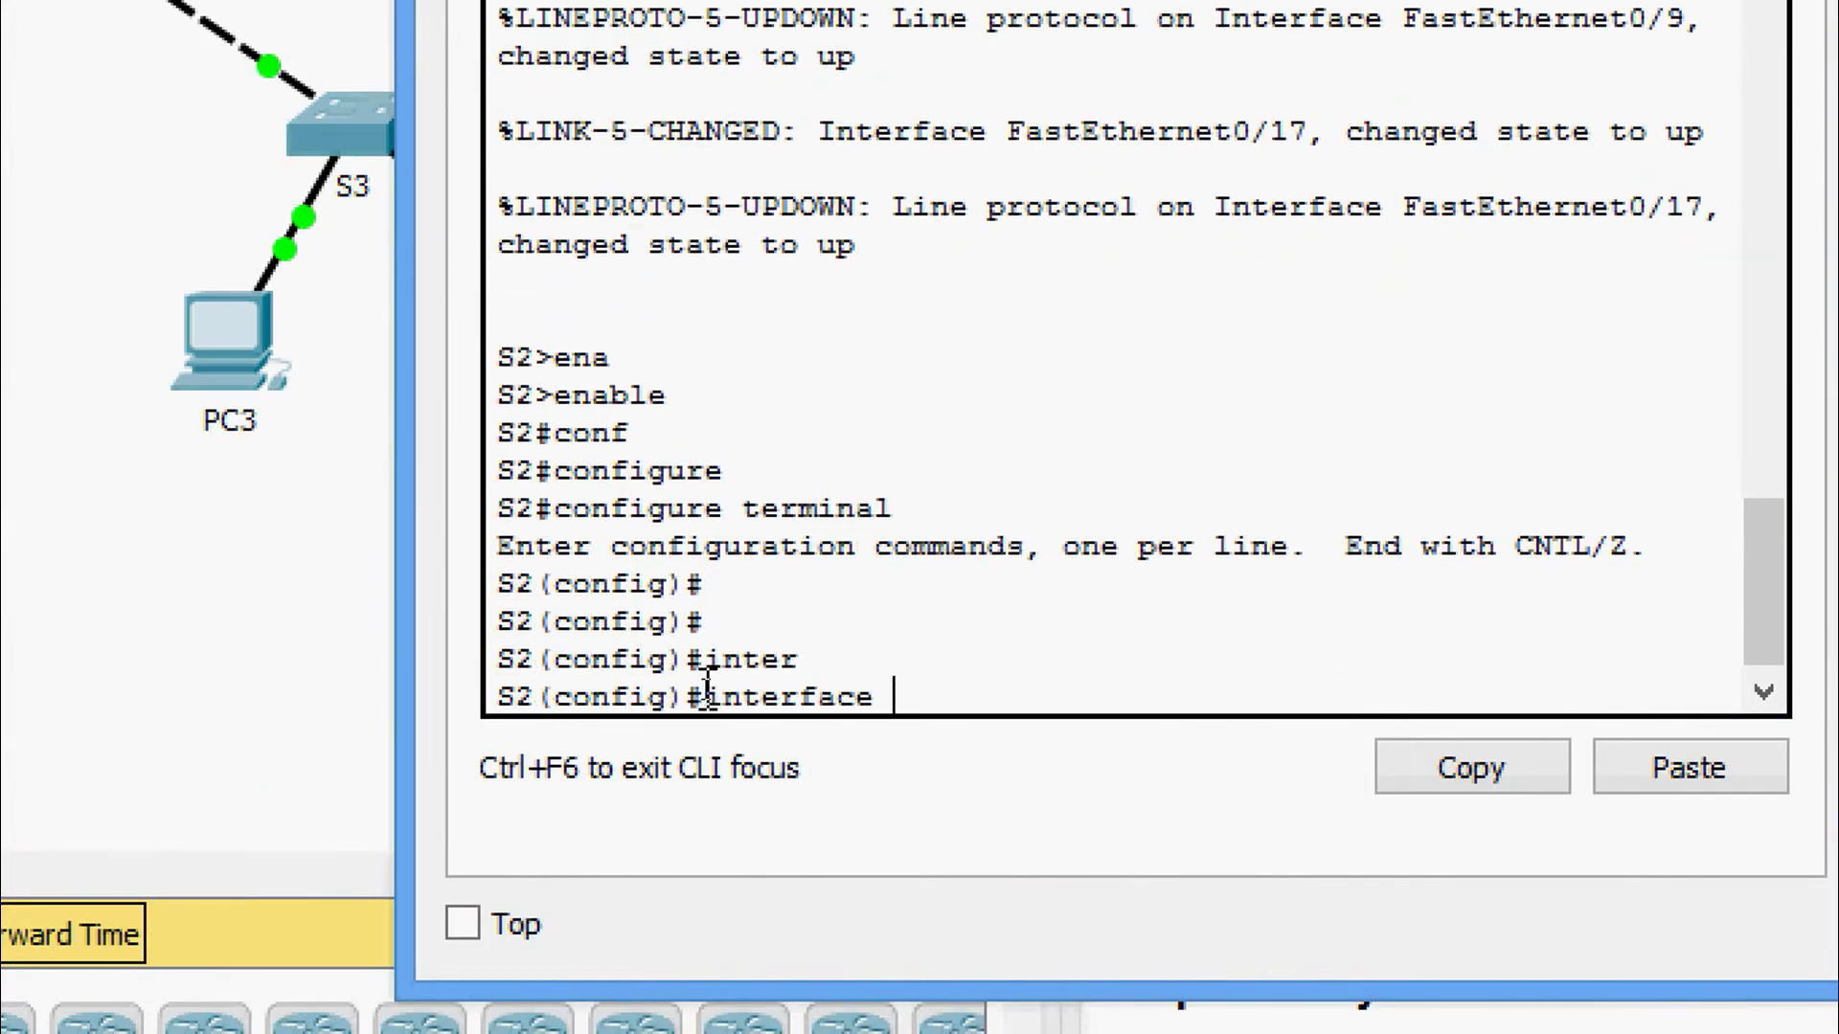
pyautogui.write('r')
pyautogui.press('Tab')
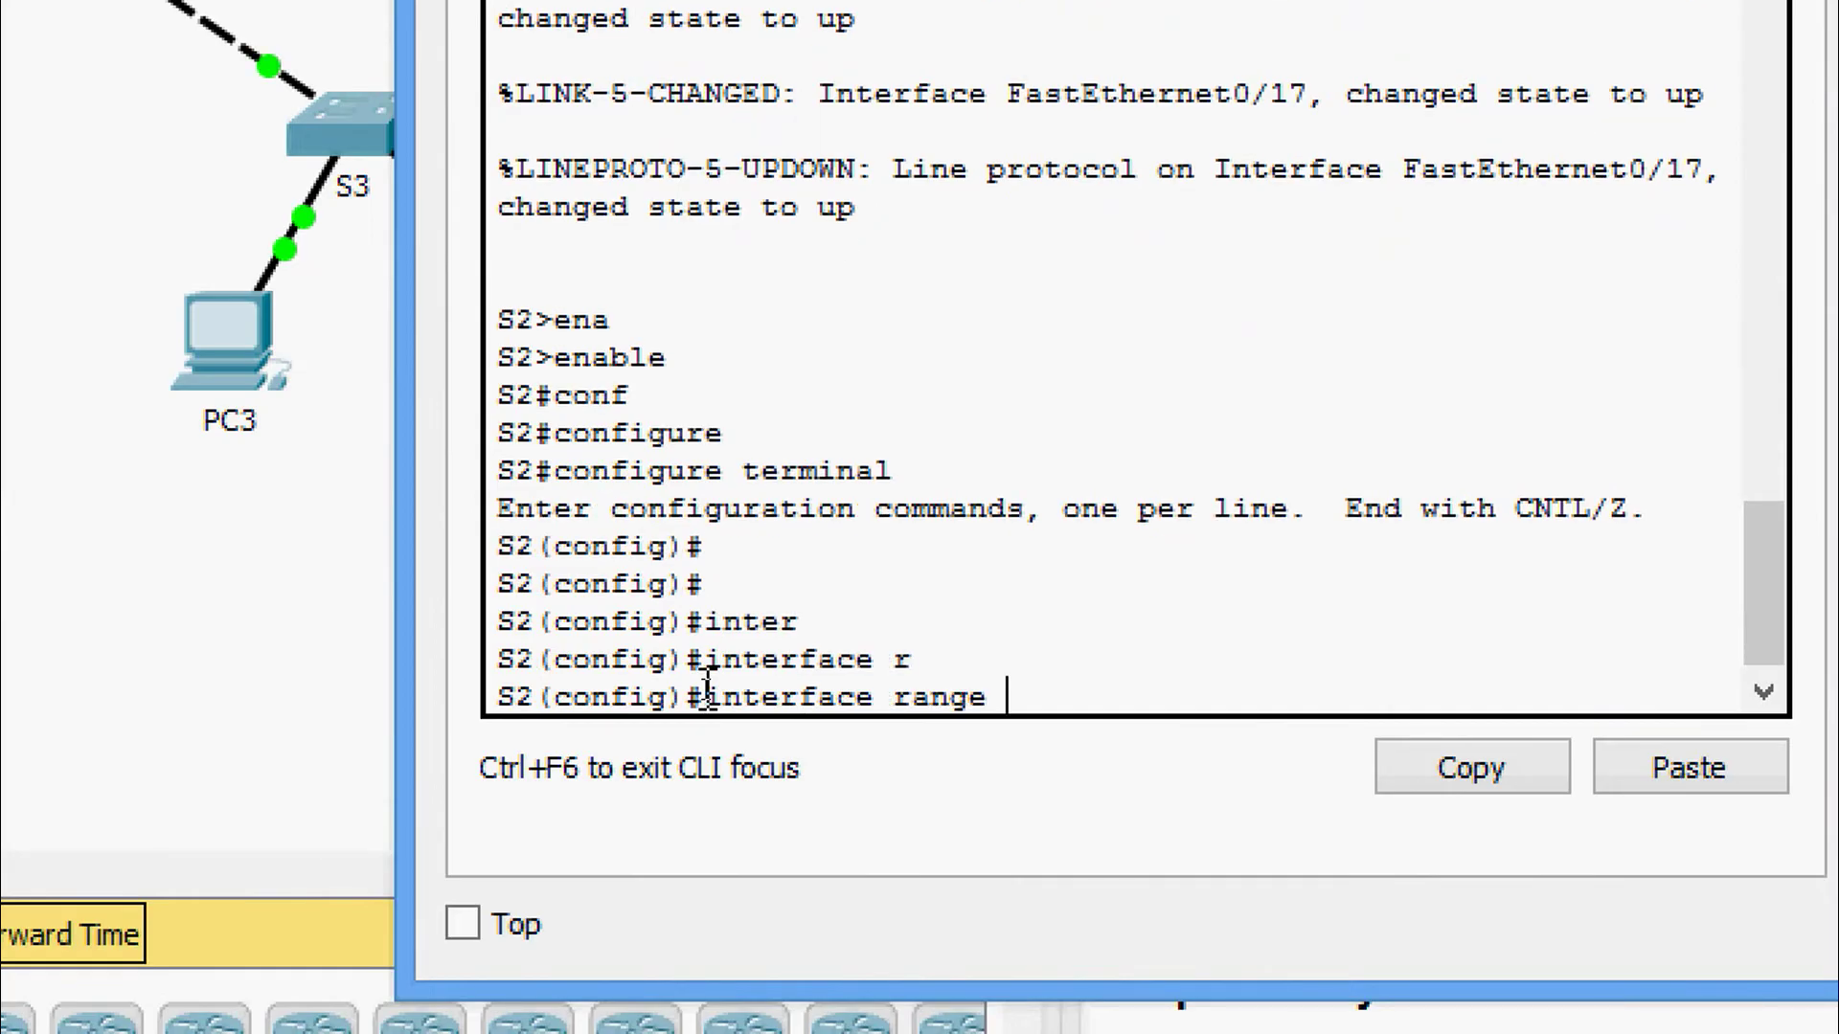
pyautogui.write('f')
pyautogui.press('Tab')
pyautogui.write('0/')
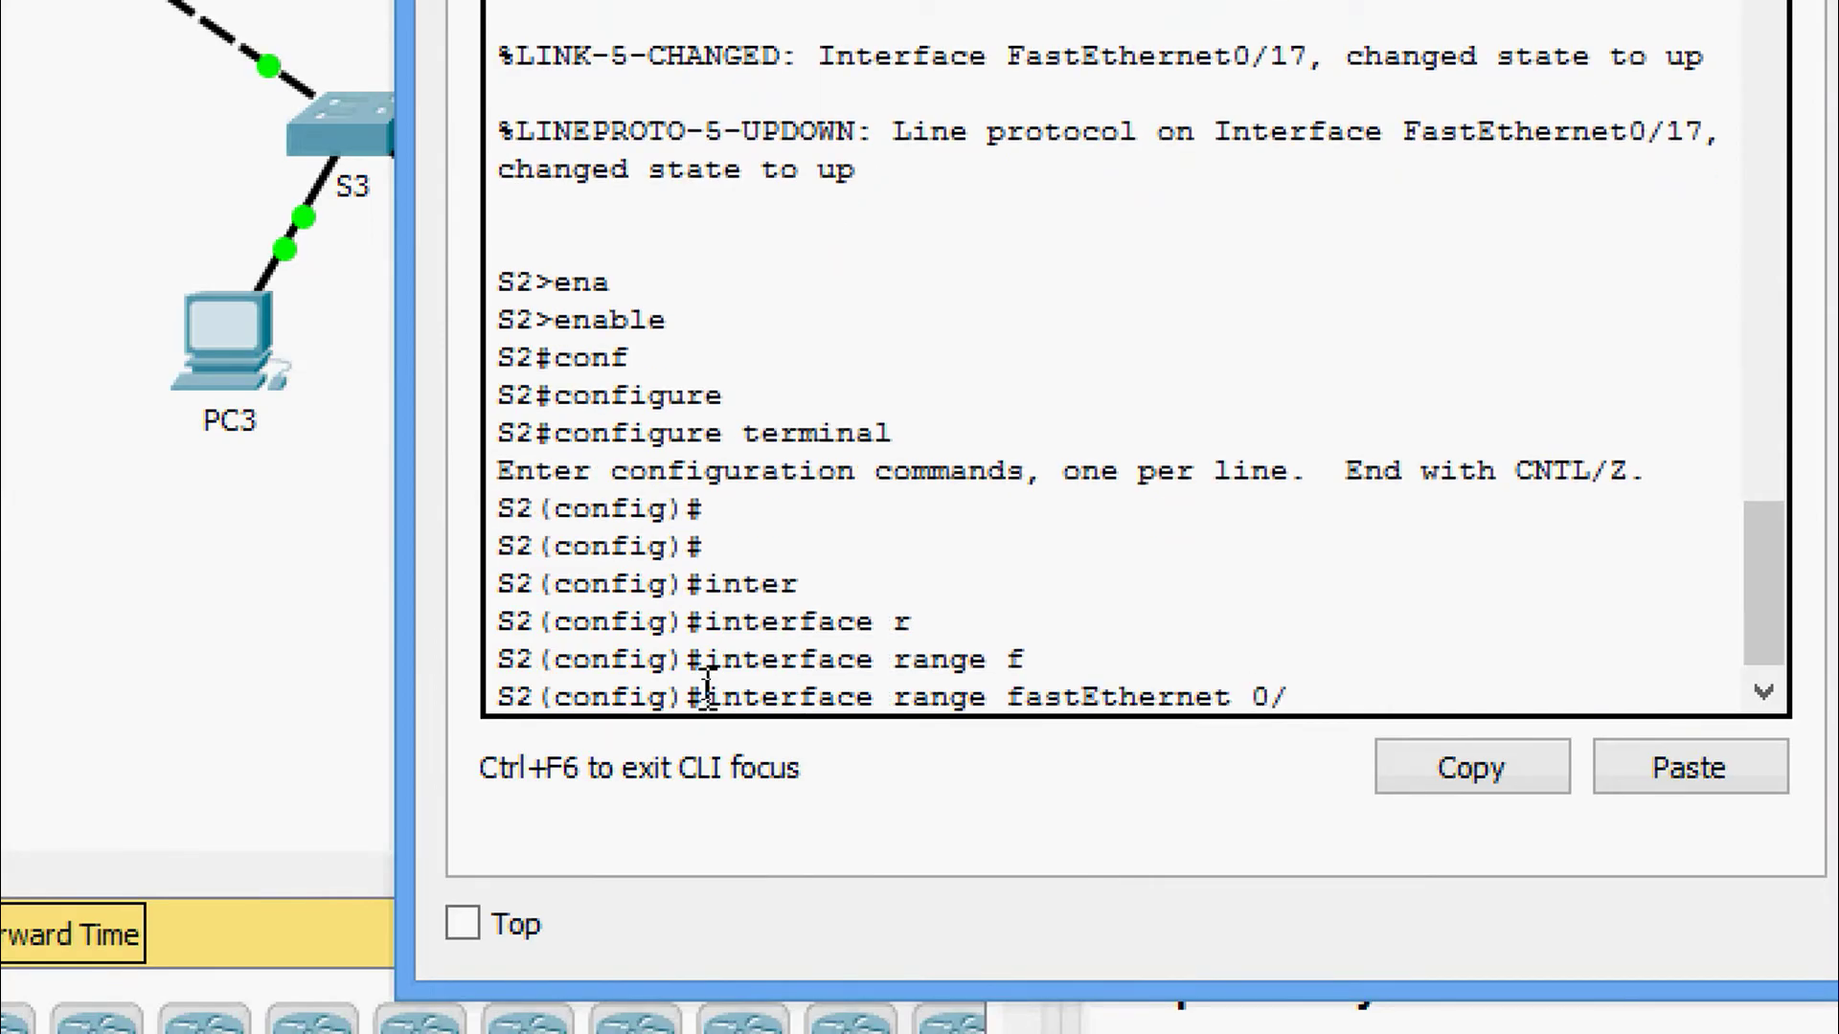
pyautogui.write('1-8')
pyautogui.press('Return')
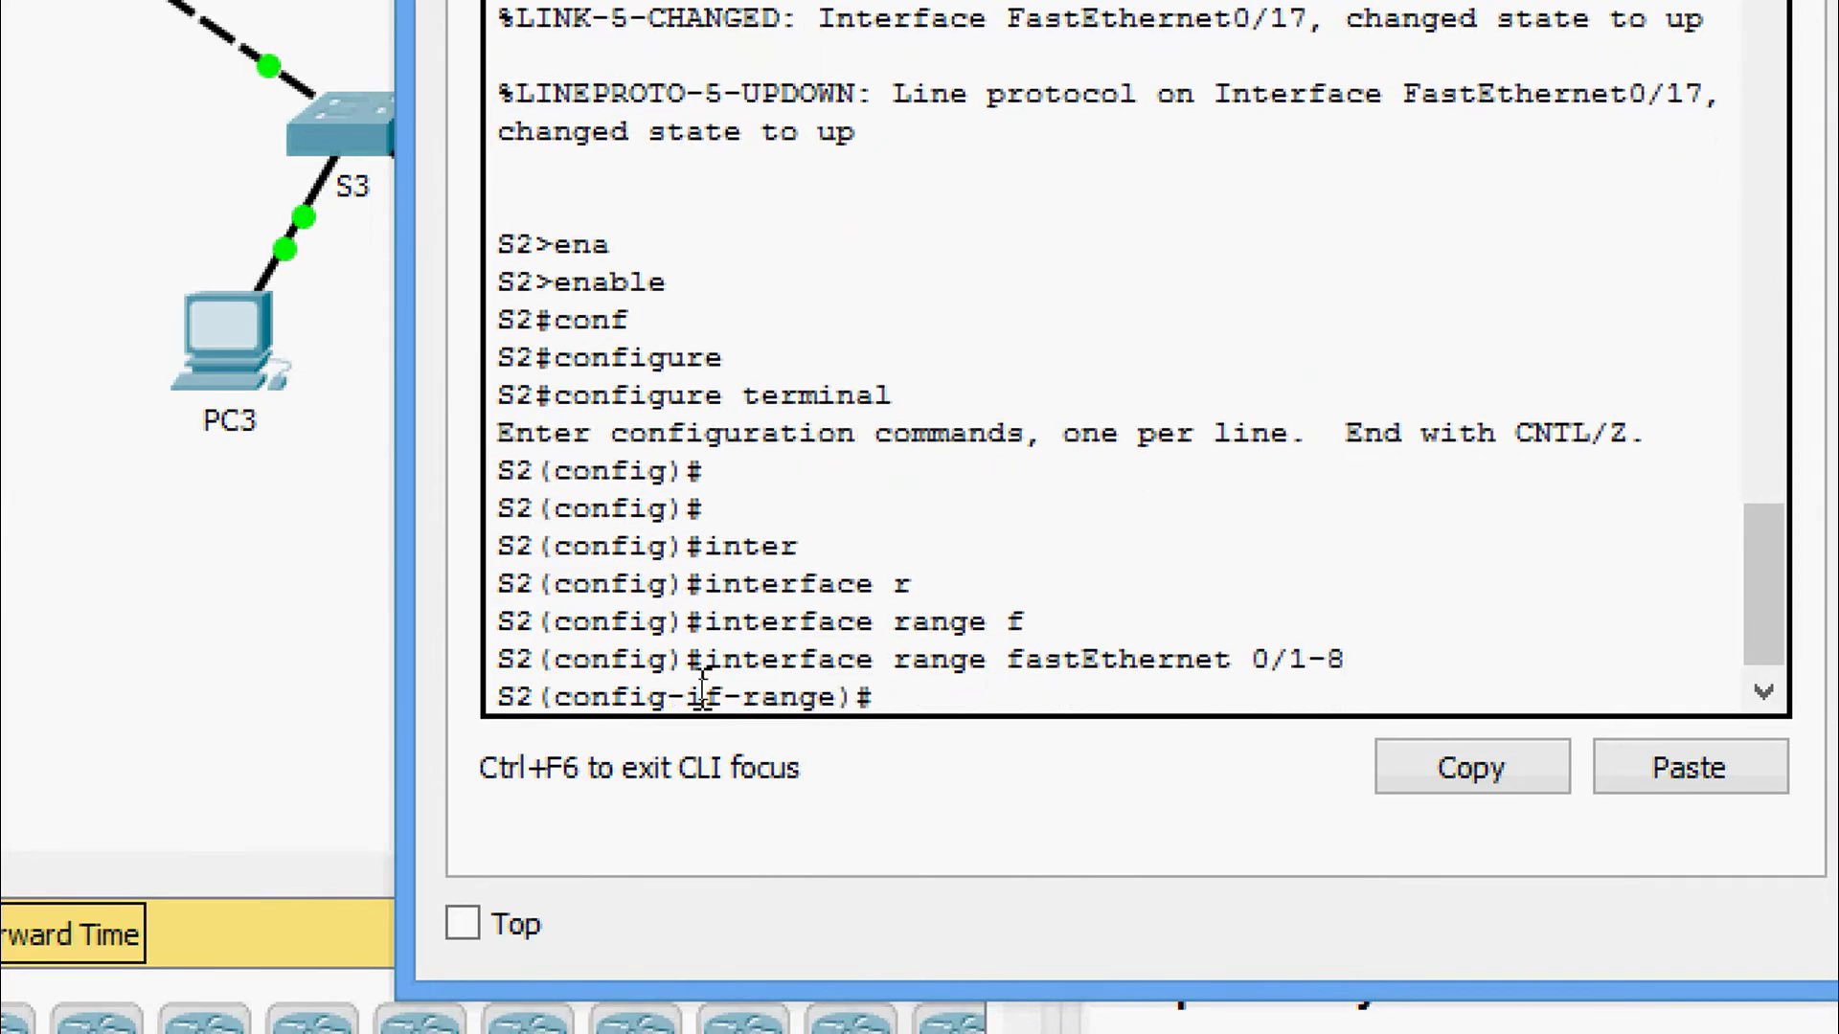
pyautogui.write('swi')
pyautogui.press('Tab')
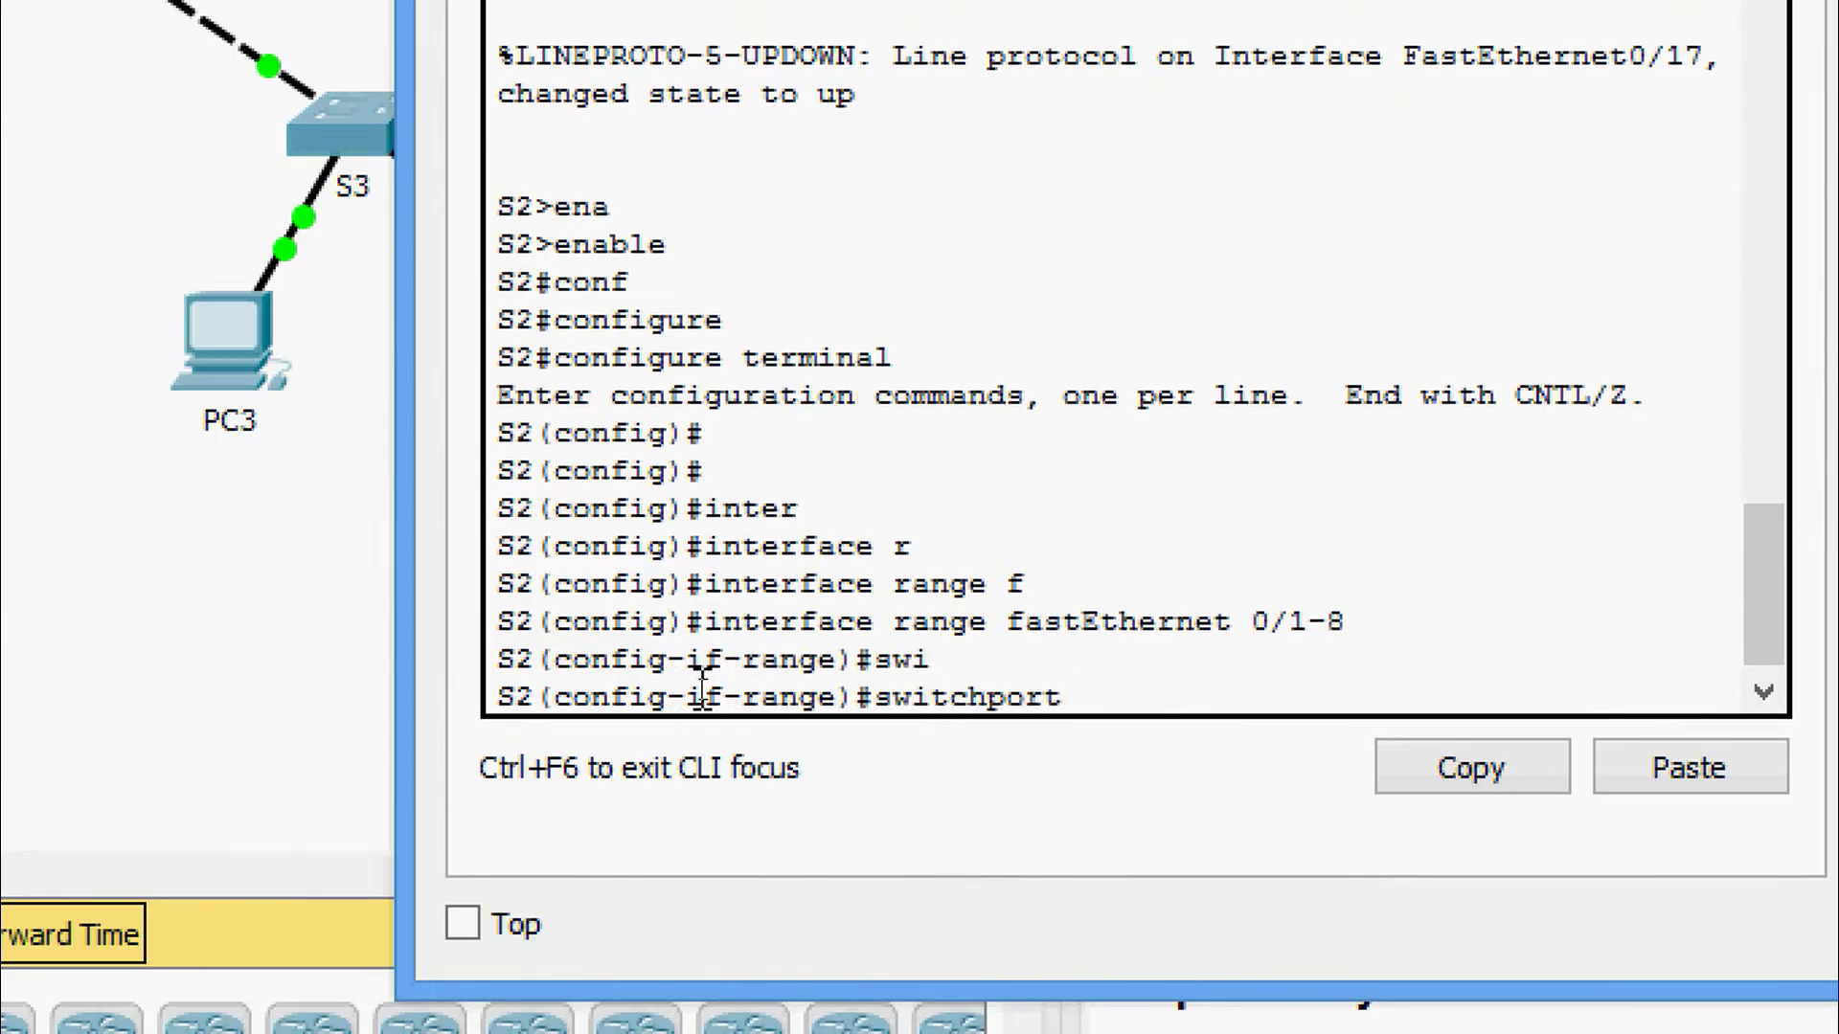
pyautogui.write('mo')
pyautogui.press('Tab')
pyautogui.write('ac')
pyautogui.press('Tab')
pyautogui.press('Return')
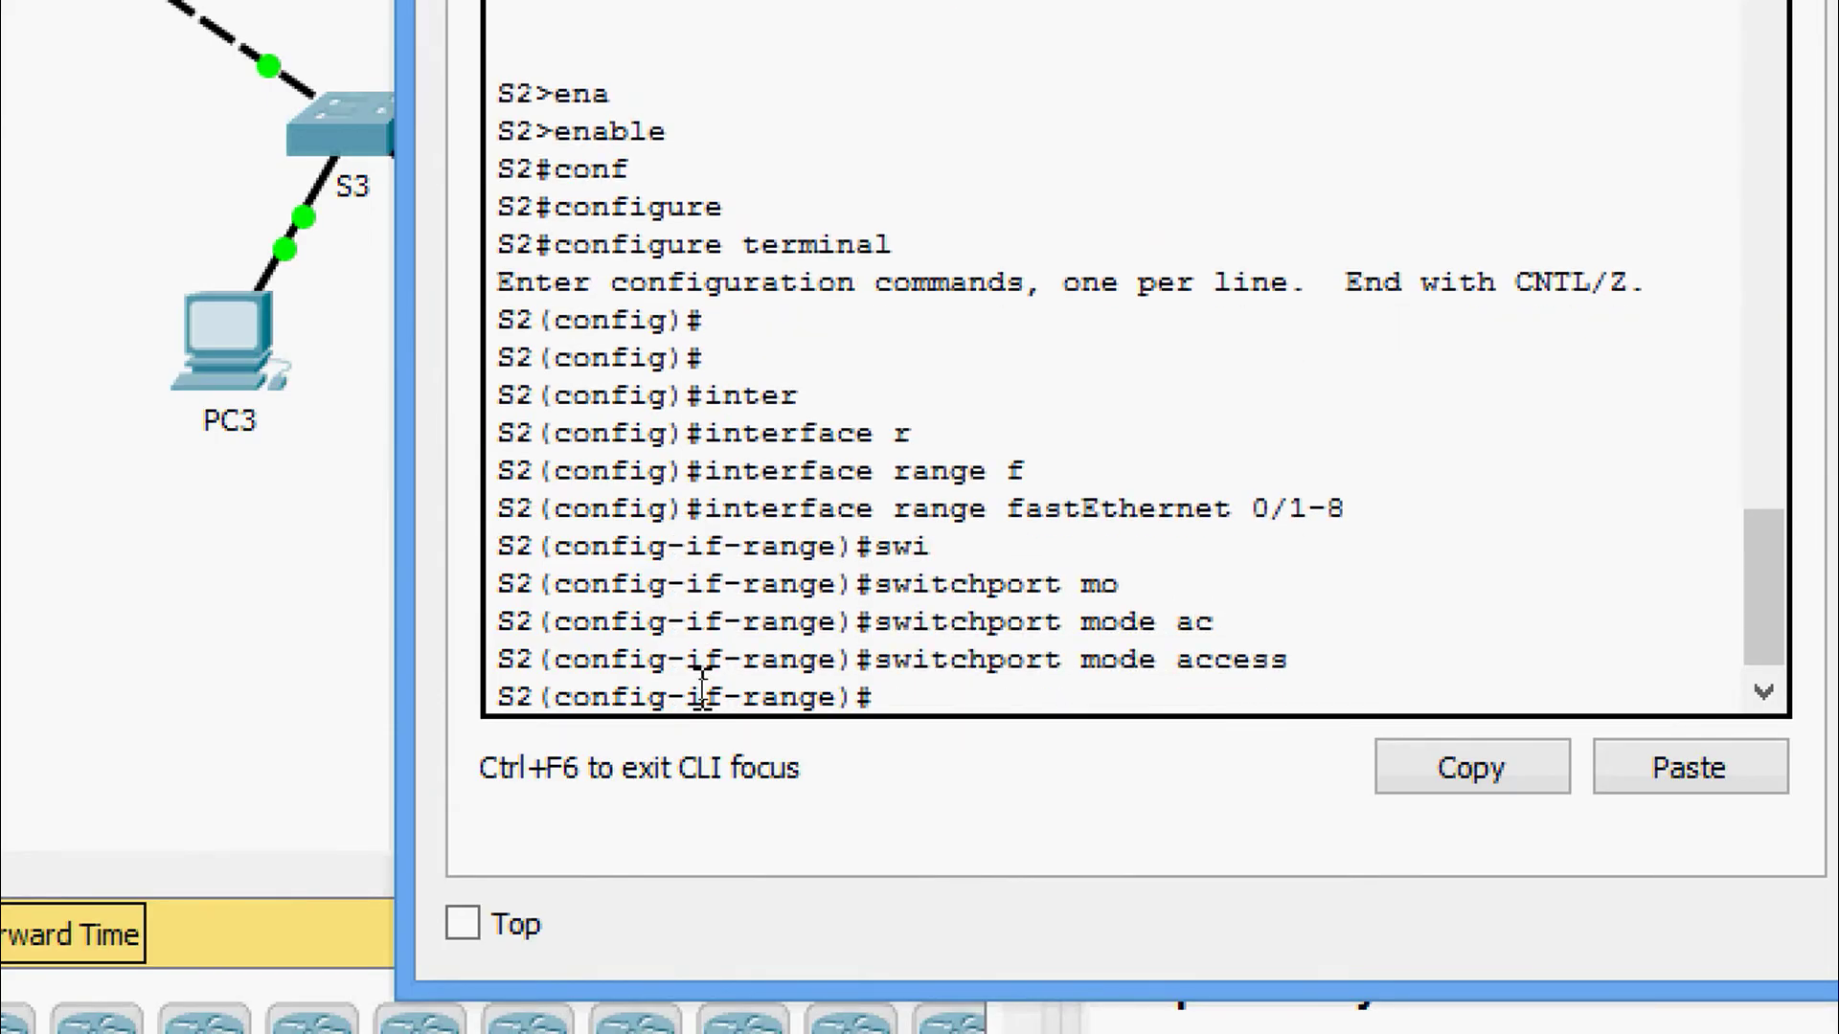
# Assign ports Fa0/1–8 to access VLAN 10 with 'switchport access vlan 10'.
pyautogui.write('w')
pyautogui.press('Tab')
pyautogui.write('i')
pyautogui.press('BackSpace')
pyautogui.press('BackSpace')
pyautogui.write('swi')
pyautogui.press('Tab')
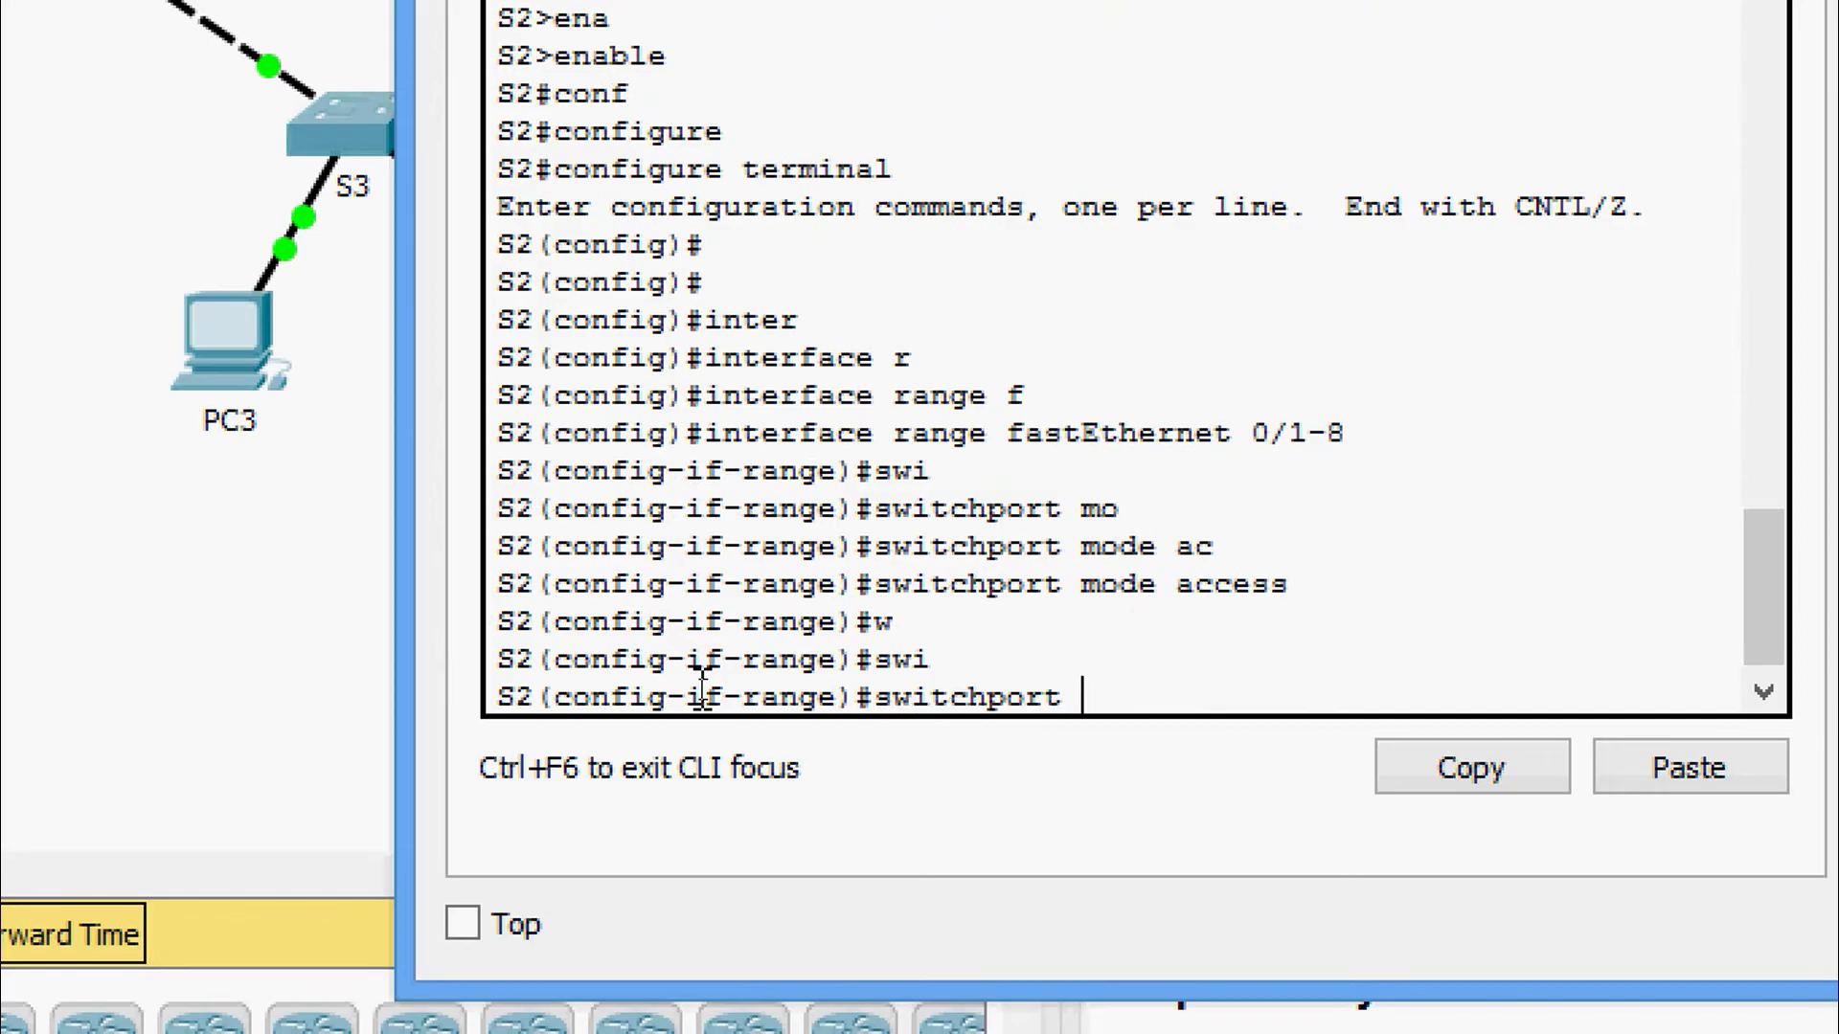
pyautogui.write('ac')
pyautogui.press('Tab')
pyautogui.write('vl')
pyautogui.press('Tab')
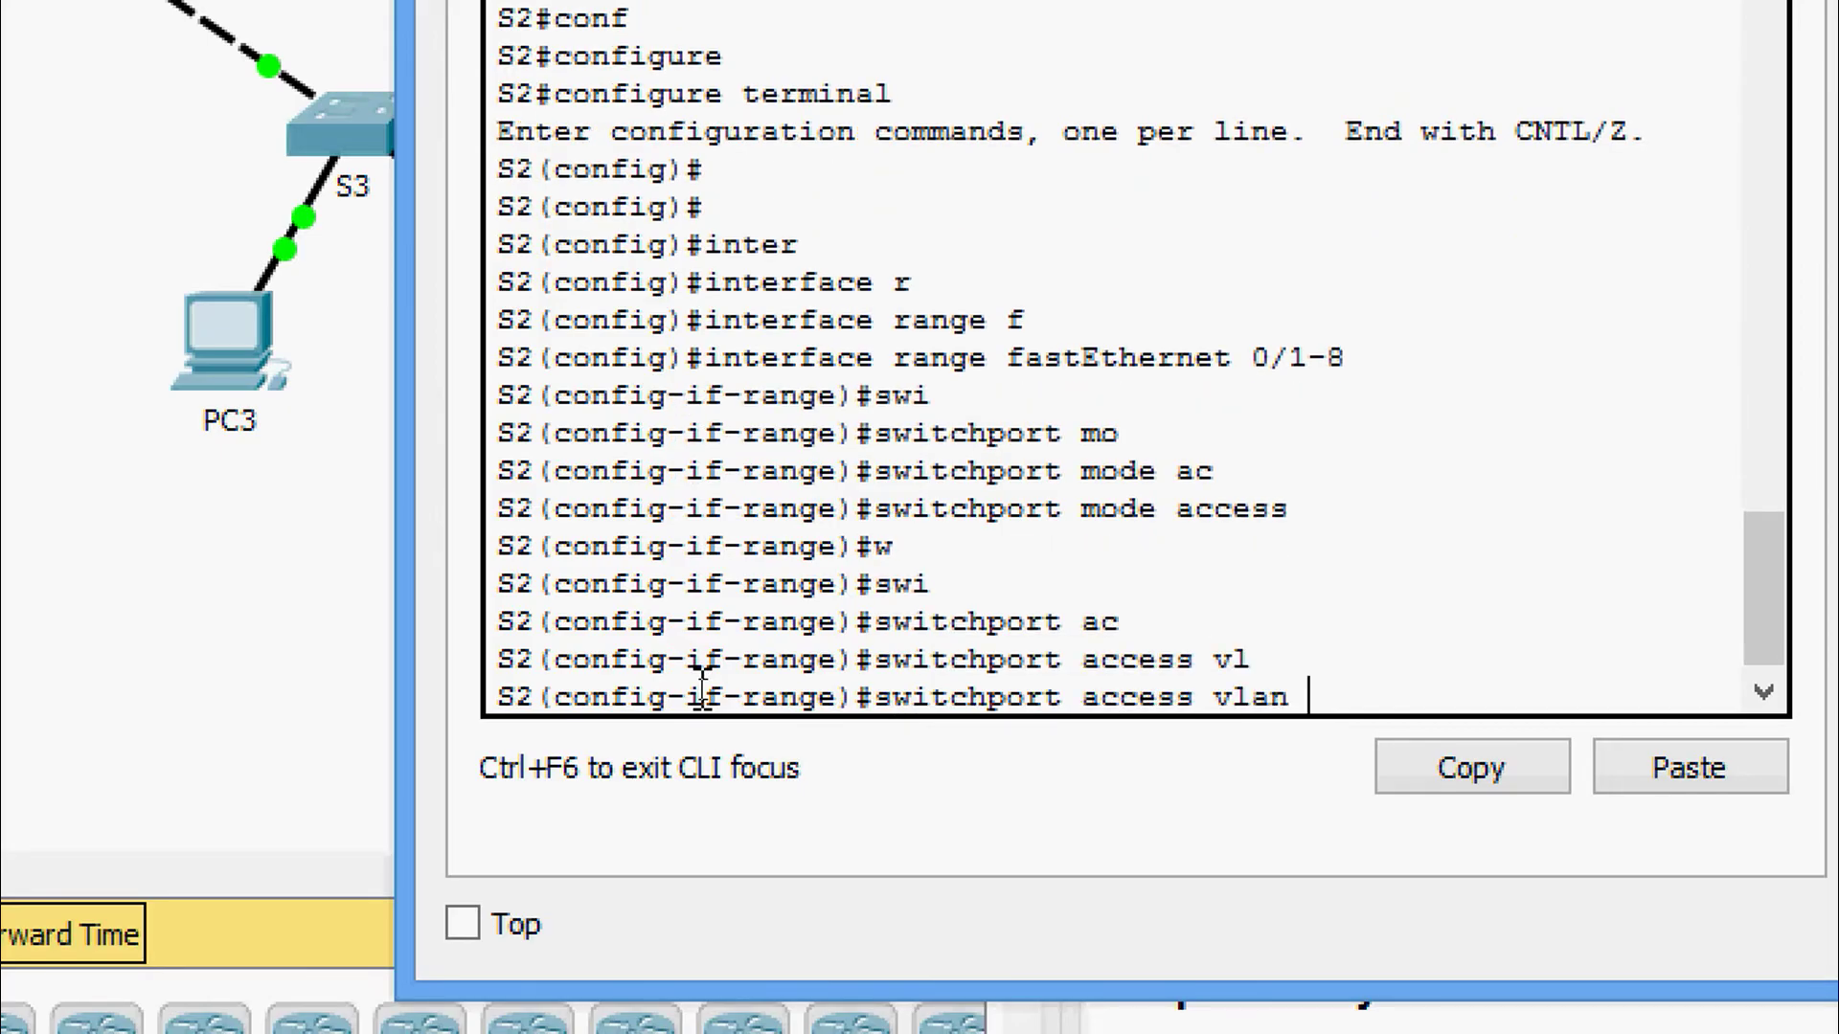
pyautogui.write('10')
pyautogui.press('Return')
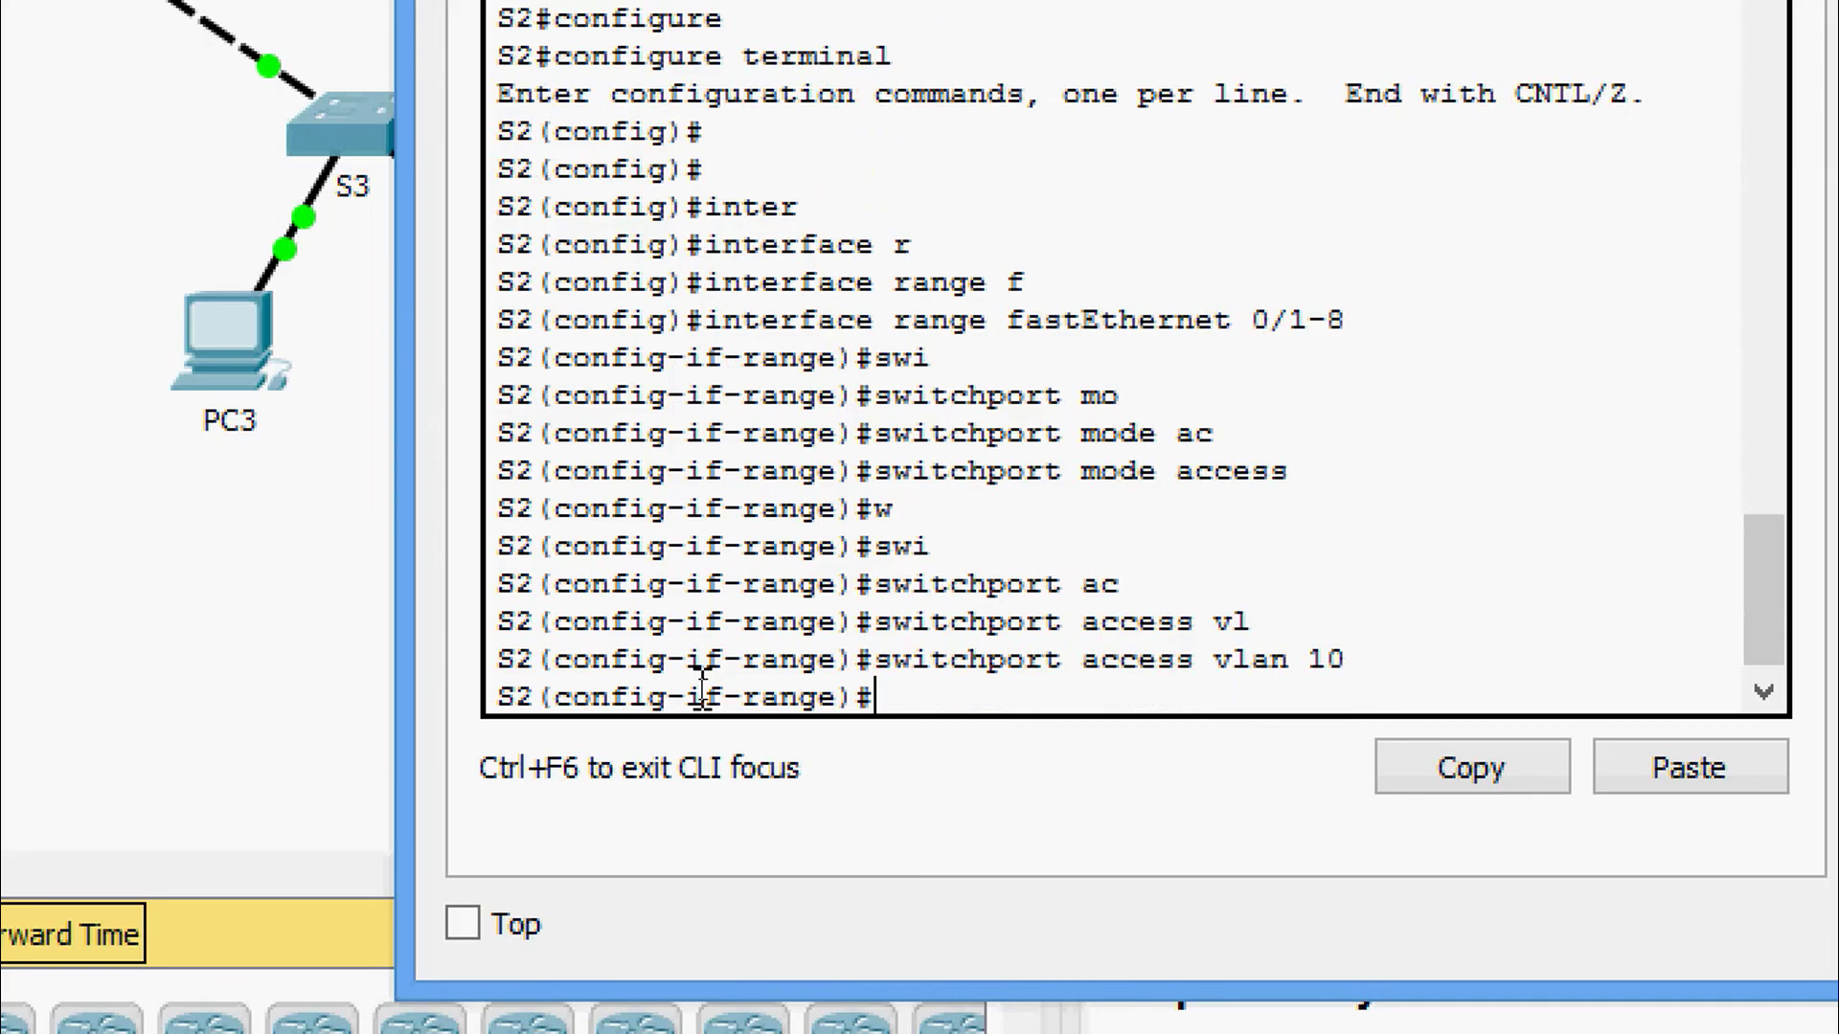
# Exit the previous range, select fa0/9-16 and set those ports to access mode.
pyautogui.write('exit')
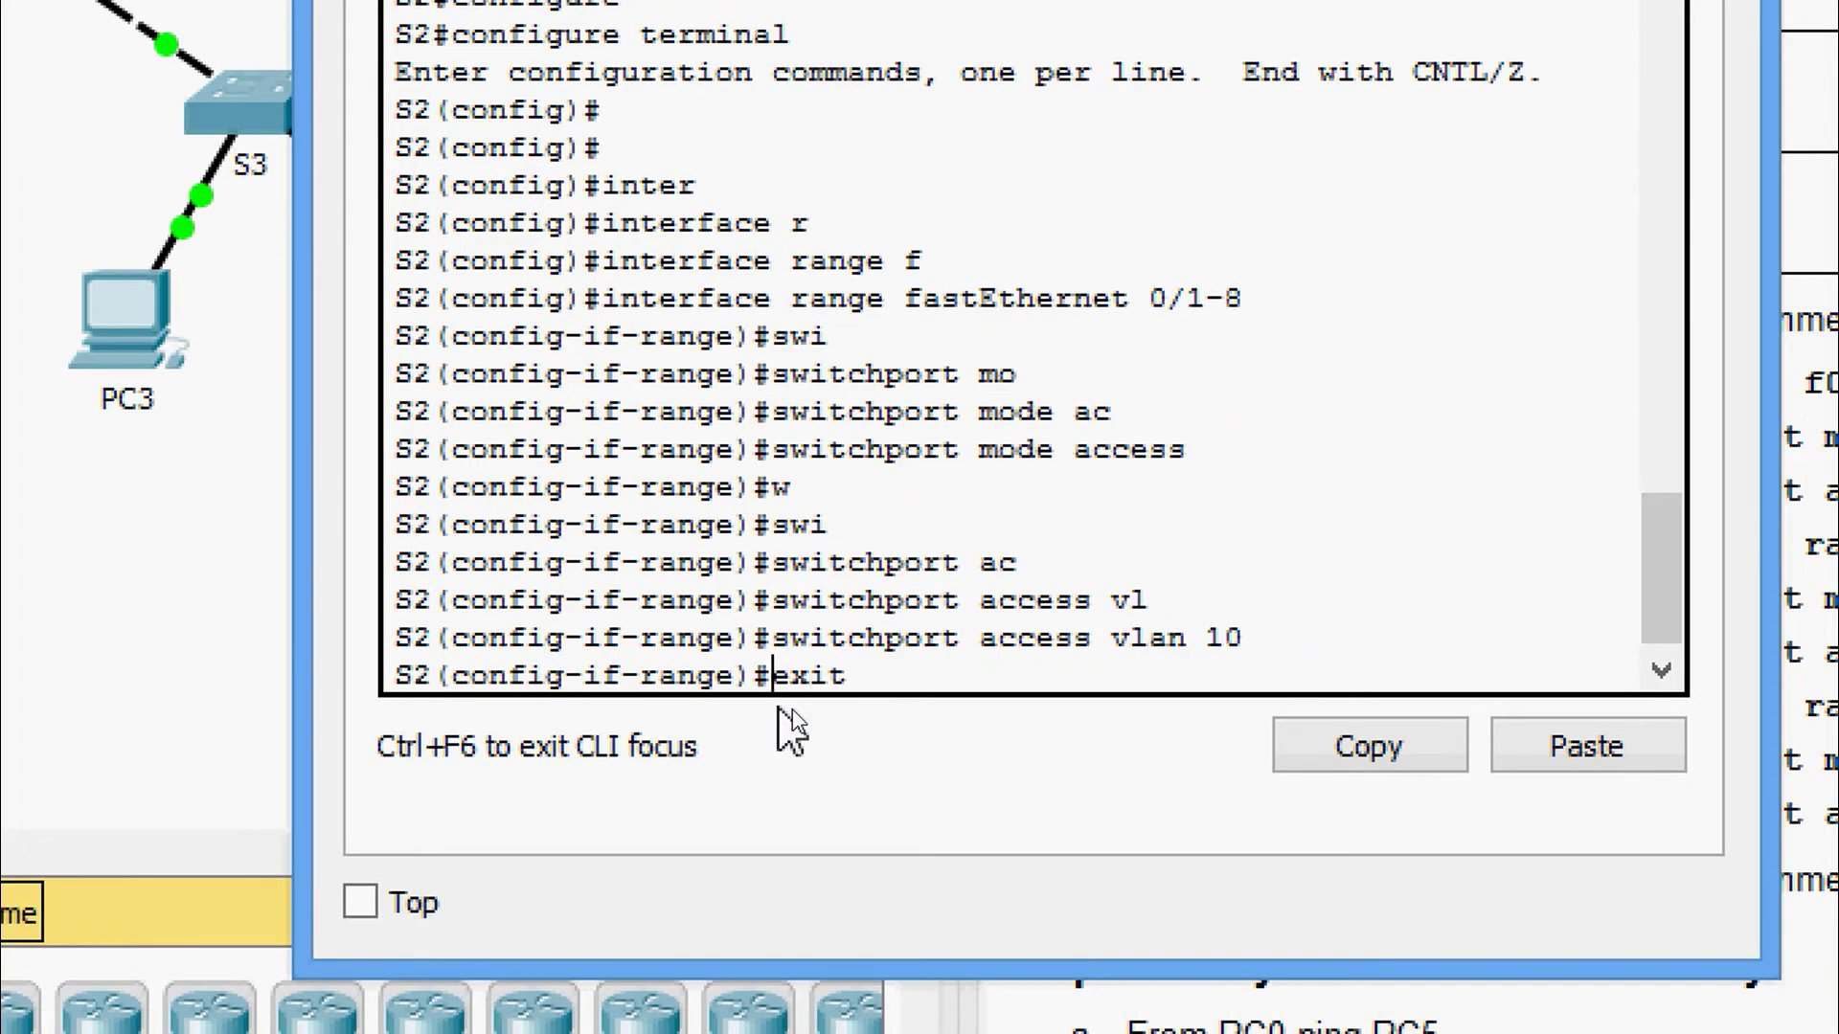
pyautogui.press('Return')
pyautogui.write('inter')
pyautogui.press('Tab')
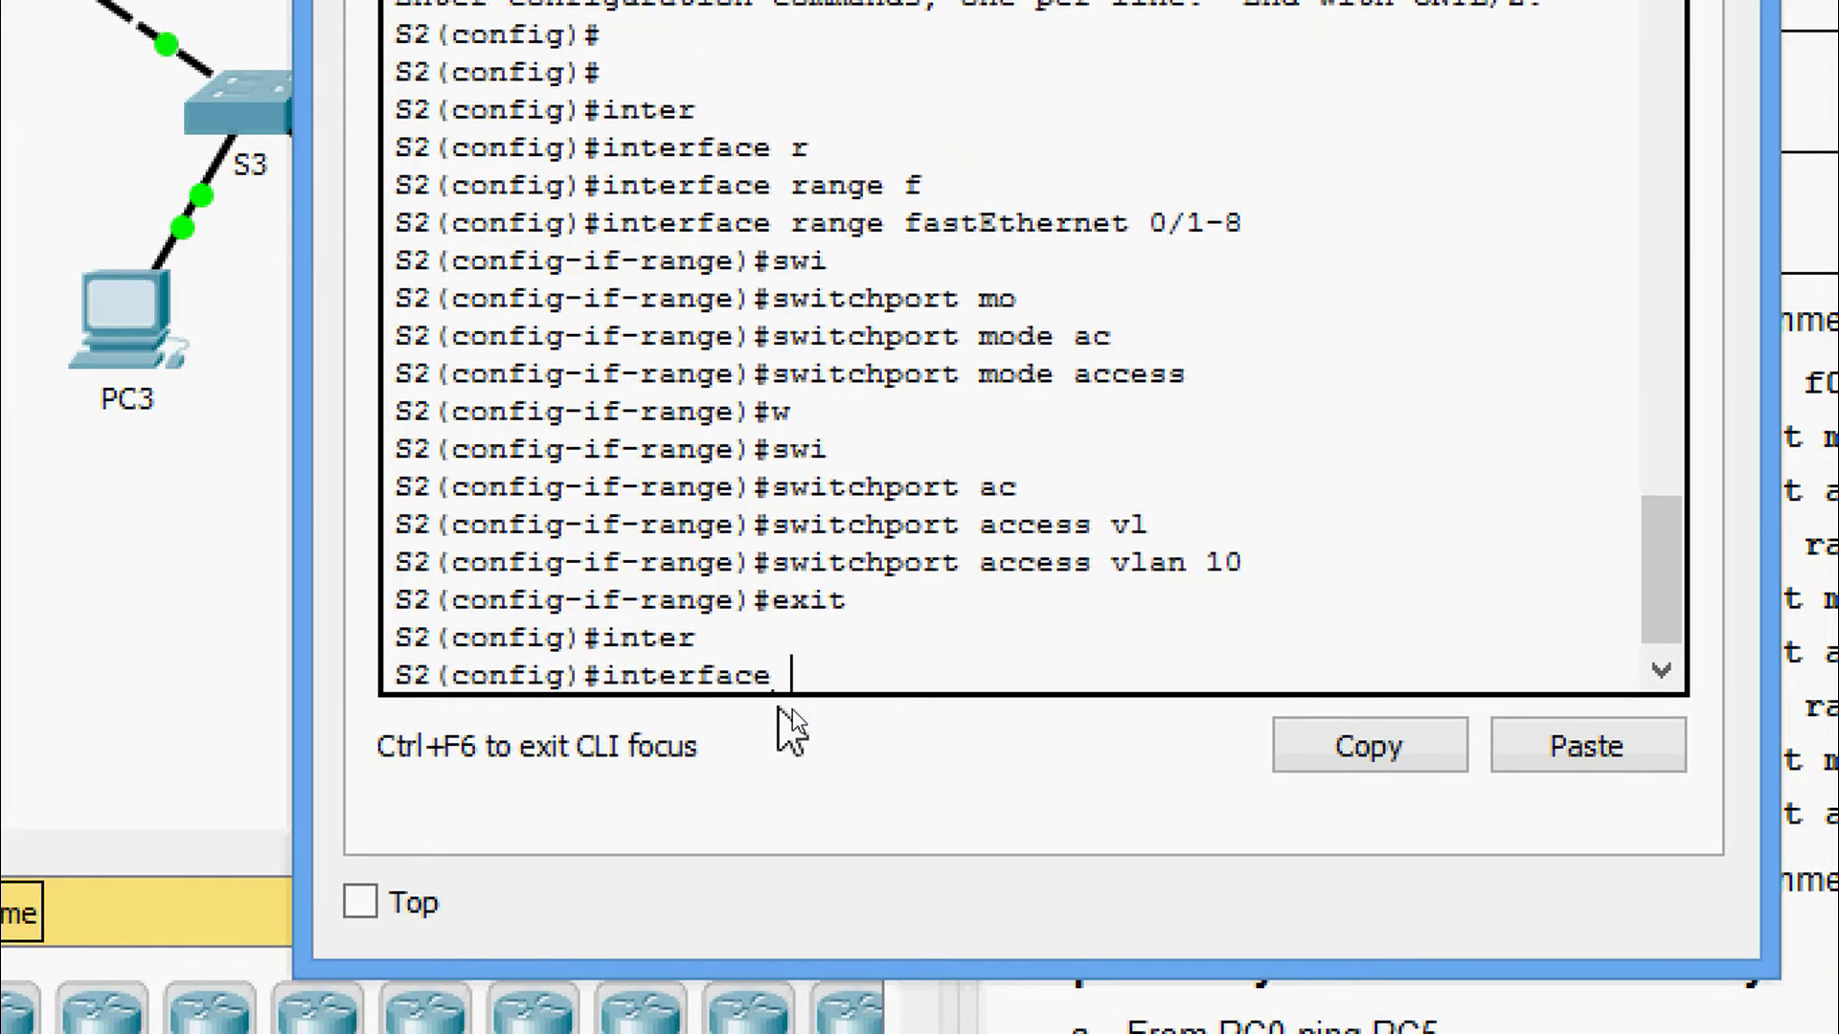
pyautogui.write('r')
pyautogui.press('Tab')
pyautogui.write('f')
pyautogui.press('Tab')
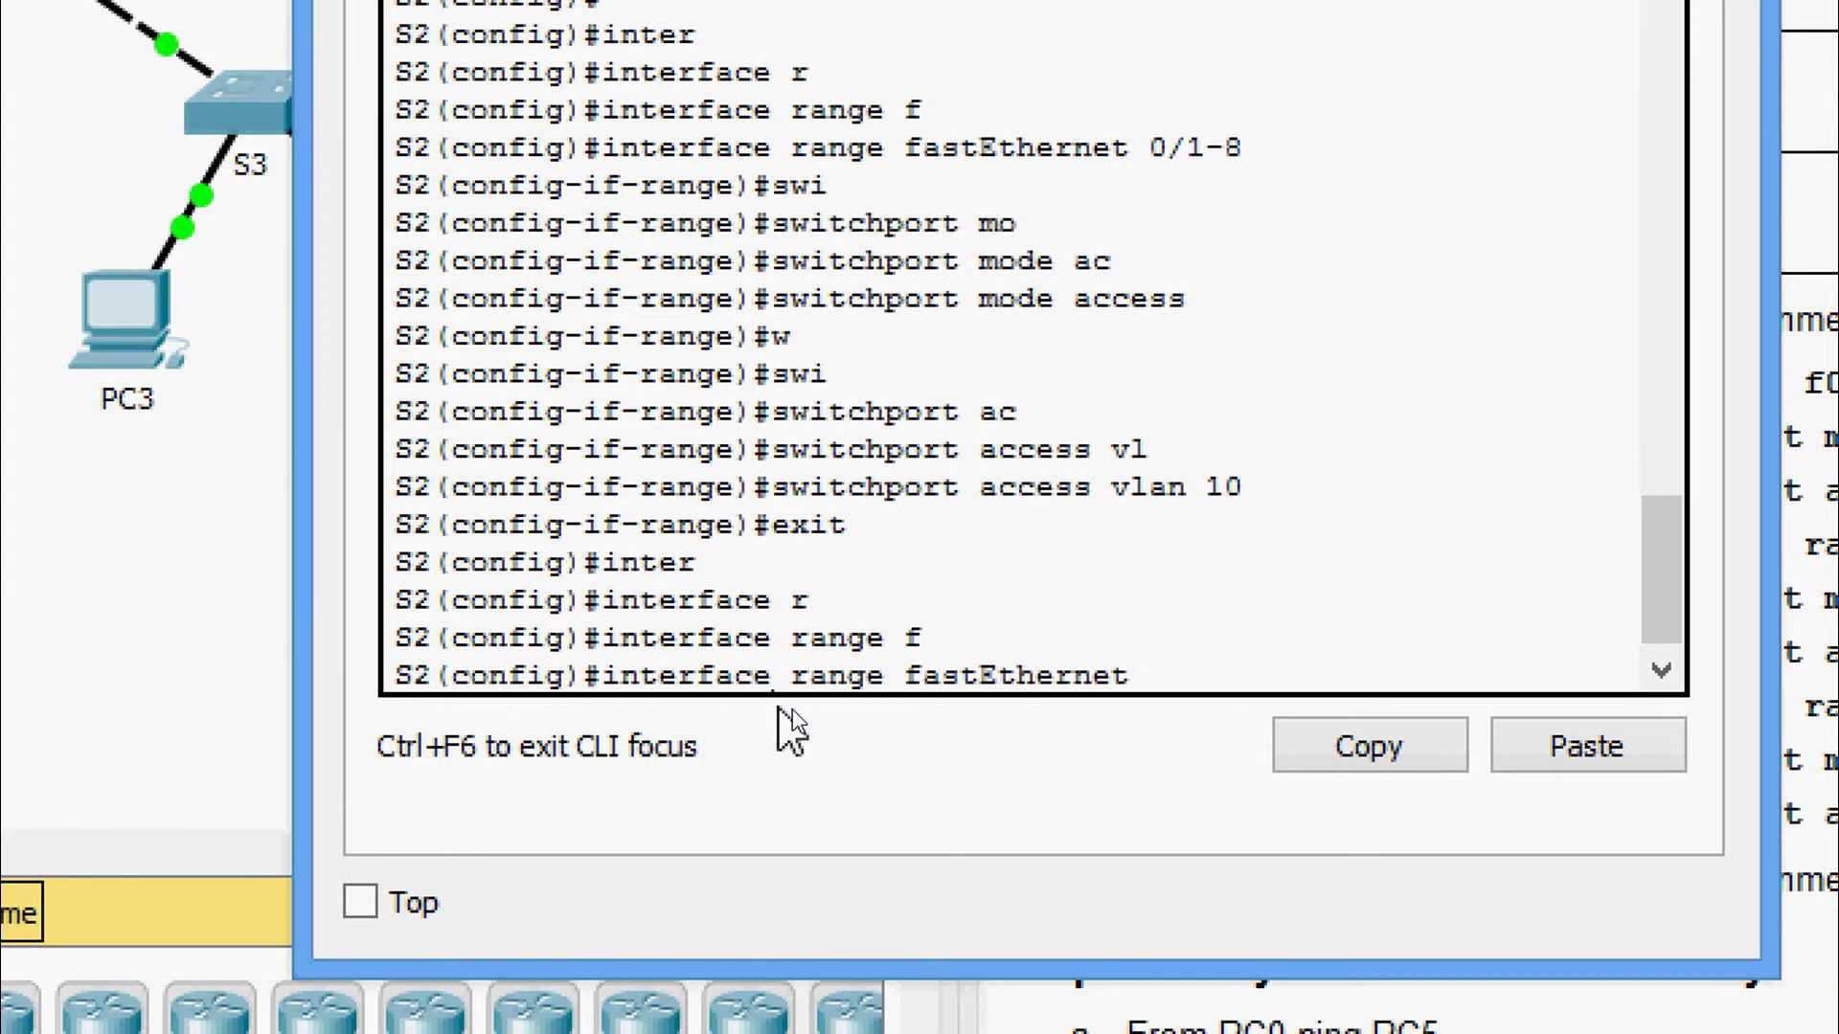
pyautogui.write('0/9-16')
pyautogui.press('Return')
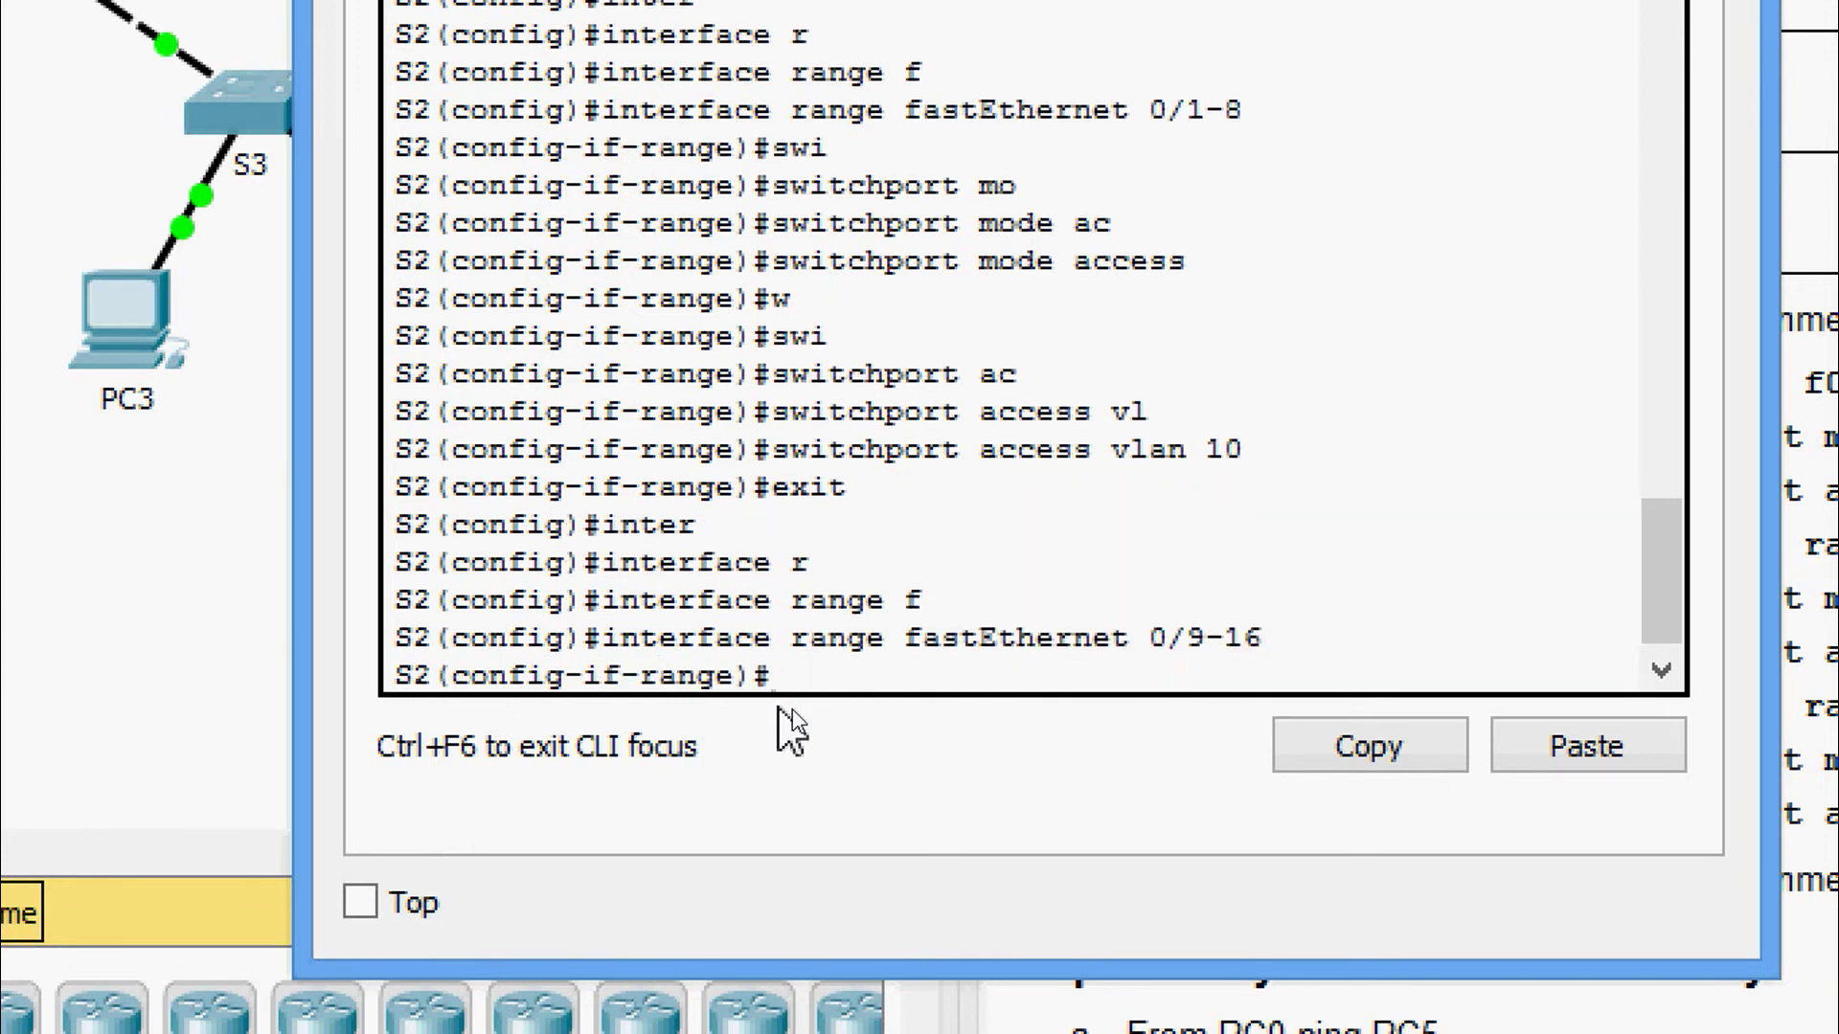
pyautogui.write('sw')
pyautogui.press('Tab')
pyautogui.write('i')
pyautogui.press('BackSpace')
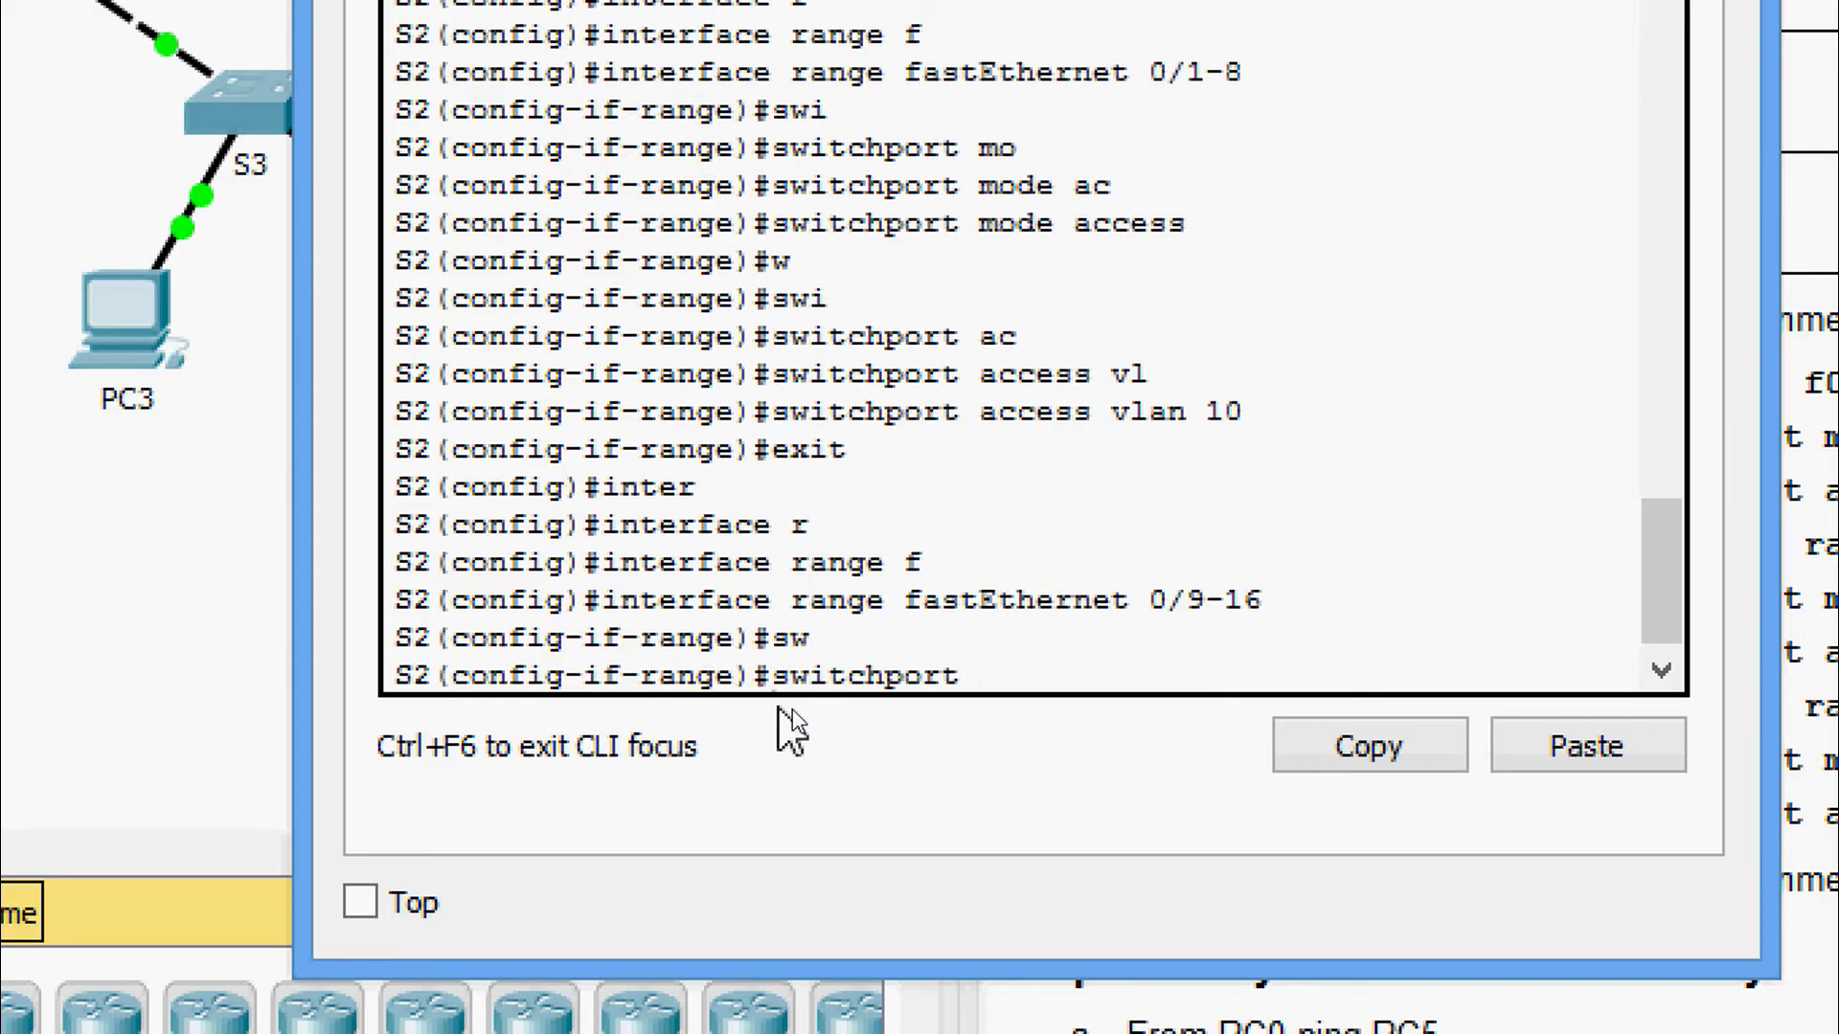
pyautogui.write('mo')
pyautogui.press('Tab')
pyautogui.write('ac')
pyautogui.press('Tab')
pyautogui.press('Return')
# Assign ports Fa0/9–16 to access VLAN 20.
pyautogui.write('sw')
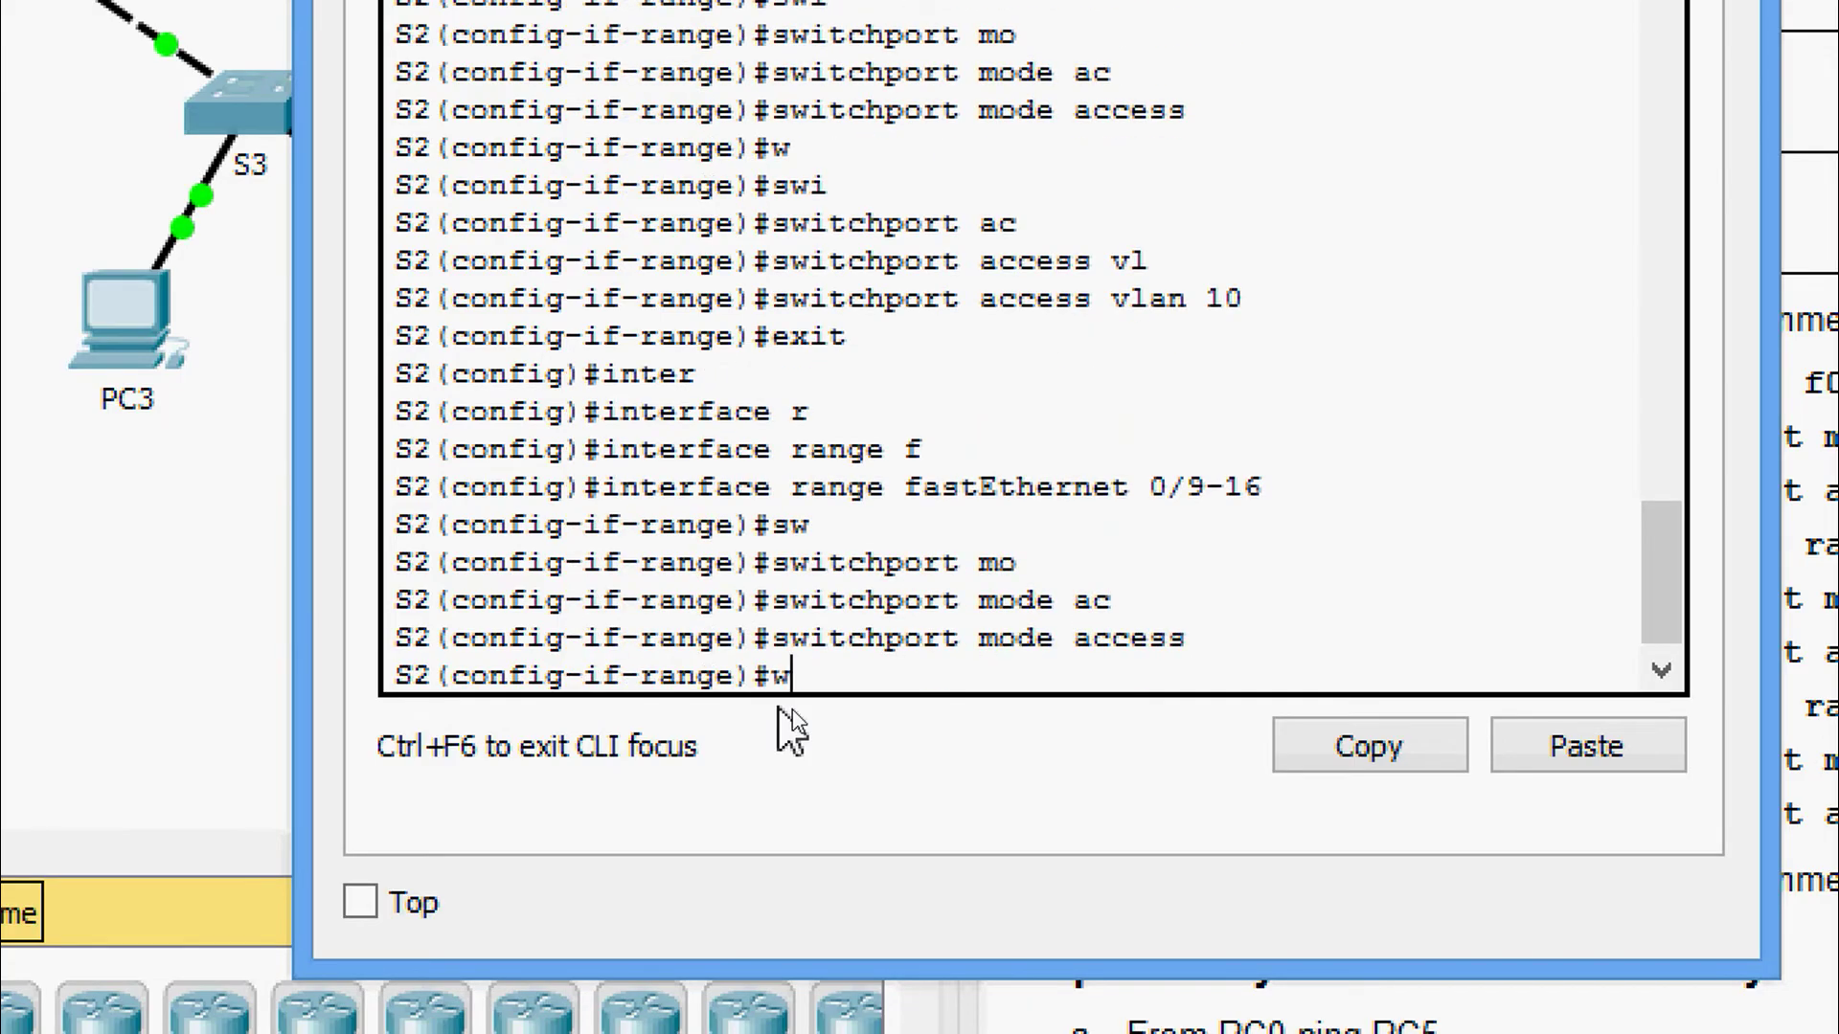
pyautogui.press('Tab')
pyautogui.write('ac')
pyautogui.press('Tab')
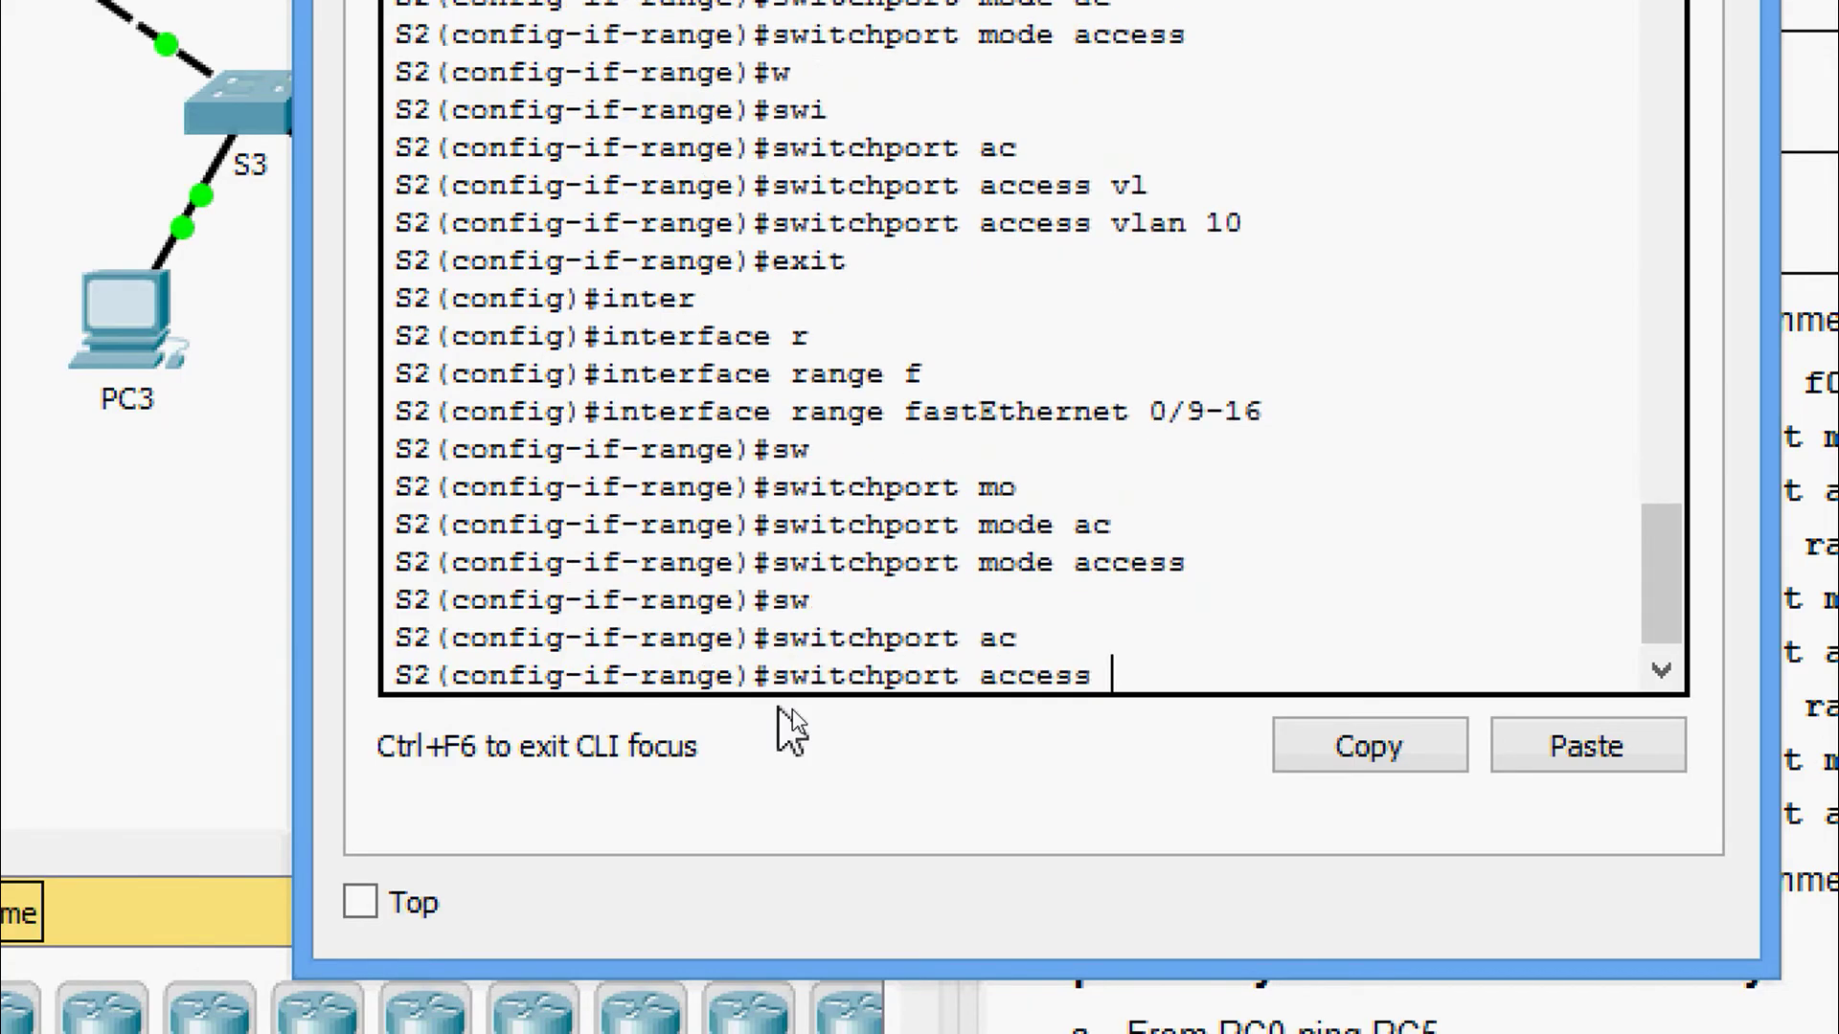
pyautogui.write('vl')
pyautogui.press('Tab')
pyautogui.write('20')
pyautogui.press('Return')
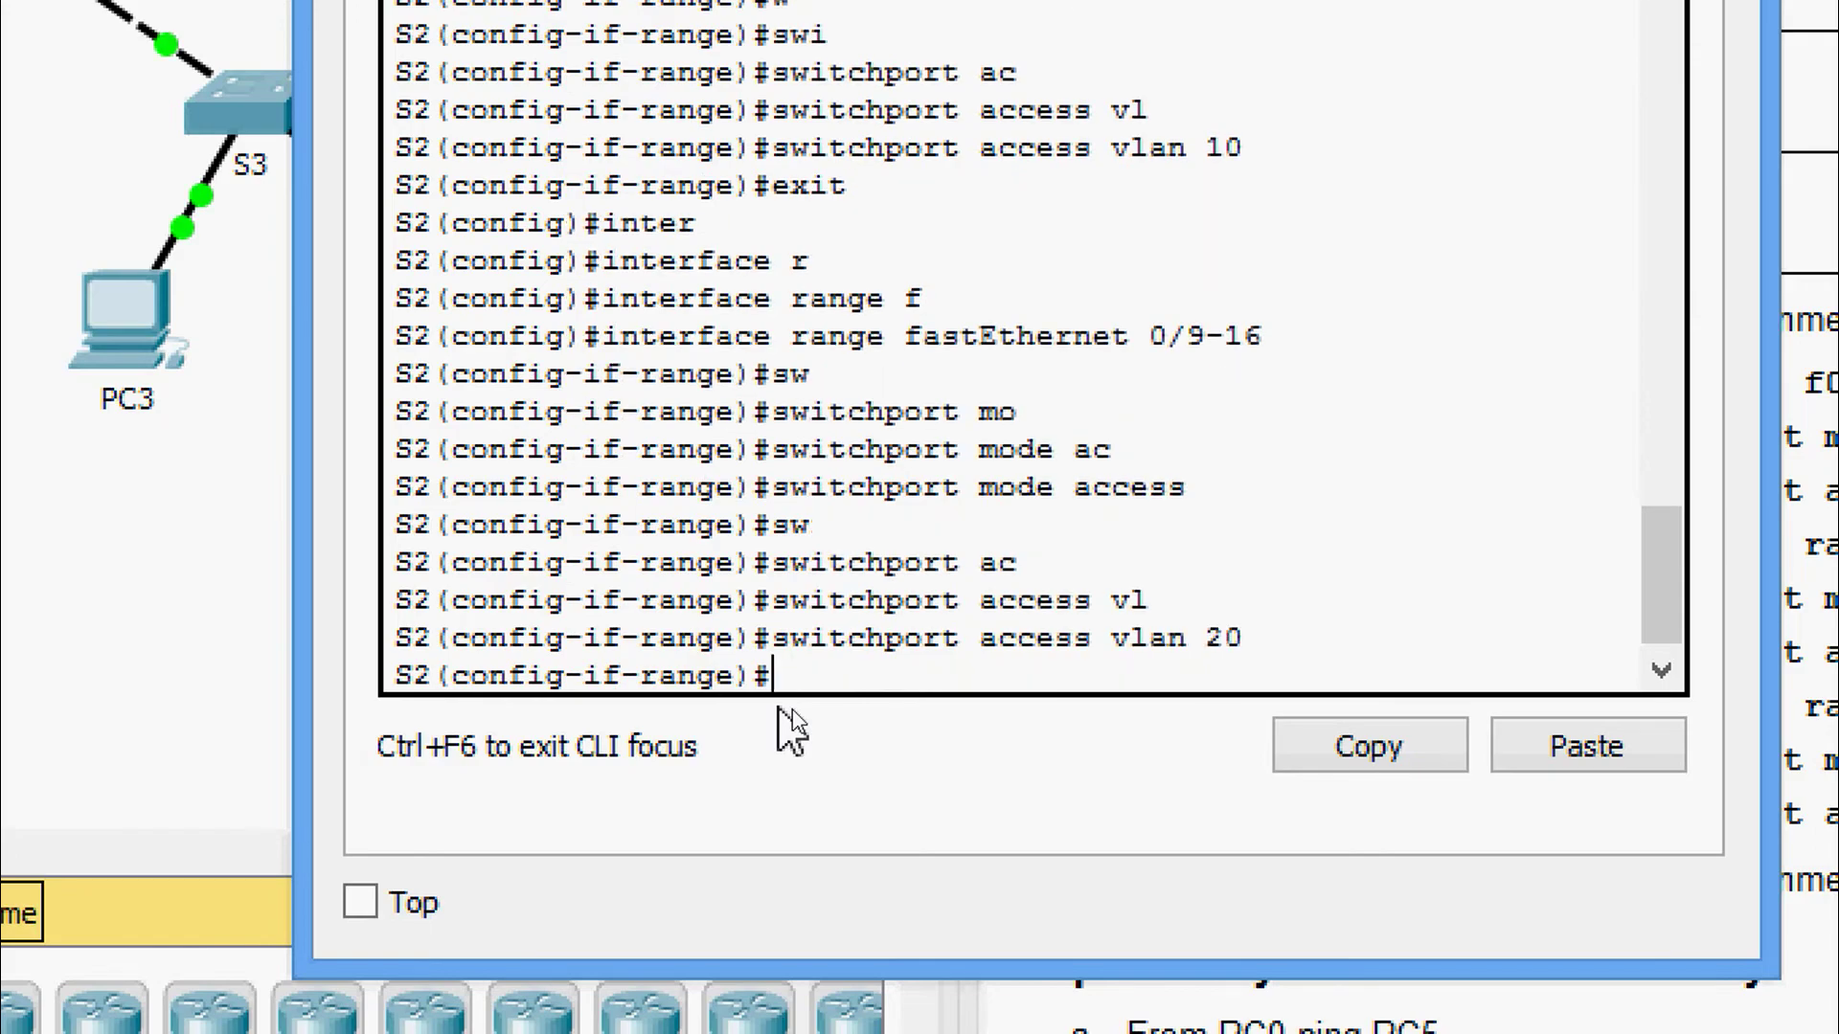
# Select interface range fa0/17-24 and set those ports to access mode.
pyautogui.write('int ra f')
pyautogui.press('Tab')
pyautogui.write('0/')
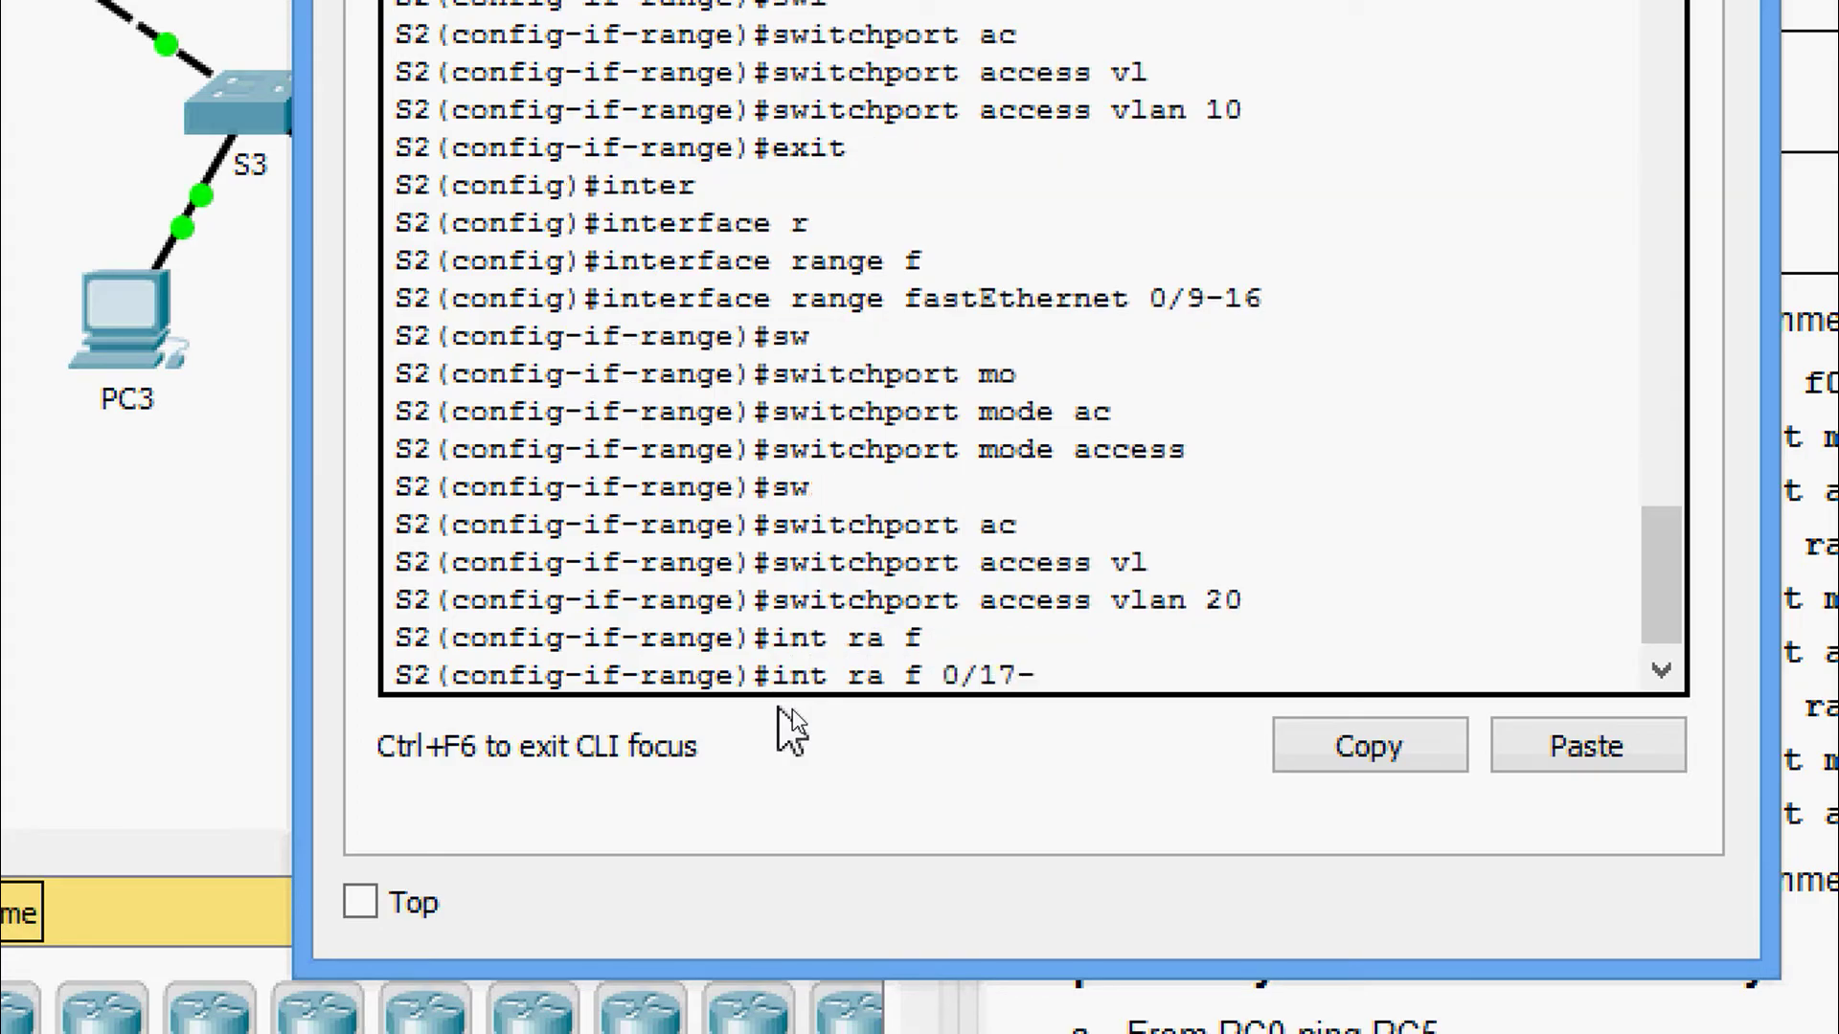
pyautogui.write('17-24')
pyautogui.press('Return')
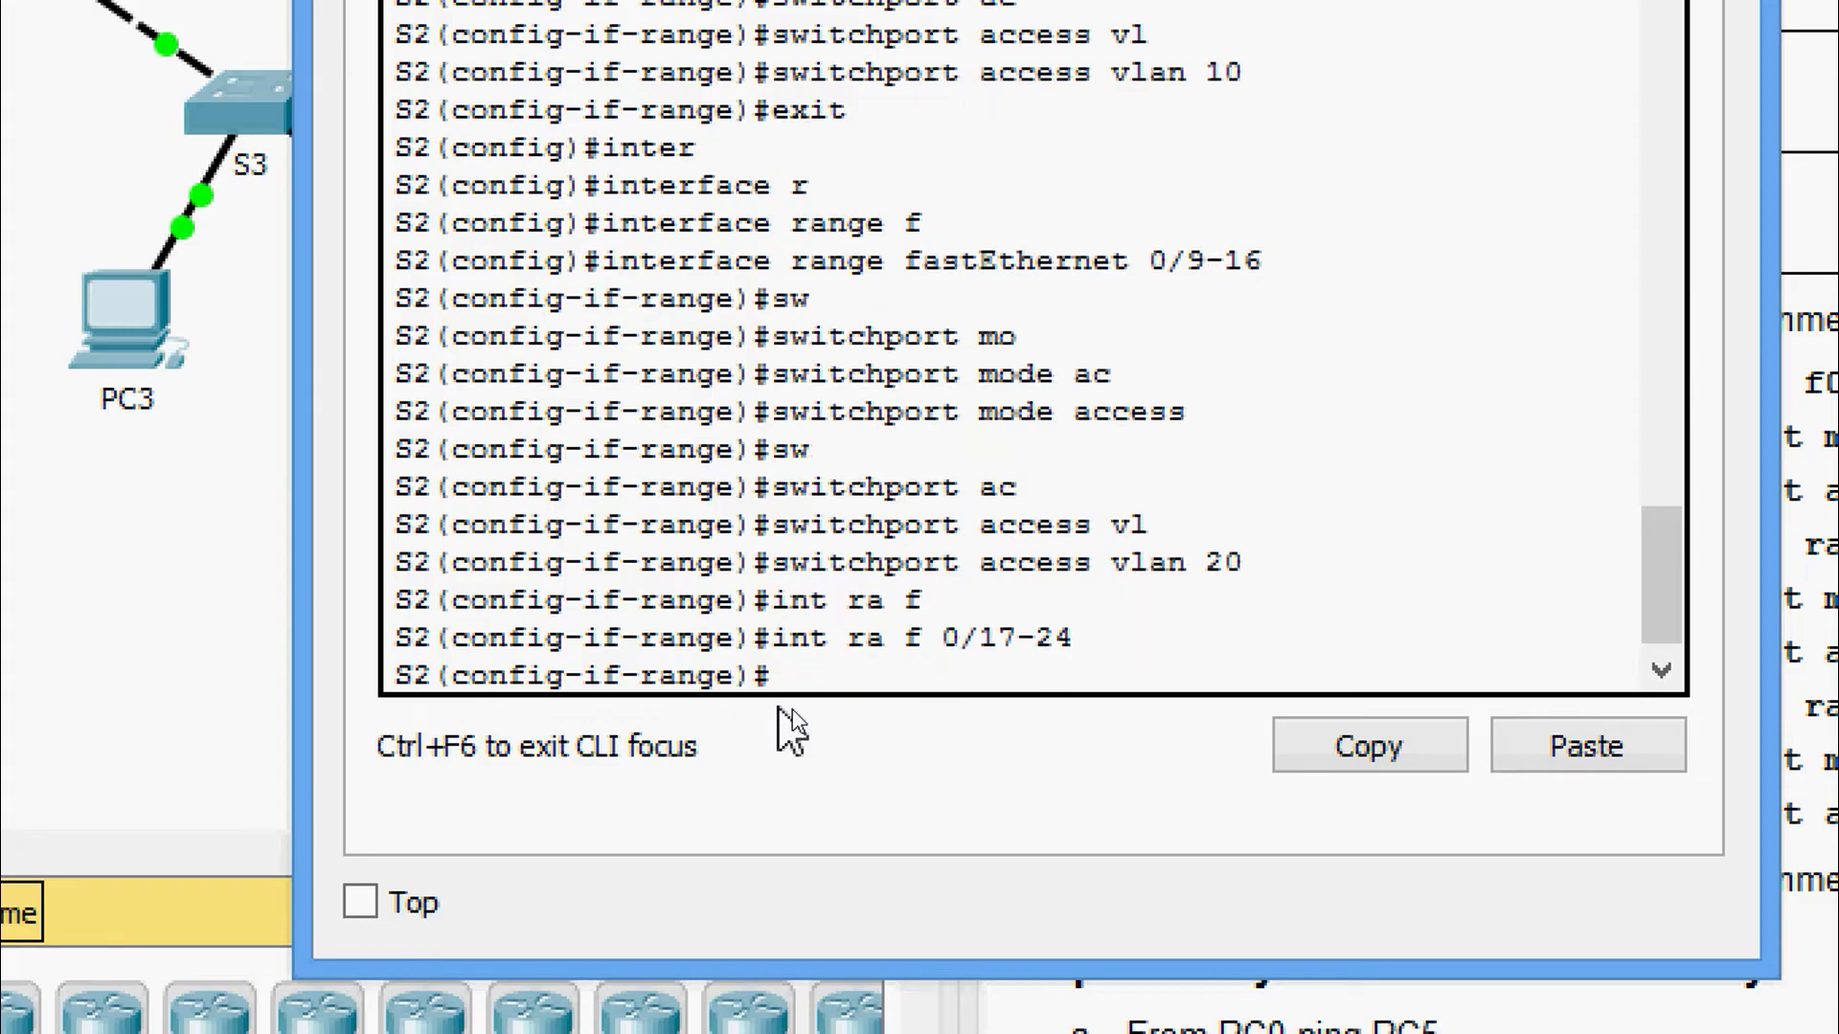
pyautogui.write('swi')
pyautogui.press('Tab')
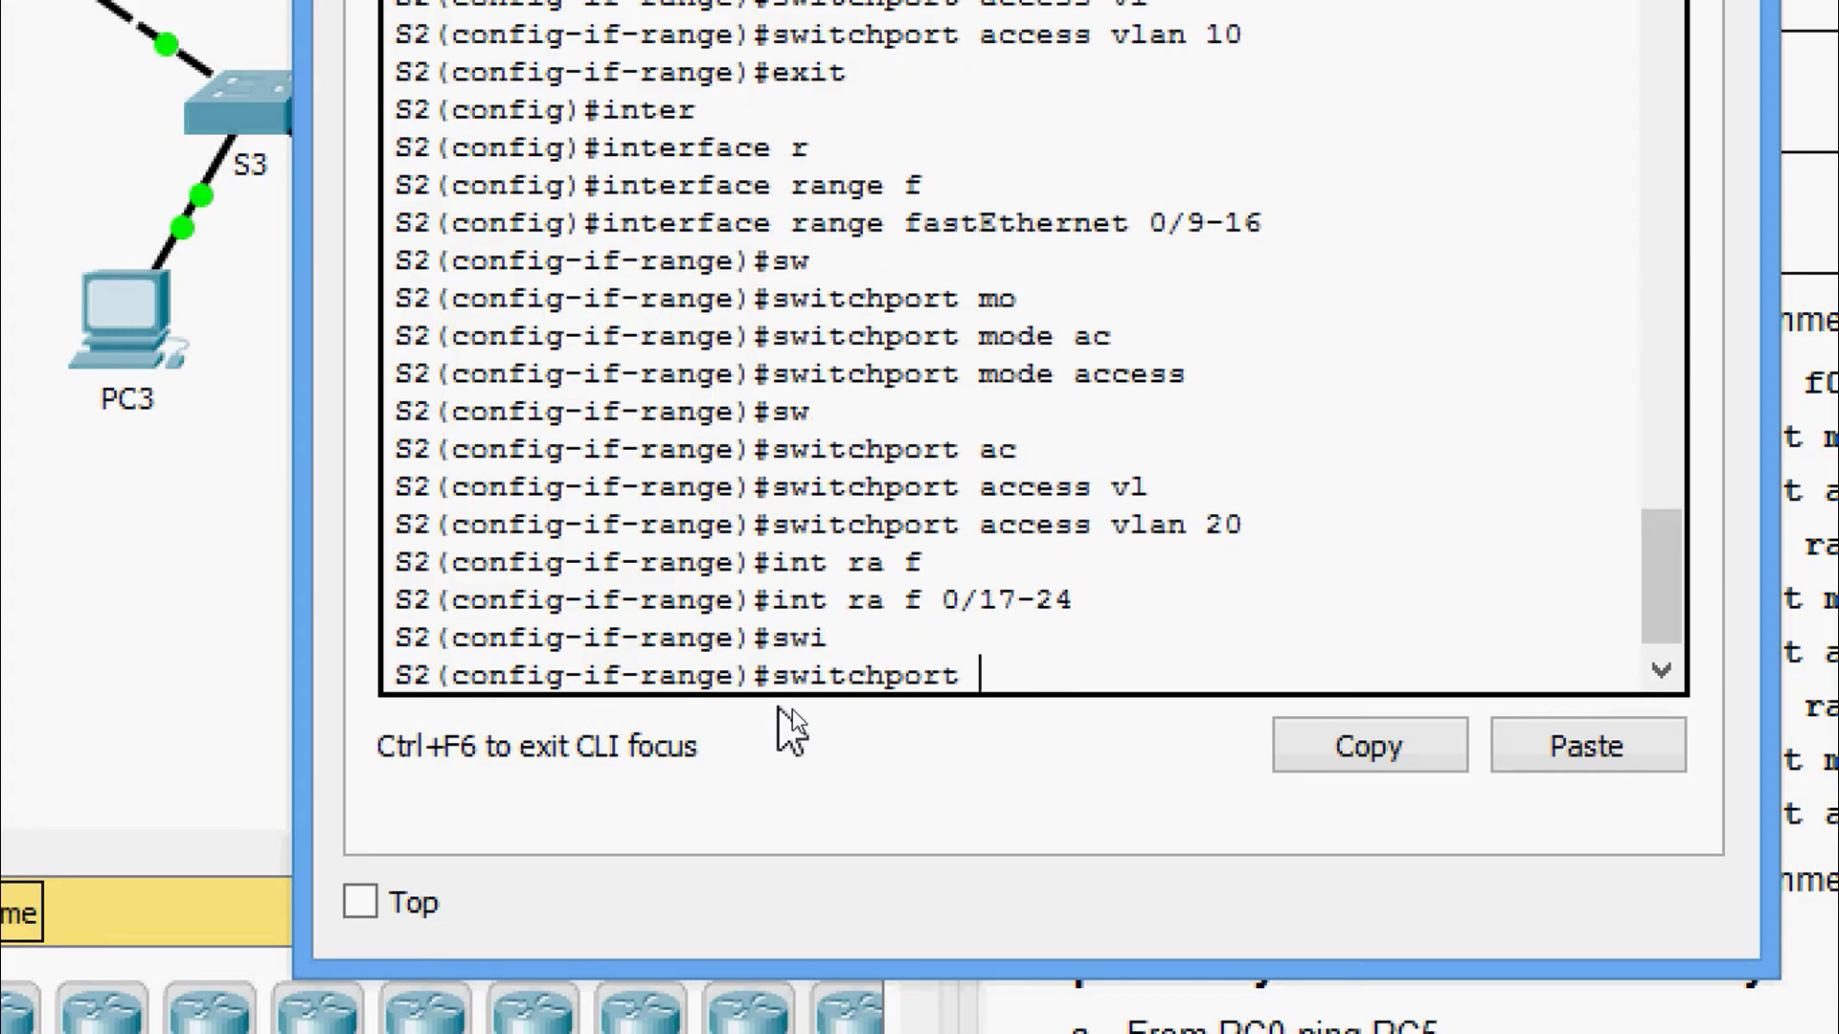
pyautogui.write('mo')
pyautogui.press('Tab')
pyautogui.write('ac')
pyautogui.press('Tab')
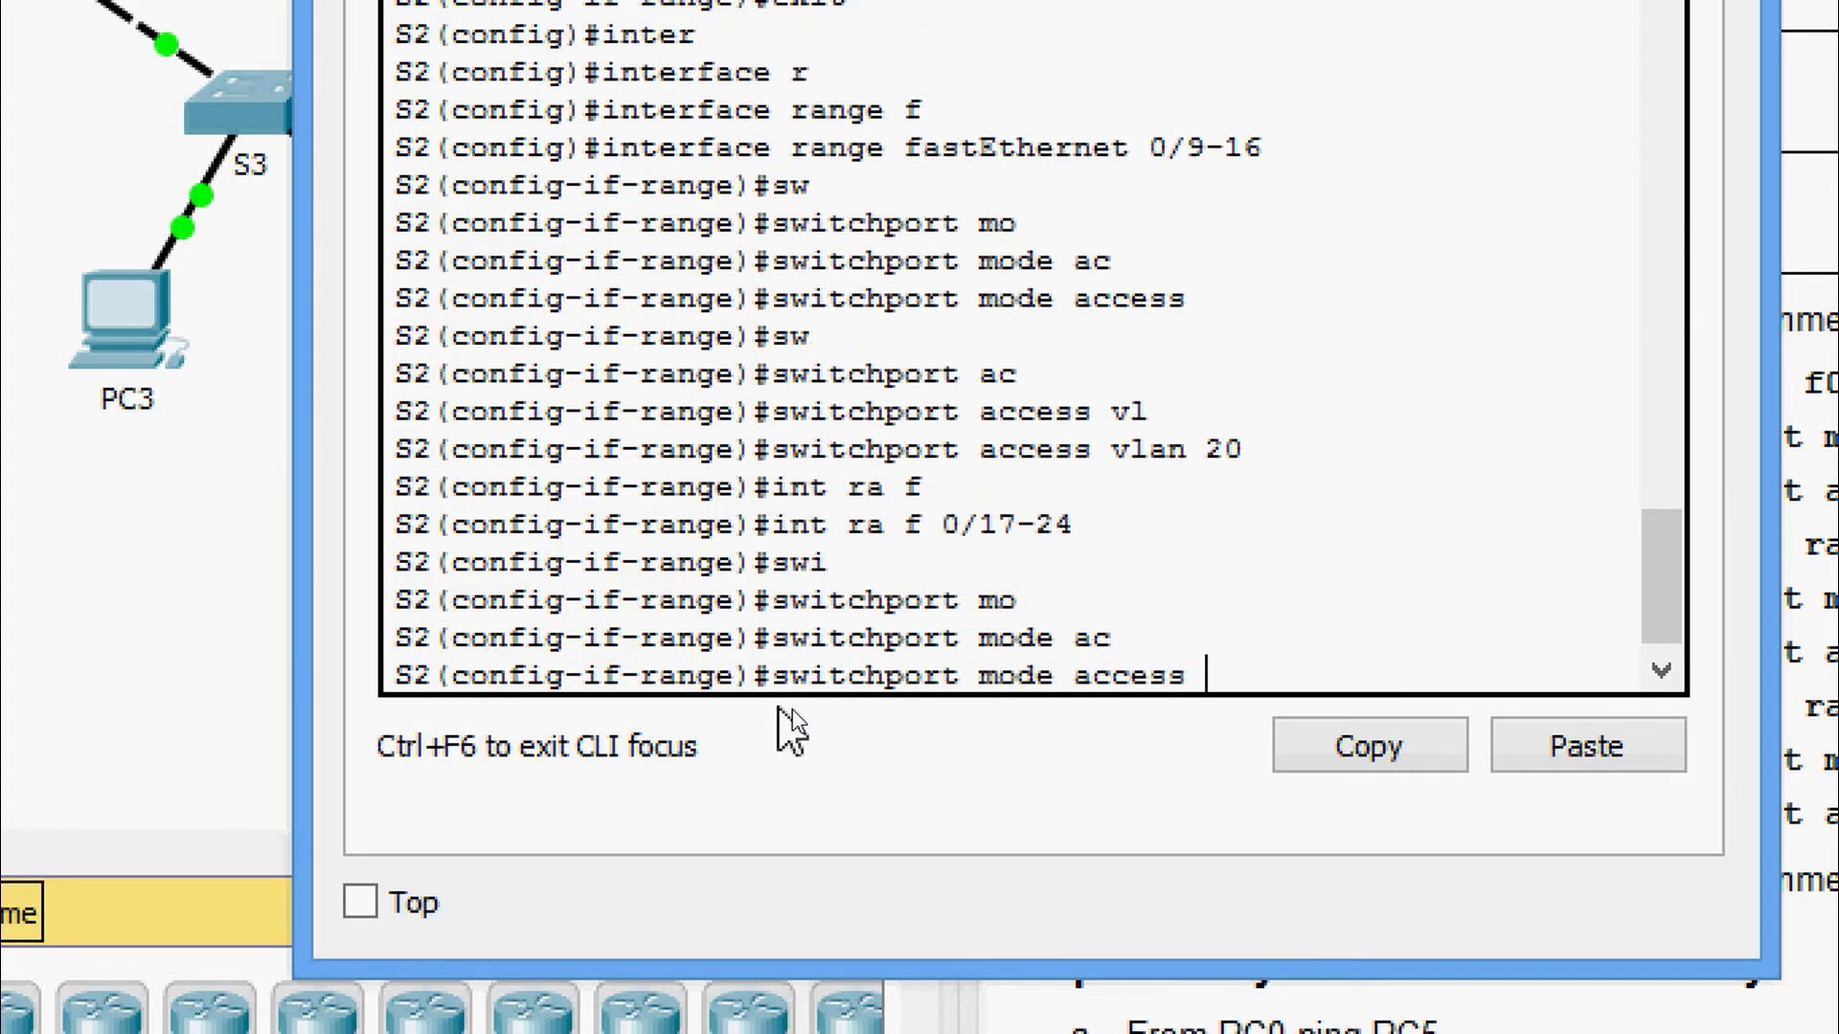
pyautogui.press('Return')
# Assign ports Fa0/17–24 to access VLAN 30.
pyautogui.write('swi')
pyautogui.press('Tab')
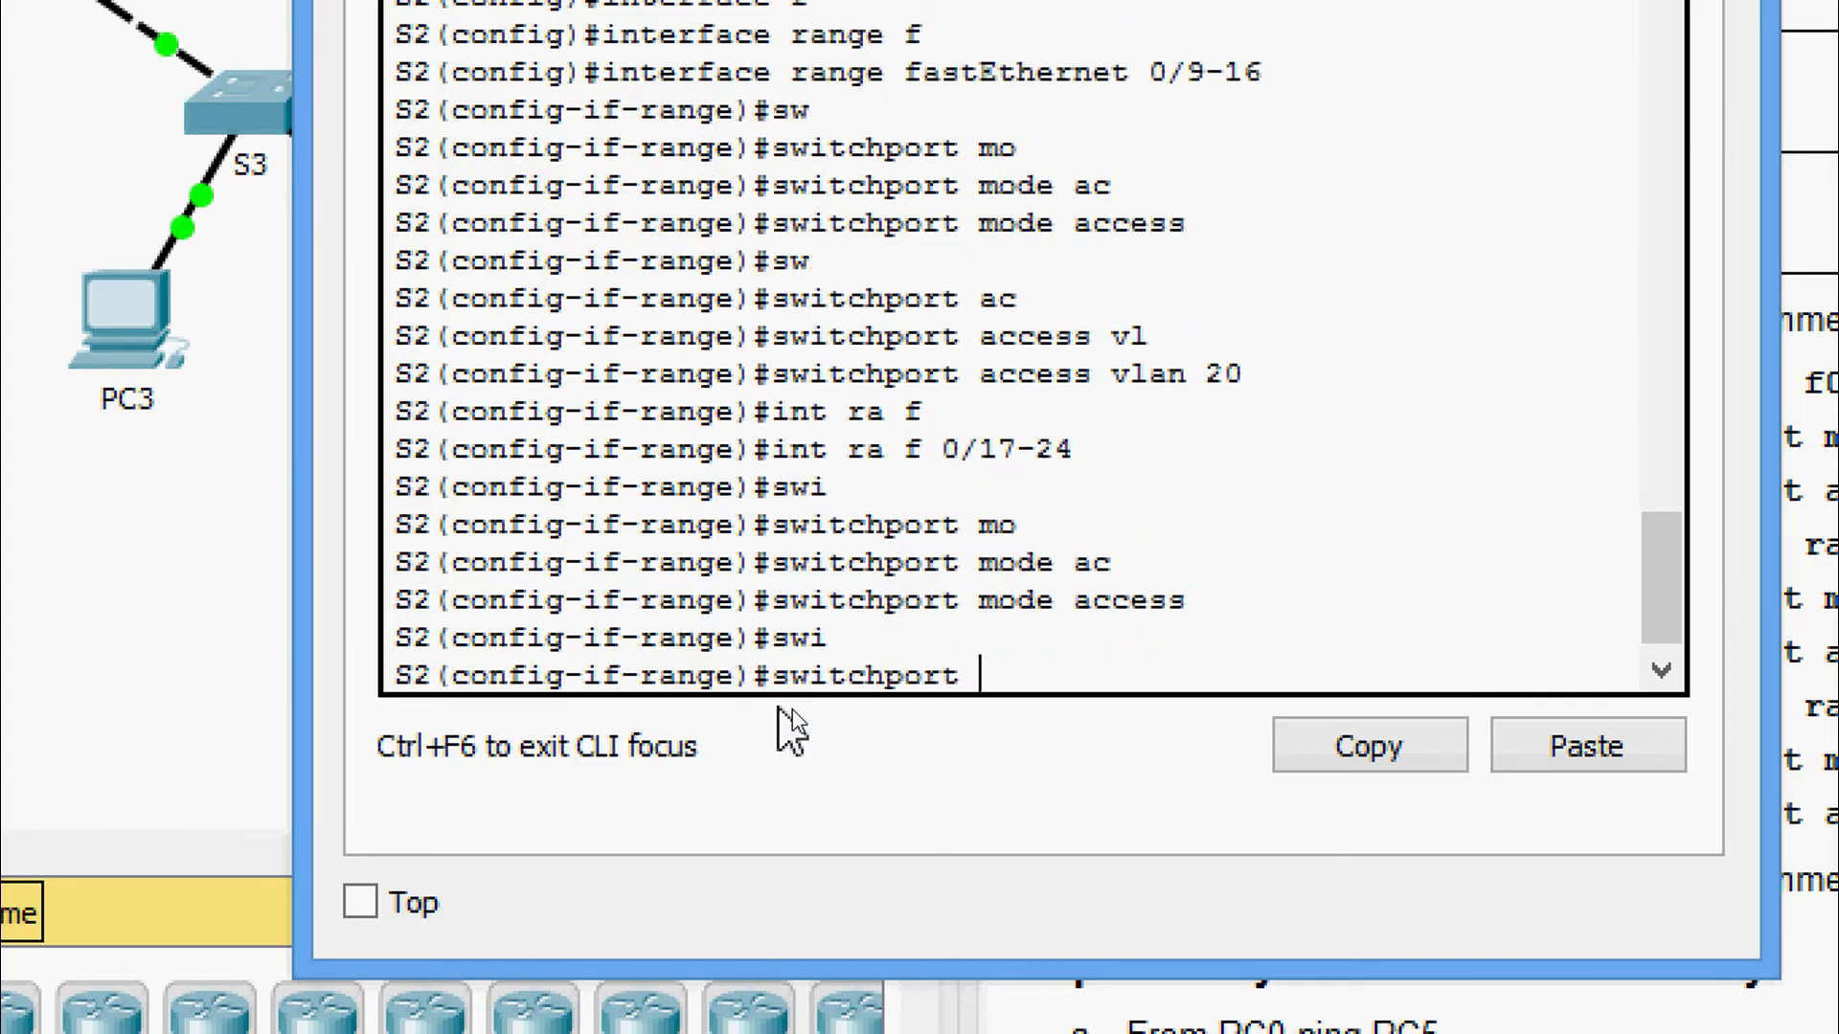
pyautogui.write('ac')
pyautogui.press('Tab')
pyautogui.write('v')
pyautogui.press('Tab')
pyautogui.write('1')
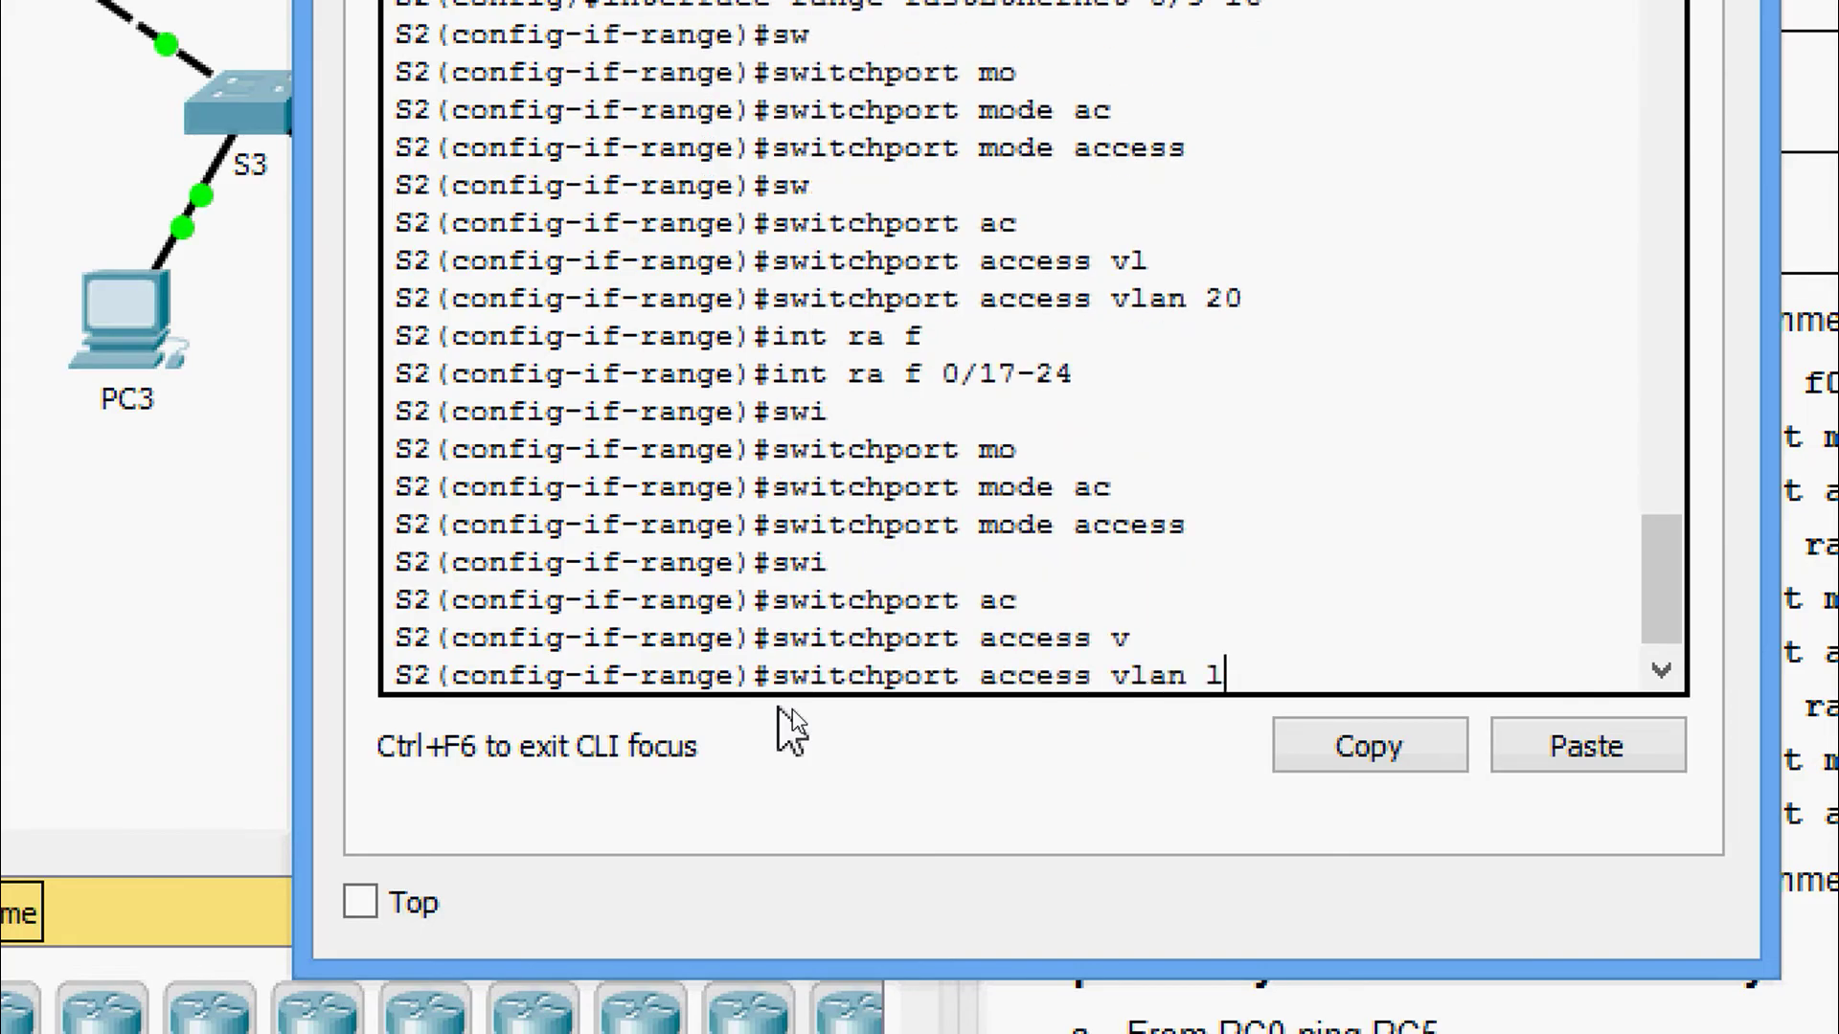
pyautogui.write('30')
pyautogui.press('Return')
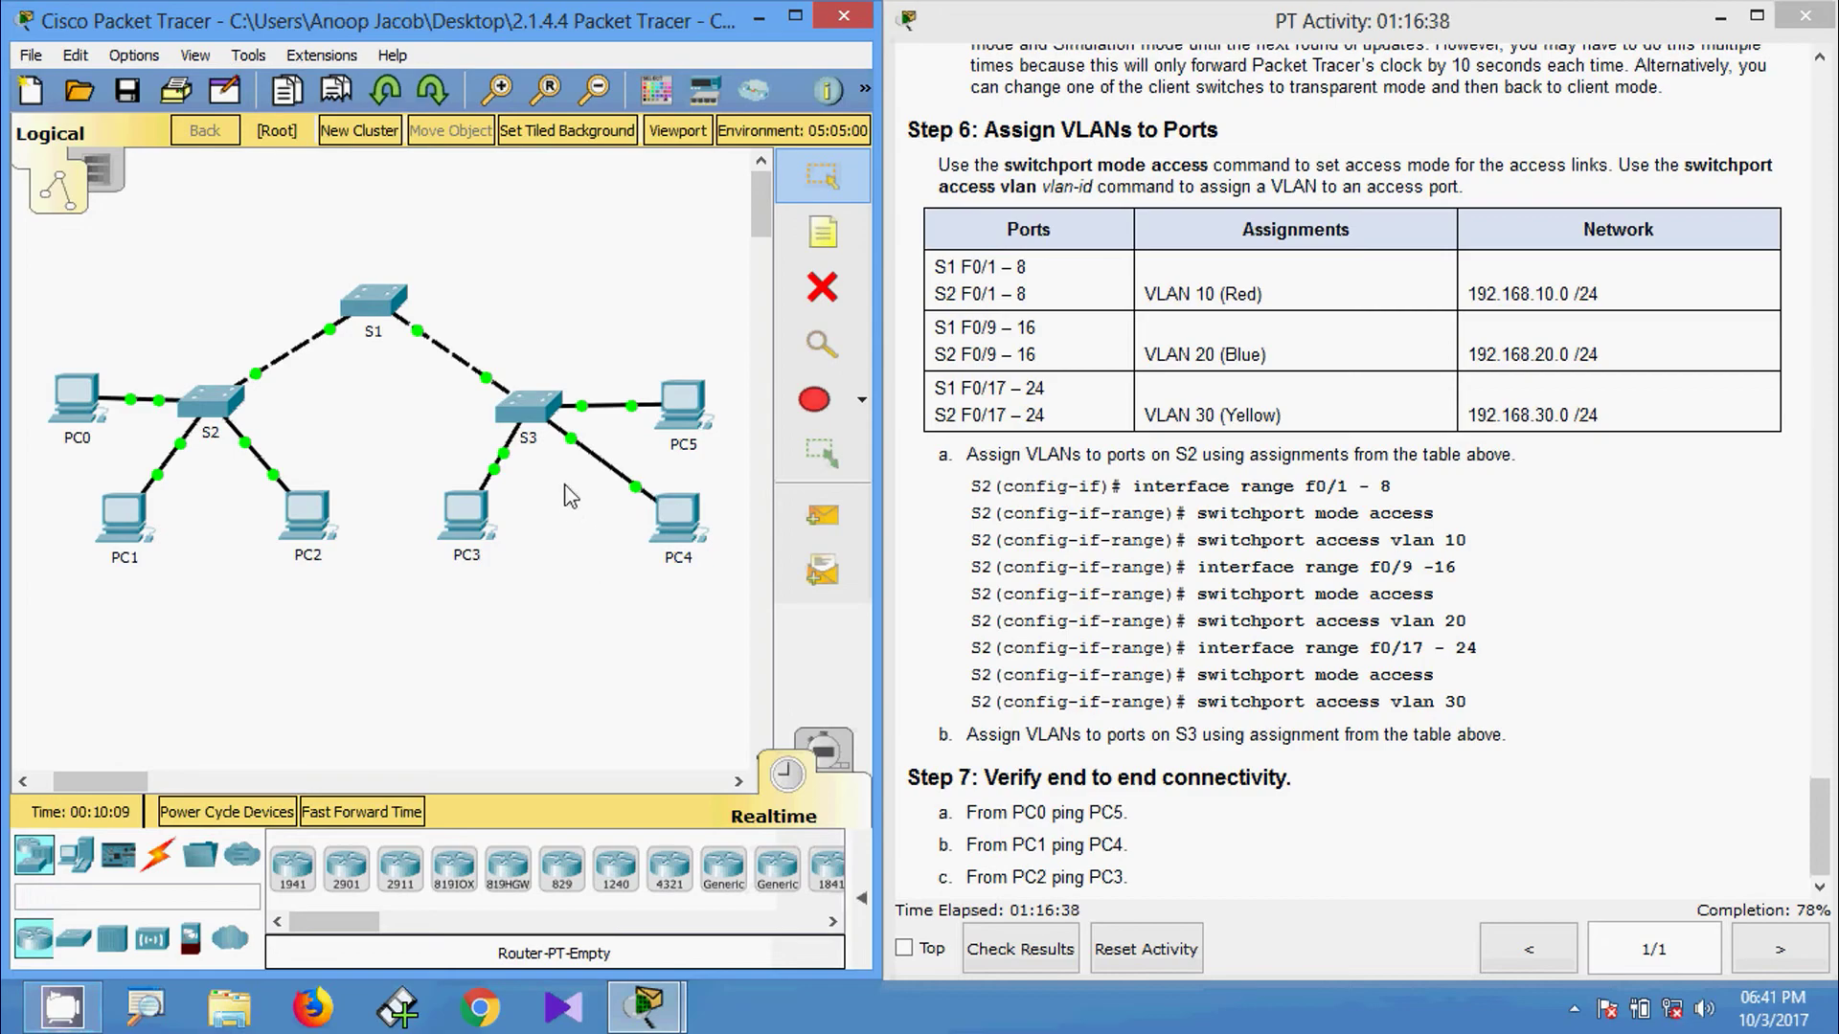
# Open switch S3's CLI and enter global configuration mode.
pyautogui.click(529, 410)
pyautogui.click(758, 176)
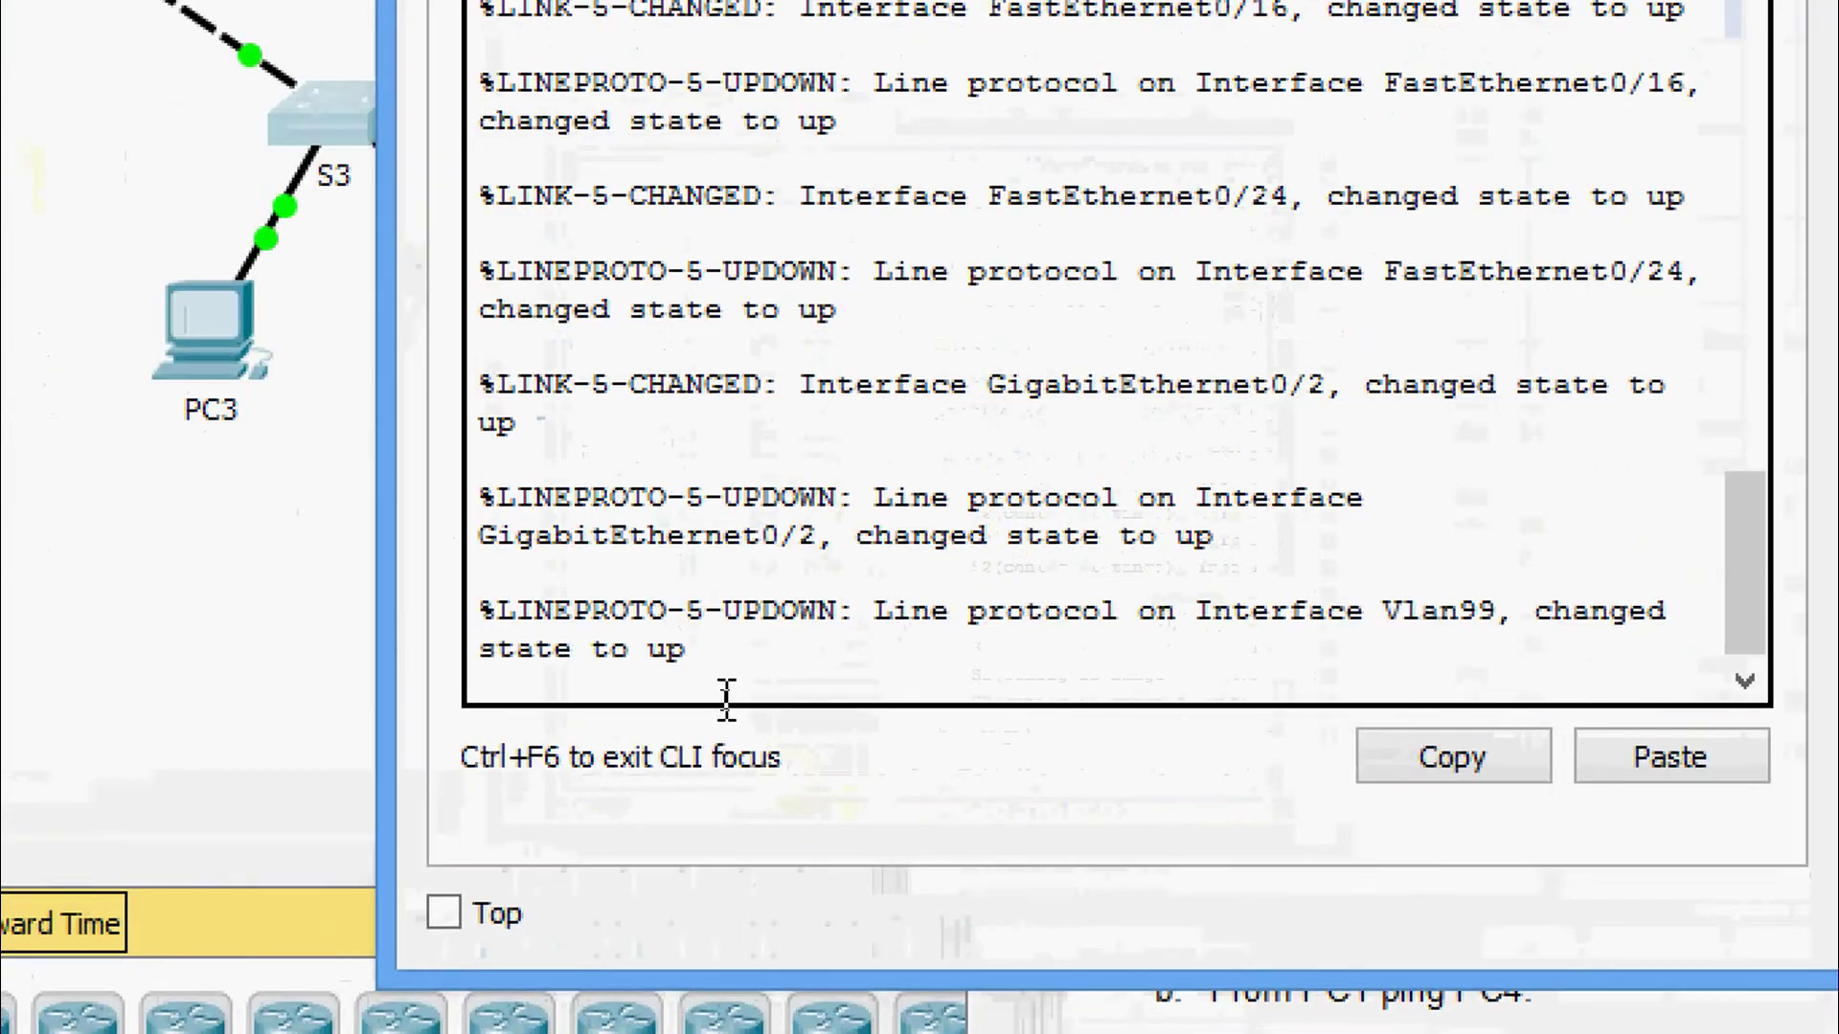
pyautogui.press('Return')
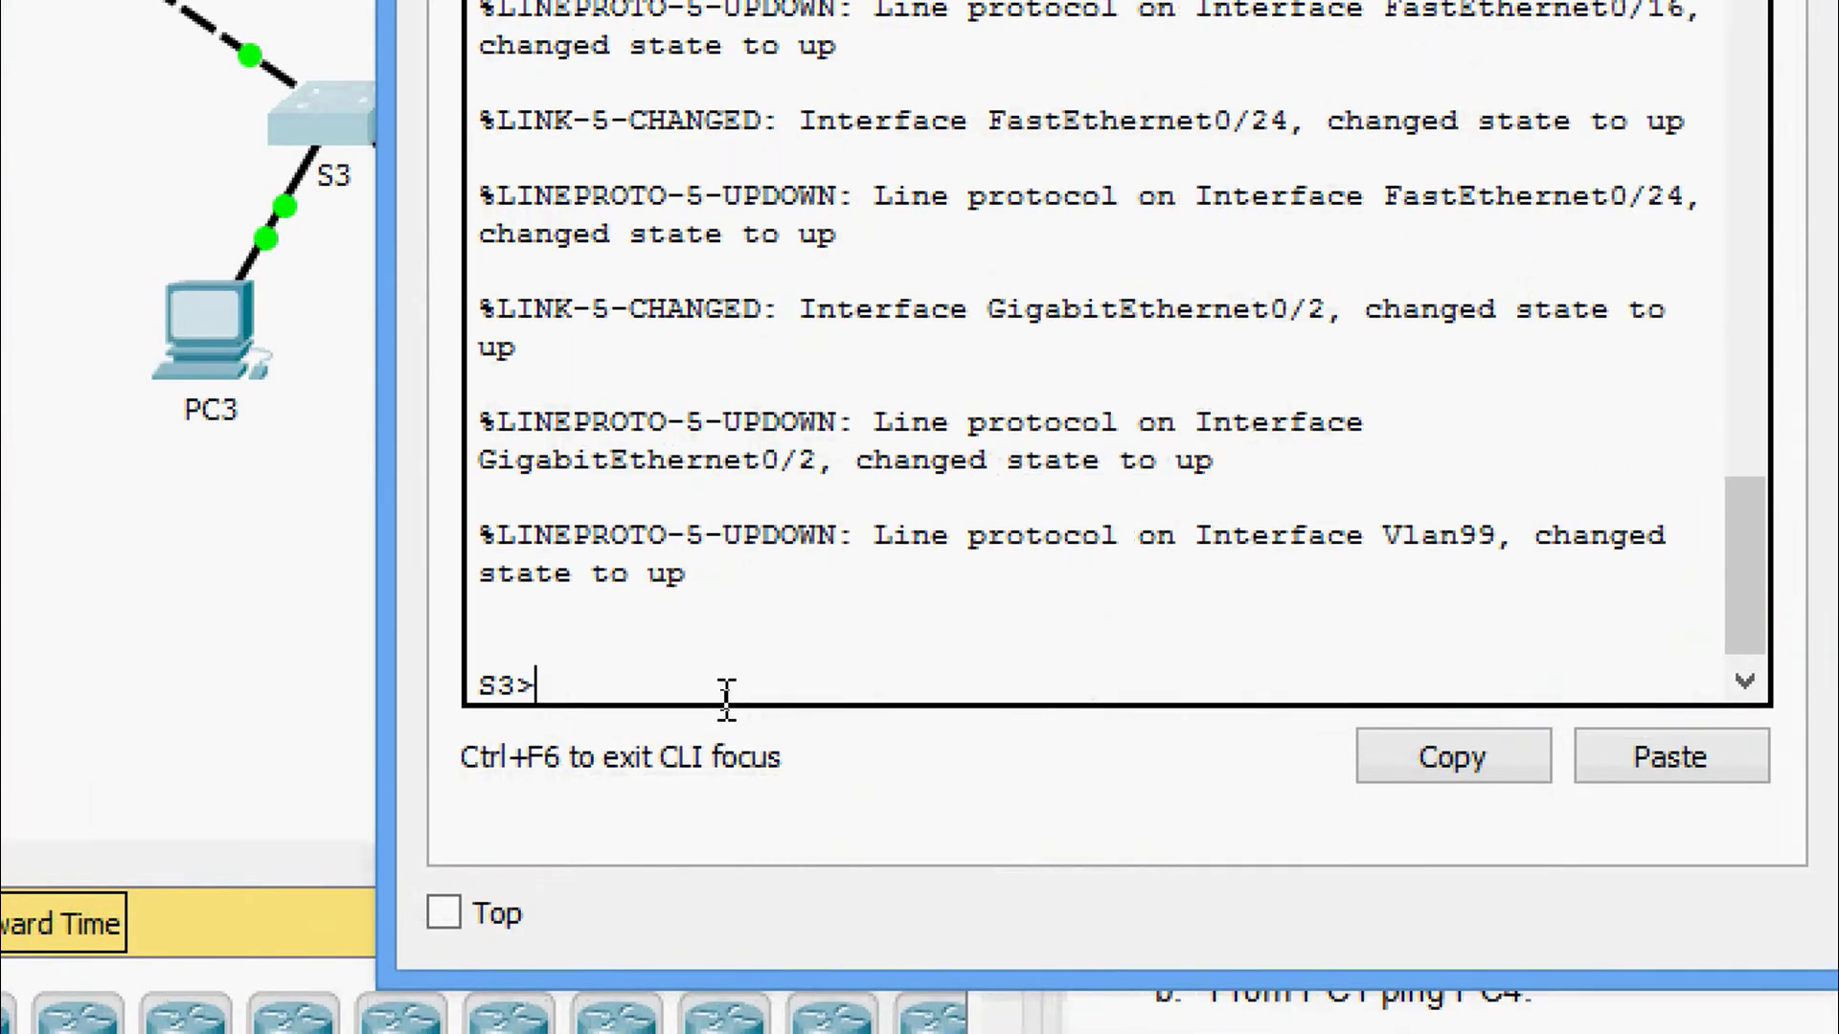
pyautogui.write('ena')
pyautogui.press('Tab')
pyautogui.press('Return')
pyautogui.write('conf')
pyautogui.press('Tab')
pyautogui.write('terminal')
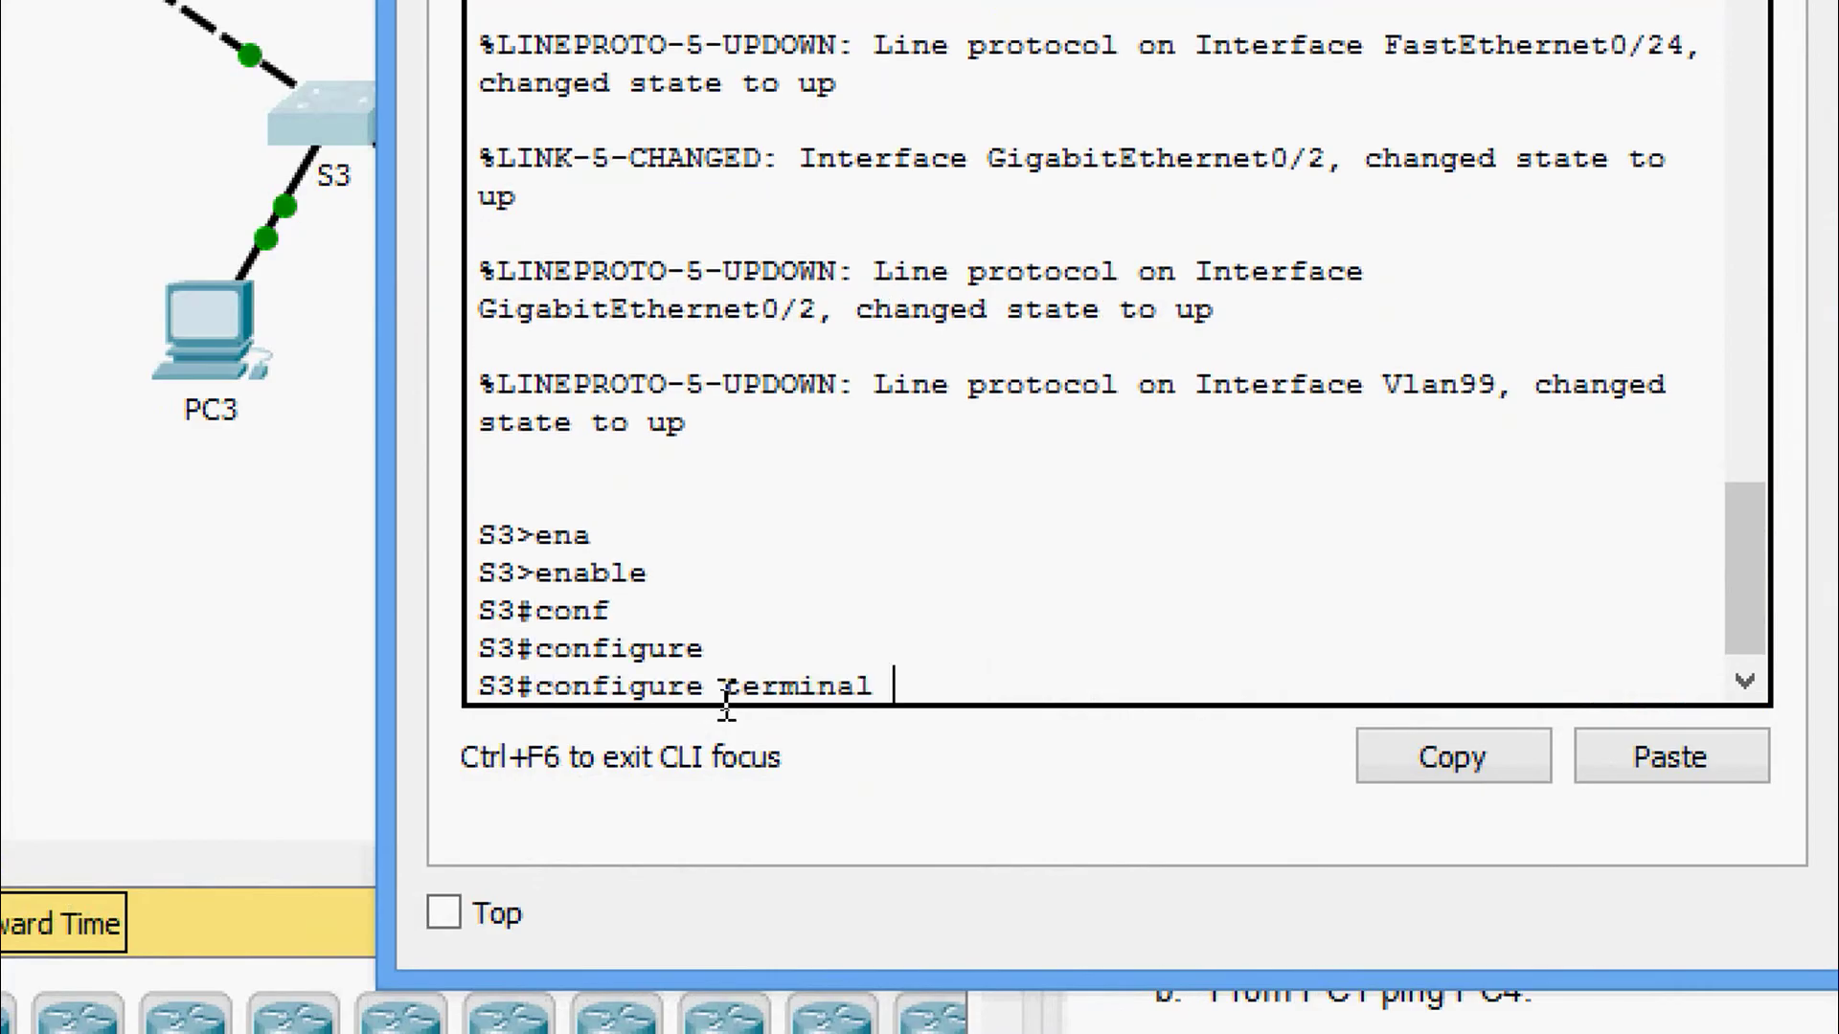
pyautogui.press('Return')
pyautogui.press('Return')
pyautogui.press('Return')
# Make S3 ports Fa0/1-8 access ports in VLAN 10.
pyautogui.write('inte')
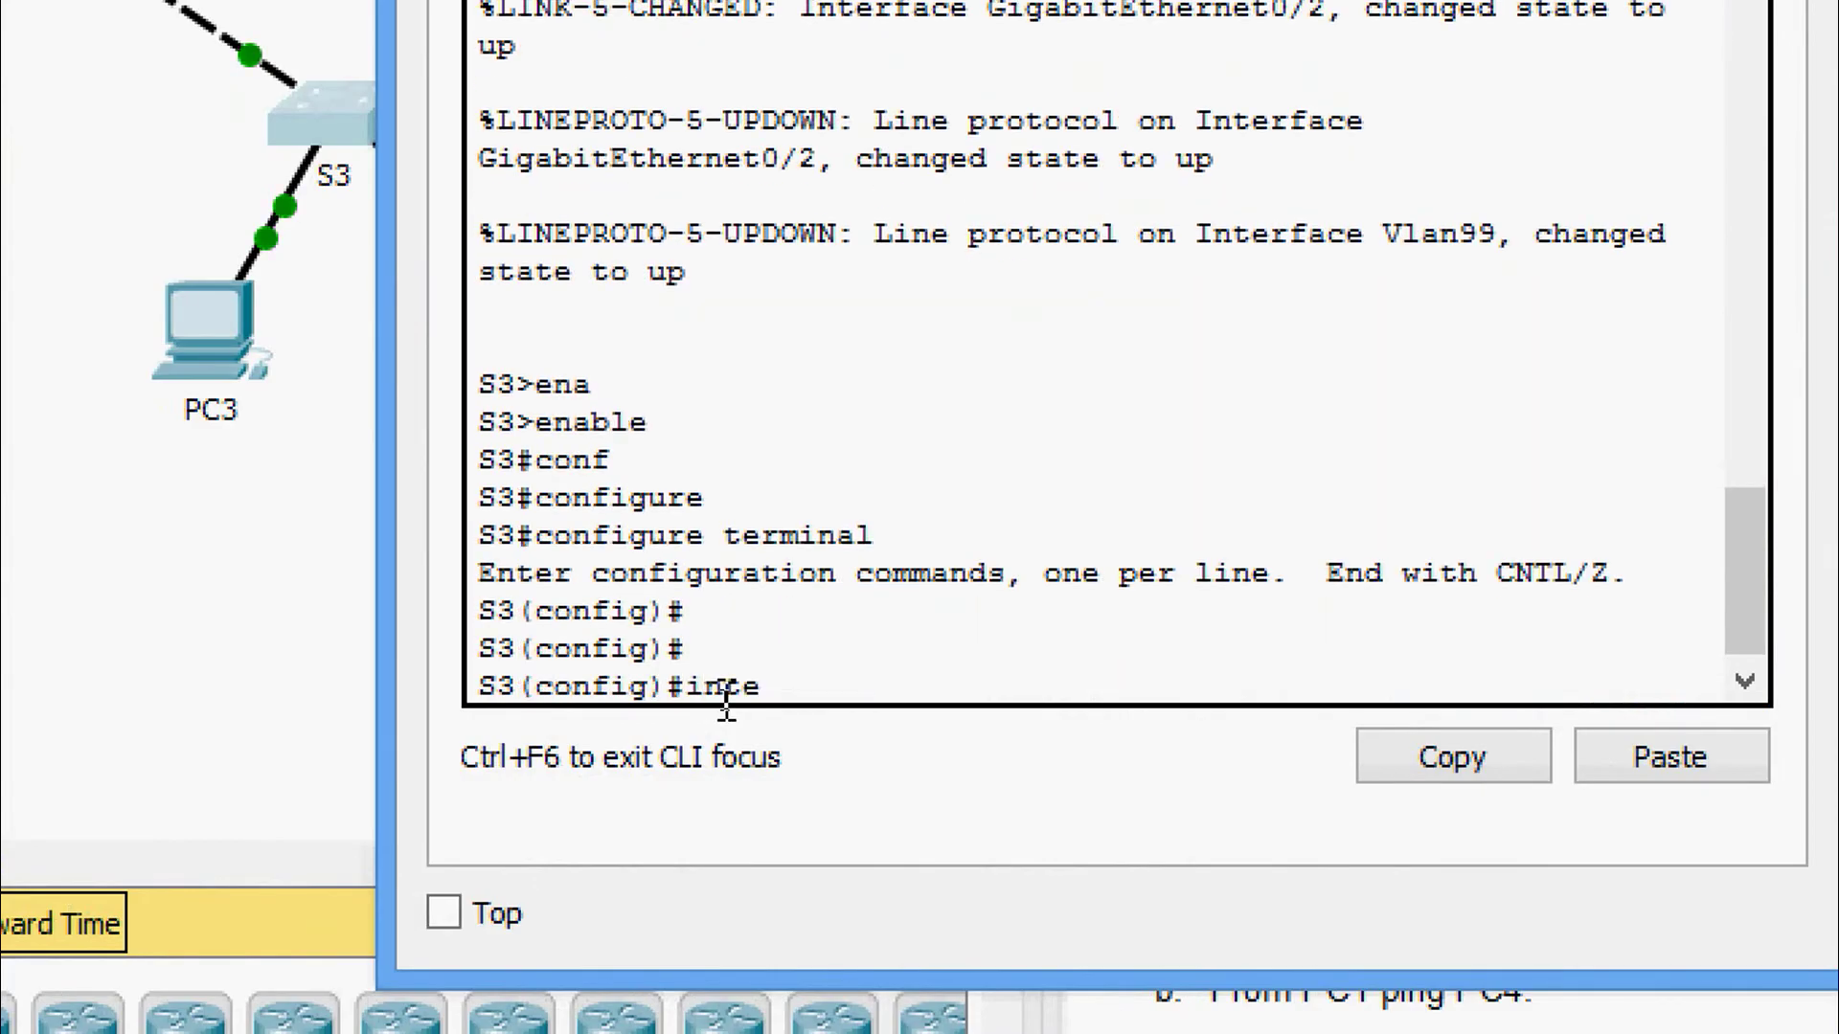
pyautogui.press('BackSpace')
pyautogui.press('Tab')
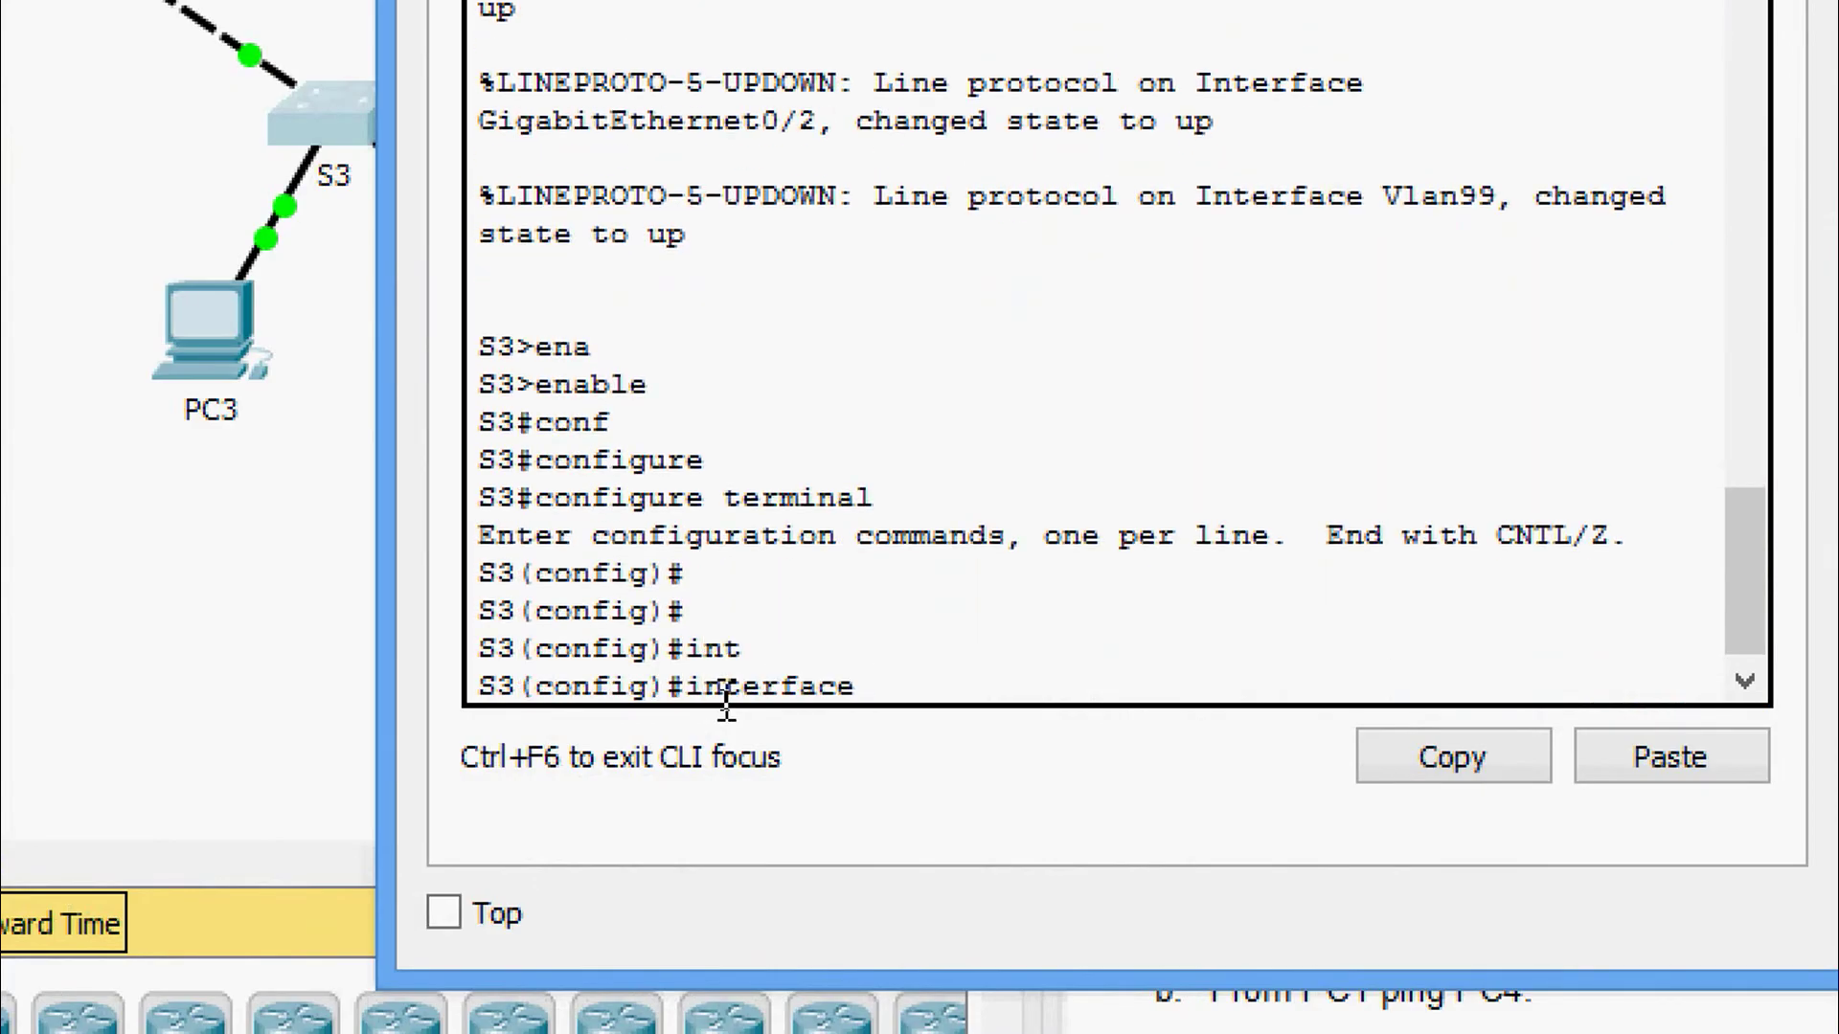
pyautogui.write('r')
pyautogui.press('Tab')
pyautogui.write('f')
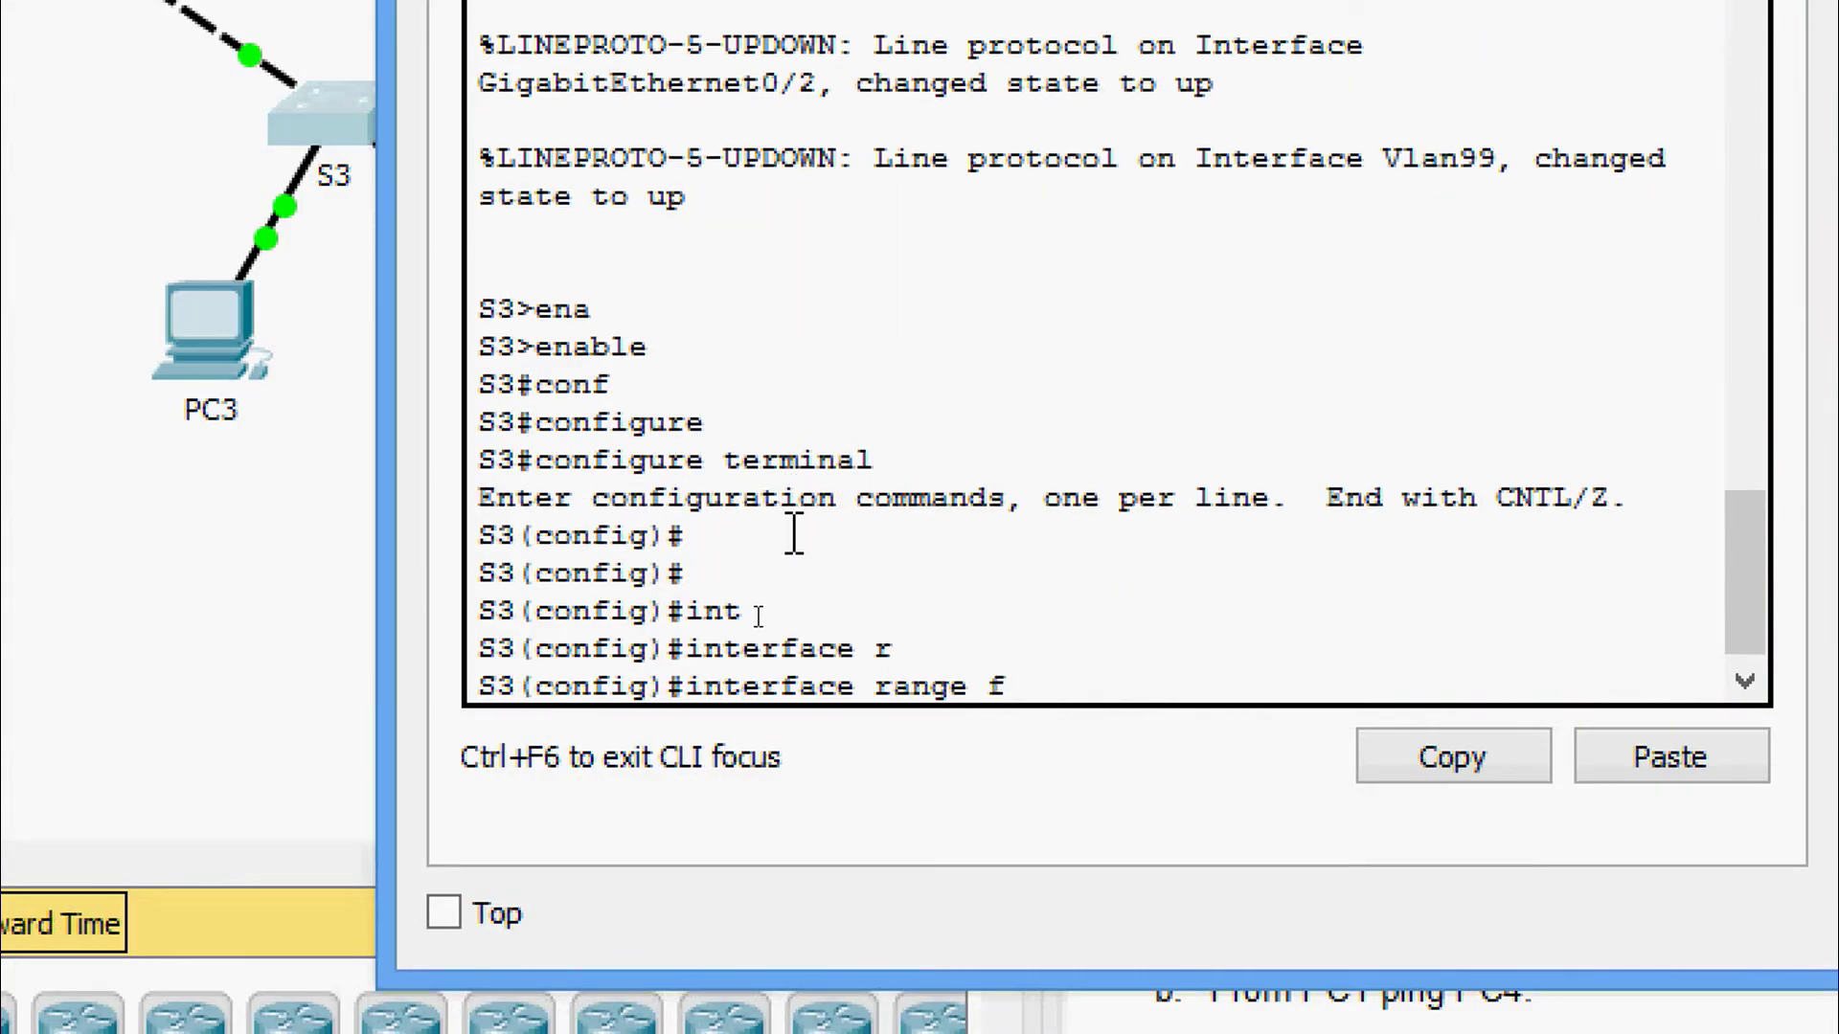
pyautogui.press('Tab')
pyautogui.write('0/1')
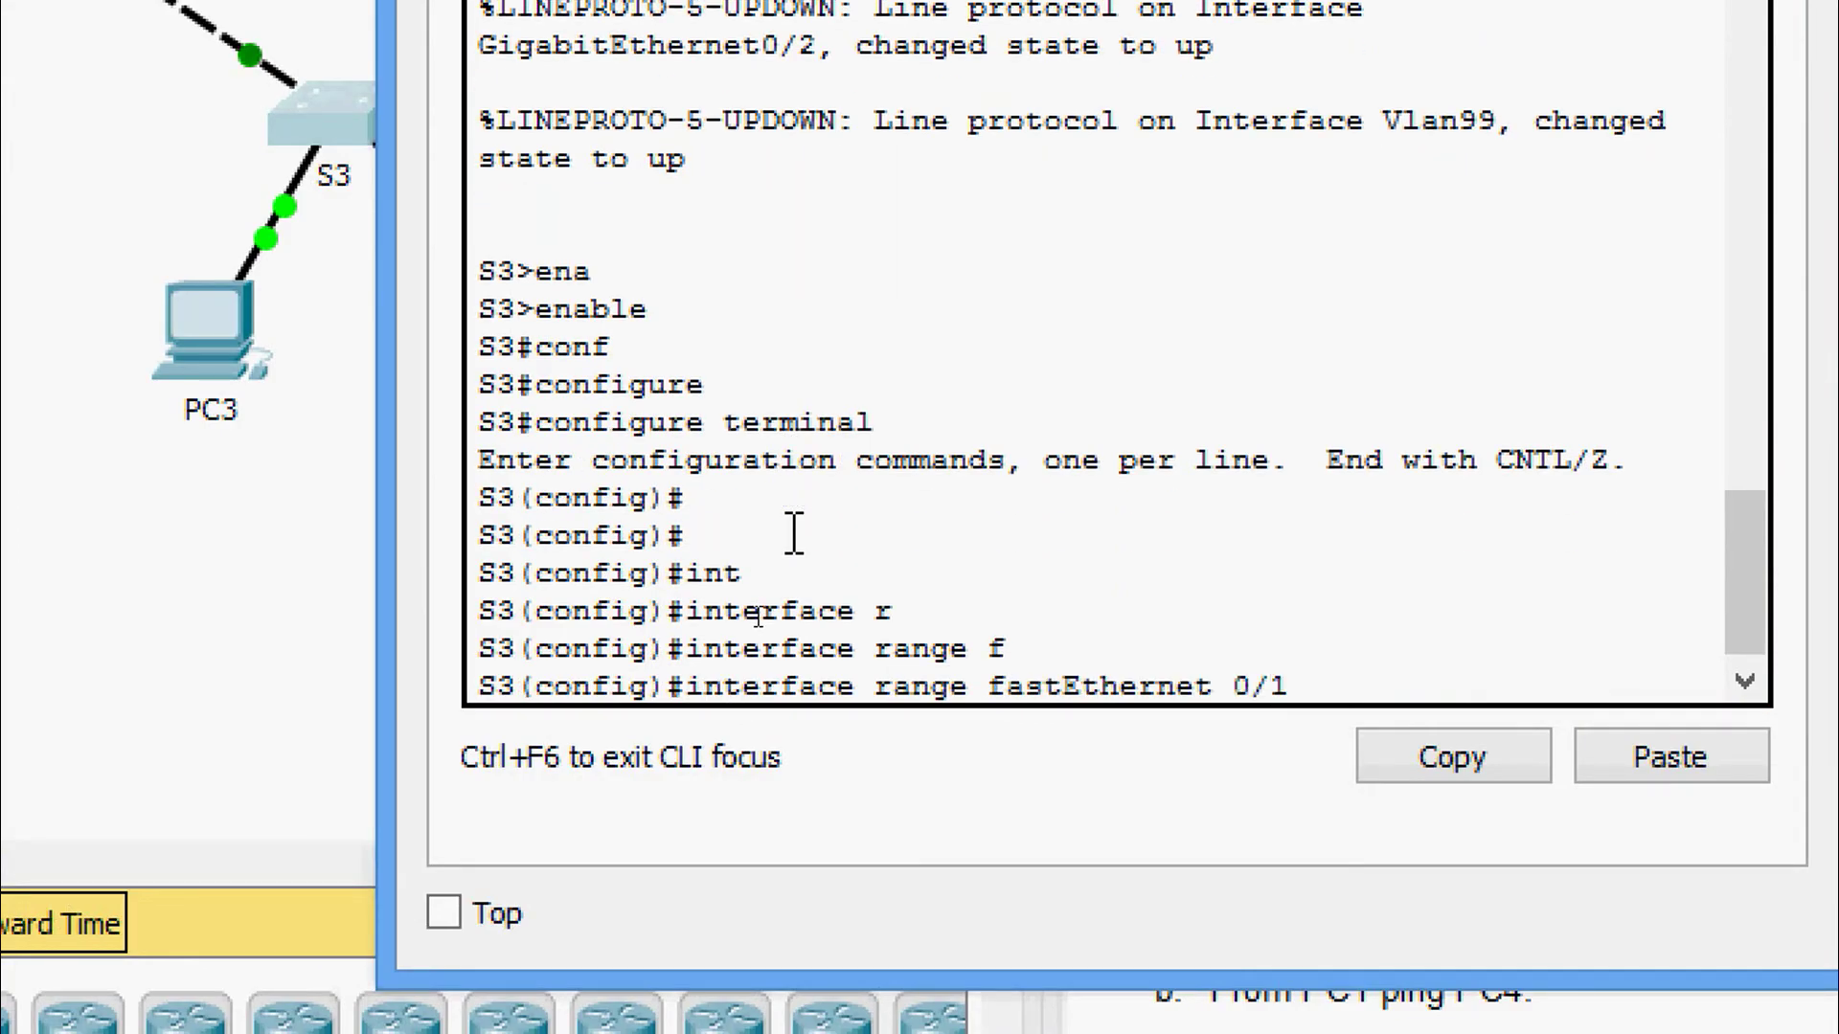
pyautogui.write('-8')
pyautogui.press('Return')
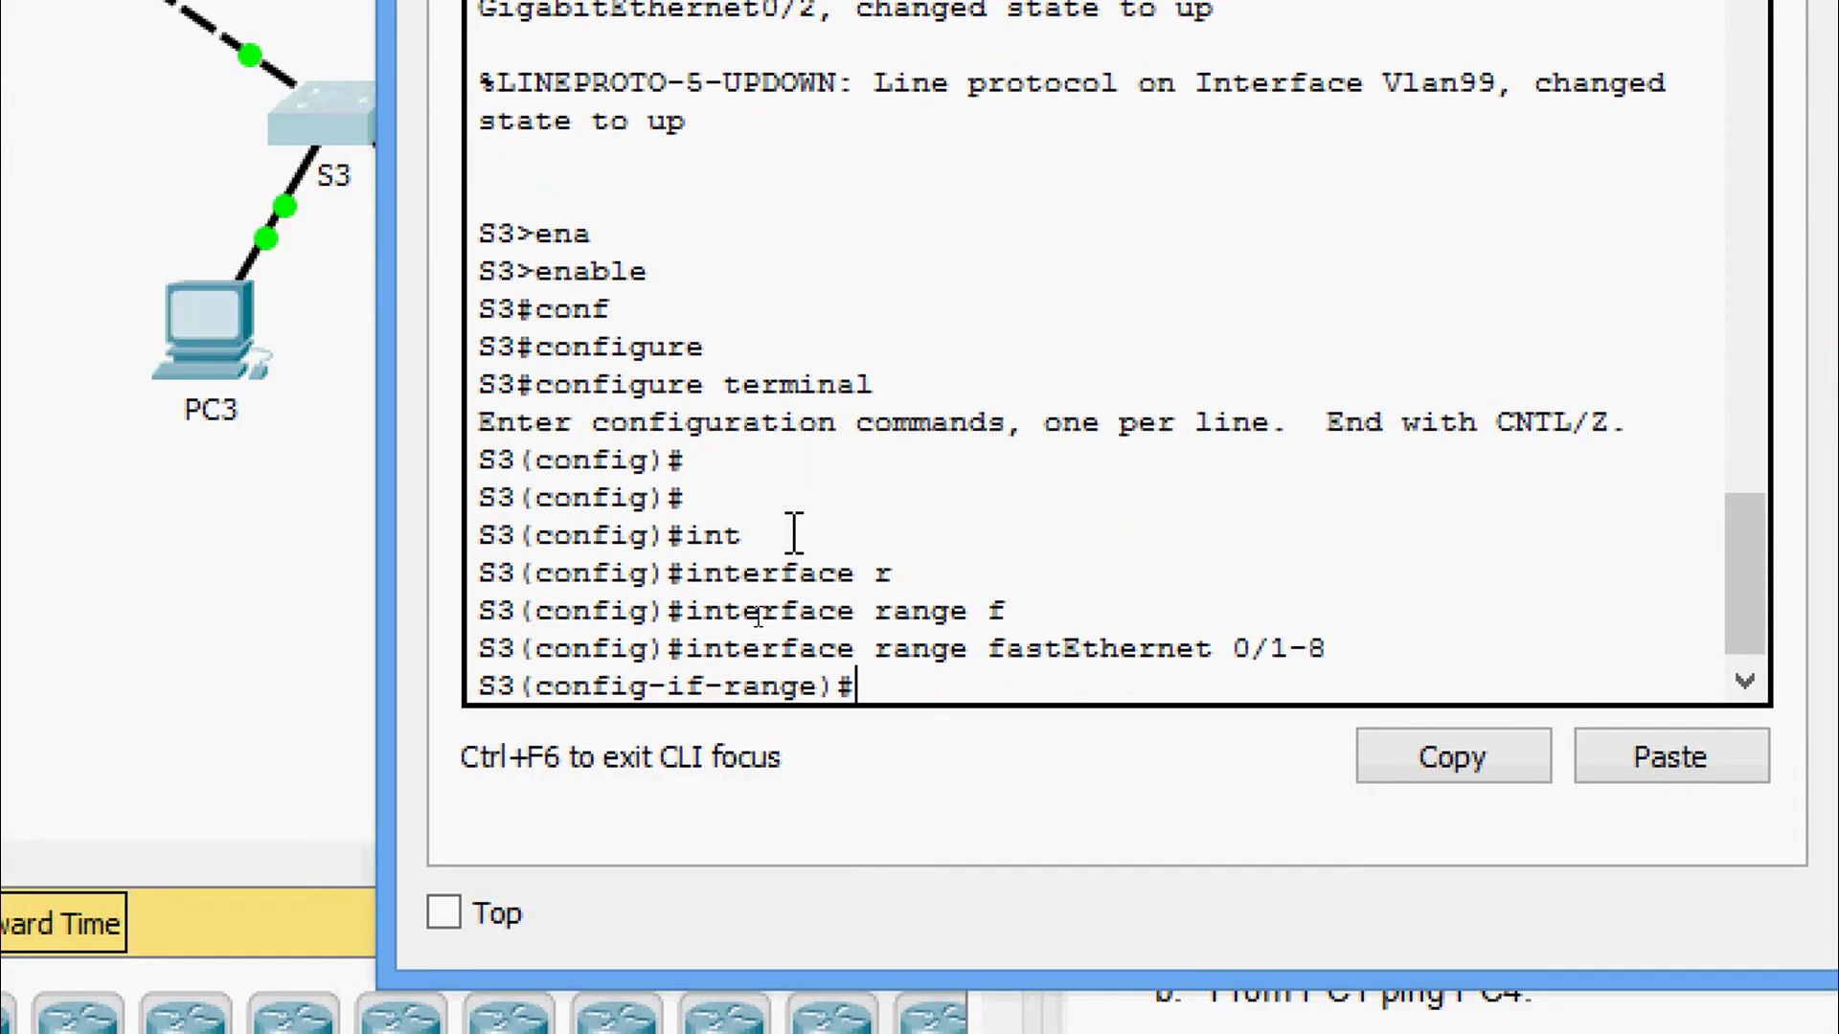
pyautogui.write('swi')
pyautogui.press('Tab')
pyautogui.write('mod')
pyautogui.press('Tab')
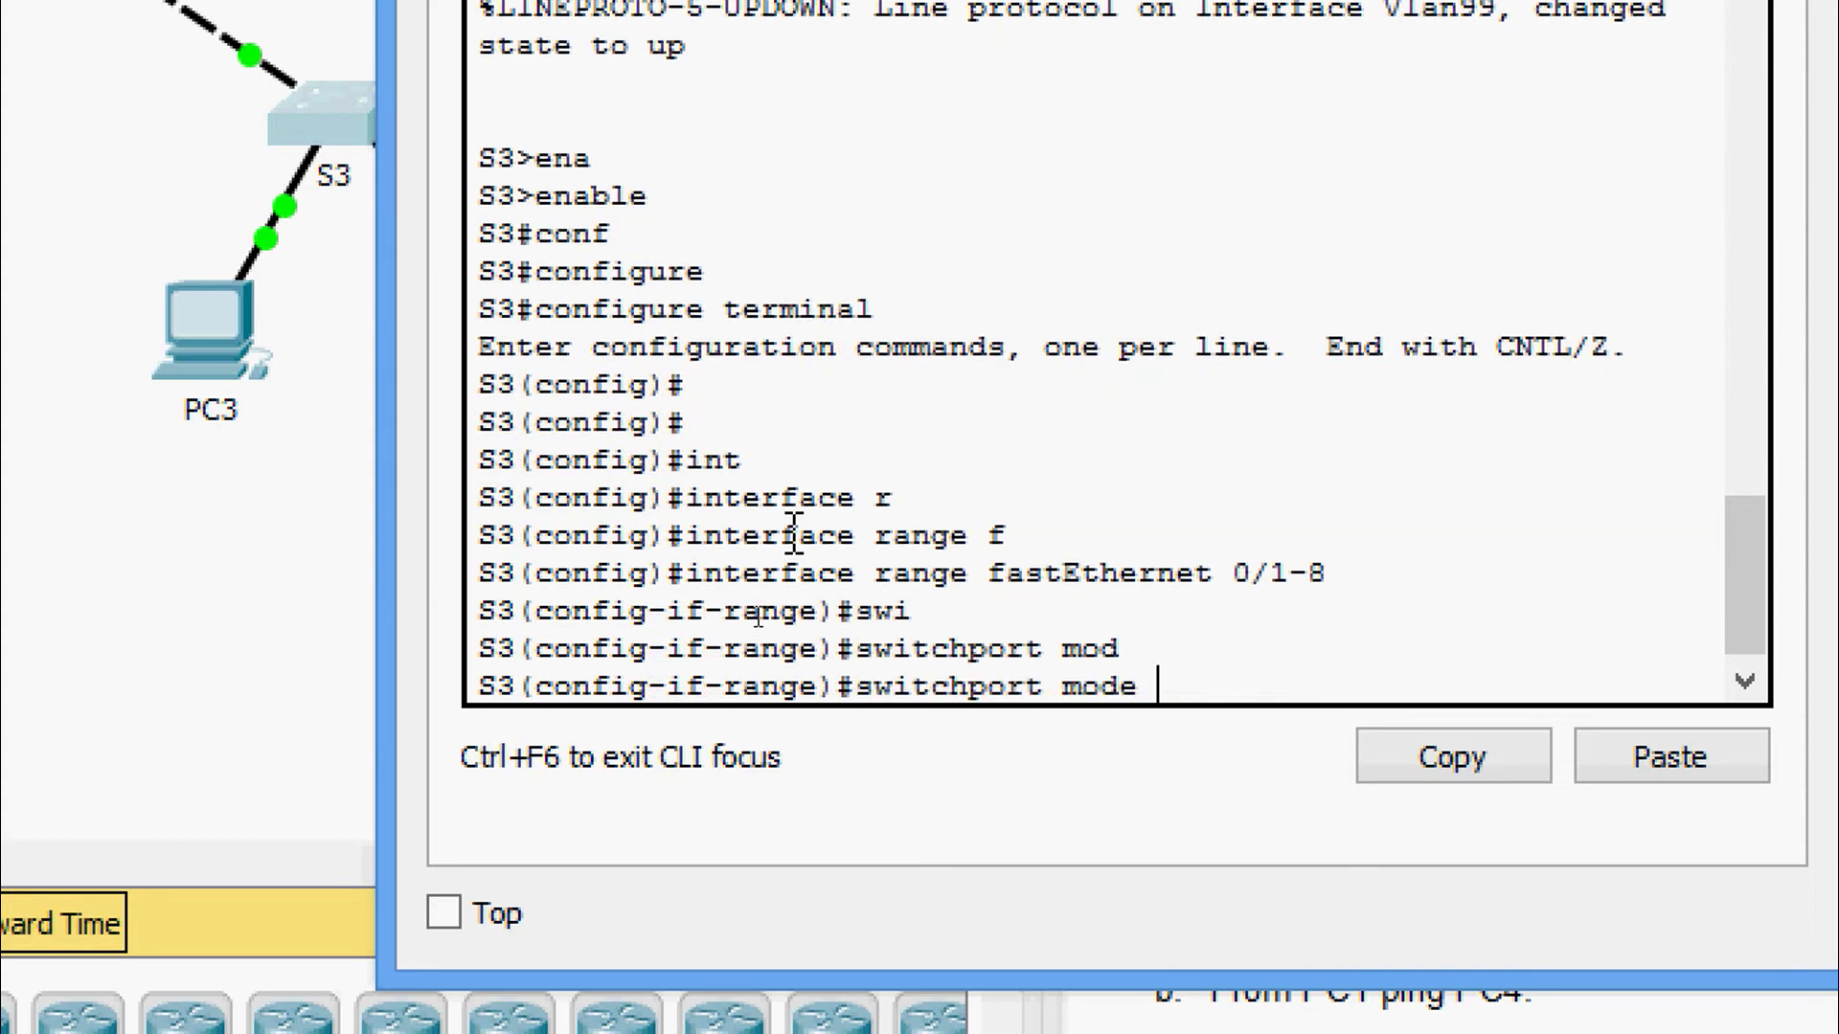
pyautogui.write('ac')
pyautogui.press('Tab')
pyautogui.press('Return')
pyautogui.write('sw')
pyautogui.press('Tab')
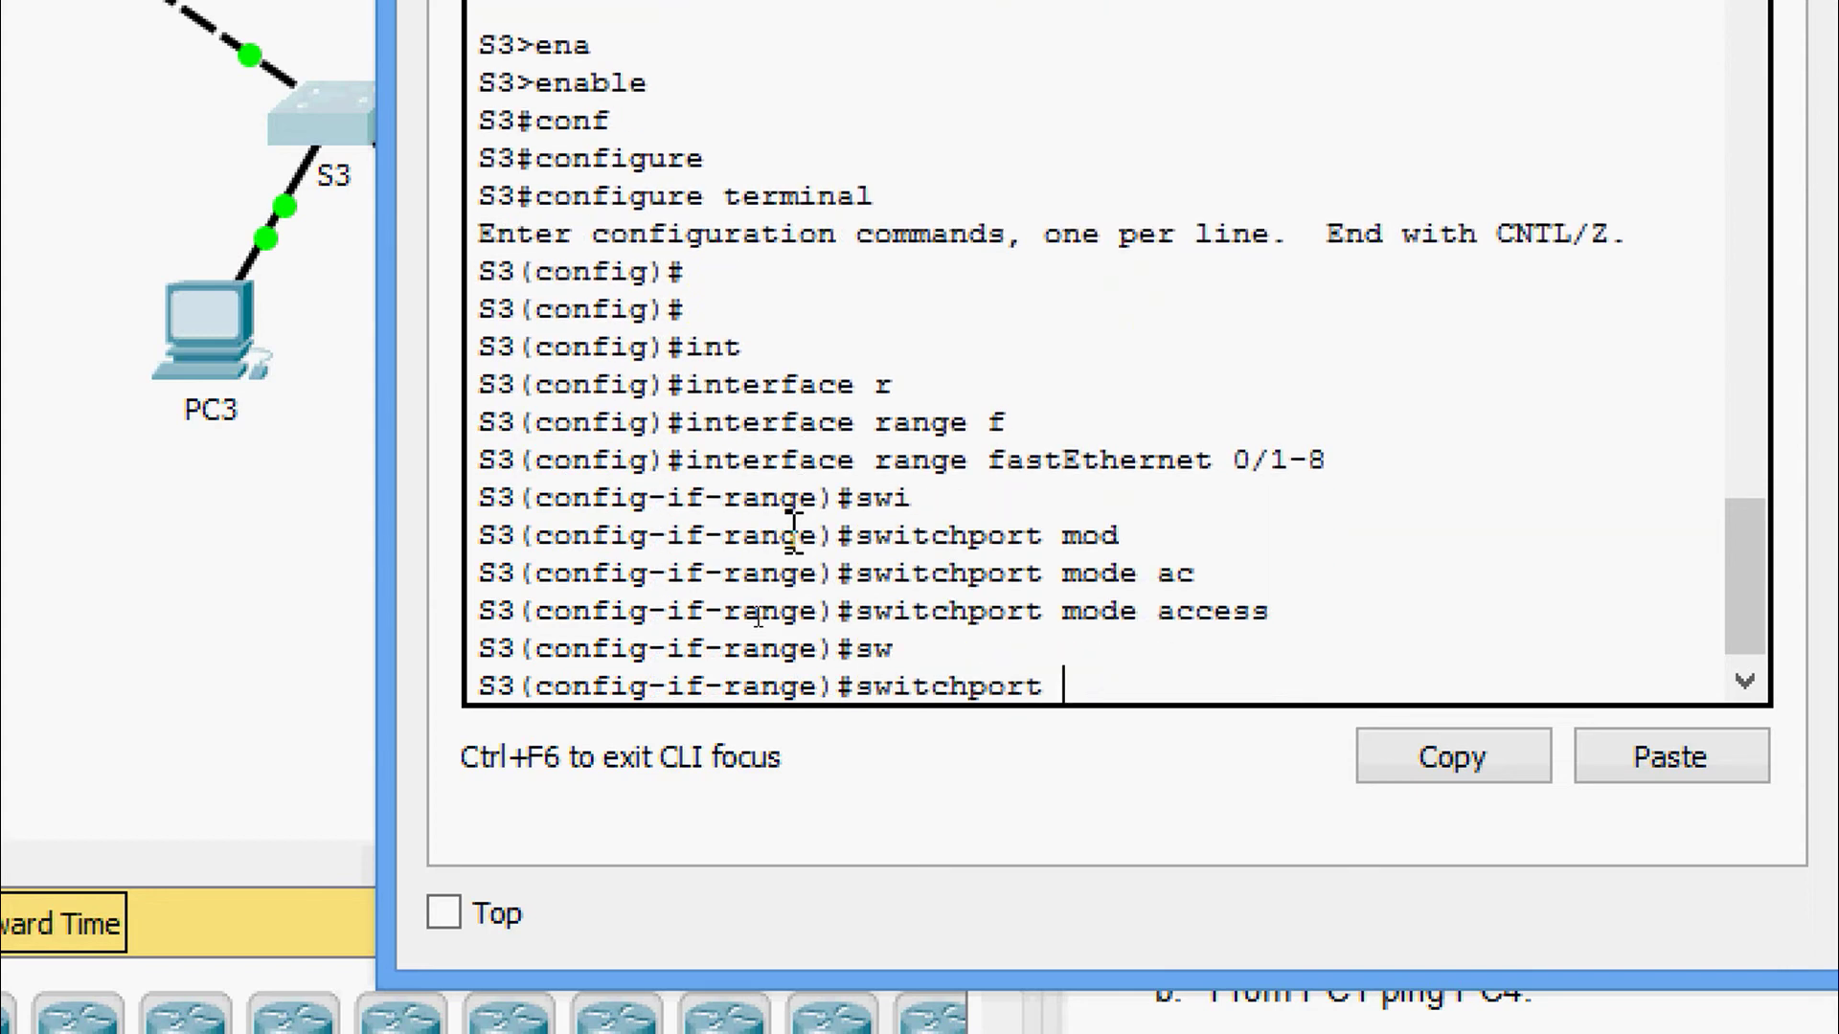
pyautogui.write('ac')
pyautogui.press('Tab')
pyautogui.write('v')
pyautogui.press('Tab')
pyautogui.write('1')
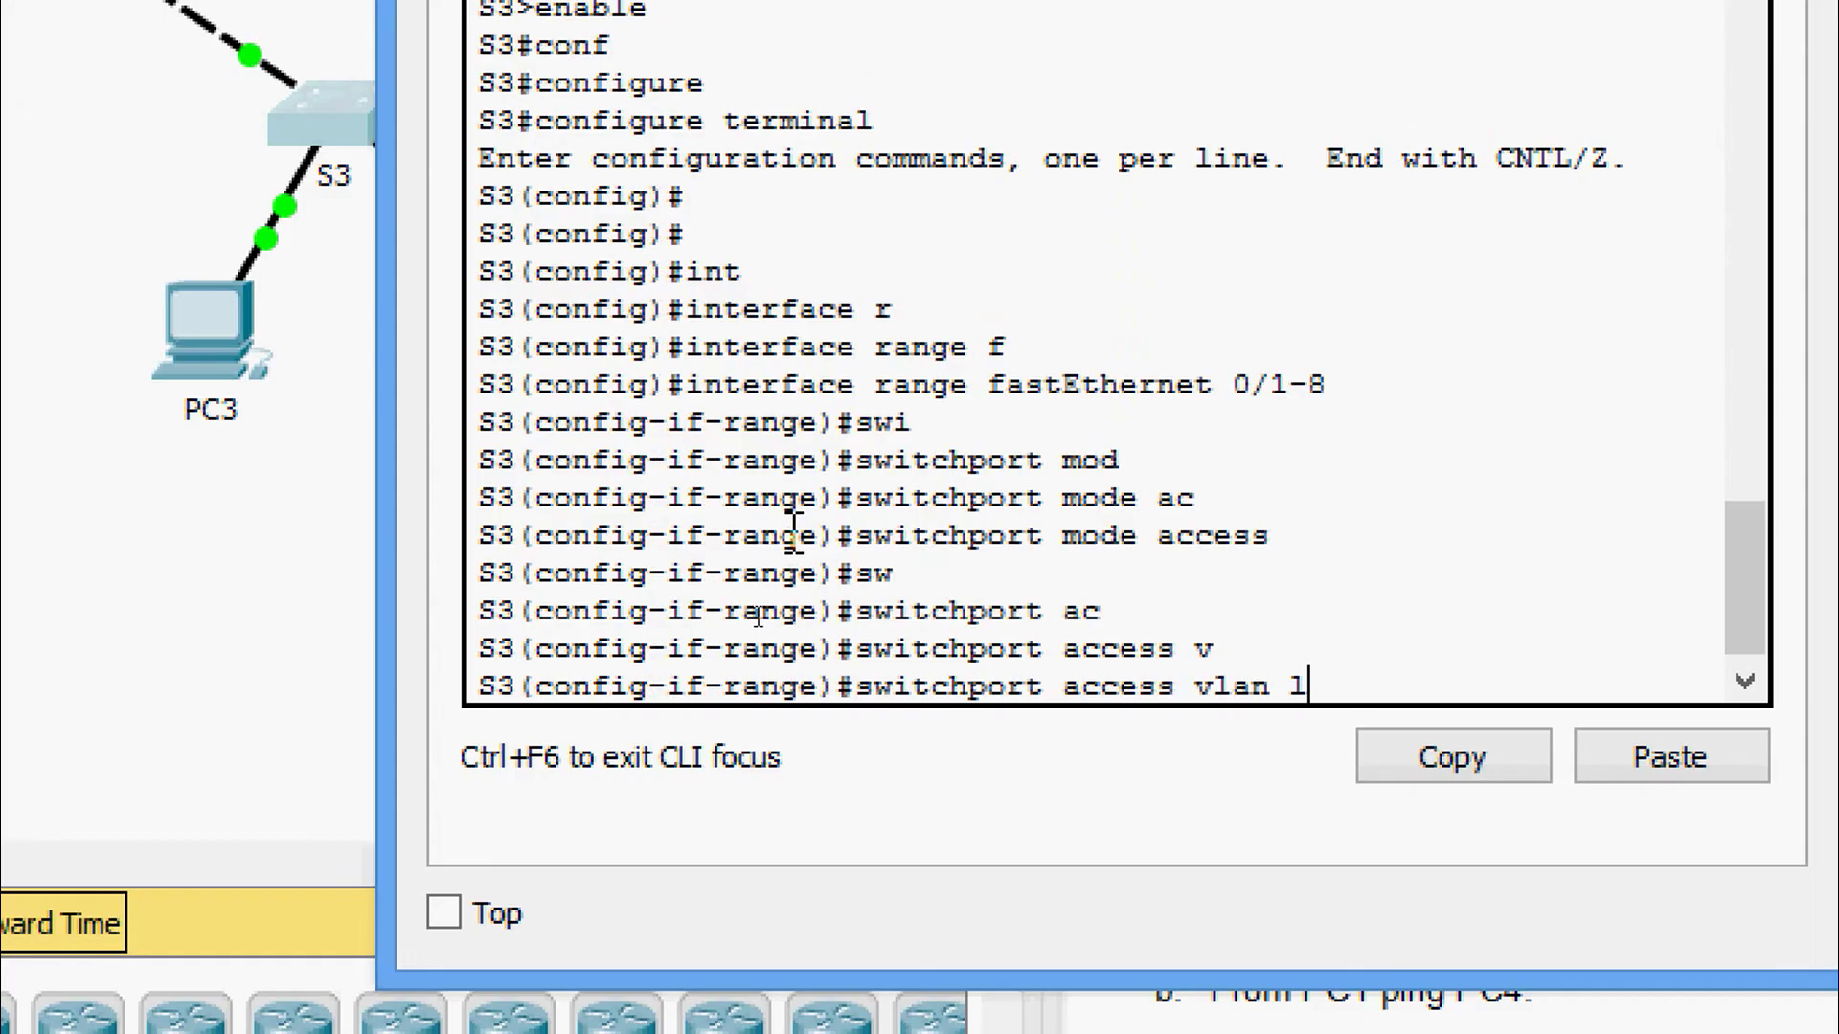
pyautogui.write('10')
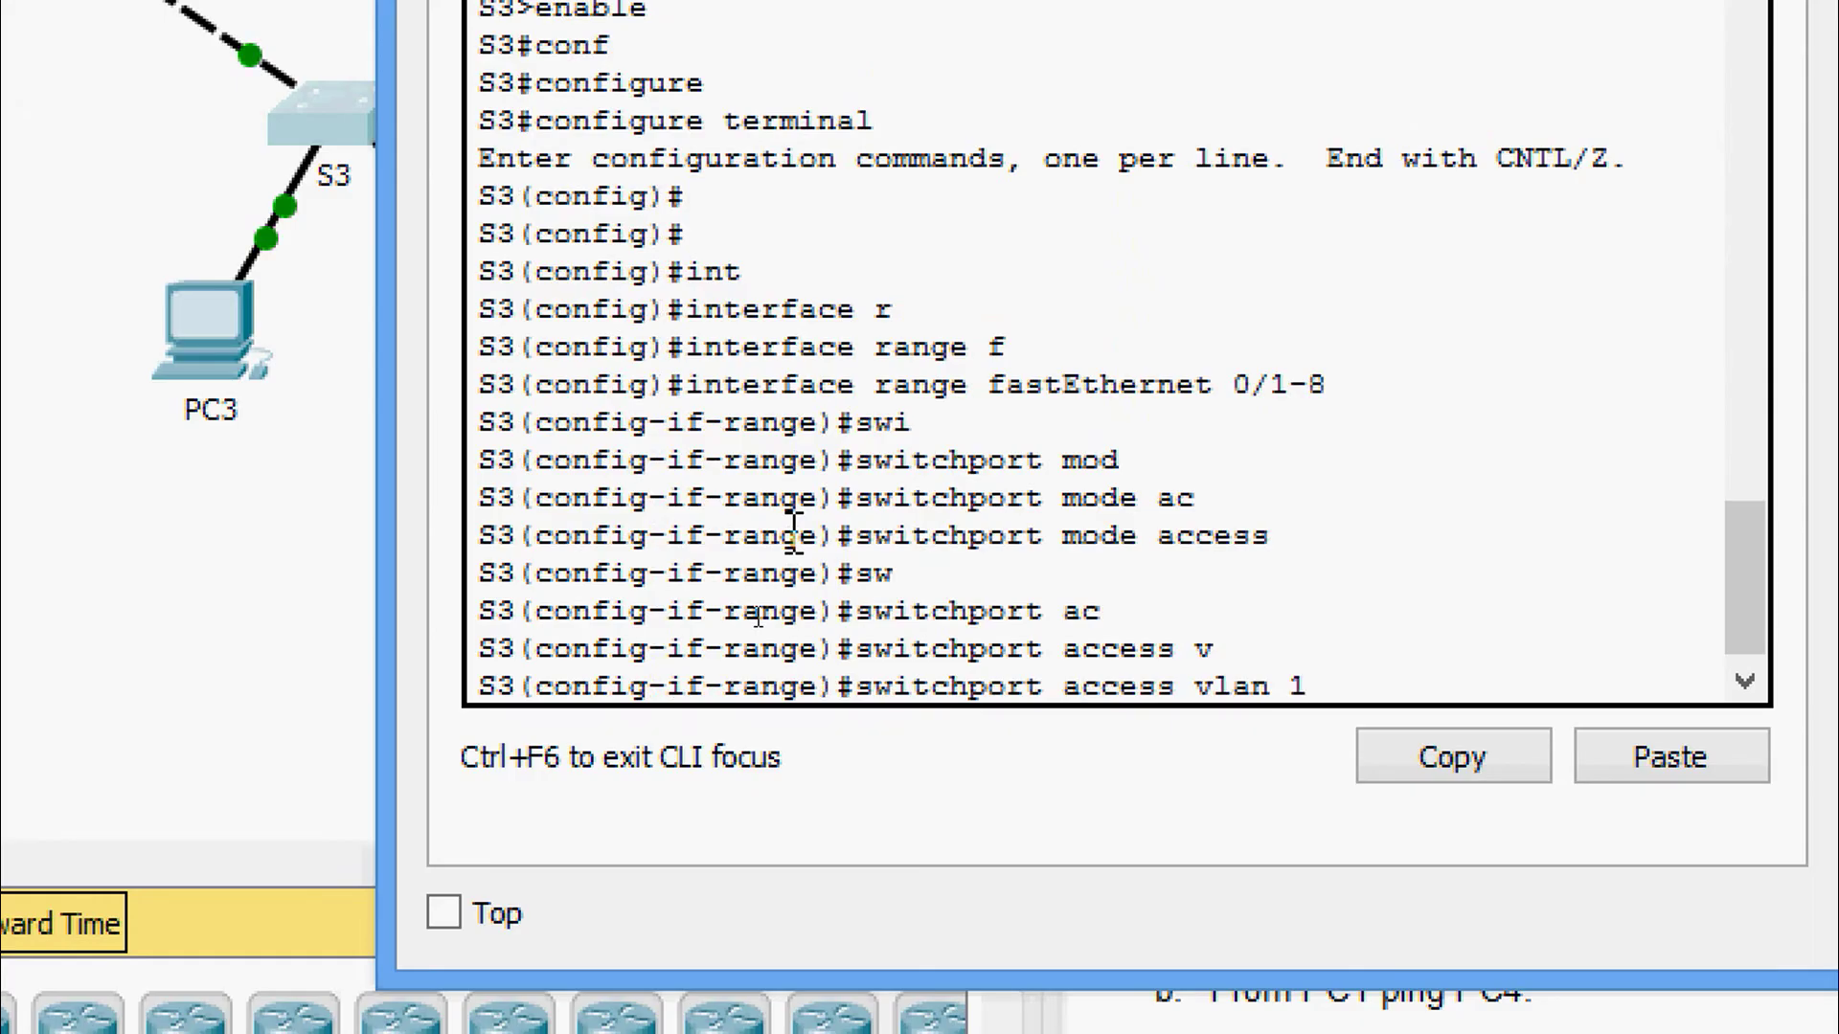
pyautogui.press('Return')
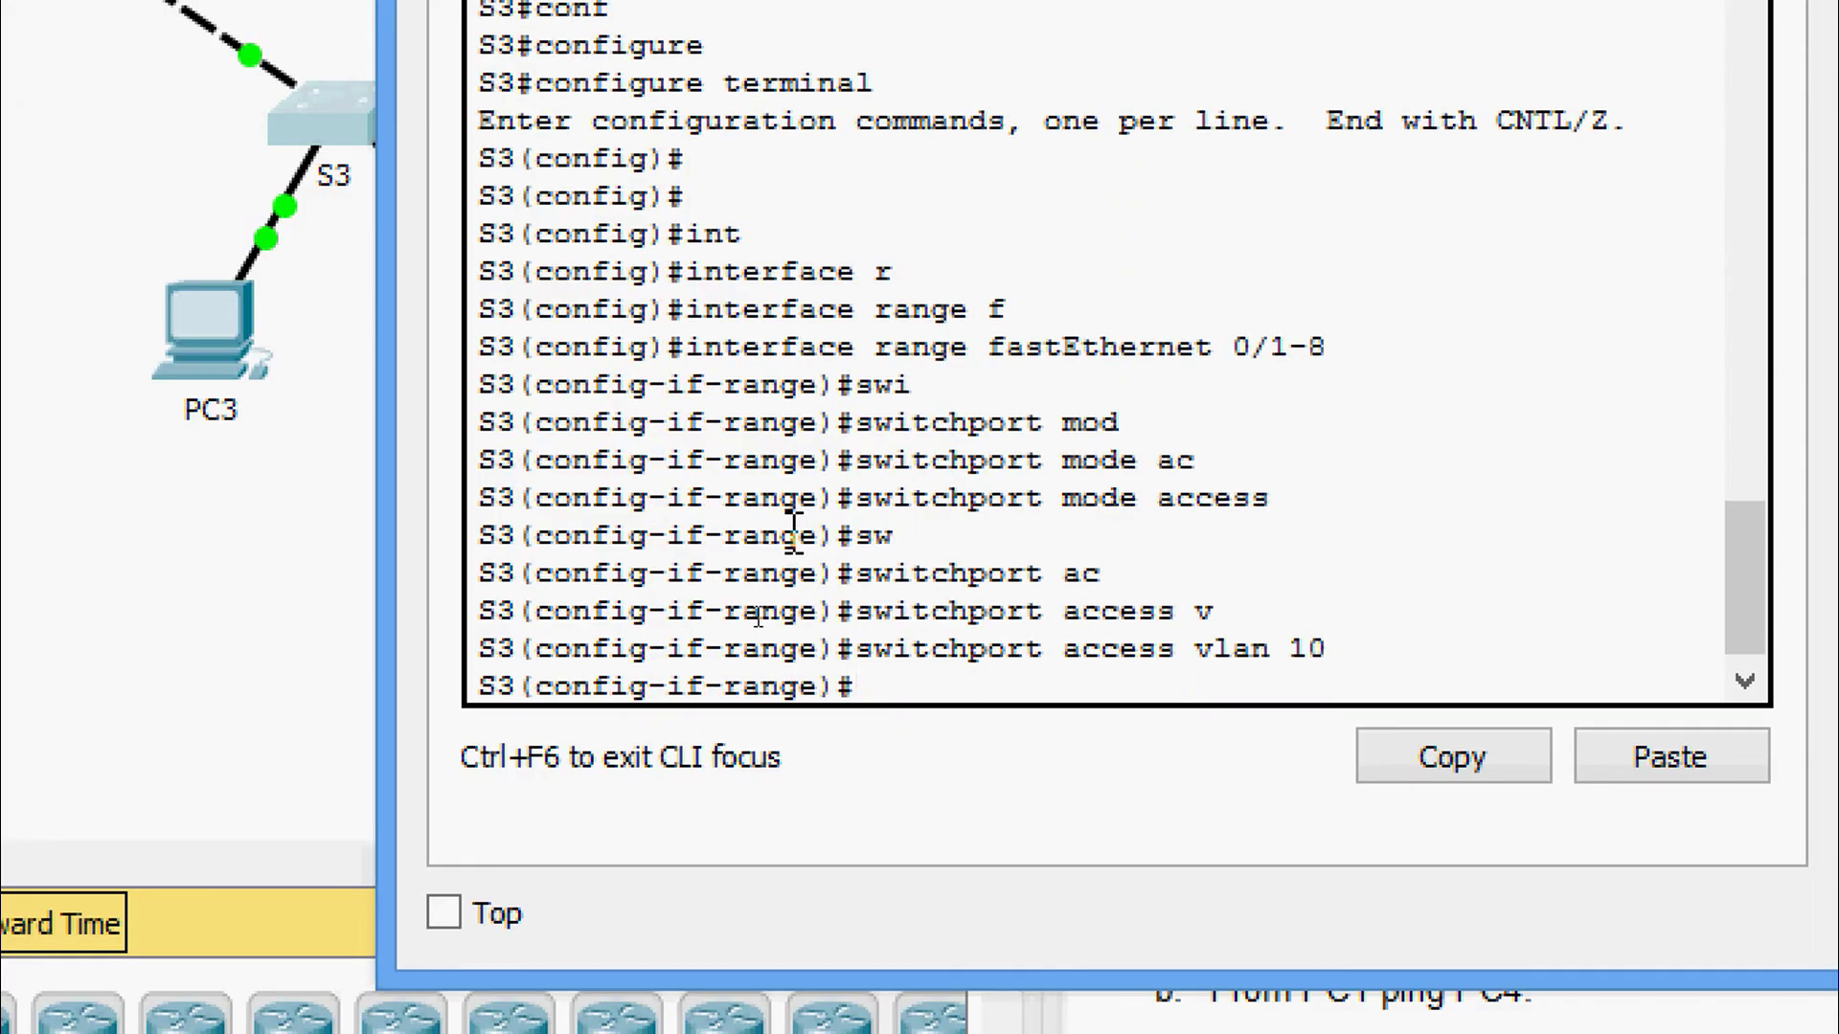
# Make S3 ports Fa0/9-16 access ports in VLAN 20.
pyautogui.write('int r f 0/9')
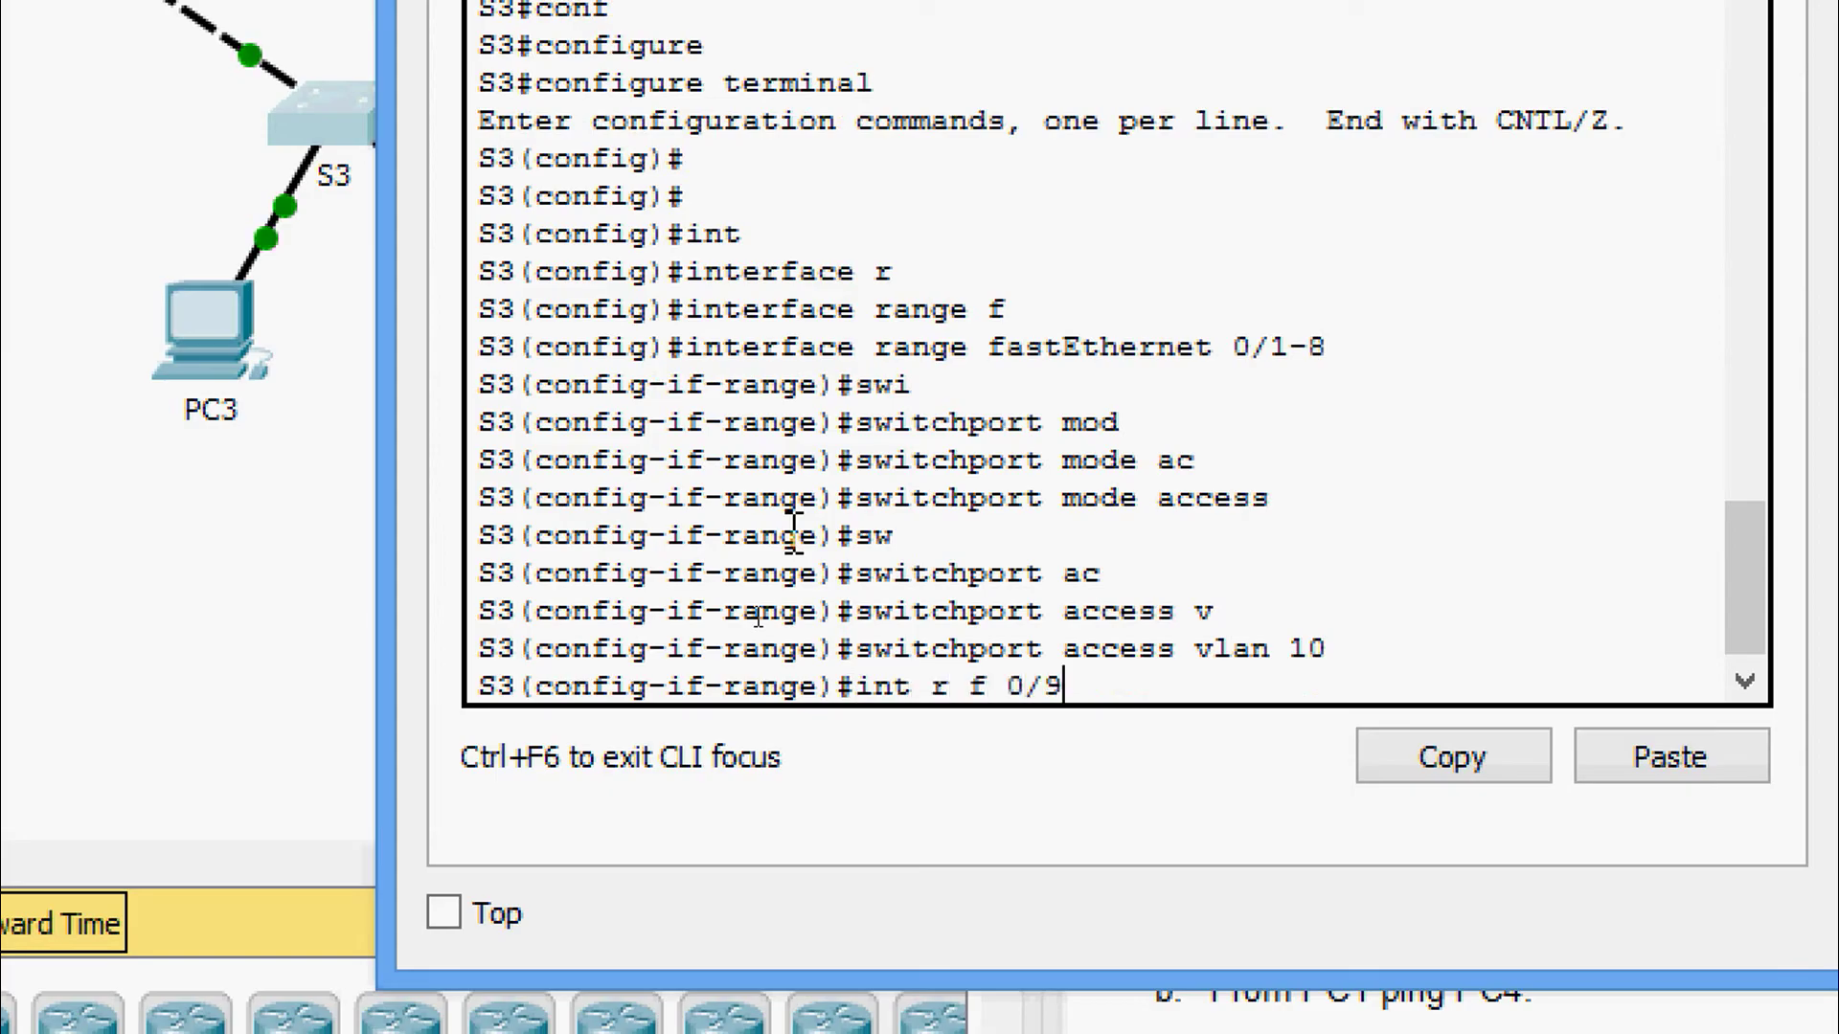
pyautogui.write('-16')
pyautogui.press('Return')
pyautogui.write('swi')
pyautogui.press('Tab')
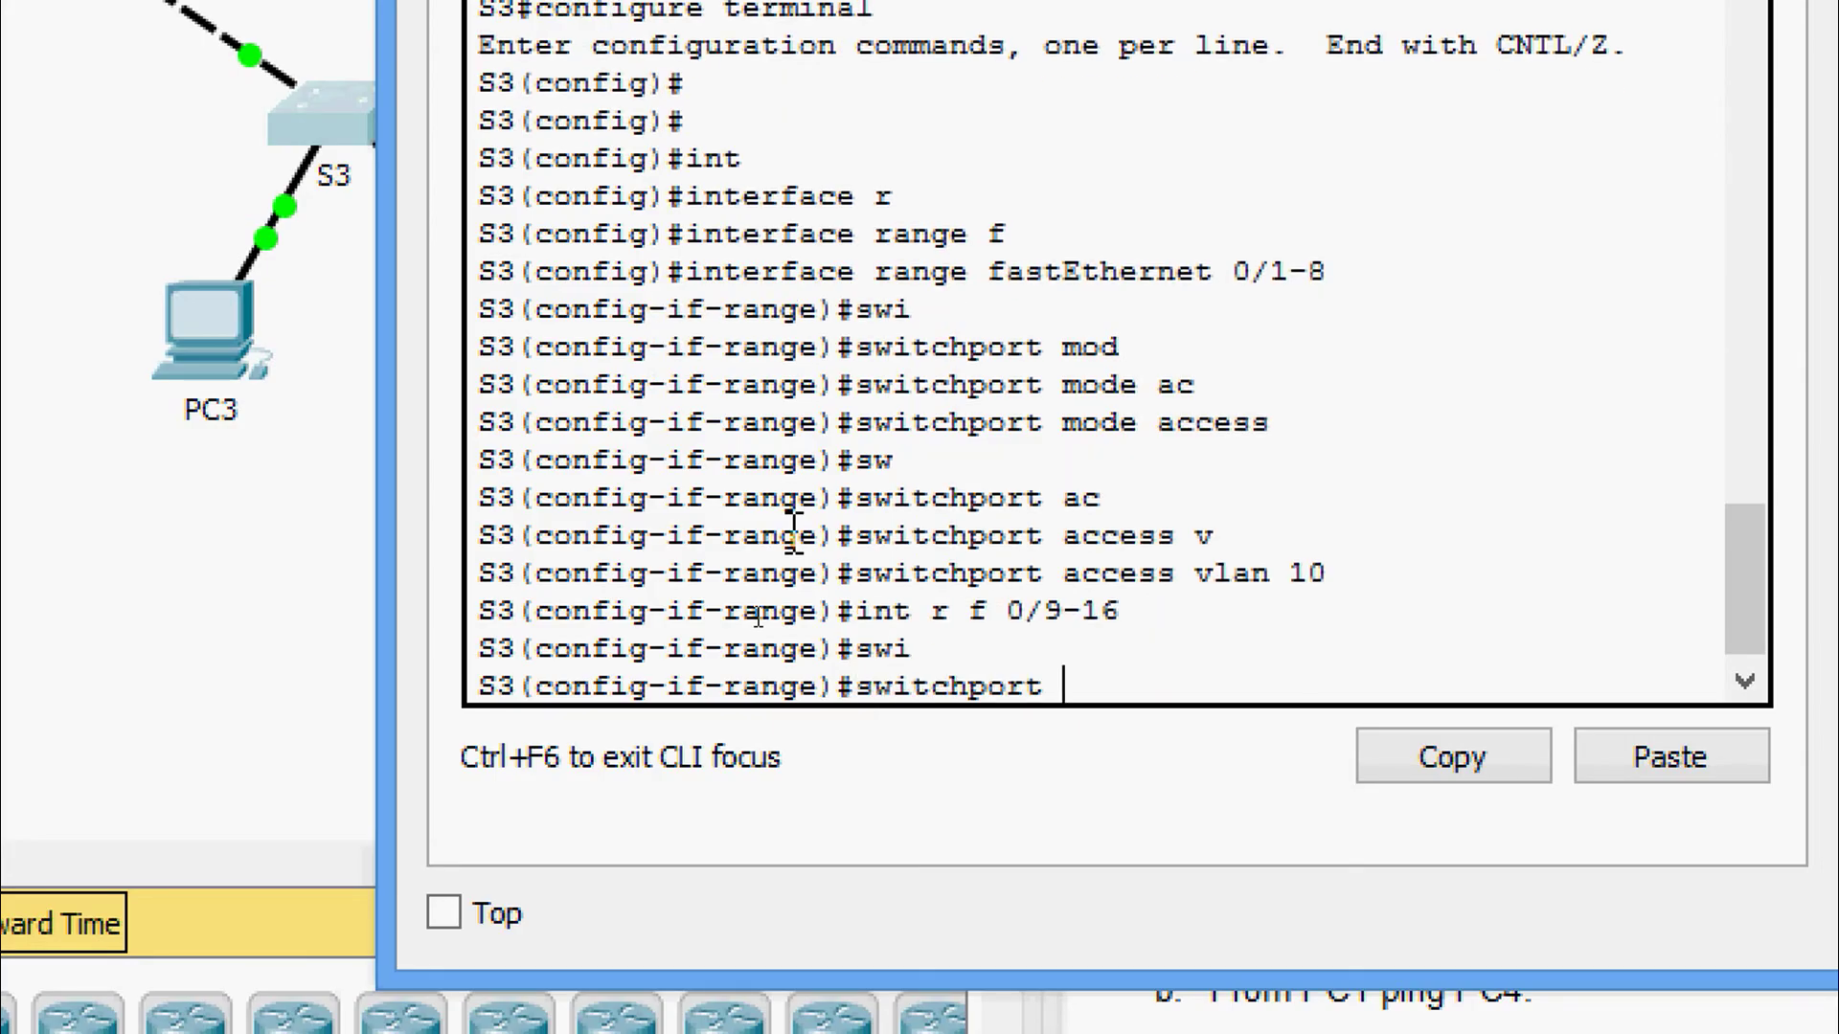
pyautogui.write('ac')
pyautogui.press('Tab')
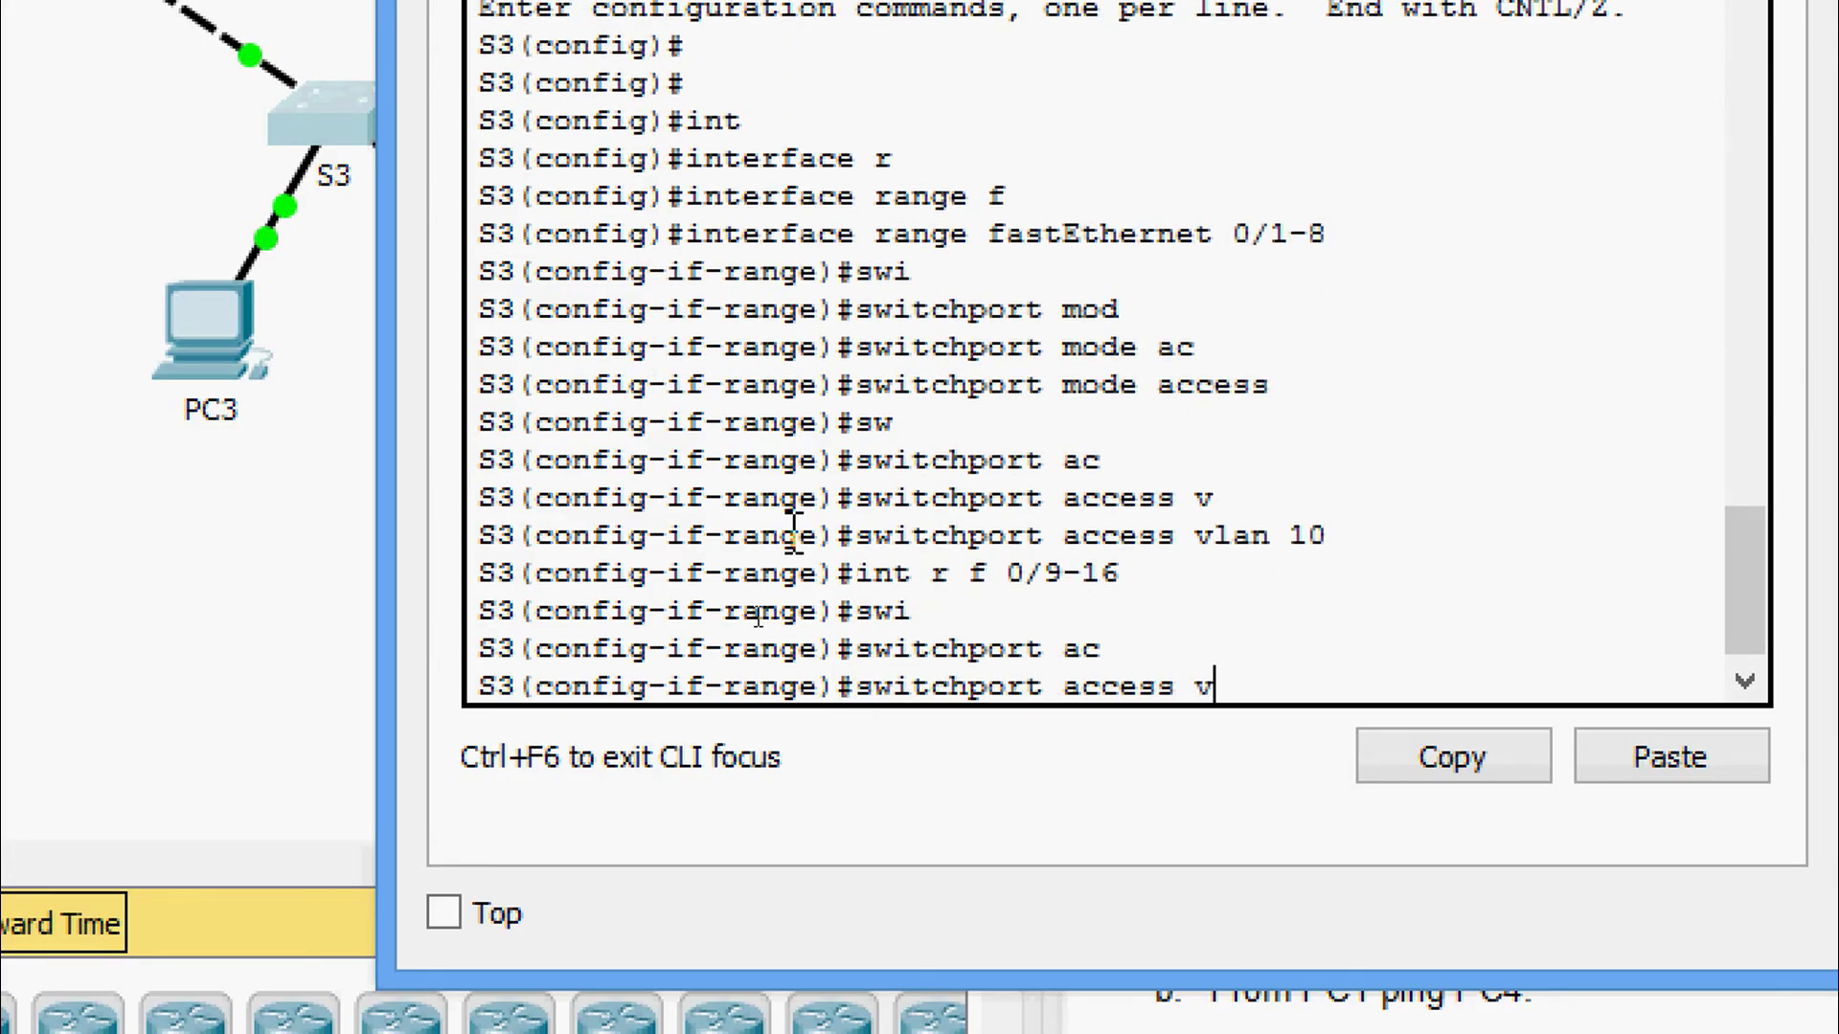
pyautogui.press('BackSpace')
pyautogui.press('BackSpace')
pyautogui.press('BackSpace')
pyautogui.press('BackSpace')
pyautogui.press('BackSpace')
pyautogui.press('BackSpace')
pyautogui.write('mo')
pyautogui.press('Tab')
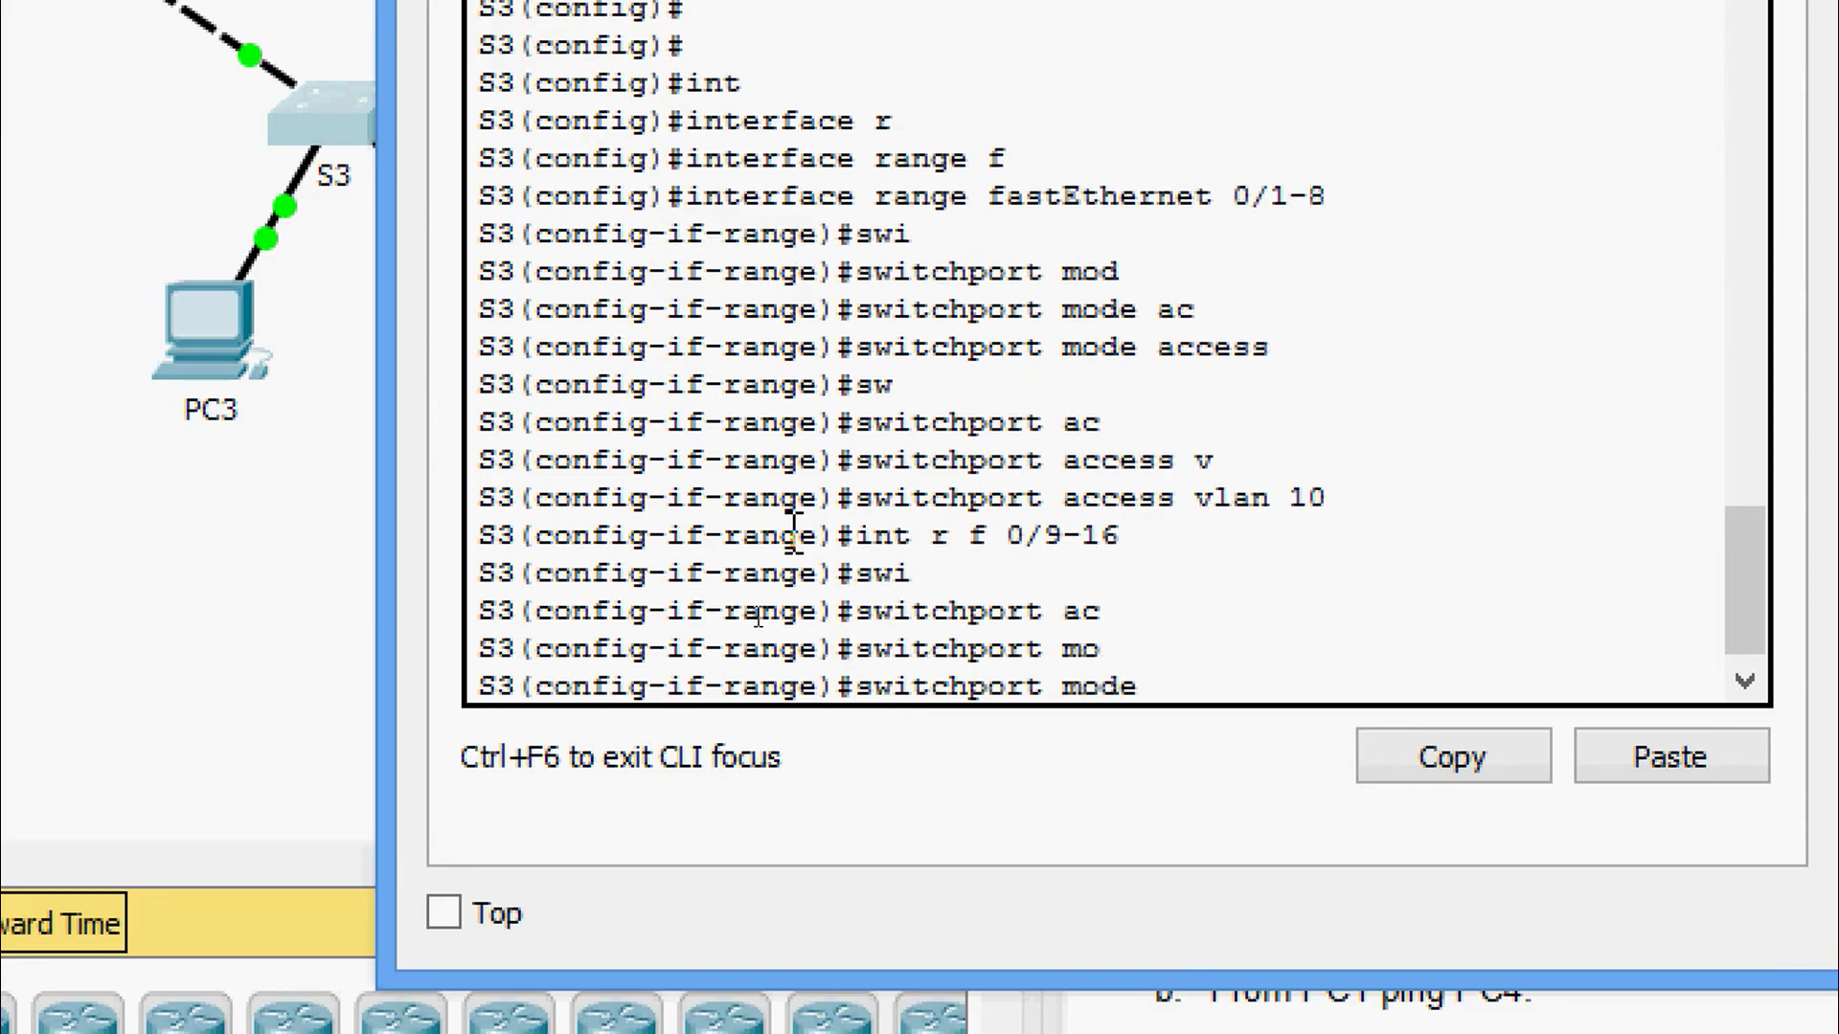
pyautogui.write('ac')
pyautogui.press('Tab')
pyautogui.press('Return')
pyautogui.write('swi')
pyautogui.press('Tab')
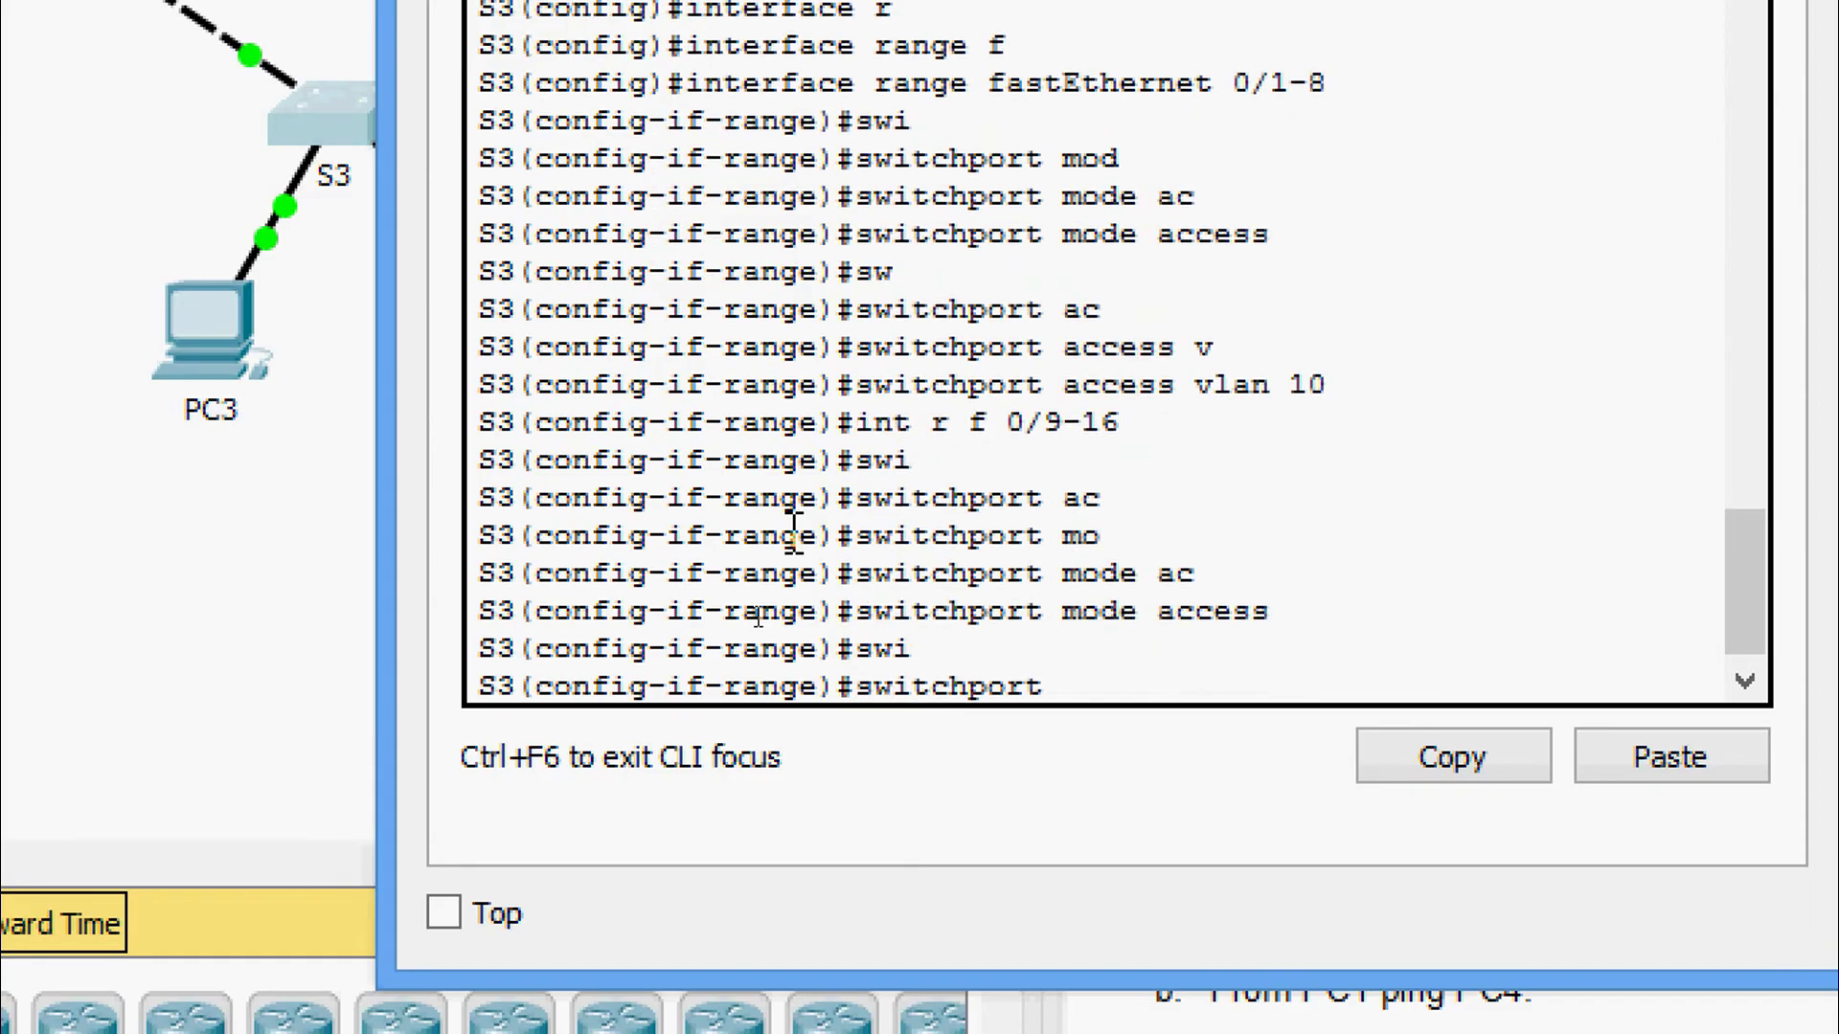
pyautogui.write('ac')
pyautogui.press('Tab')
pyautogui.write('vl')
pyautogui.press('Tab')
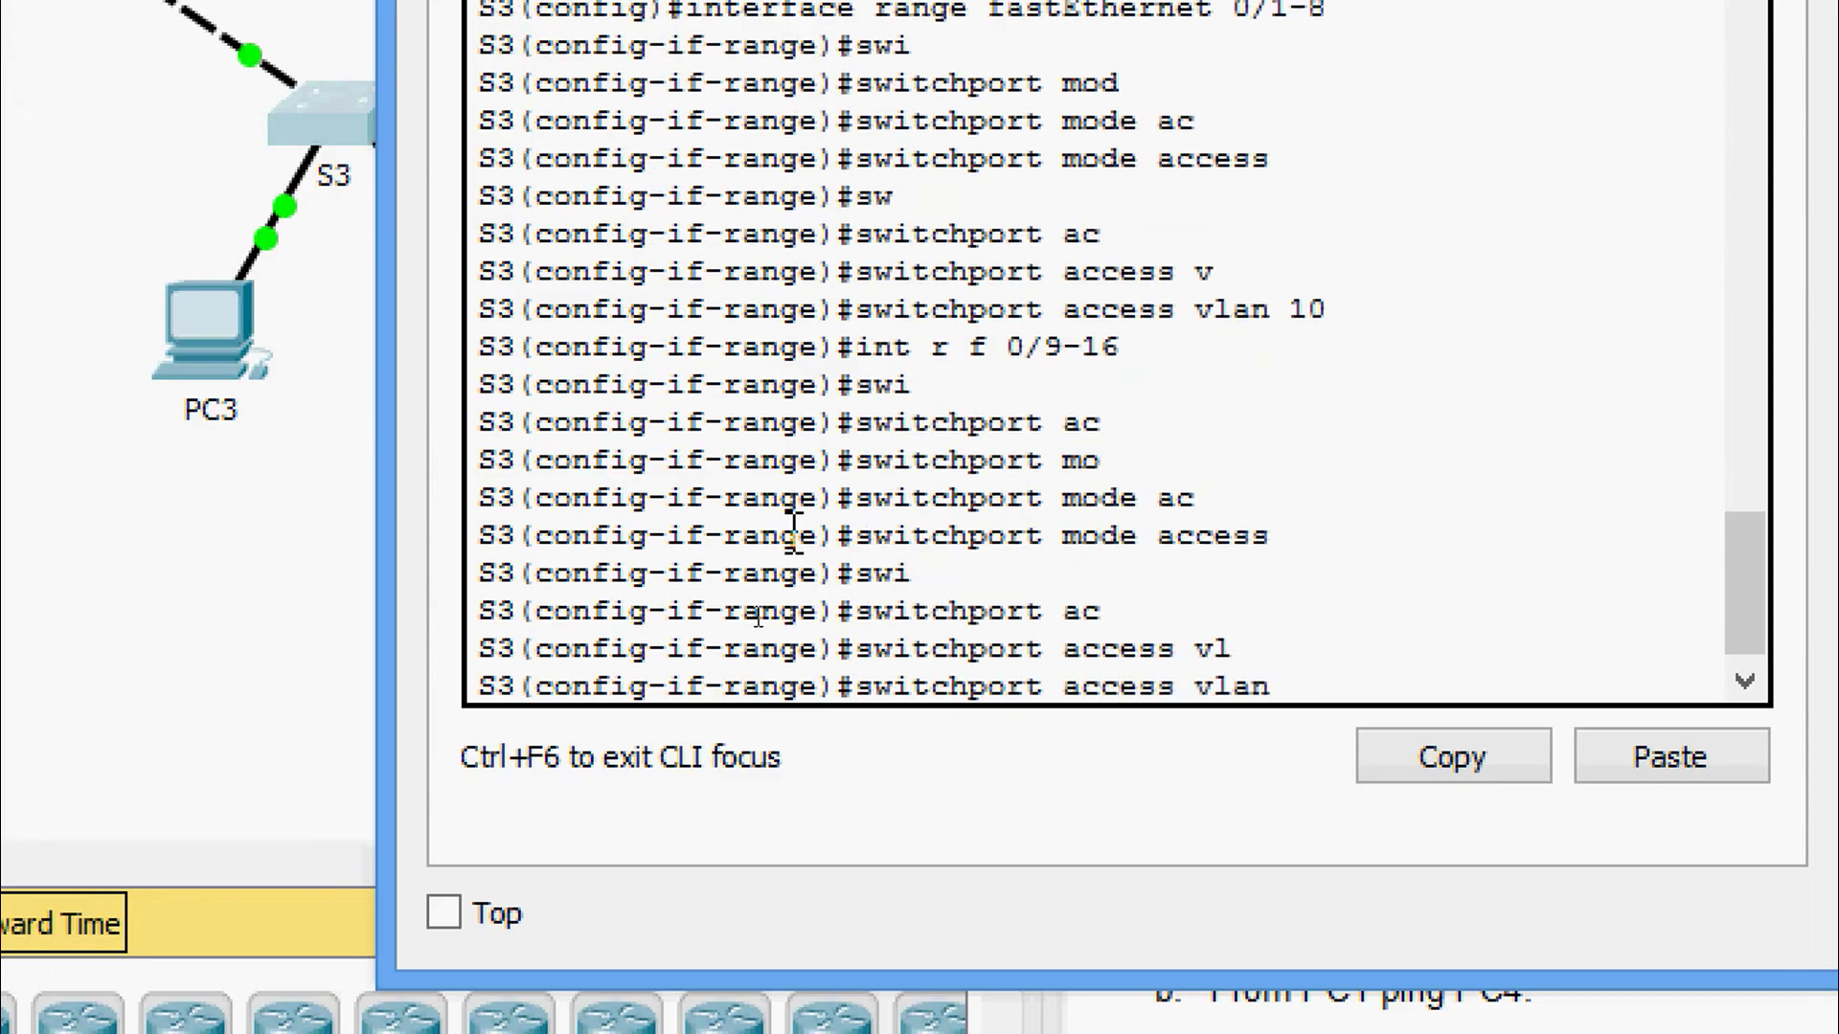
pyautogui.write('20')
pyautogui.press('Return')
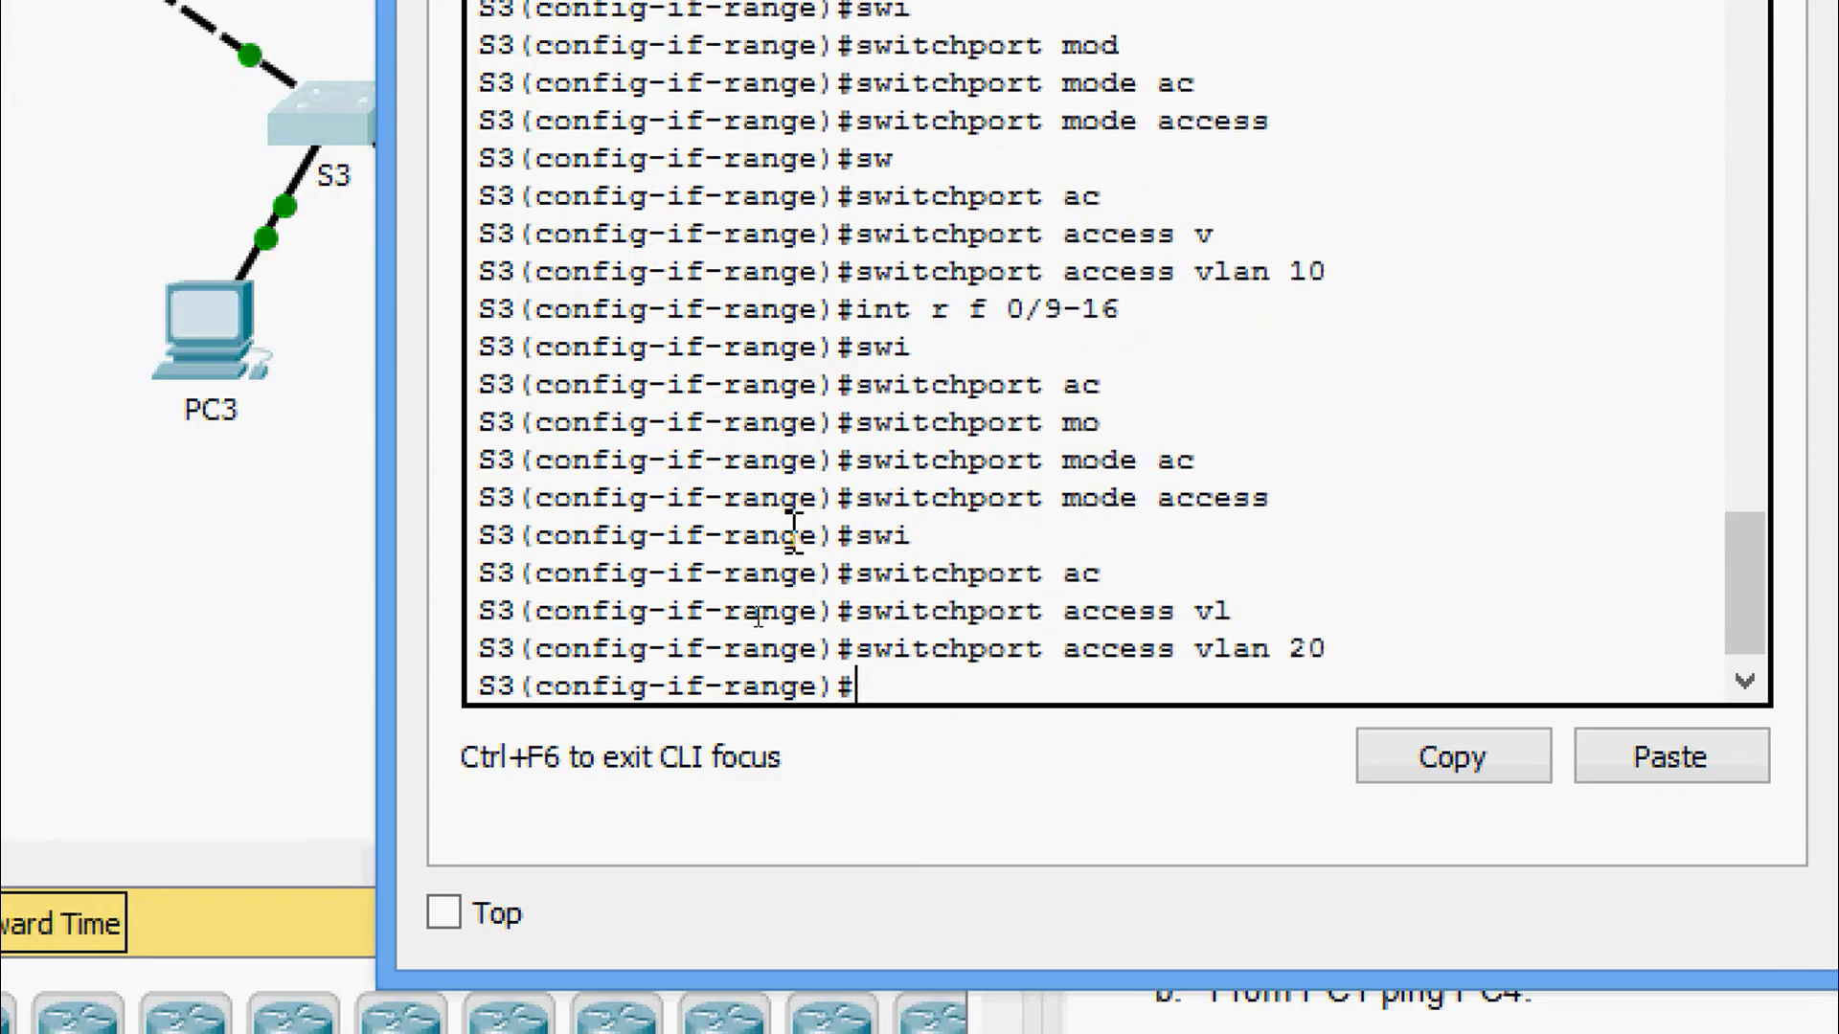
# Make S3 ports Fa0/17-24 access ports in VLAN 30.
pyautogui.write('int r')
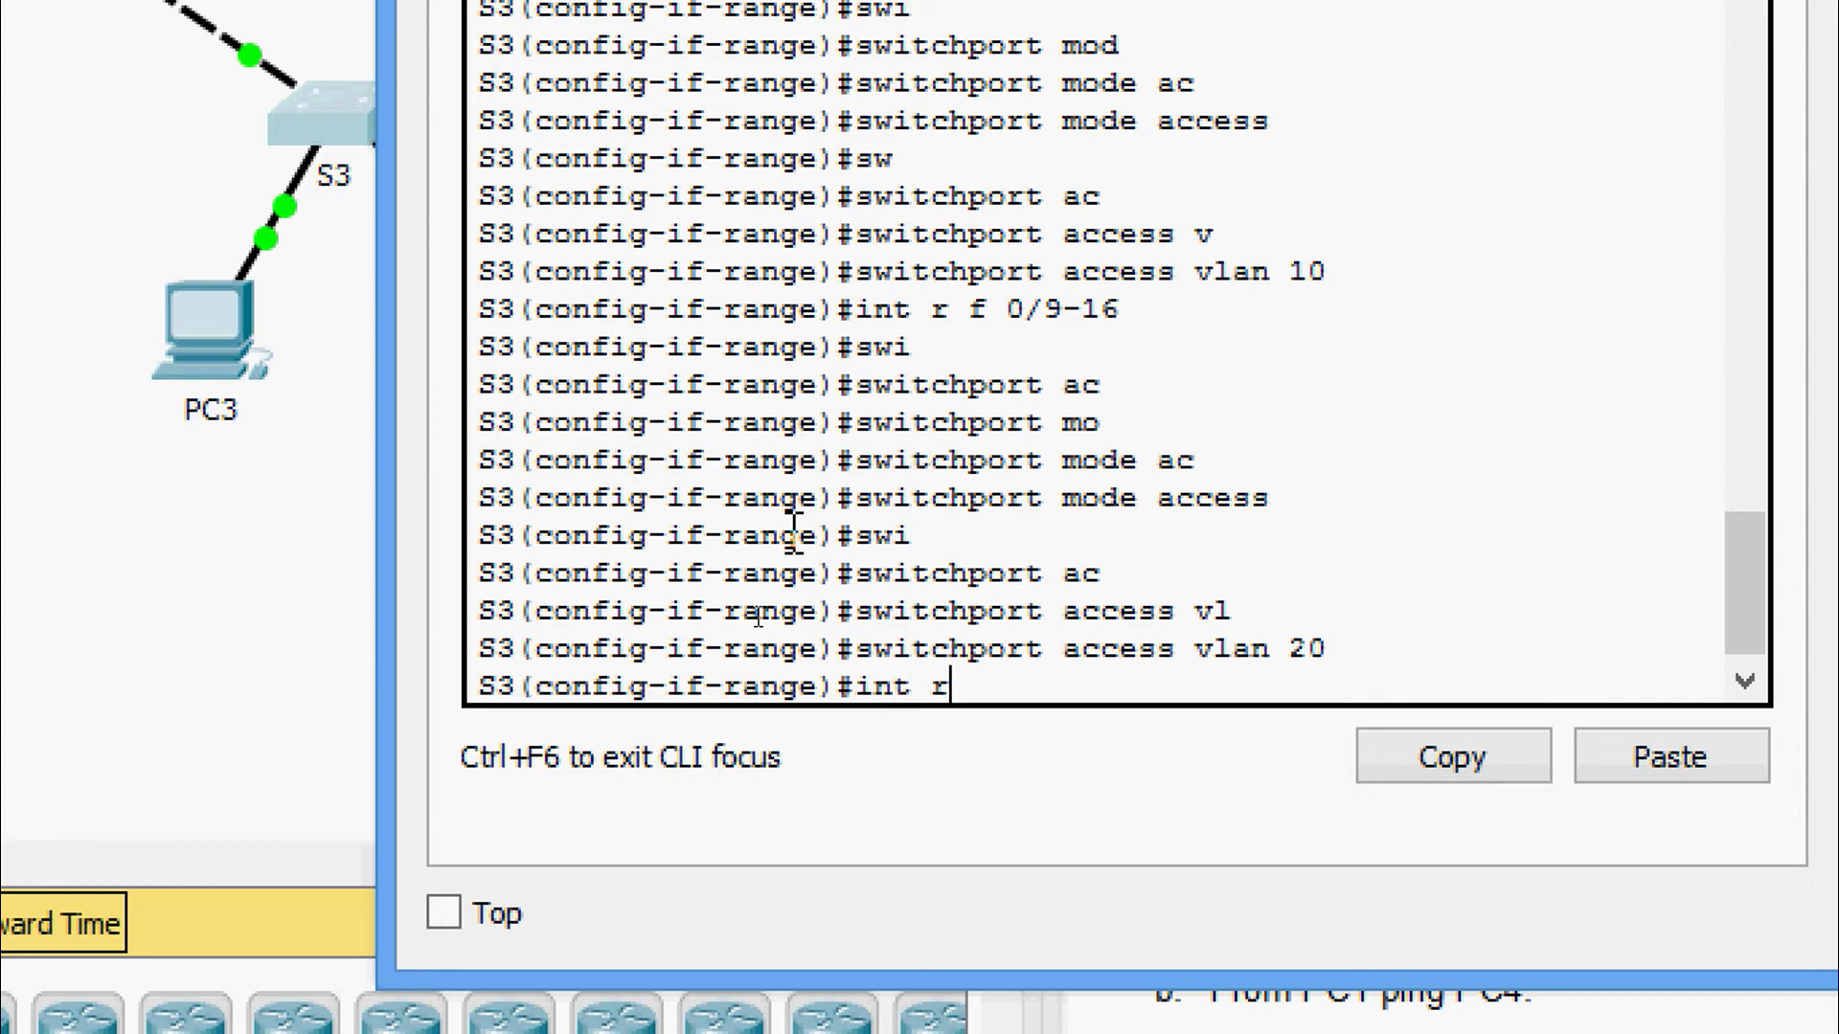
pyautogui.write('an fa 0/')
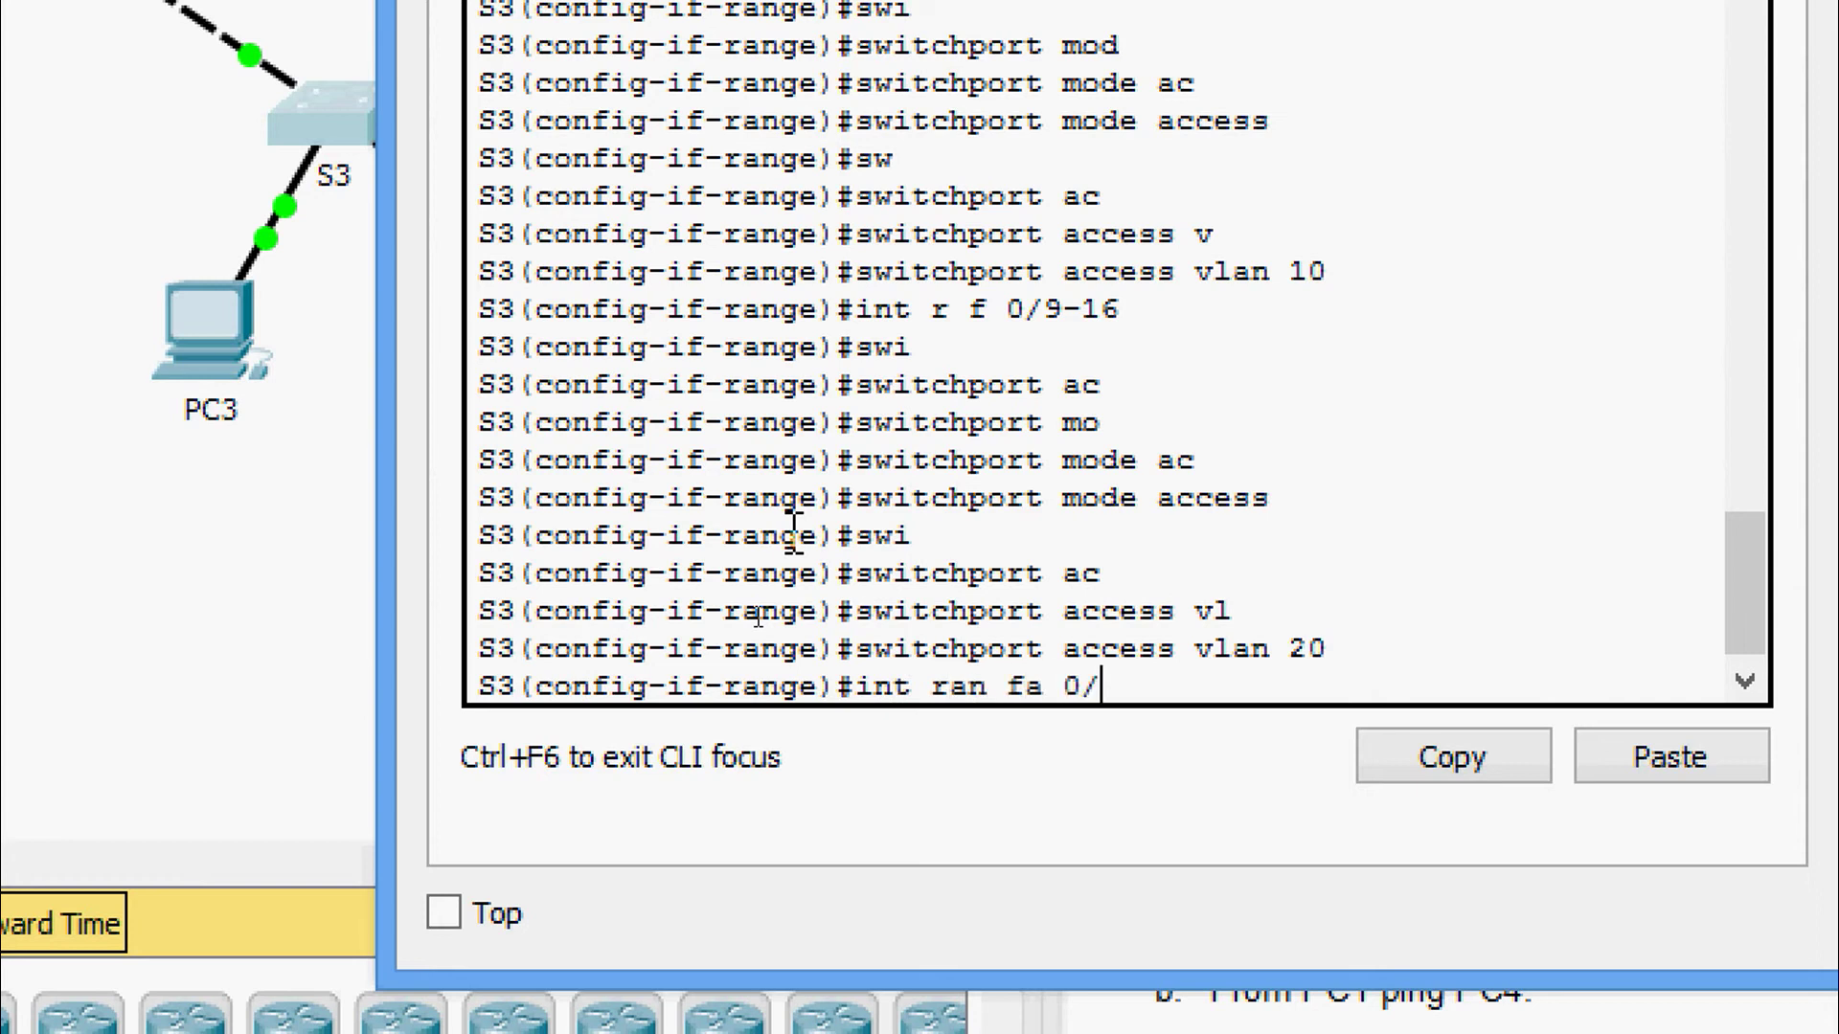
pyautogui.write('17-24')
pyautogui.press('Return')
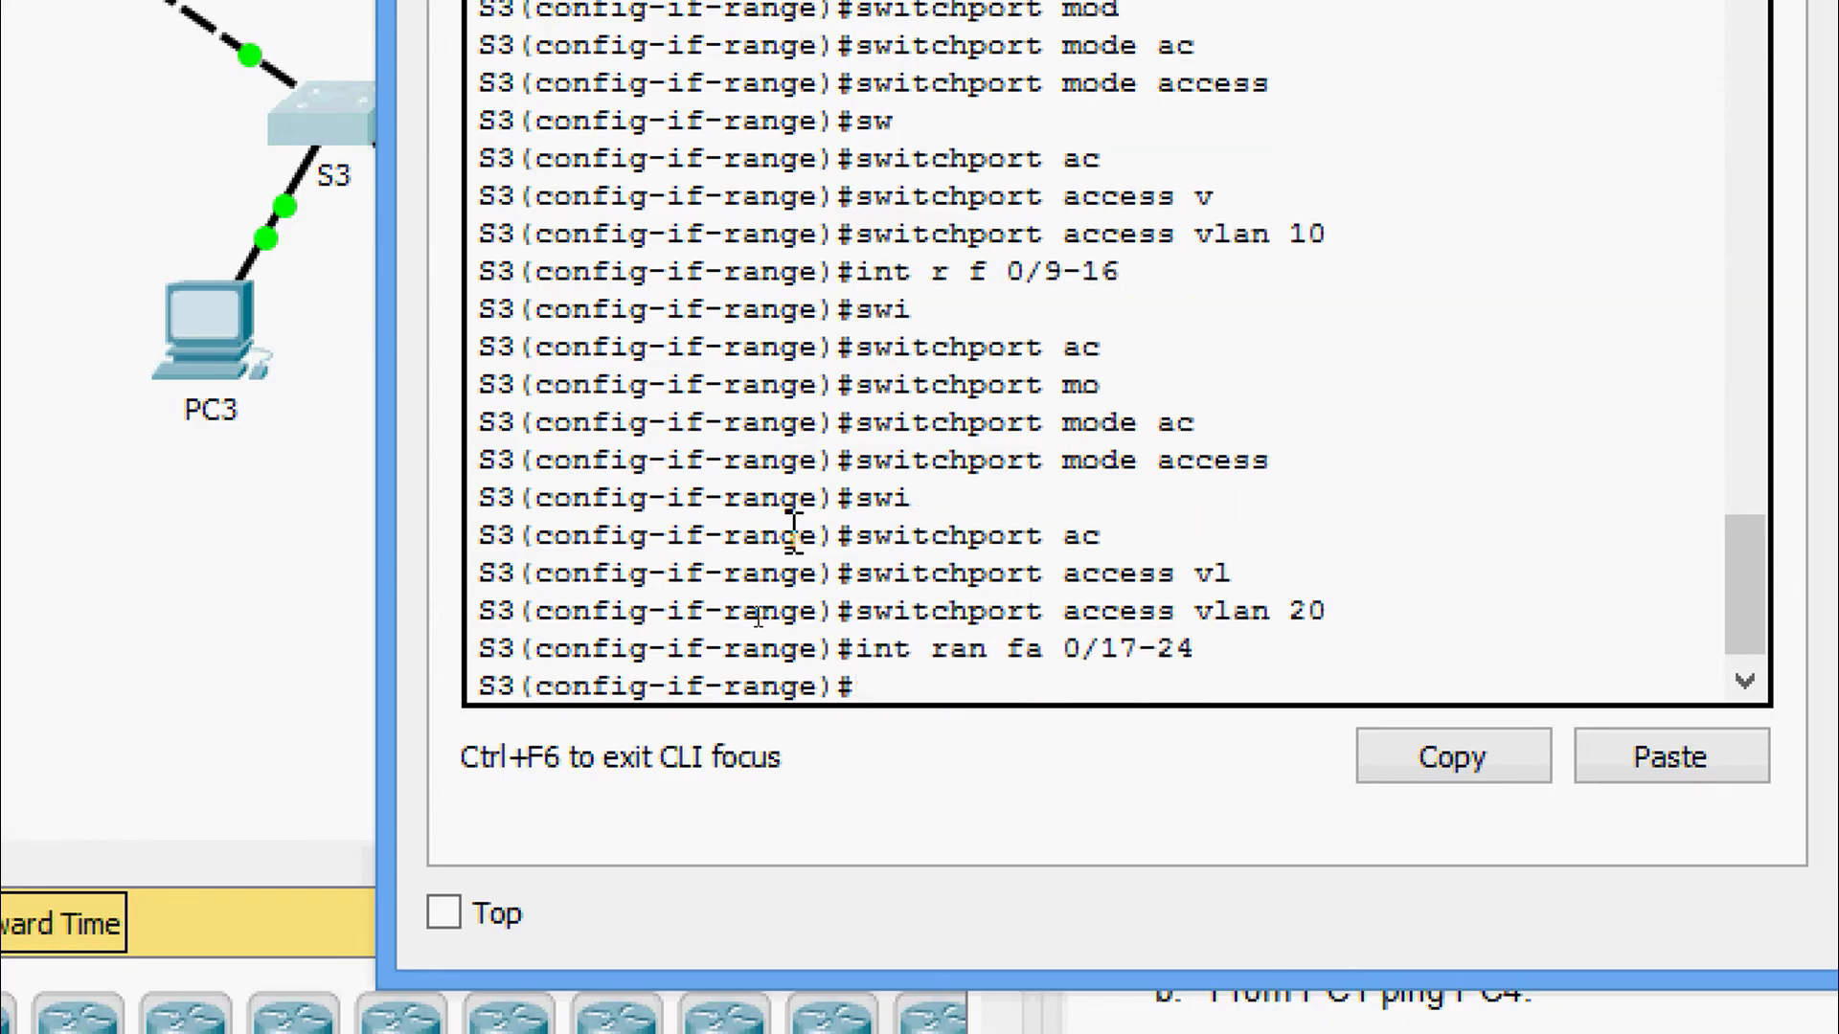
pyautogui.write('swi')
pyautogui.press('Tab')
pyautogui.write('a')
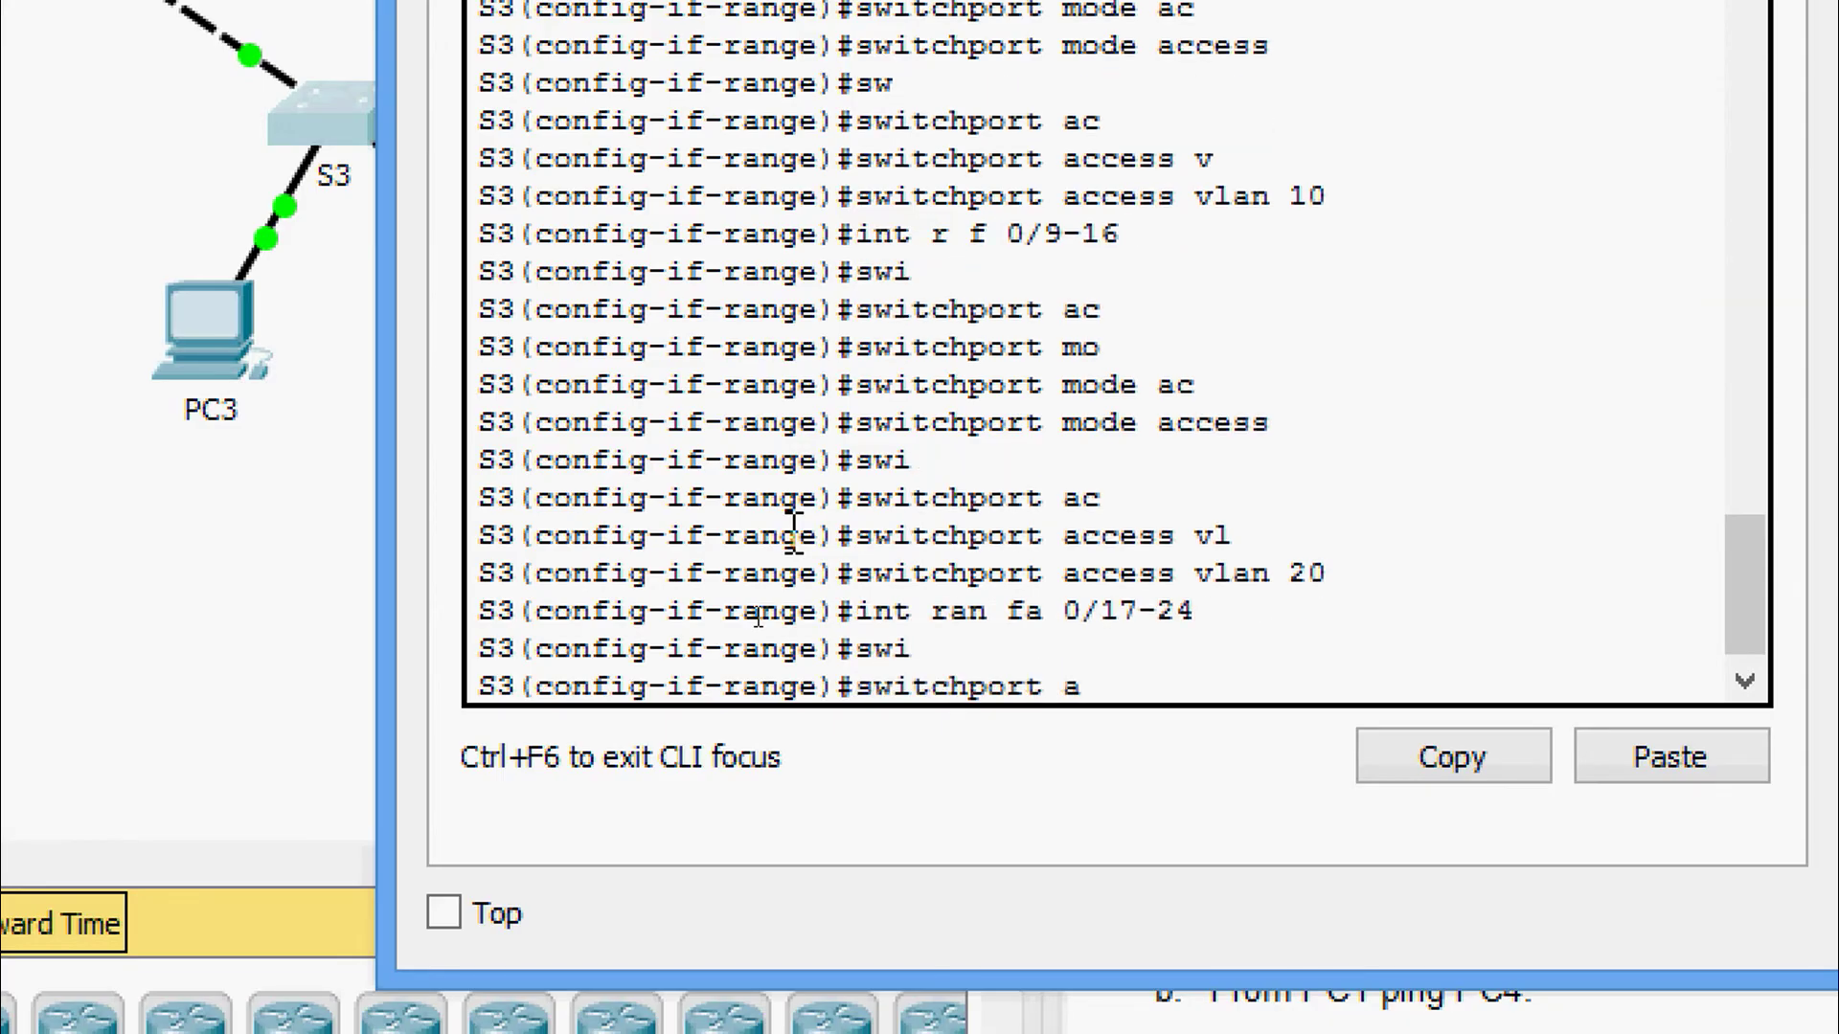
pyautogui.press('BackSpace')
pyautogui.write('mo')
pyautogui.press('Tab')
pyautogui.write('ac')
pyautogui.press('Tab')
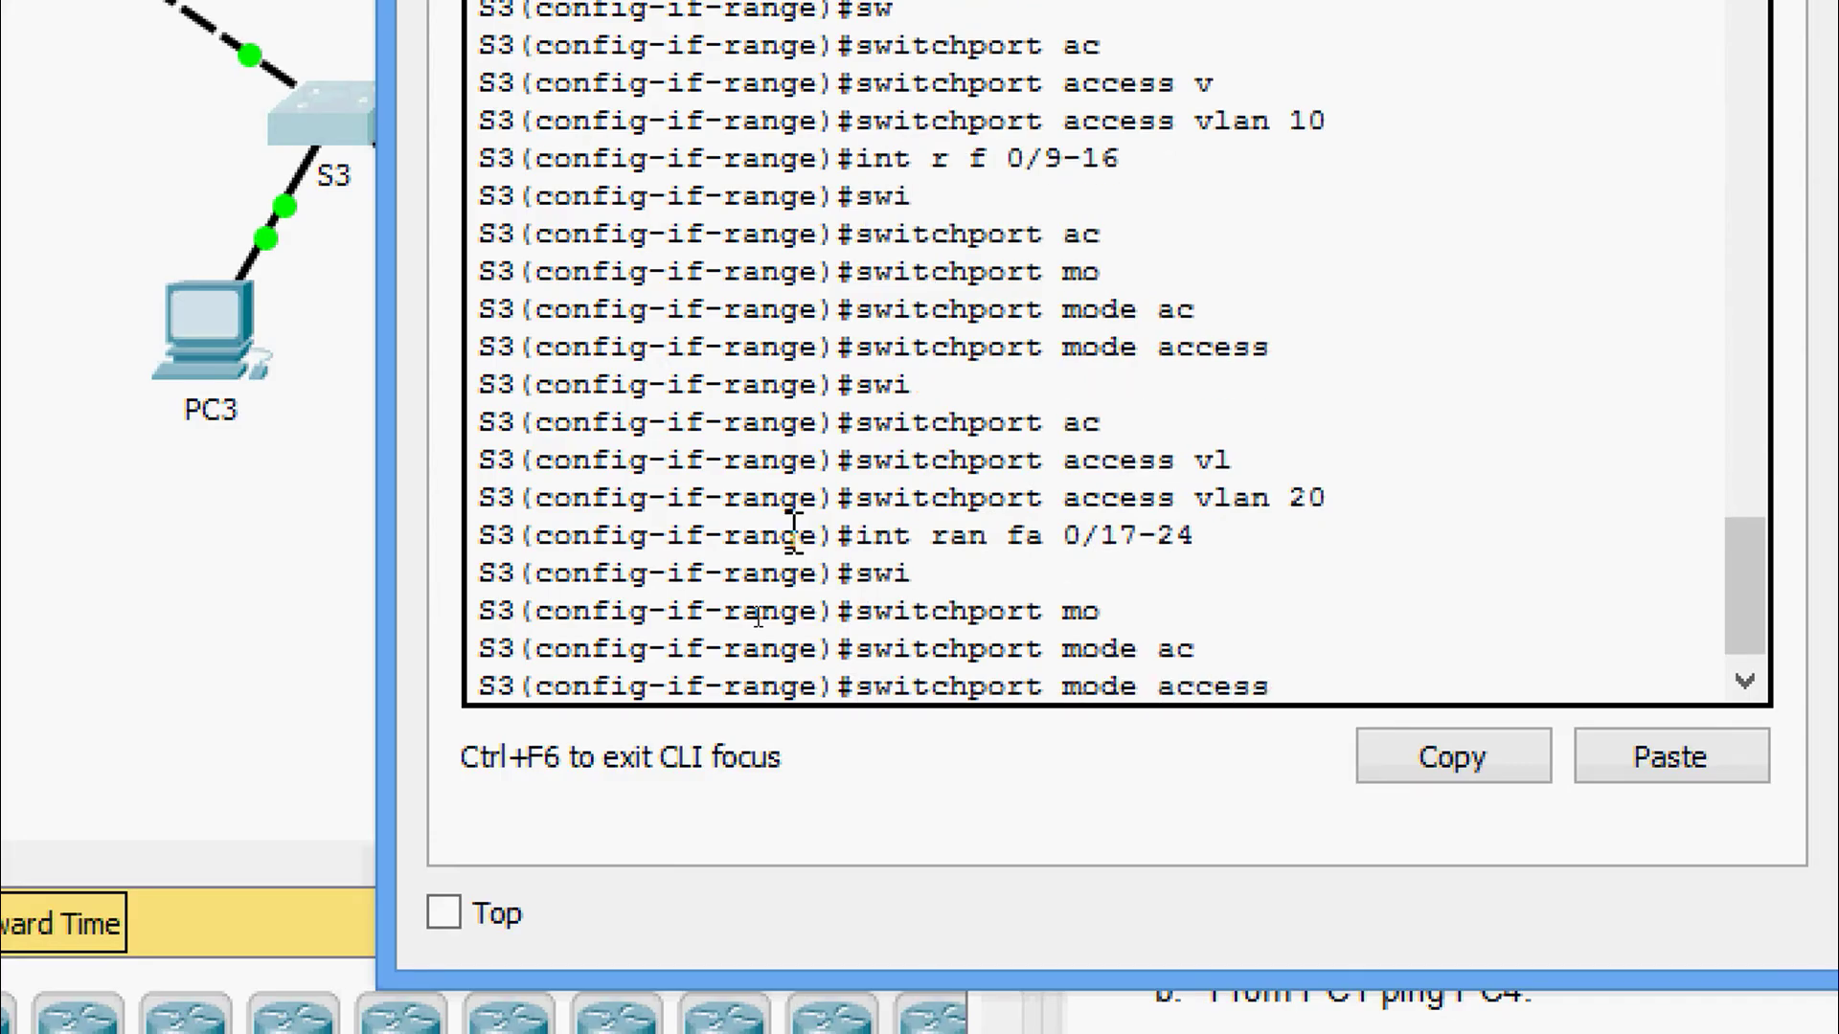
pyautogui.press('Return')
pyautogui.write('sw')
pyautogui.press('Tab')
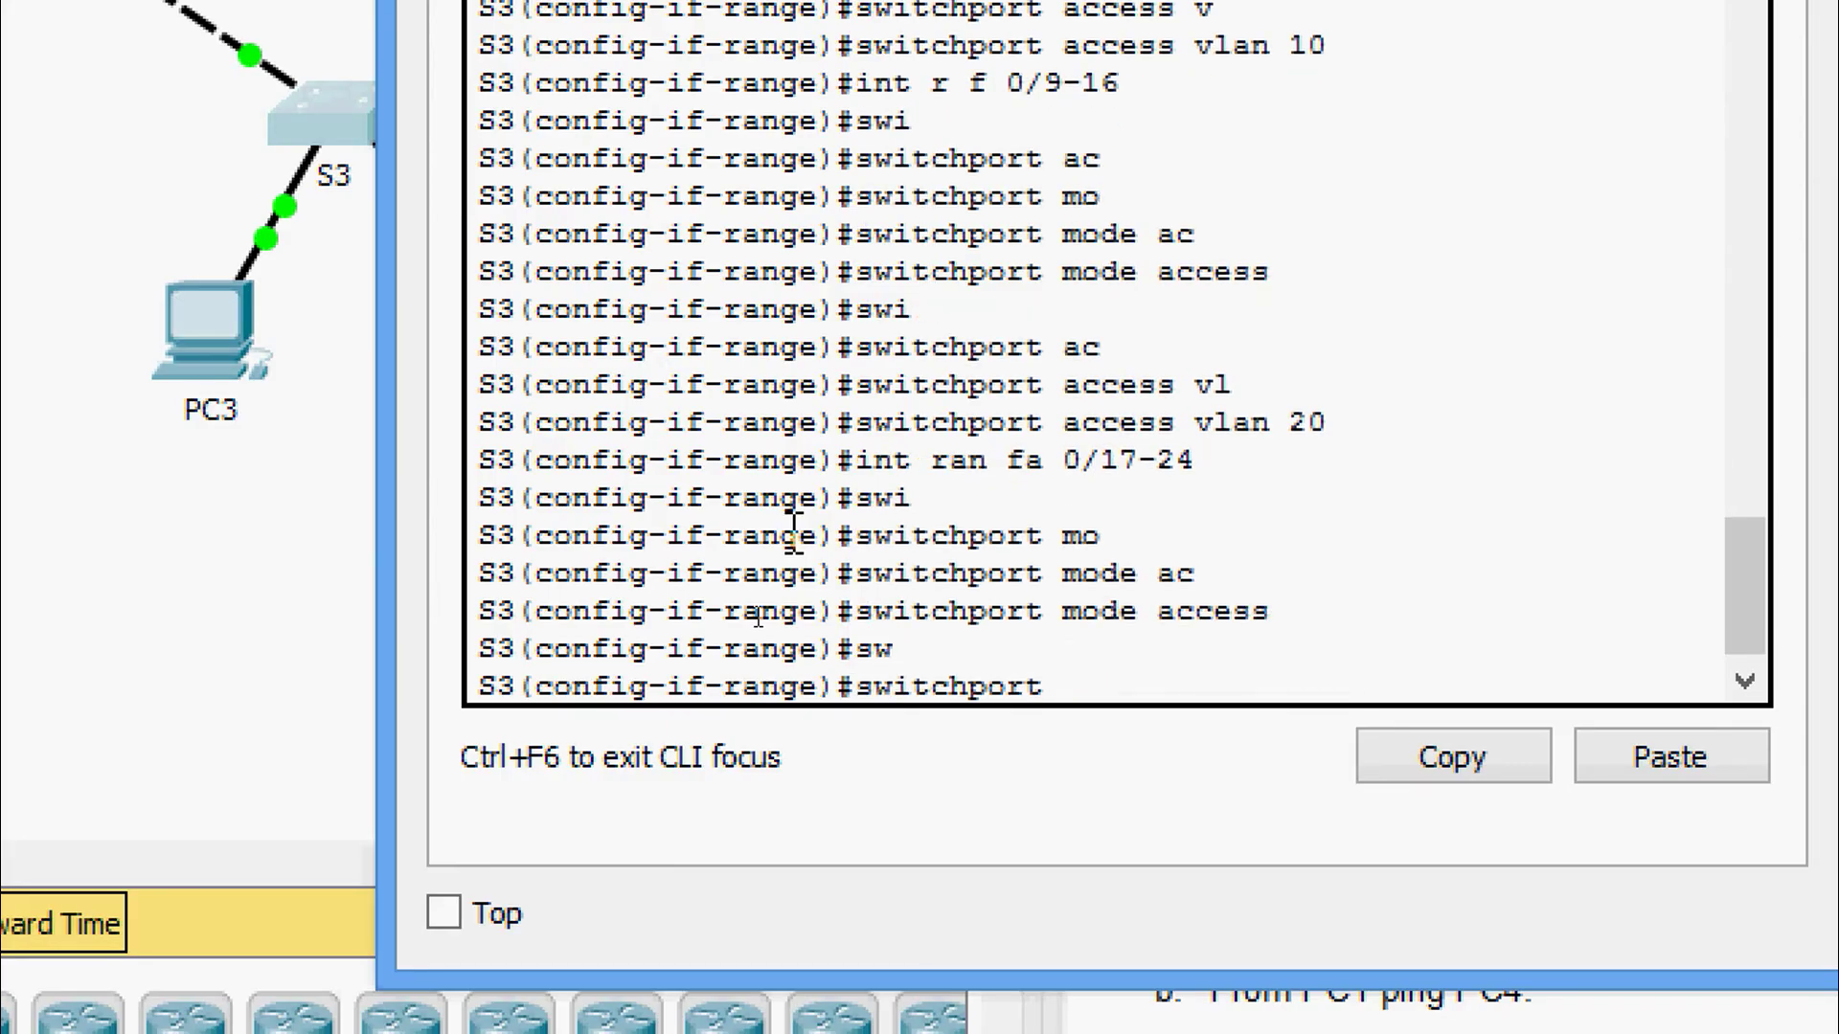
pyautogui.write('ac')
pyautogui.press('Tab')
pyautogui.write('v')
pyautogui.press('Tab')
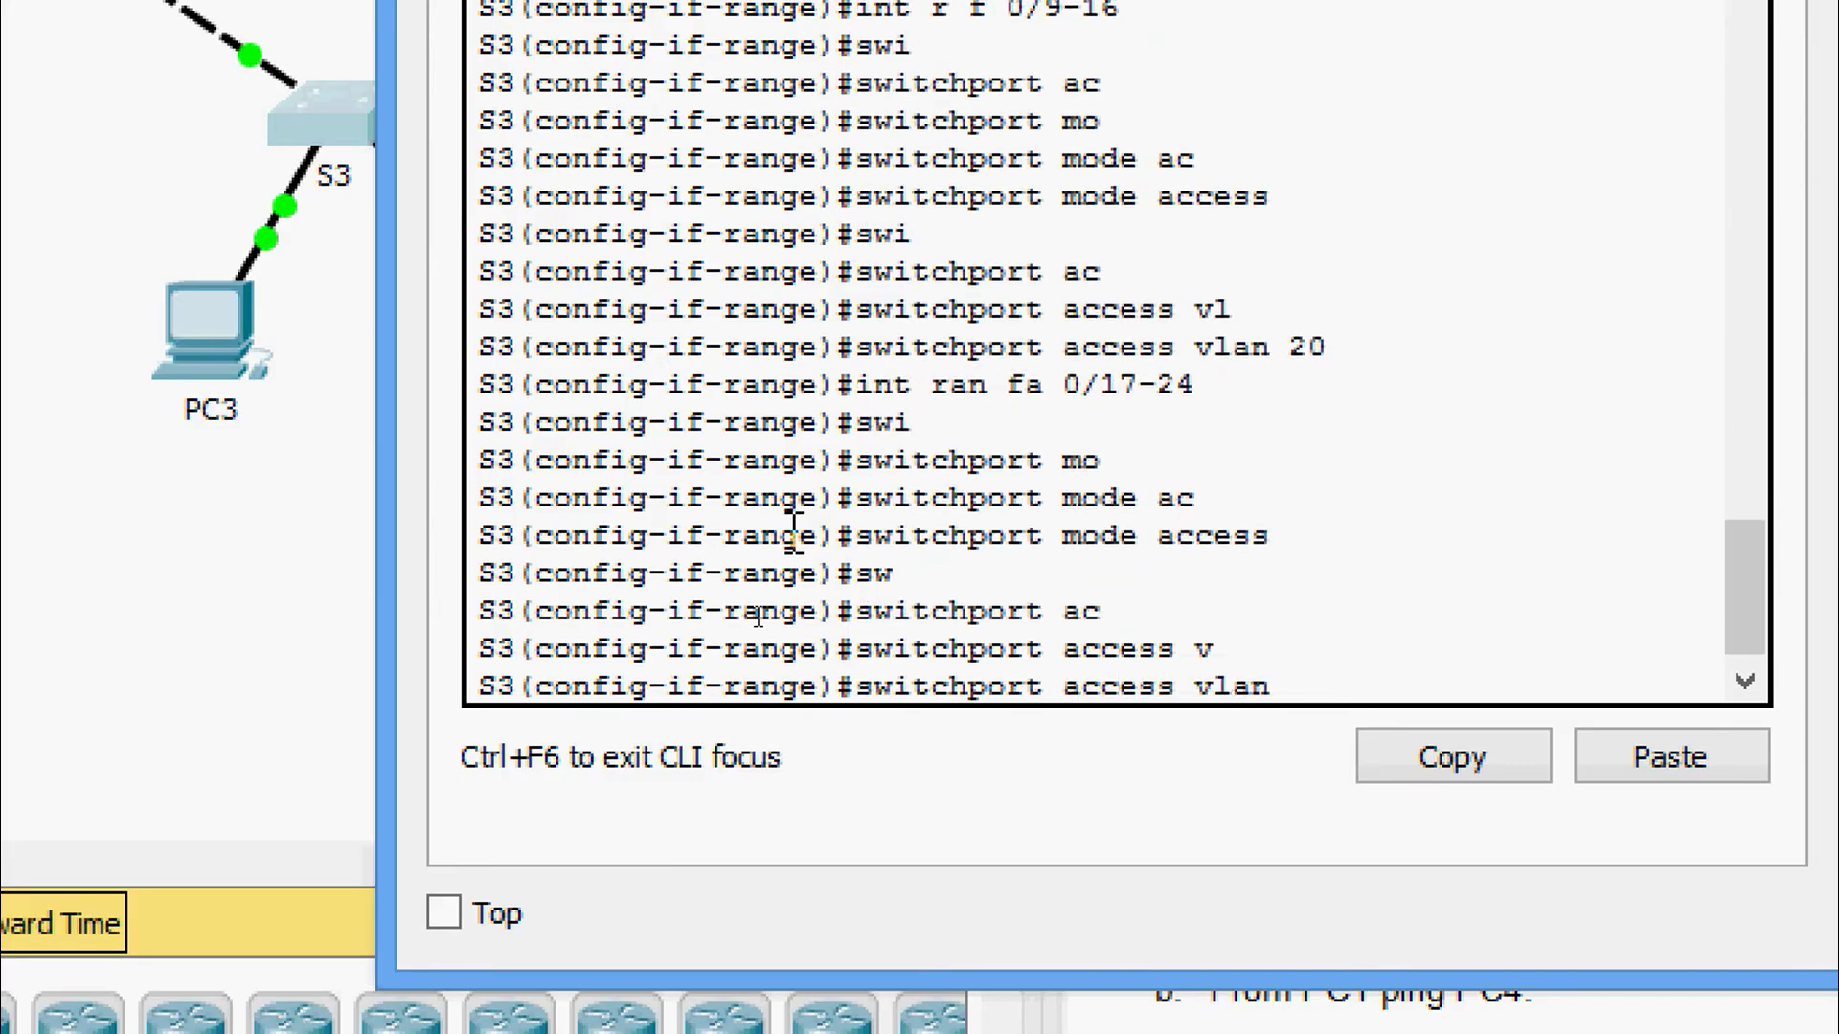
pyautogui.write('30')
pyautogui.press('Return')
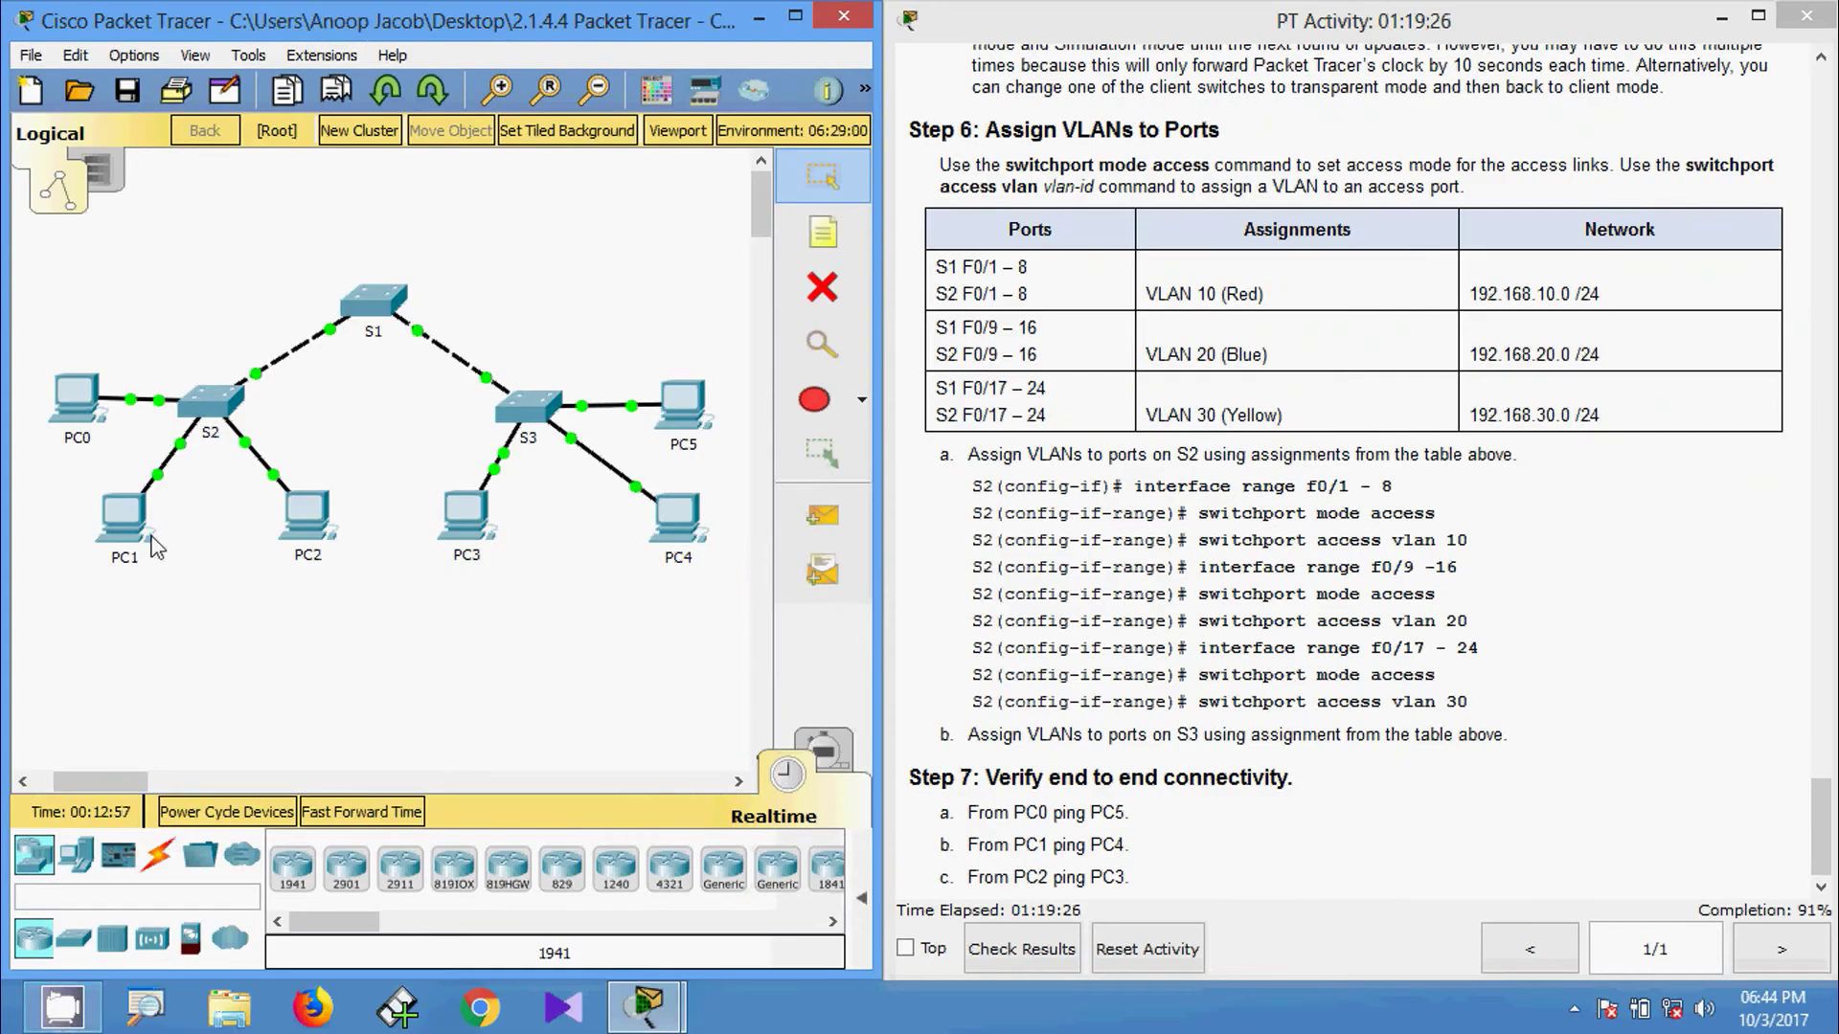
# Run ipconfig in PC5's Command Prompt to display its IP address.
pyautogui.click(682, 422)
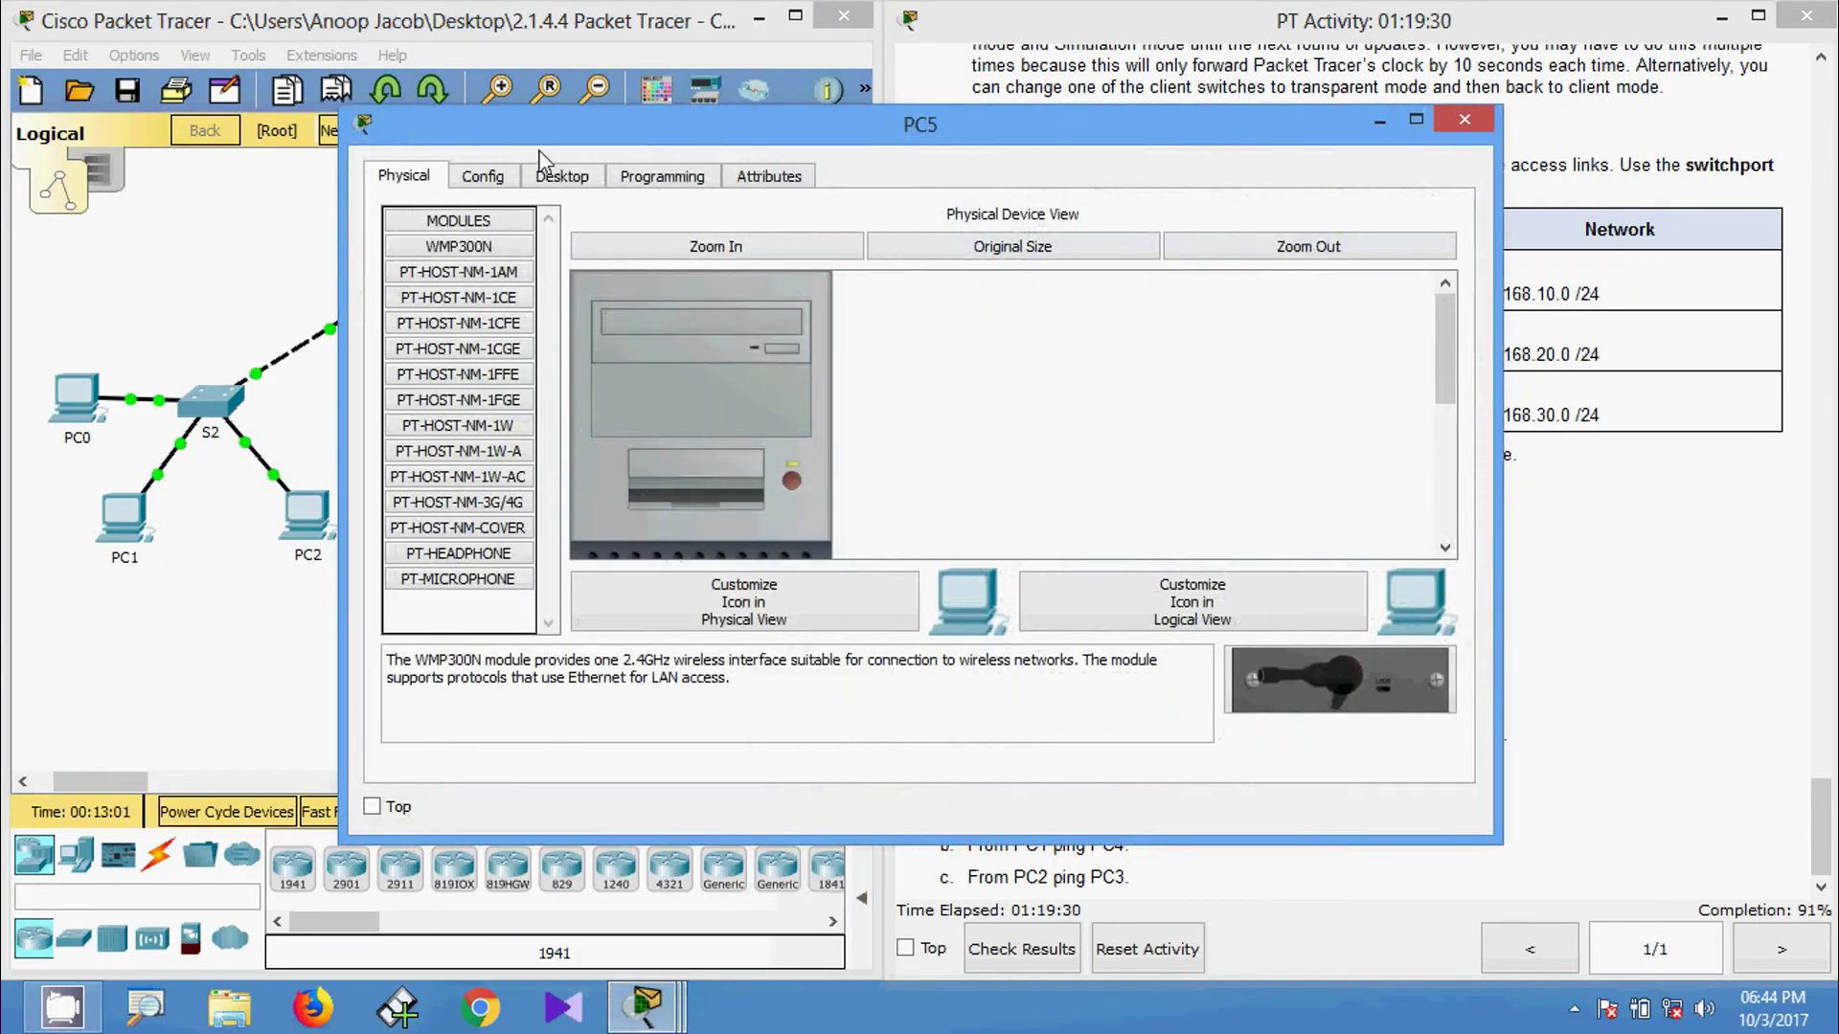
pyautogui.click(561, 175)
pyautogui.click(1117, 268)
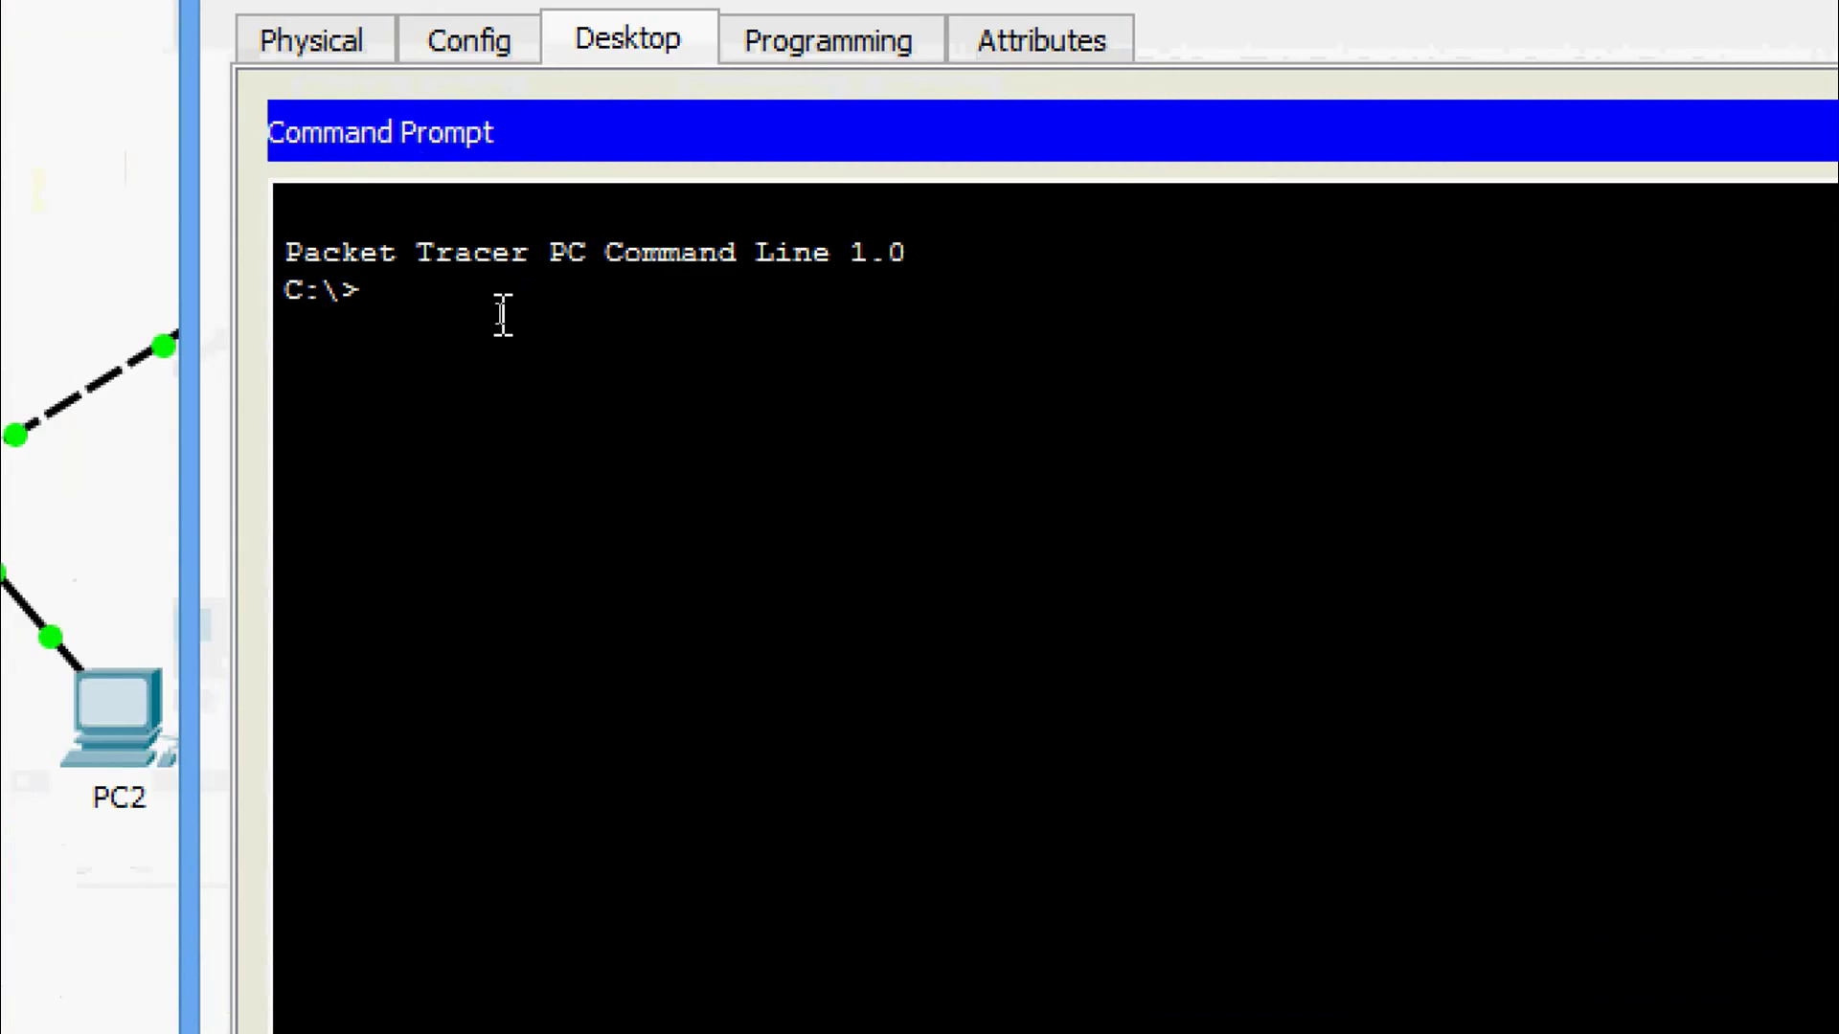
pyautogui.write('ipconfig')
pyautogui.press('Return')
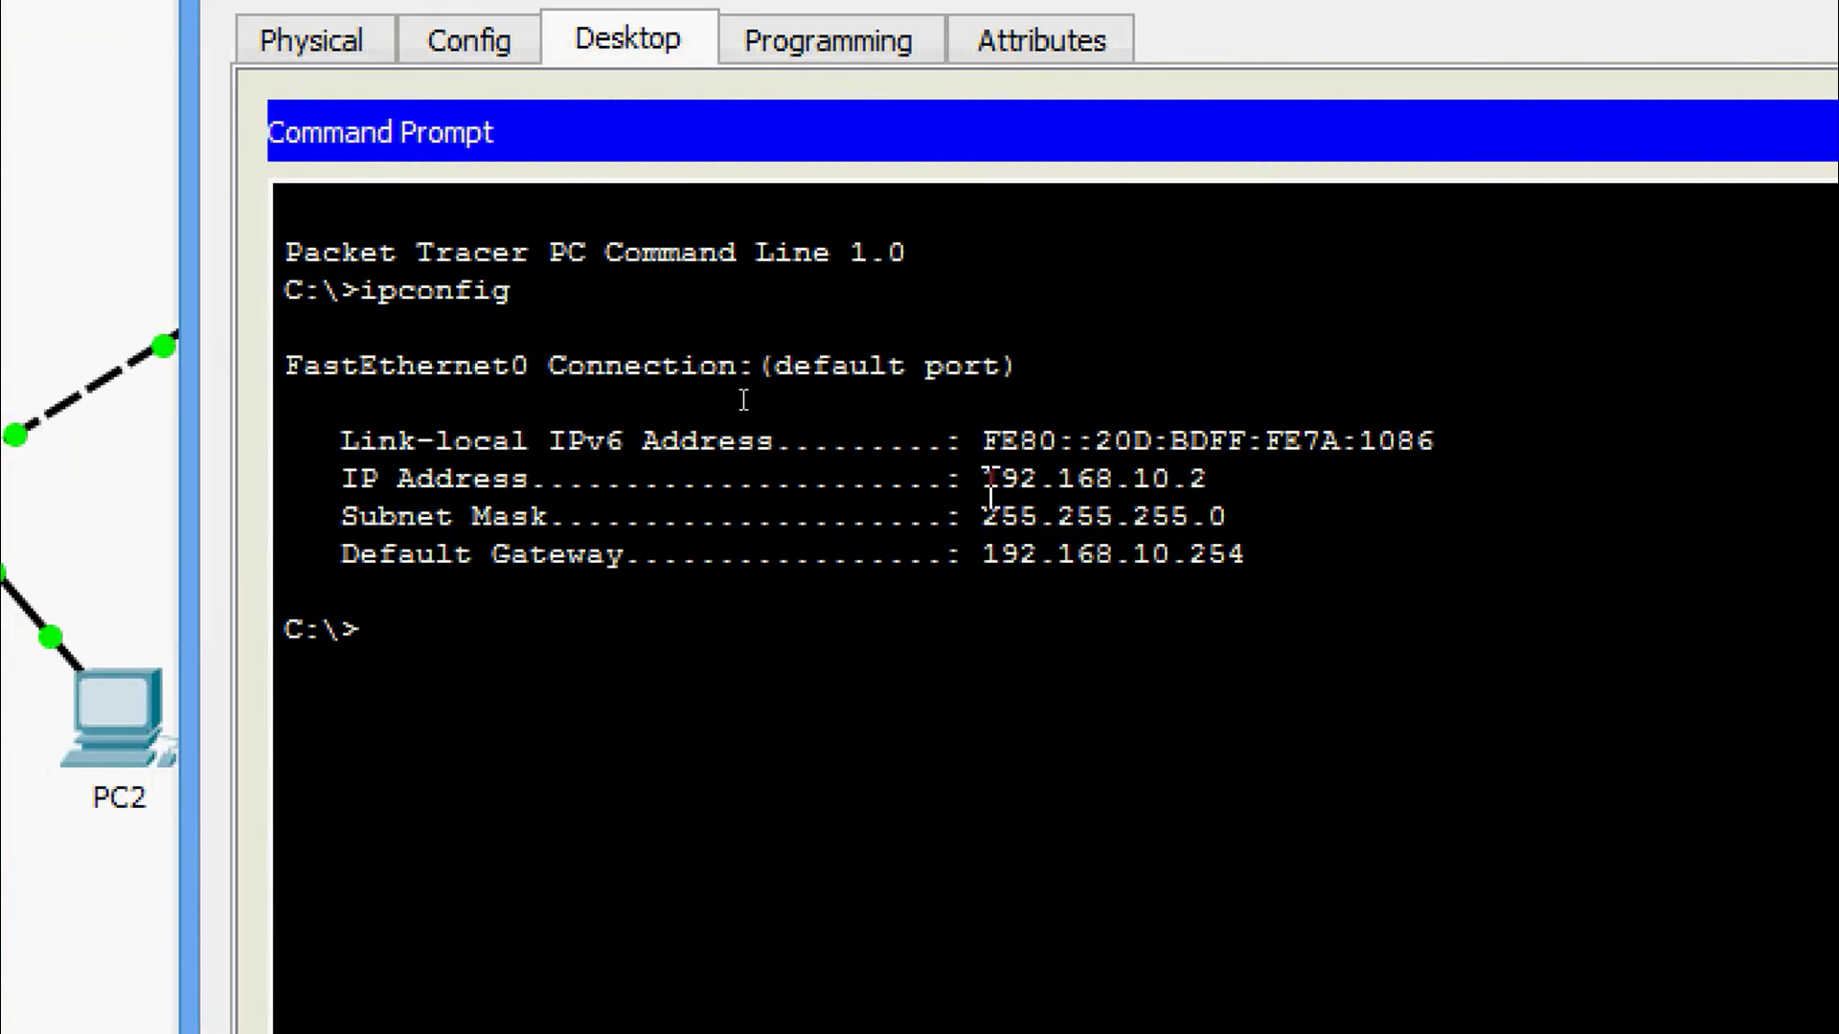
# Copy PC5's IP address 192.168.10.2 and close PC5's window.
pyautogui.moveTo(982, 479); pyautogui.dragTo(1198, 471)
pyautogui.rightClick(1173, 481)
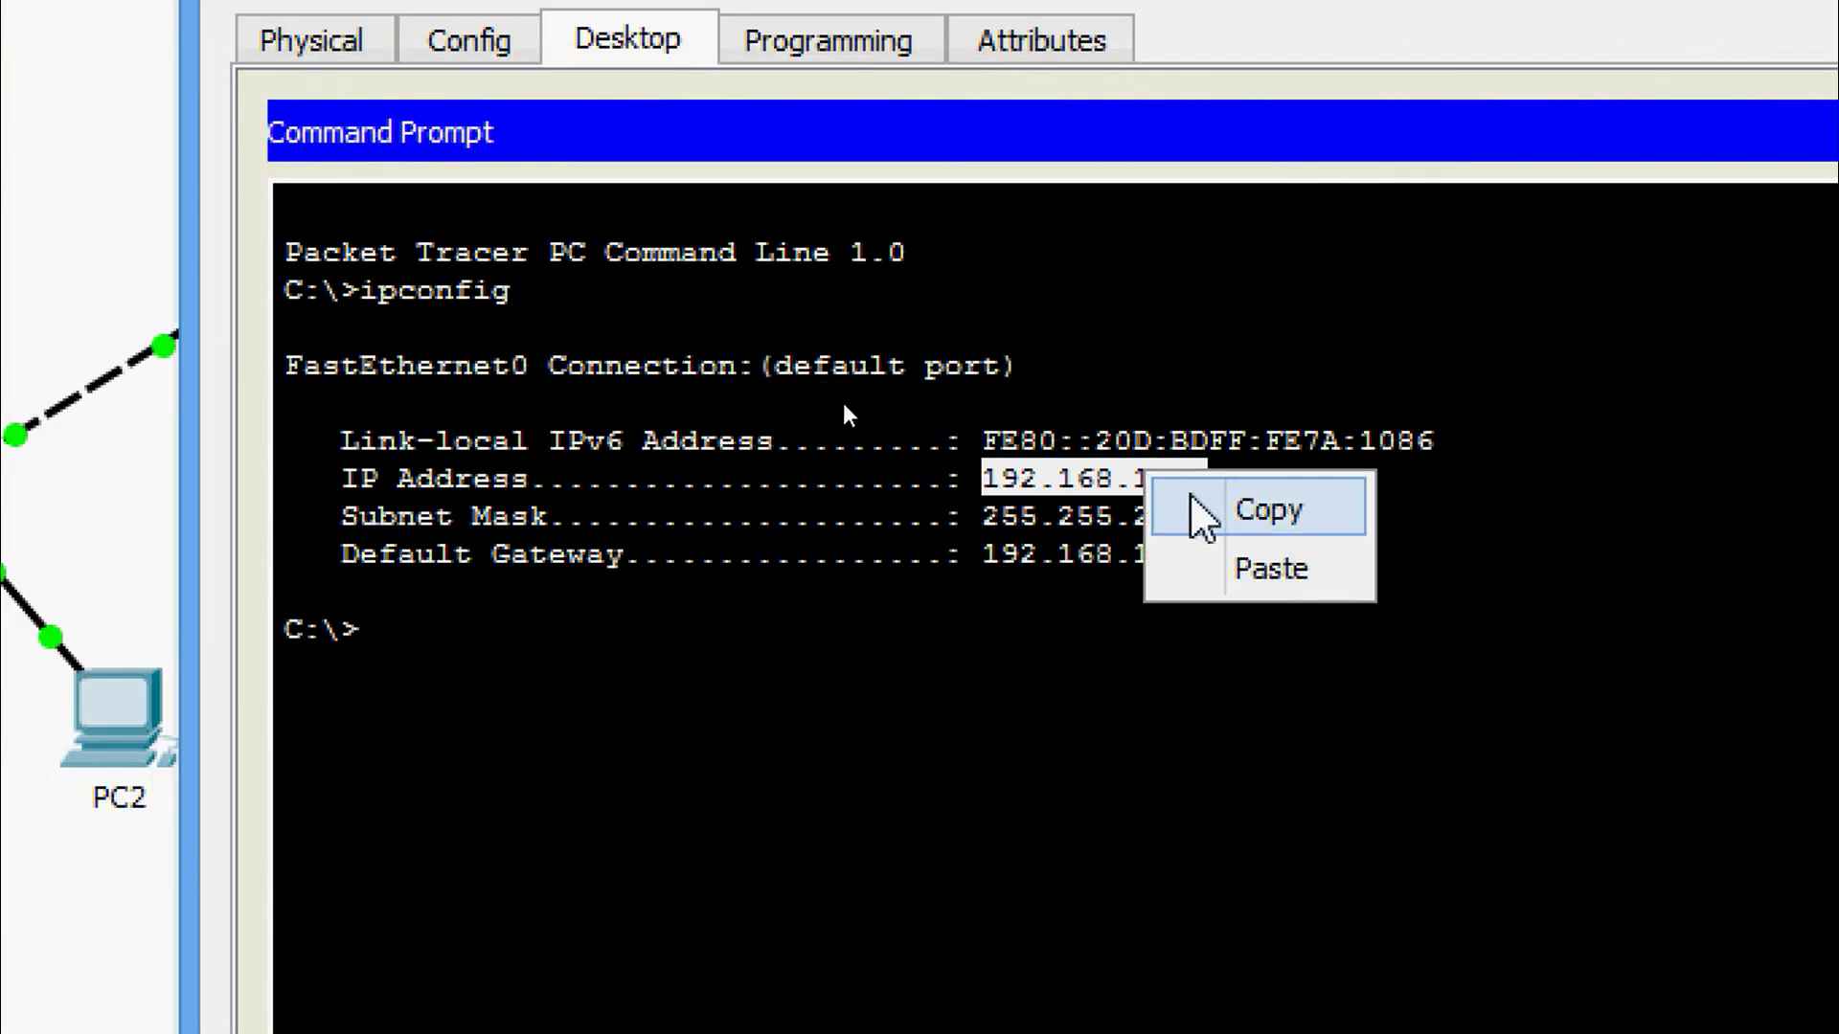
pyautogui.click(1199, 509)
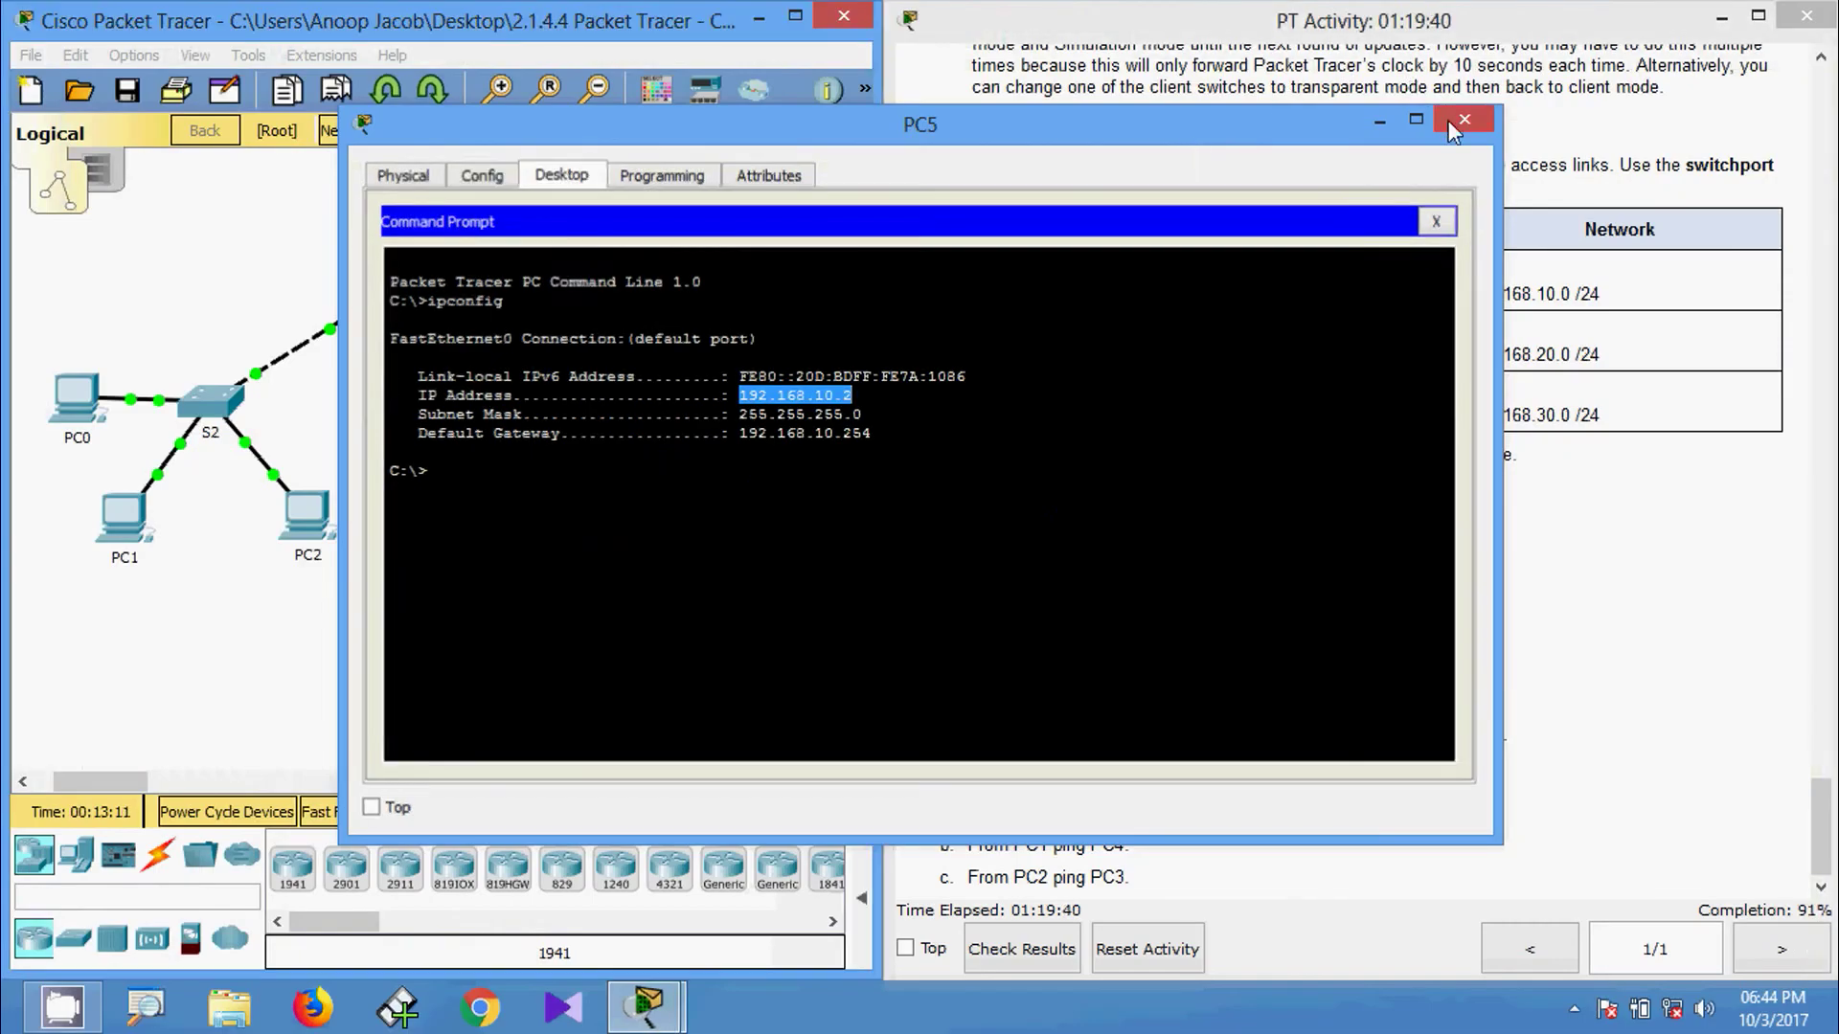
pyautogui.click(1464, 118)
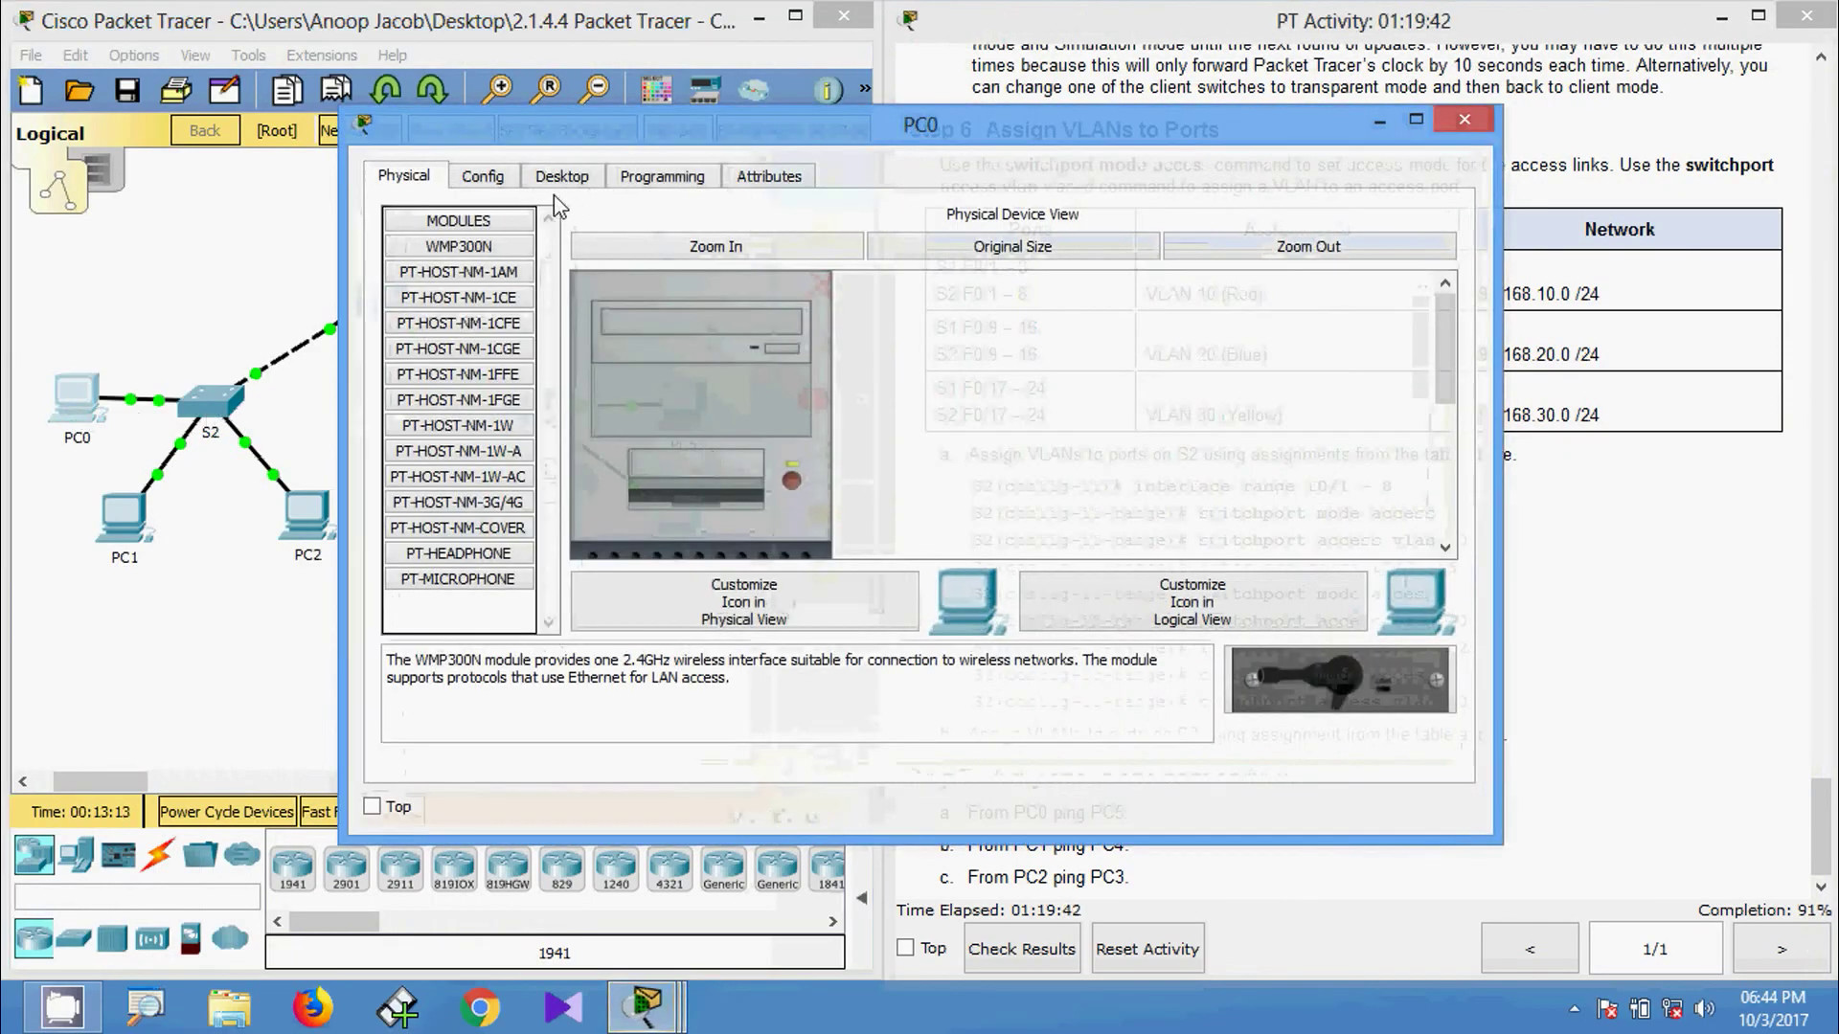
# From PC0's Command Prompt, ping the pasted address 192.168.10.2.
pyautogui.click(575, 182)
pyautogui.click(1073, 297)
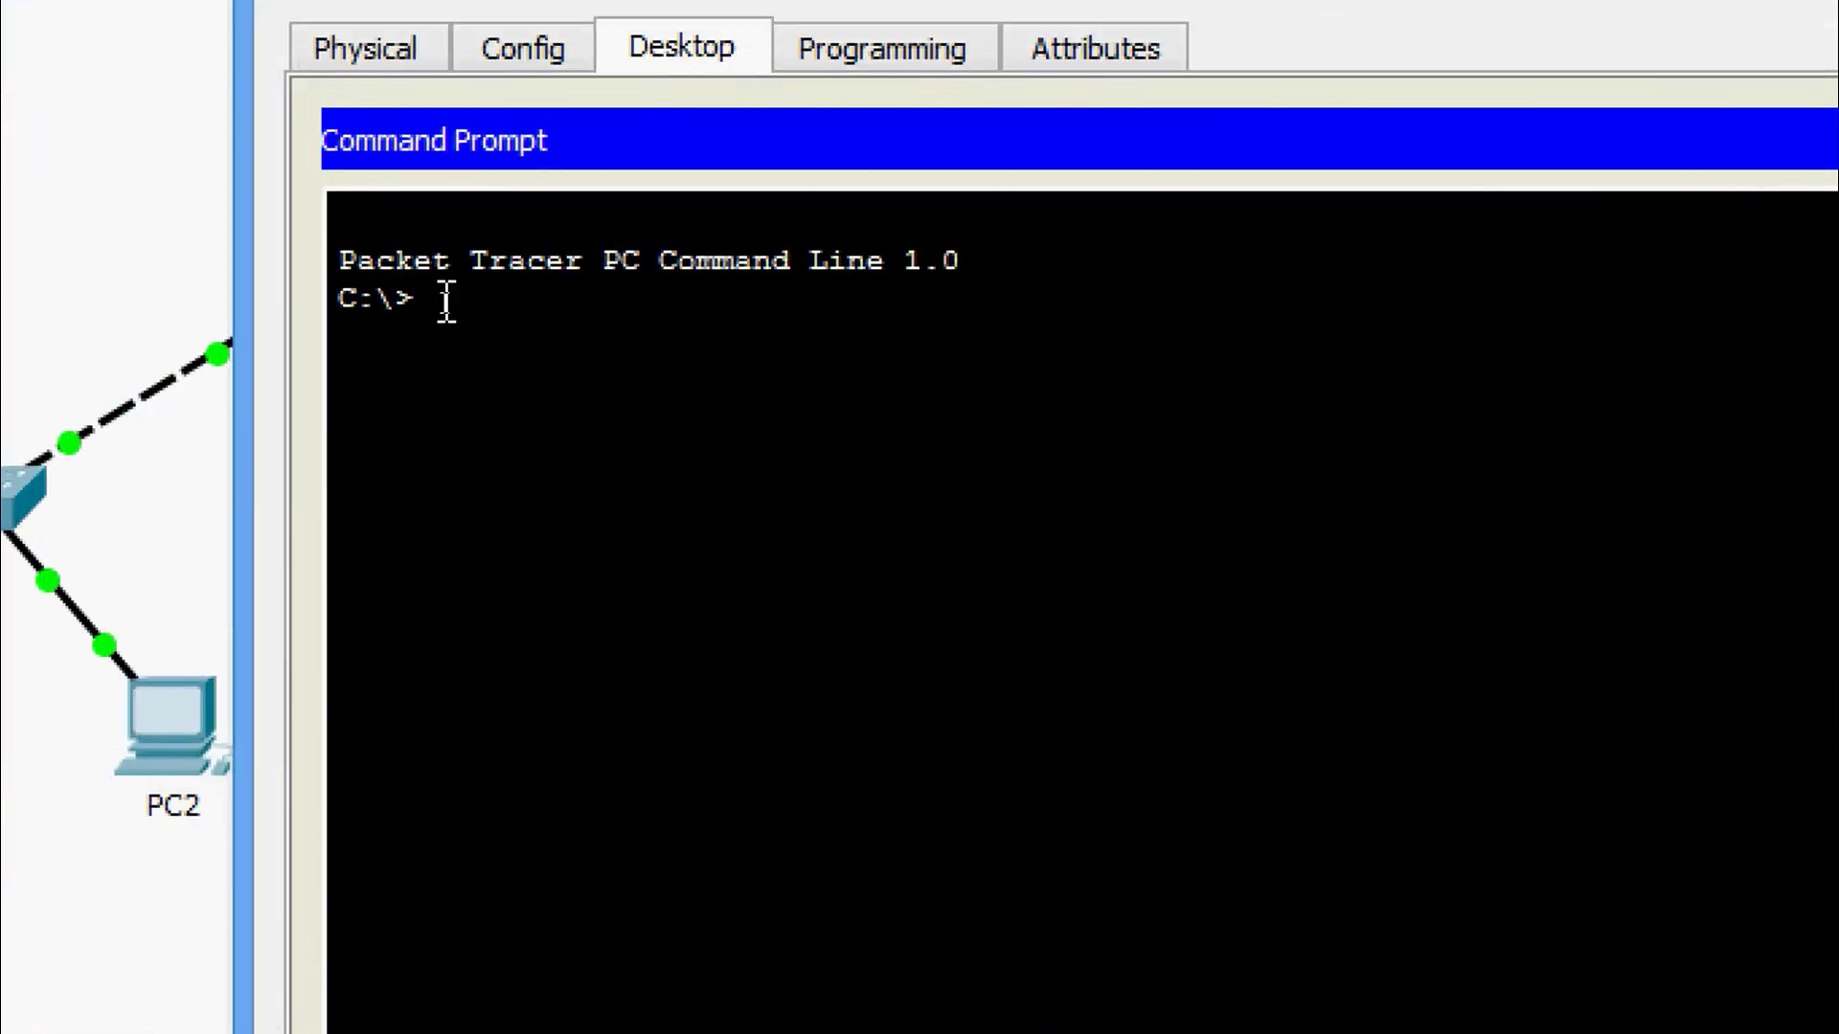
pyautogui.write('ping')
pyautogui.rightClick(529, 297)
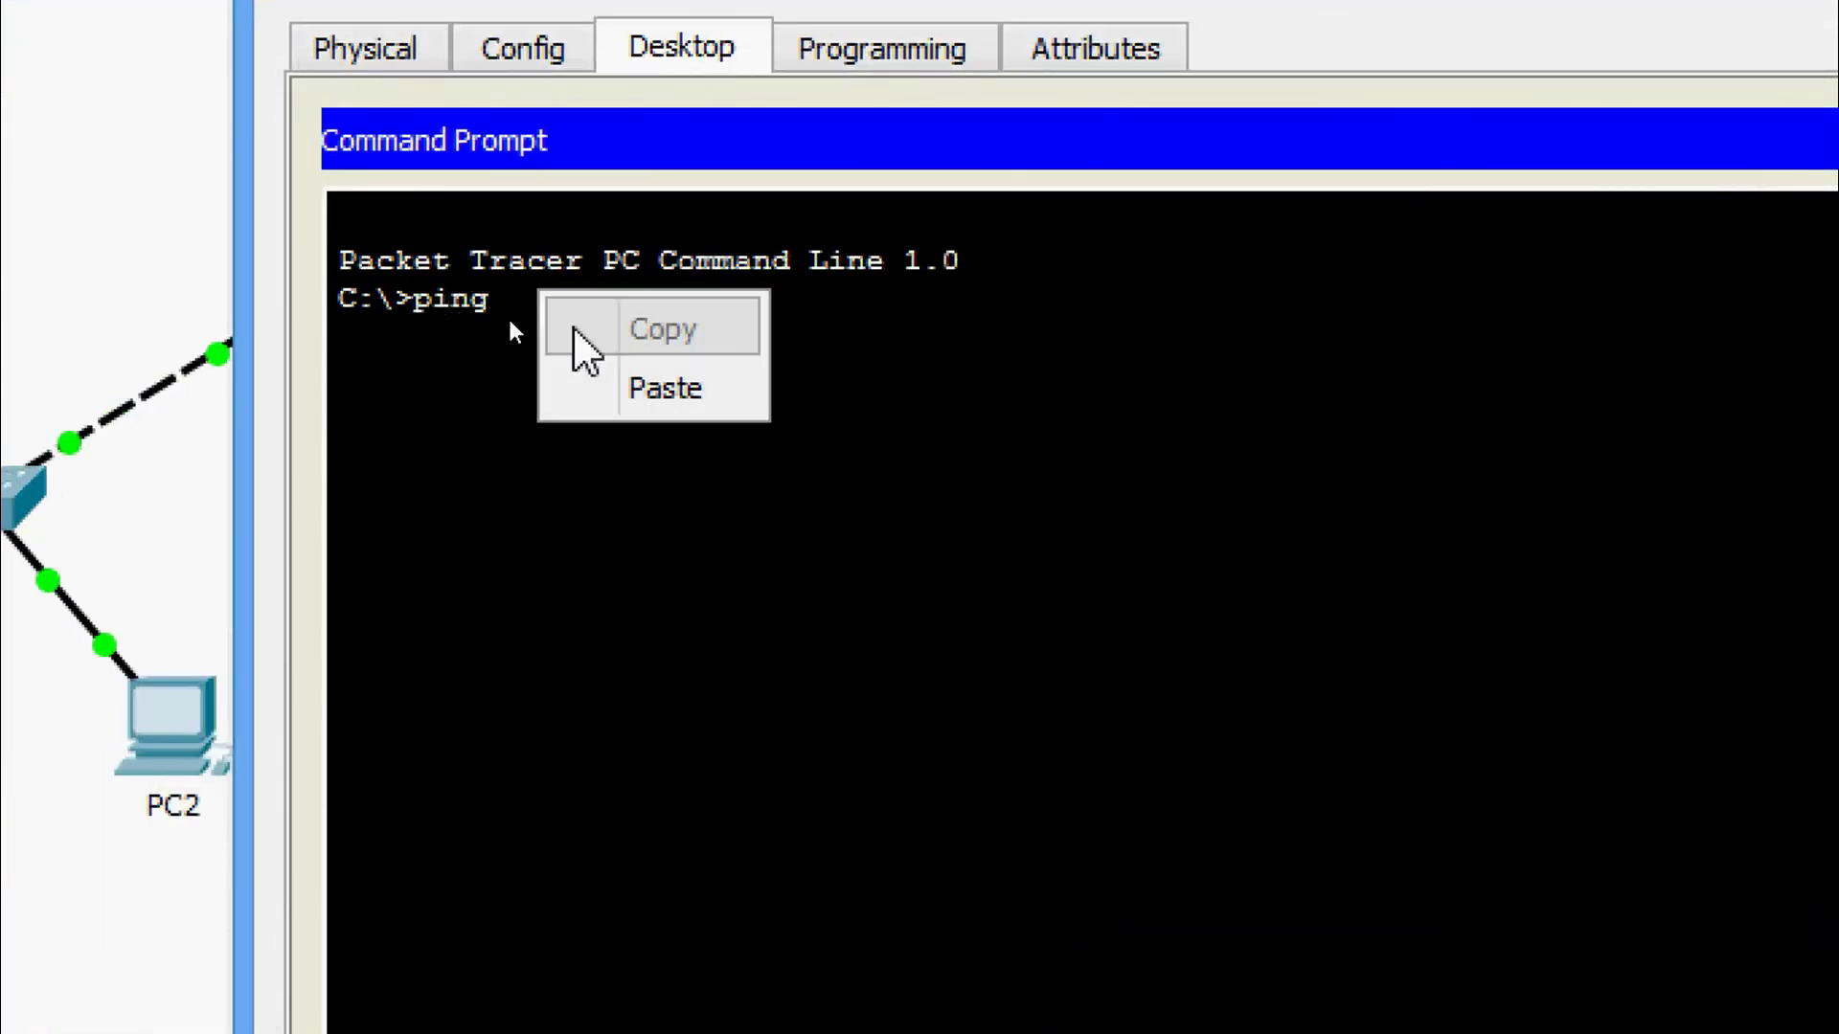
pyautogui.click(596, 383)
pyautogui.press('Return')
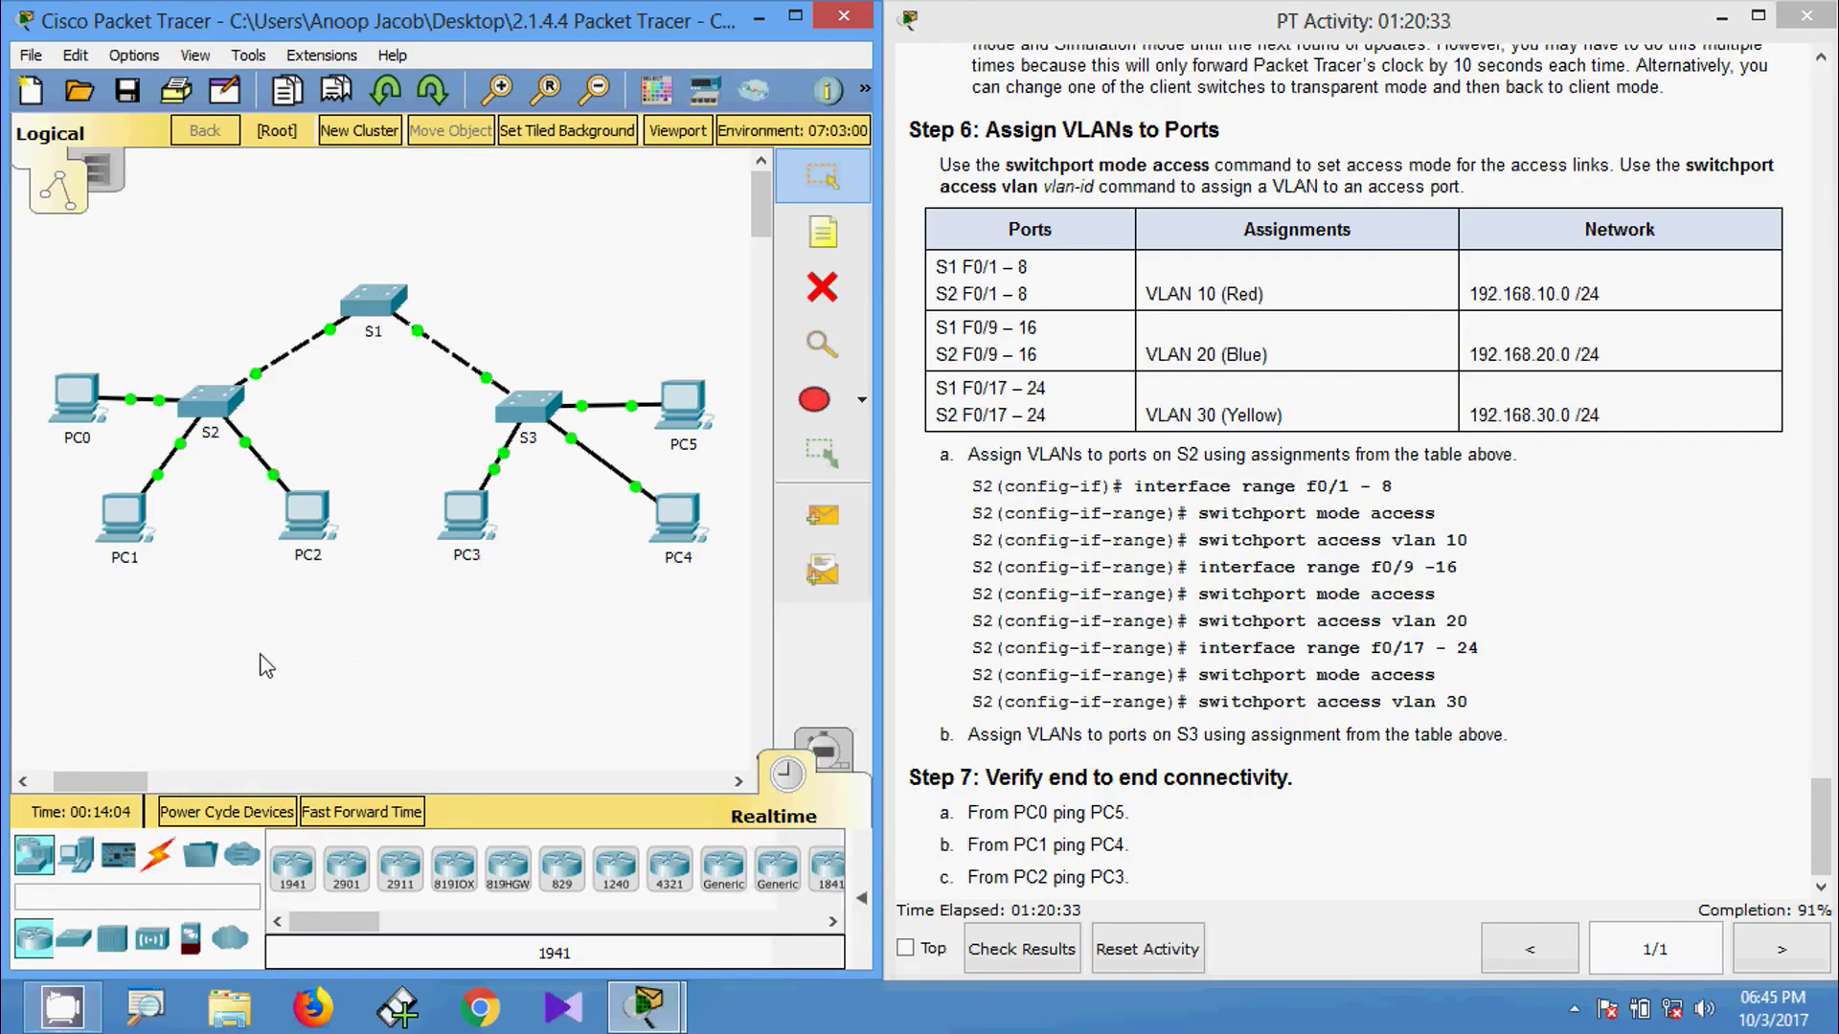
# From PC1's Command Prompt, ping PC4 at 192.168.20.2, then close PC1's window.
pyautogui.click(119, 519)
pyautogui.click(598, 184)
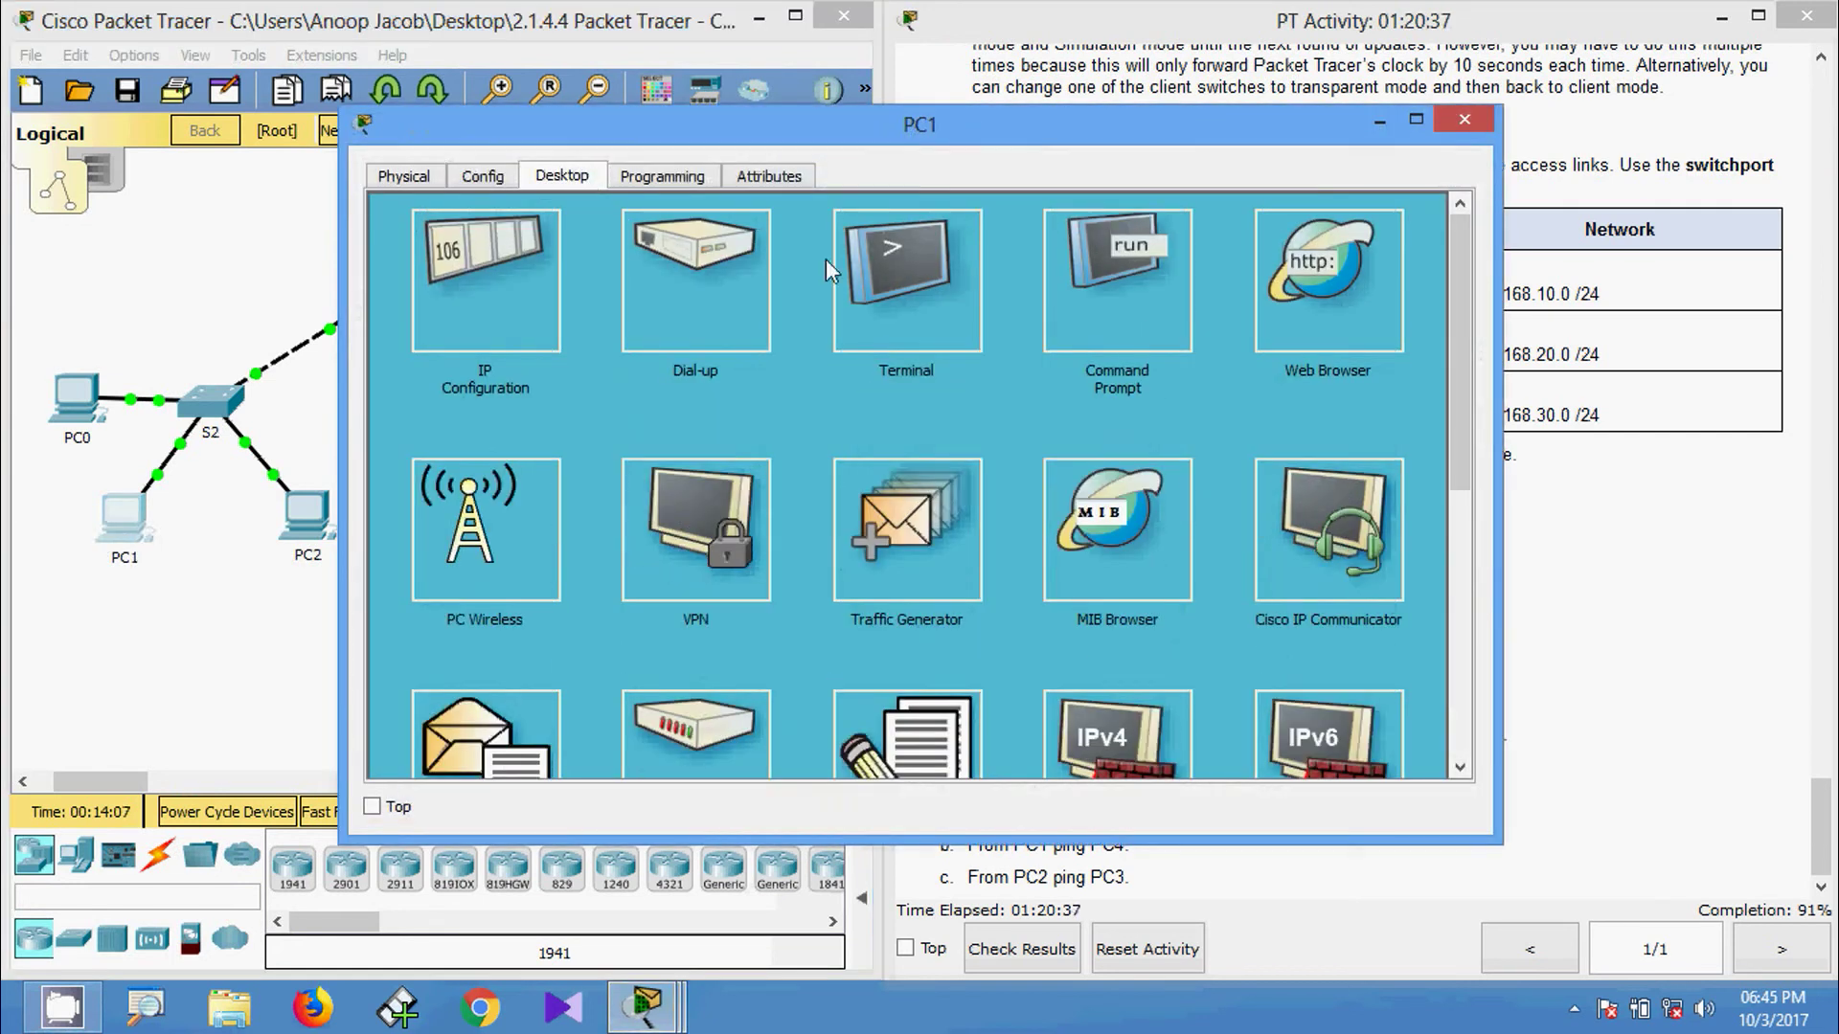
pyautogui.click(1124, 291)
pyautogui.write('p')
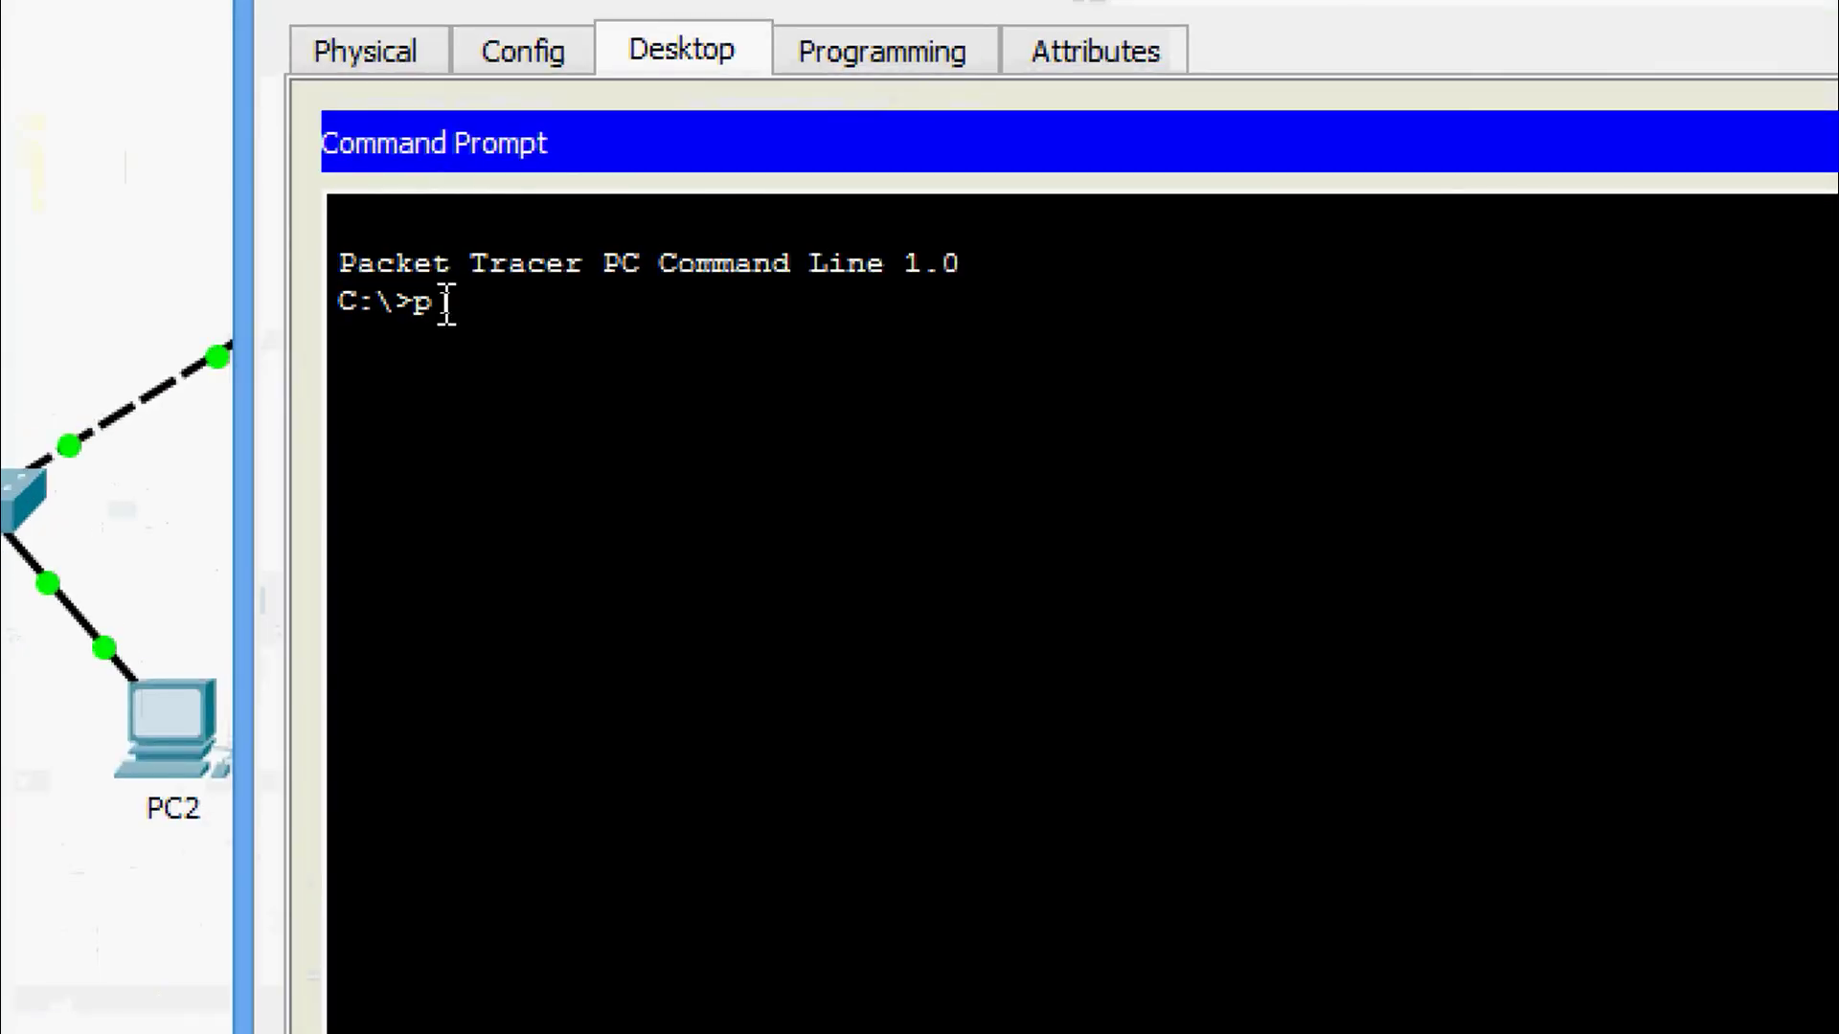
pyautogui.write('ing')
pyautogui.rightClick(532, 295)
pyautogui.click(575, 394)
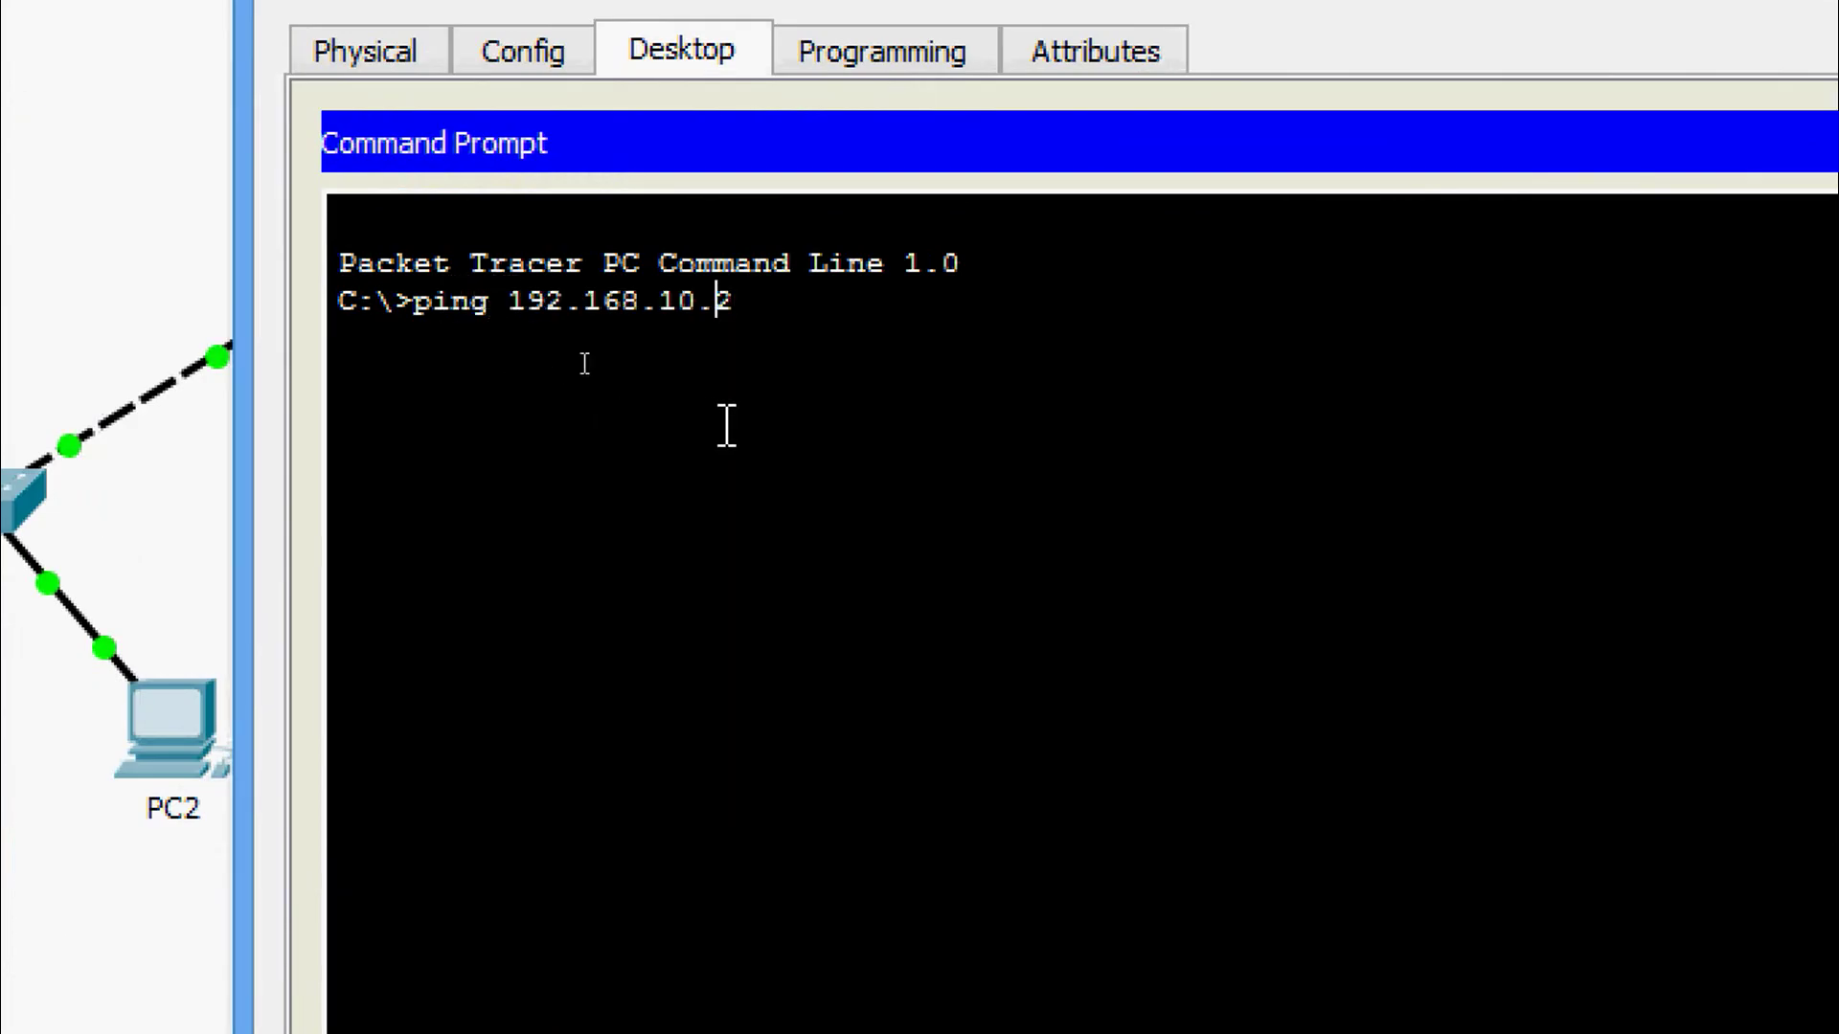
pyautogui.press('BackSpace')
pyautogui.write('2')
pyautogui.press('Return')
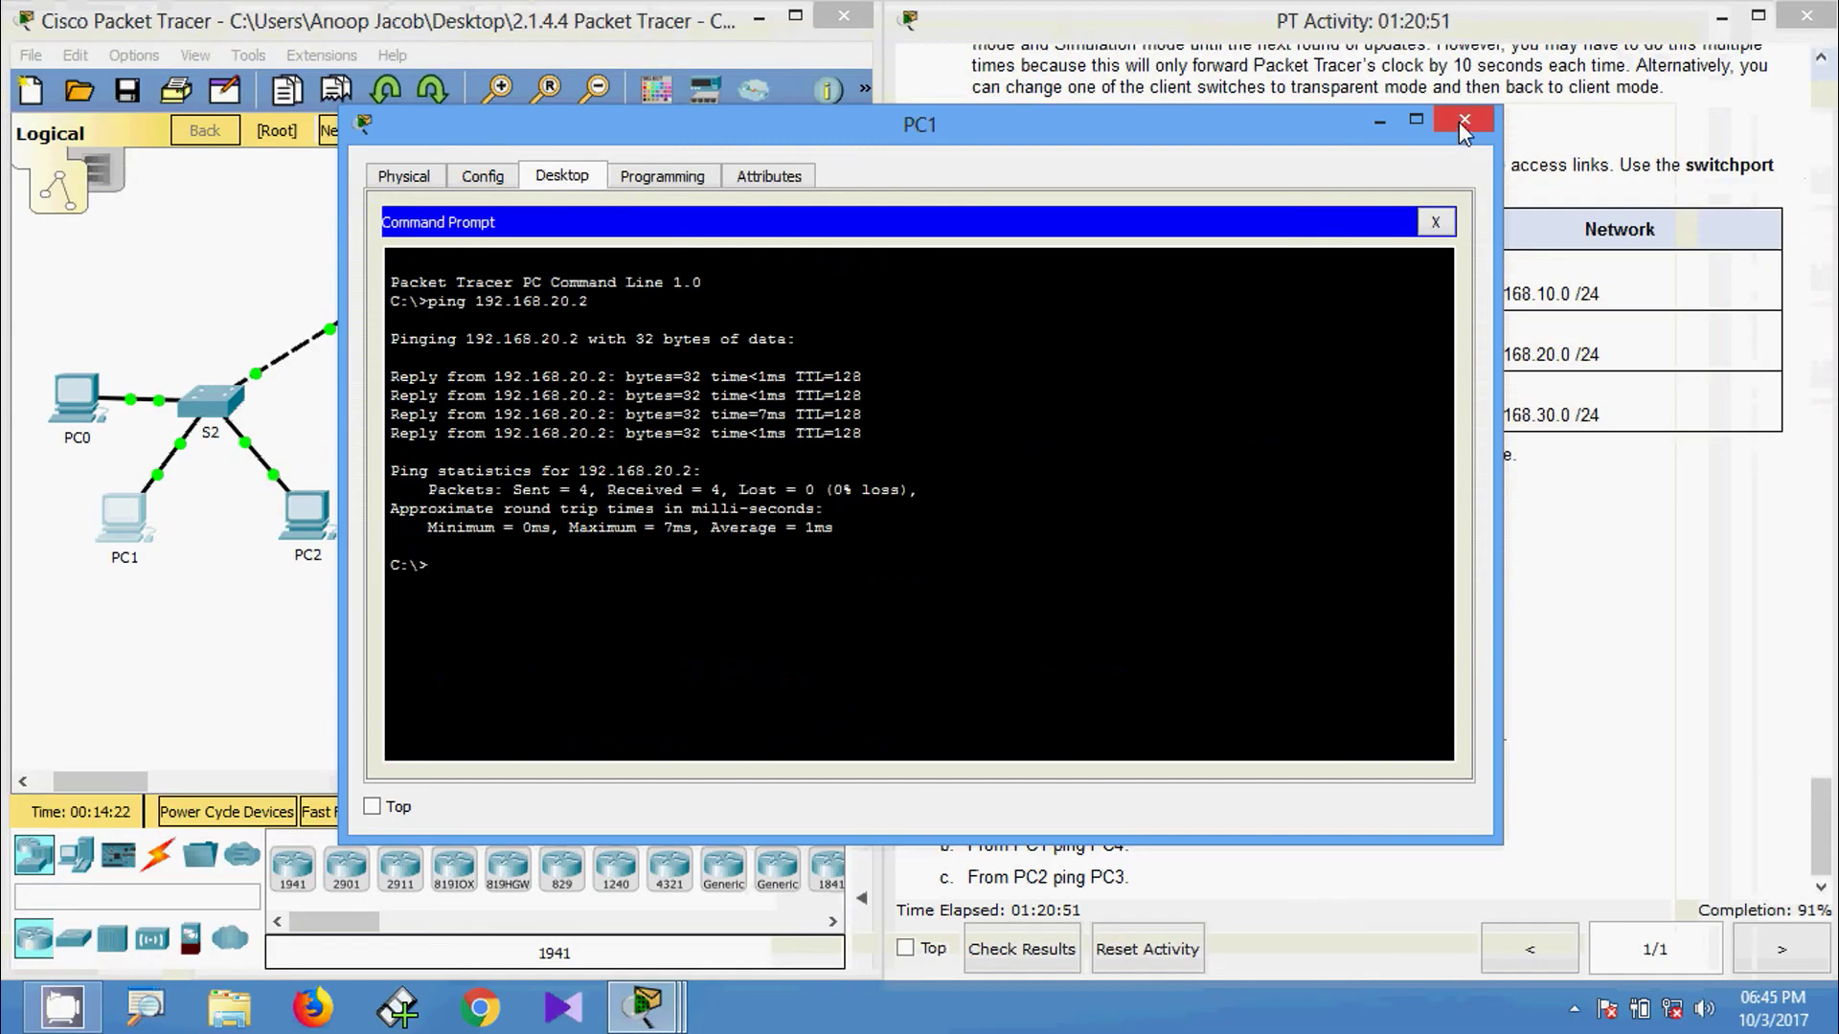
pyautogui.click(1462, 120)
# From PC2's Command Prompt, ping PC3 at 192.168.30.2.
pyautogui.click(306, 509)
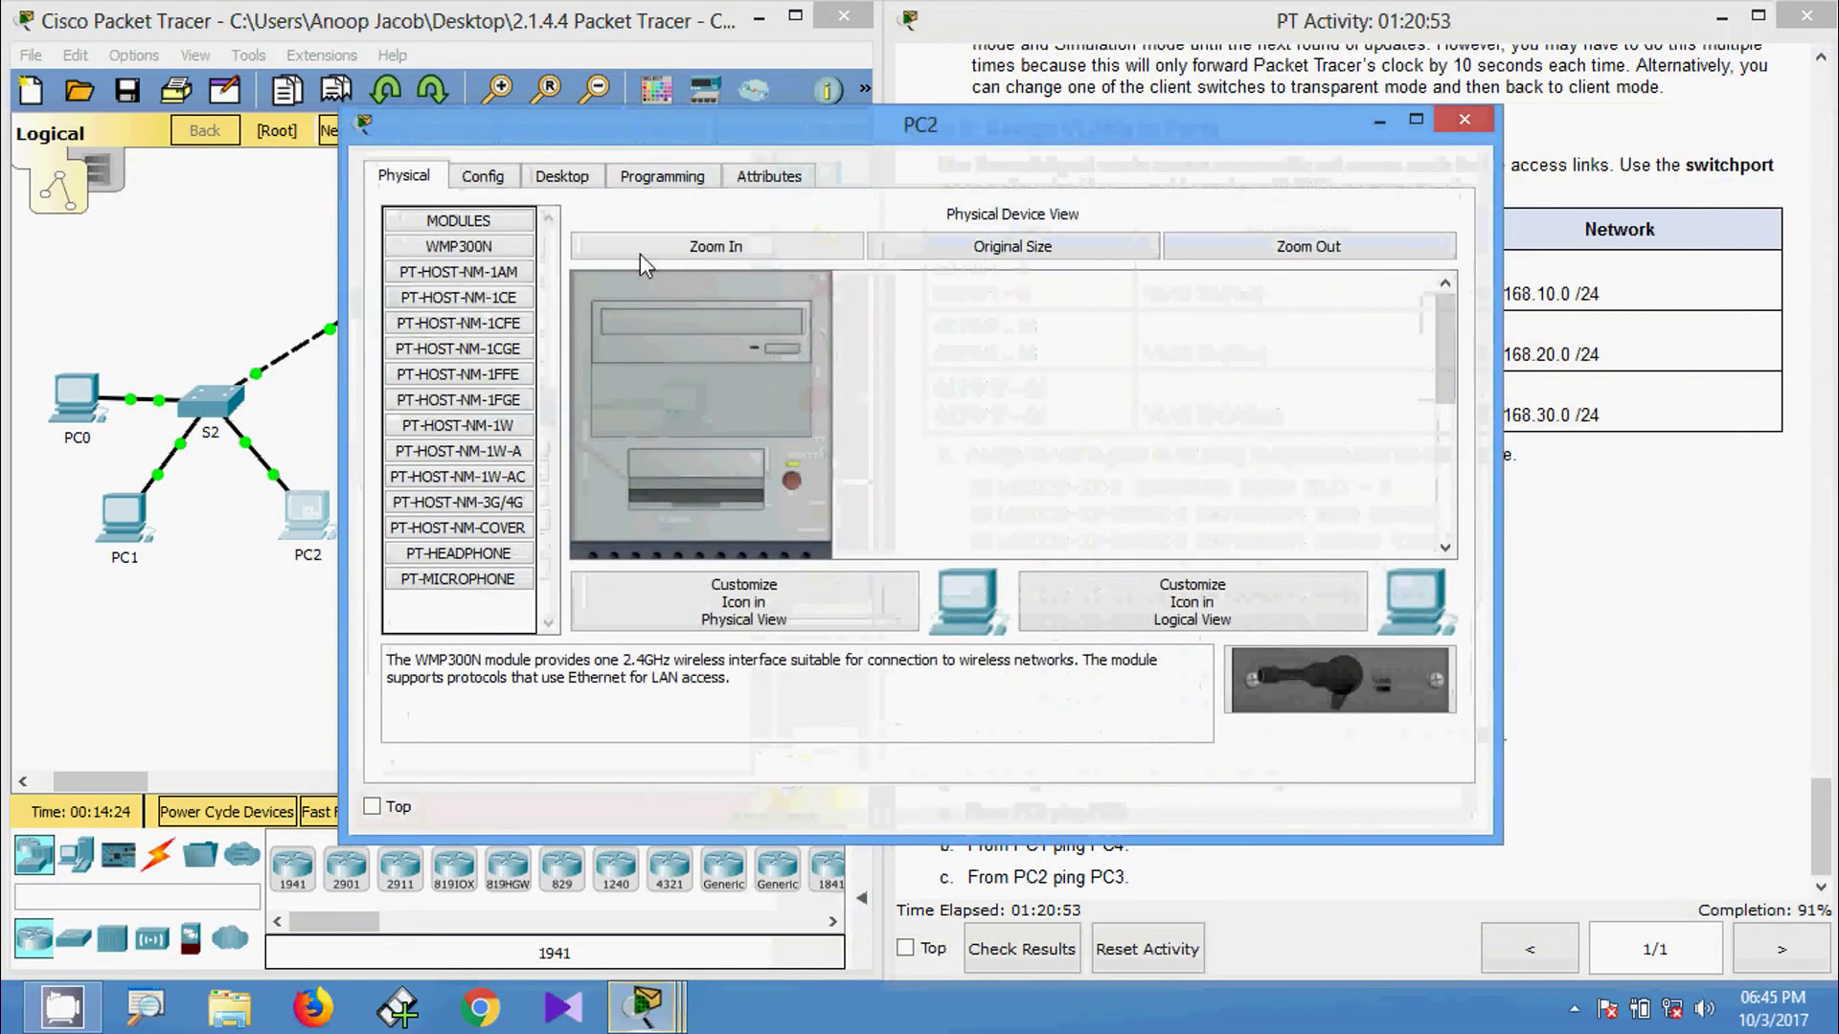
pyautogui.moveTo(610, 138); pyautogui.dragTo(811, 145)
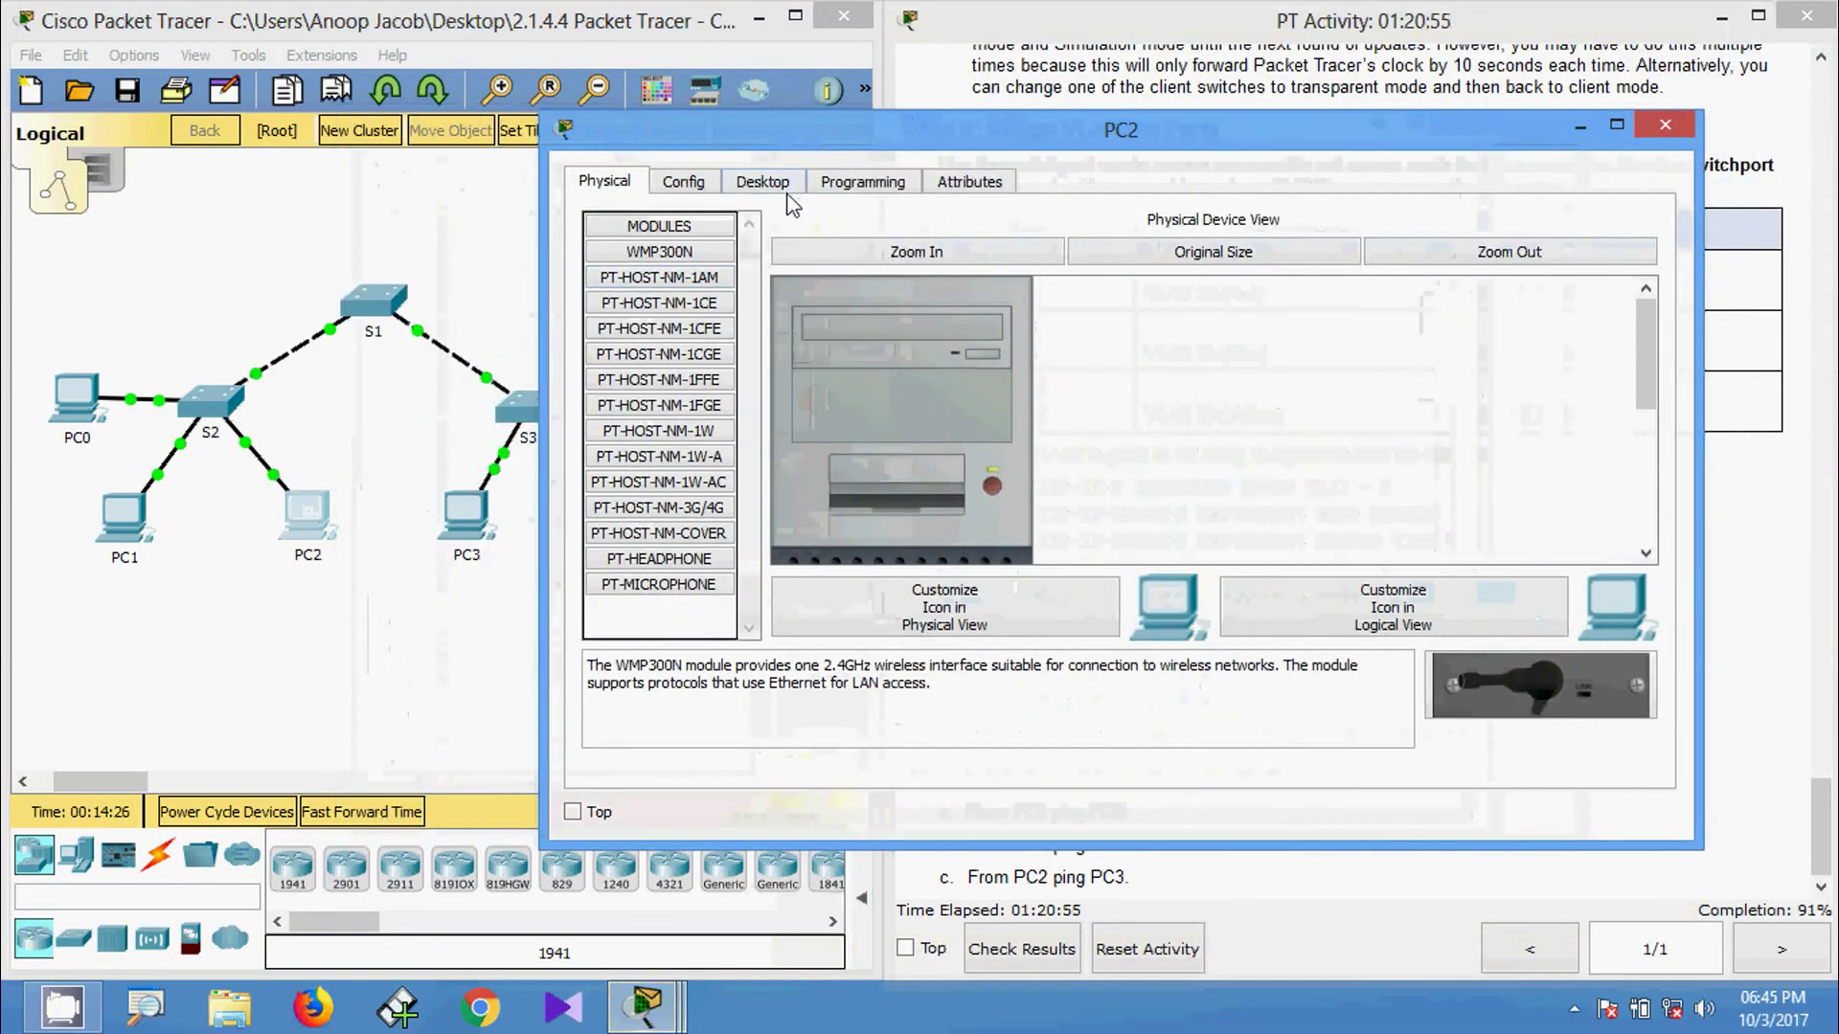
pyautogui.click(791, 187)
pyautogui.click(1450, 277)
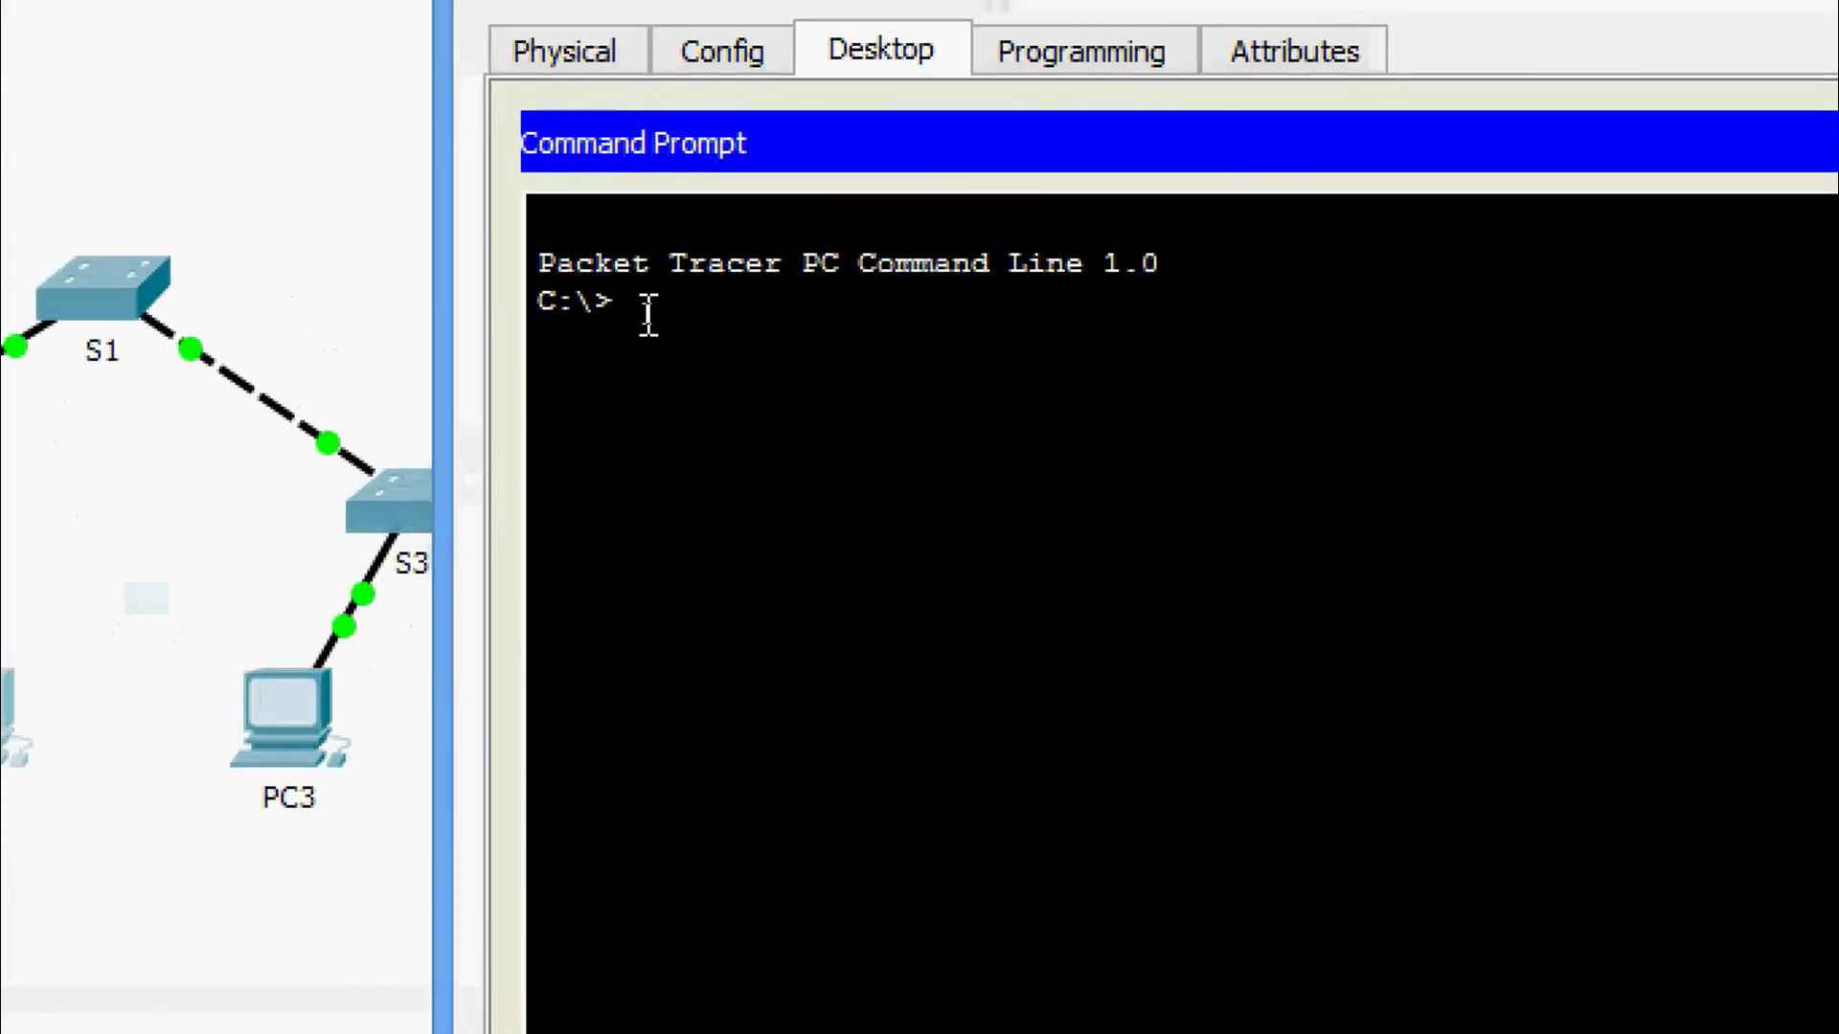
pyautogui.write('ping')
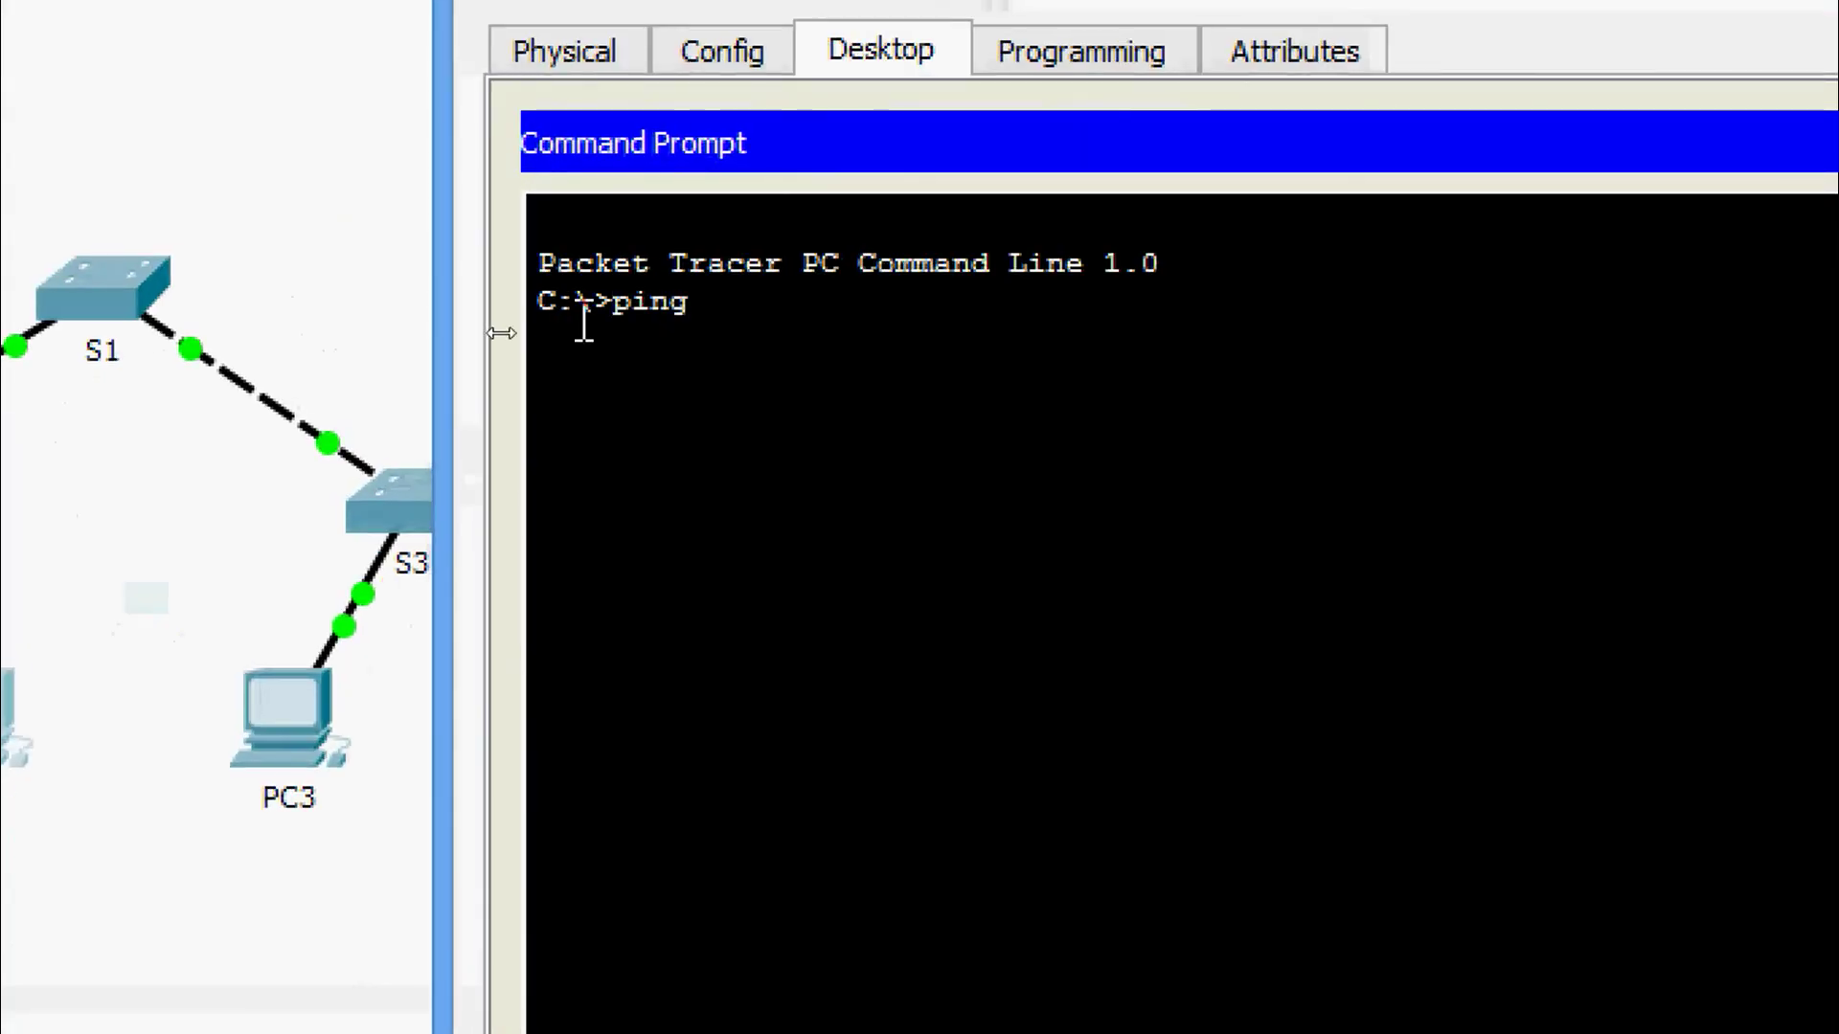
pyautogui.rightClick(746, 307)
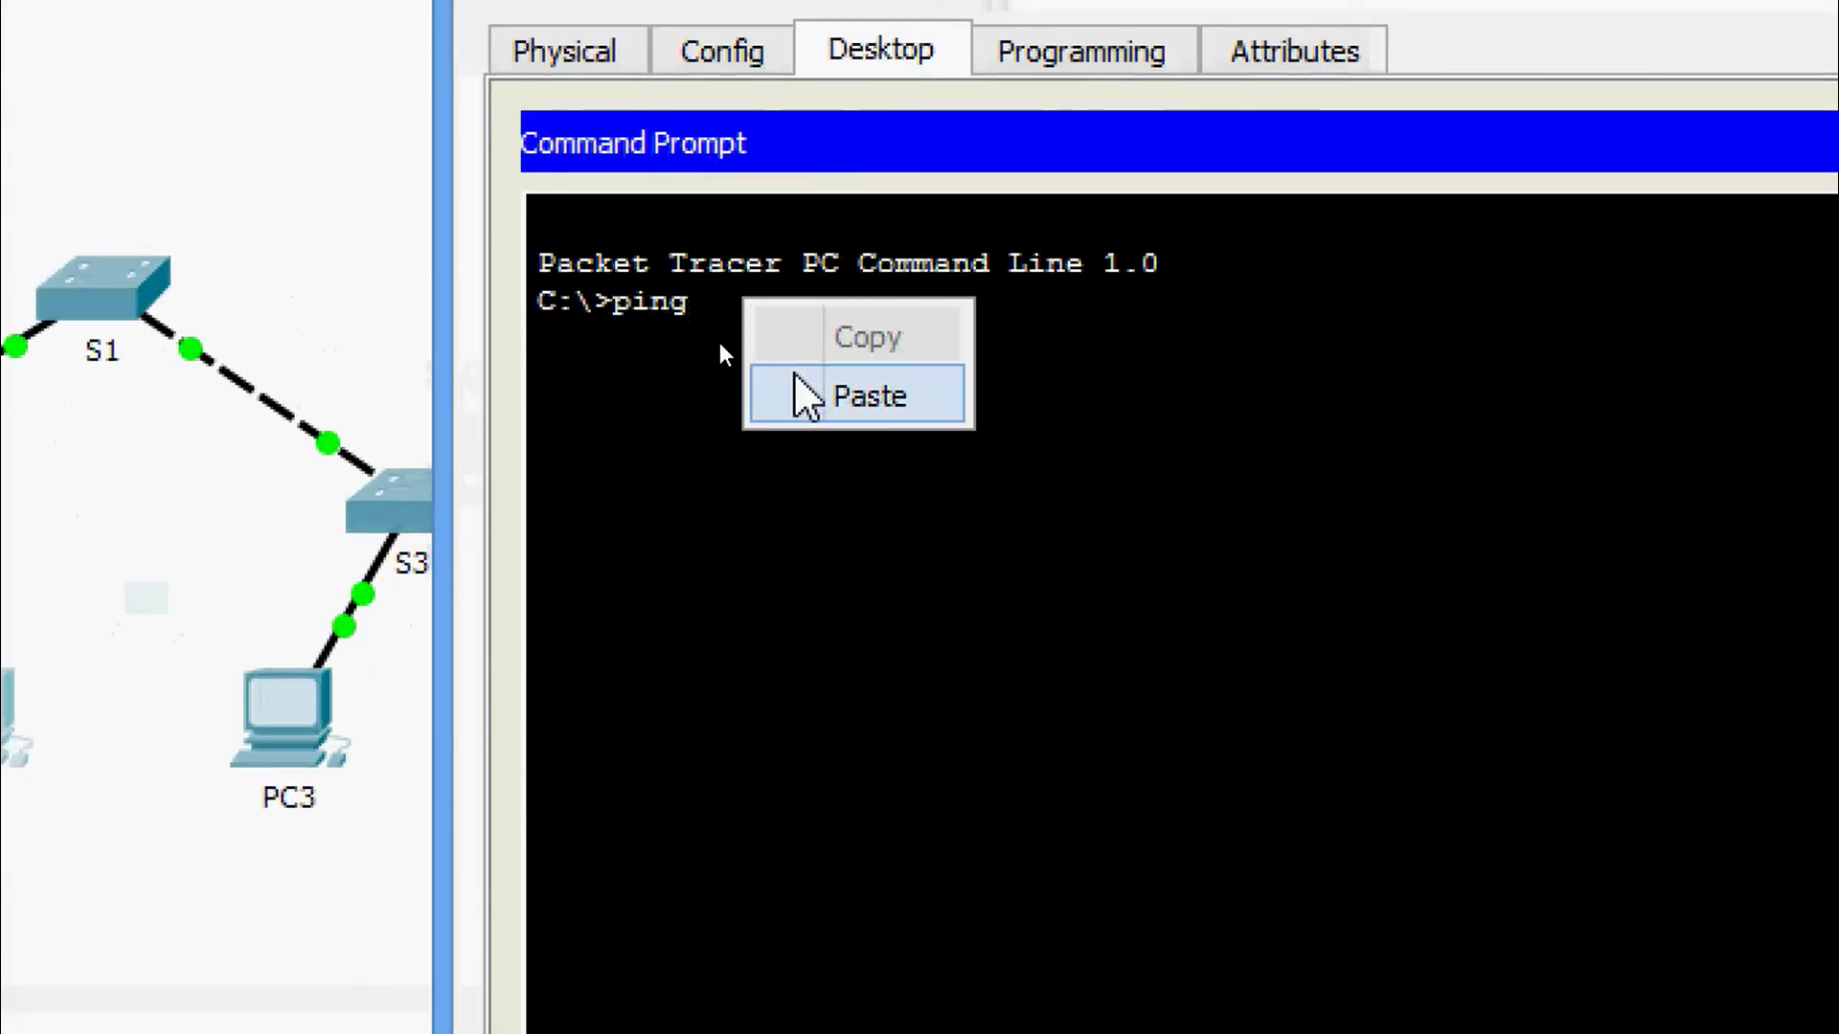
pyautogui.click(810, 393)
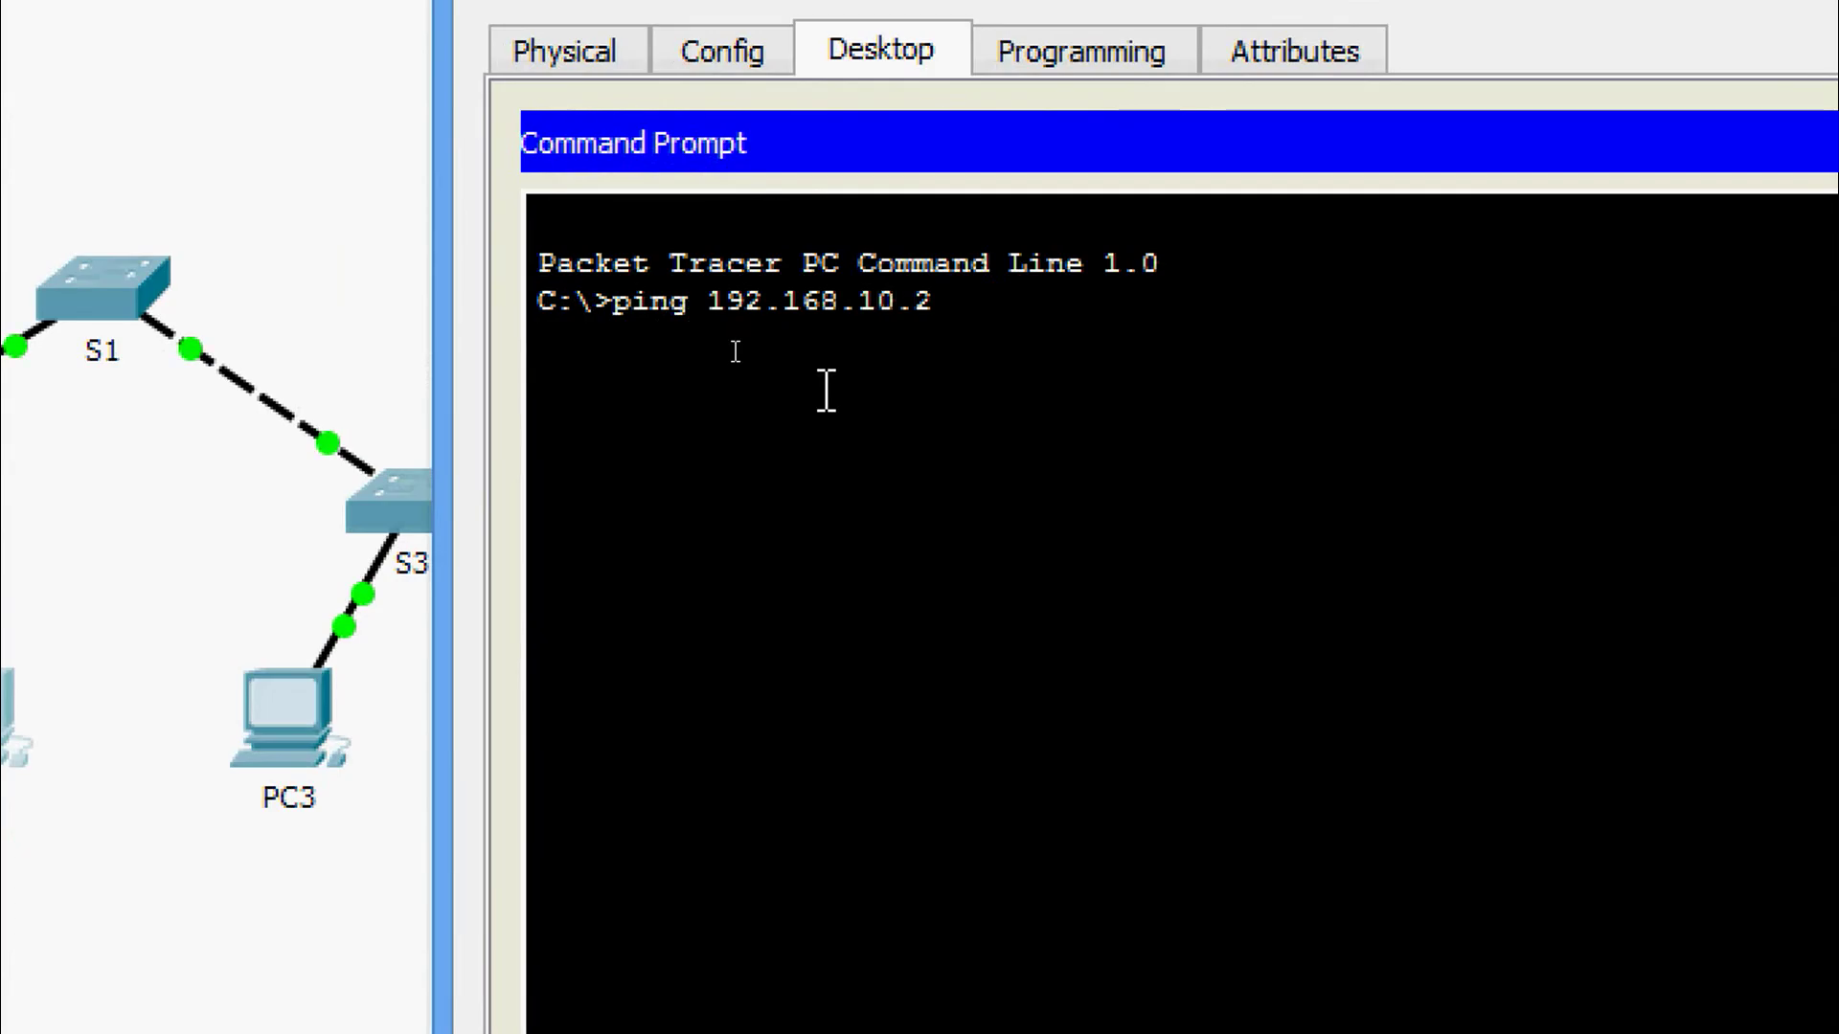
pyautogui.press('BackSpace')
pyautogui.write('3')
pyautogui.press('Return')
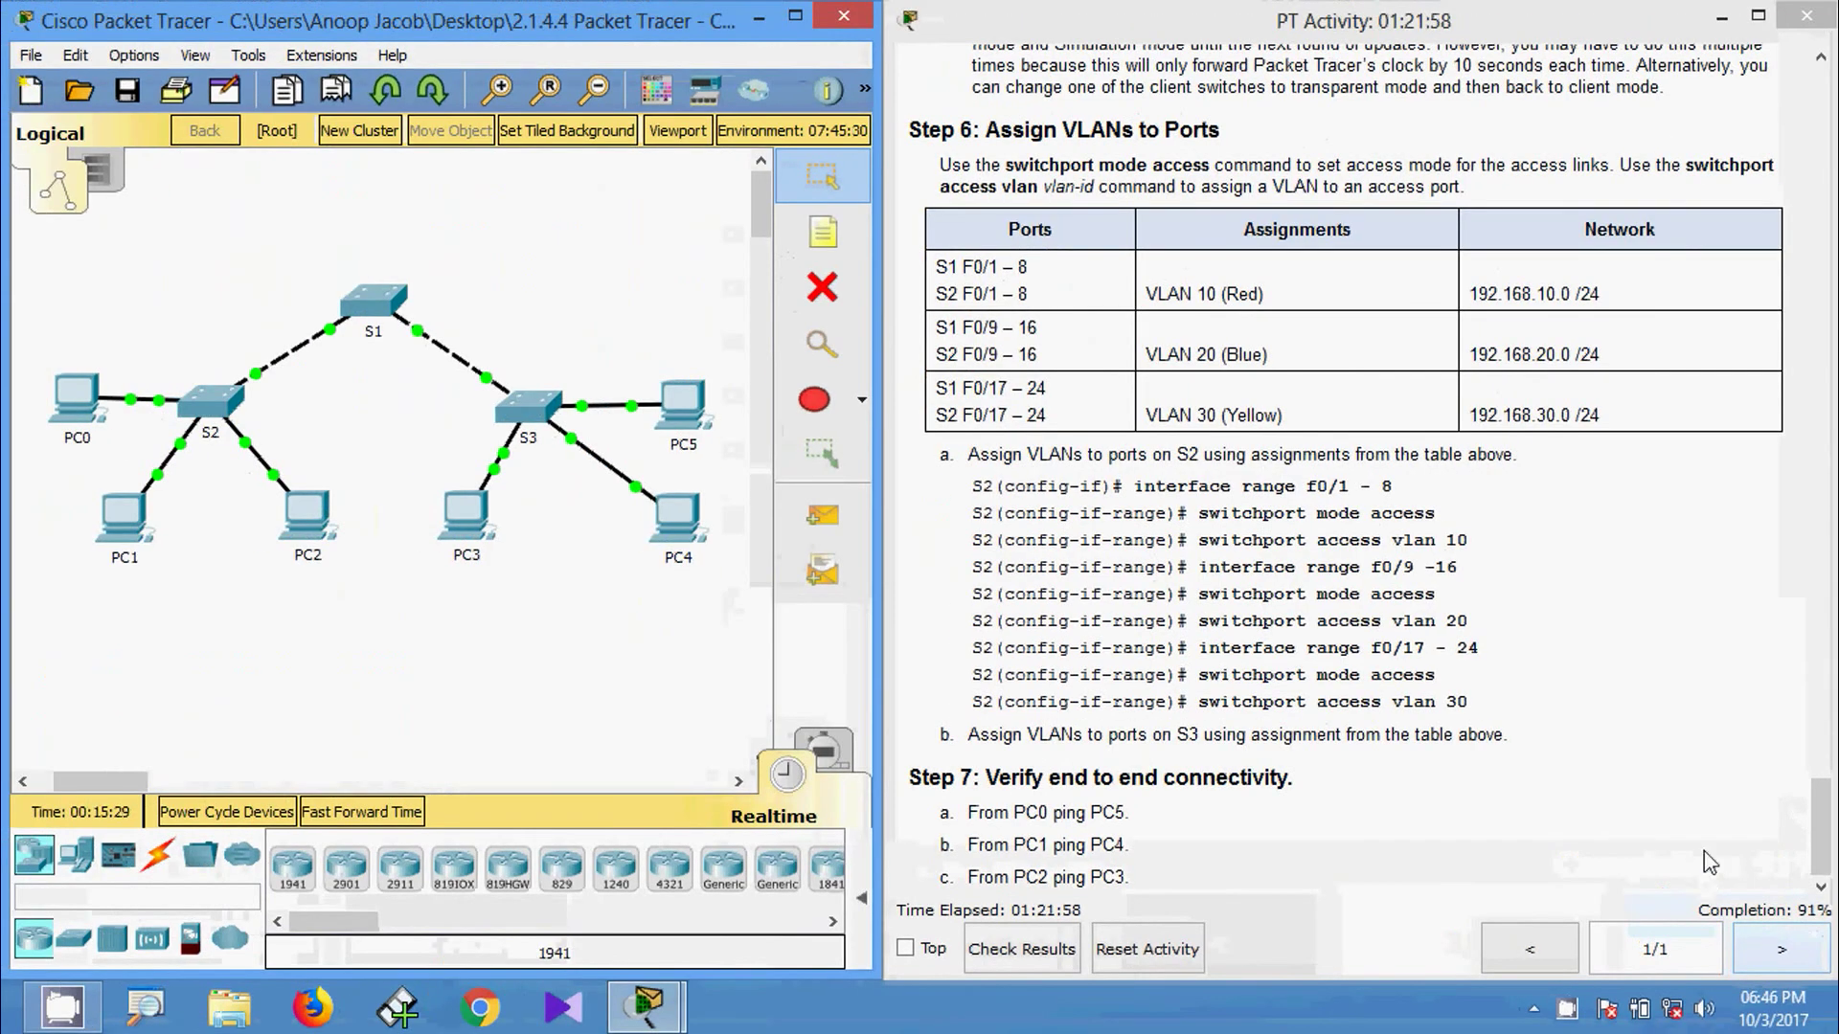
# Check the activity results and widen the Assessment Items list to read item names.
pyautogui.click(1049, 950)
pyautogui.click(285, 201)
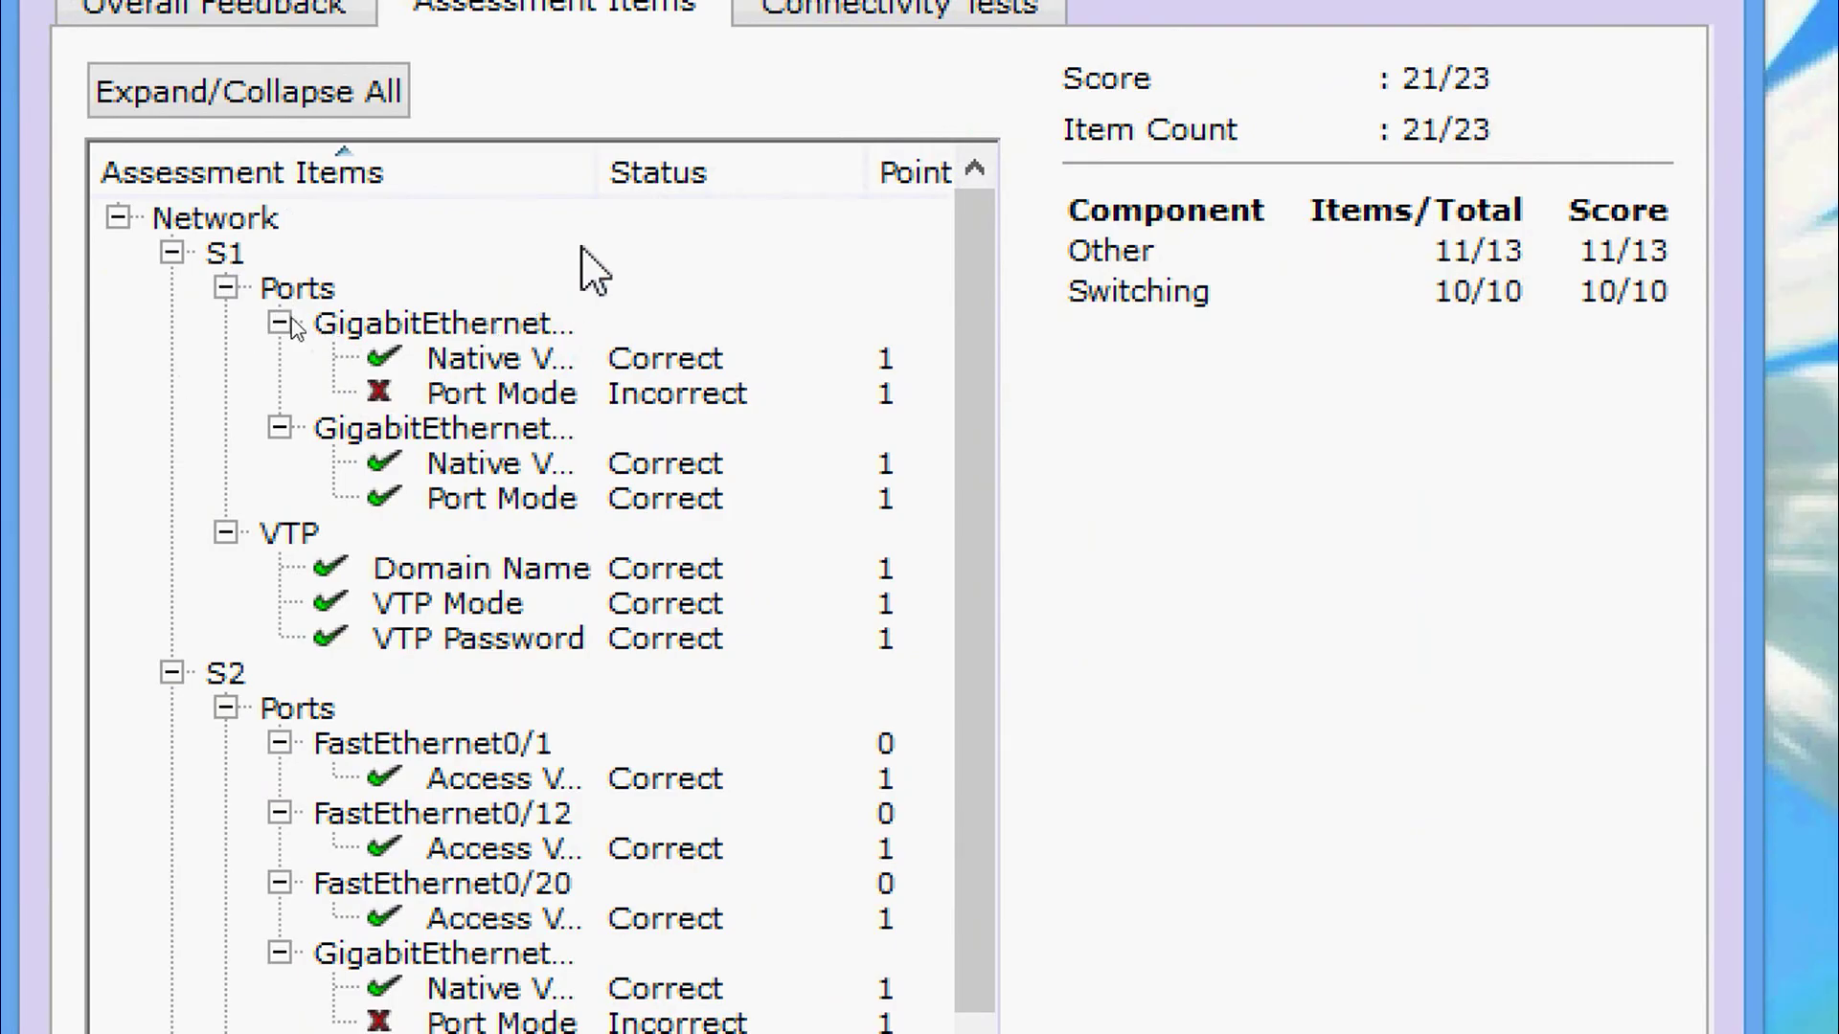
pyautogui.moveTo(591, 172); pyautogui.dragTo(709, 181)
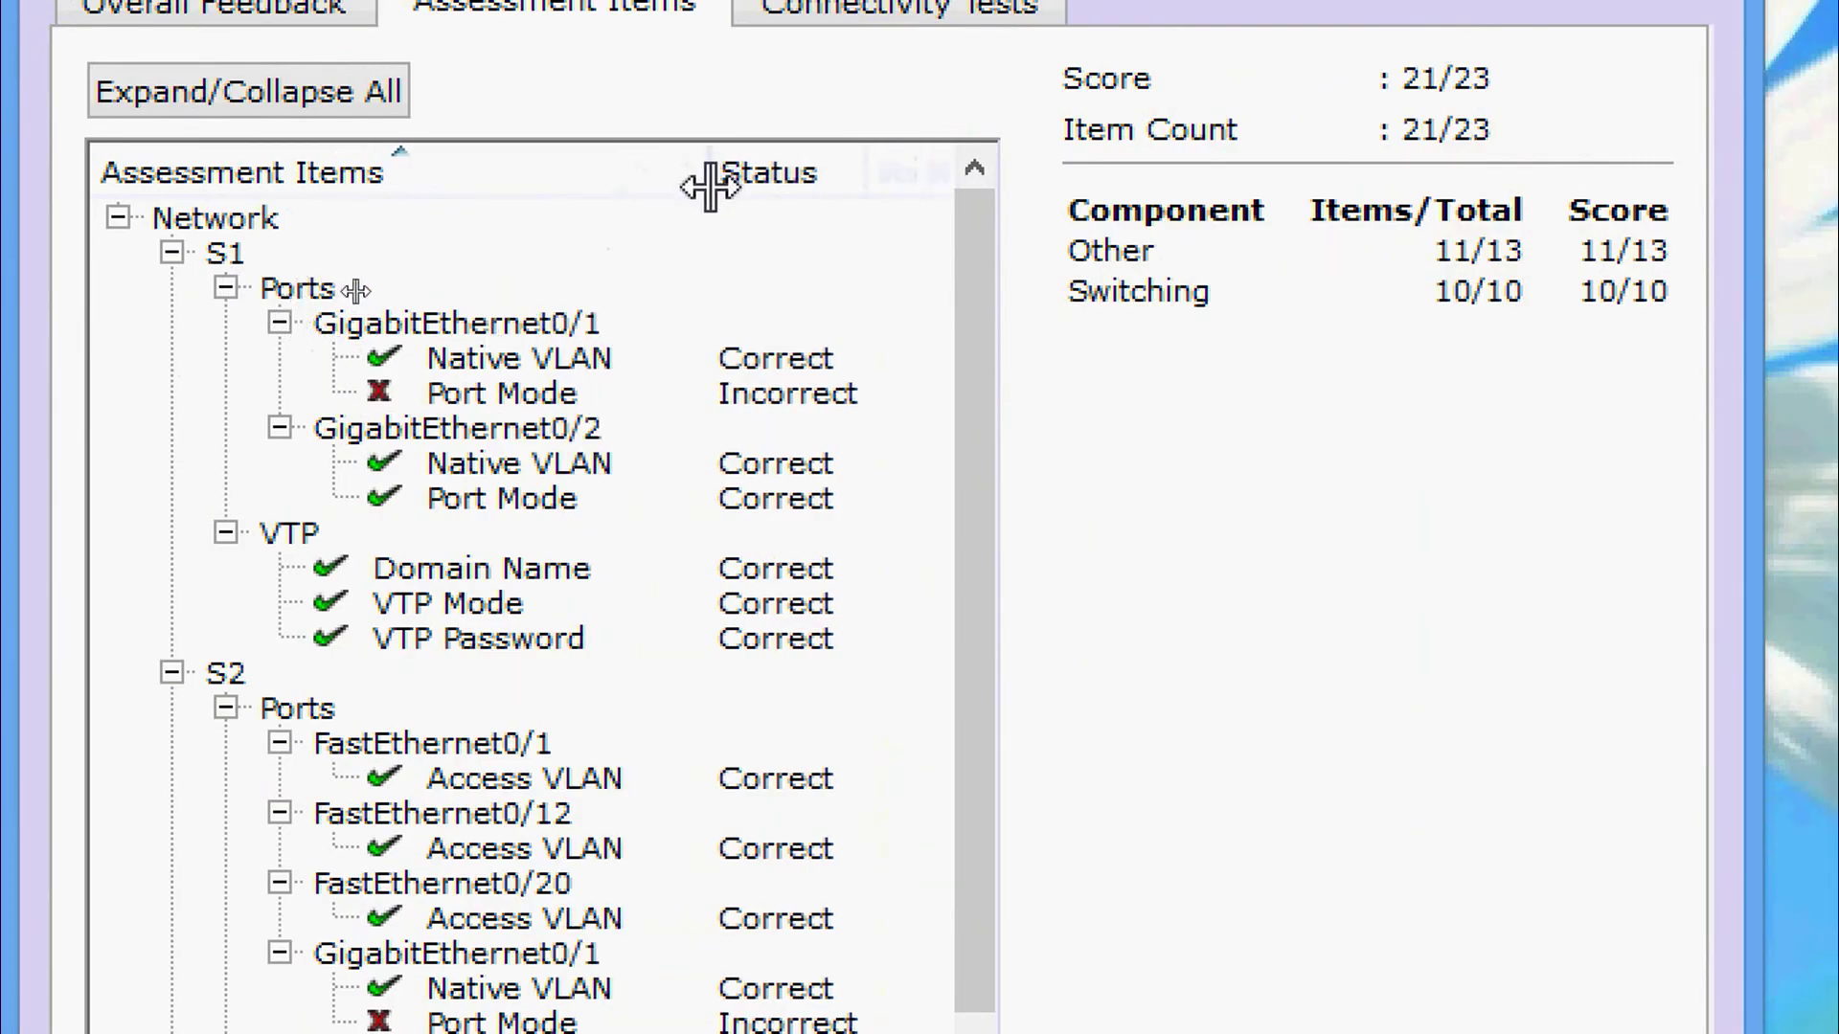
# Inspect the incorrect GigabitEthernet0/1 Port Mode items for S1 and S2.
pyautogui.click(545, 393)
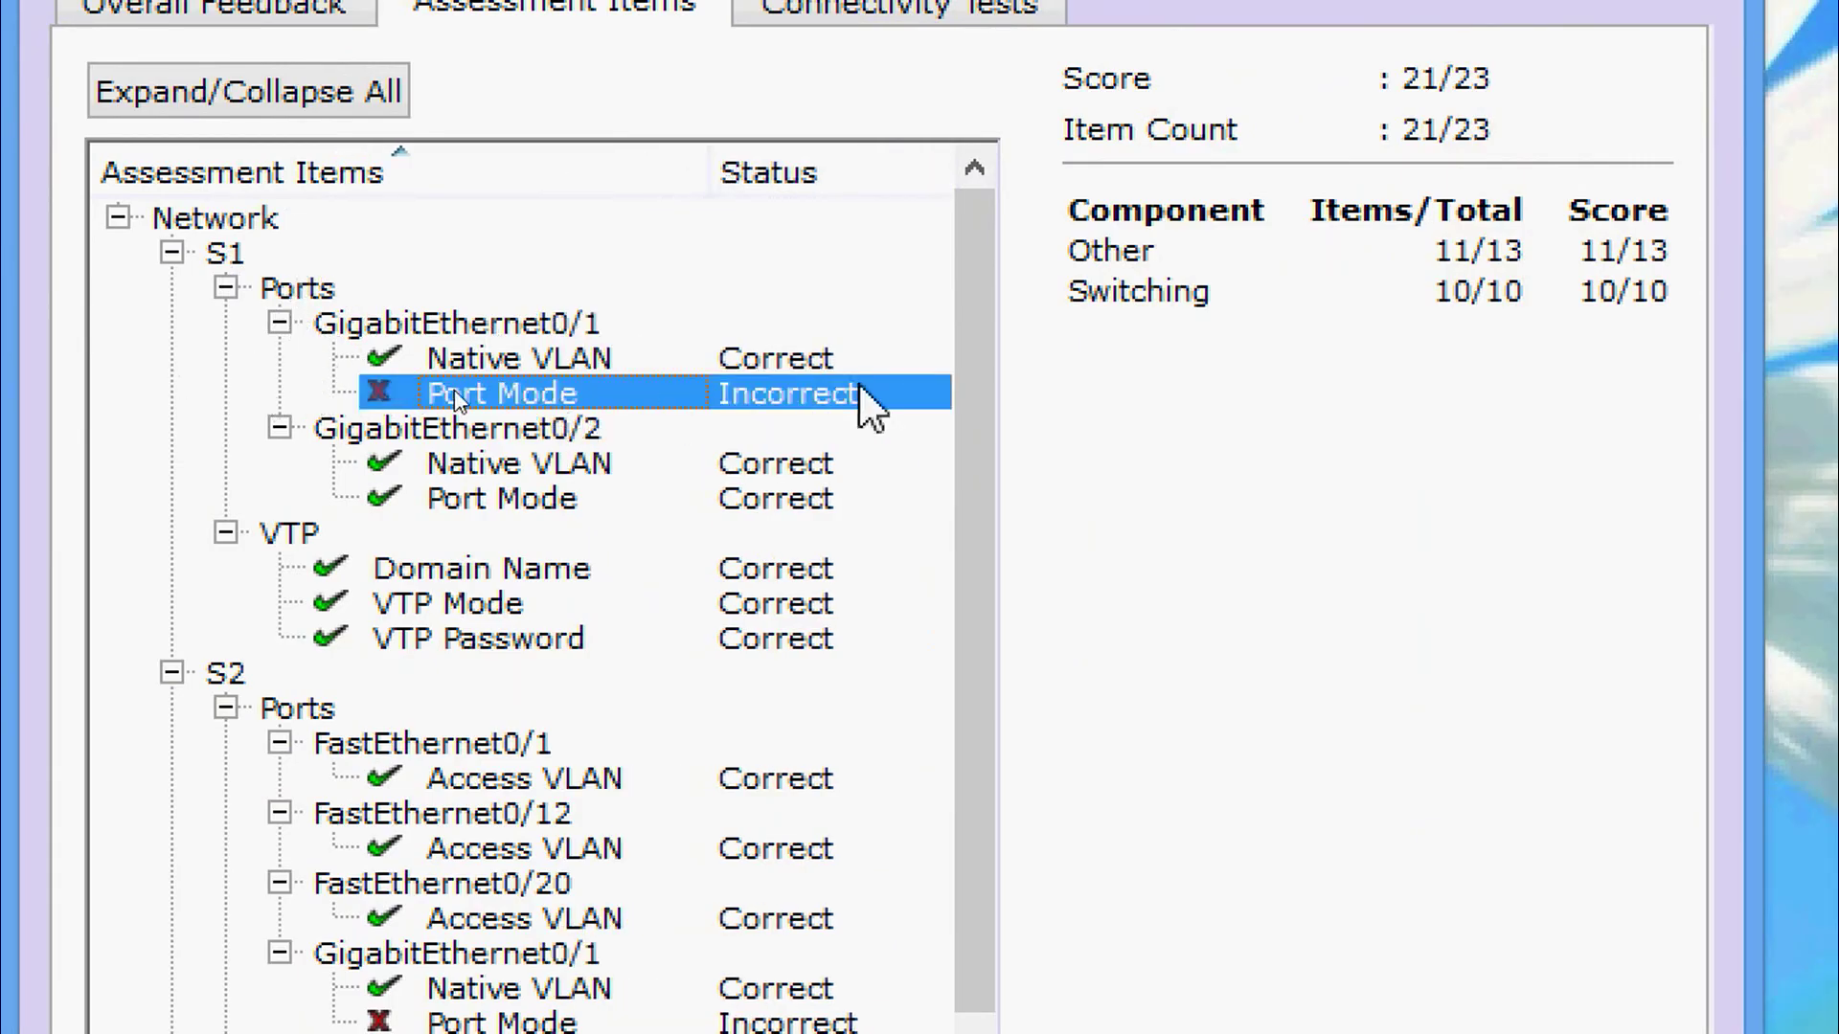
pyautogui.moveTo(964, 371); pyautogui.dragTo(943, 613)
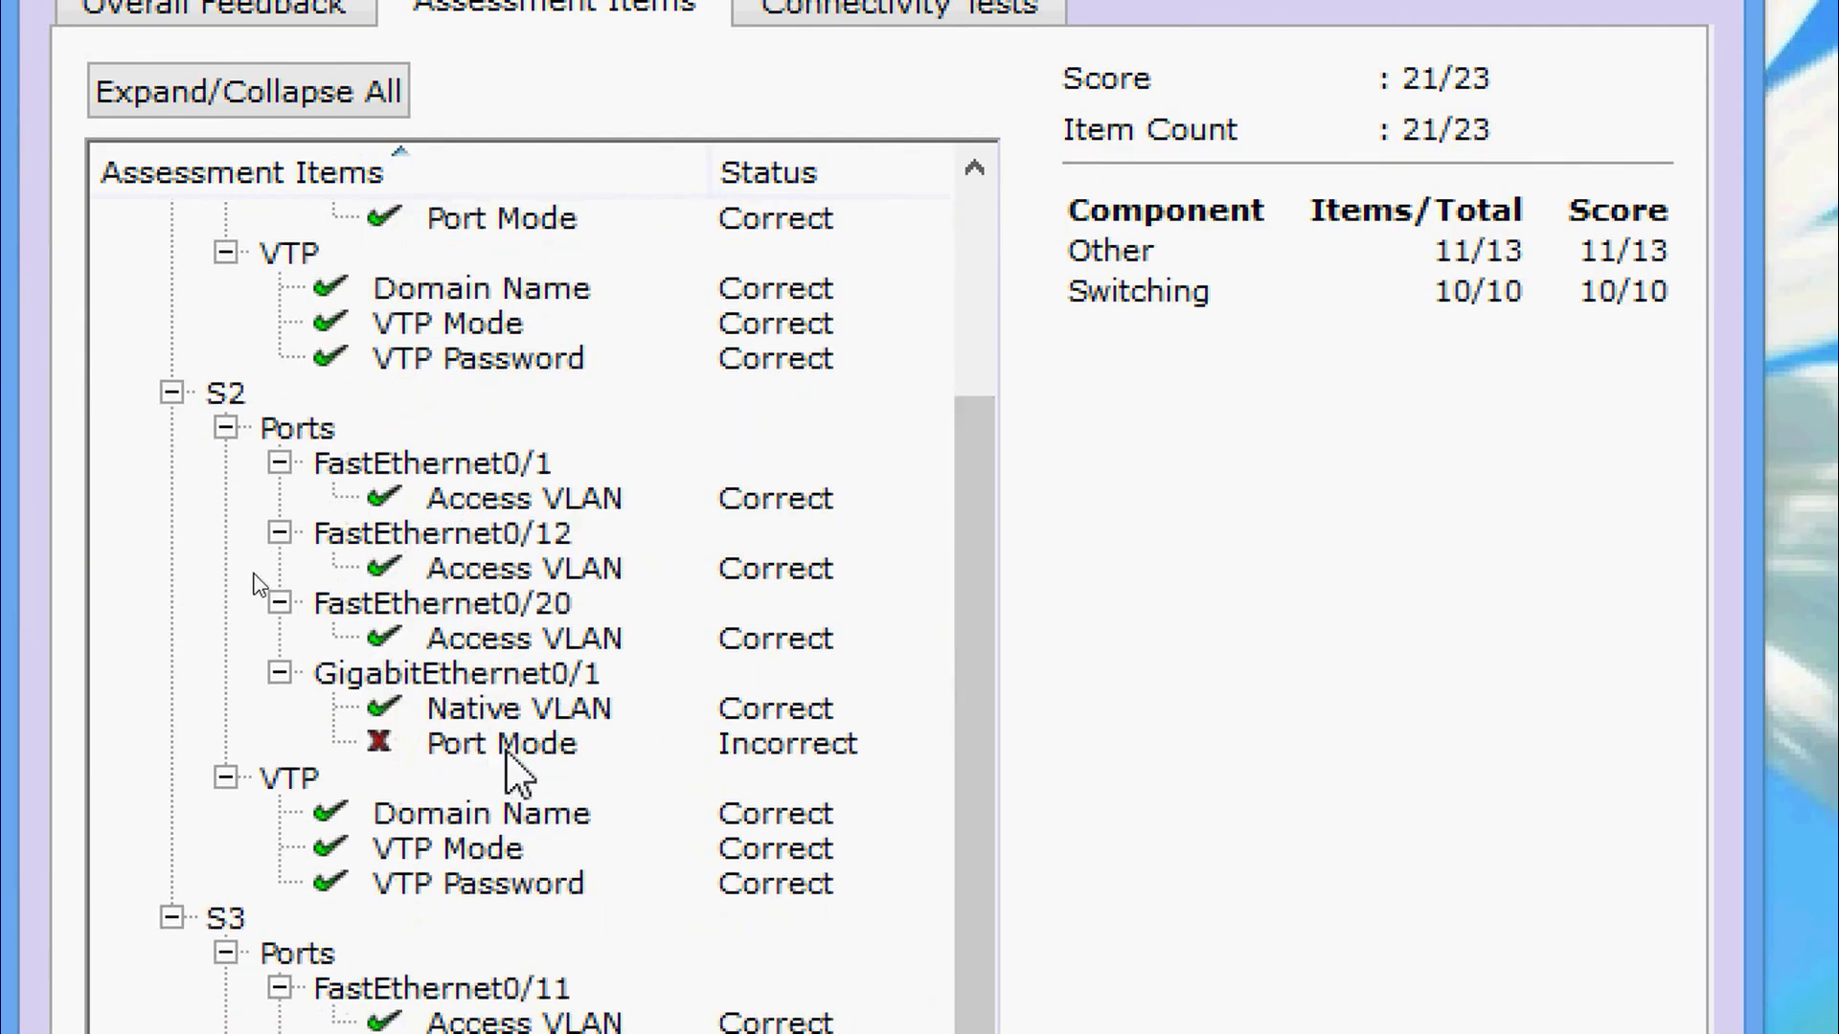
pyautogui.click(554, 756)
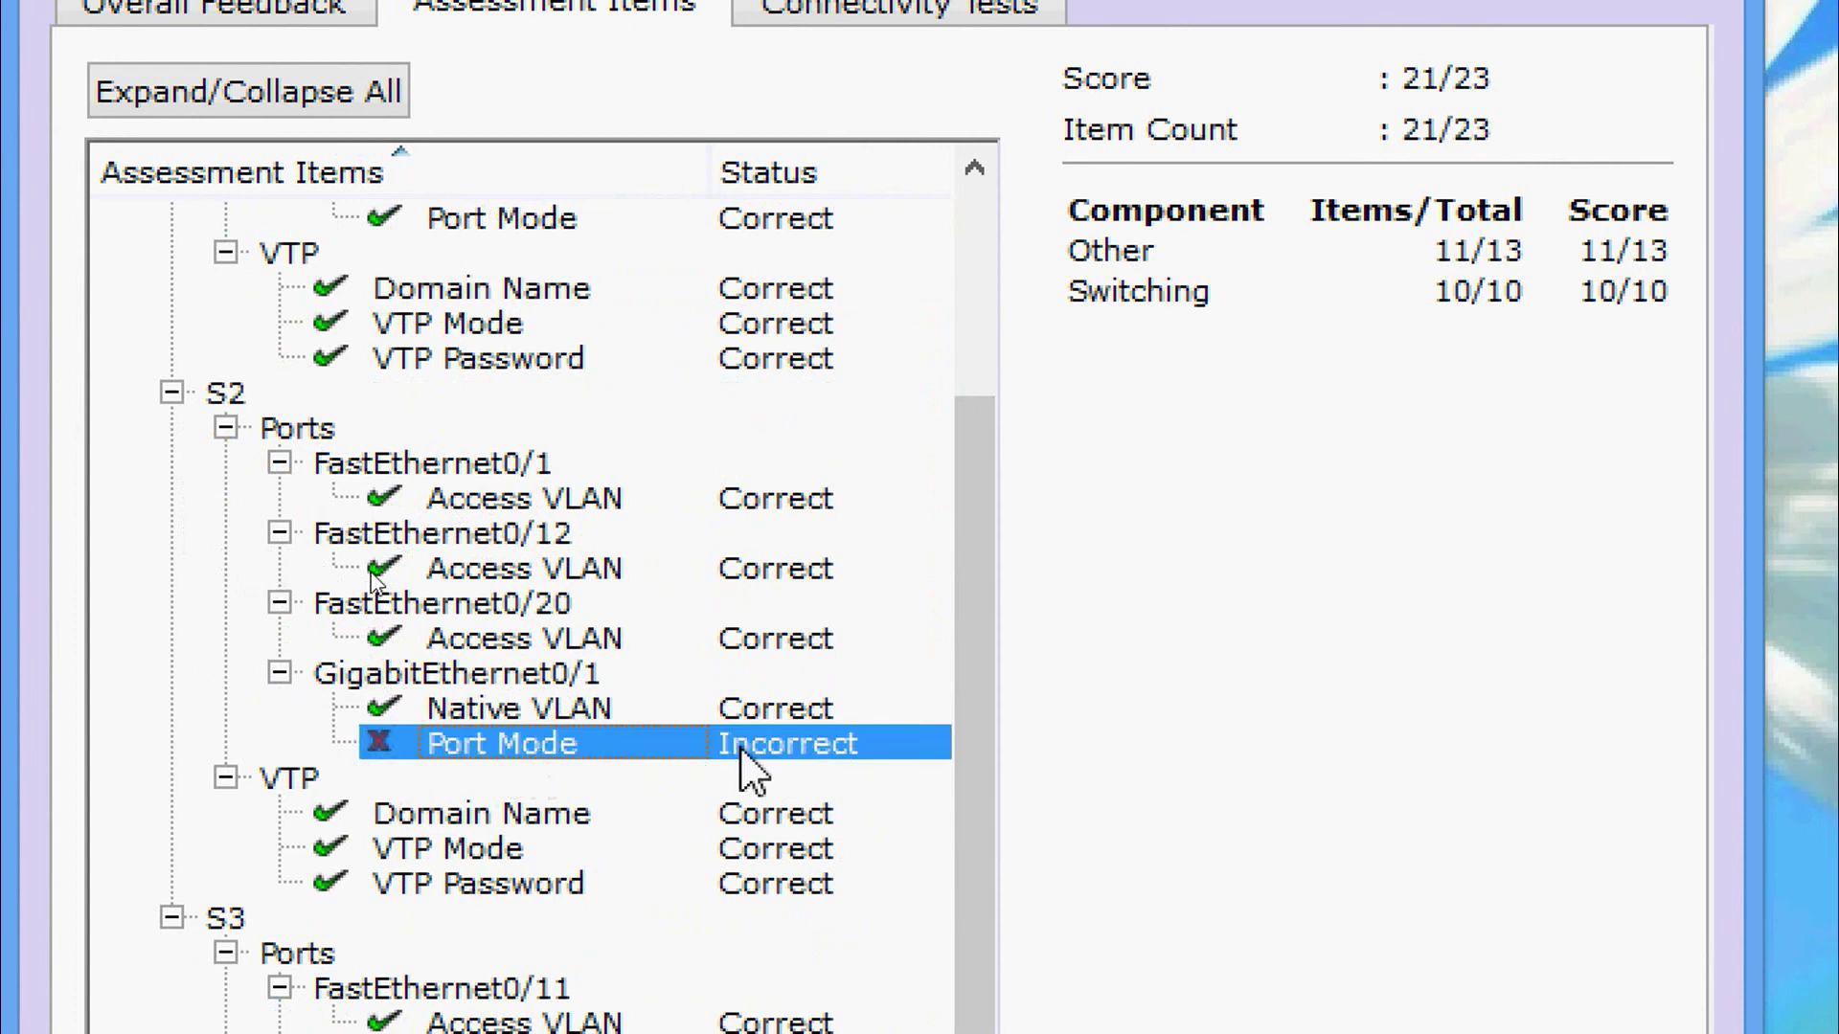
pyautogui.scroll(2, 996, 660)
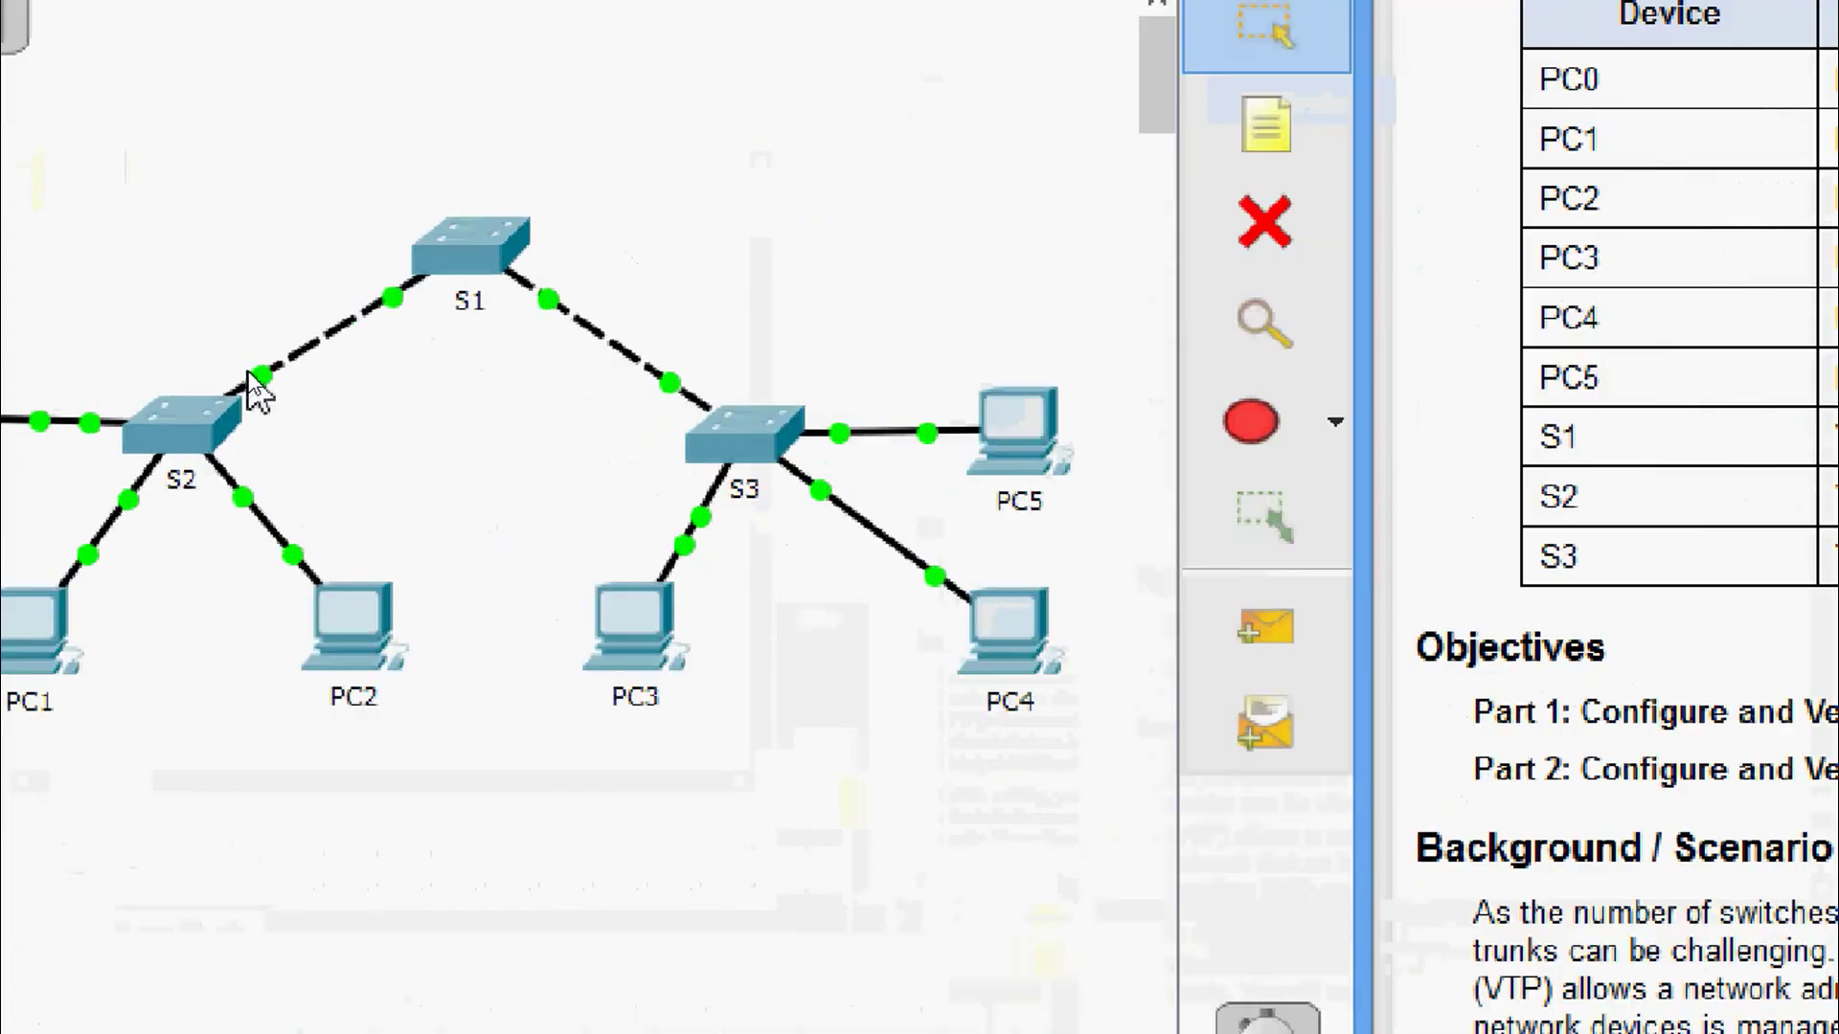
pyautogui.moveTo(253, 382)
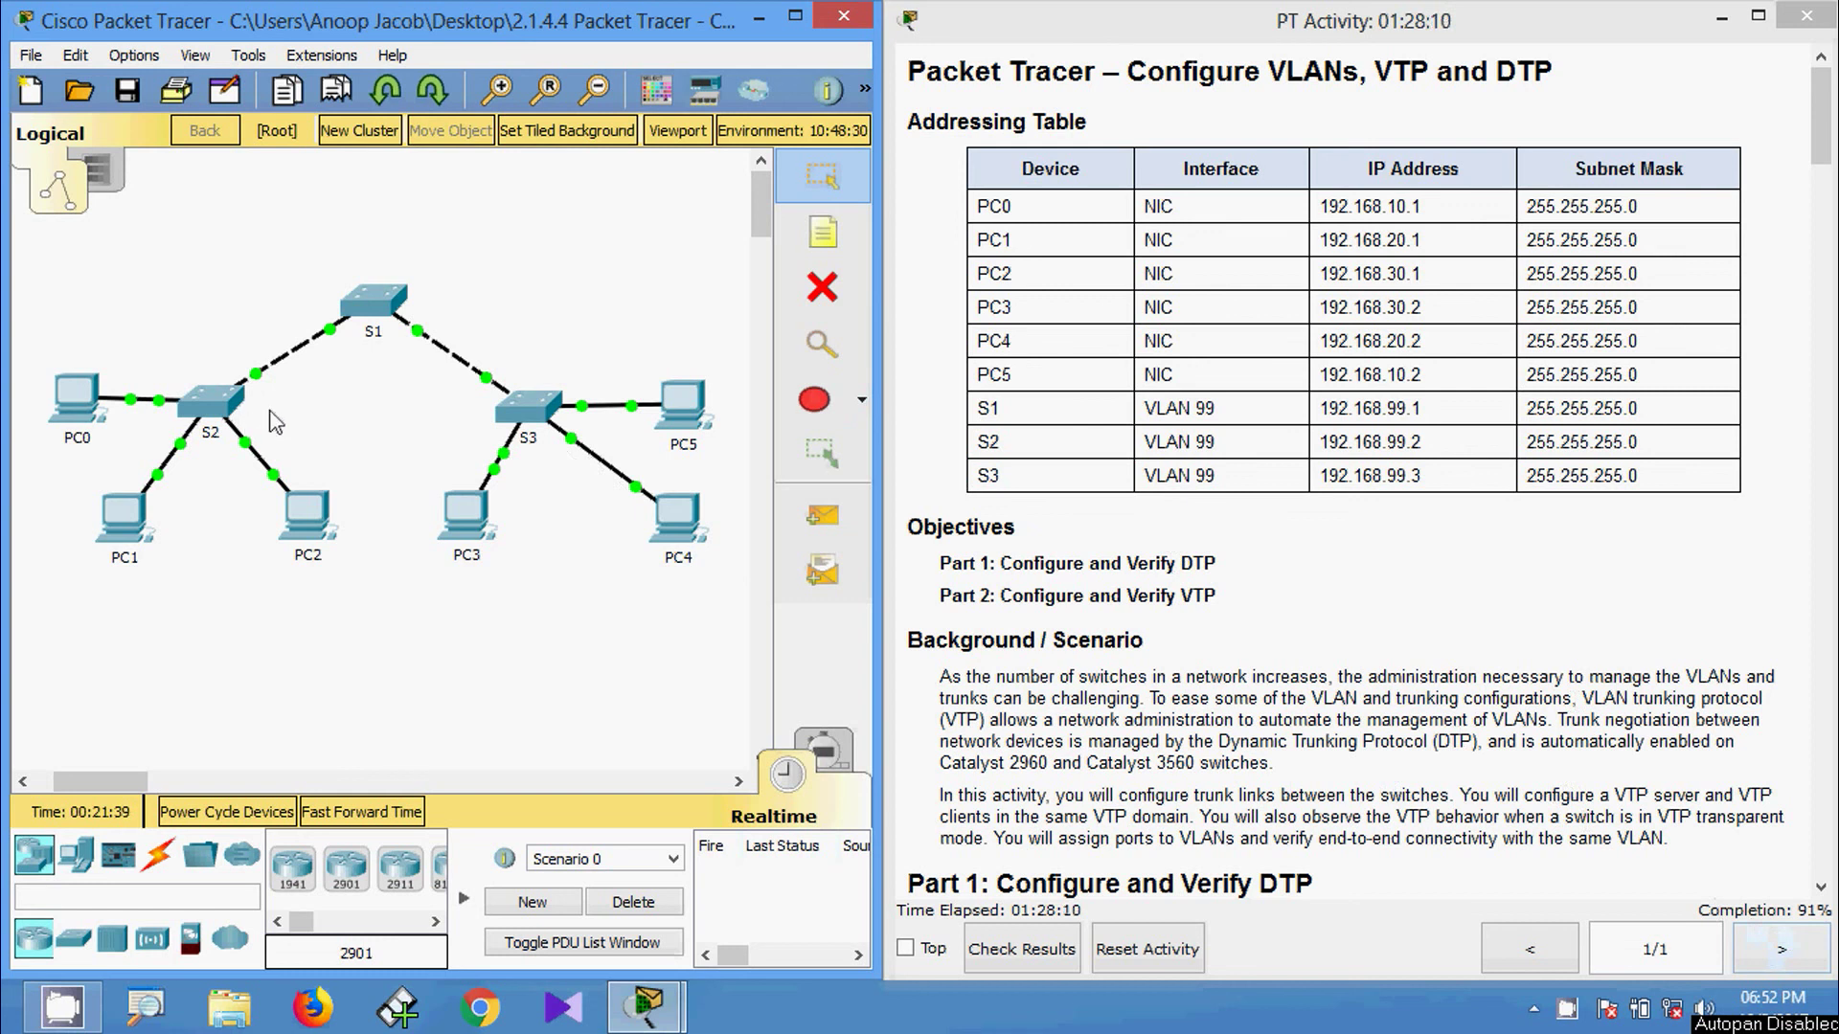
# Open switch S2's CLI and enter global configuration mode.
pyautogui.click(210, 421)
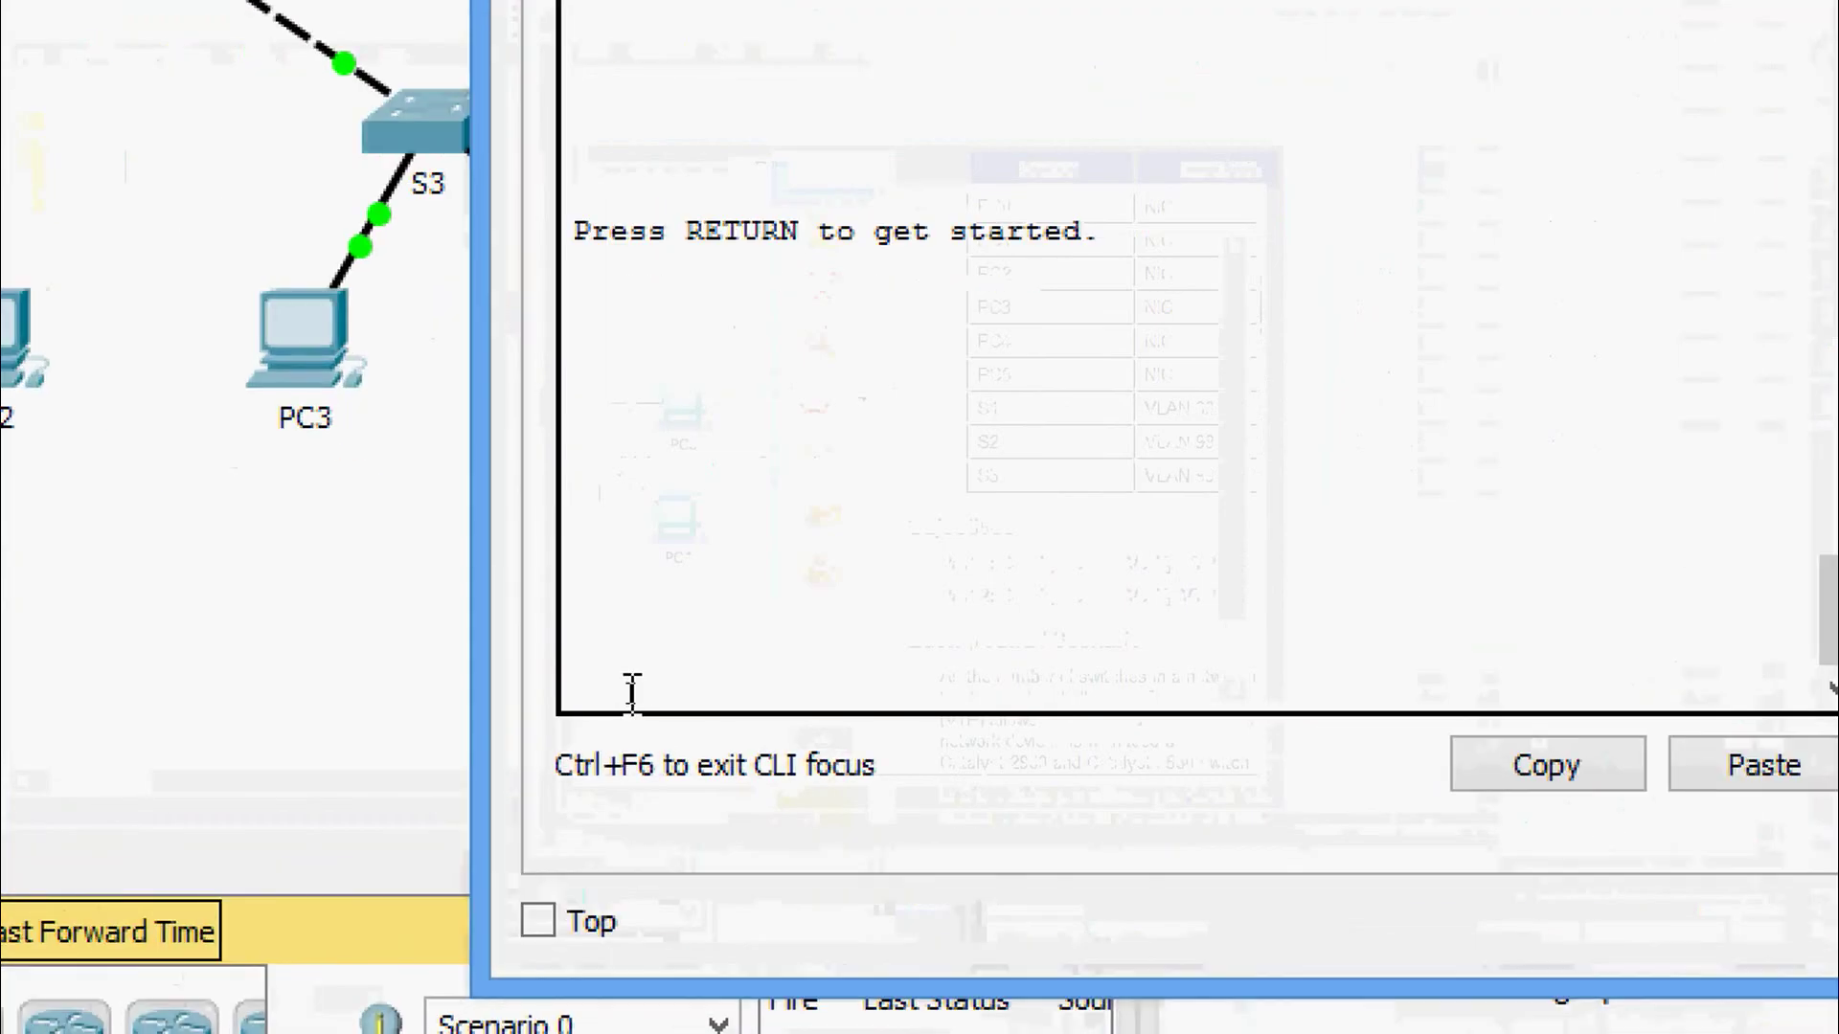
pyautogui.press('Return')
pyautogui.write('ena')
pyautogui.press('Tab')
pyautogui.press('Return')
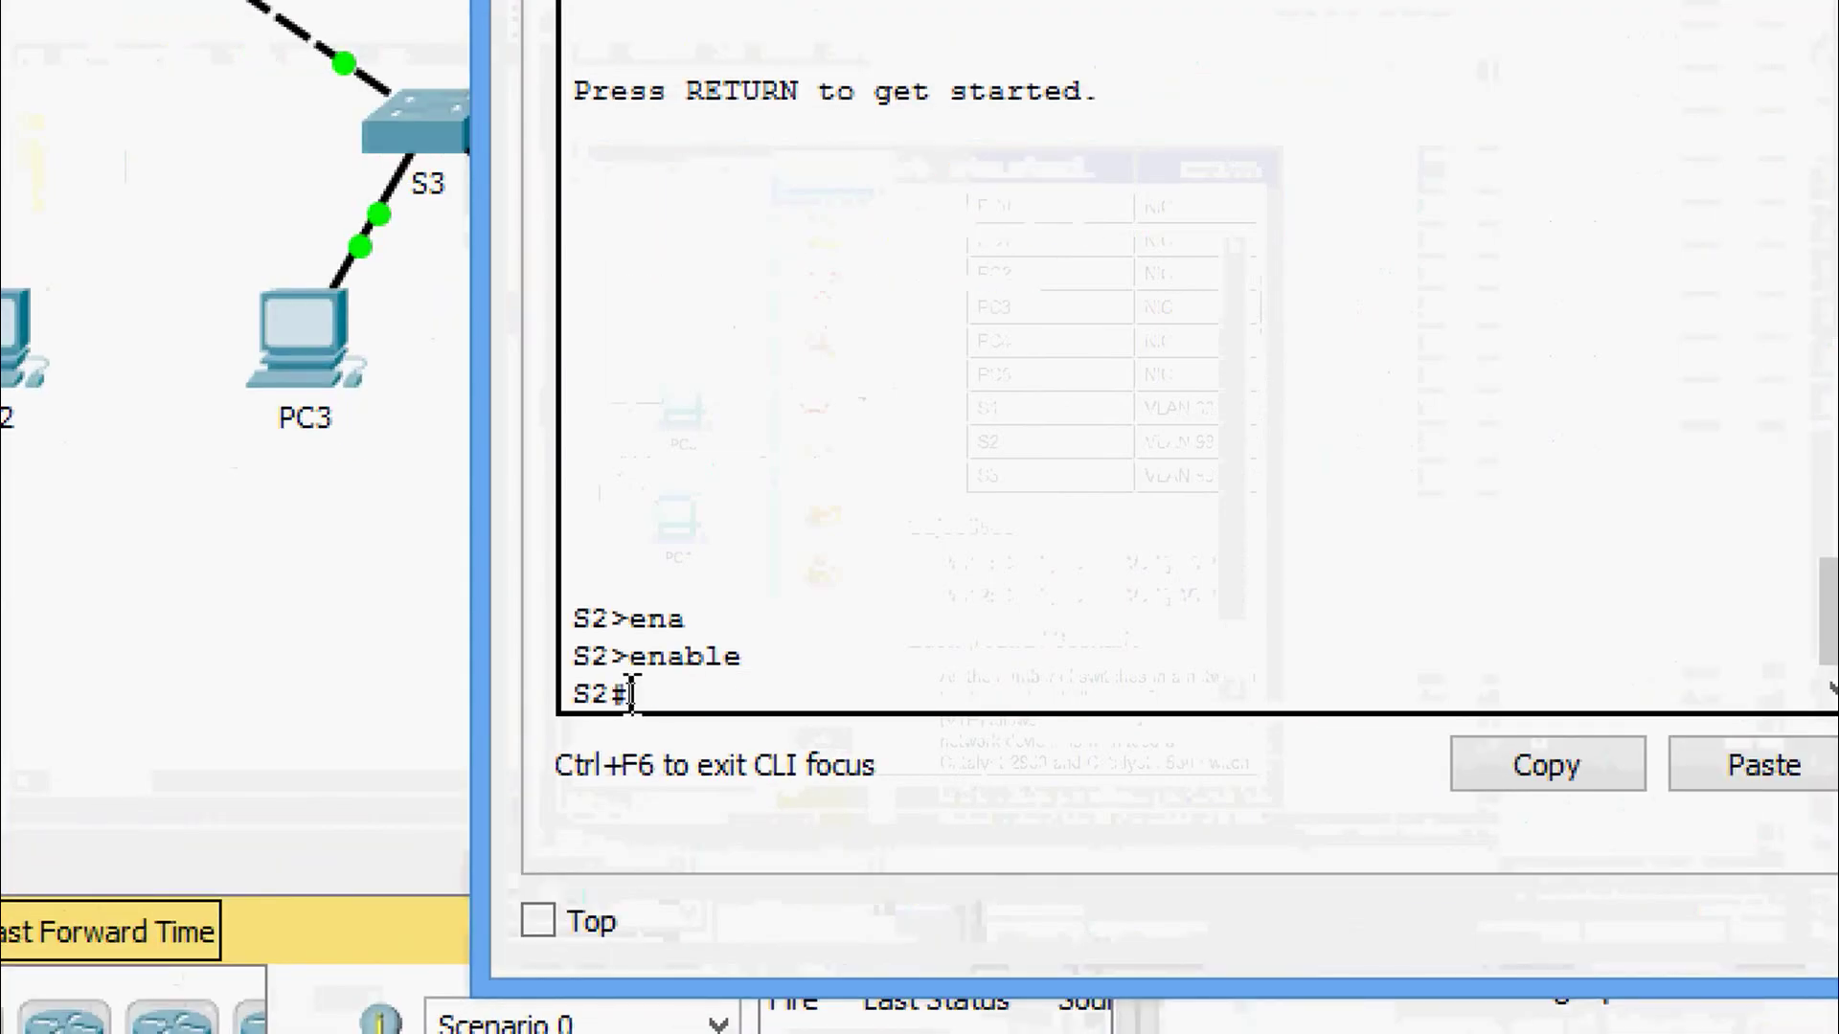
pyautogui.write('conf t')
pyautogui.press('Return')
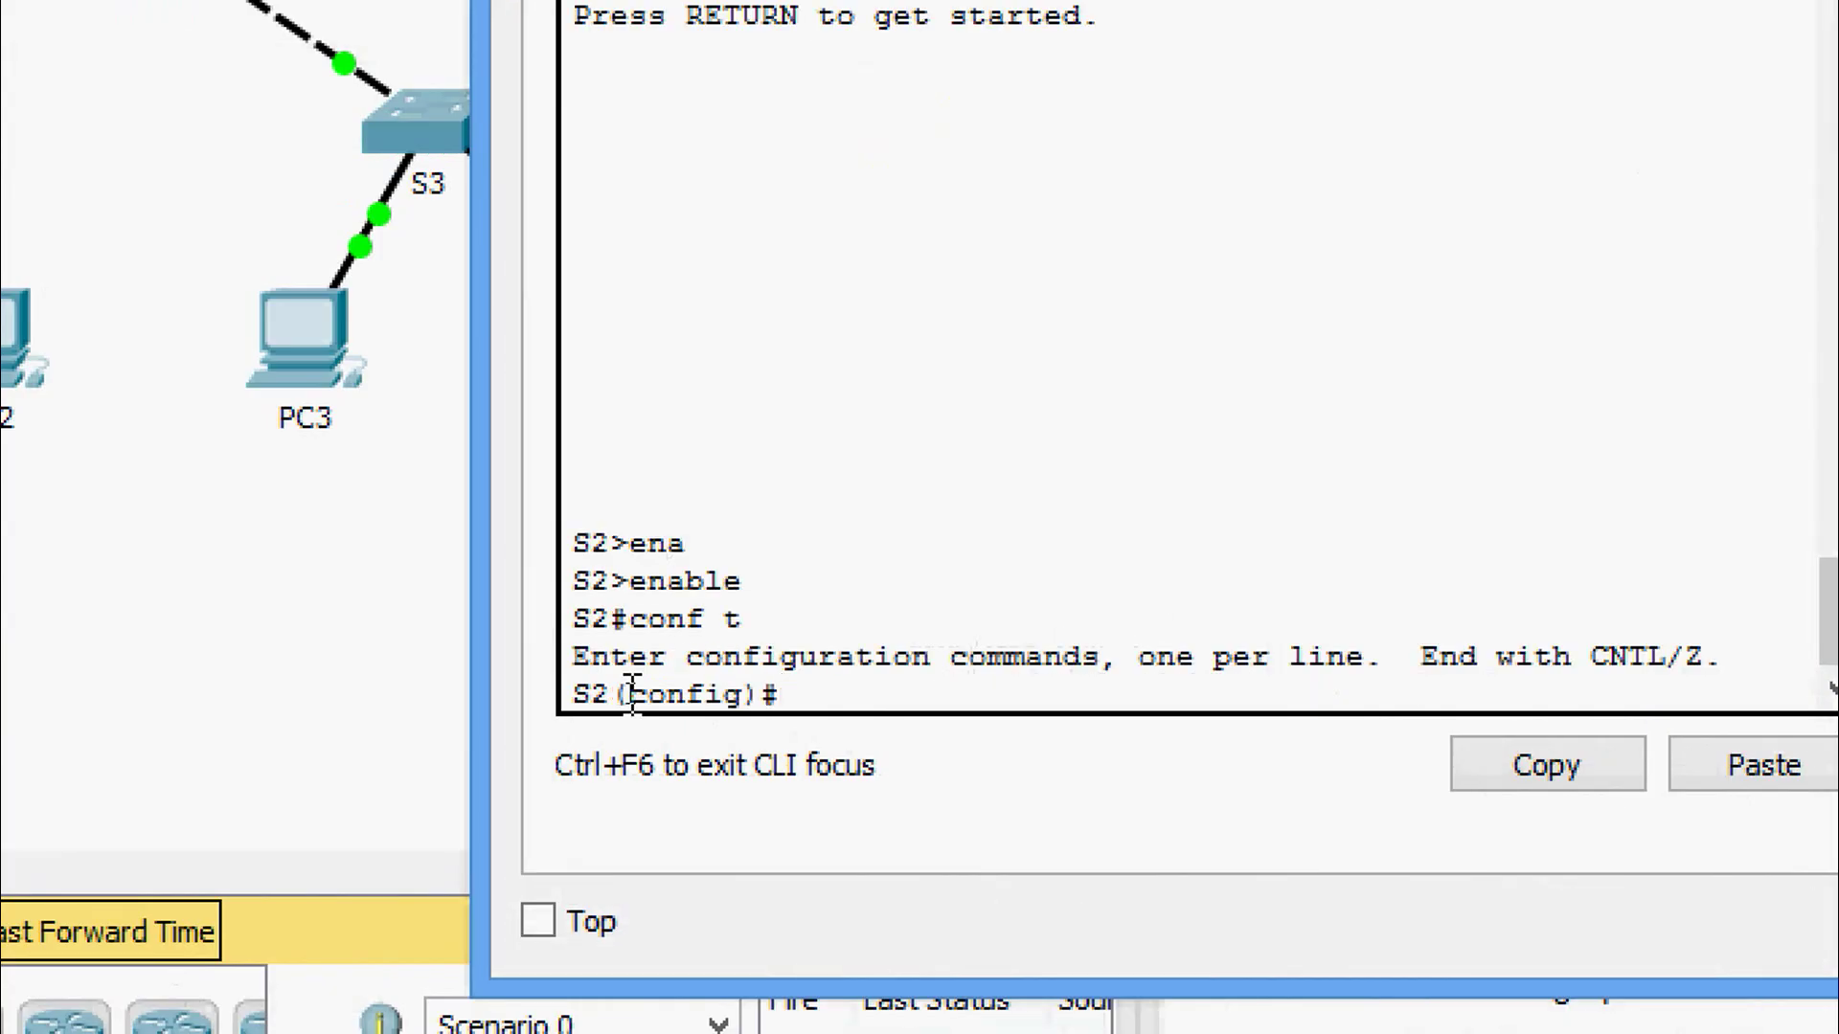
# Set S2's GigabitEthernet 0/1 to switchport mode access.
pyautogui.write('inter')
pyautogui.press('Tab')
pyautogui.write('g')
pyautogui.press('Tab')
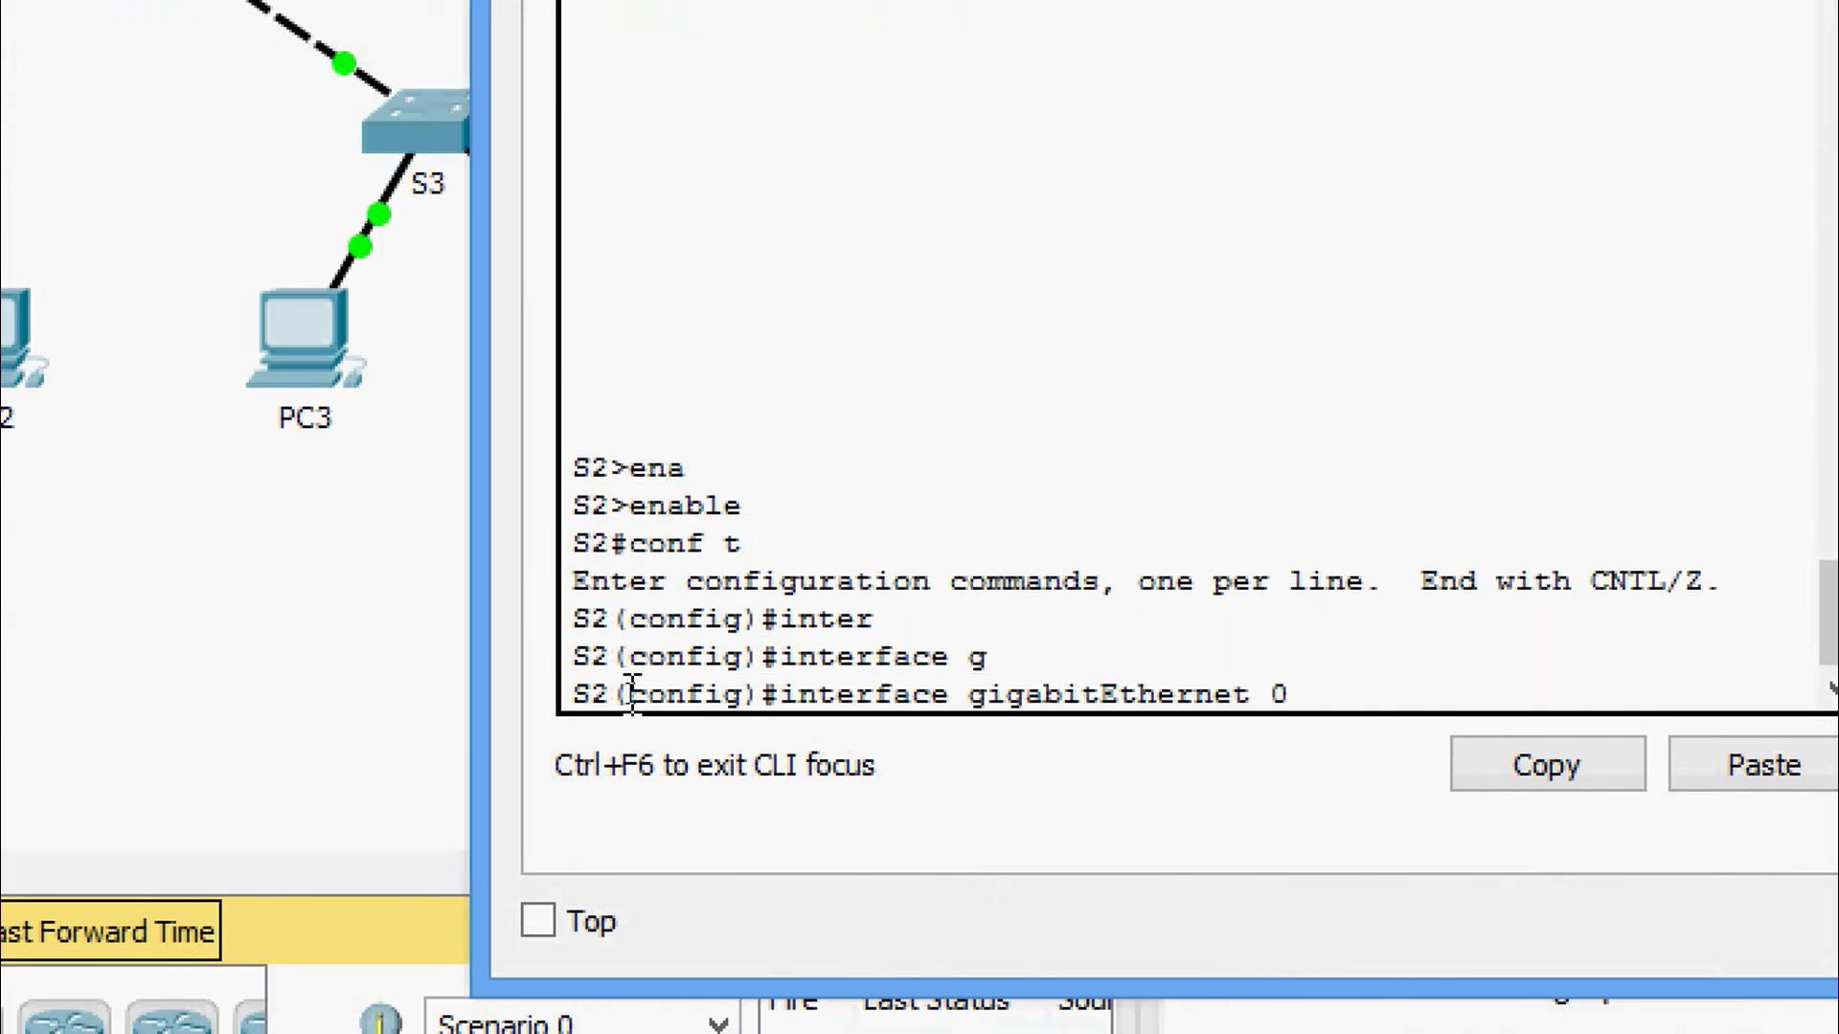
pyautogui.write('0/1')
pyautogui.press('Return')
pyautogui.write('swi')
pyautogui.press('Tab')
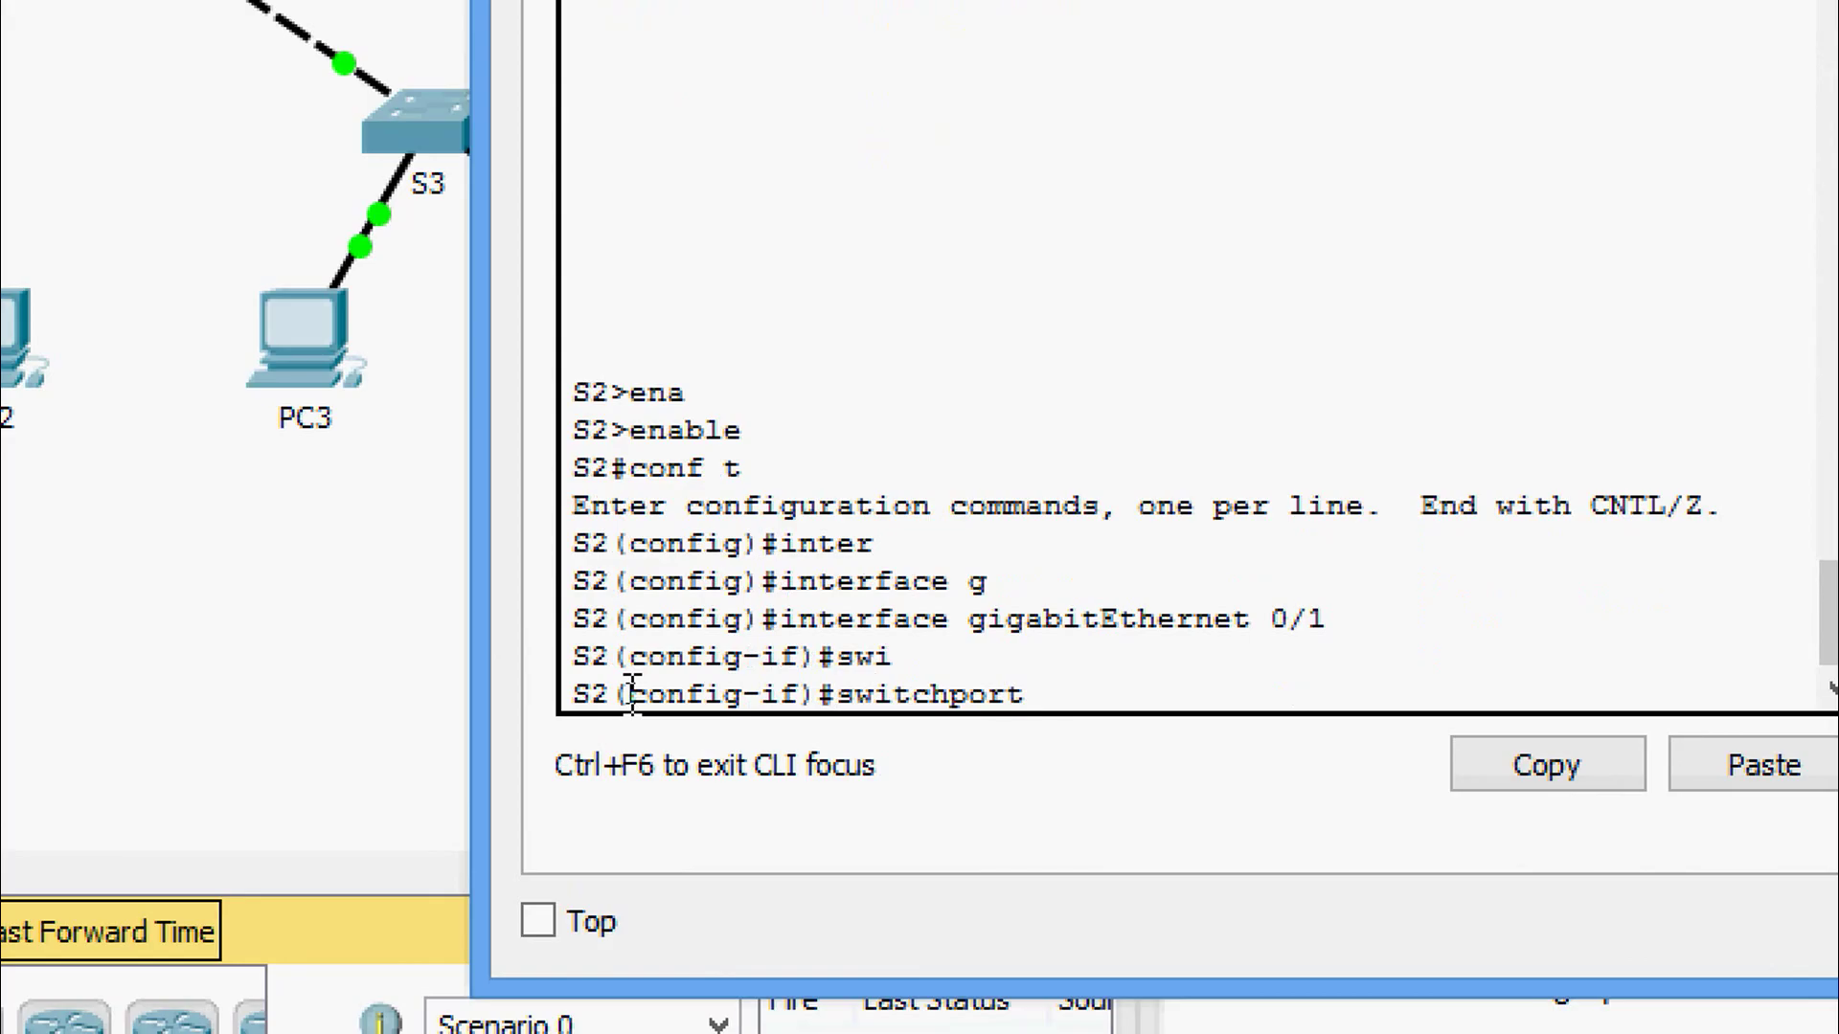
pyautogui.write('mo')
pyautogui.press('Tab')
pyautogui.write('ac')
pyautogui.press('Tab')
pyautogui.press('Return')
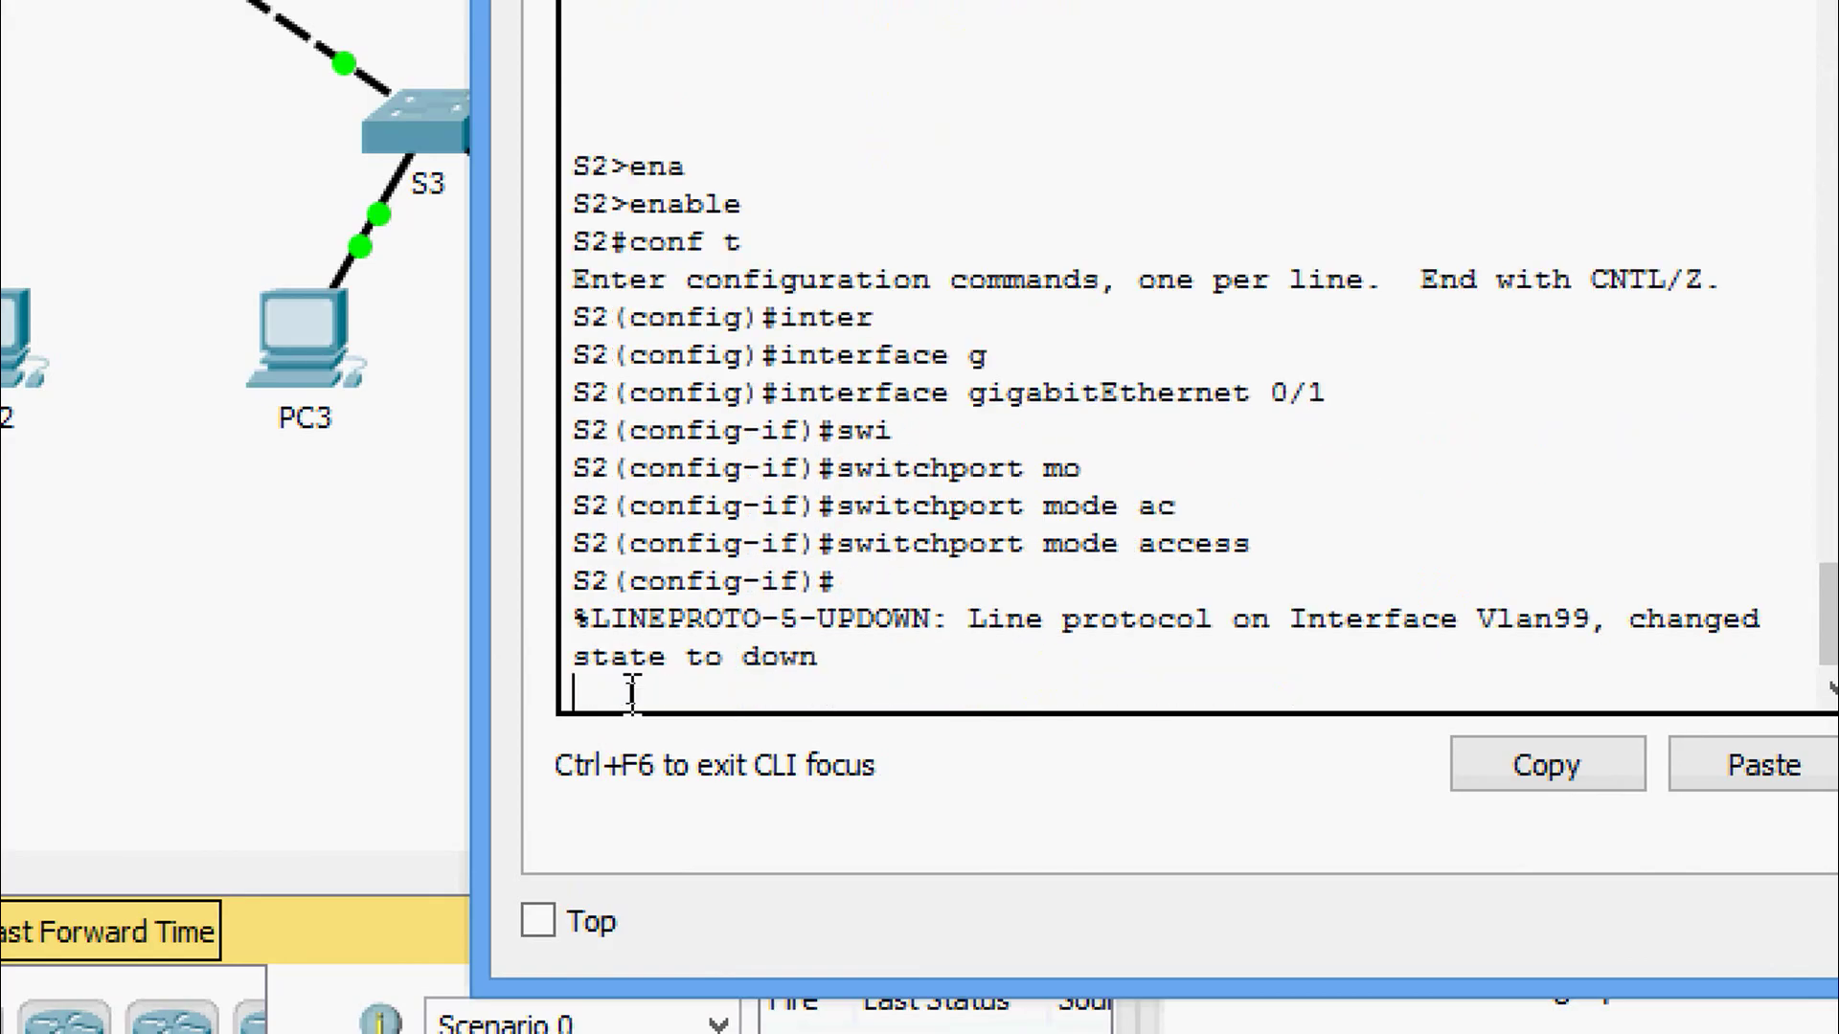
pyautogui.press('Return')
pyautogui.press('Return')
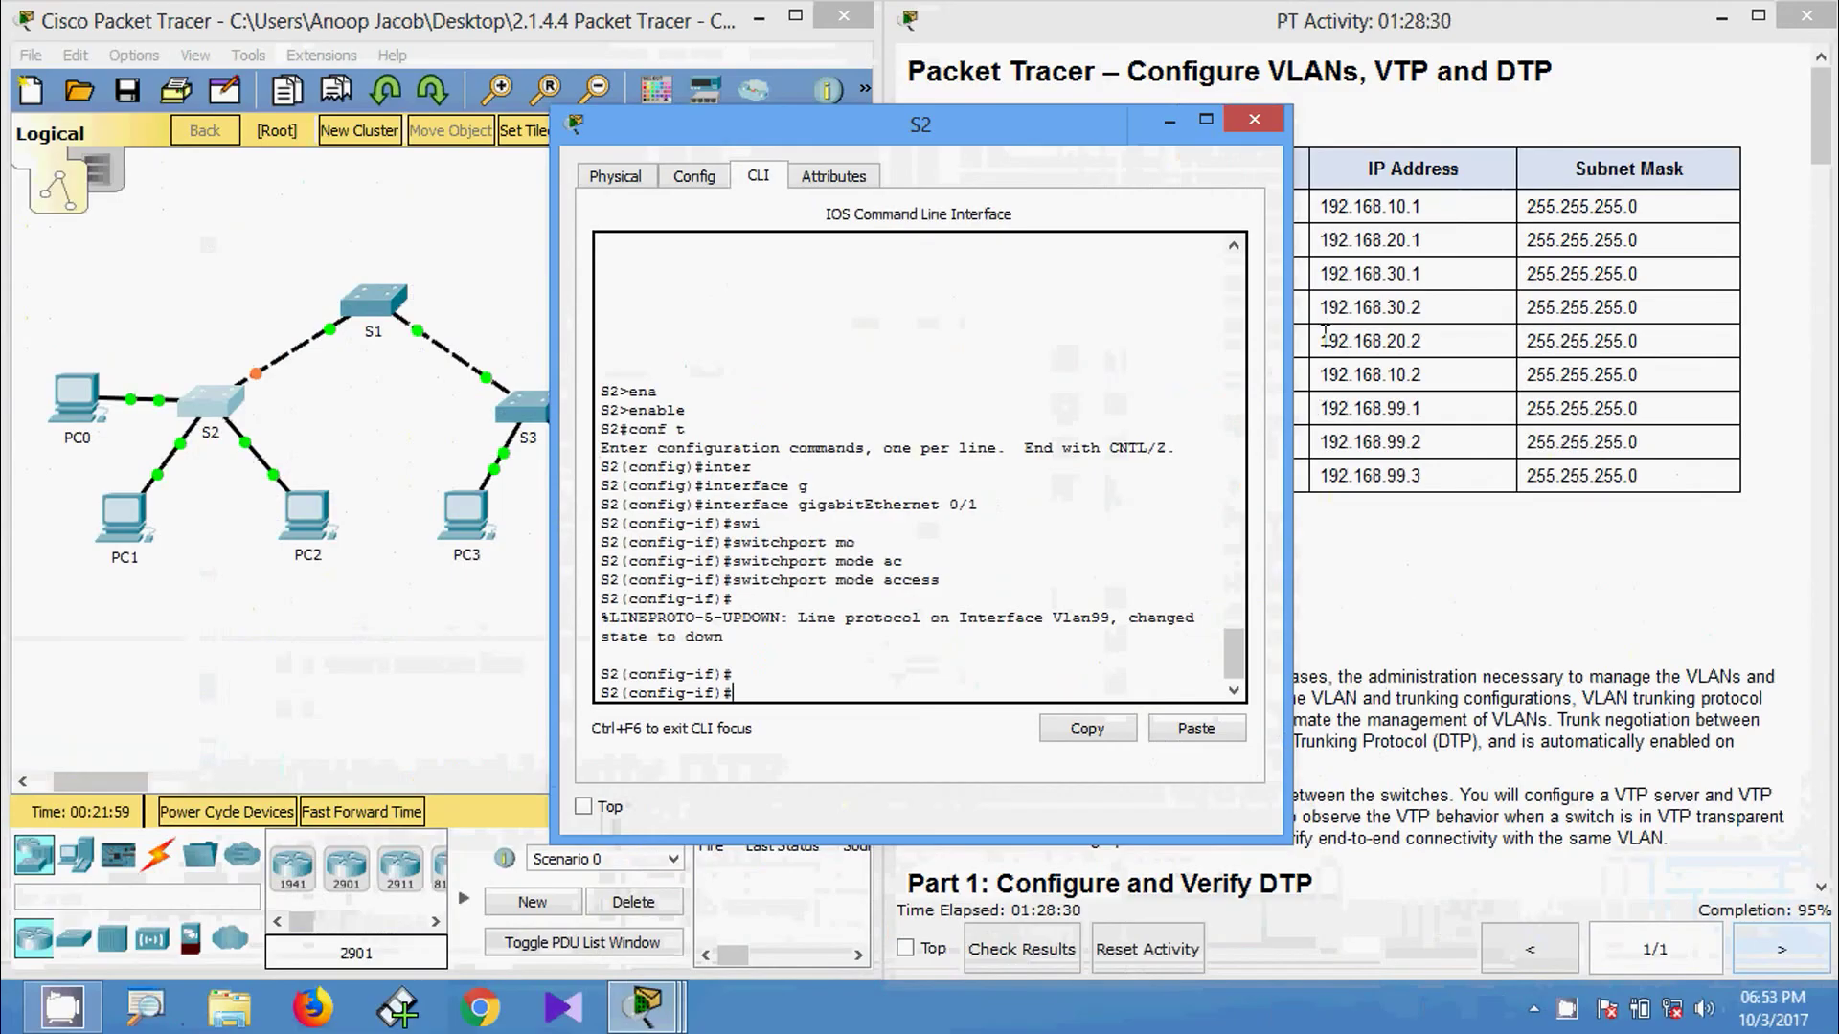
# Close S2's window and open switch S1's CLI in privileged EXEC mode.
pyautogui.click(1255, 122)
pyautogui.click(365, 299)
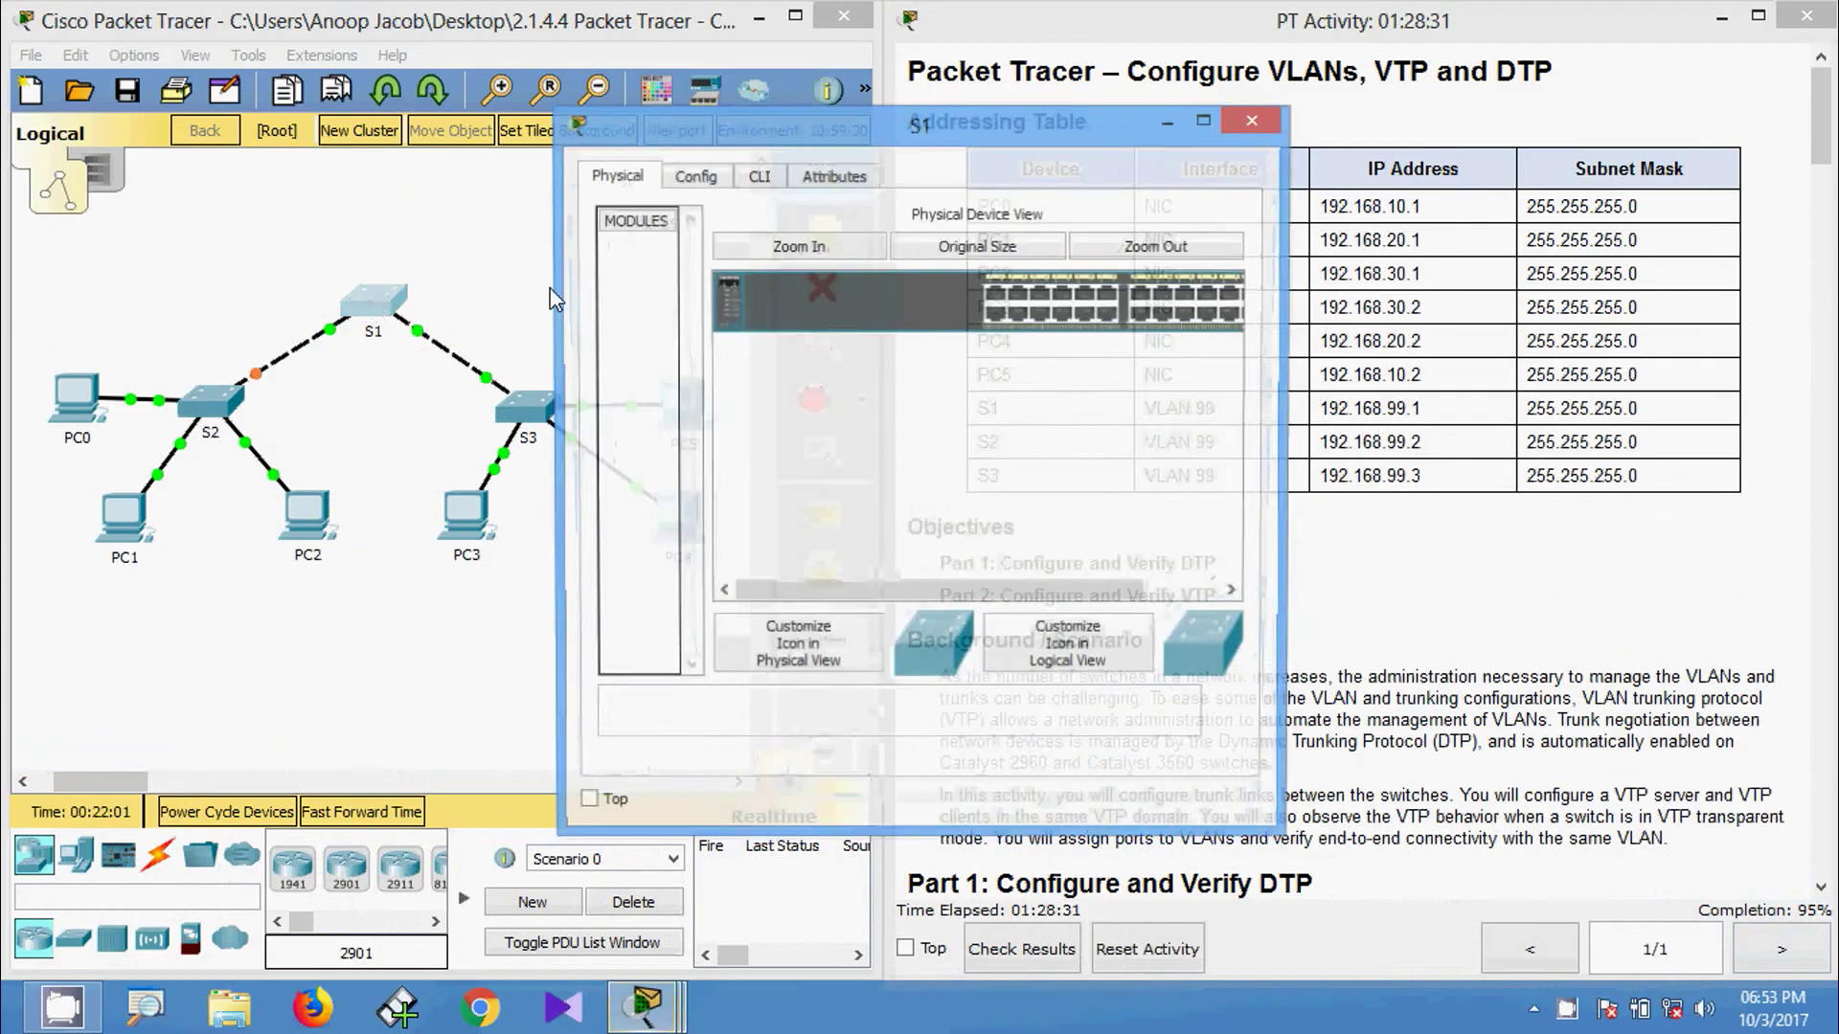
pyautogui.click(769, 220)
pyautogui.press('Return')
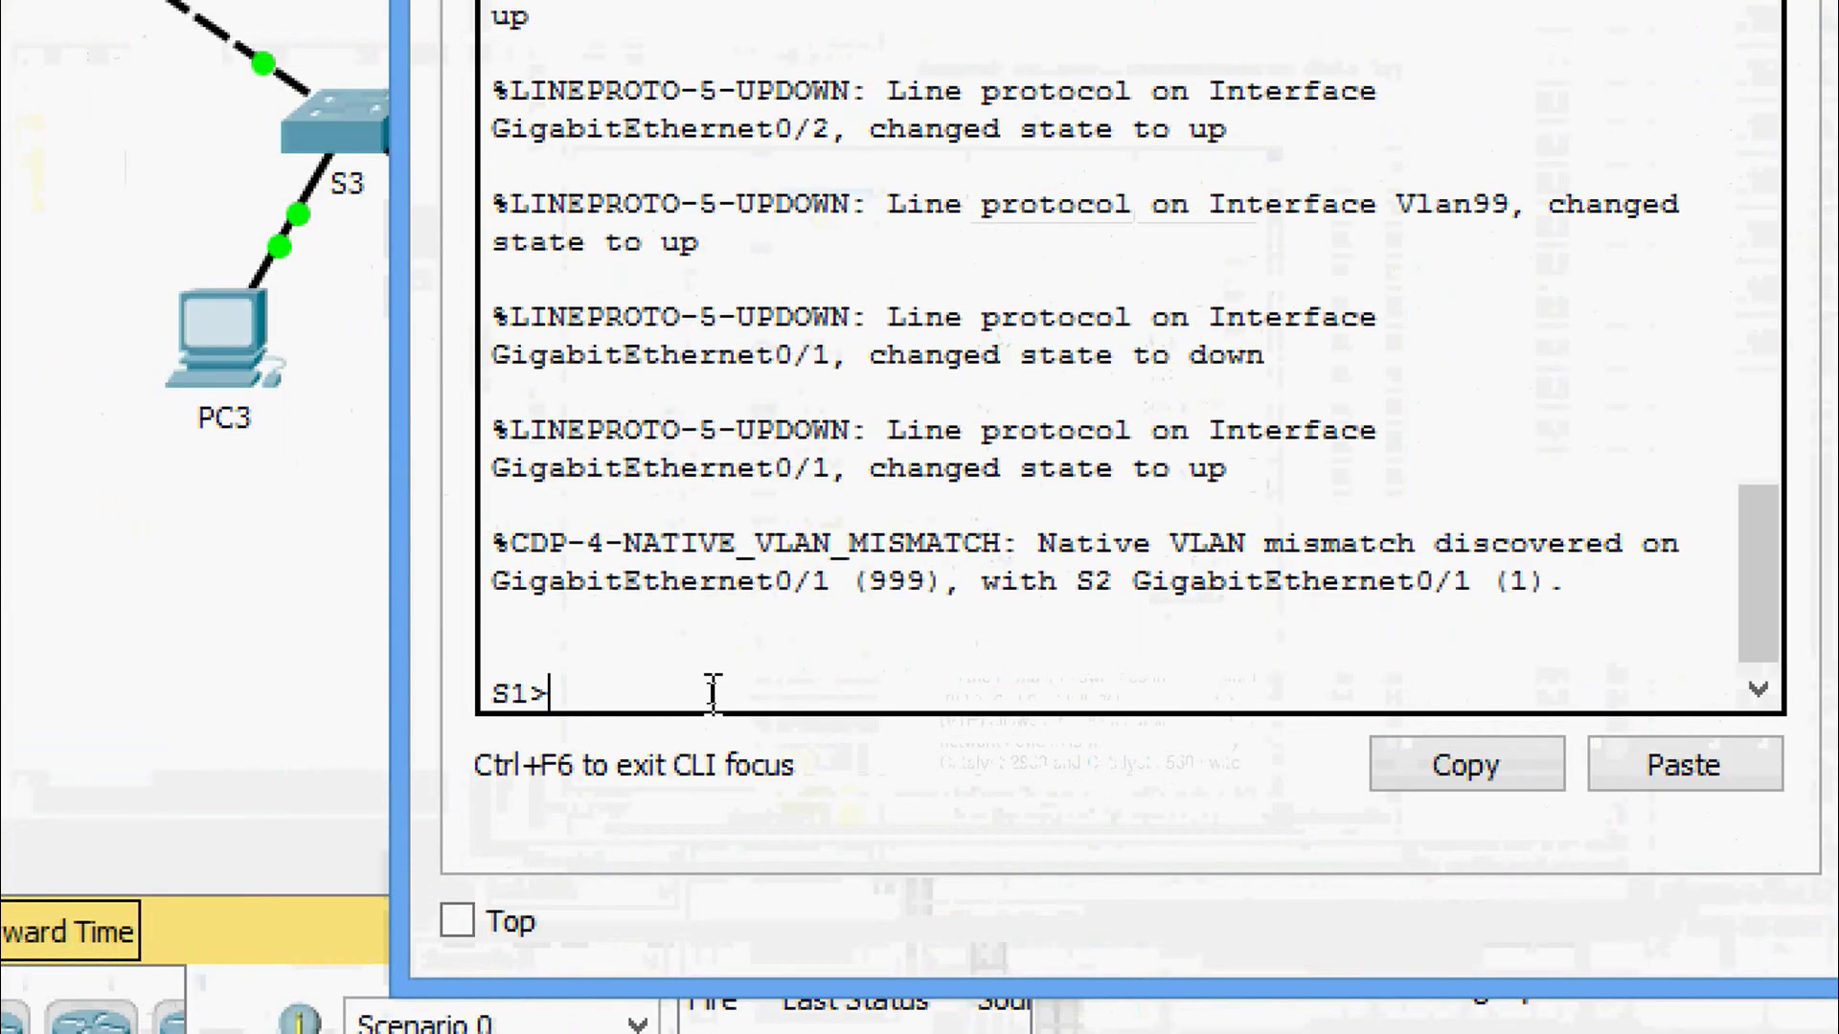
pyautogui.write('ena')
pyautogui.press('Tab')
pyautogui.press('Return')
# Enter global configuration on S1 and select interface GigabitEthernet 0/1.
pyautogui.write('conf')
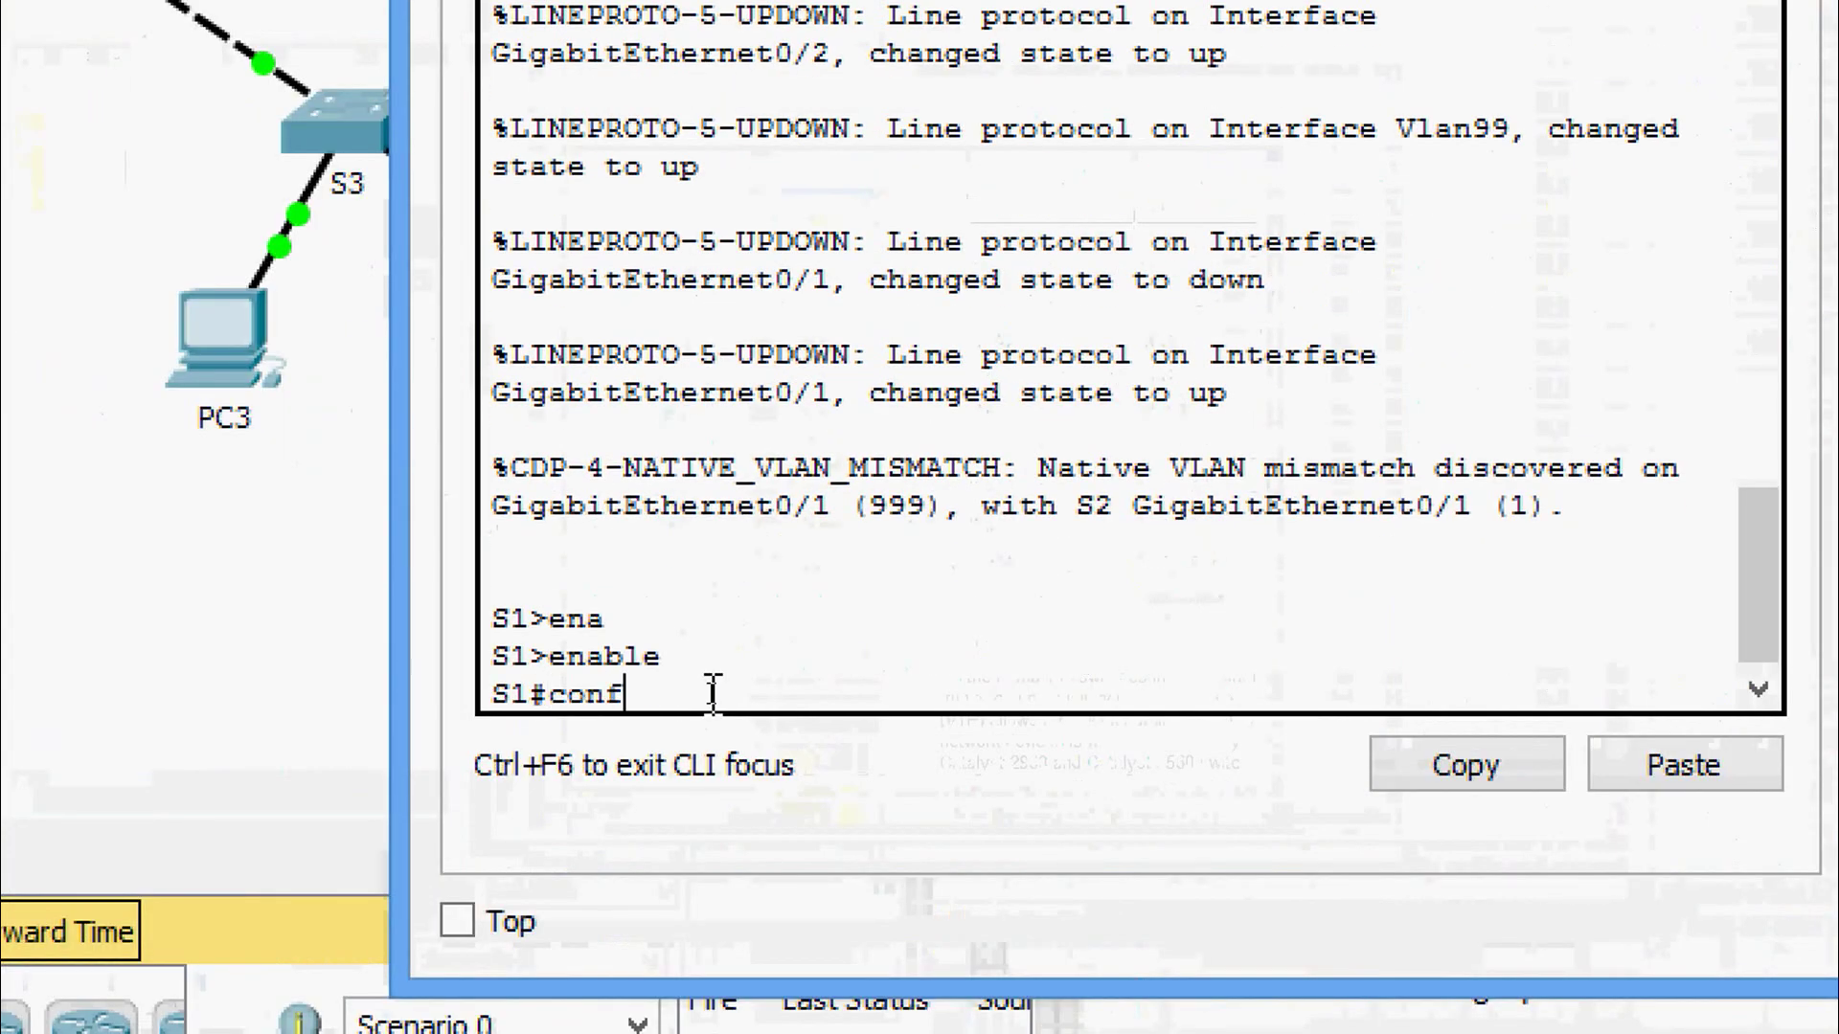
pyautogui.press('Tab')
pyautogui.write('t')
pyautogui.press('Tab')
pyautogui.press('Return')
pyautogui.write('inter')
pyautogui.press('Tab')
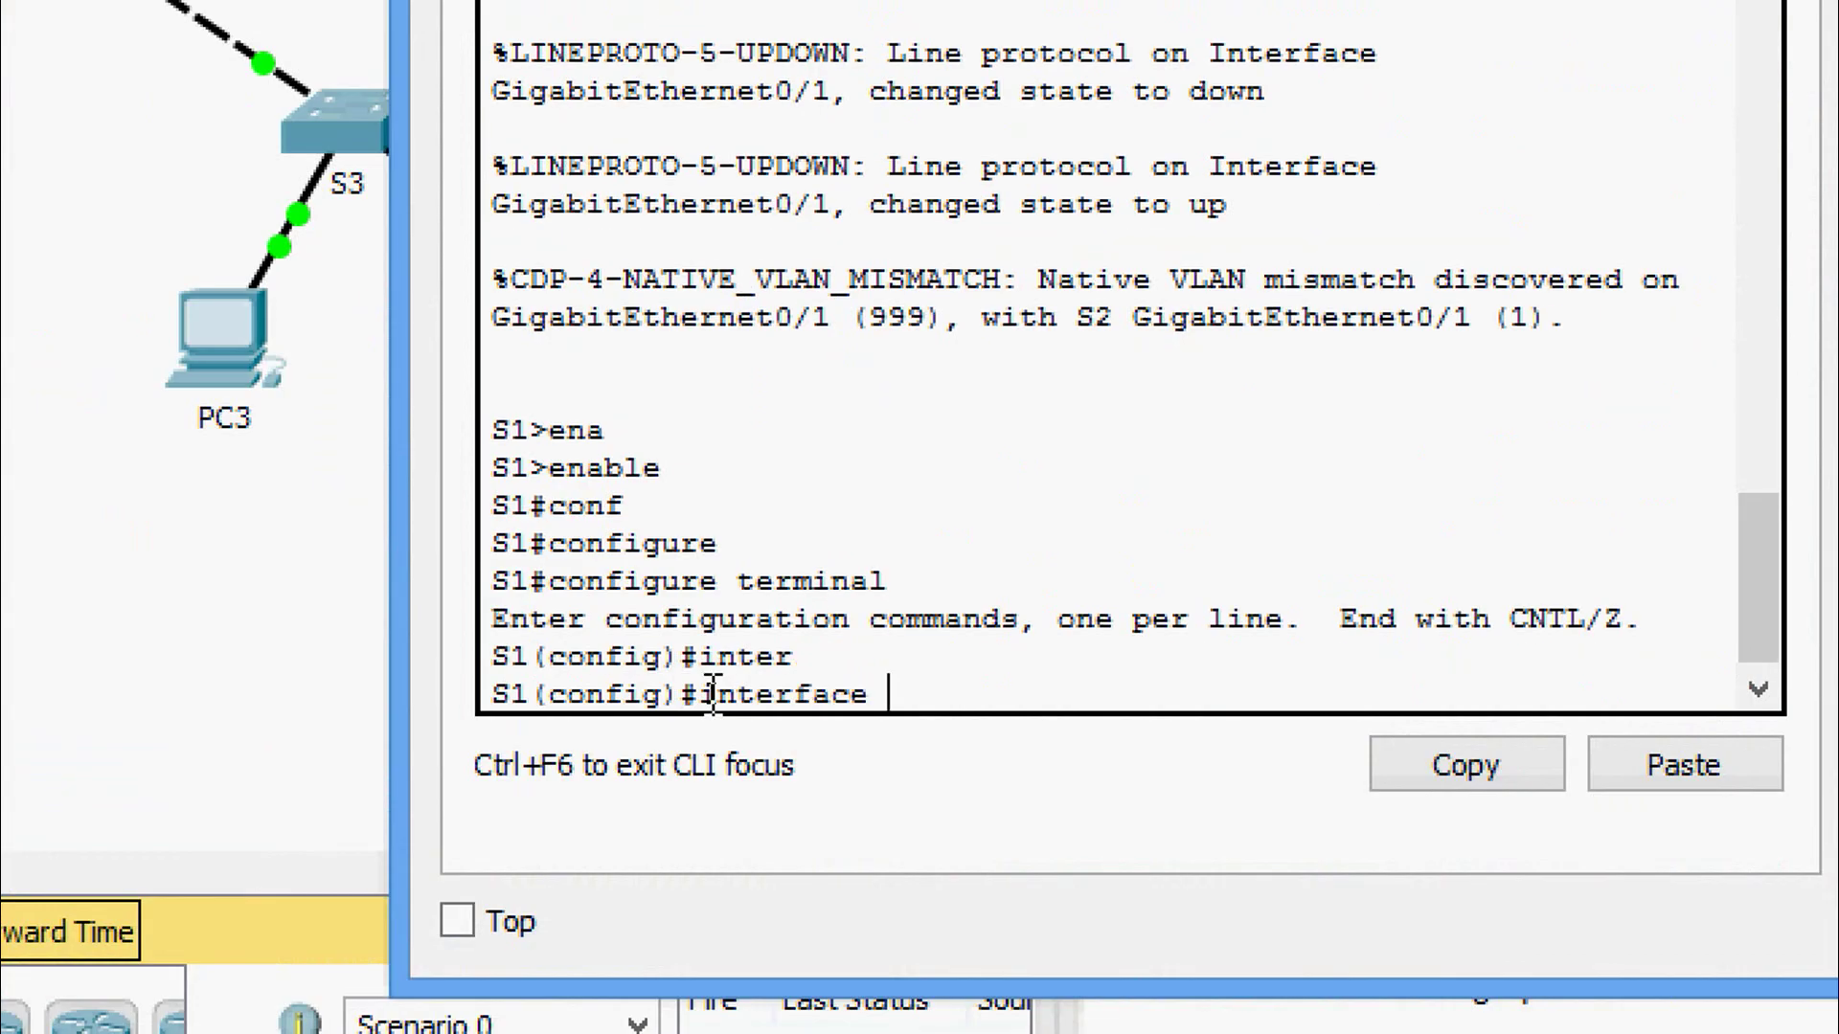
pyautogui.write('gi')
pyautogui.press('Tab')
pyautogui.write('0/1')
pyautogui.press('Return')
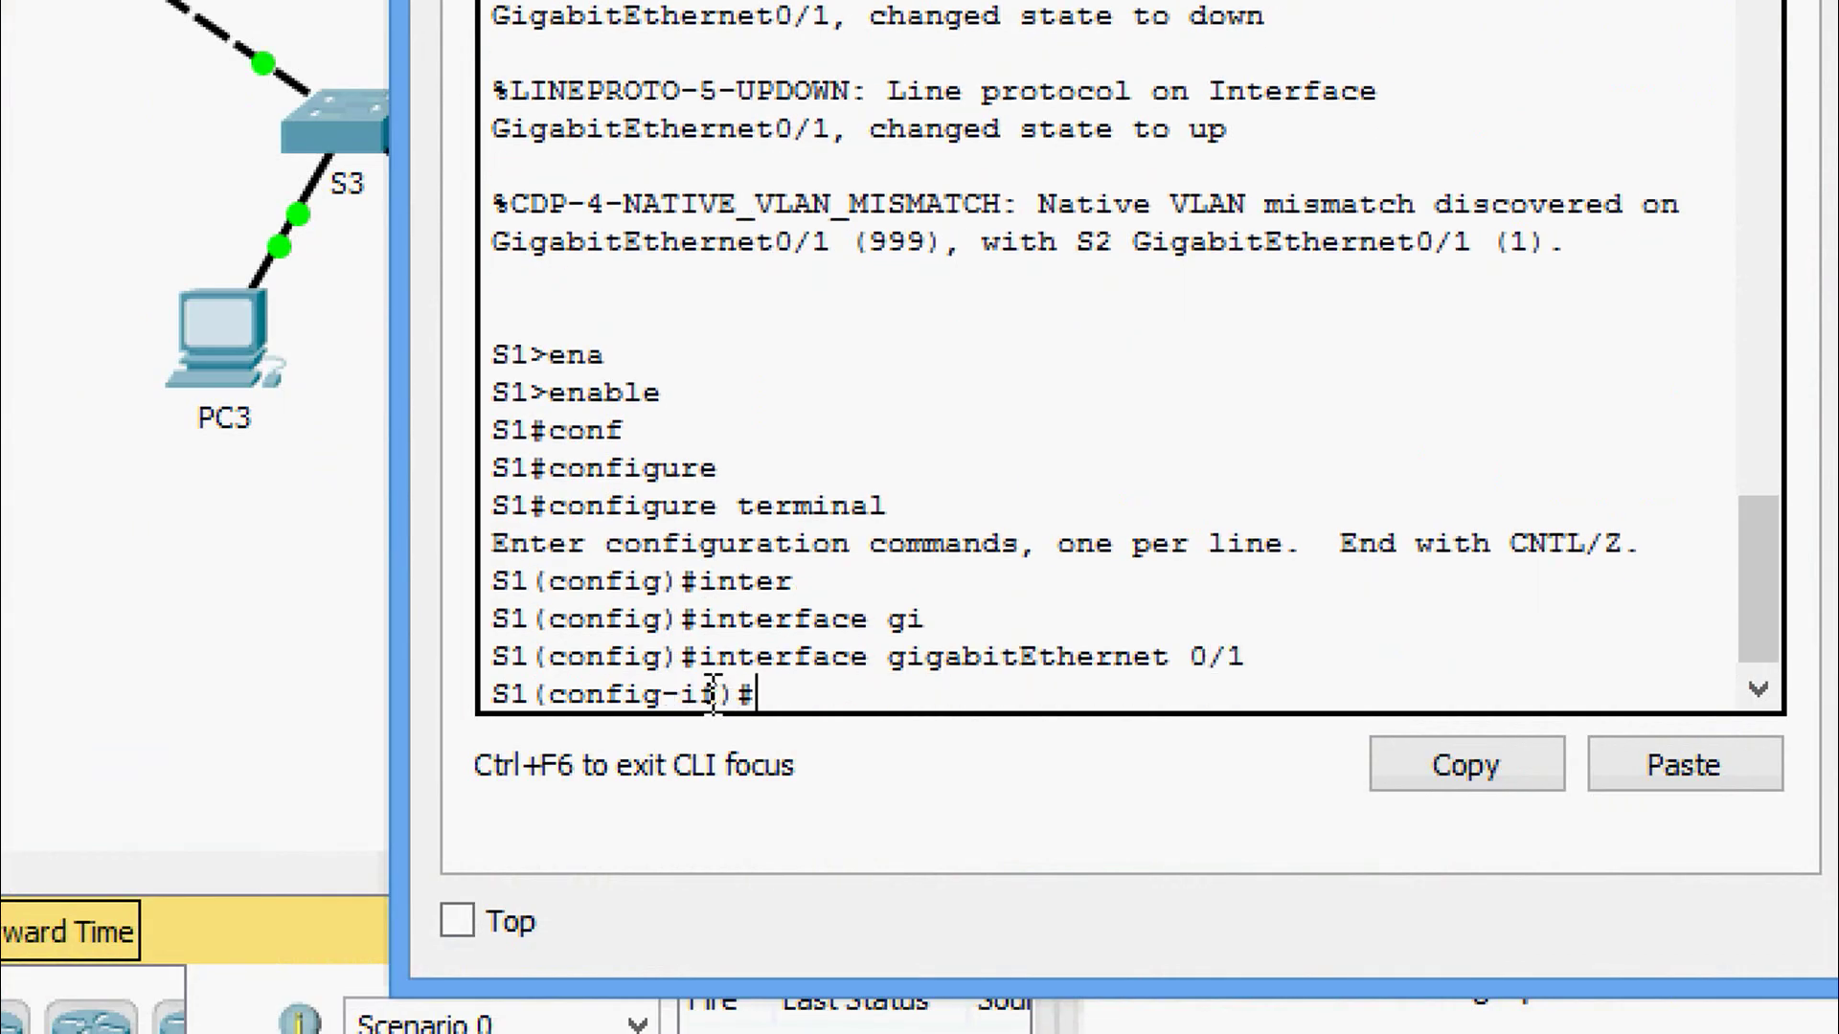
# Set S1's GigabitEthernet 0/1 to switchport mode access.
pyautogui.write('swi')
pyautogui.press('Tab')
pyautogui.write('mo')
pyautogui.press('Tab')
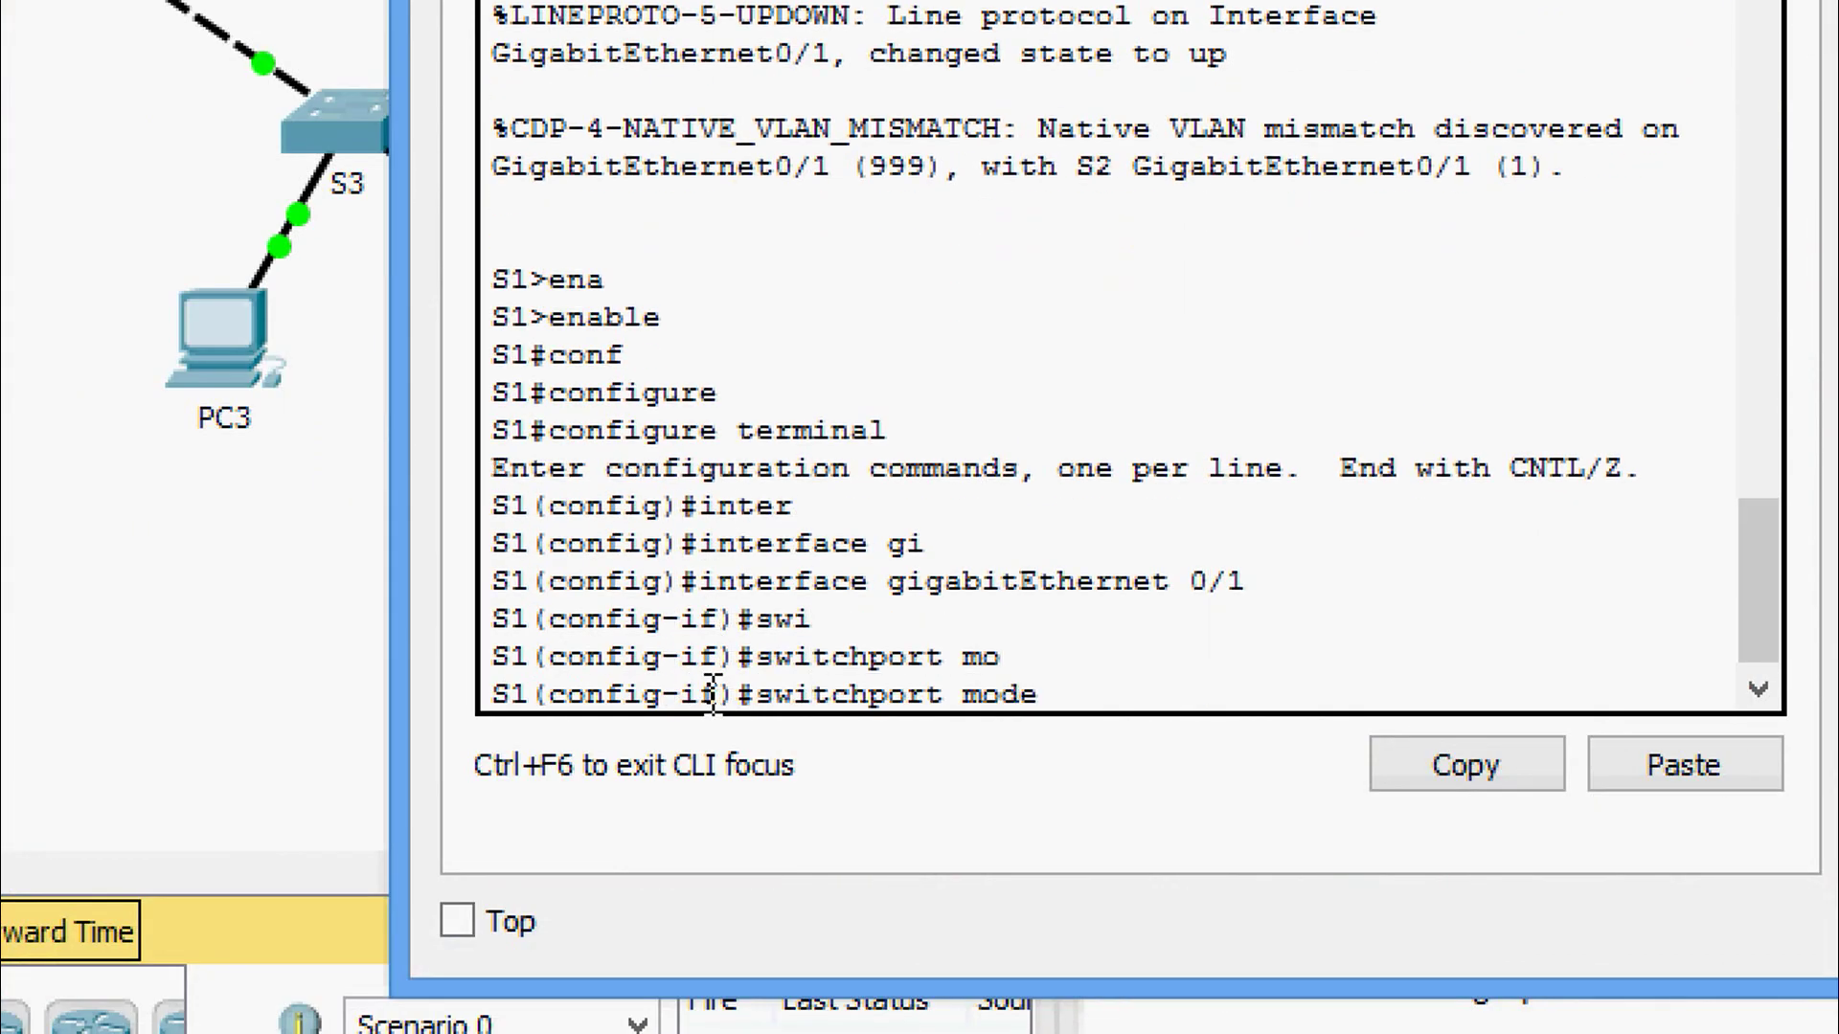
pyautogui.write('ac')
pyautogui.press('Tab')
pyautogui.press('Return')
pyautogui.press('Return')
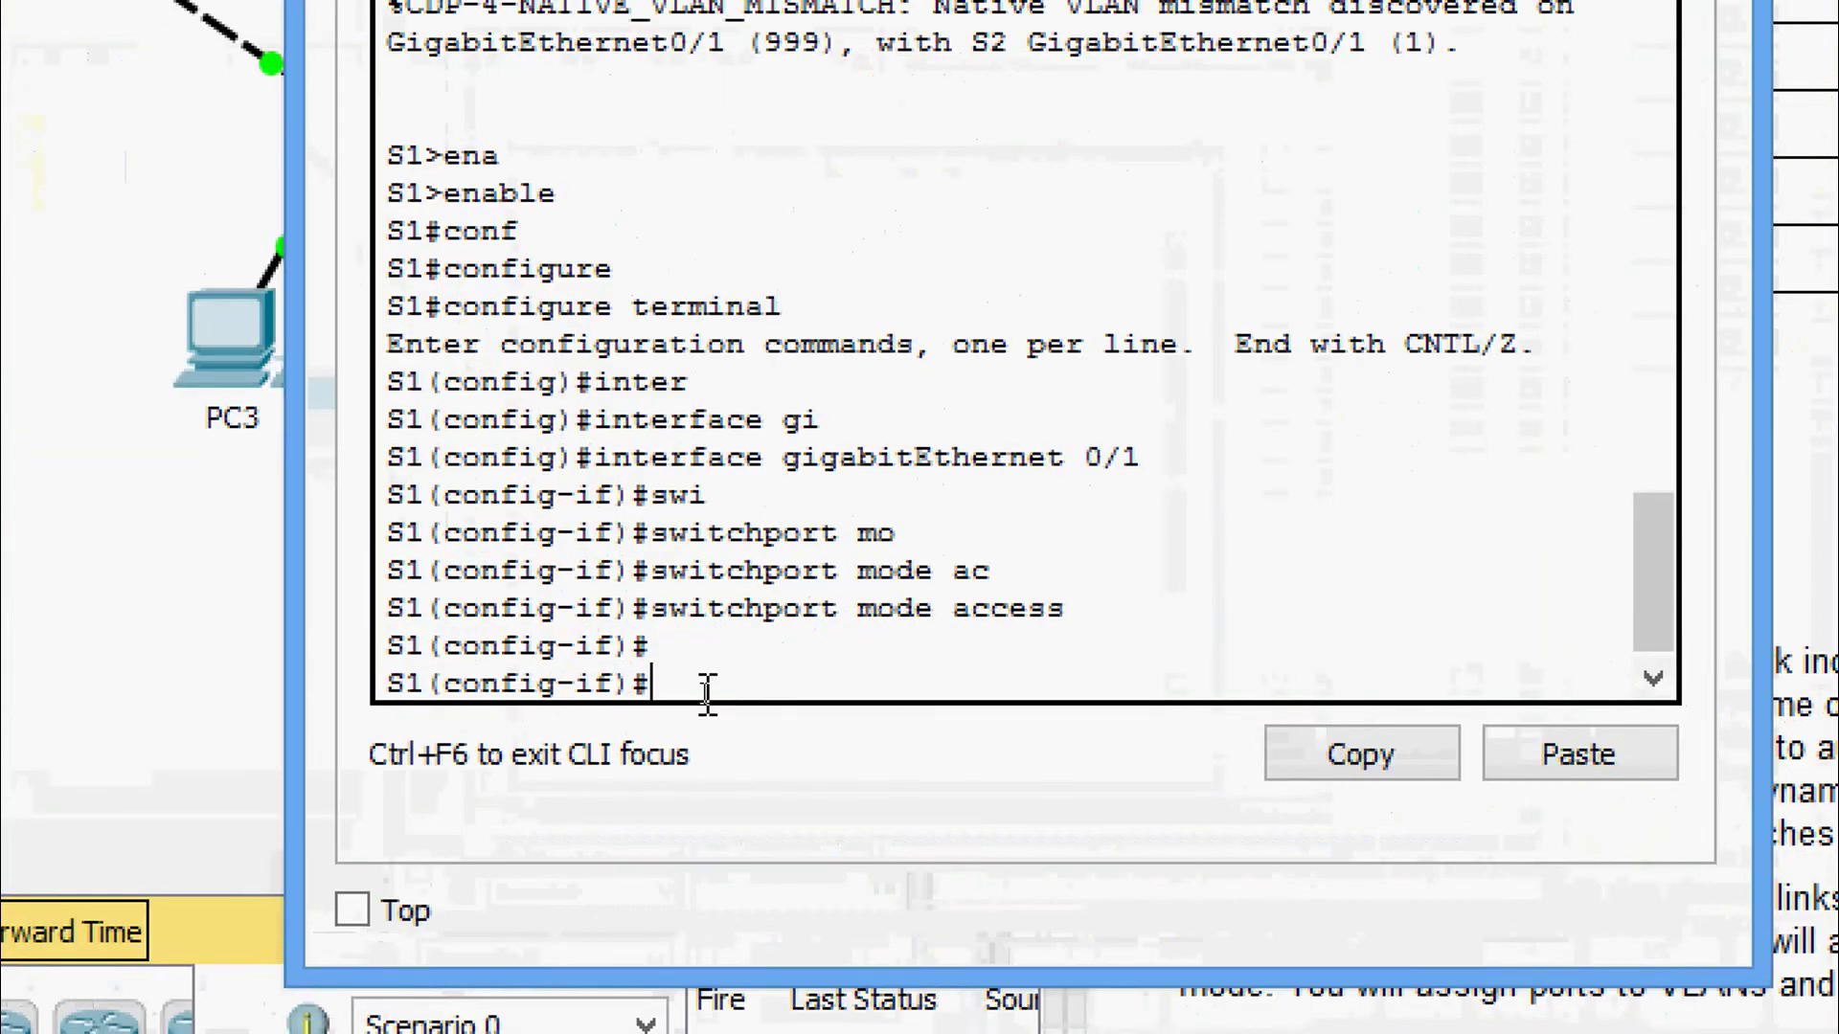
# Change S1's GigabitEthernet 0/1 to switchport mode trunk.
pyautogui.write('wi')
pyautogui.press('Tab')
pyautogui.write('moa')
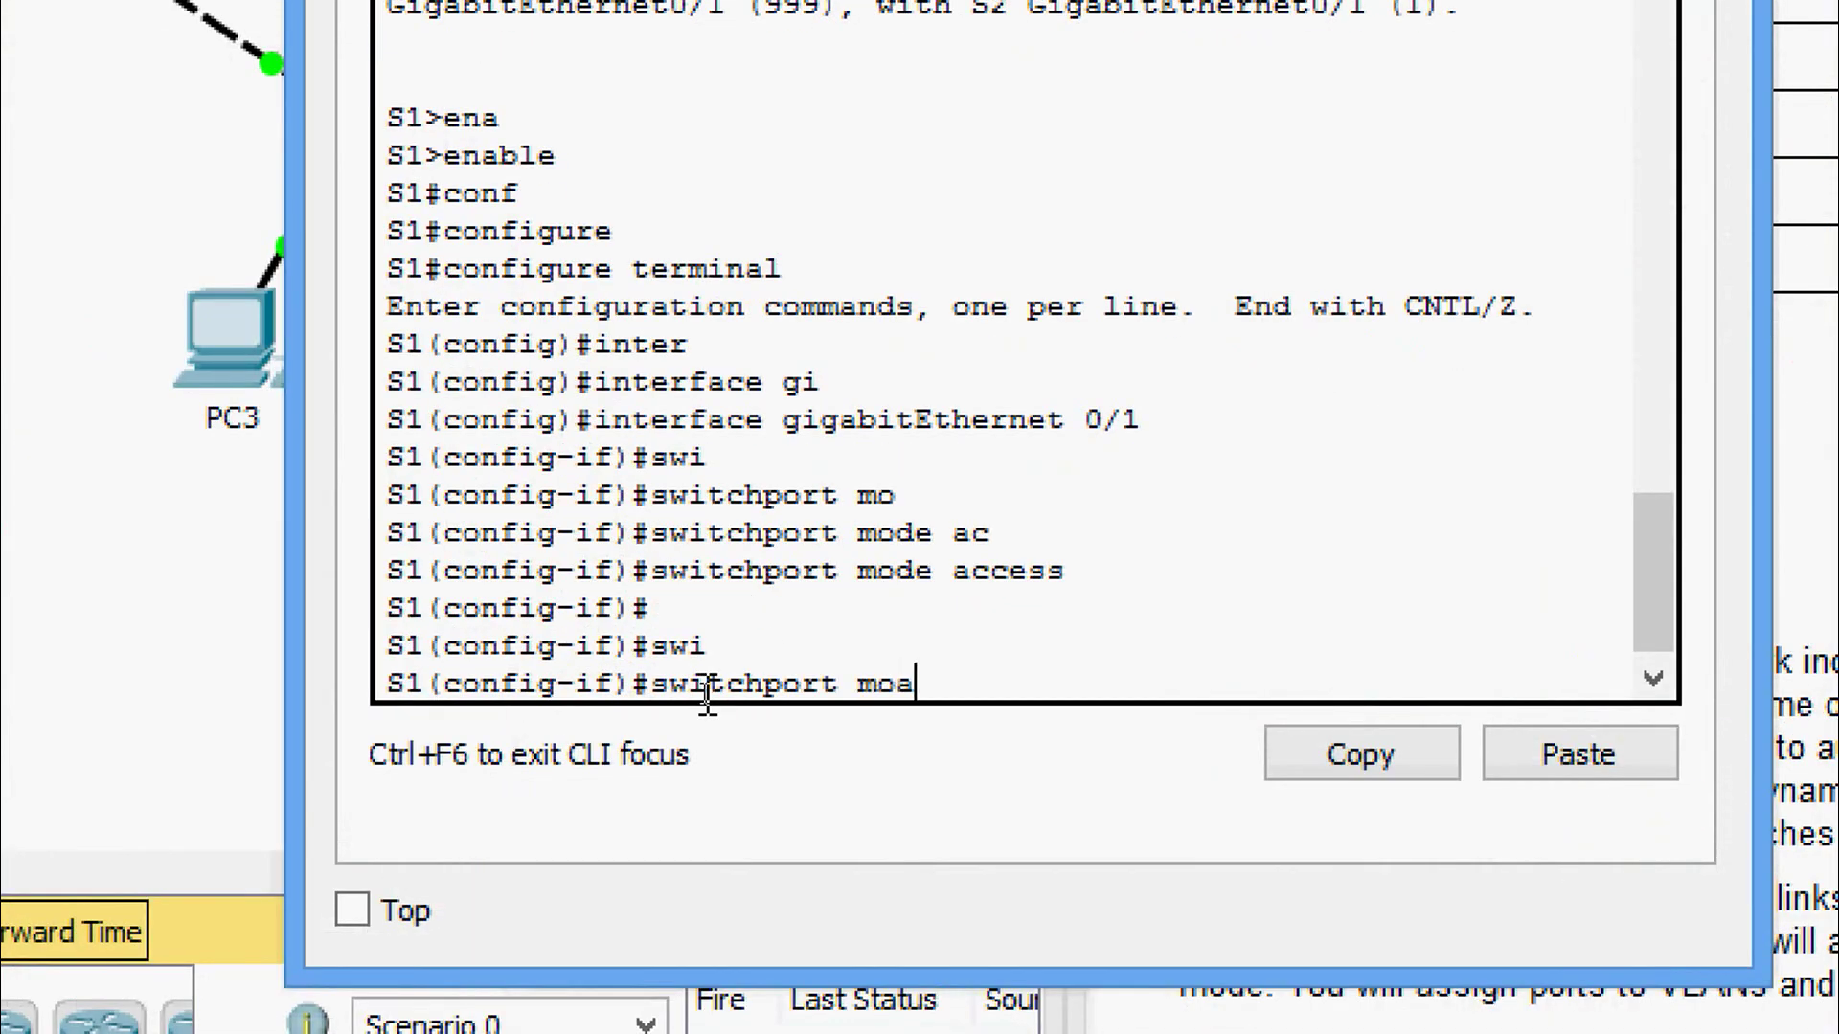
pyautogui.press('Tab')
pyautogui.write('ttr')
pyautogui.press('Tab')
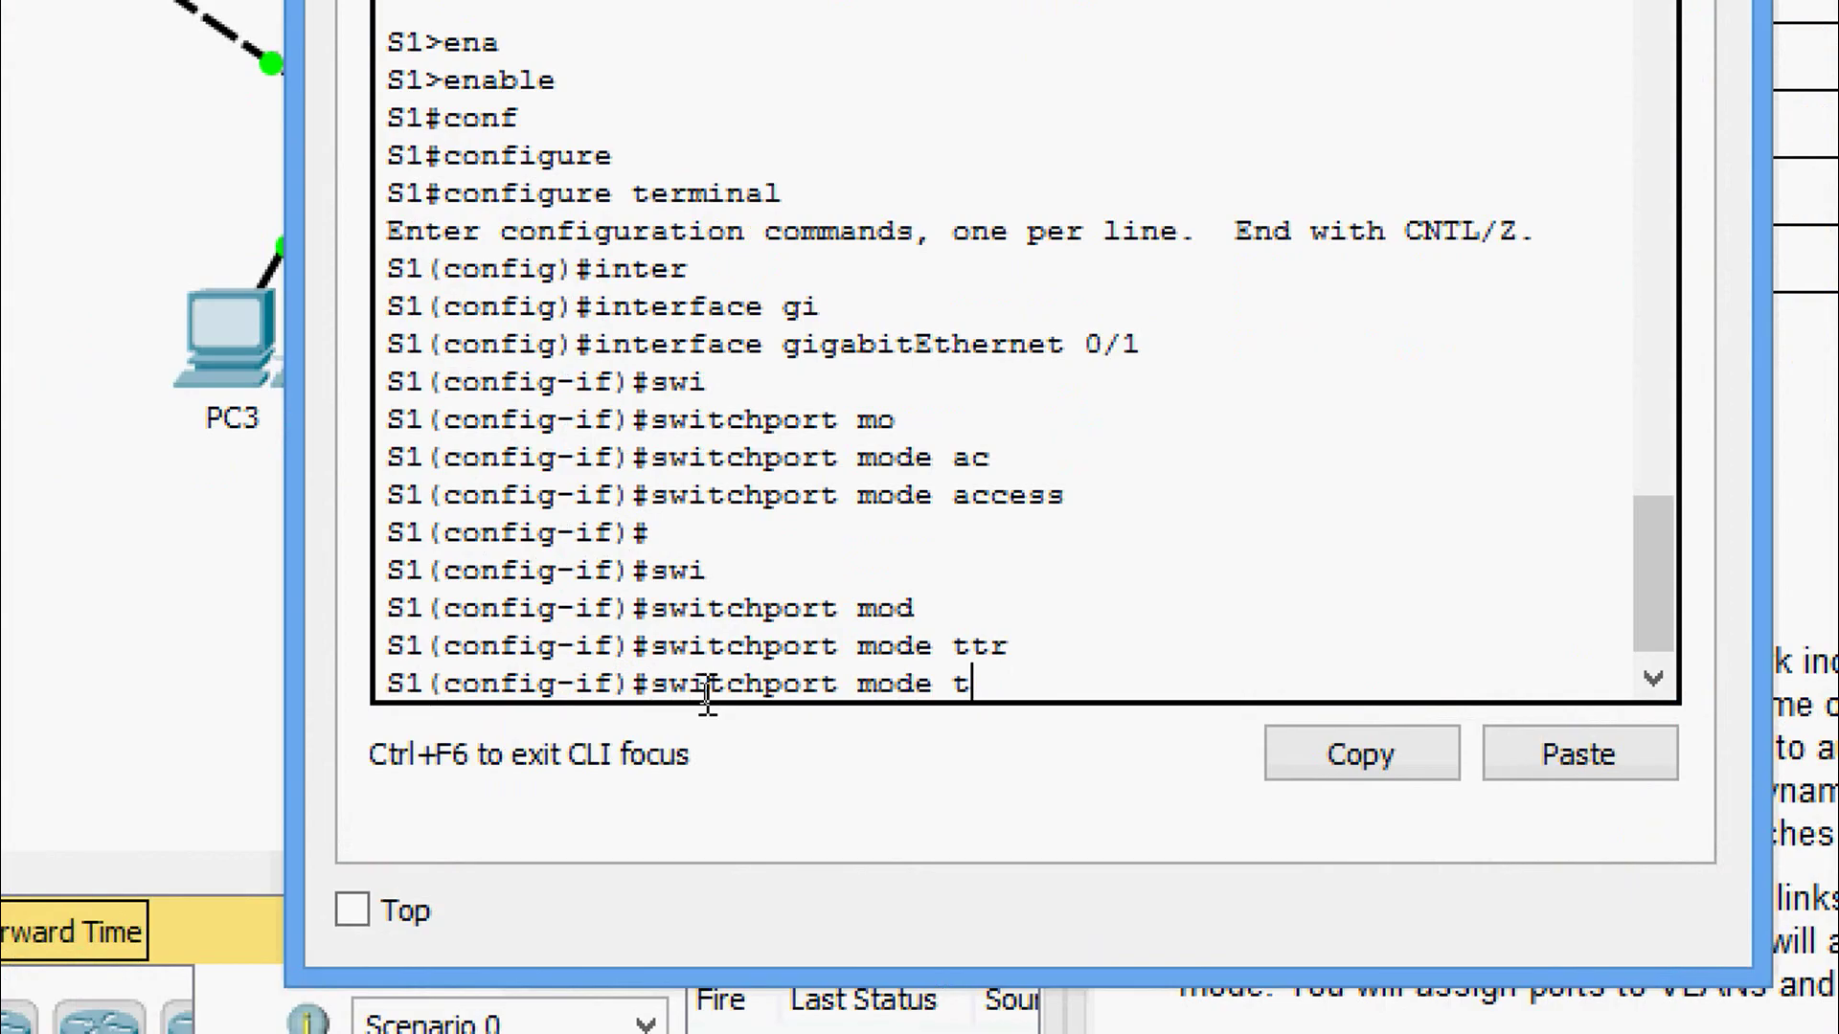
pyautogui.write('r')
pyautogui.press('Tab')
pyautogui.press('Return')
pyautogui.press('Return')
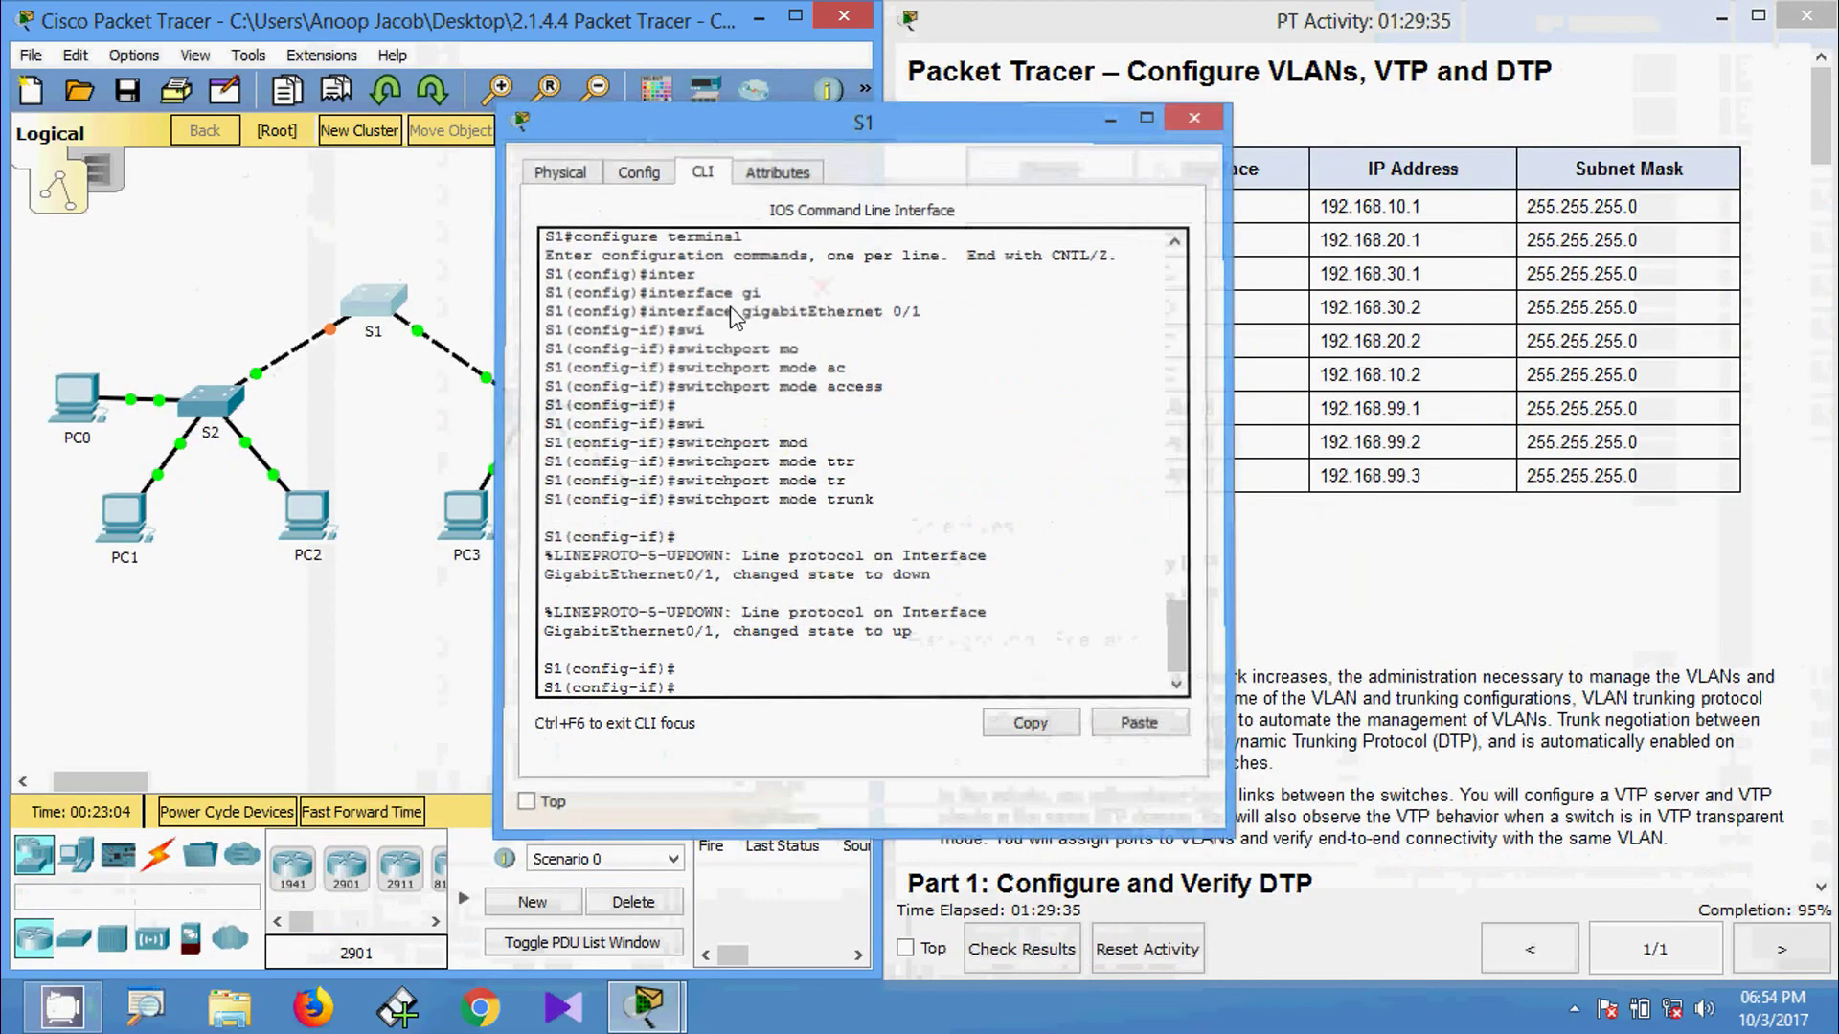
# Close S1's window and set S2's GigabitEthernet 0/1 to switchport mode trunk.
pyautogui.click(1184, 111)
pyautogui.click(227, 405)
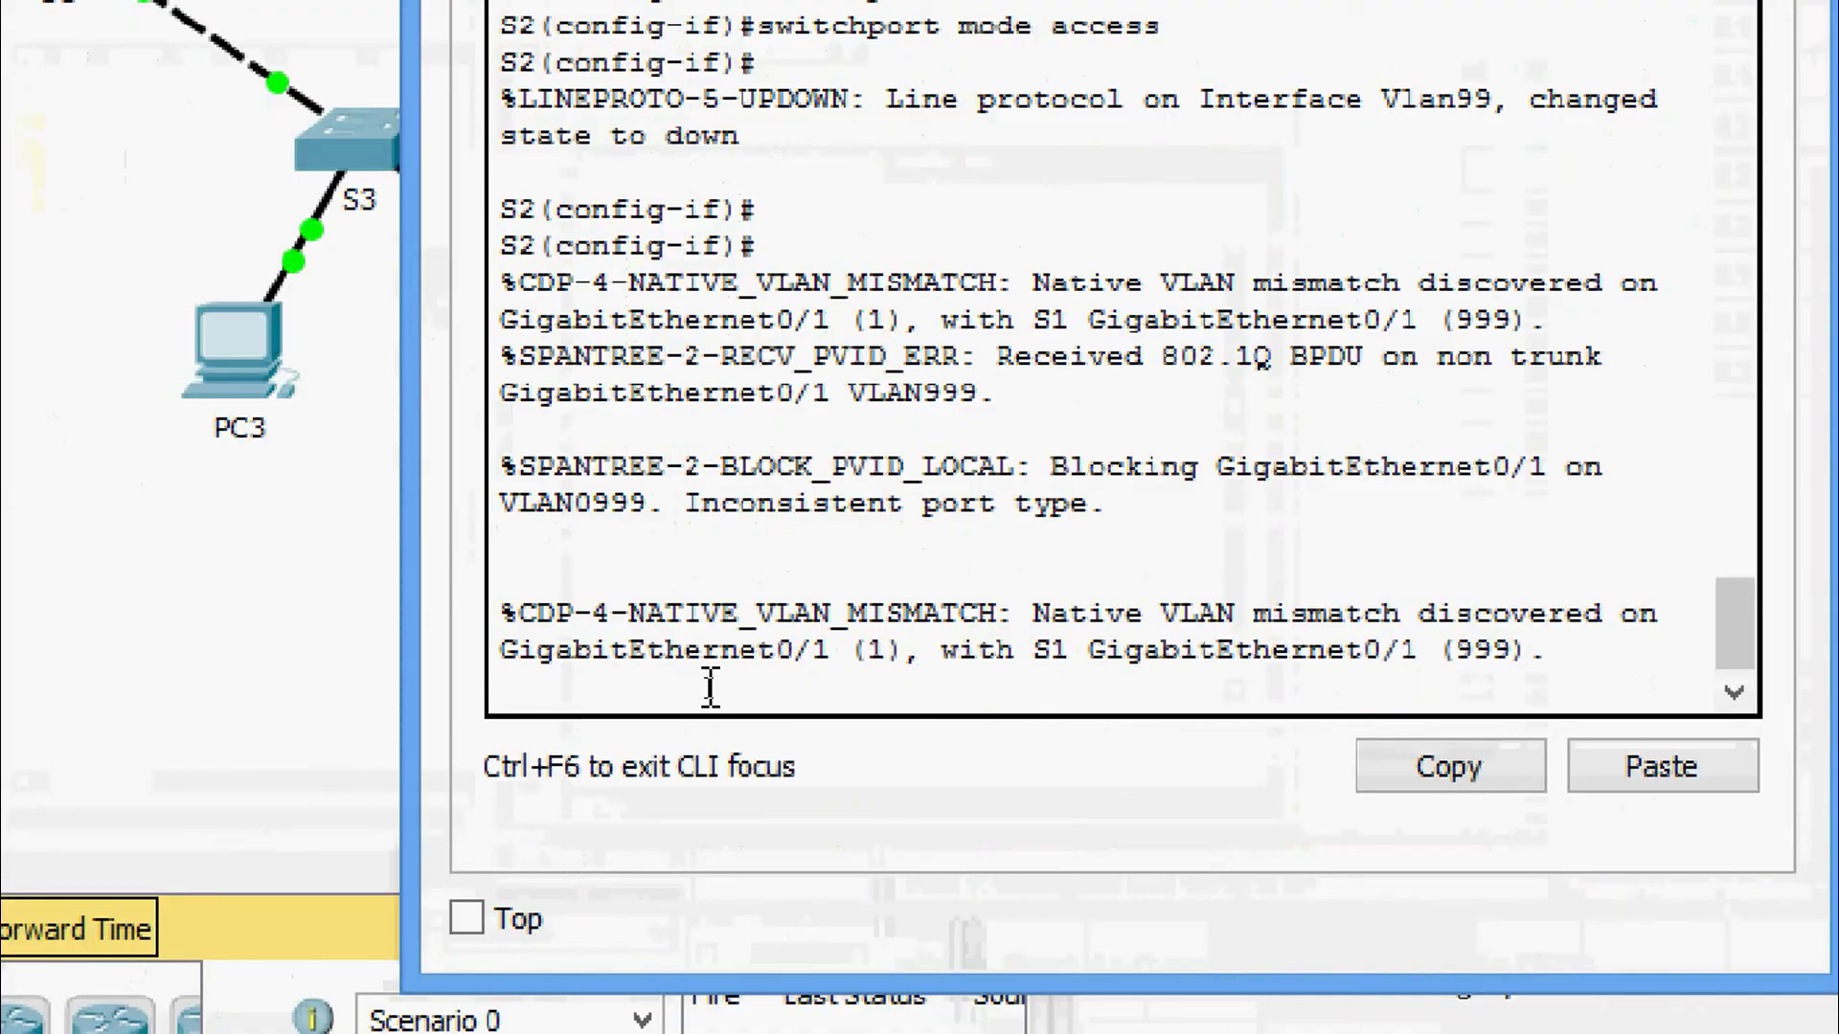
pyautogui.press('Return')
pyautogui.press('Return')
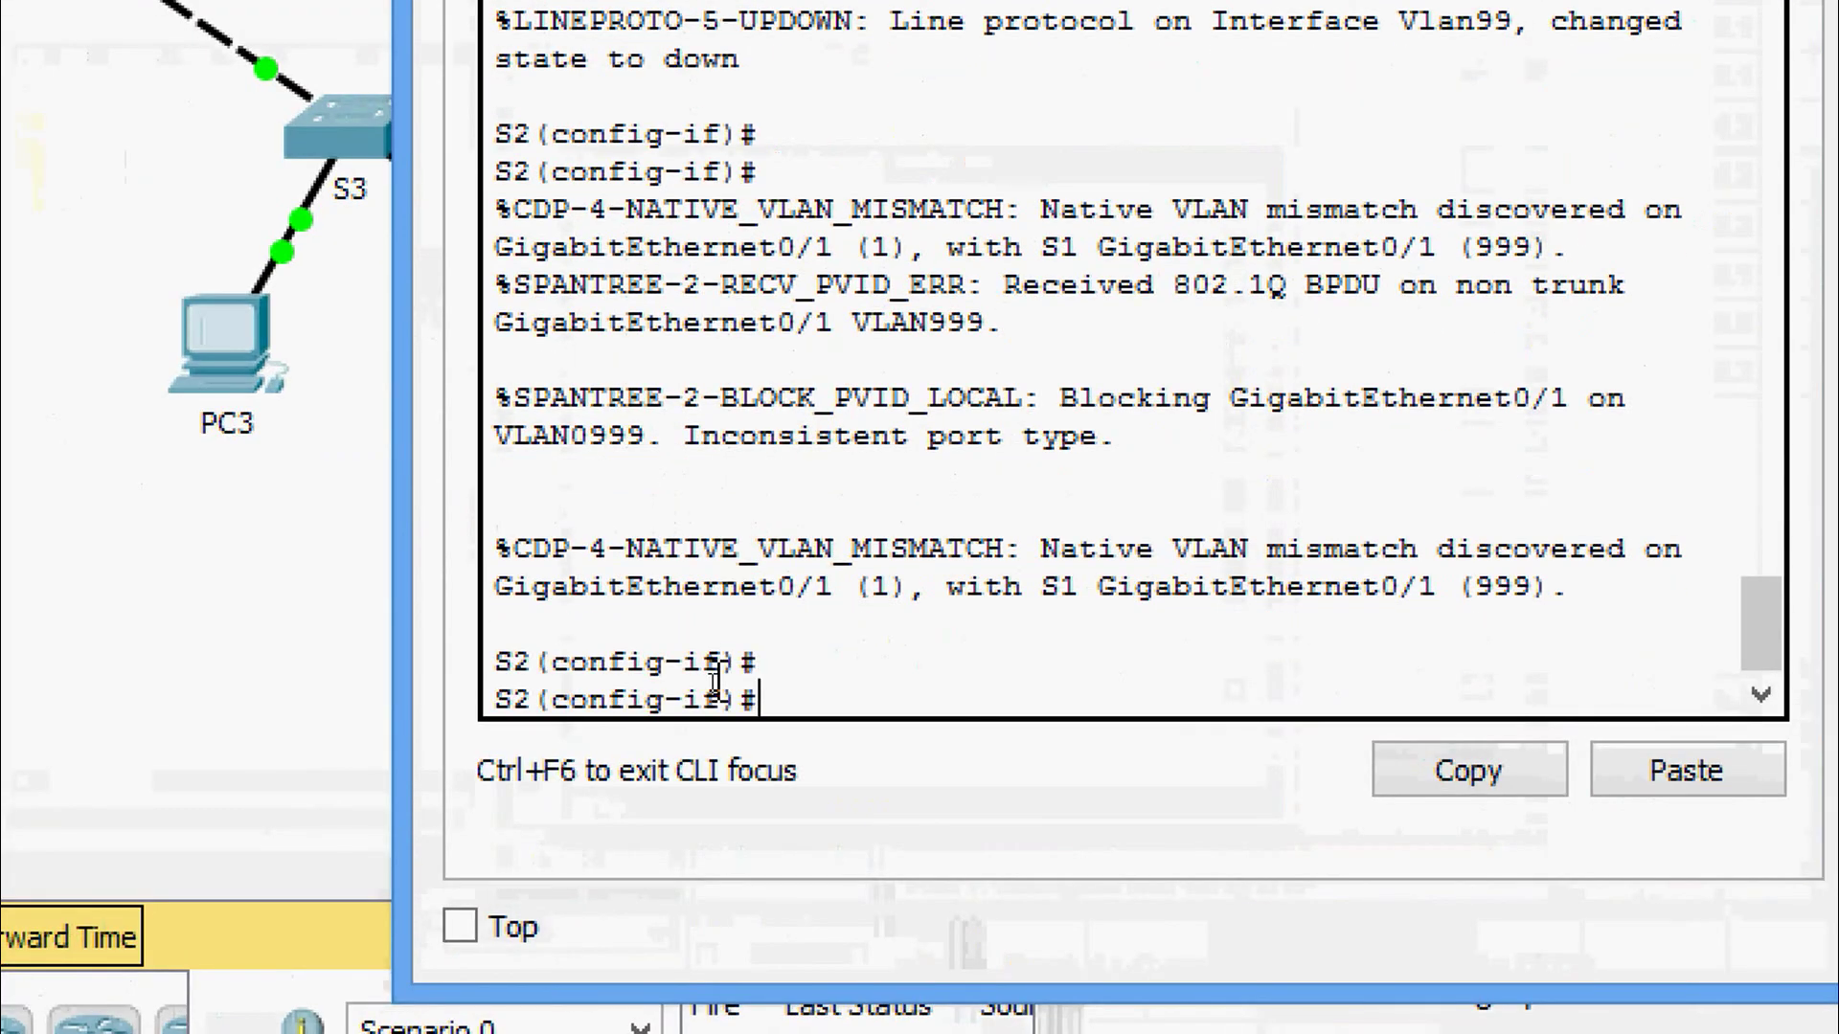
pyautogui.write('swi')
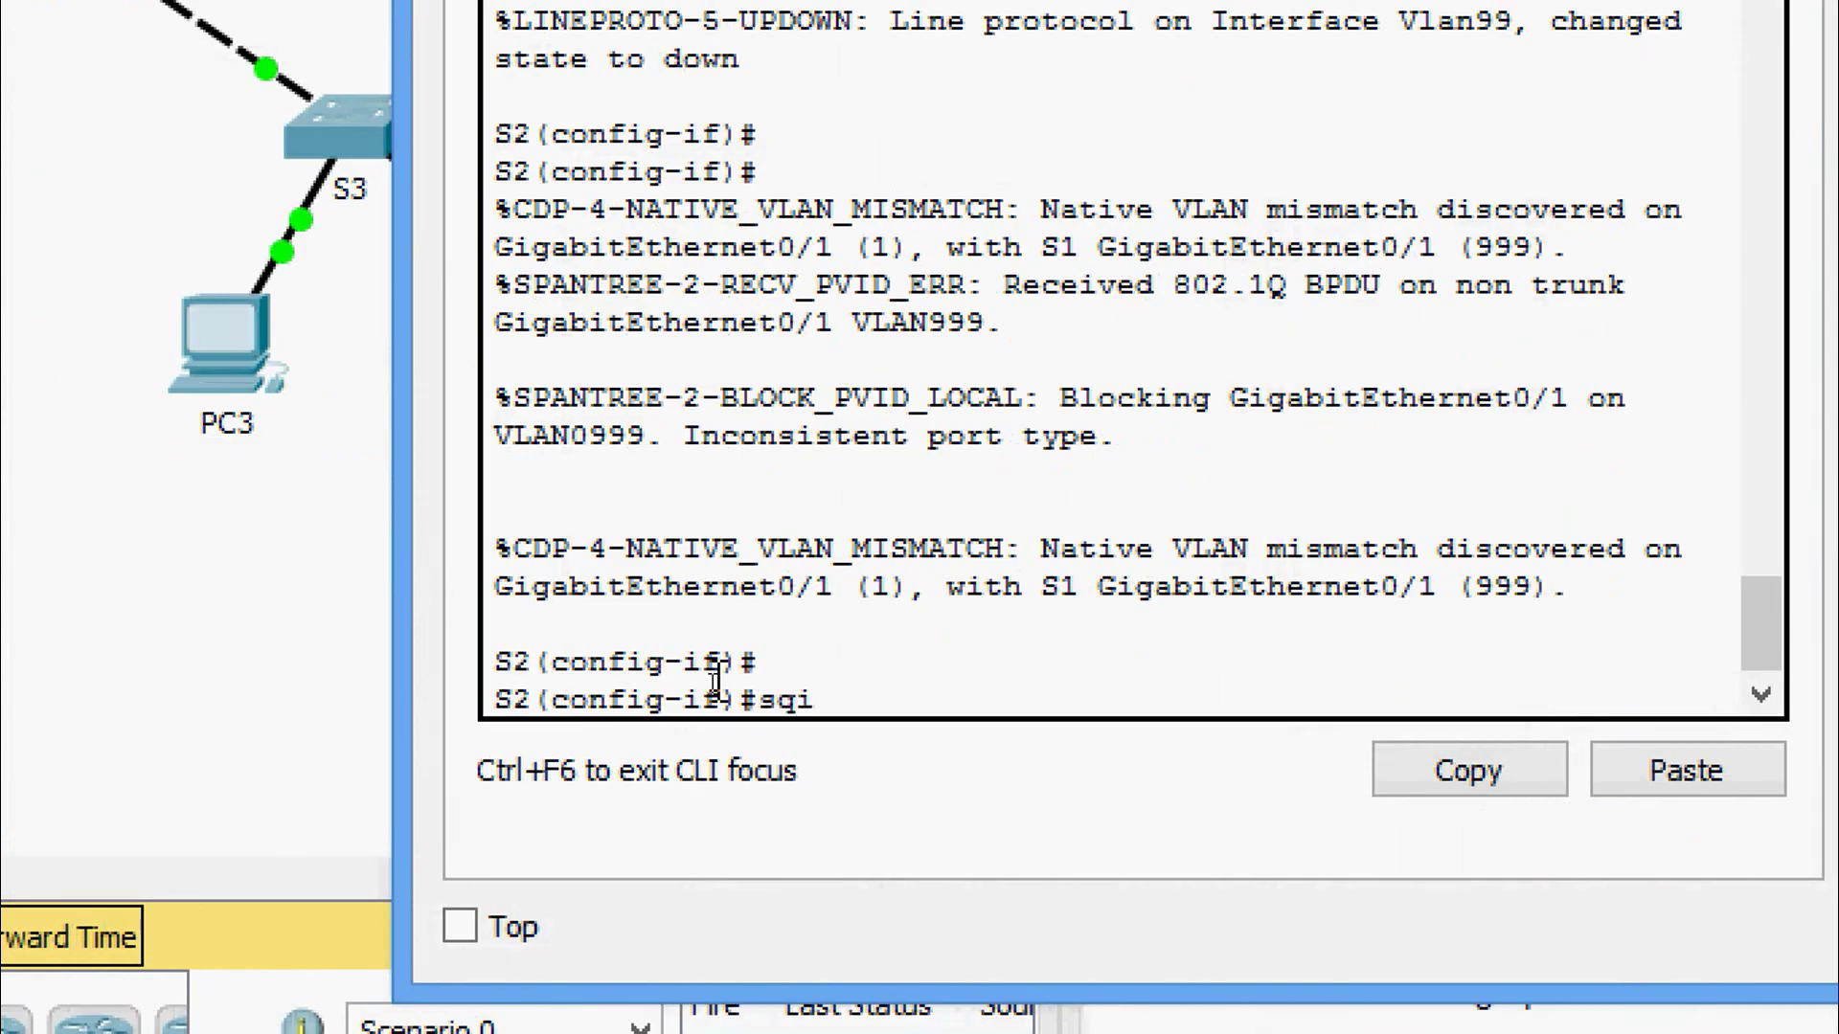
pyautogui.press('Tab')
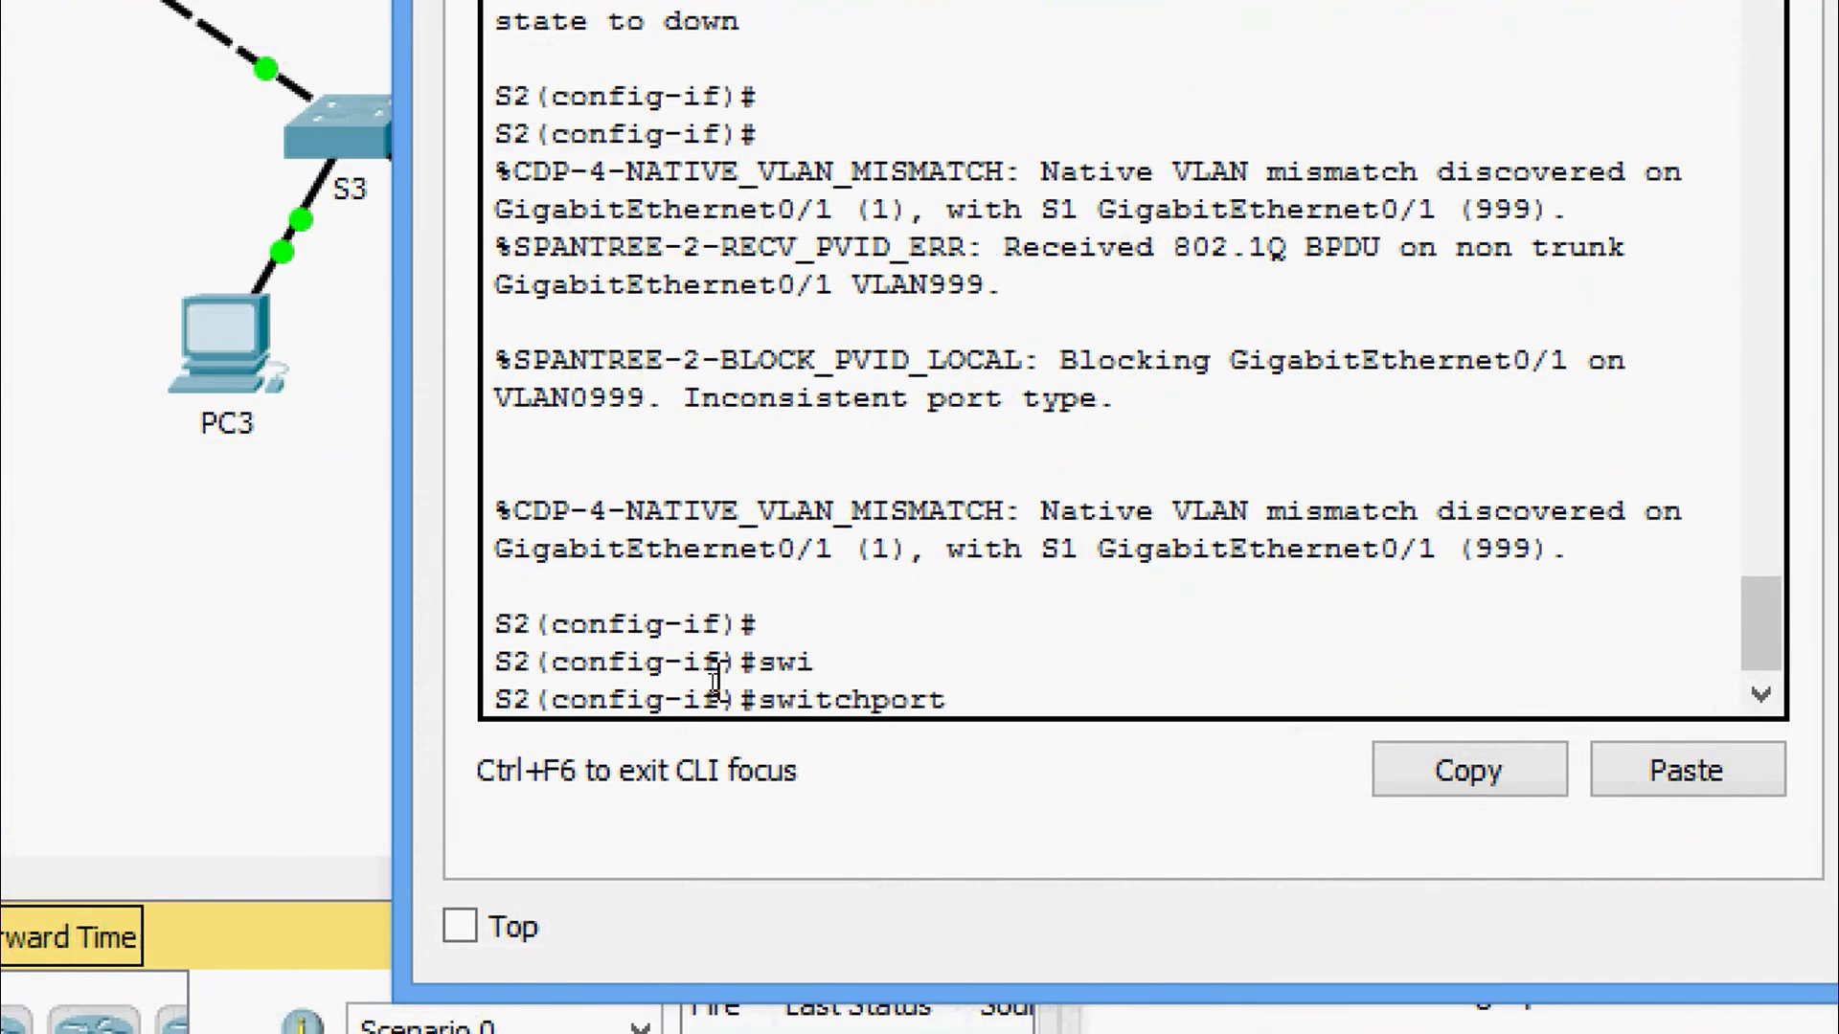
pyautogui.write('mo')
pyautogui.press('Tab')
pyautogui.write('tr')
pyautogui.press('Tab')
pyautogui.press('Return')
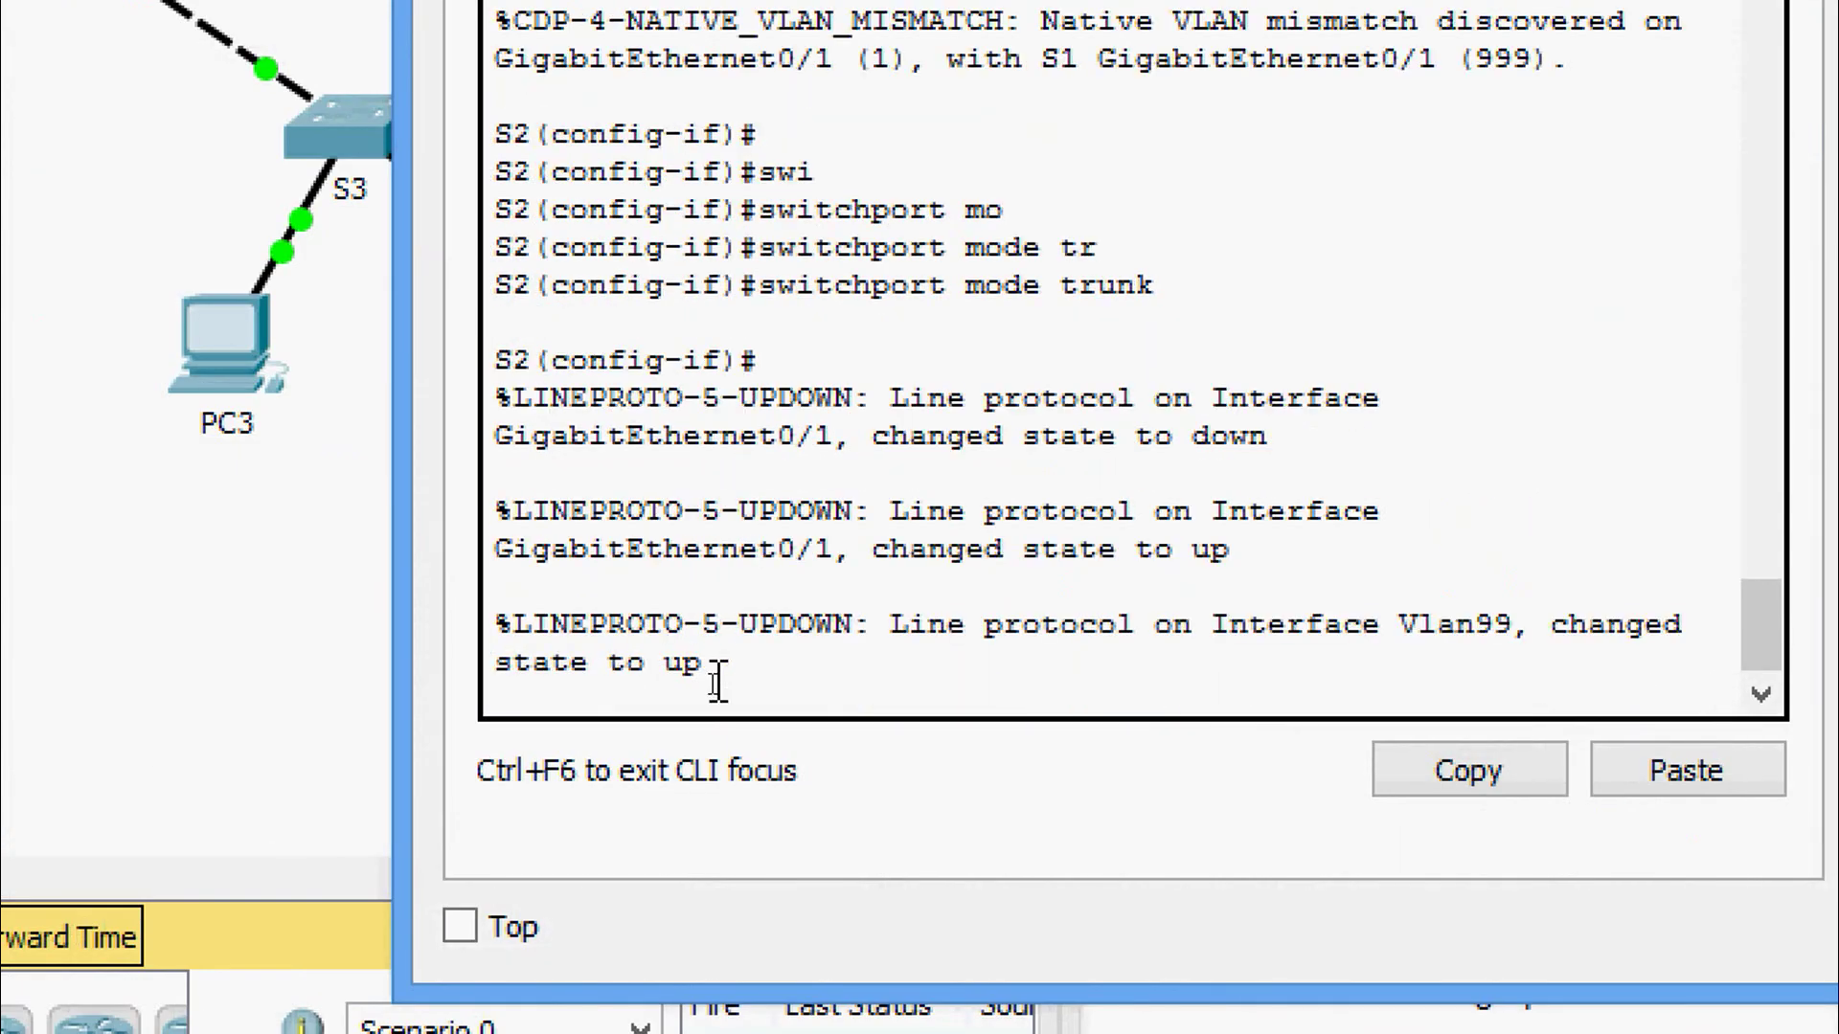
# Run show interfaces trunk on S2 and highlight Gig0/1 trunking with native VLAN 999.
pyautogui.press('Return')
pyautogui.press('Return')
pyautogui.press('Return')
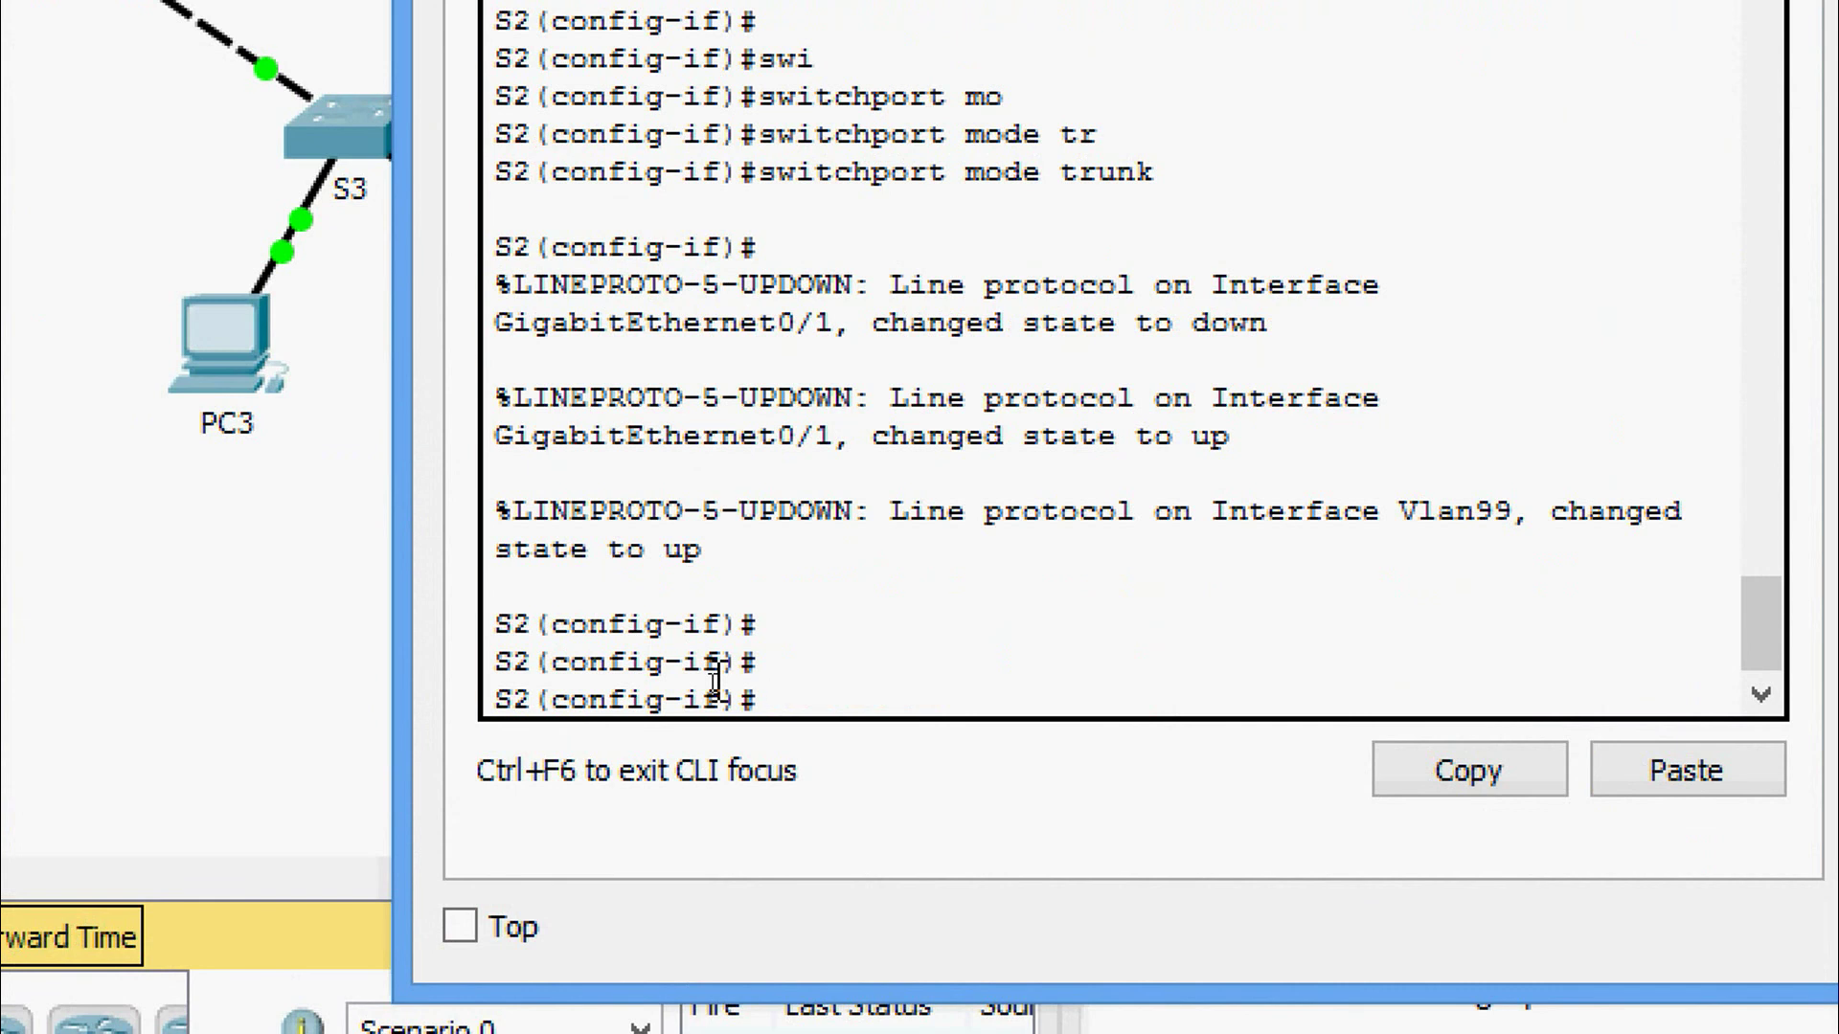
pyautogui.hotkey('ctrl', 'z')
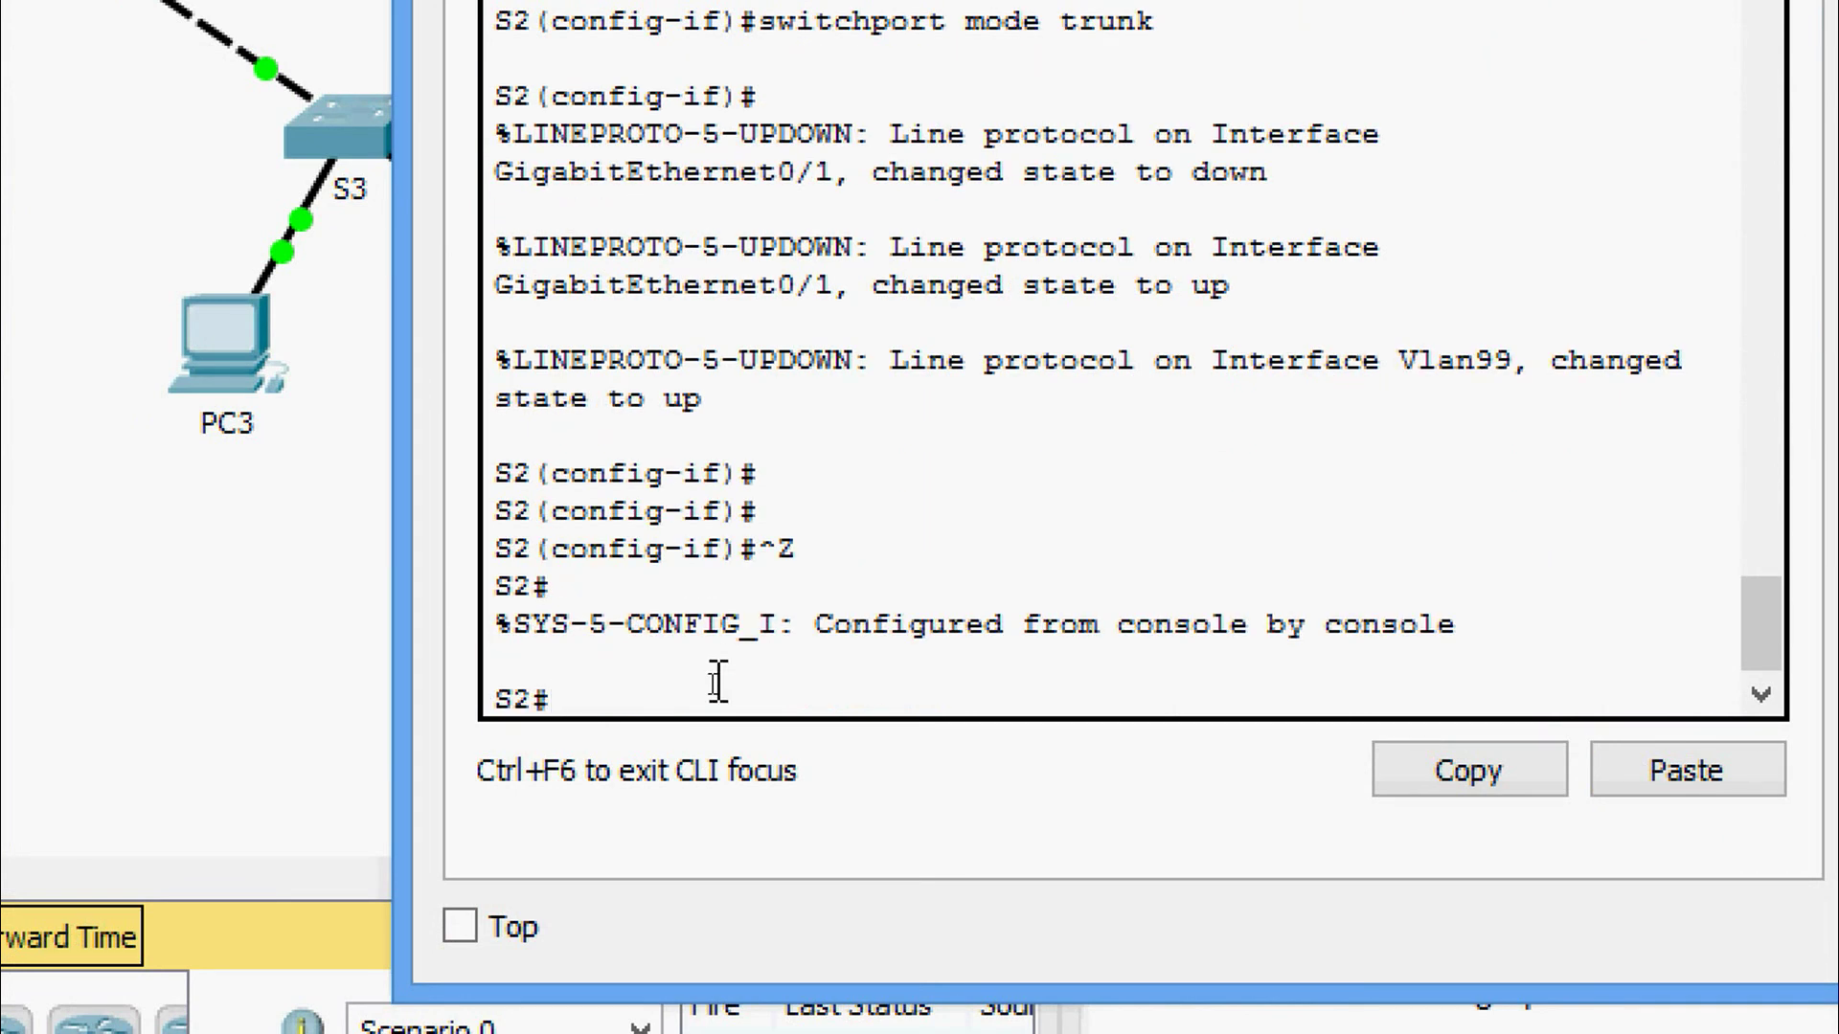
pyautogui.write('sh')
pyautogui.press('Tab')
pyautogui.write('int')
pyautogui.press('Tab')
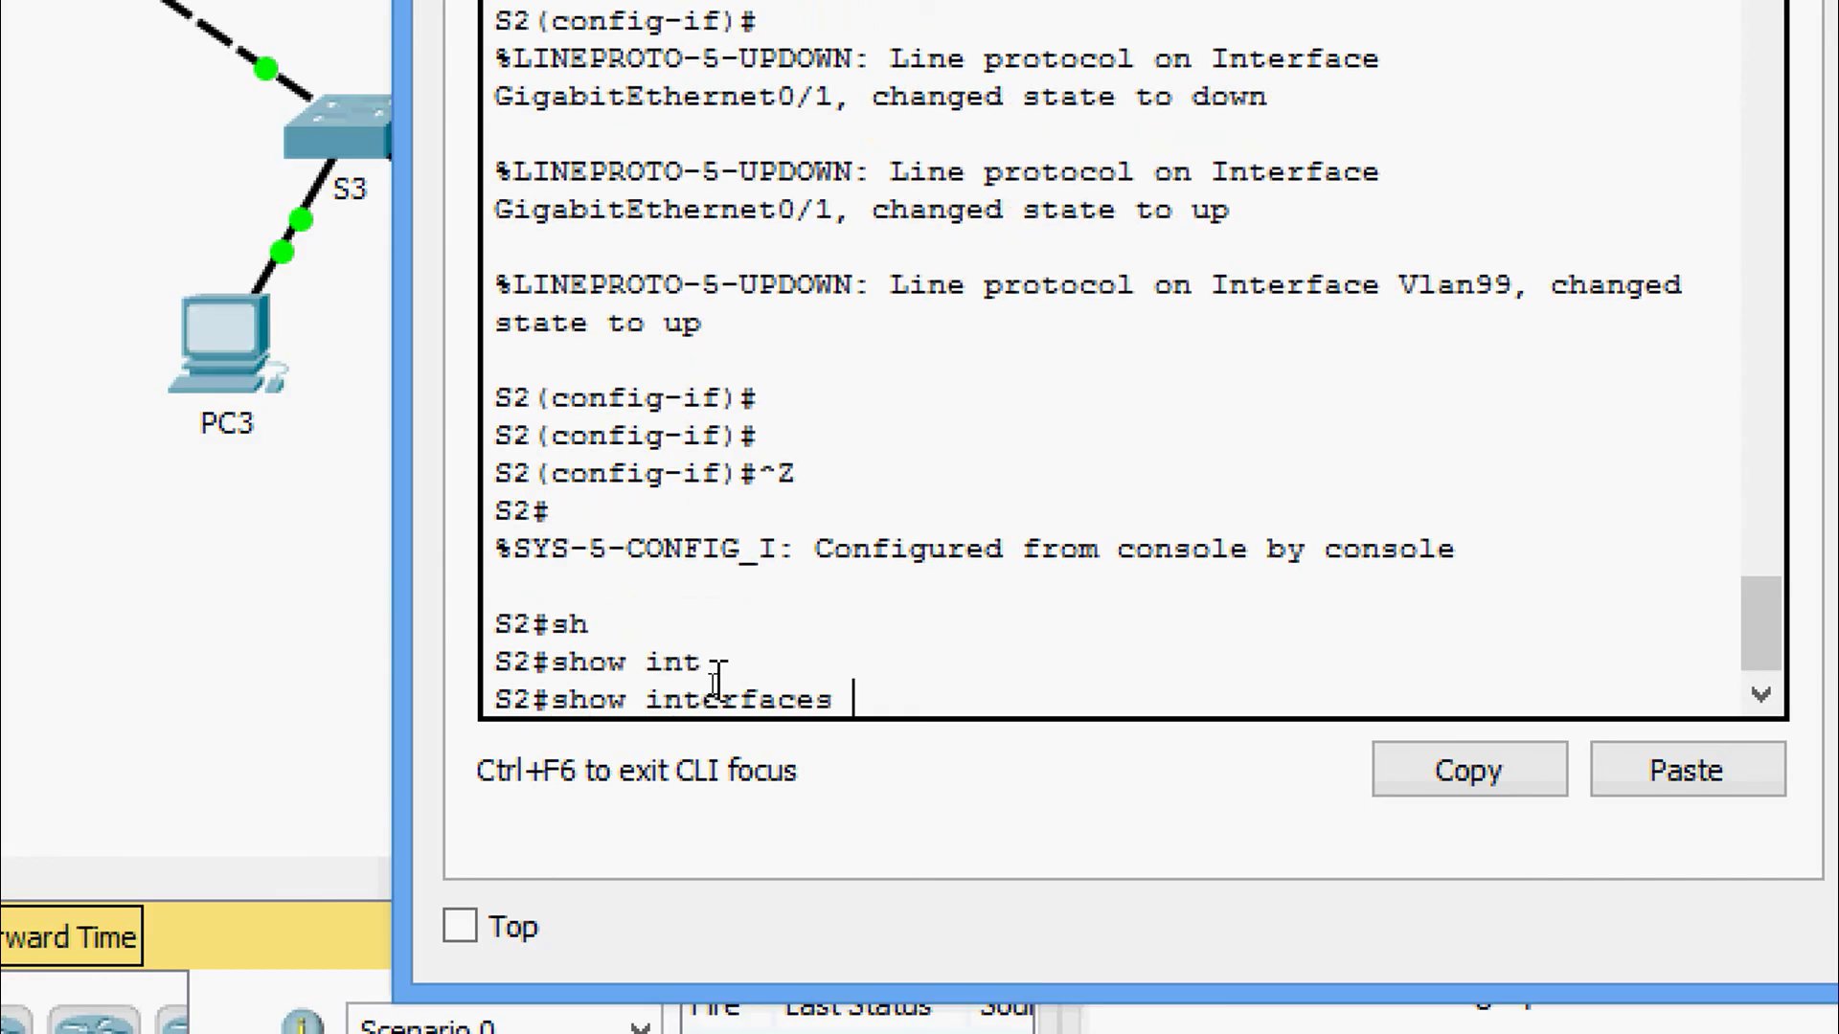
pyautogui.write('t')
pyautogui.press('Tab')
pyautogui.press('Return')
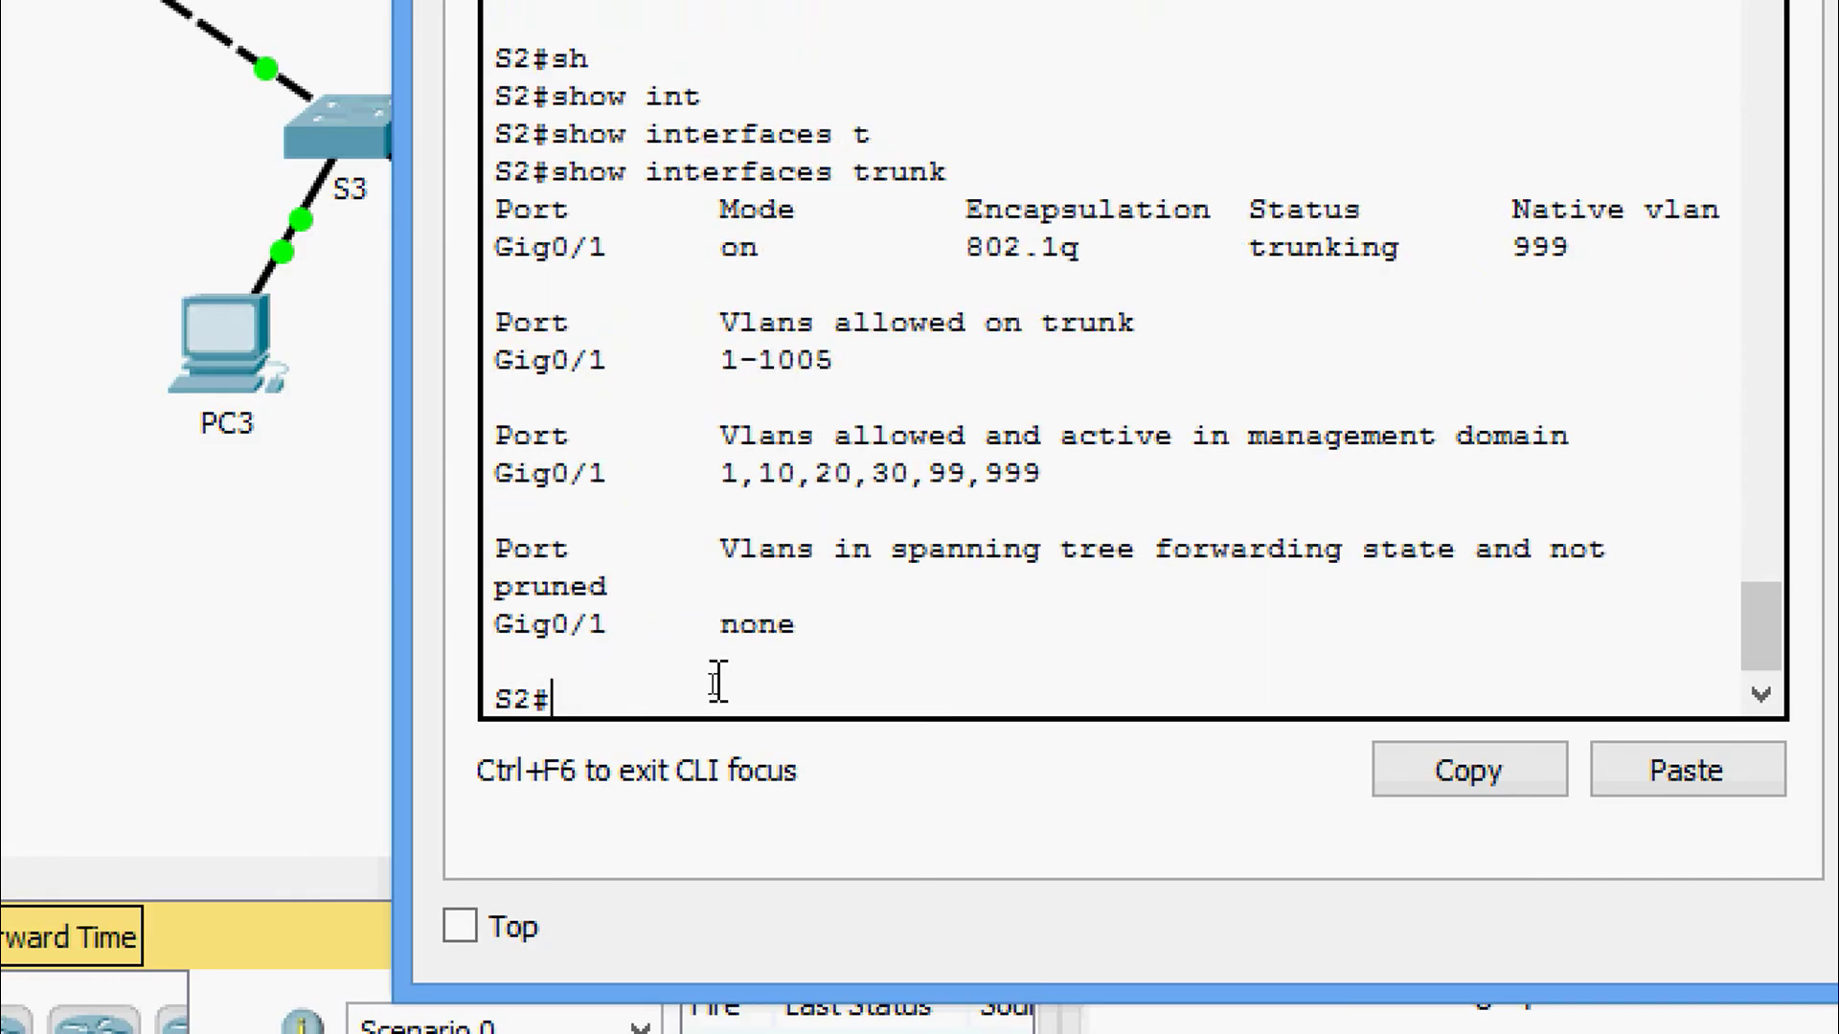
pyautogui.moveTo(513, 247); pyautogui.dragTo(1230, 254)
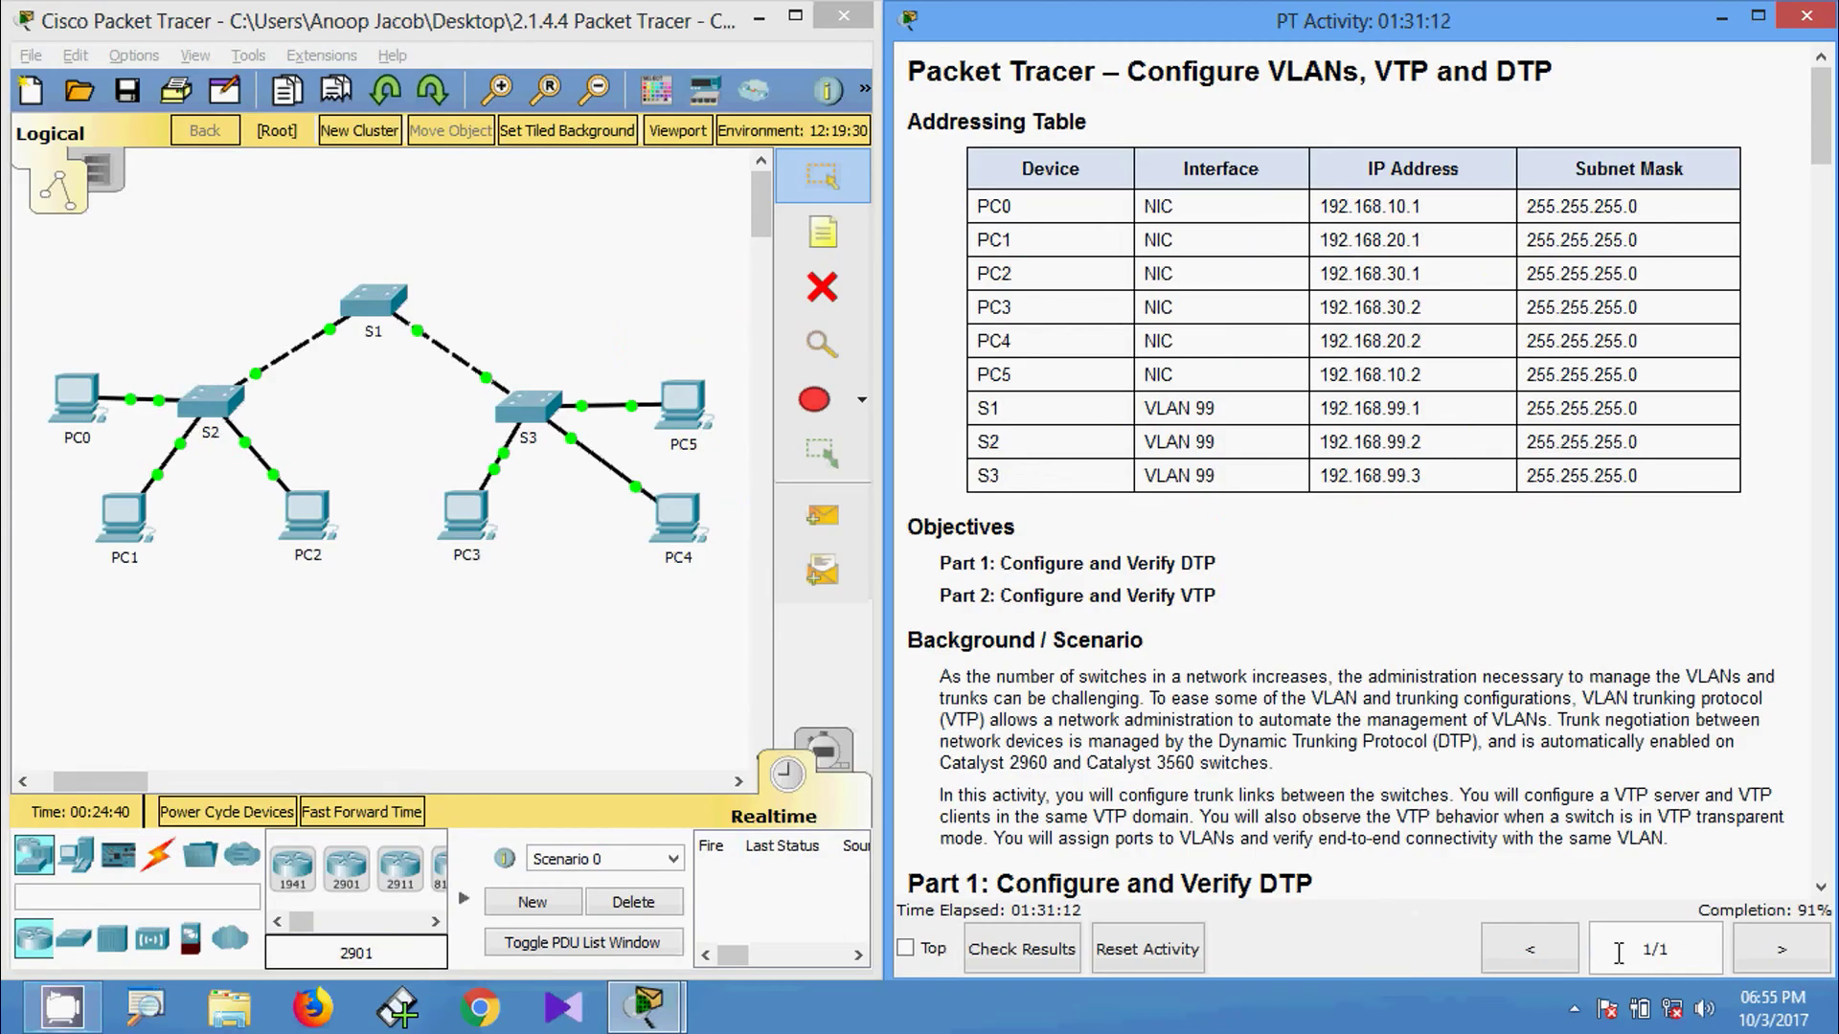